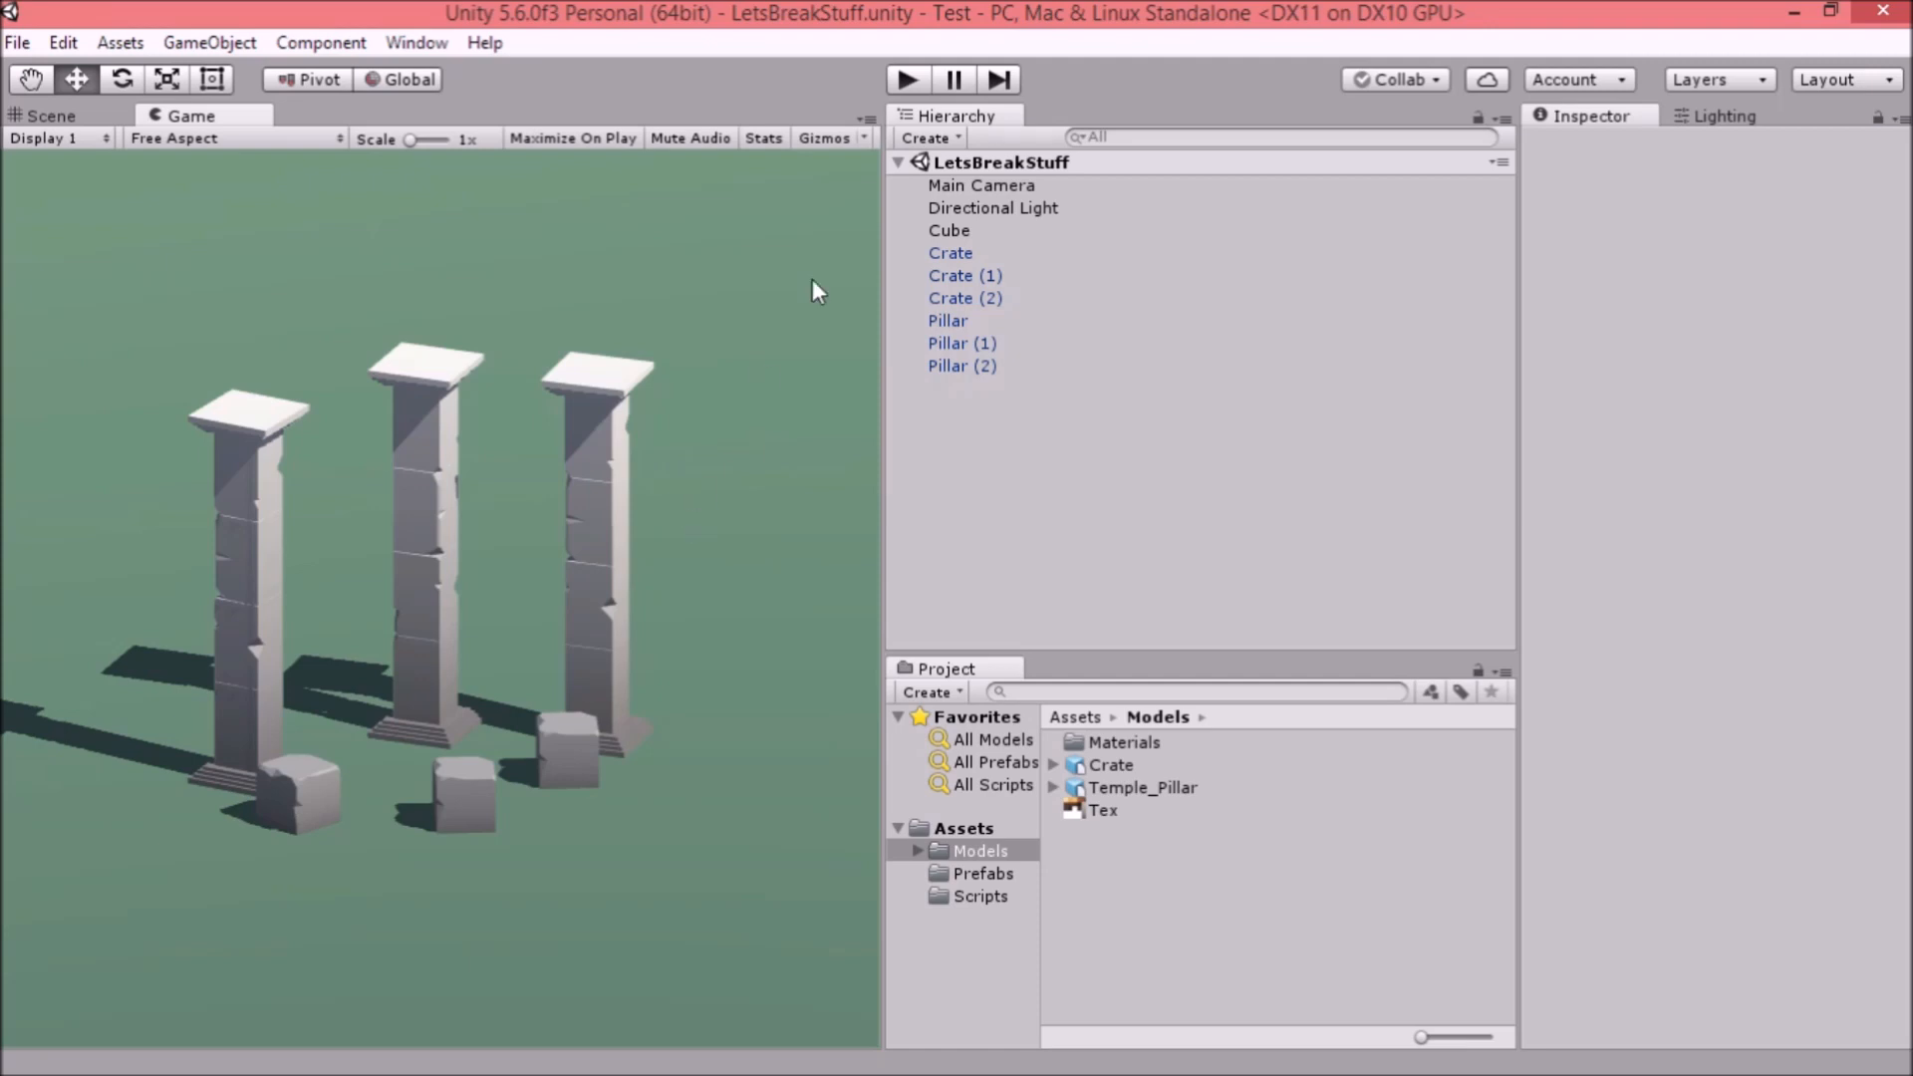
Run the scene, shatter the three crates and the middle pillar, and stop play mode.
click(907, 82)
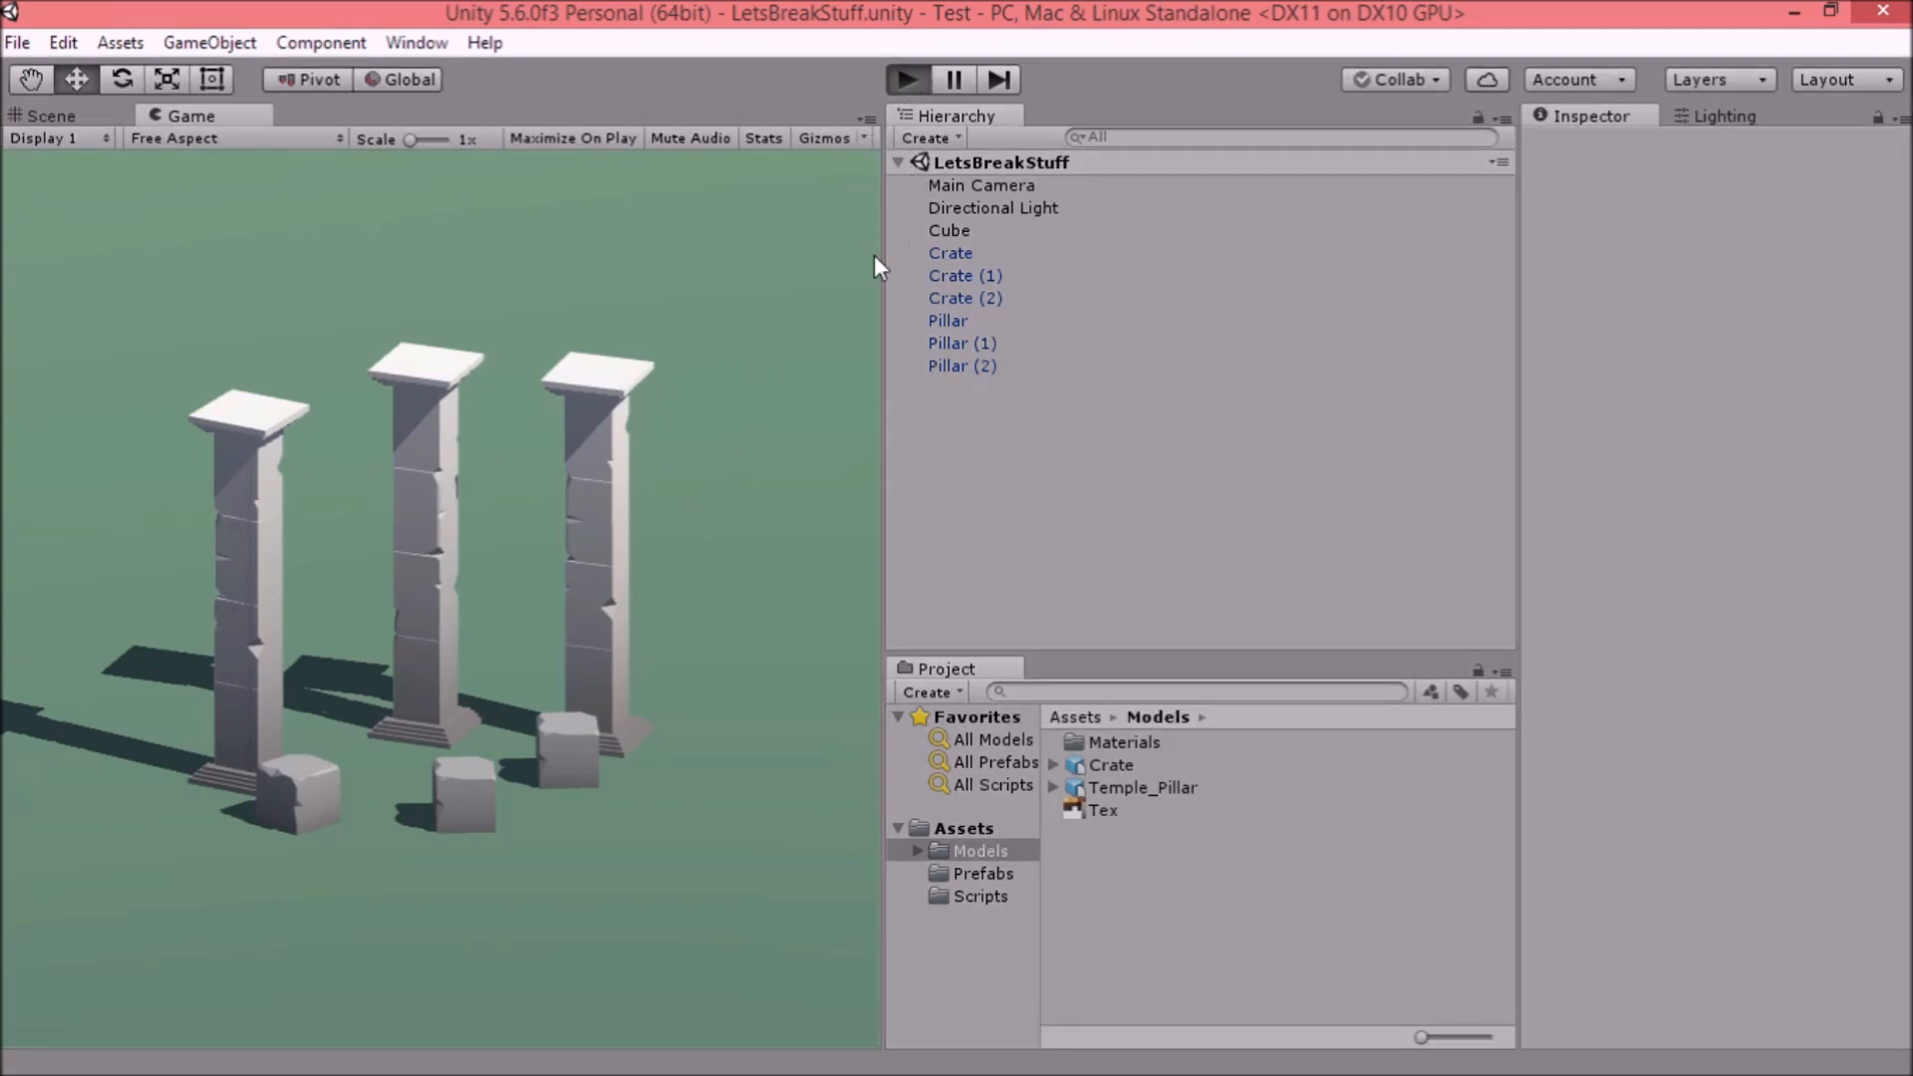
click(303, 799)
click(468, 801)
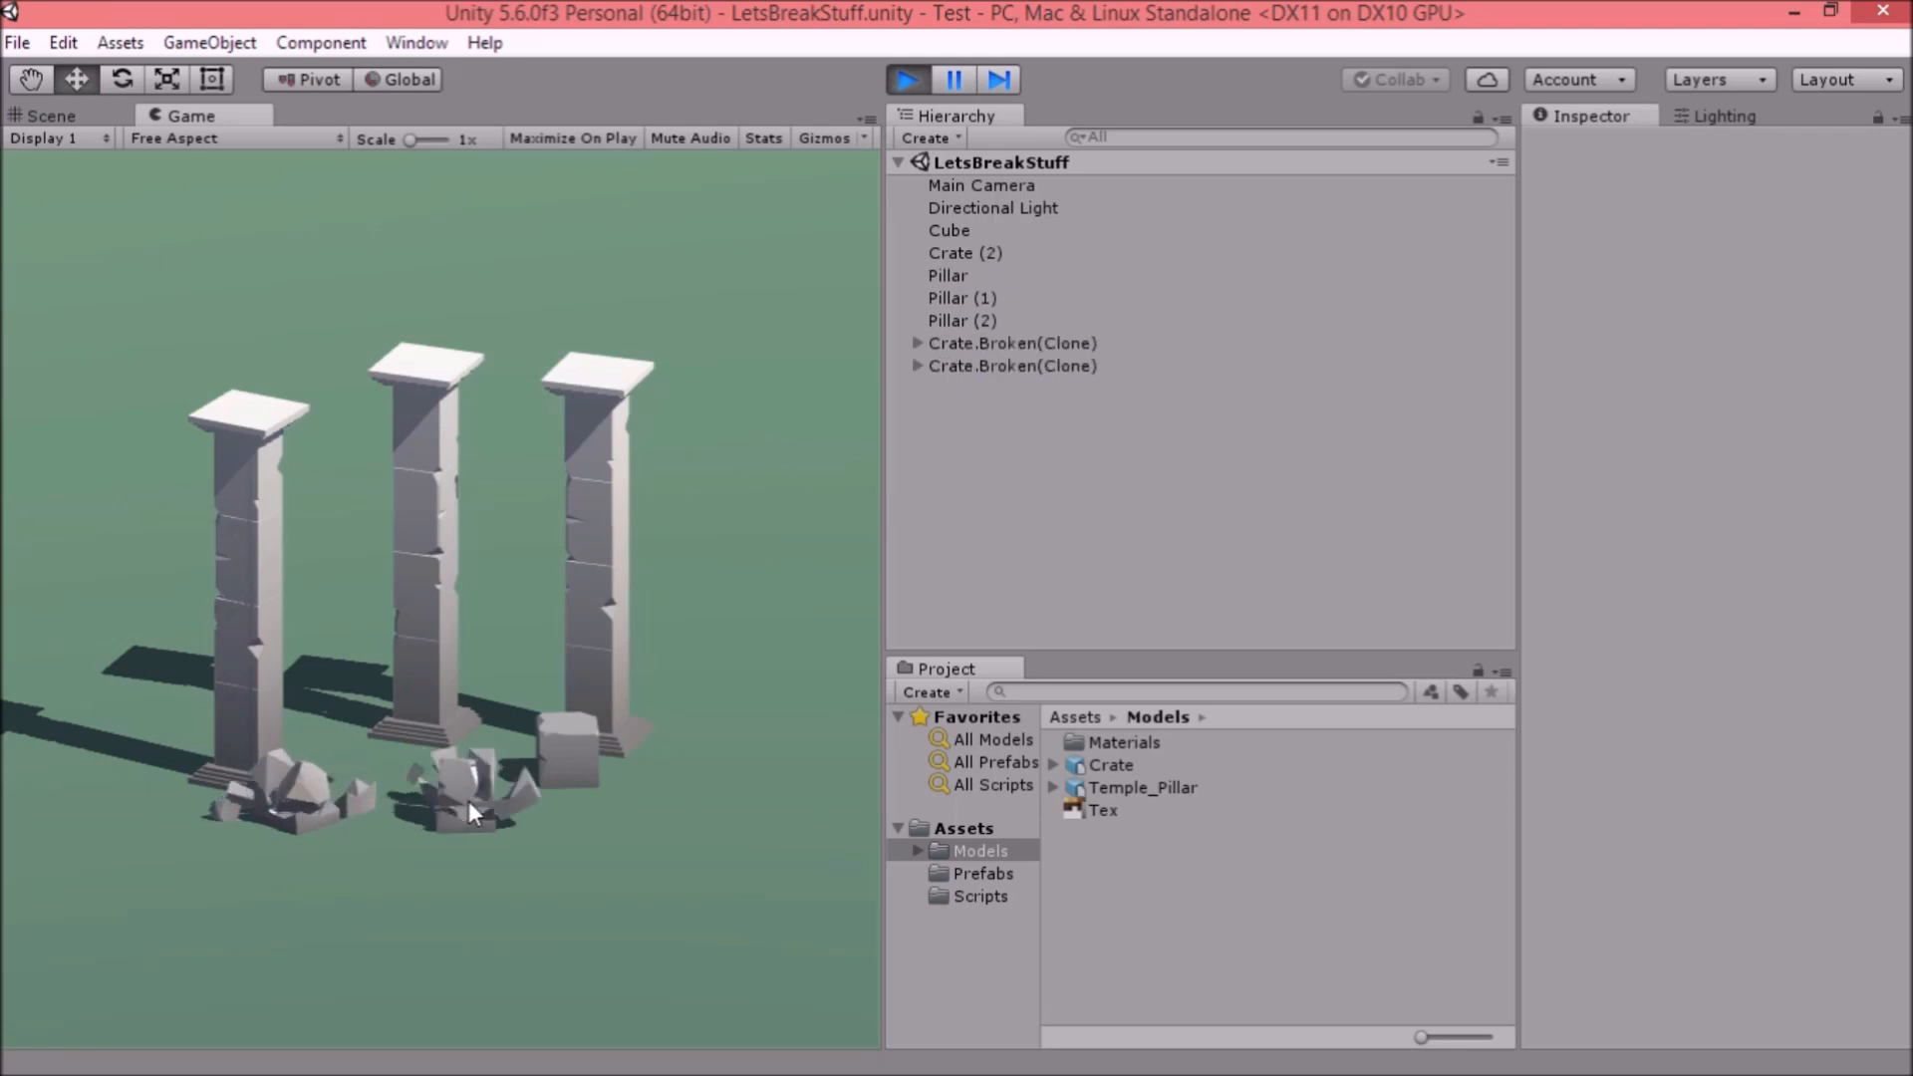
click(551, 748)
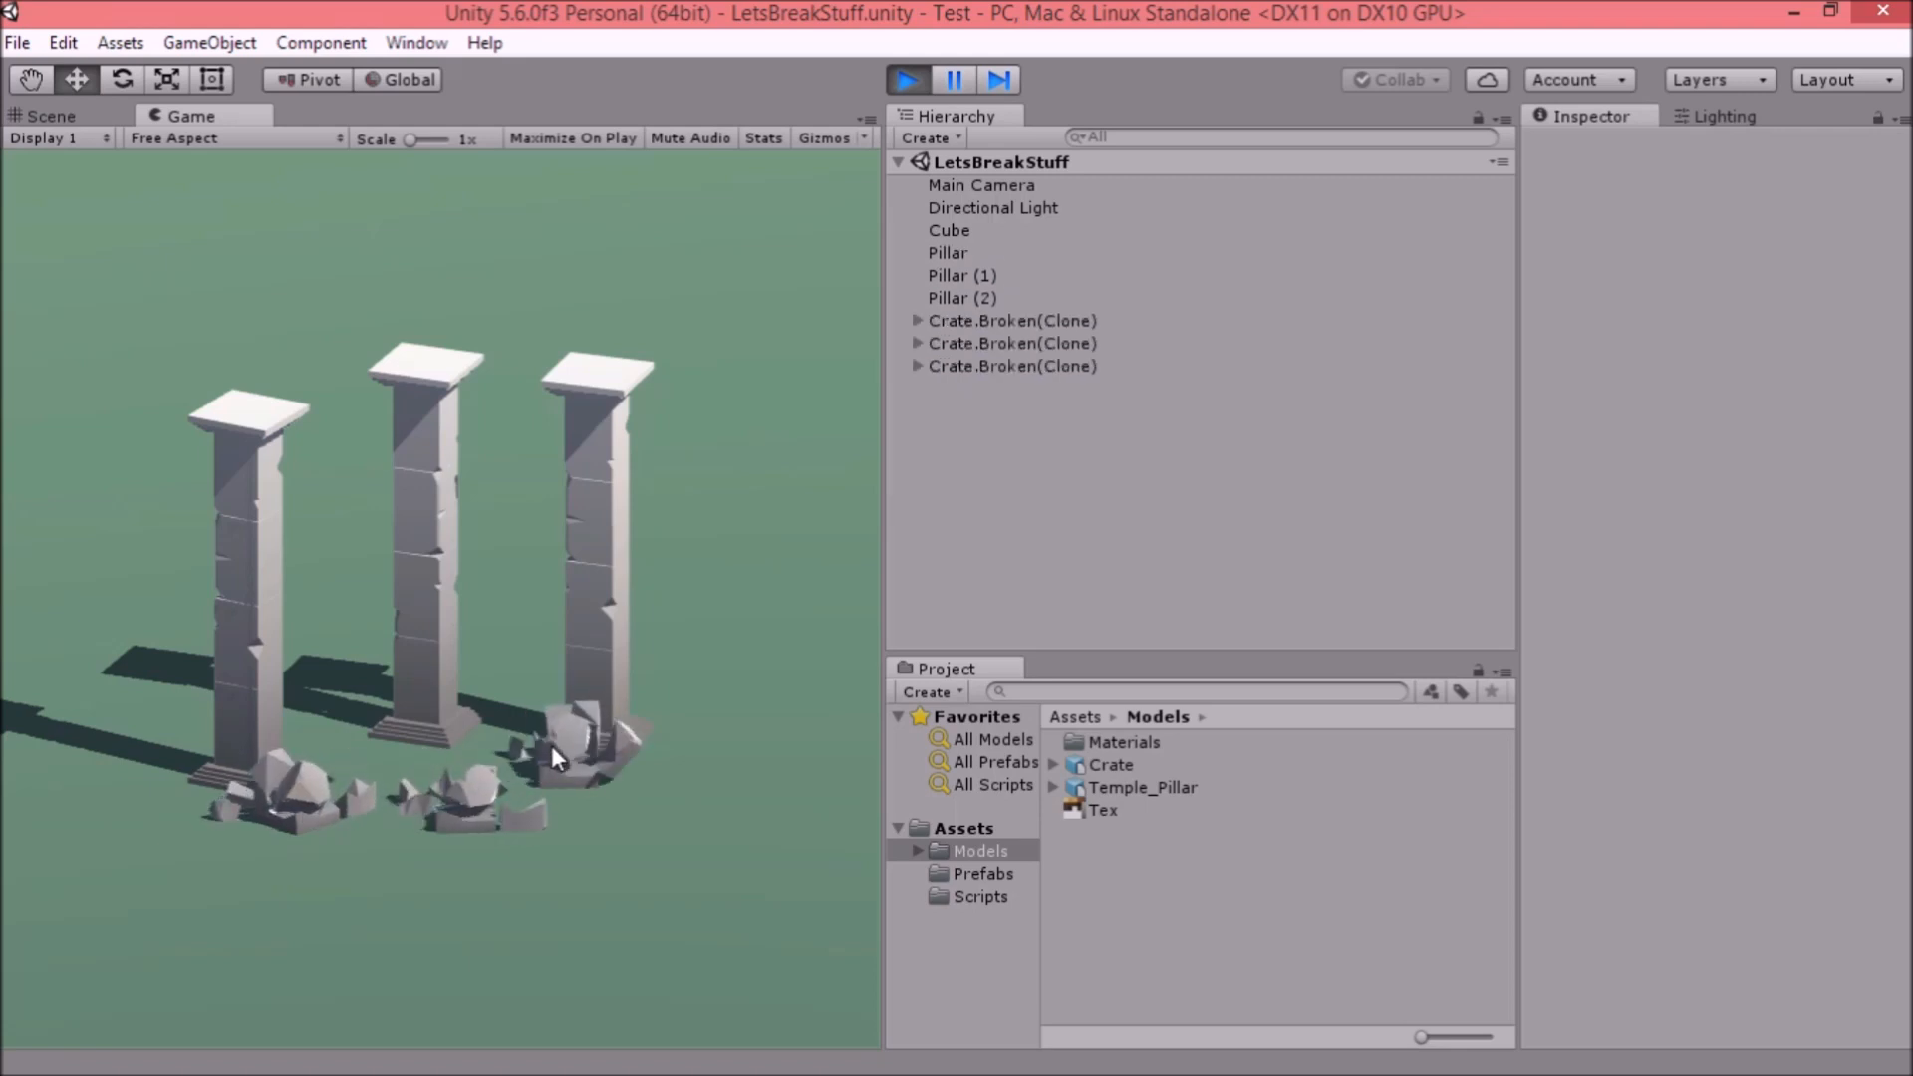
click(430, 564)
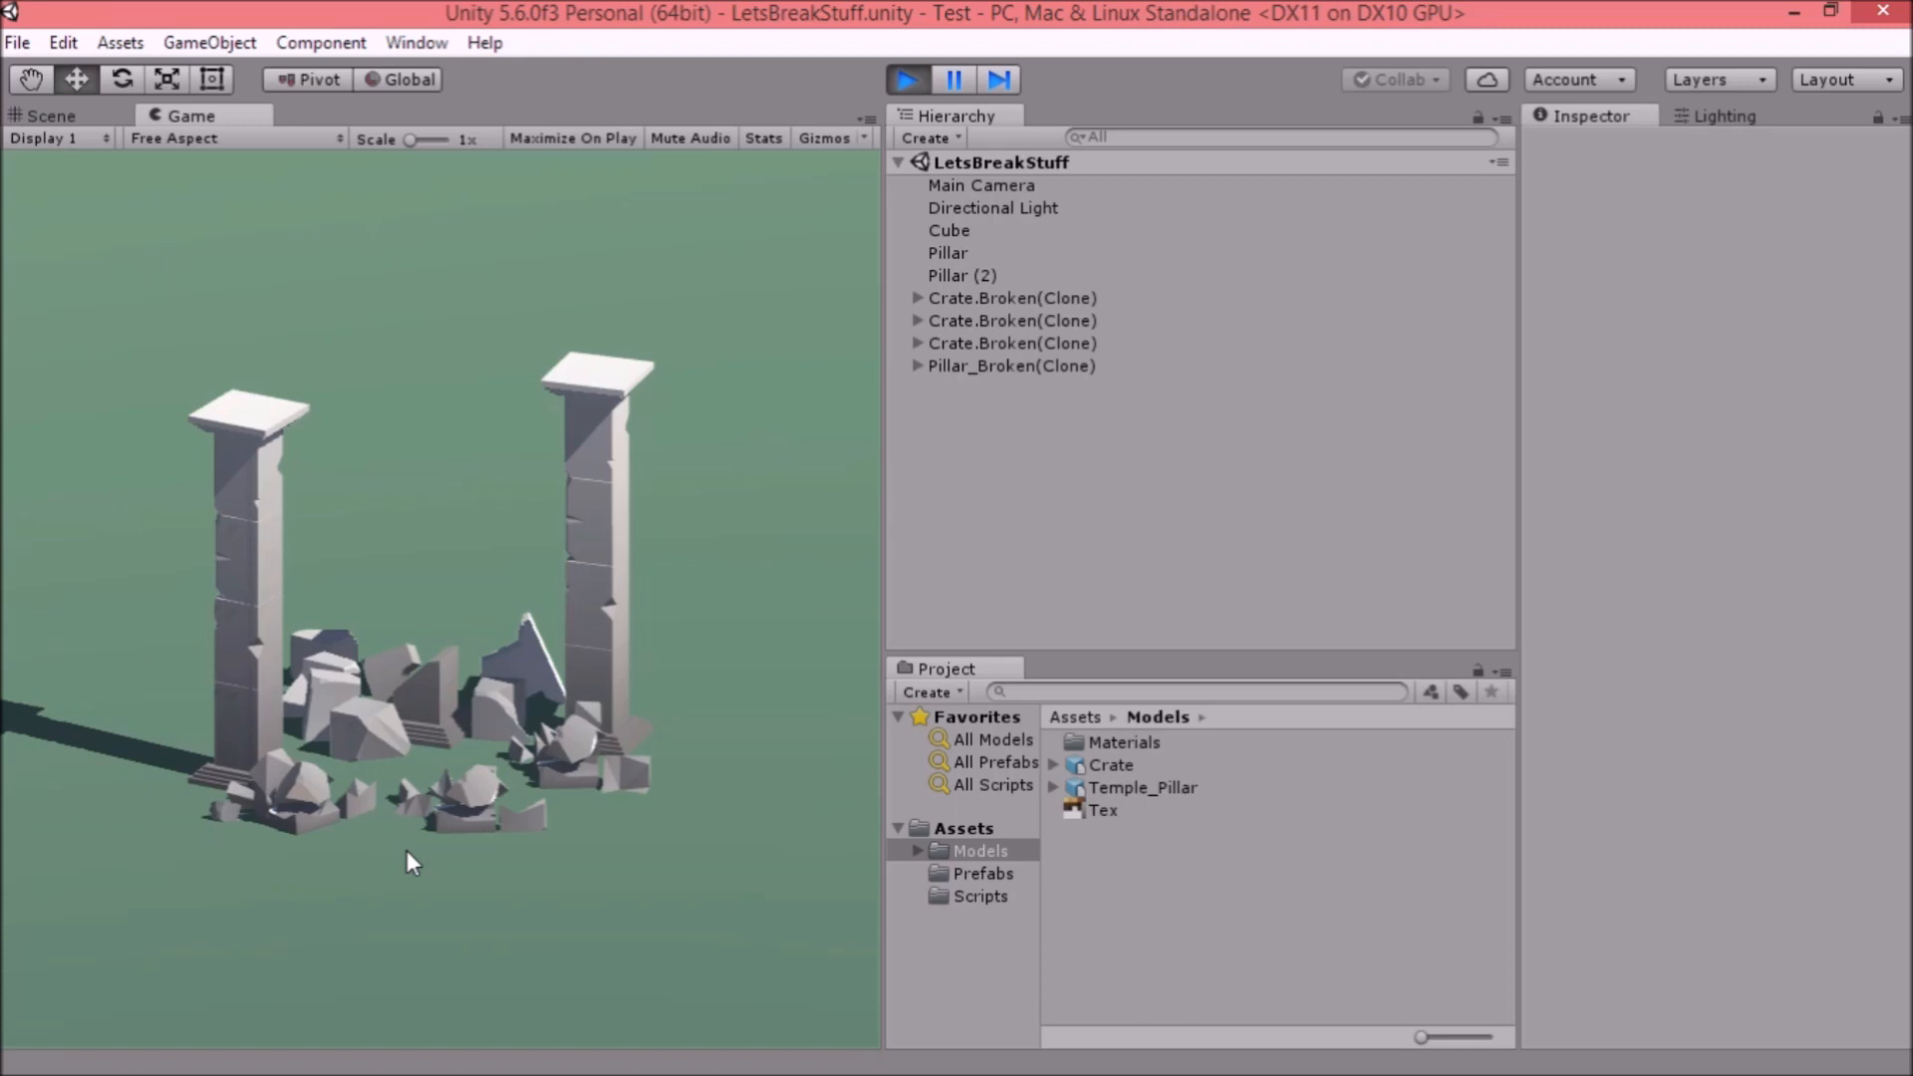
key(ctrl+p)
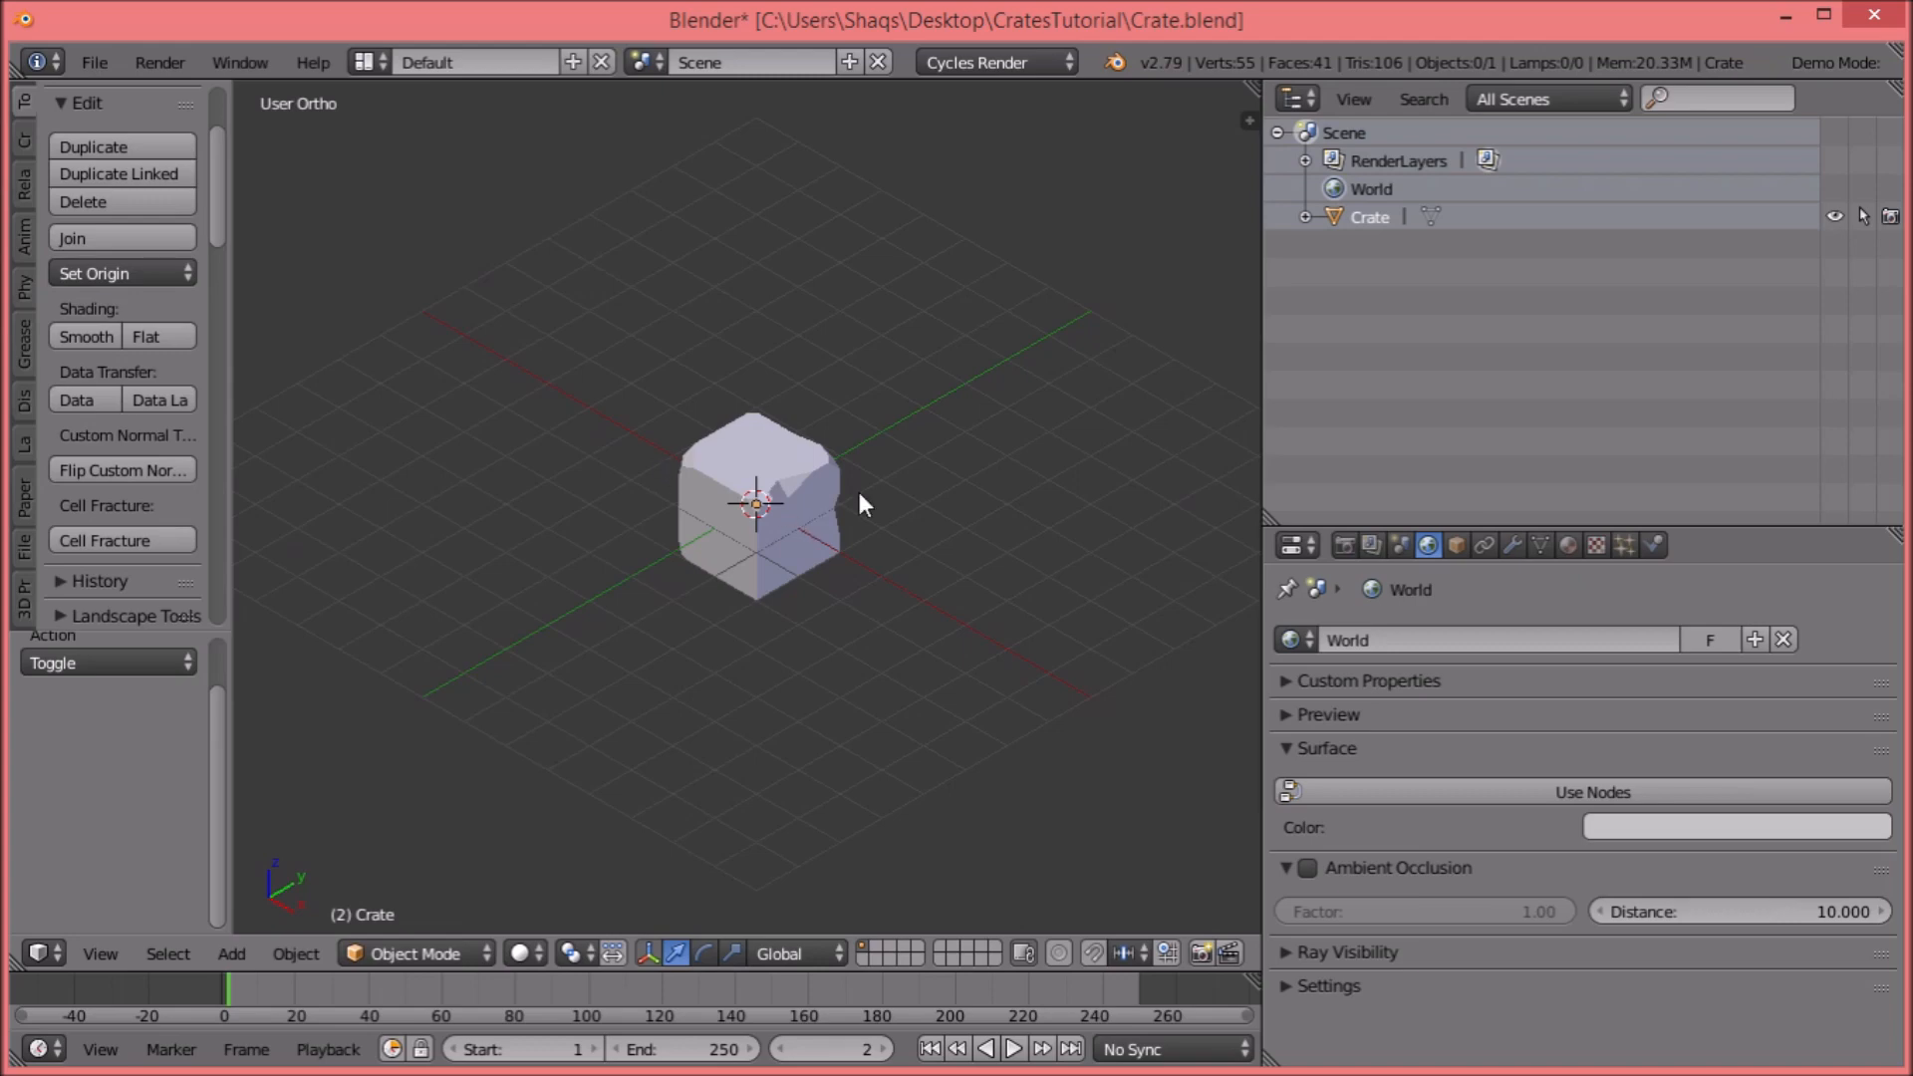
In Blender, duplicate the crate in place and hide the original.
right_click(758, 487)
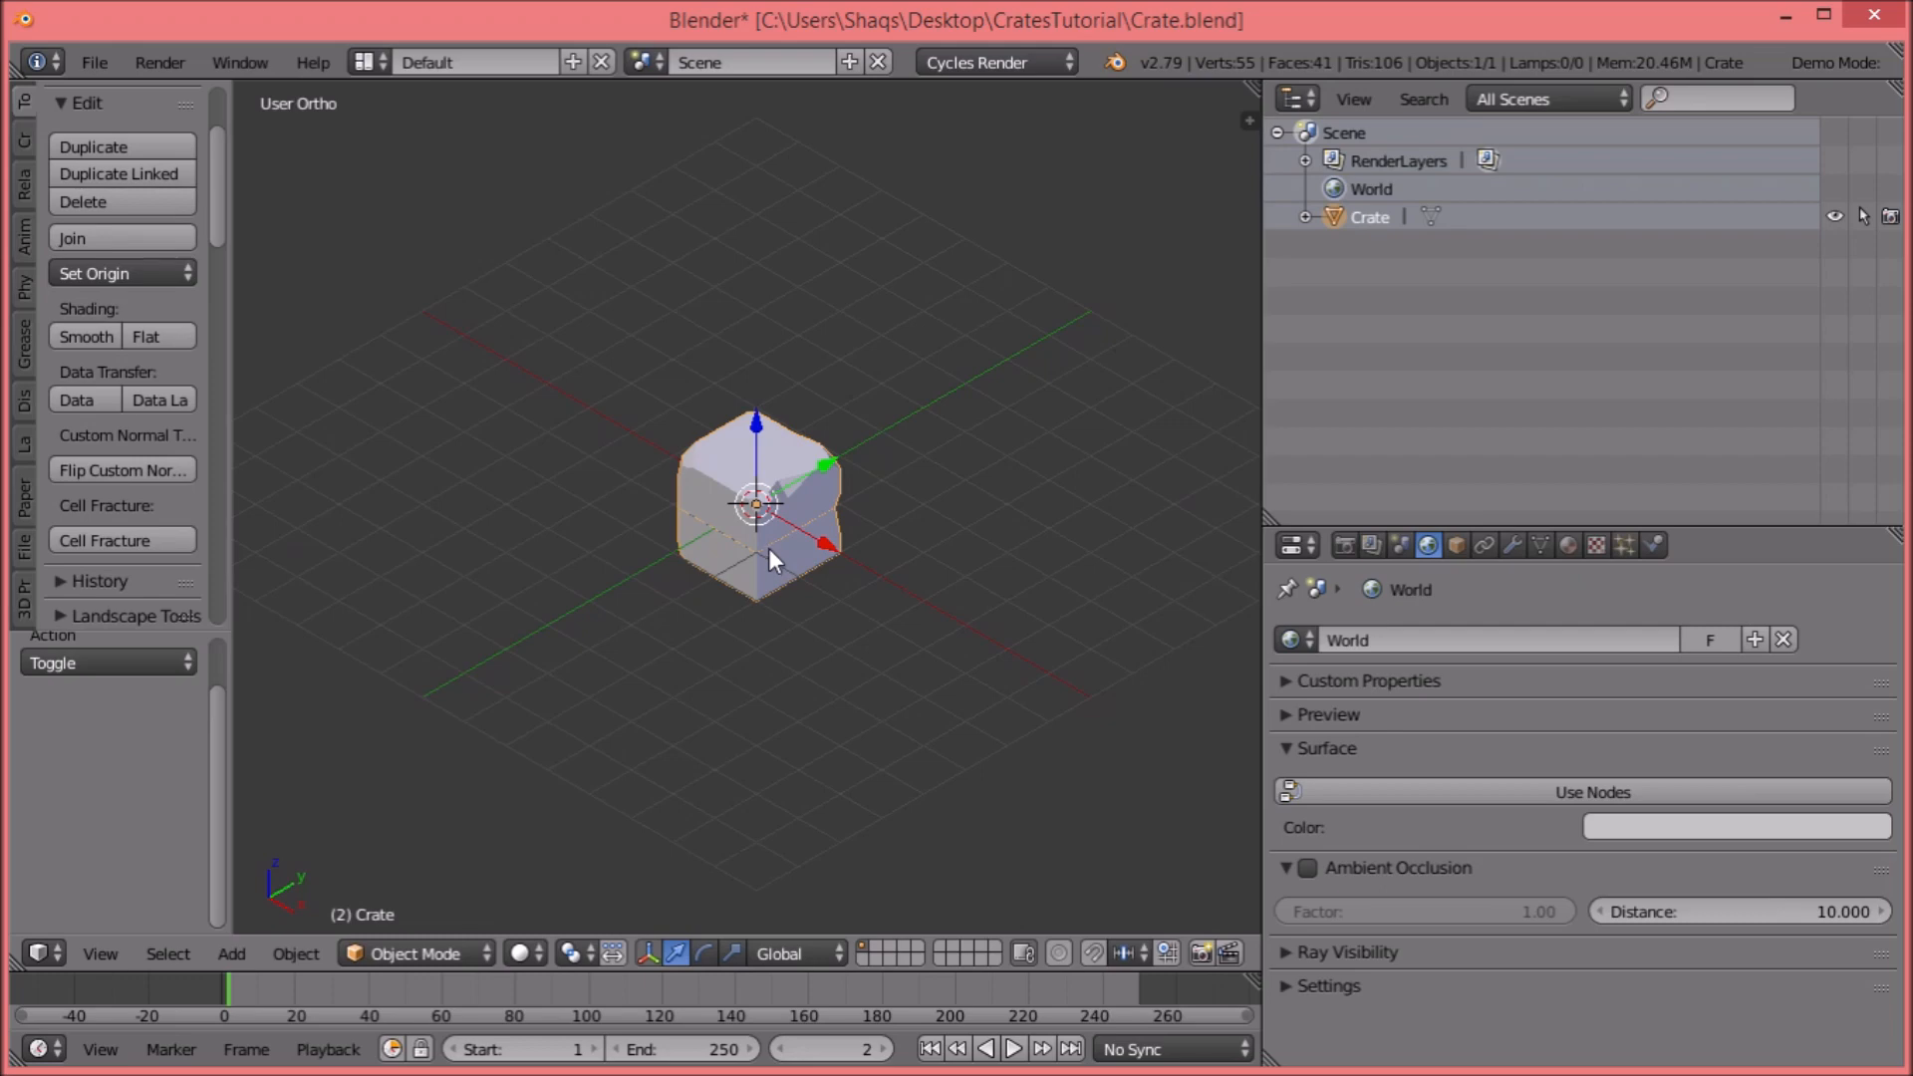
scroll(768, 546, up, 3)
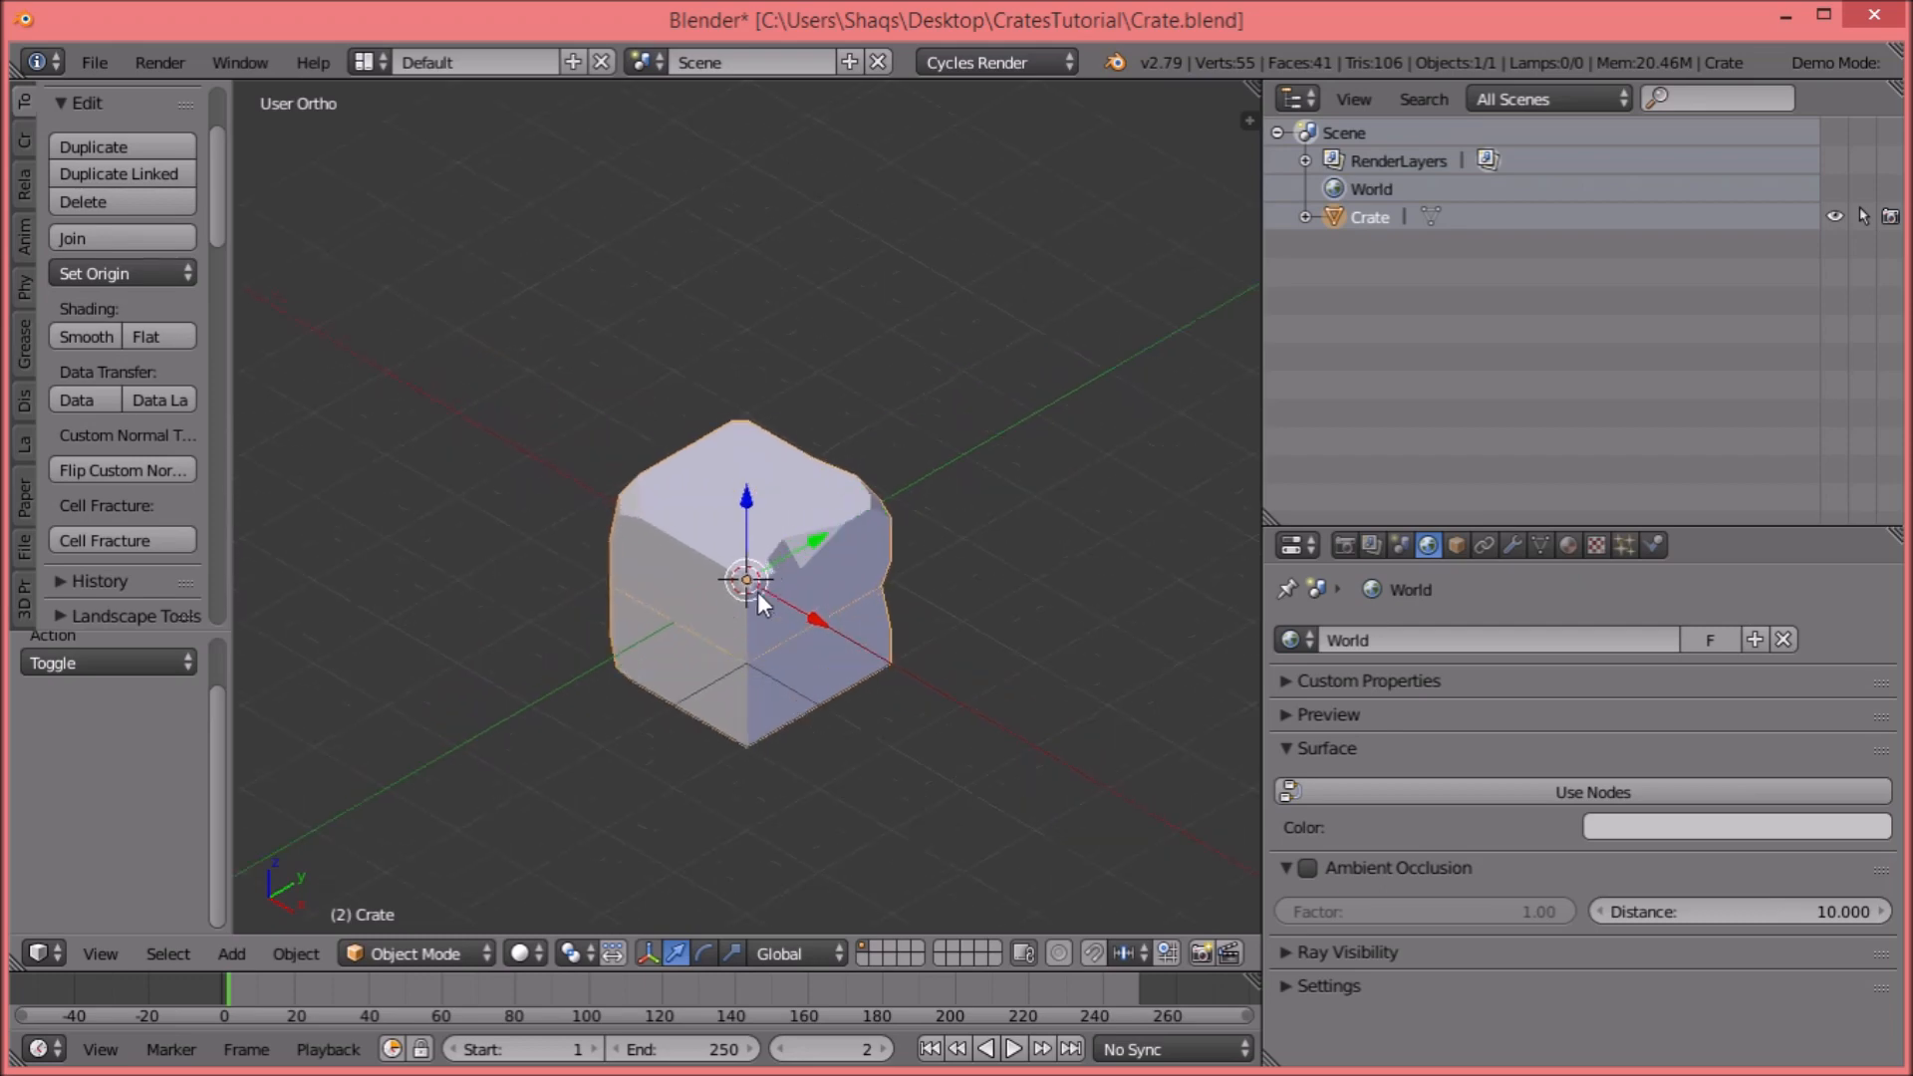
shift+middle_drag(691, 632, 690, 628)
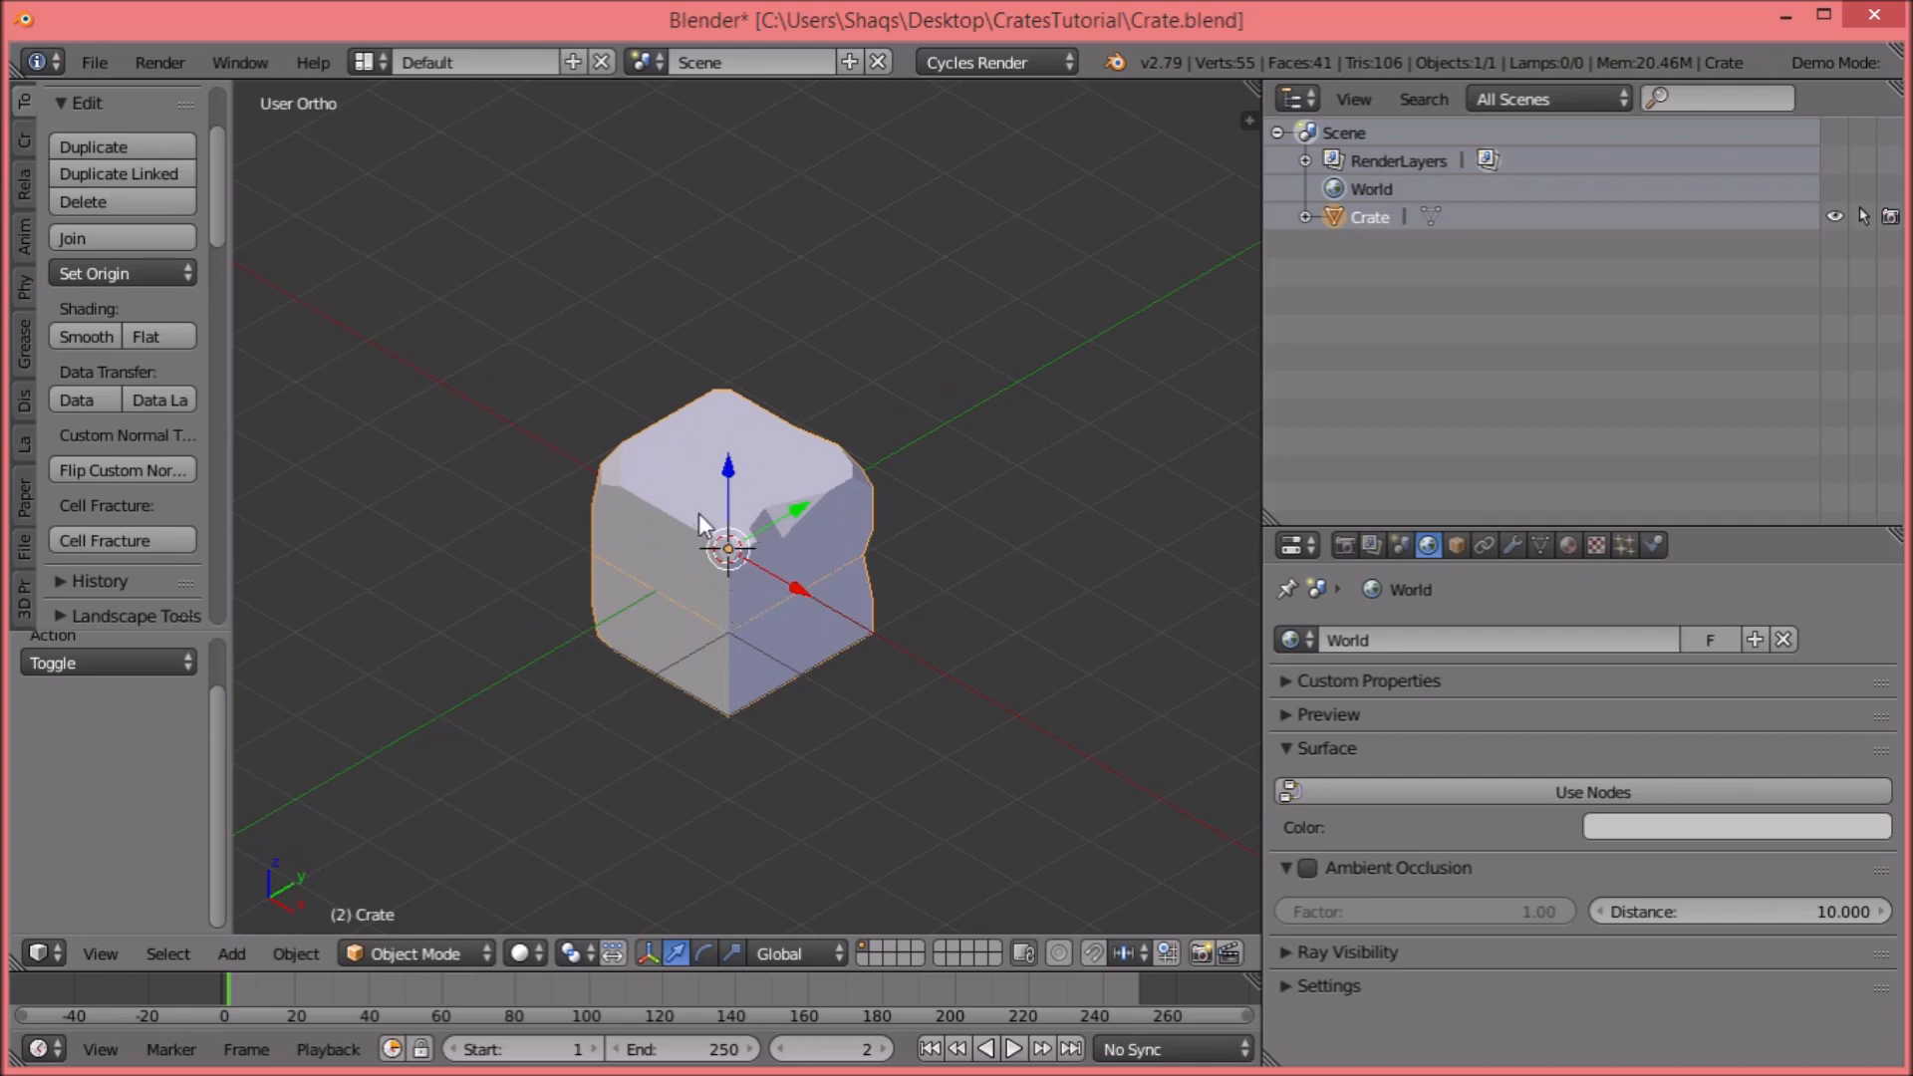
key(KP_1)
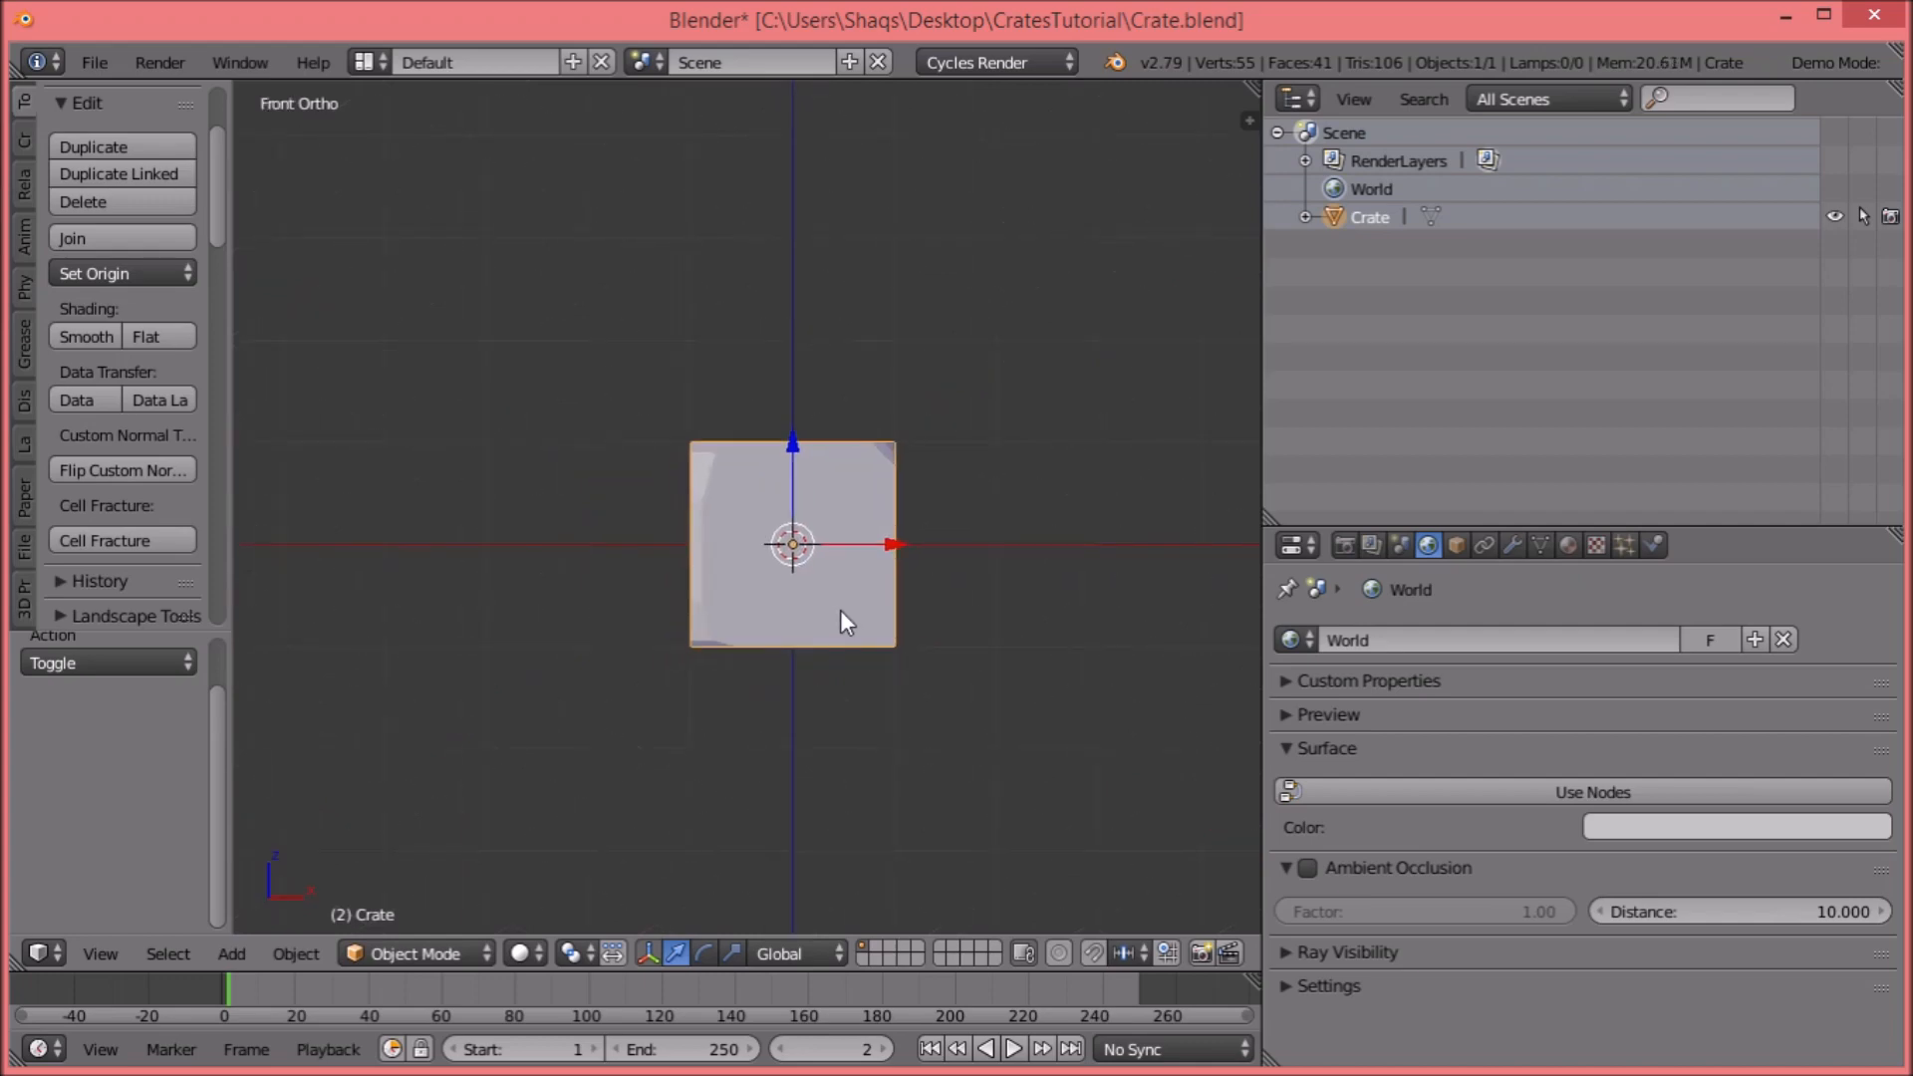
shift+middle_drag(835, 590, 805, 584)
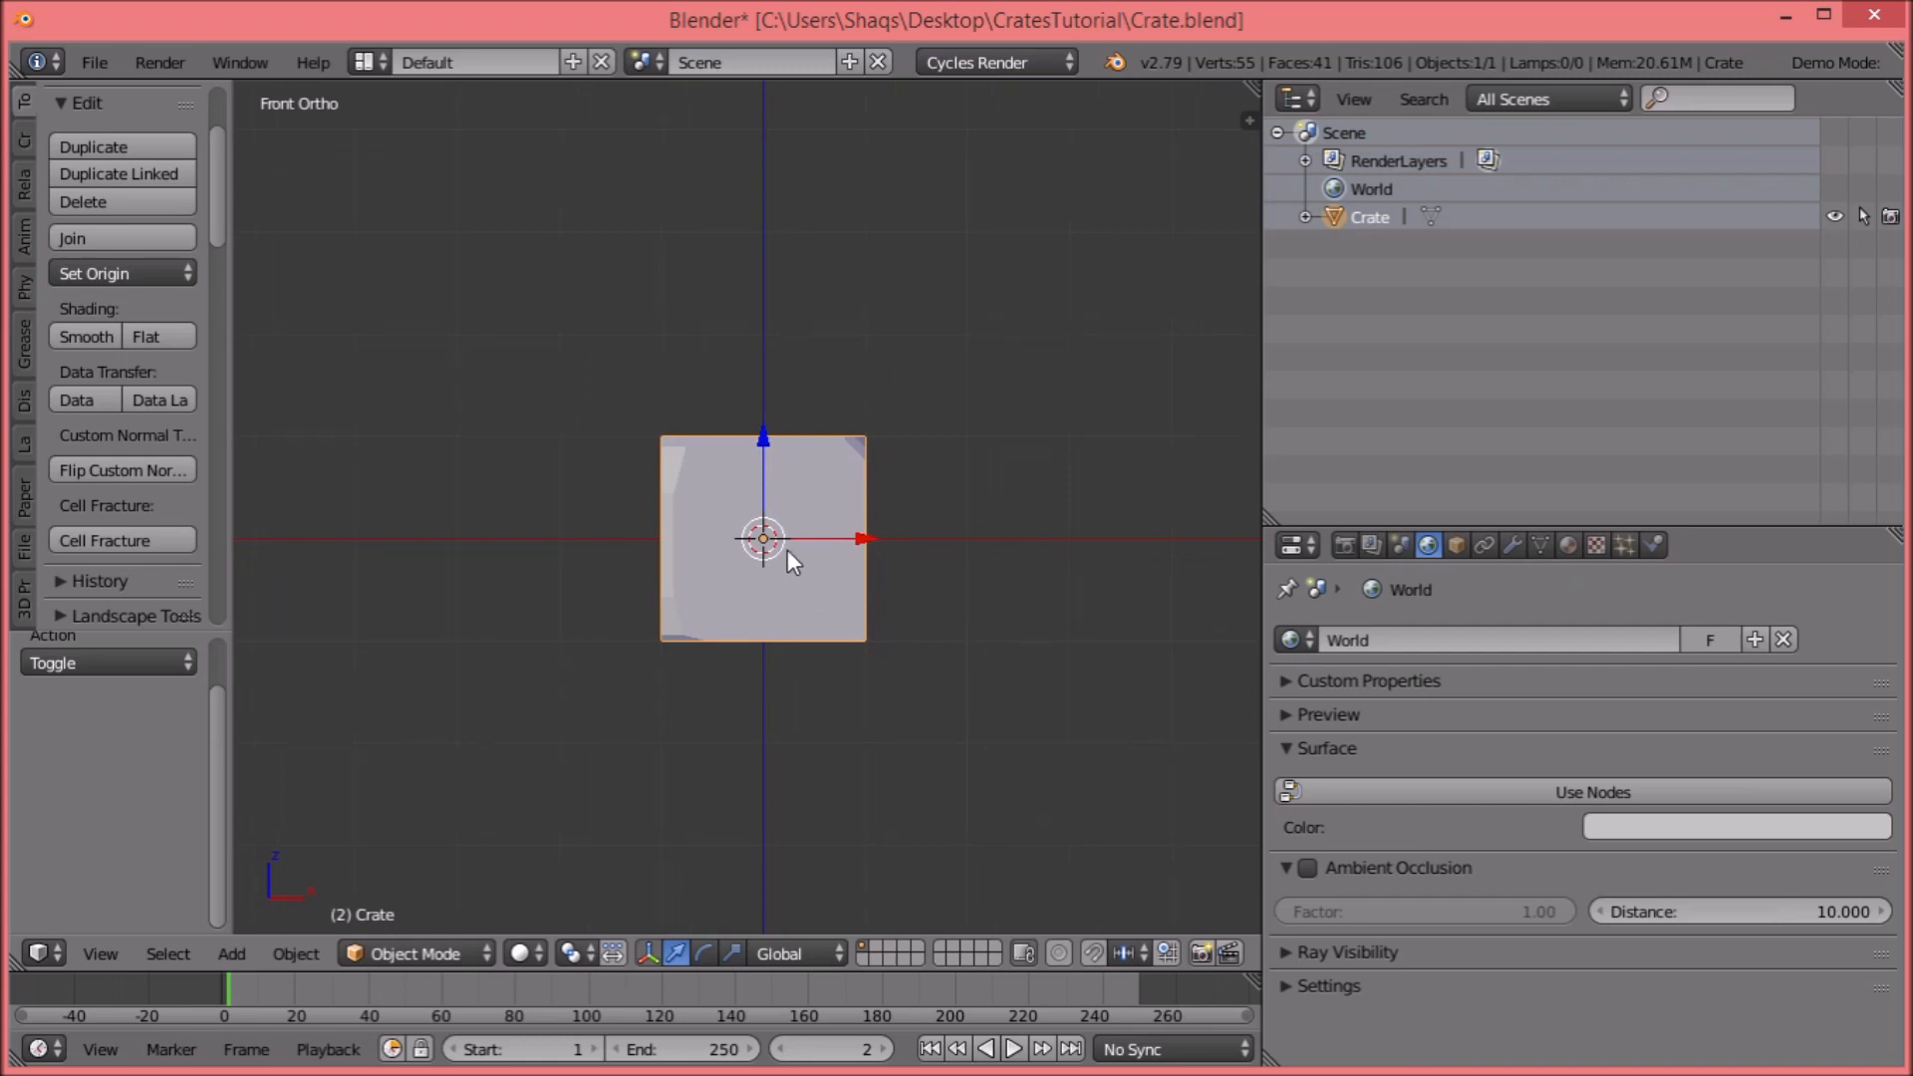
scroll(787, 548, up, 2)
shift+middle_drag(872, 470, 849, 451)
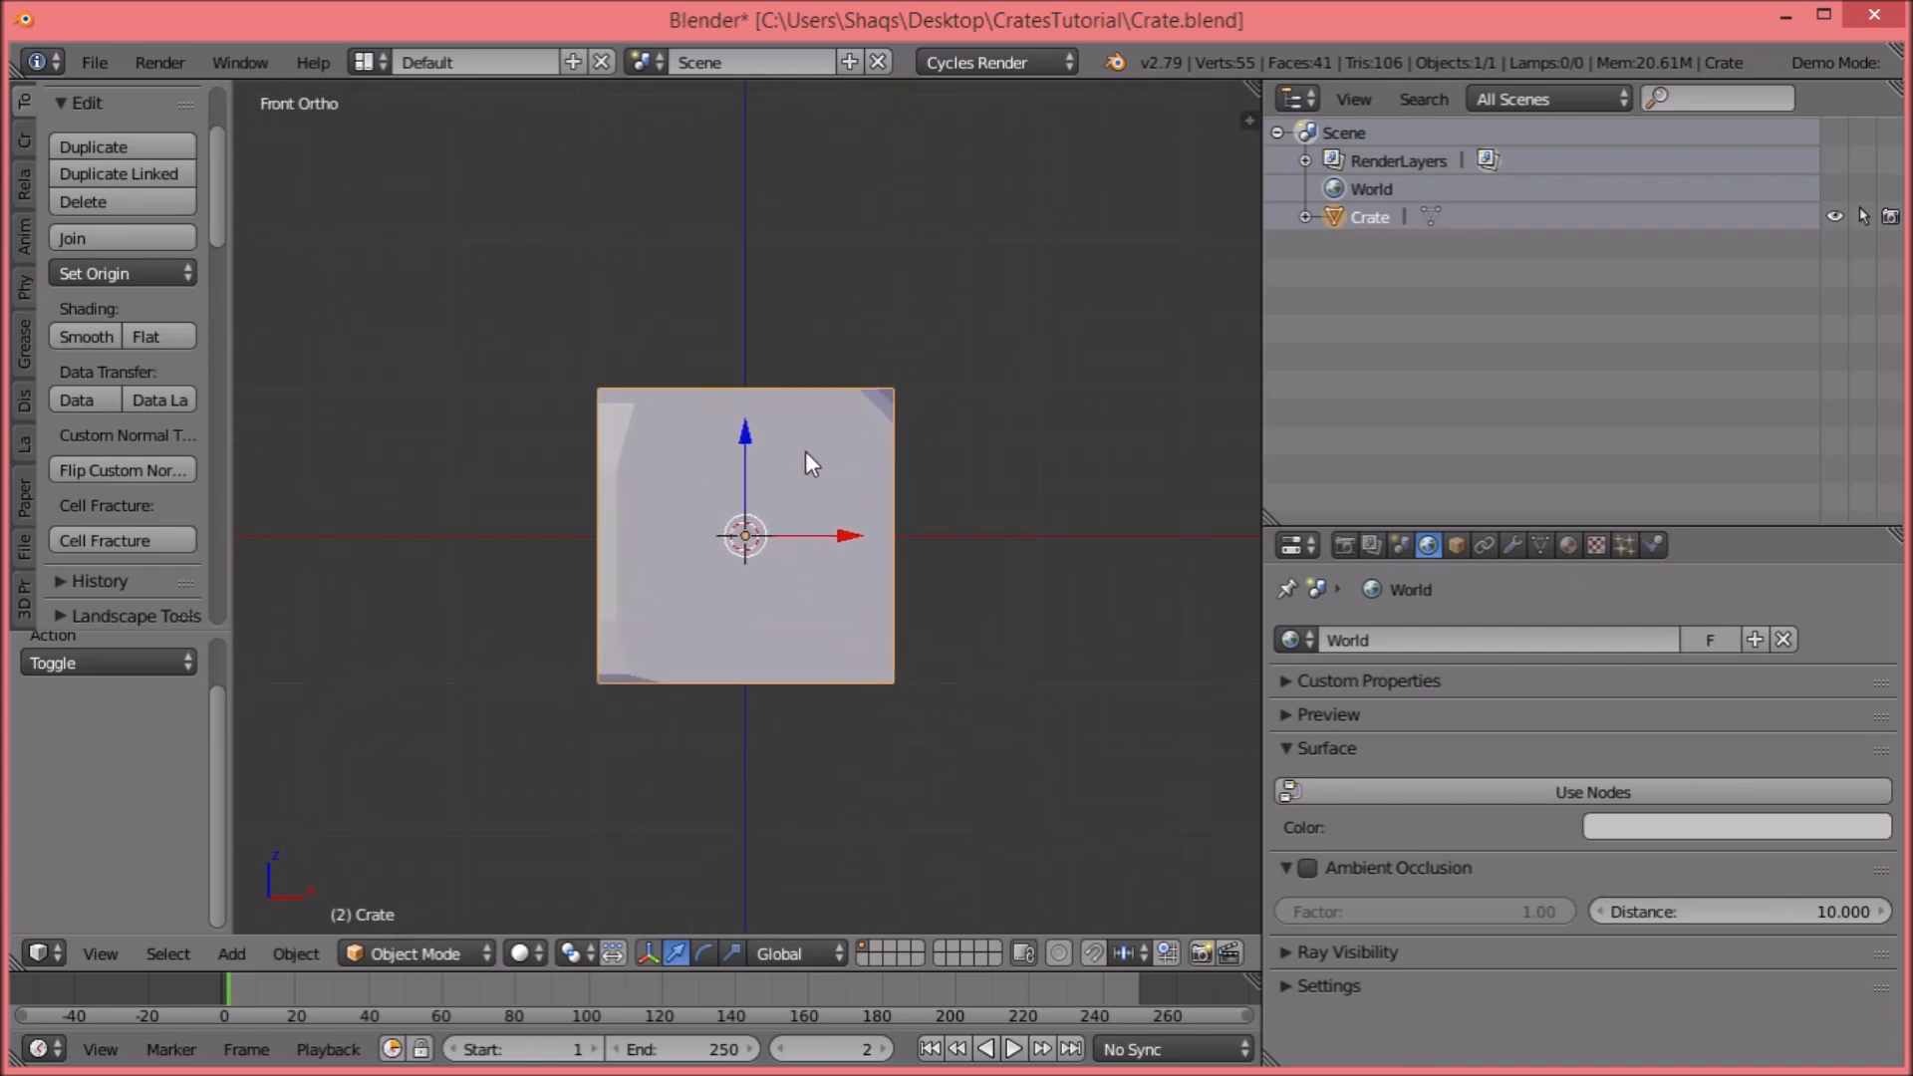
key(shift+d)
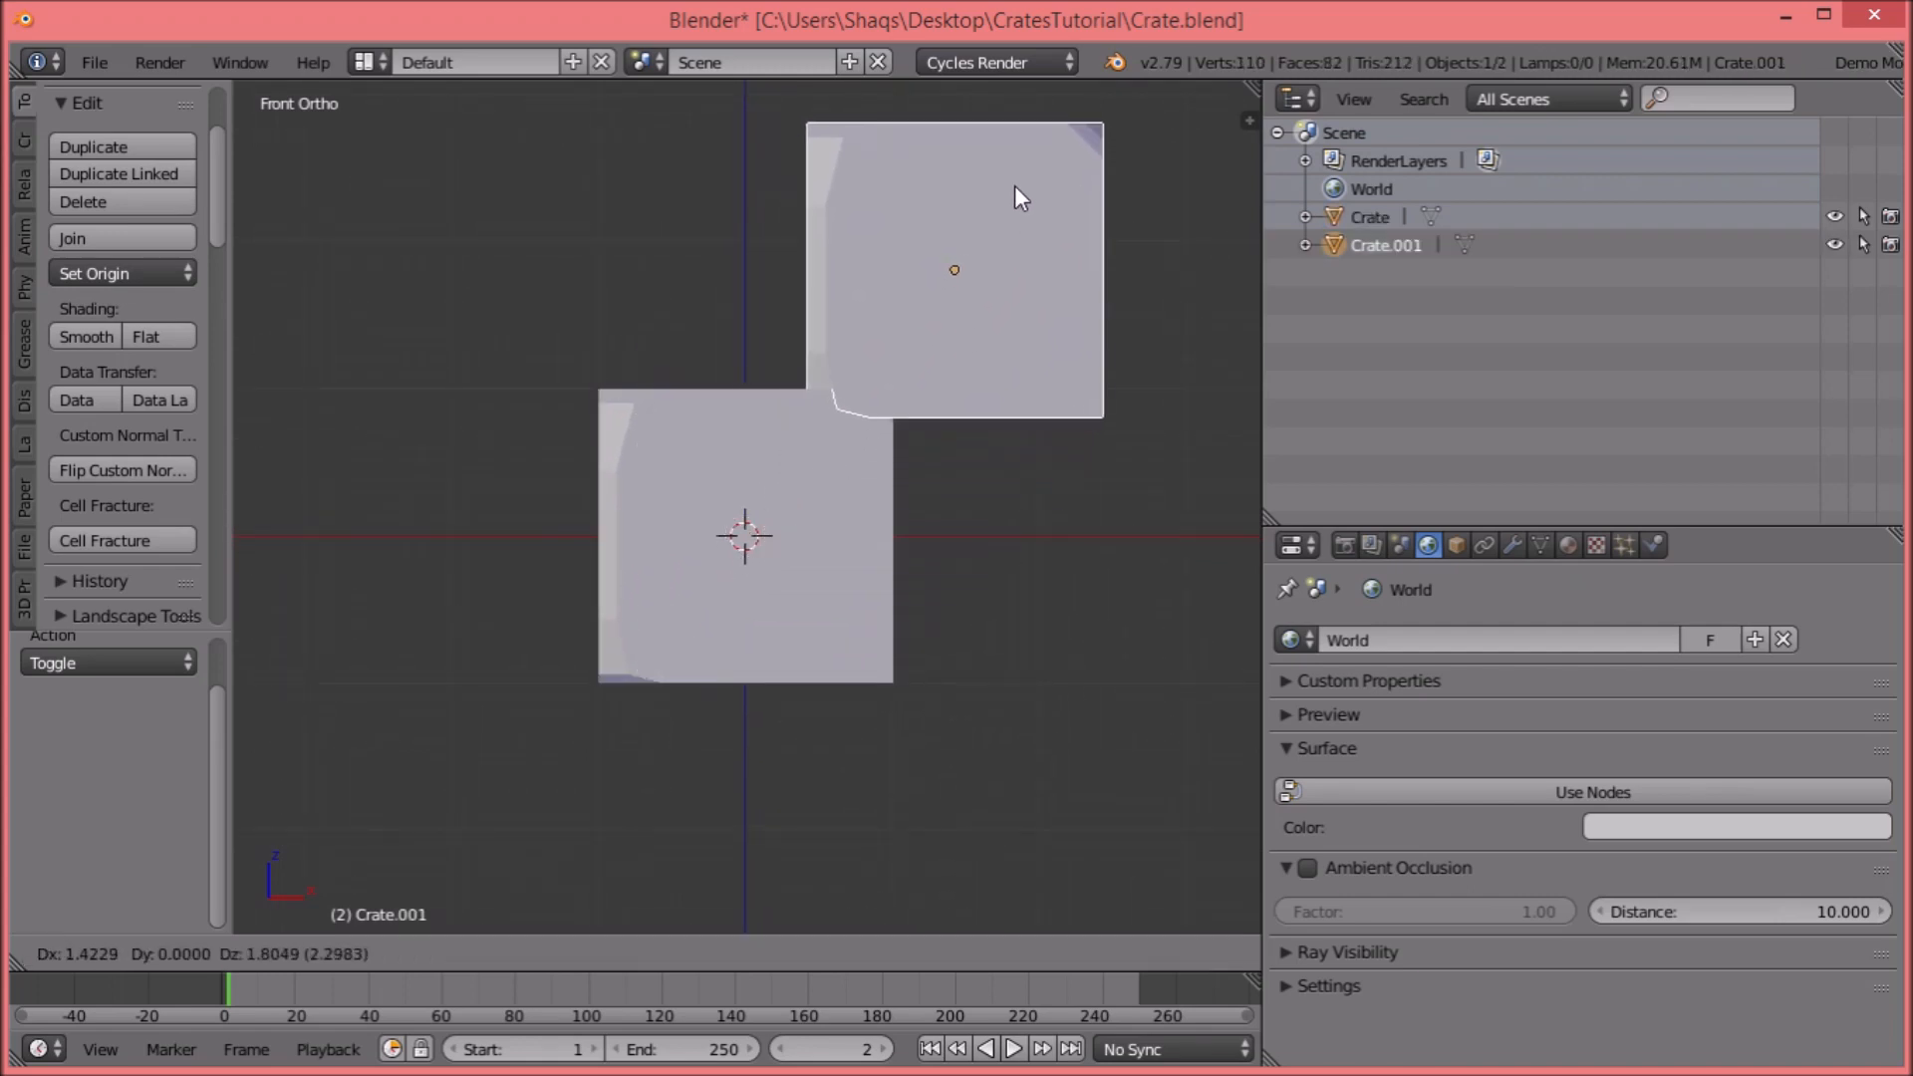
right_click(1016, 185)
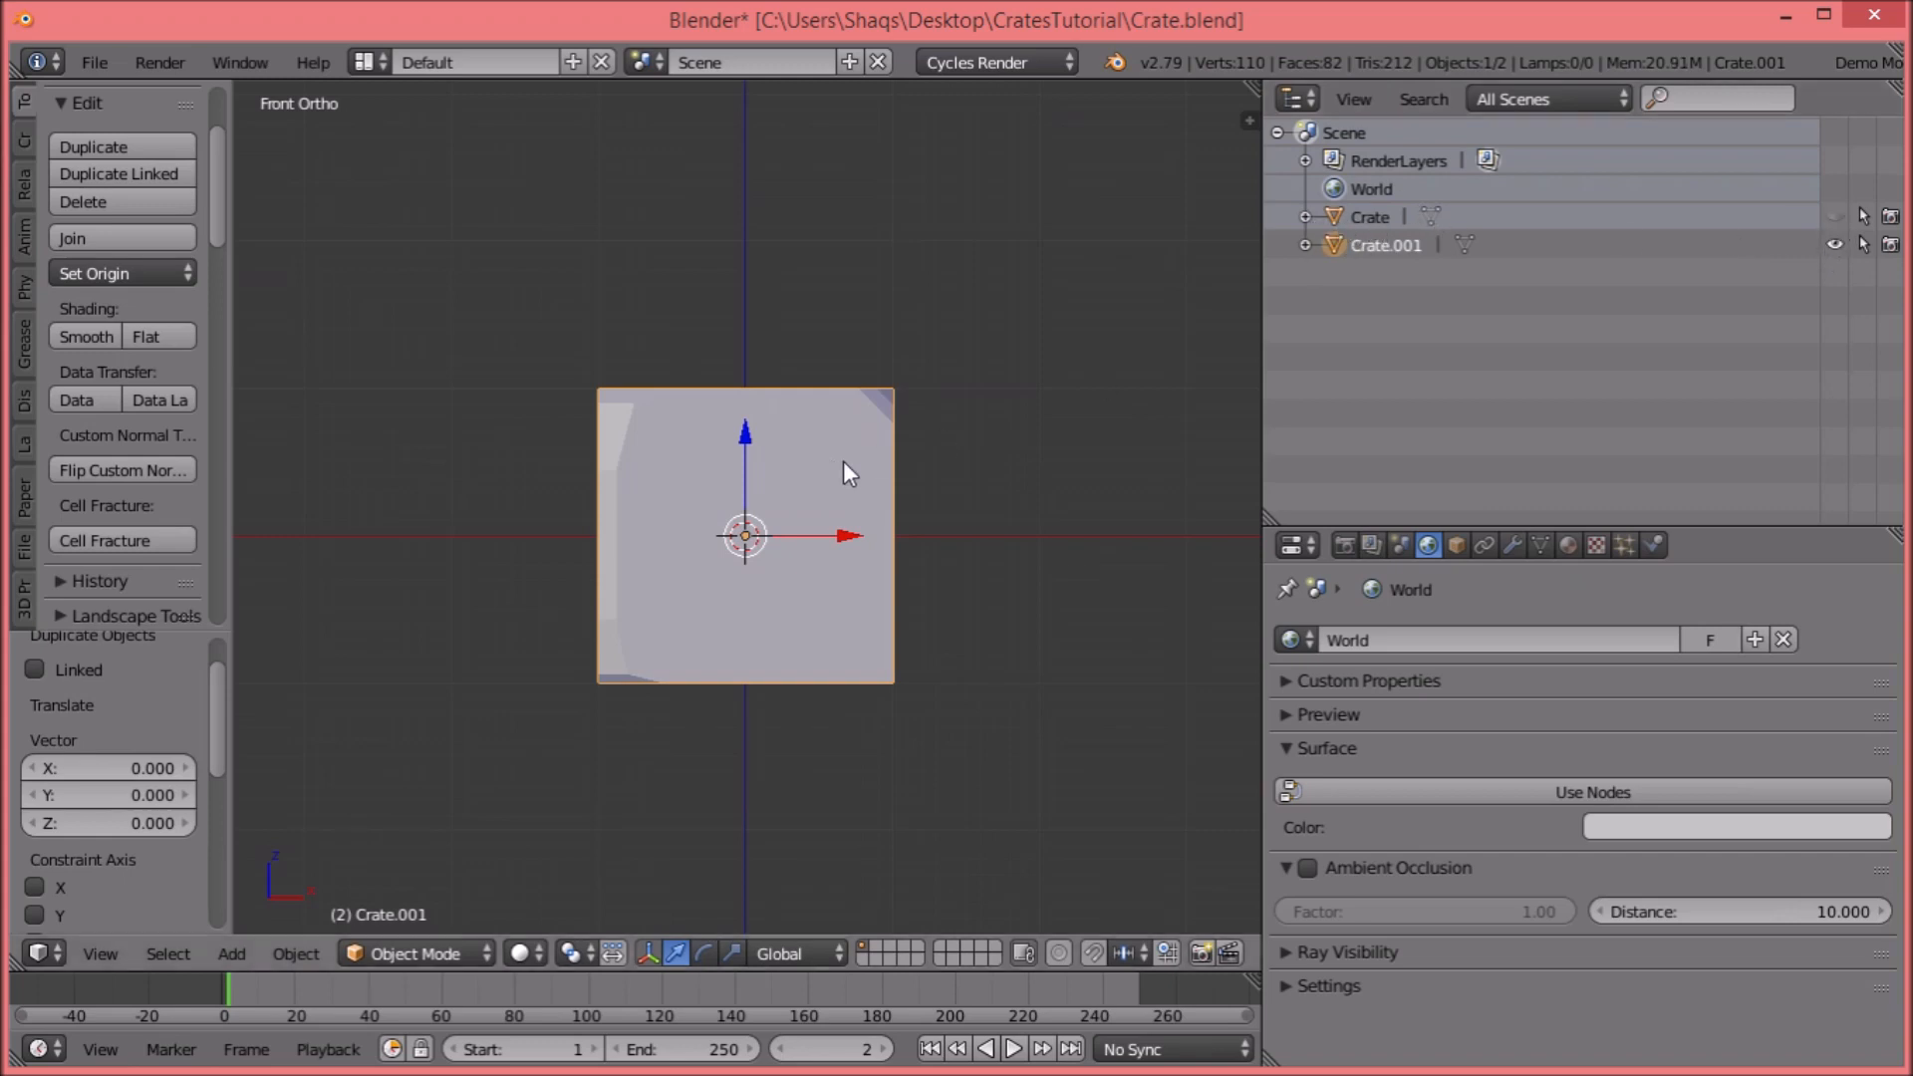
Start editing the duplicate crate's mesh in the right orthographic view with nothing selected.
key(Tab)
middle_drag(1002, 450, 640, 450)
key(KP_3)
key(a)
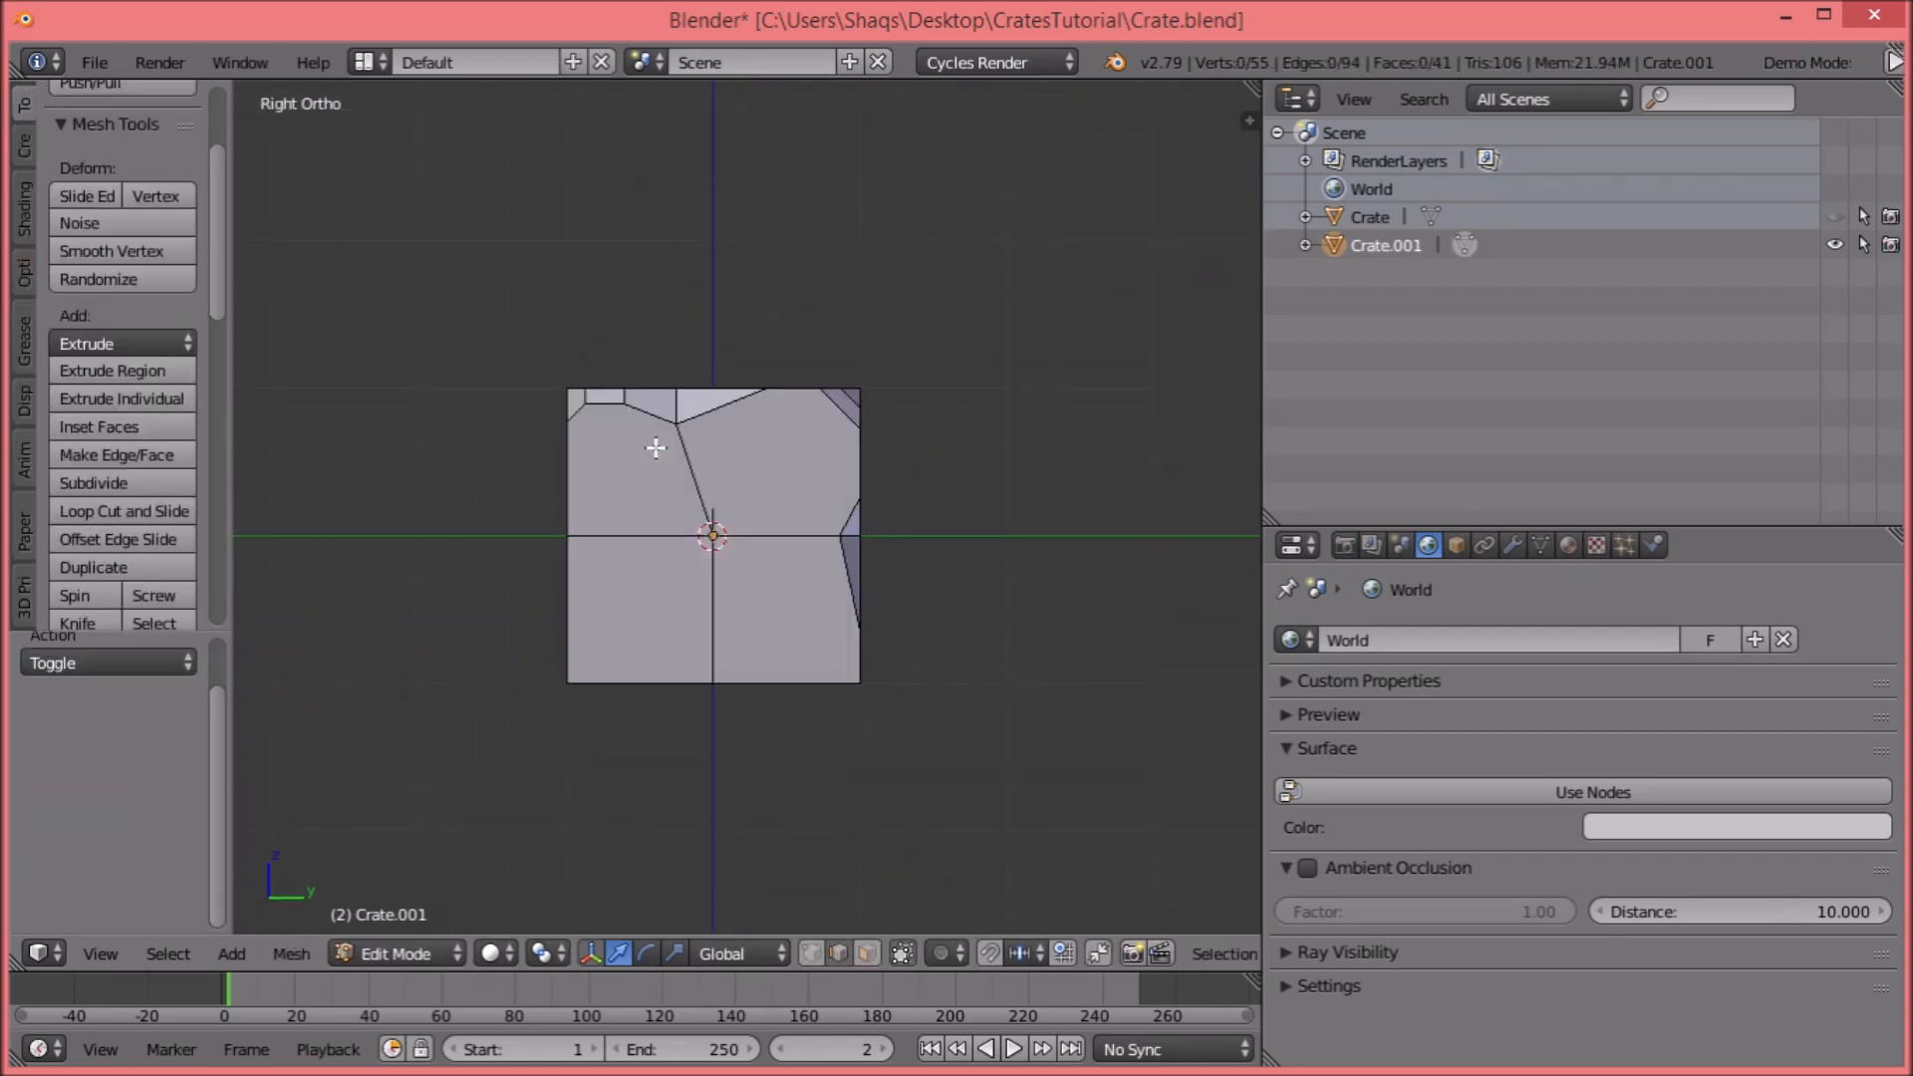
scroll(656, 447, up, 3)
right_click(656, 447)
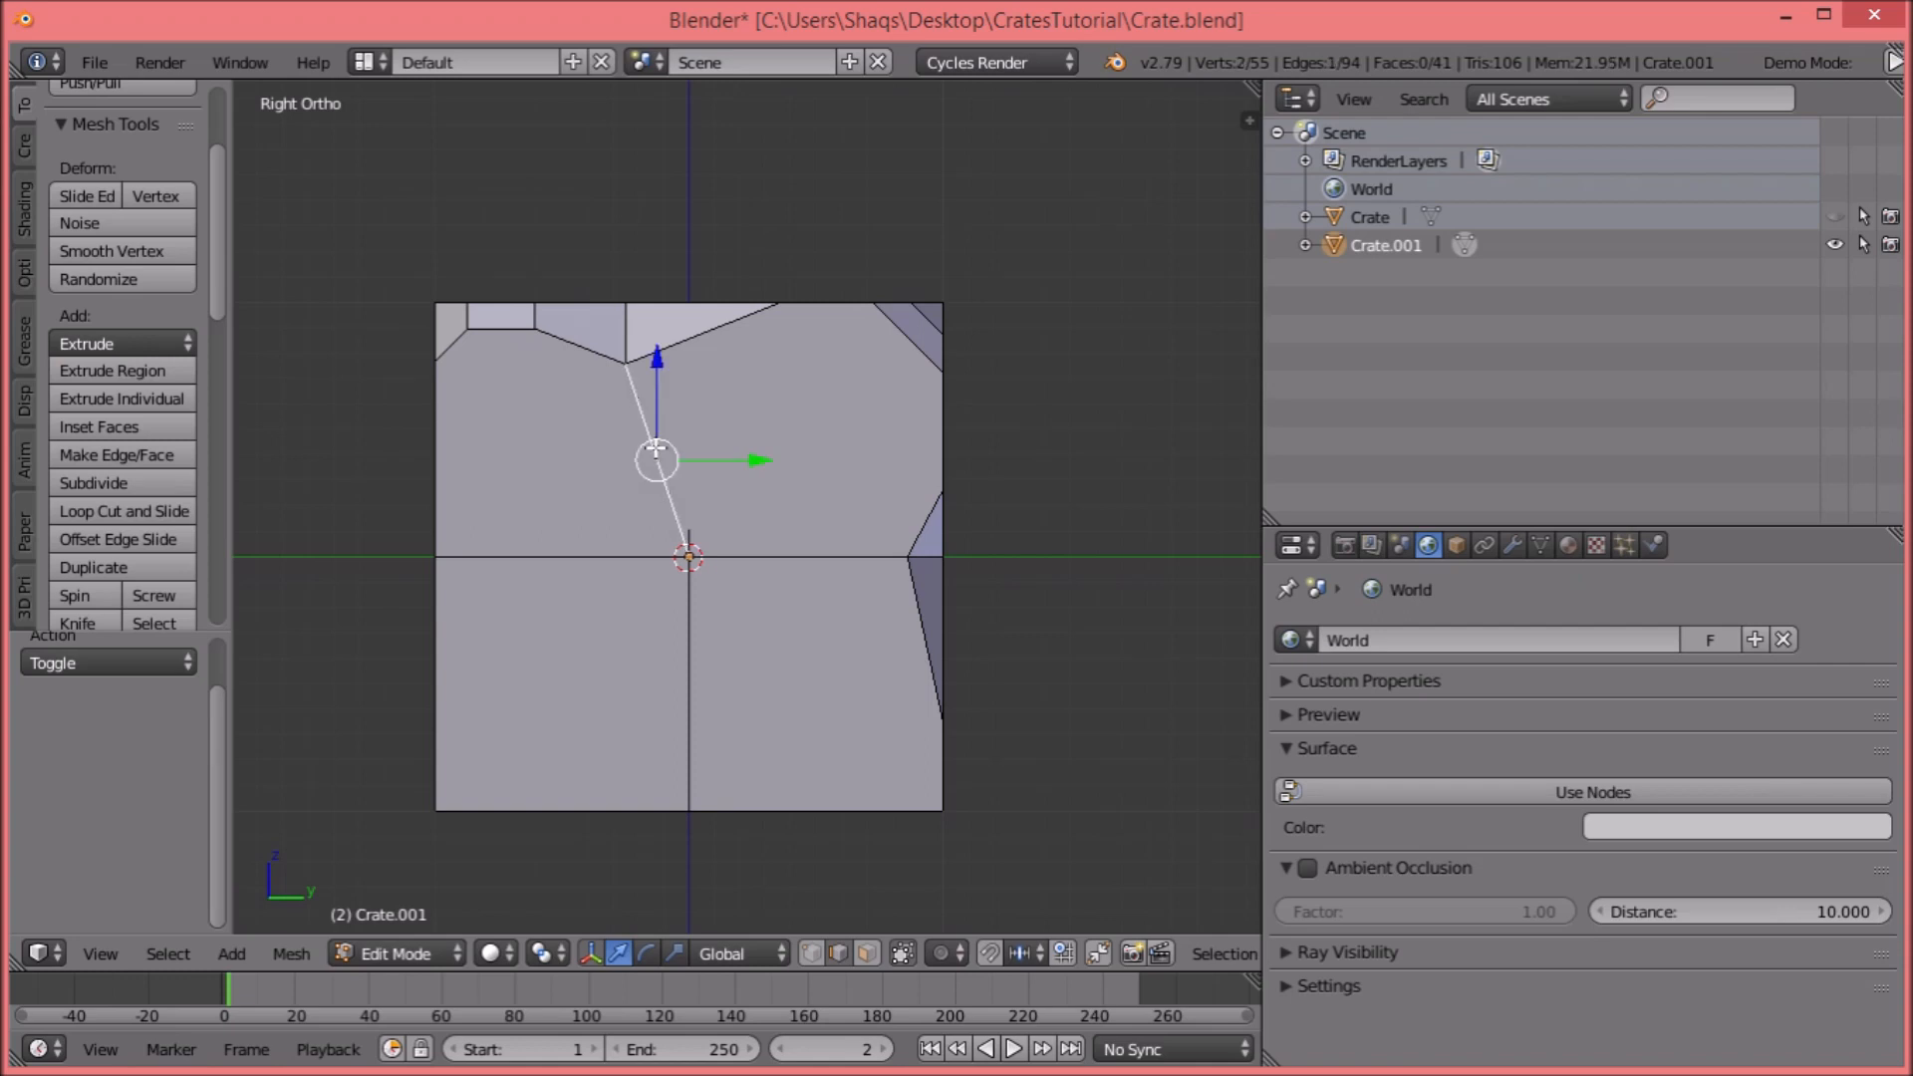
key(a)
key(k)
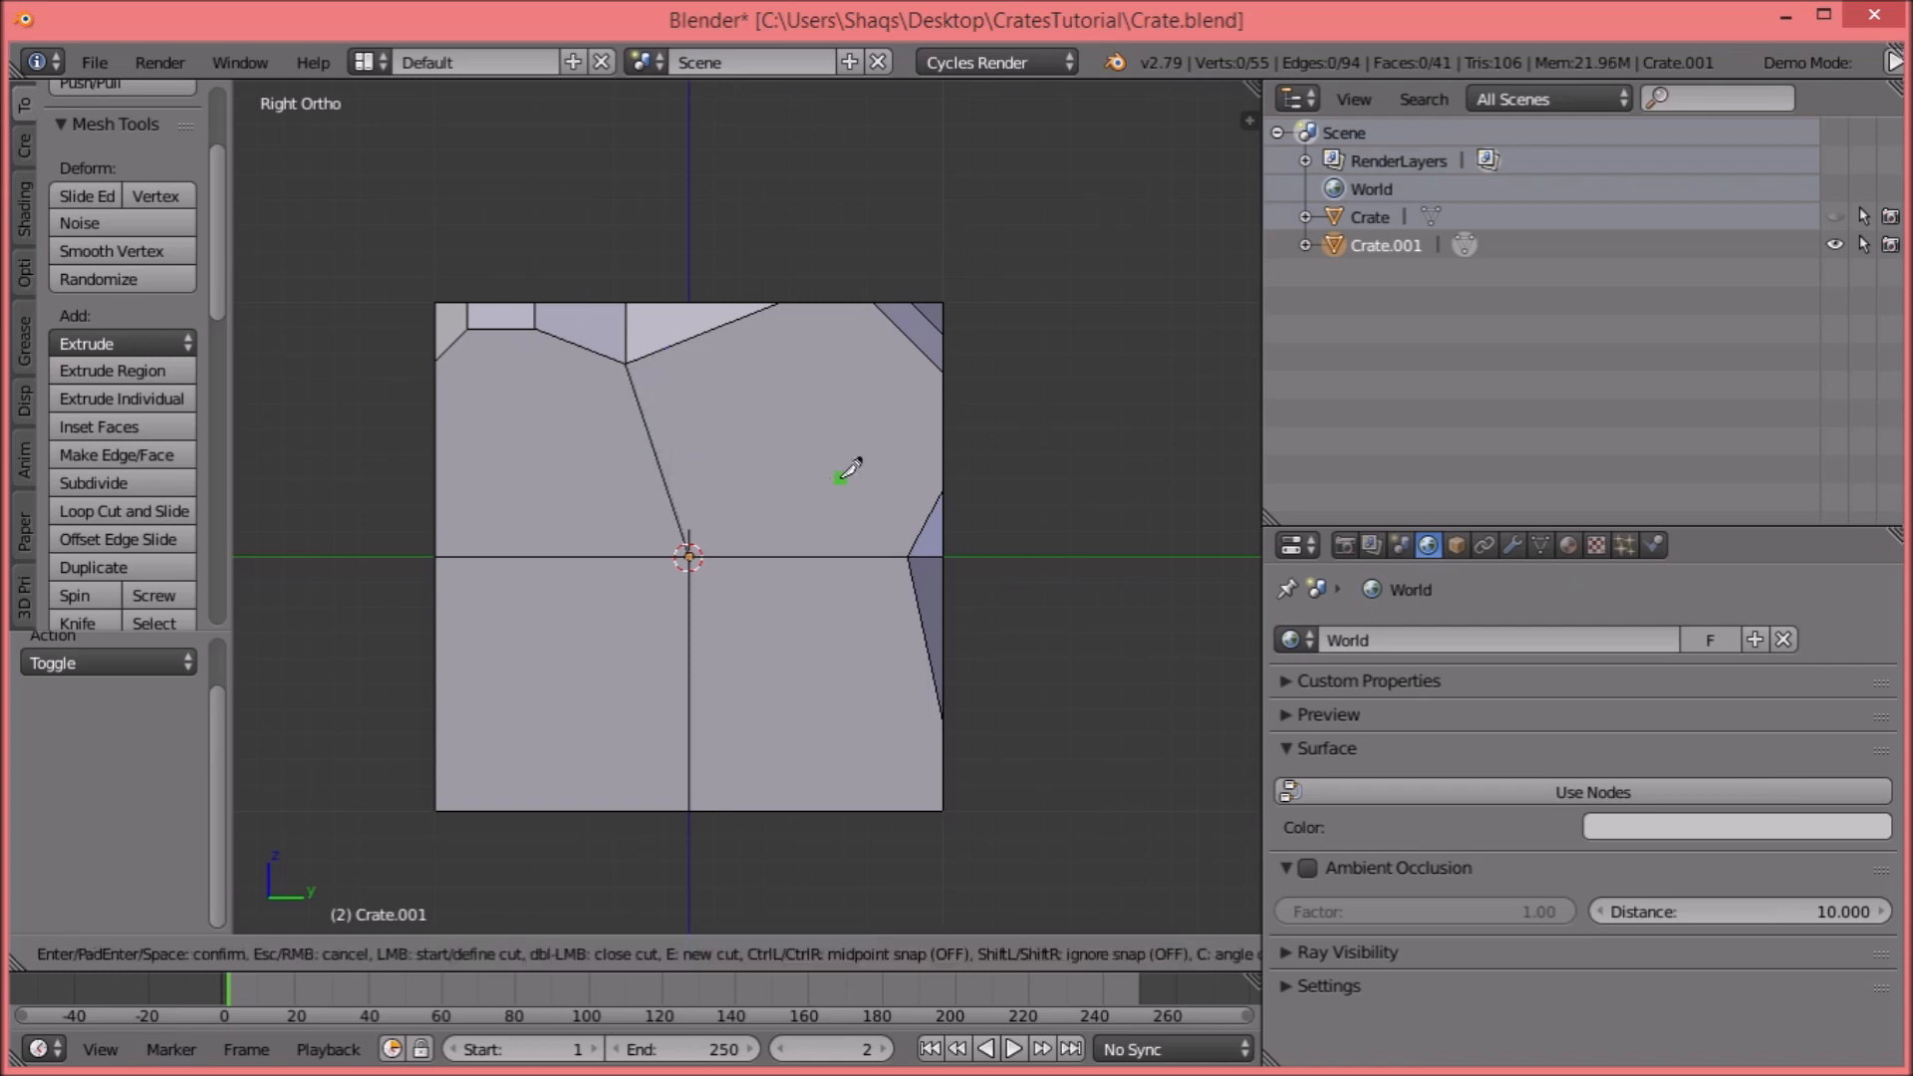
key(Escape)
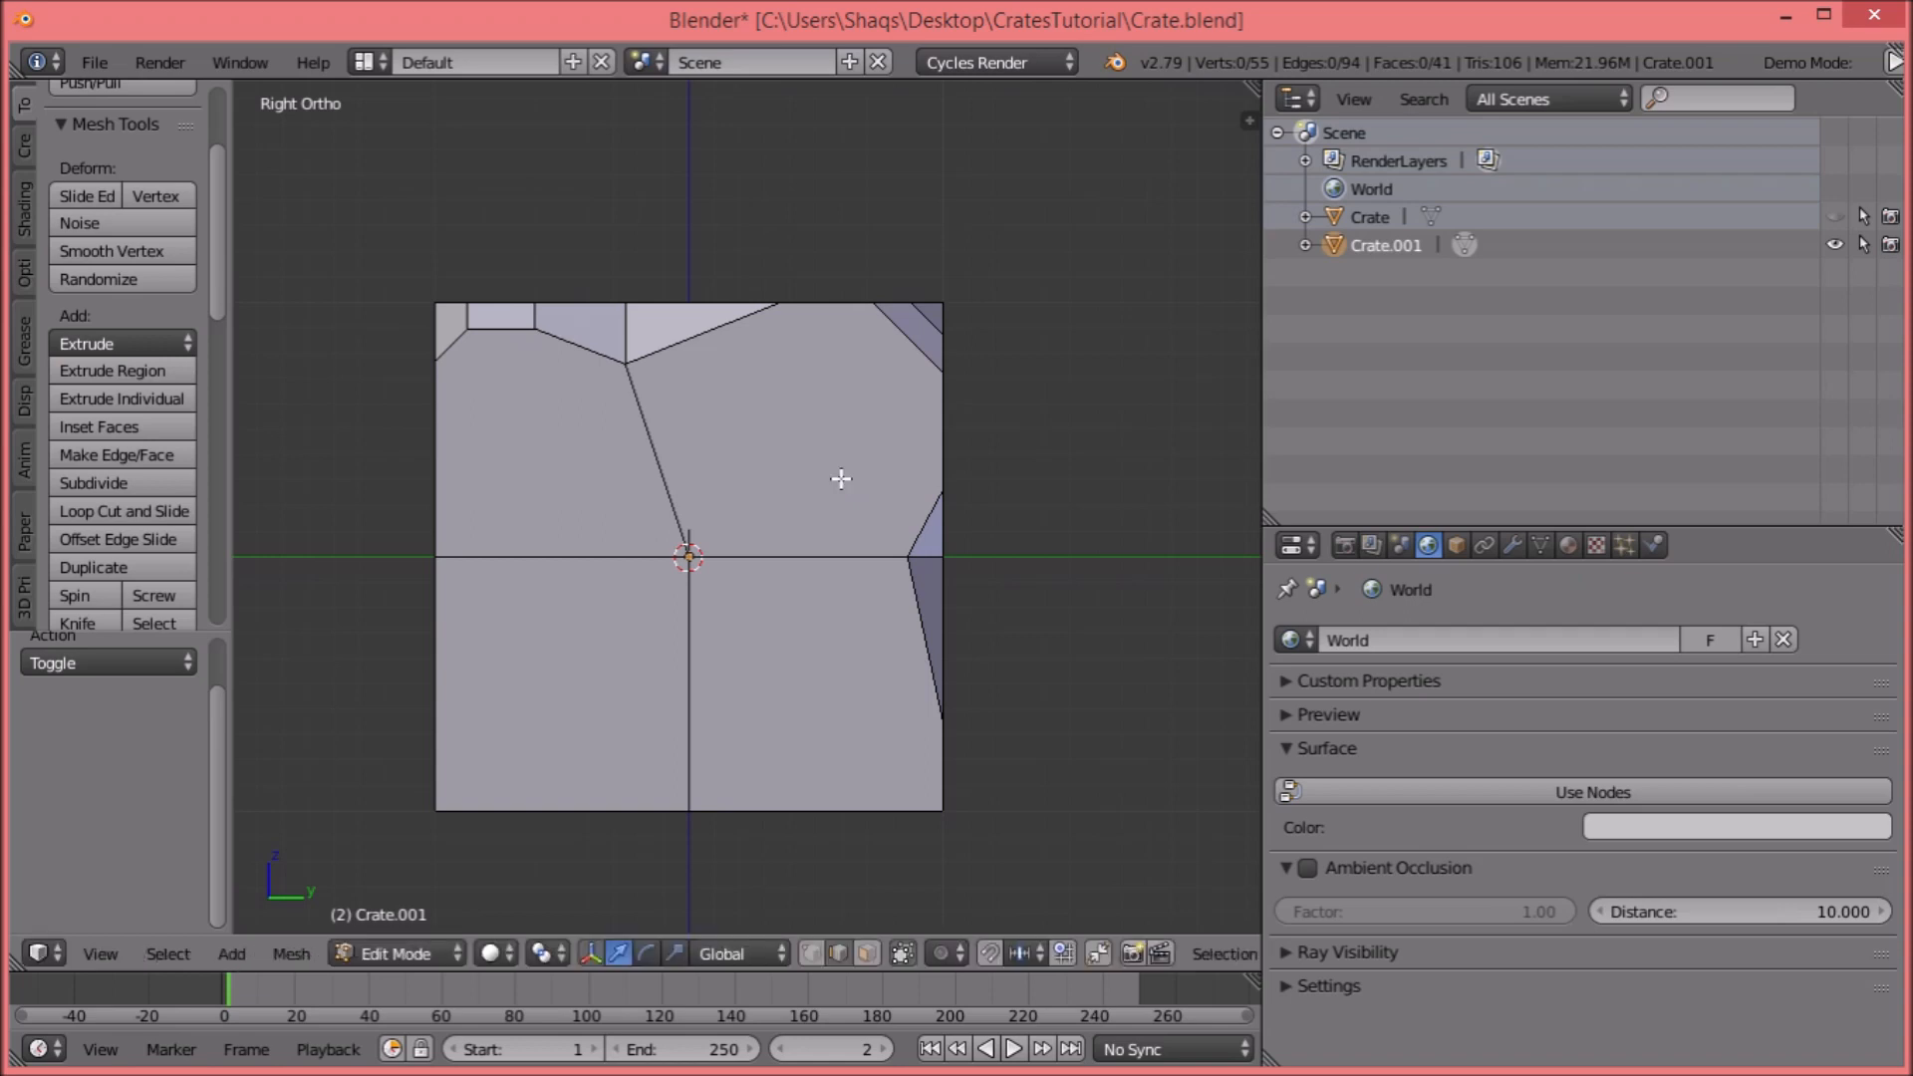
key(k)
key(Escape)
scroll(206, 453, down, 3)
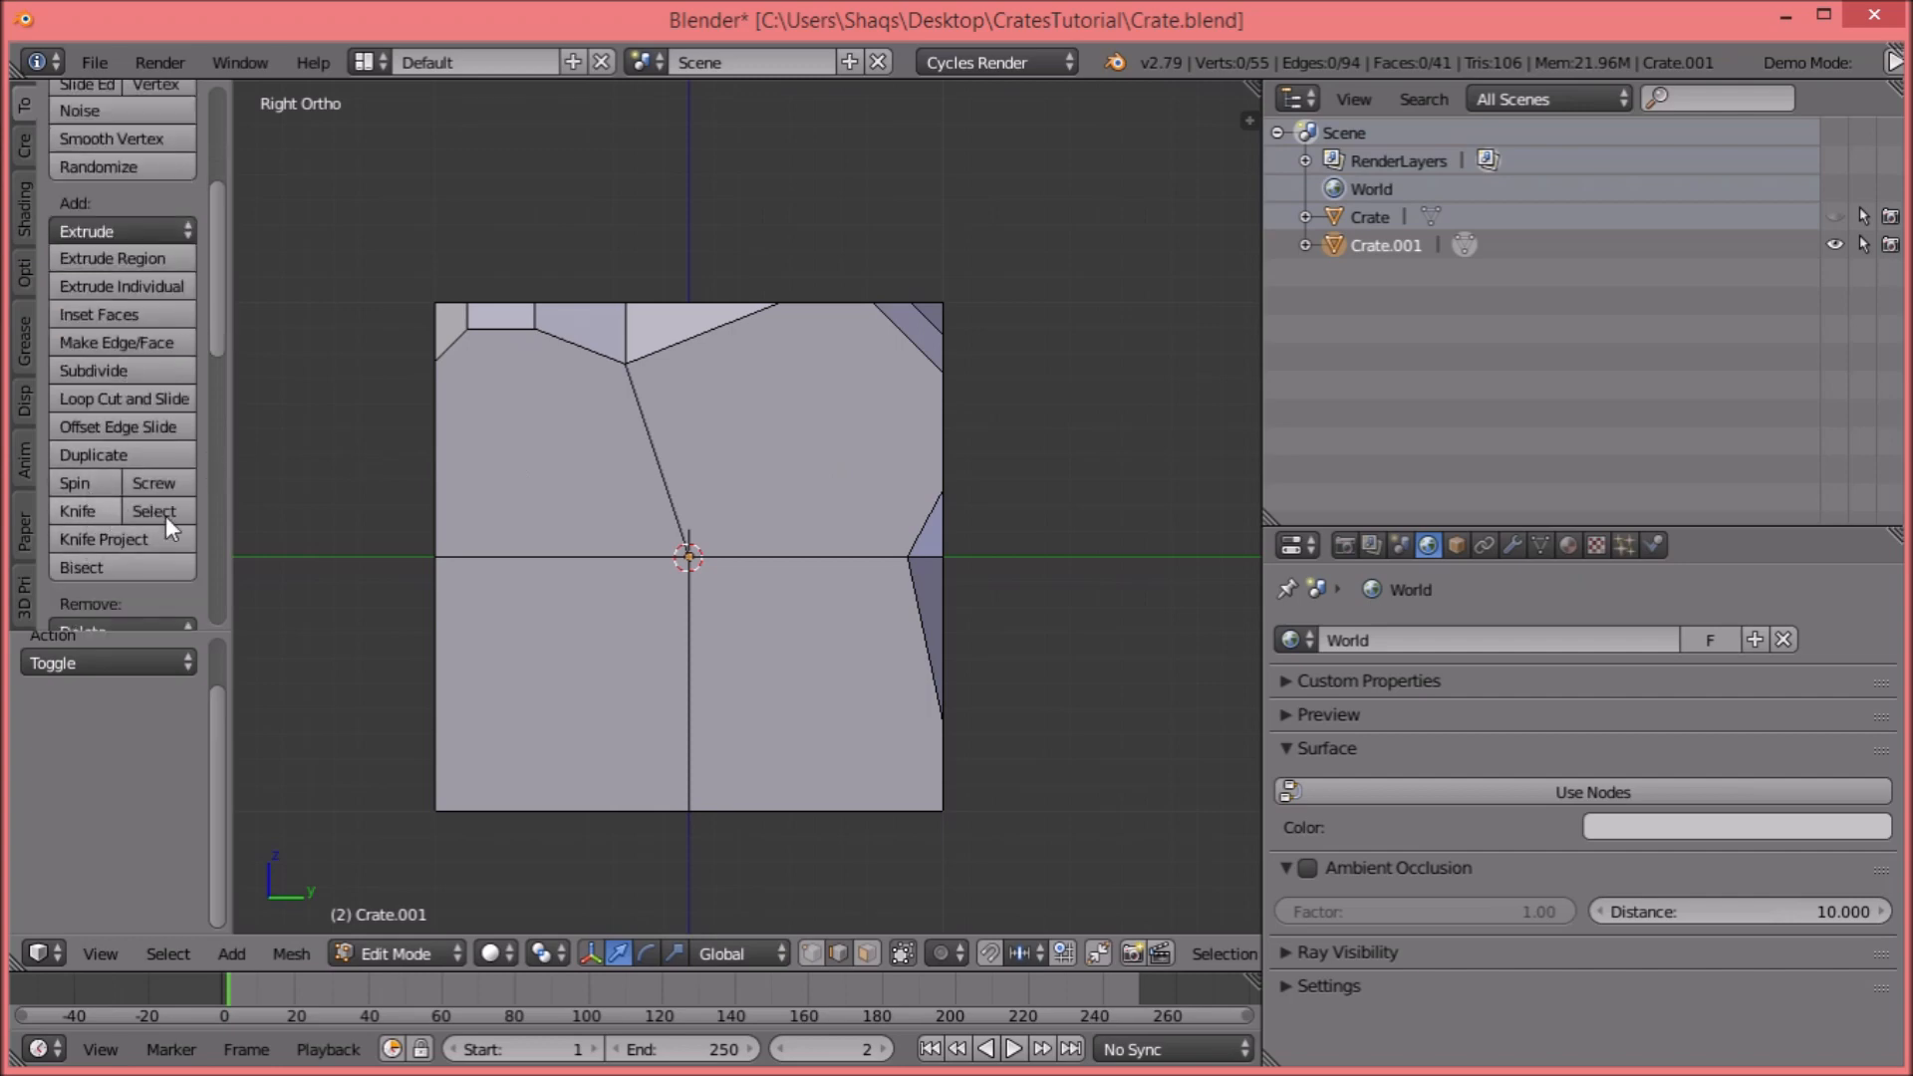
scroll(633, 526, down, 1)
shift+middle_drag(633, 526, 679, 528)
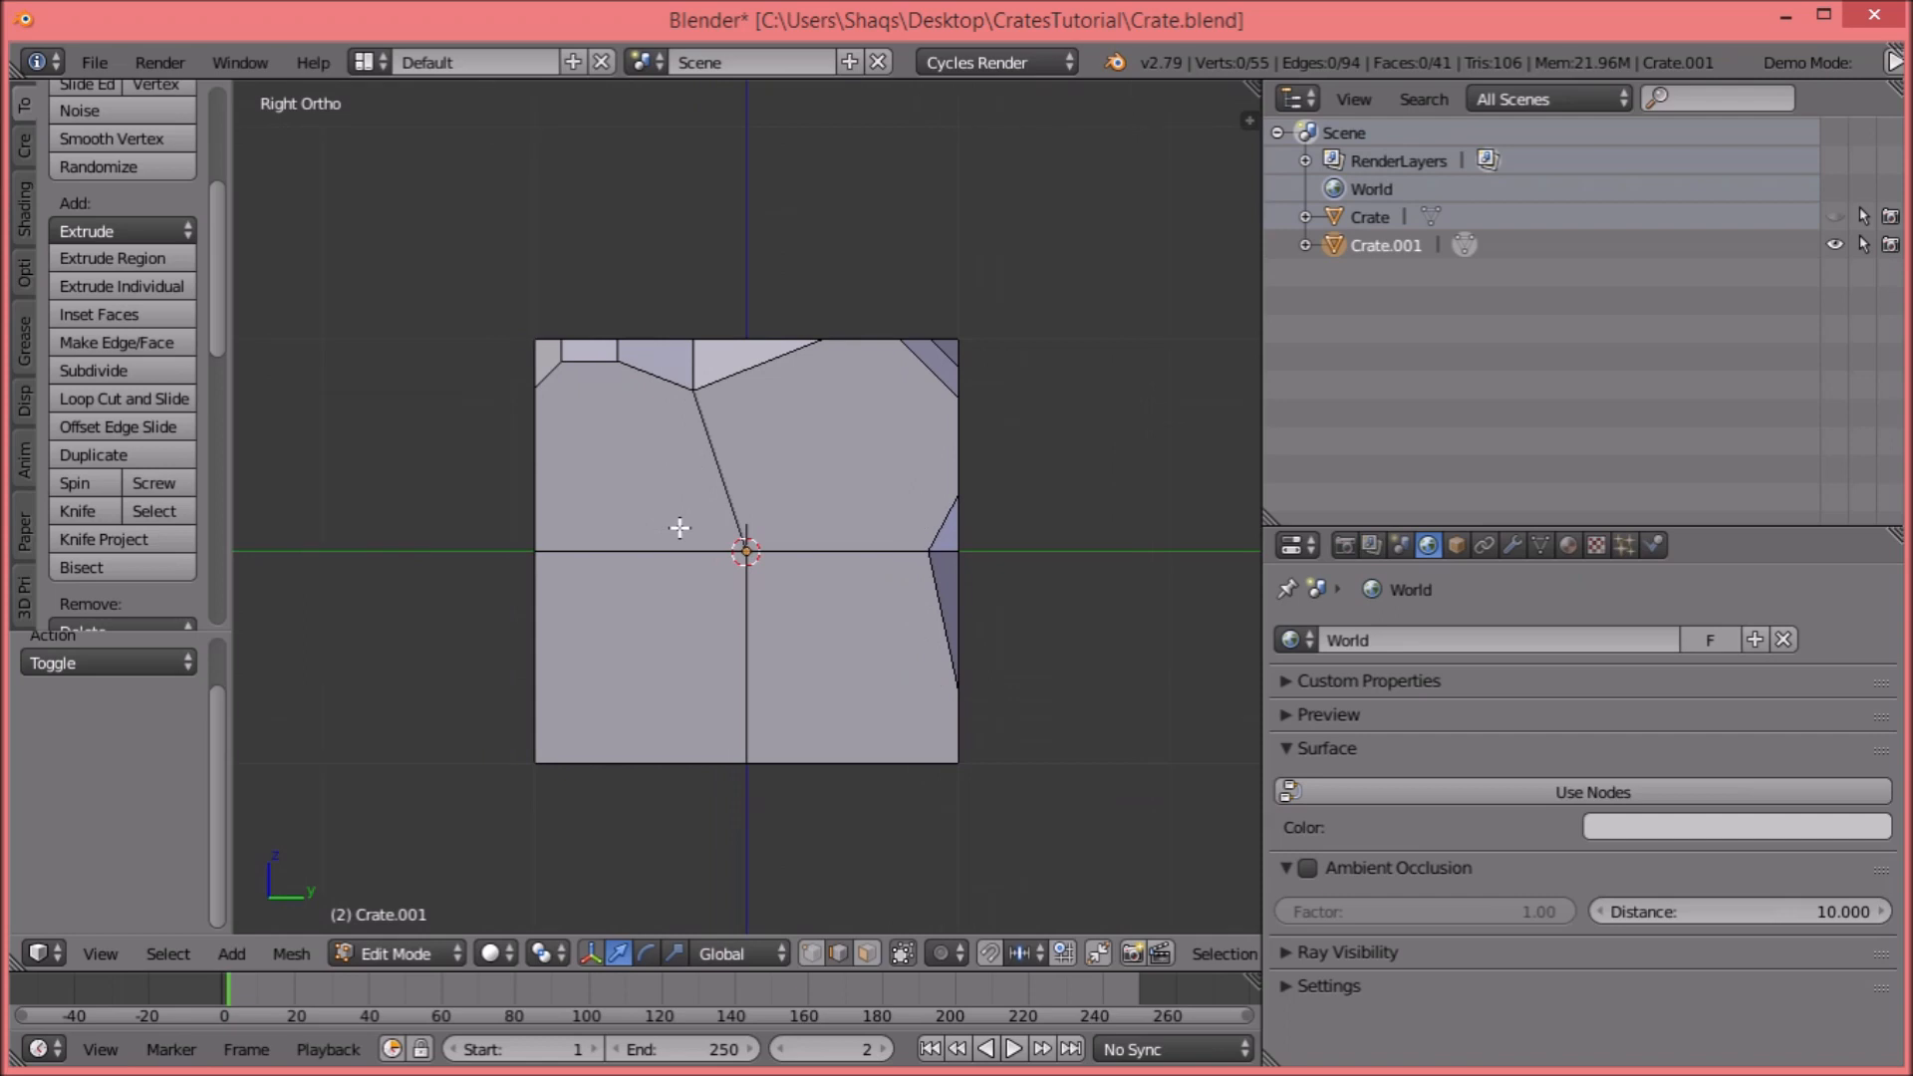
key(k)
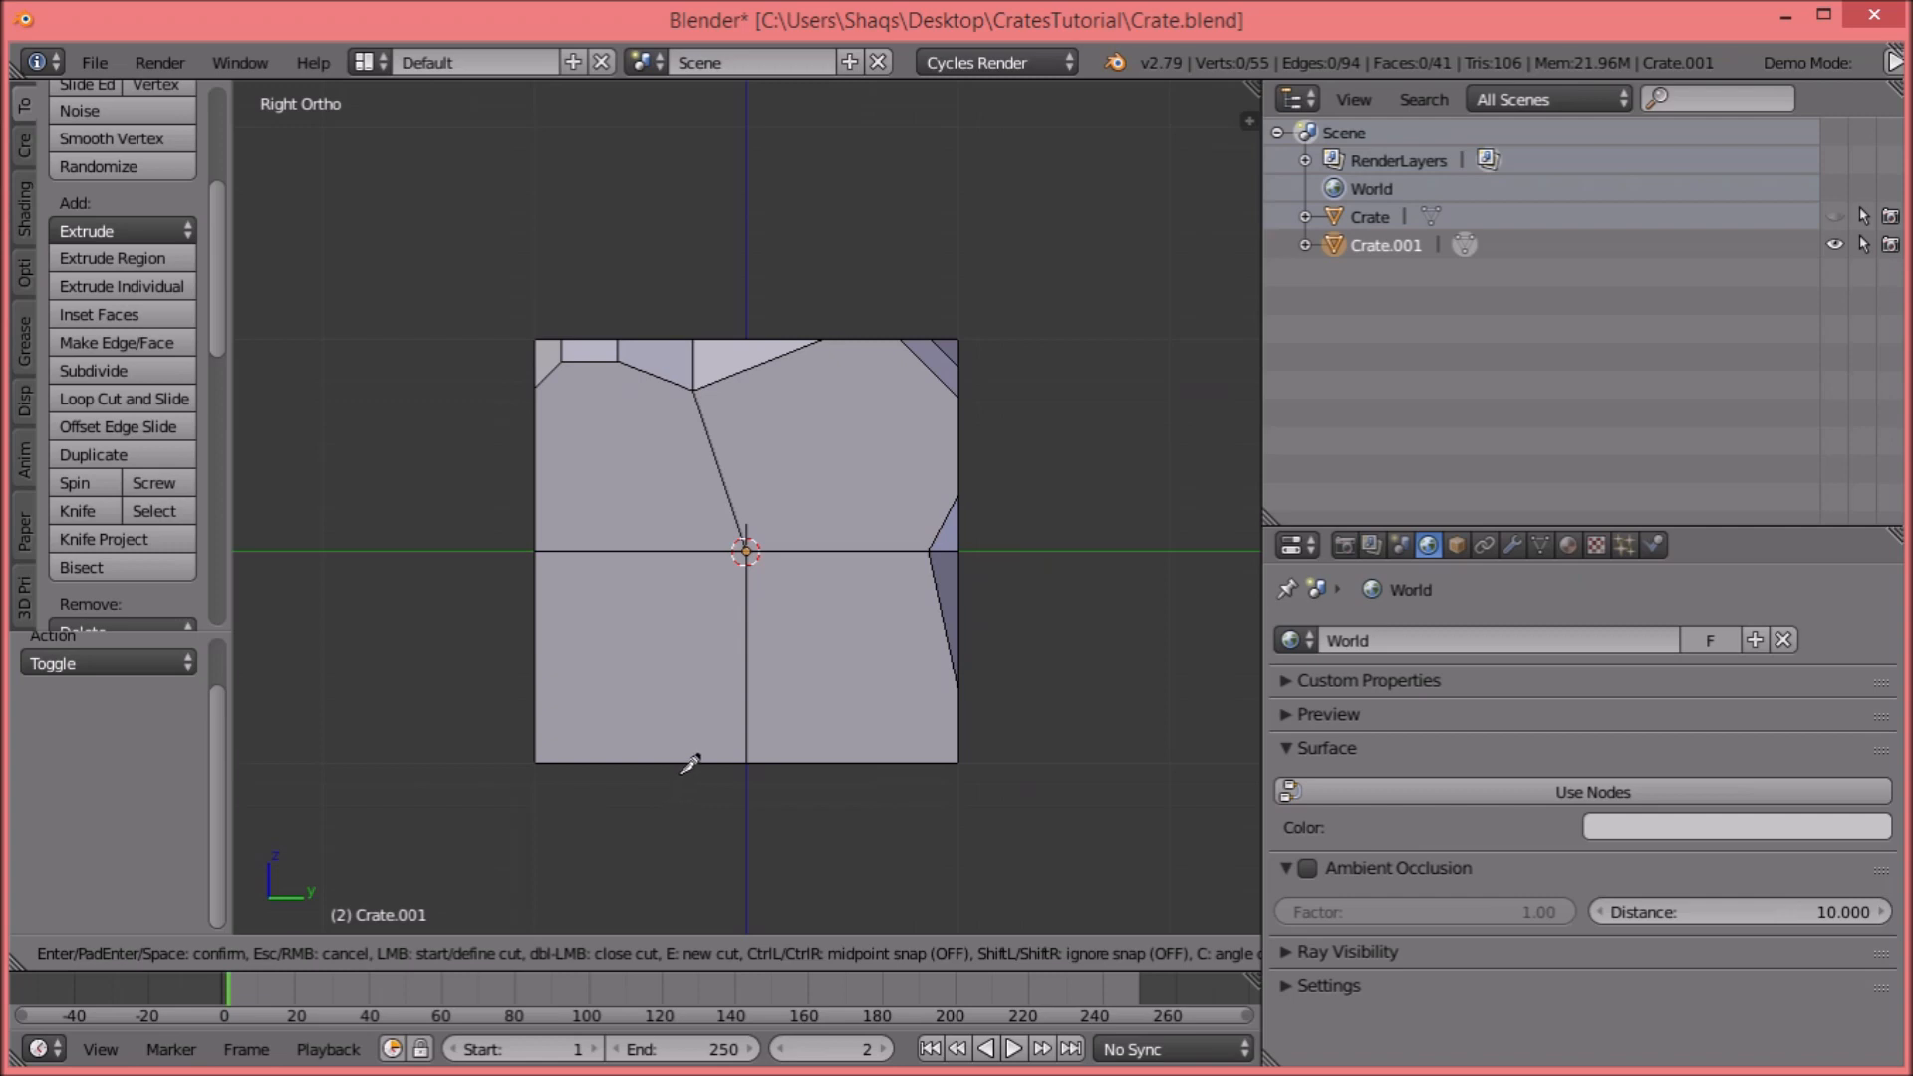
key(Escape)
middle_drag(683, 773, 641, 631)
Knife-cut a jagged outline around the crate's lower corner, running across the adjoining side and bottom faces.
key(k)
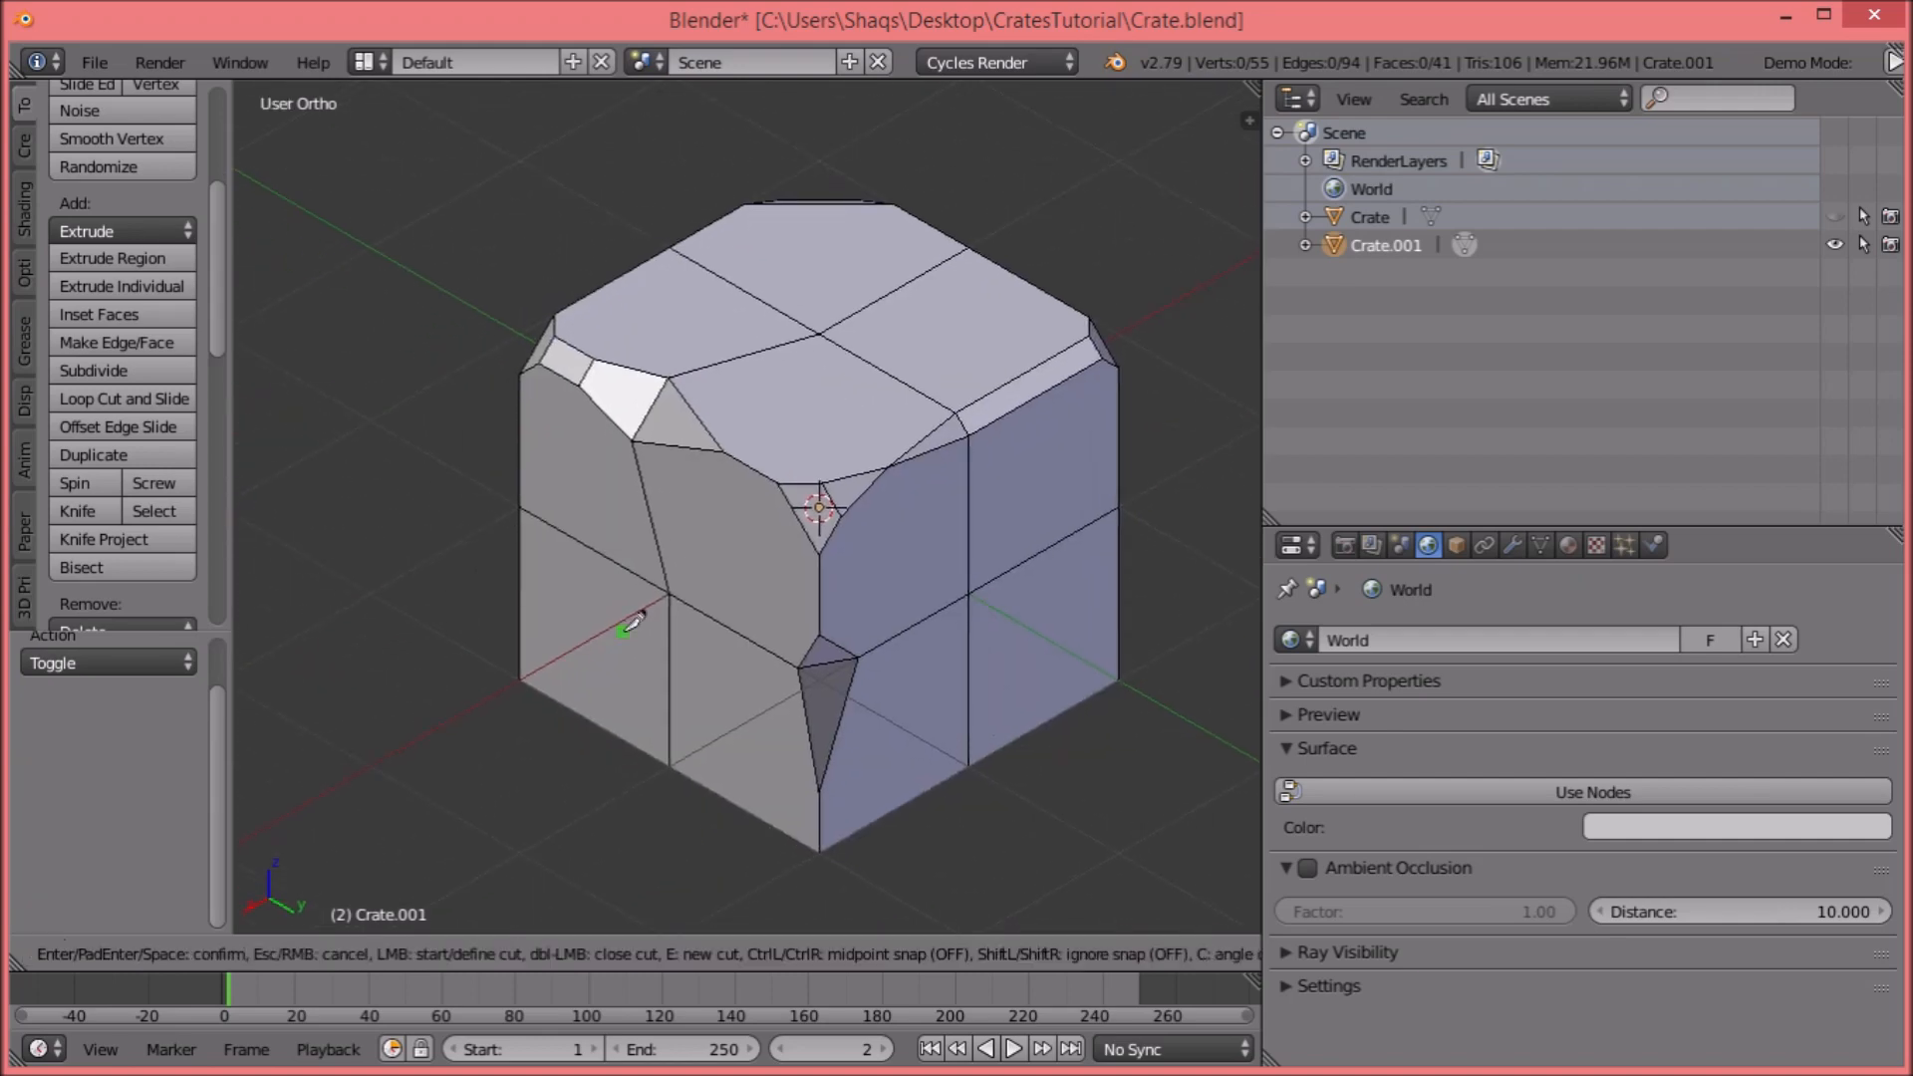
click(600, 727)
click(619, 623)
click(604, 530)
click(518, 458)
key(Return)
middle_drag(466, 480, 749, 238)
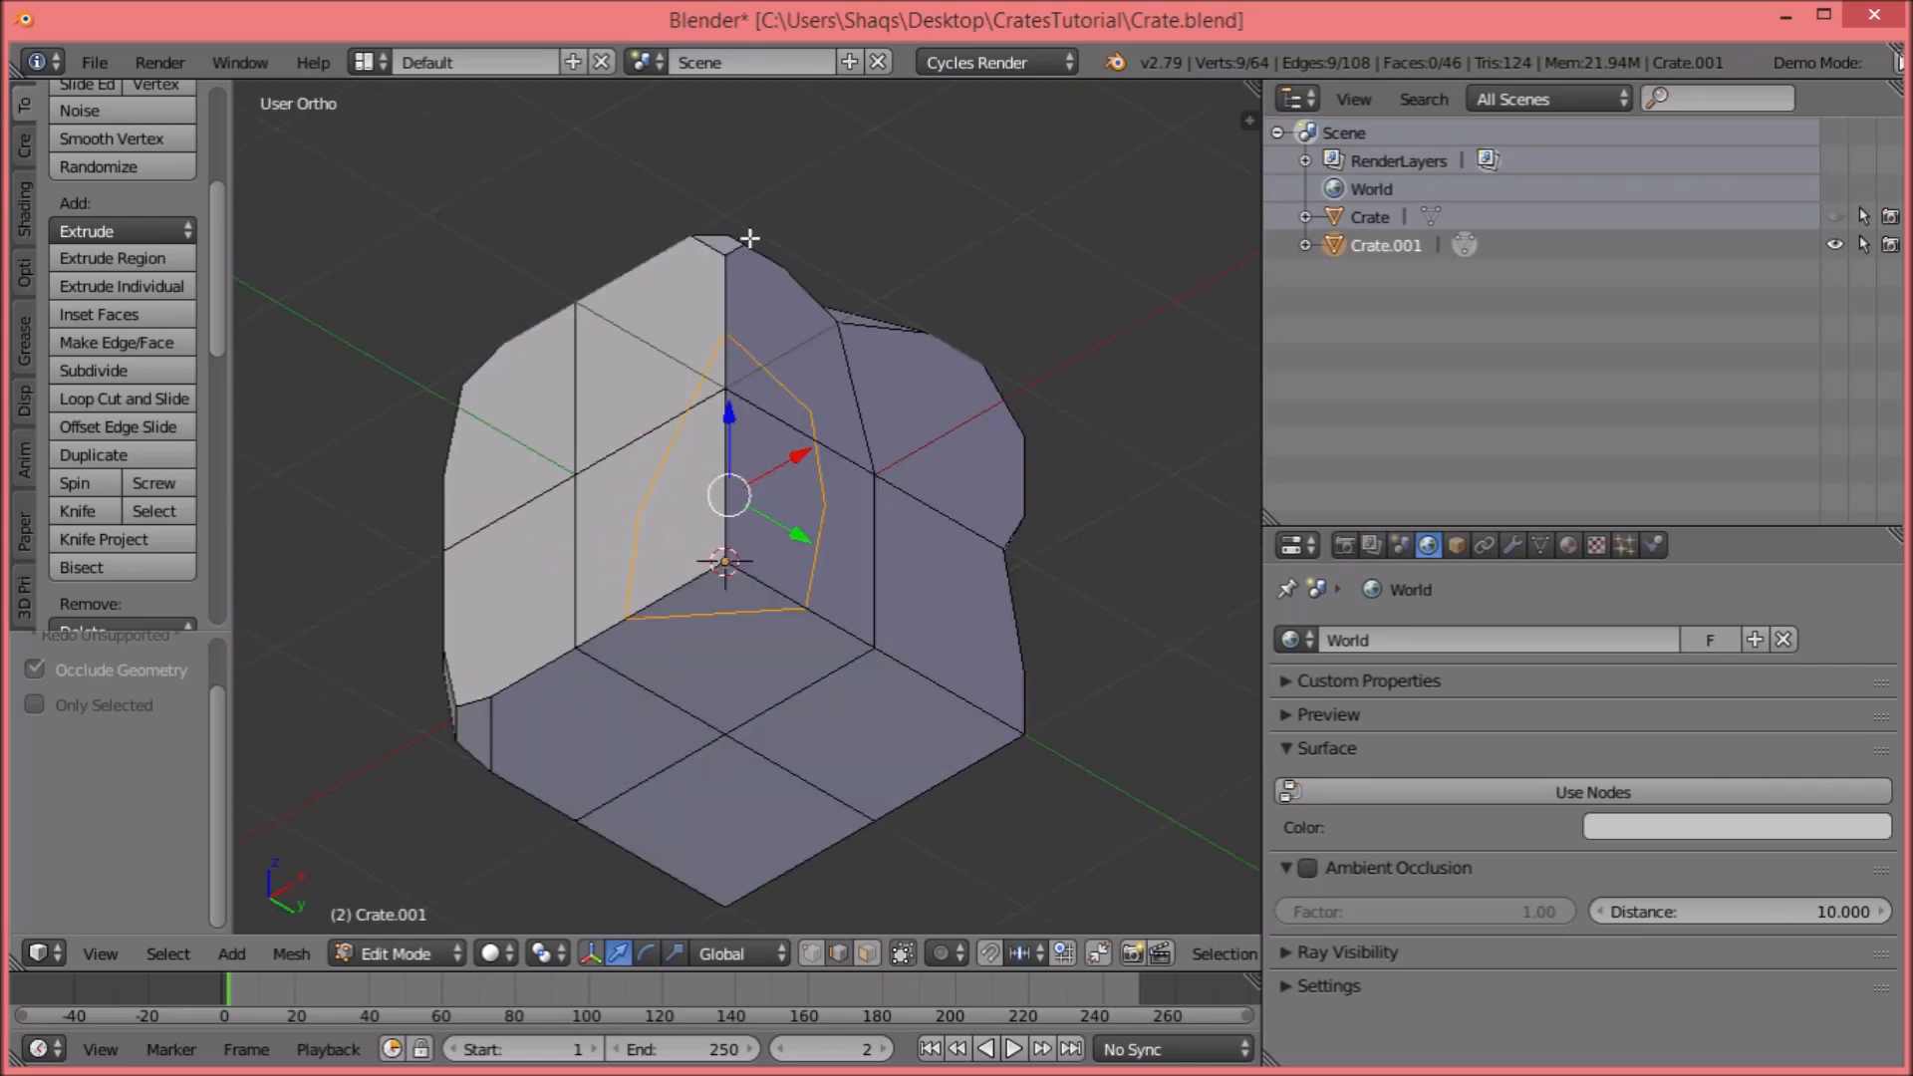
Rip the mesh along the lower-corner cut, keep the separated corner in place, and clear the selection.
middle_drag(837, 324, 937, 550)
key(e)
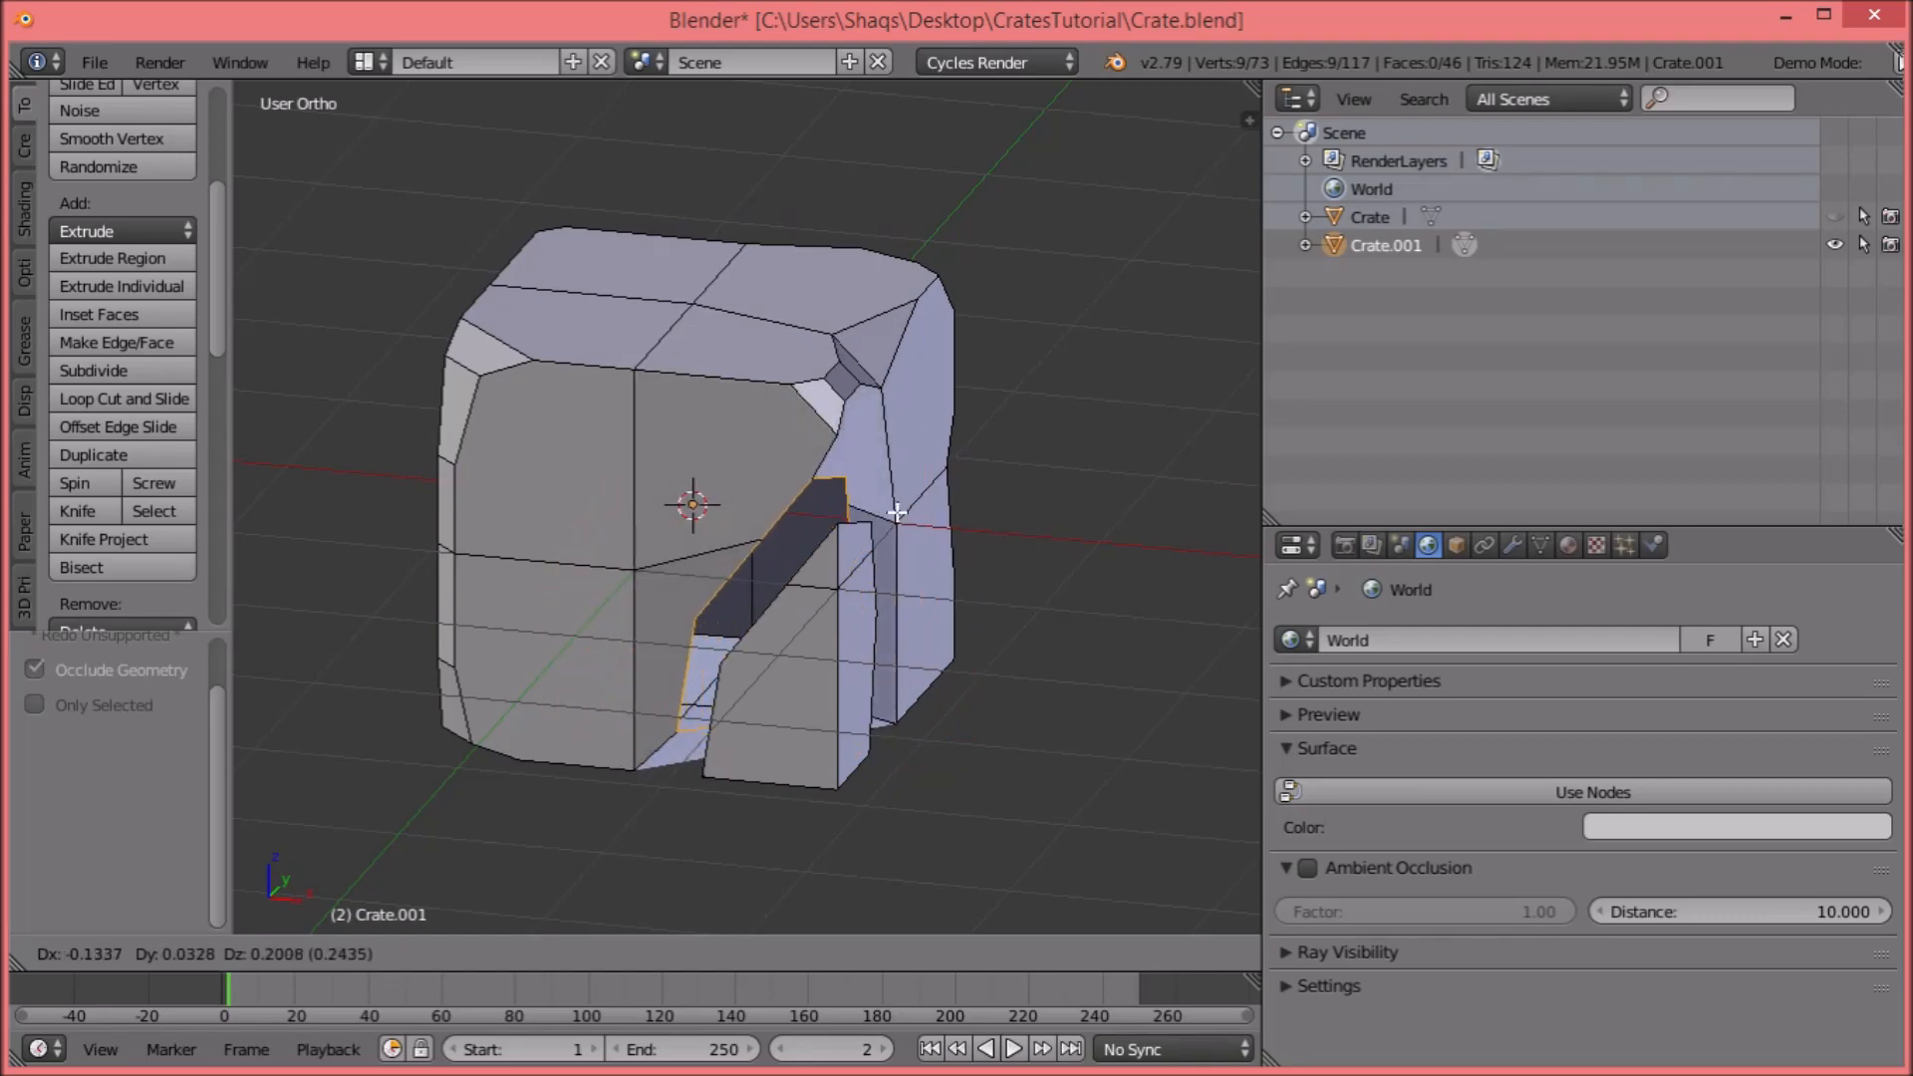
key(Escape)
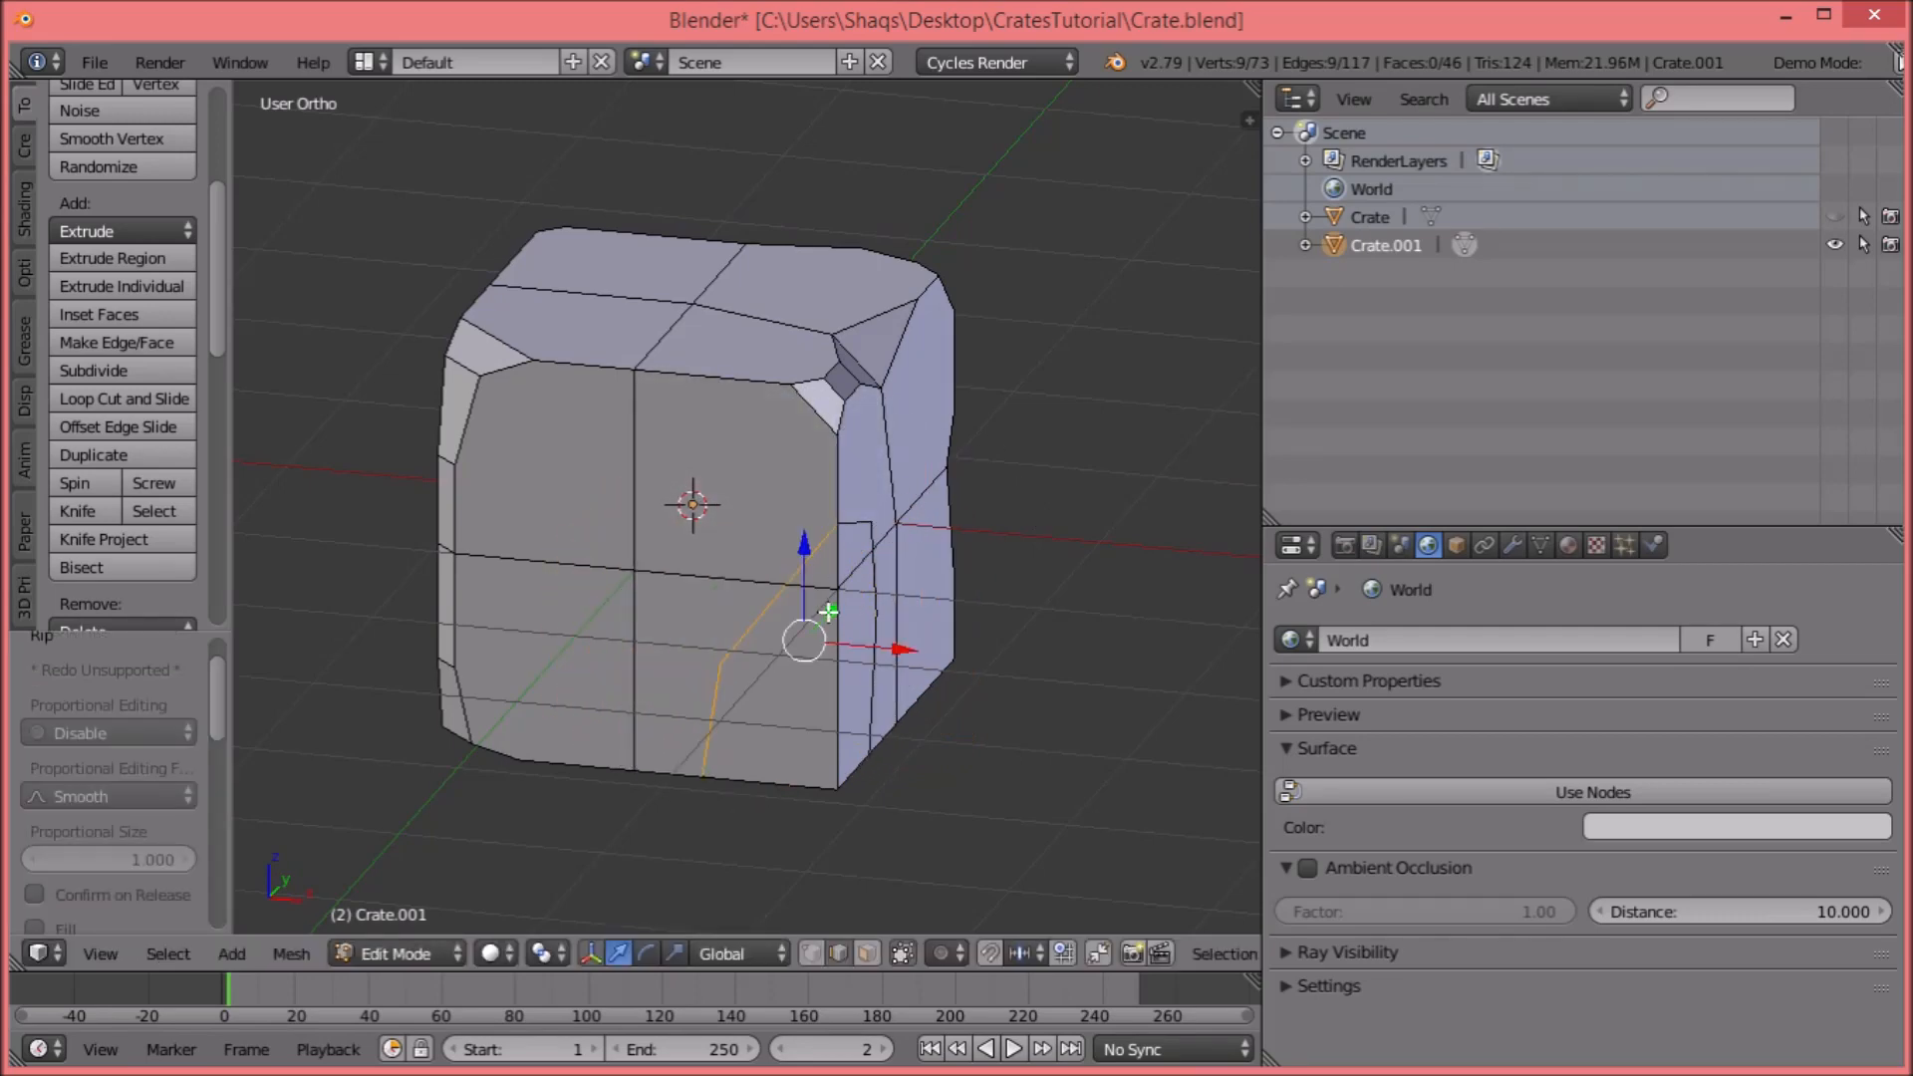
key(a)
Select the whole detached lower corner piece through its linked geometry and hide it.
middle_drag(862, 565, 594, 521)
key(KP_3)
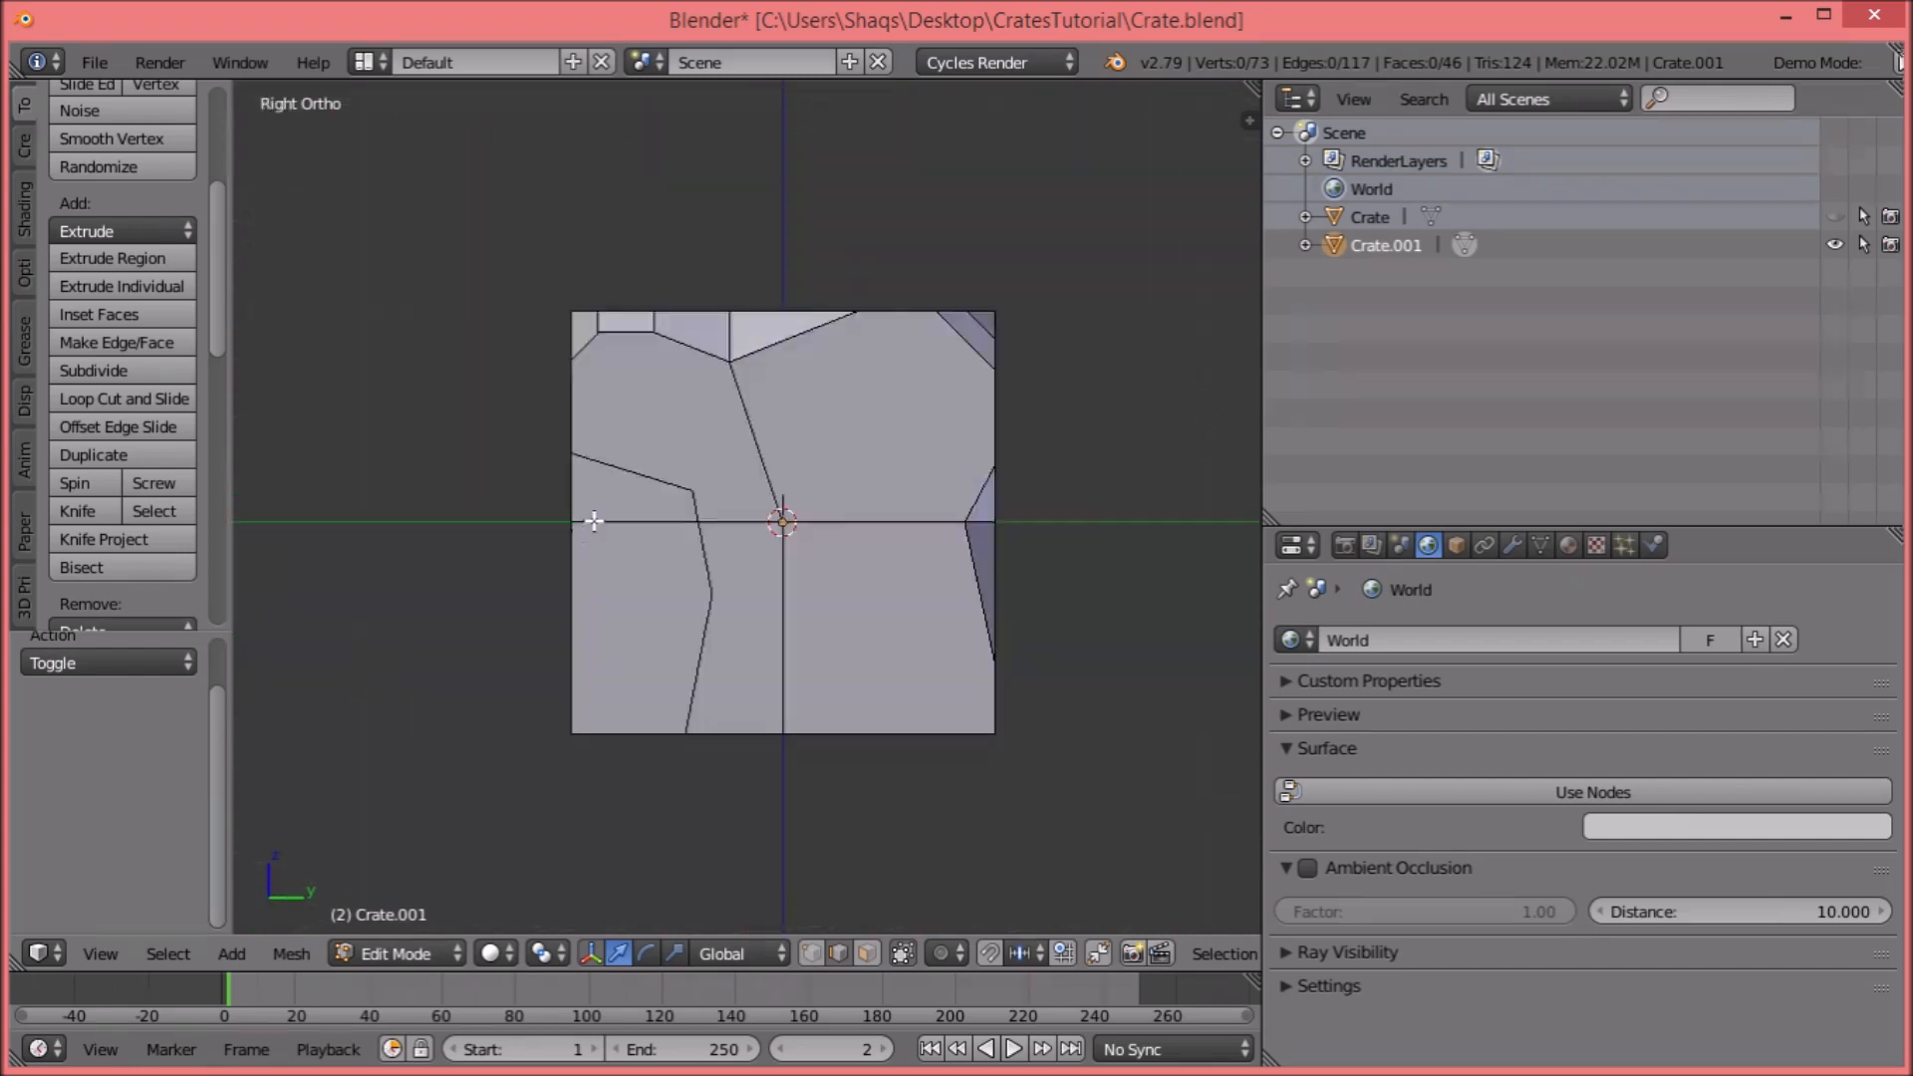
middle_drag(721, 484, 638, 628)
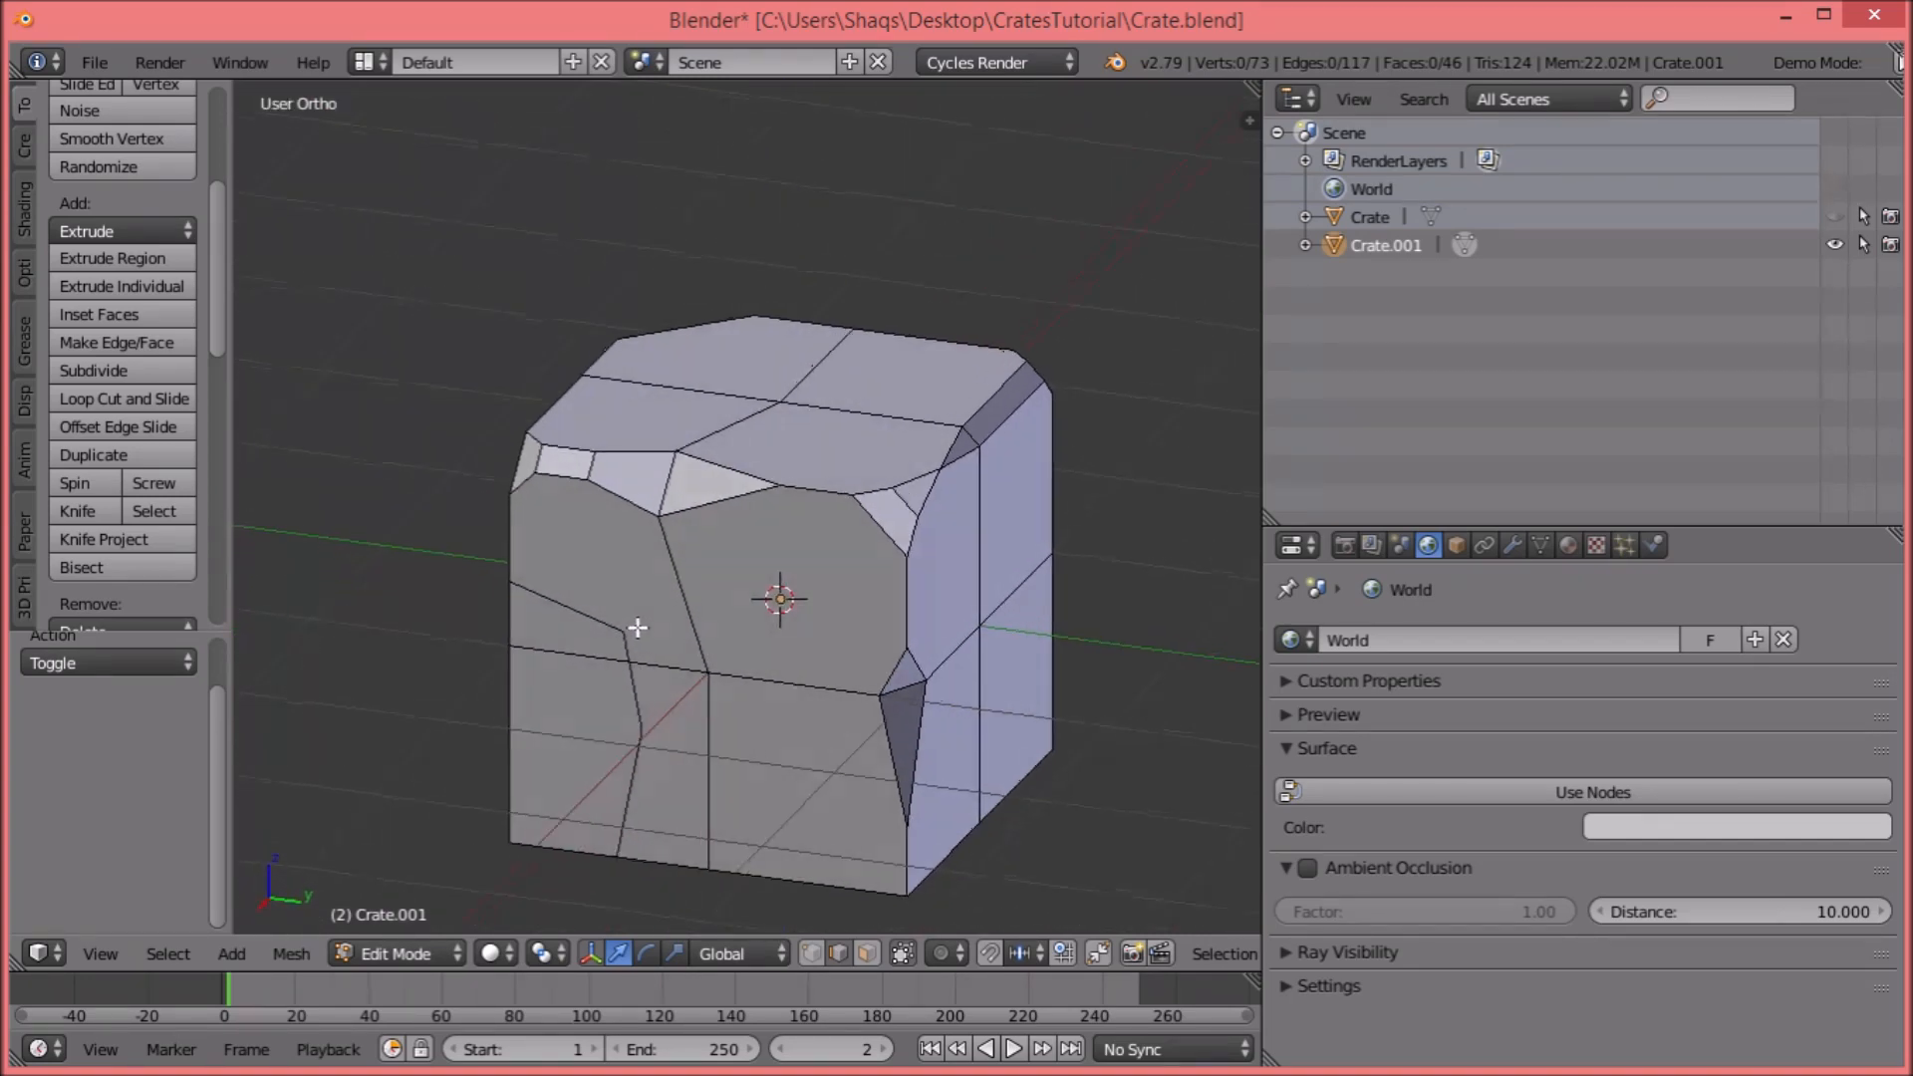
key(KP_3)
right_click(554, 702)
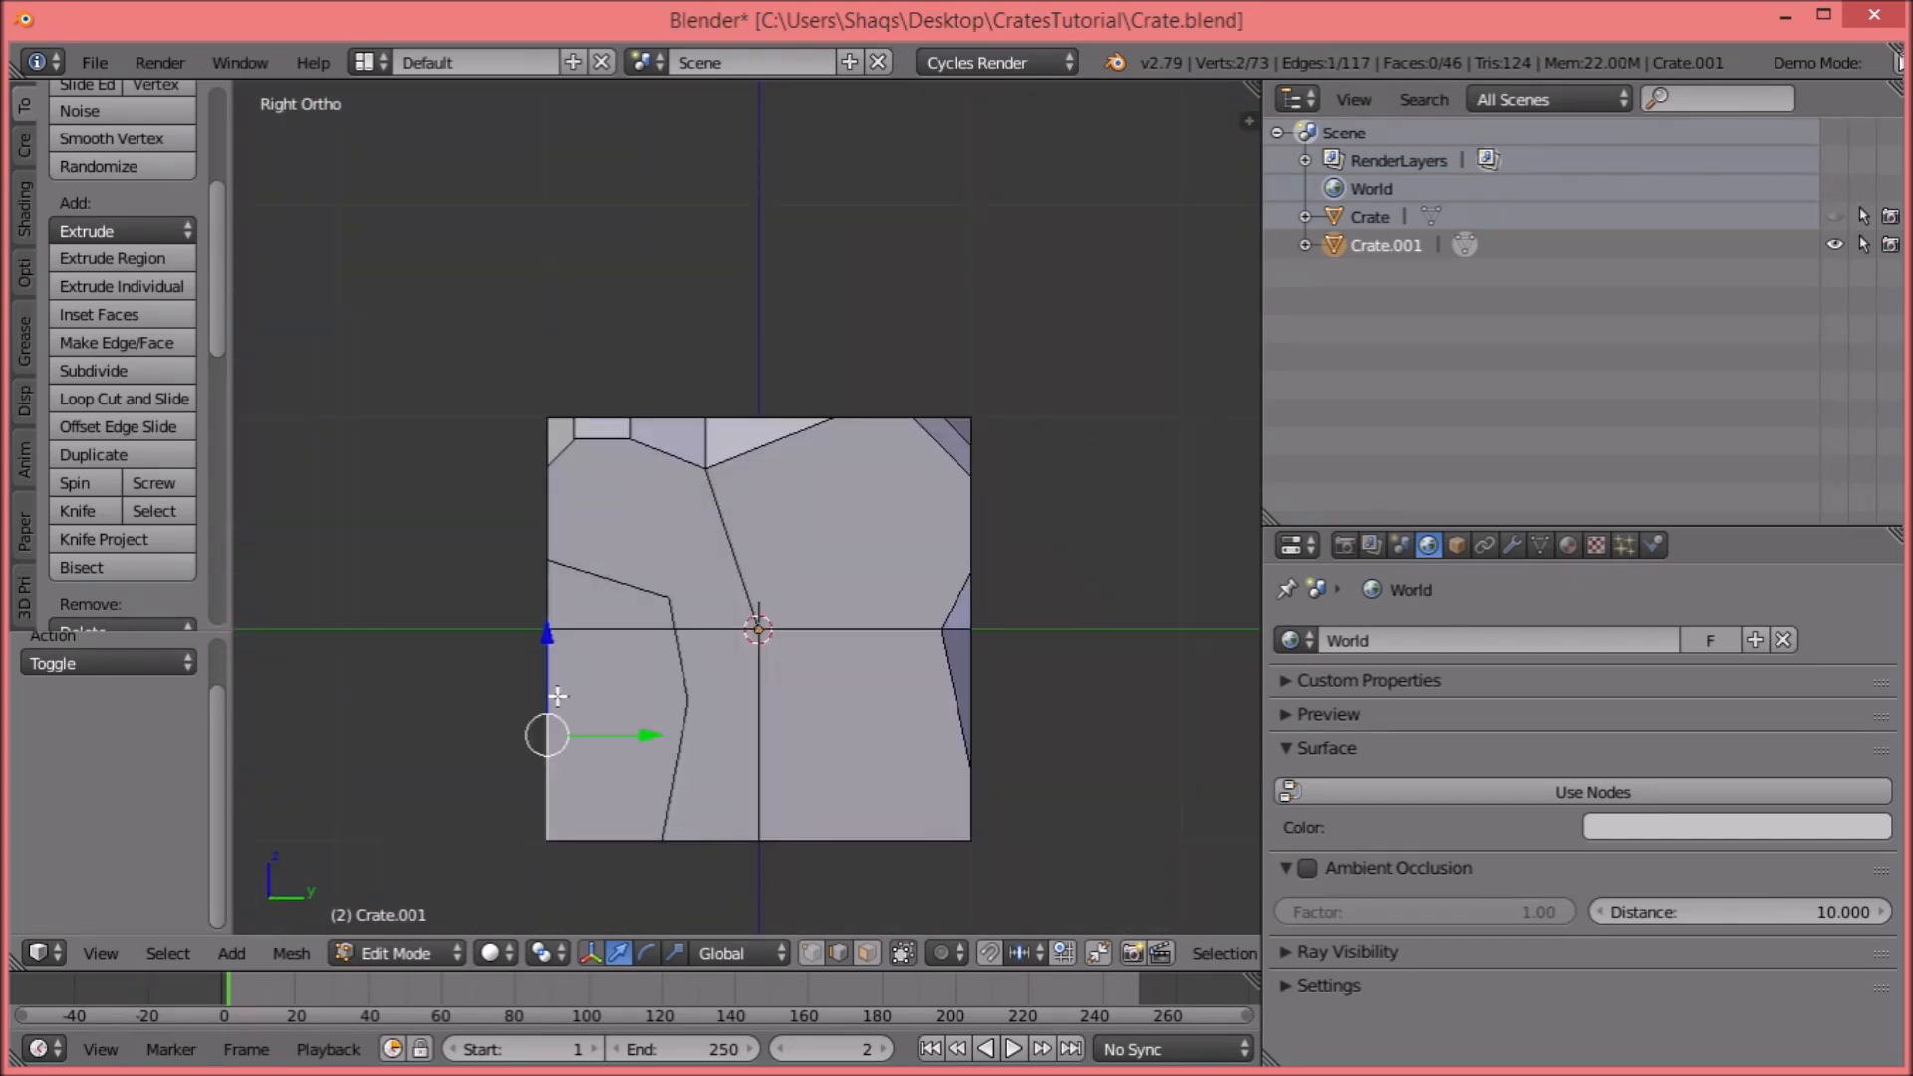
key(l)
key(h)
middle_drag(572, 687, 604, 611)
middle_drag(693, 525, 687, 658)
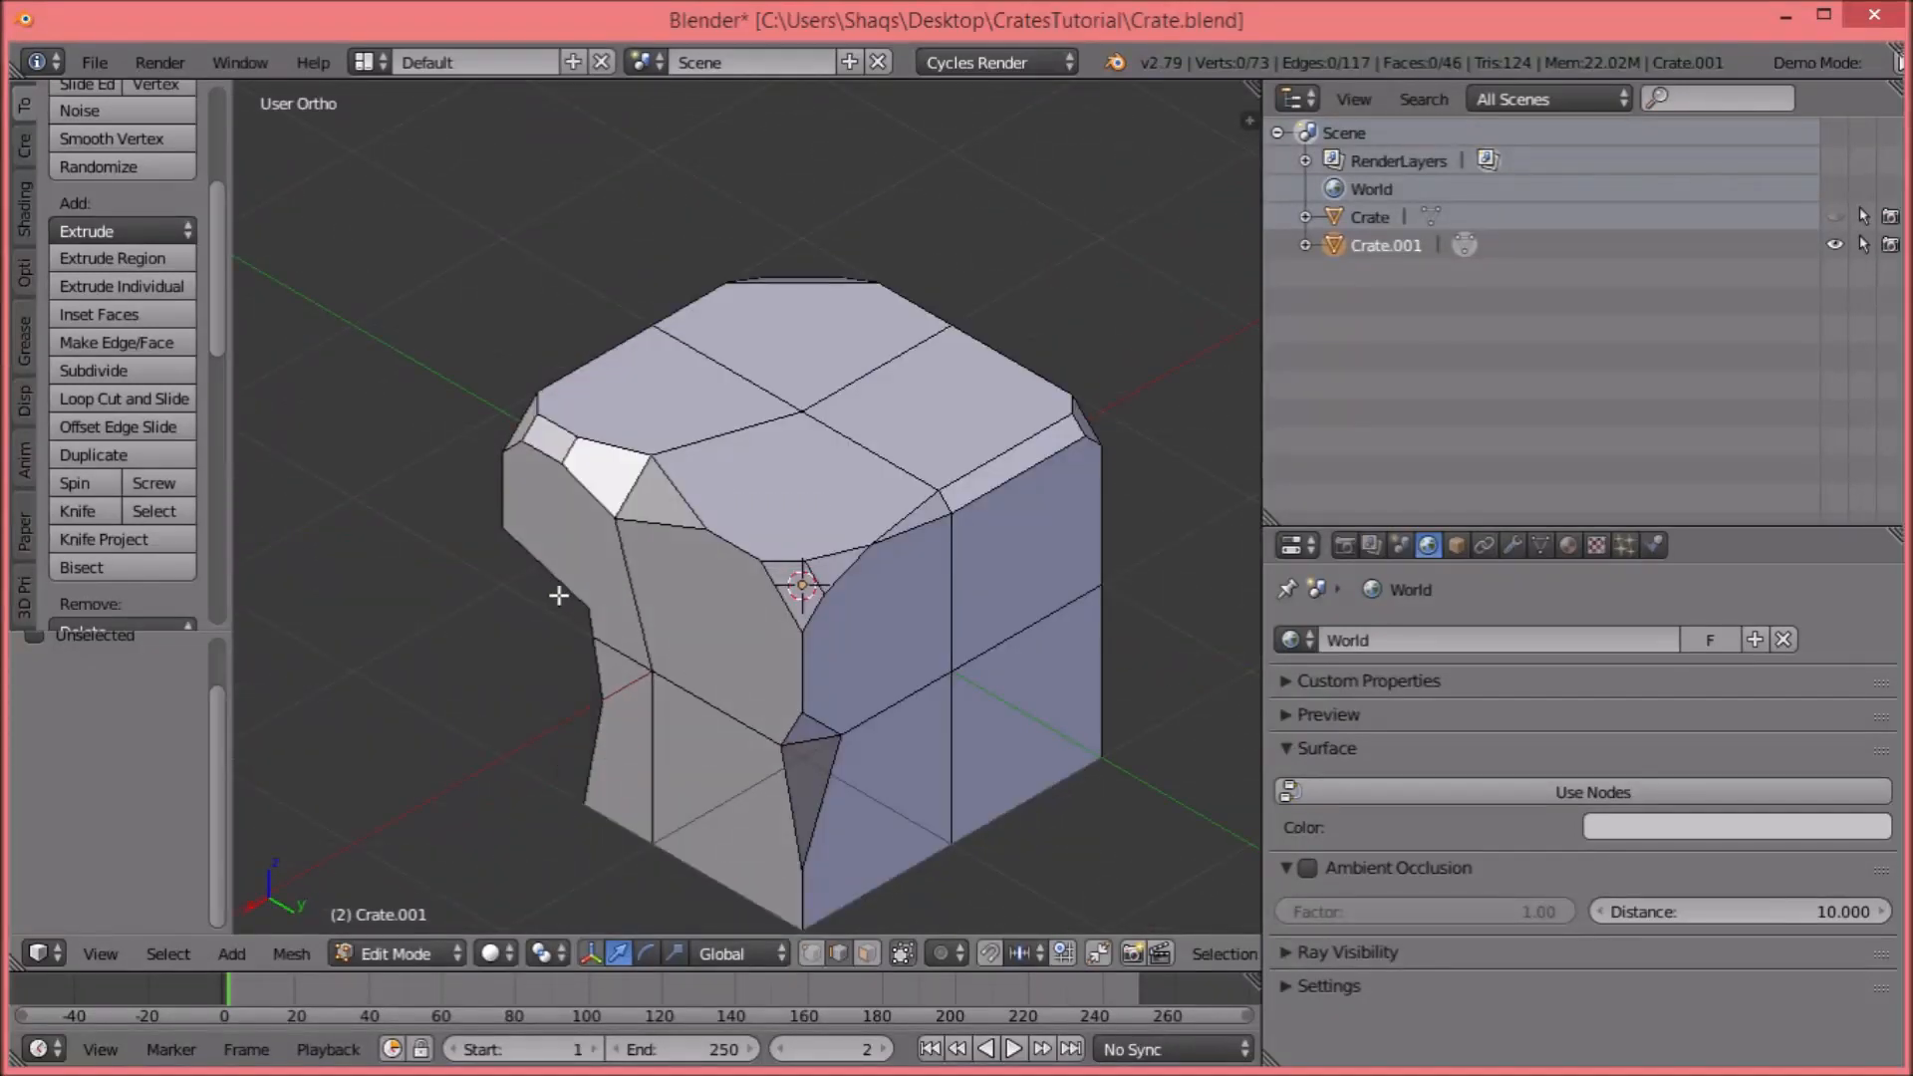
Knife-cut a jagged line across the crate's top face, over the chipped edge and down to the open corner.
key(k)
click(608, 351)
click(651, 390)
click(651, 456)
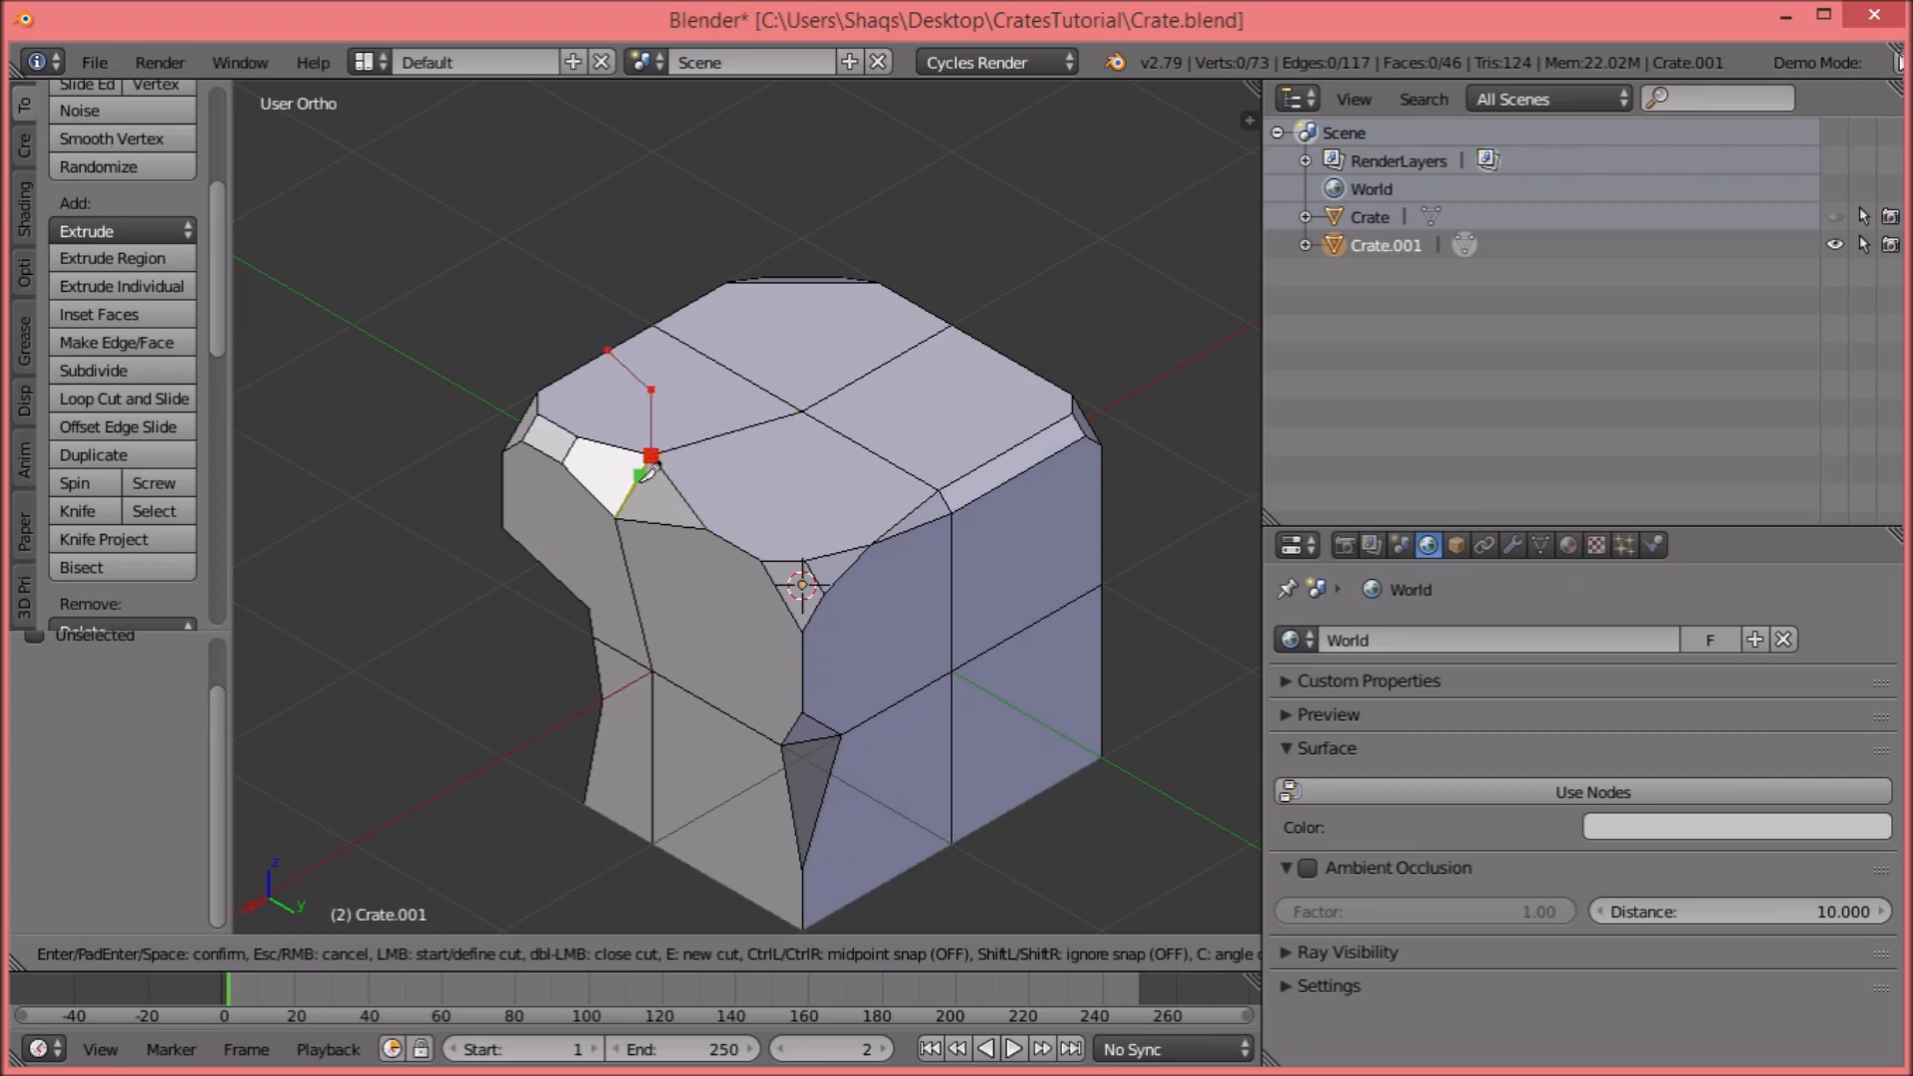
click(614, 519)
click(588, 609)
key(Return)
Move the short central edge of the new cut on the front face about 0.133 along X.
middle_drag(448, 653, 859, 620)
alt+right_click(857, 619)
middle_drag(762, 667, 832, 666)
right_click(704, 618)
key(ctrl+e)
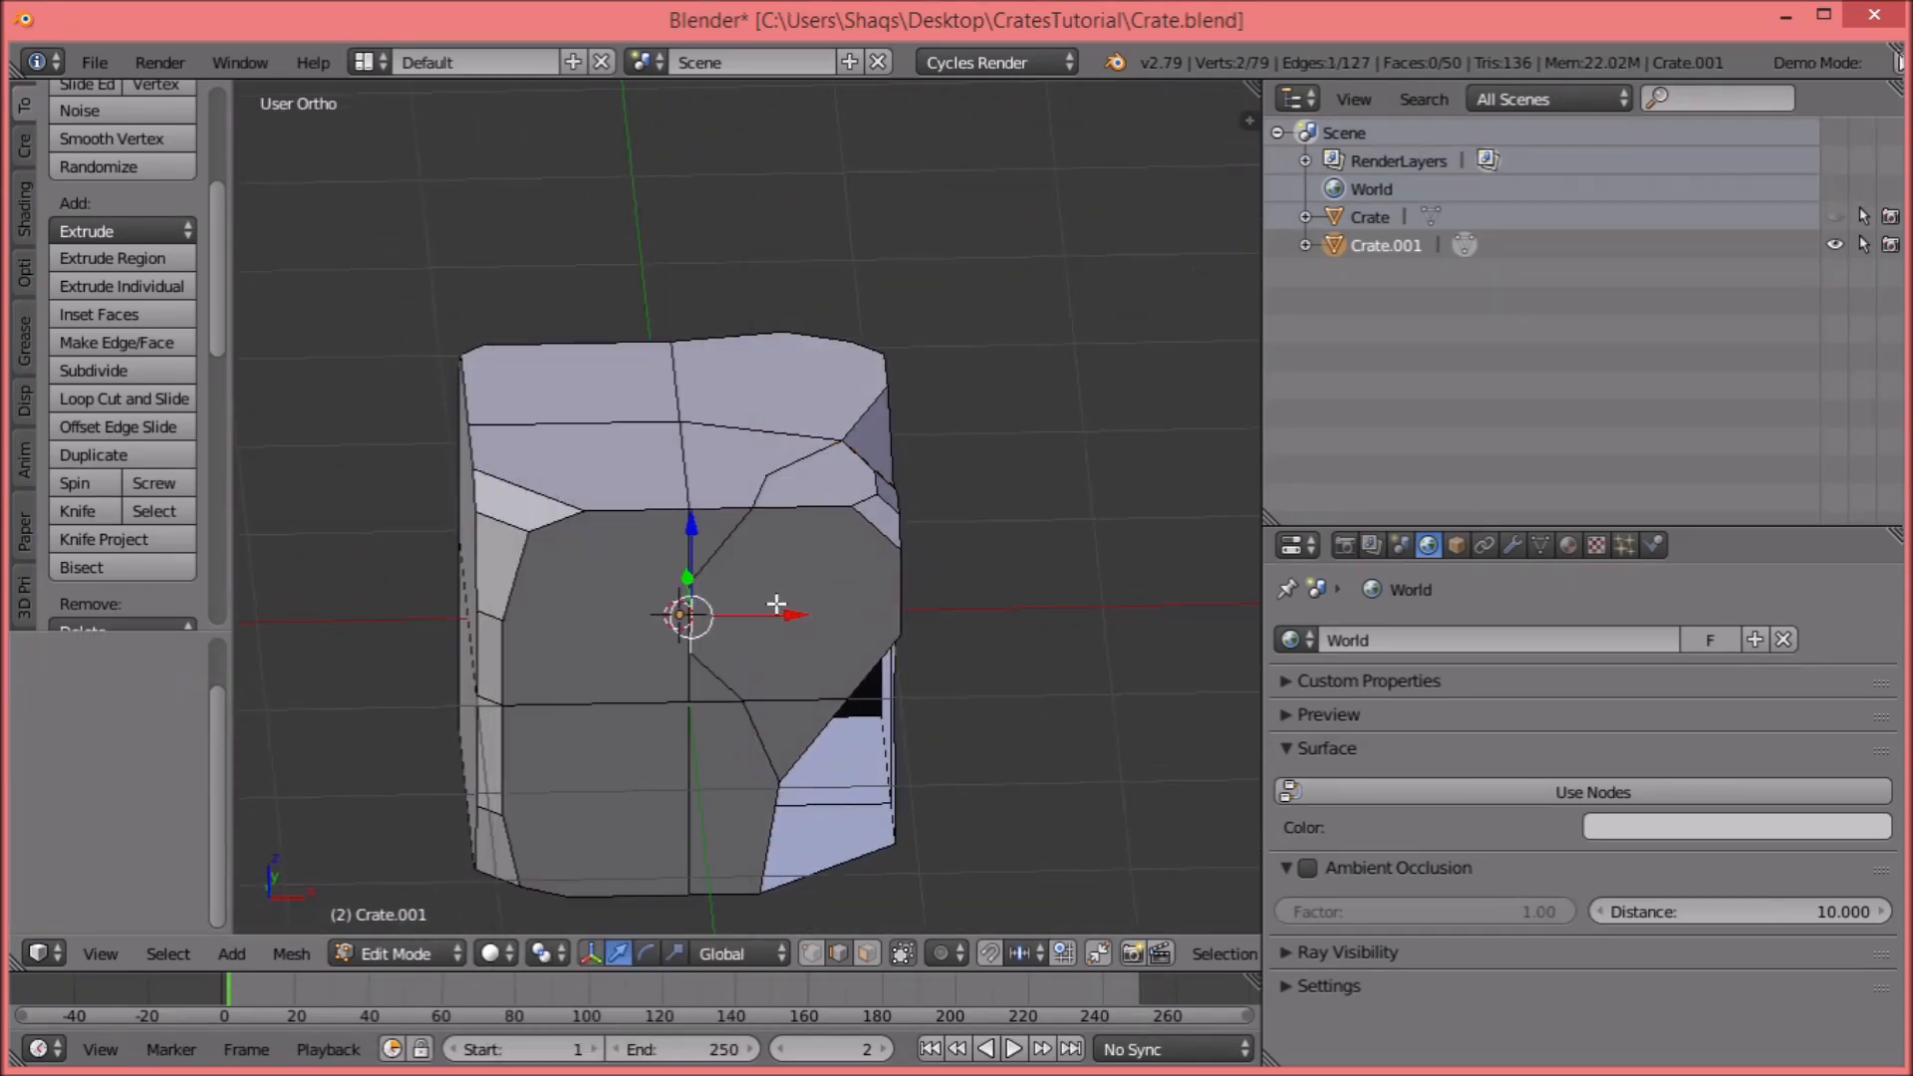
key(g)
key(x)
click(719, 612)
Select the cut loop around the upper corner and rip it, keeping the piece in place and clearing the selection.
alt+right_click(757, 600)
middle_drag(757, 599, 767, 518)
shift+right_click(755, 483)
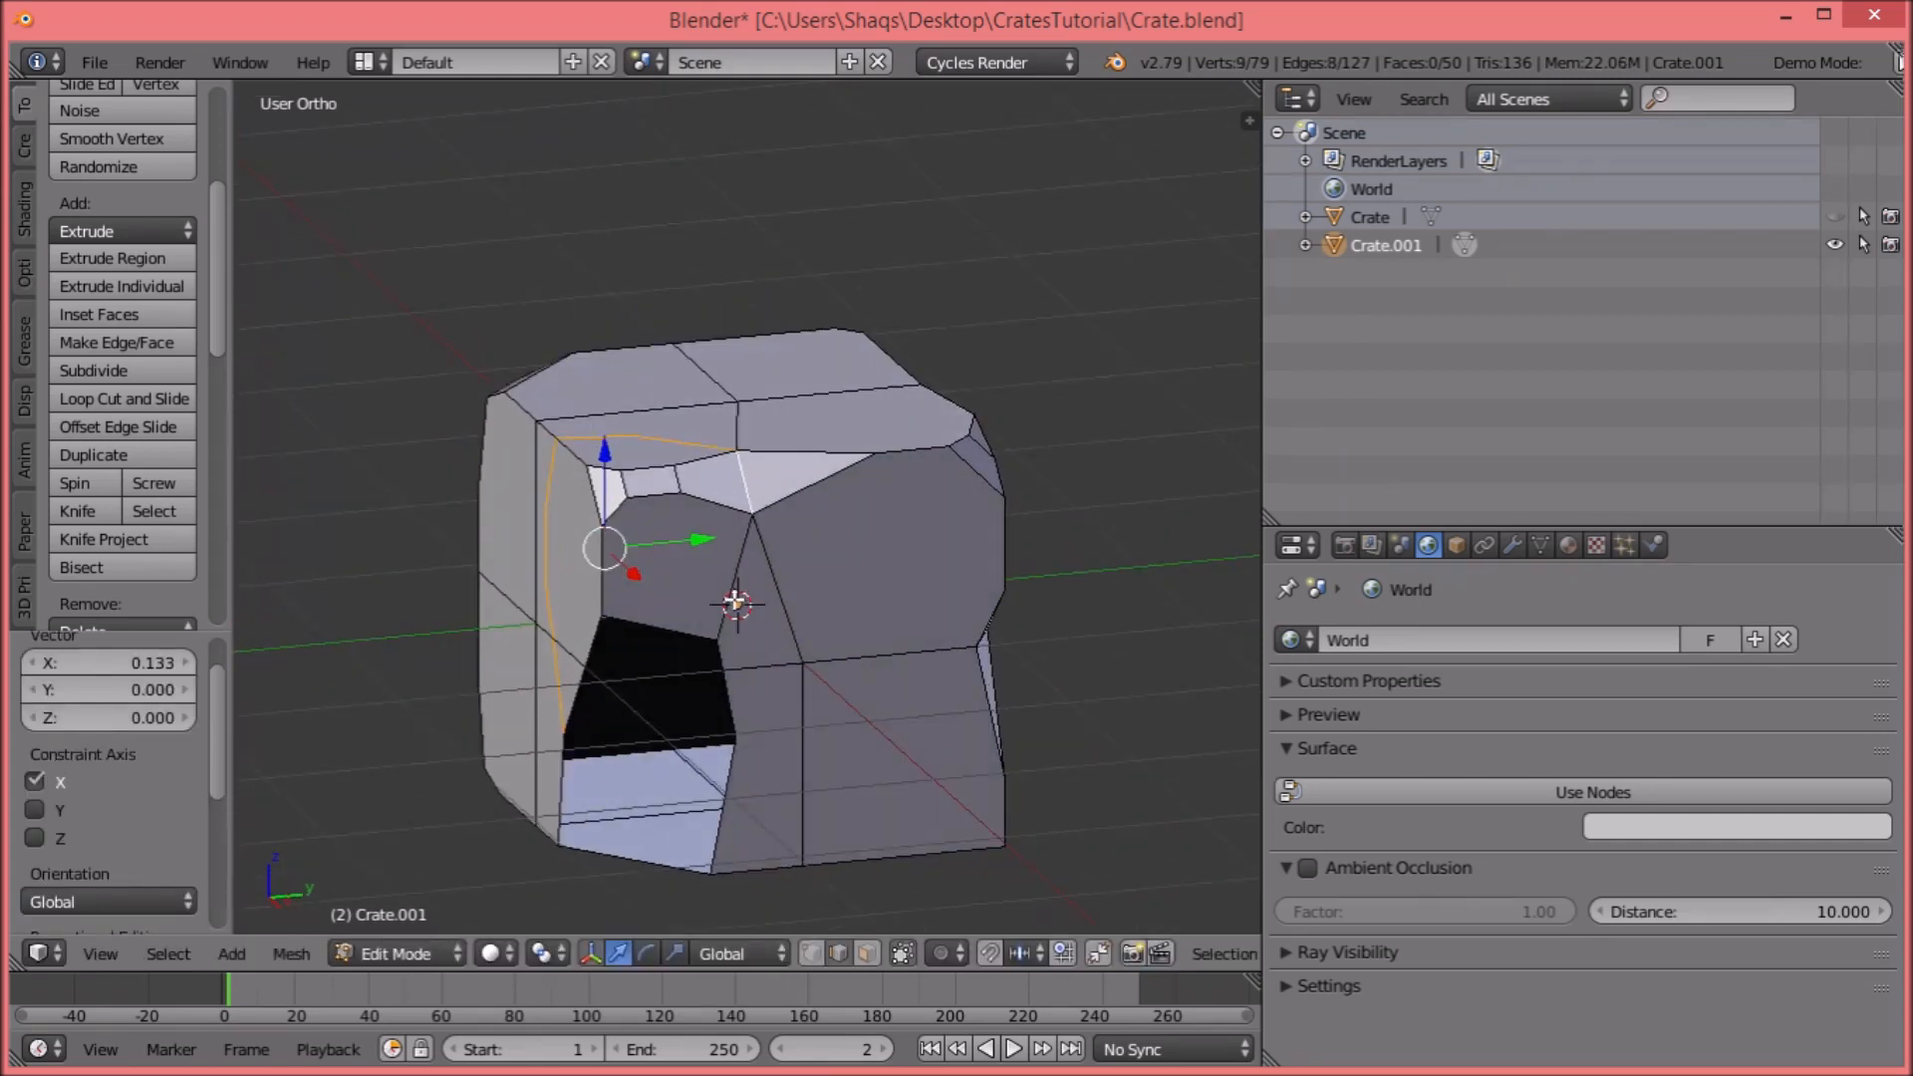
shift+right_click(742, 633)
key(v)
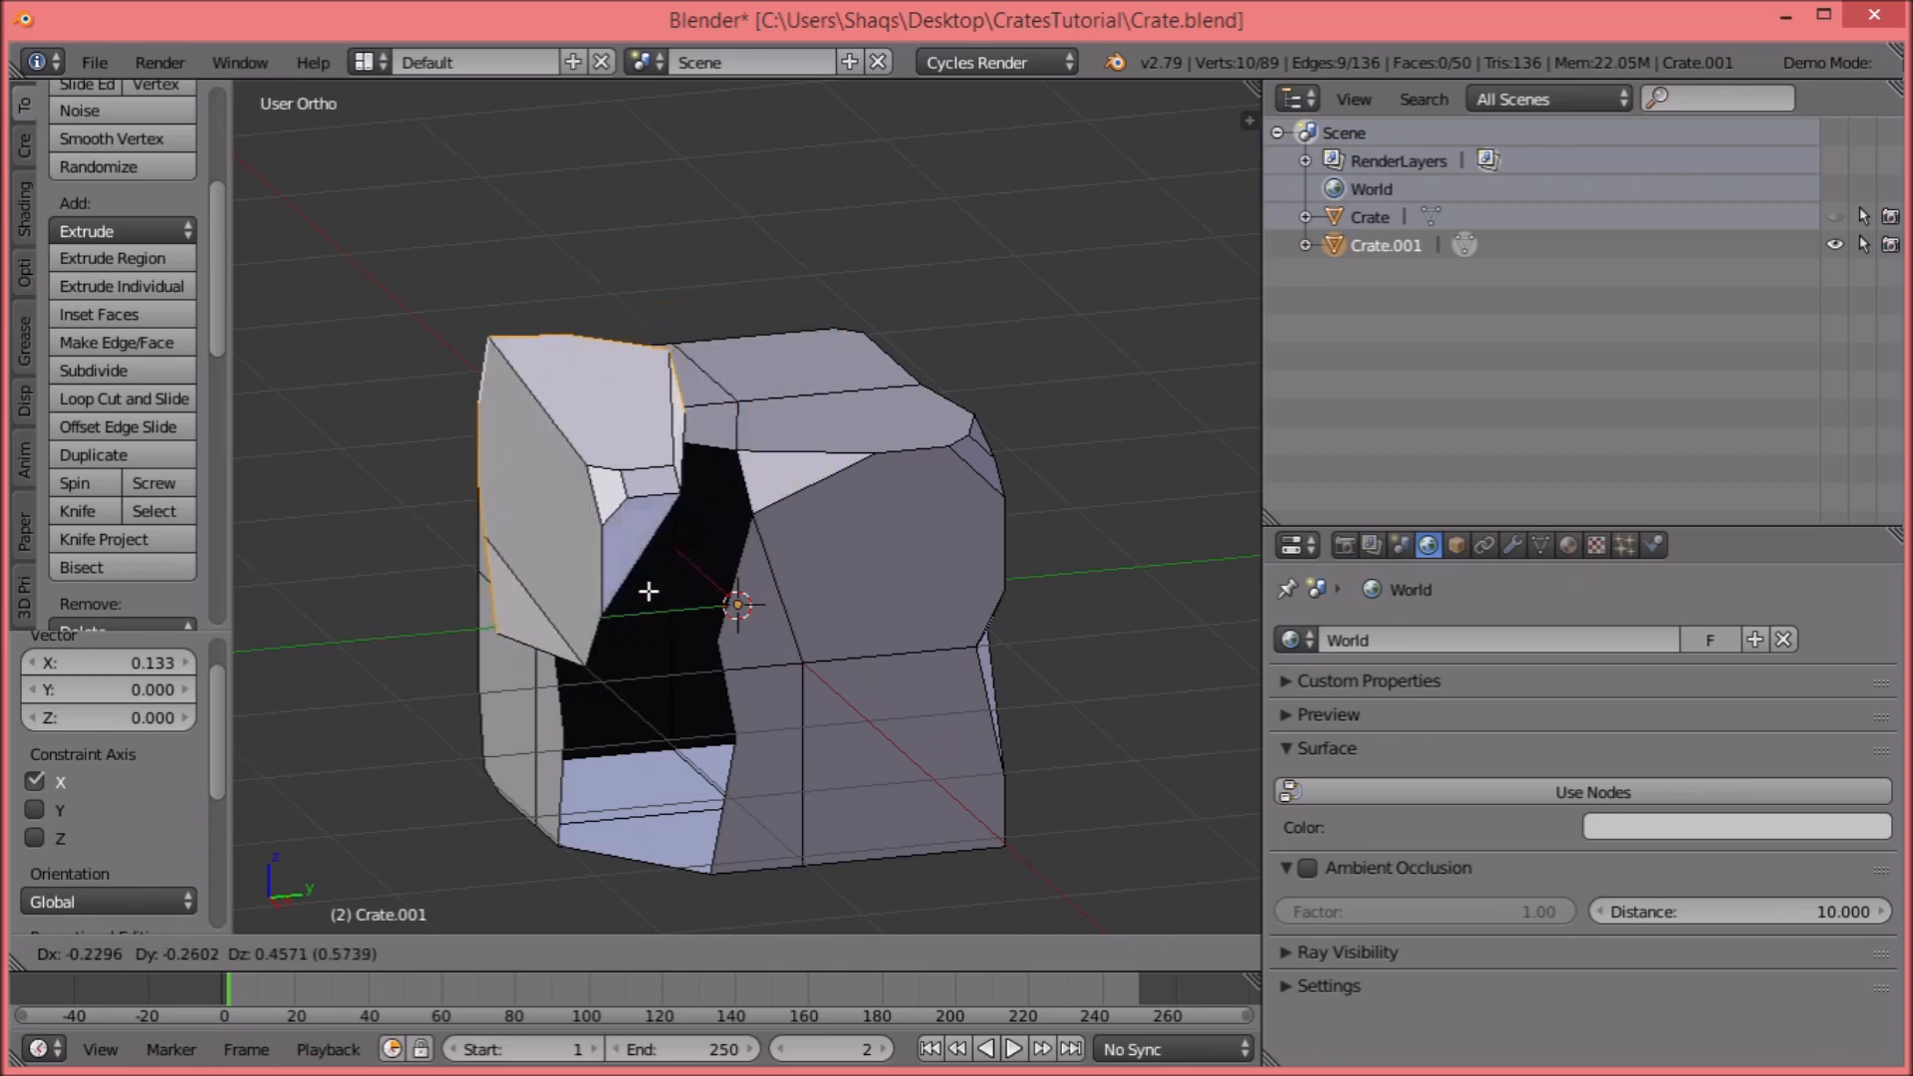
right_click(708, 642)
key(a)
Knife-cut a jagged, roughly horizontal line through the crate's lower half from the right-side view, starting at the open corner.
key(KP_3)
key(k)
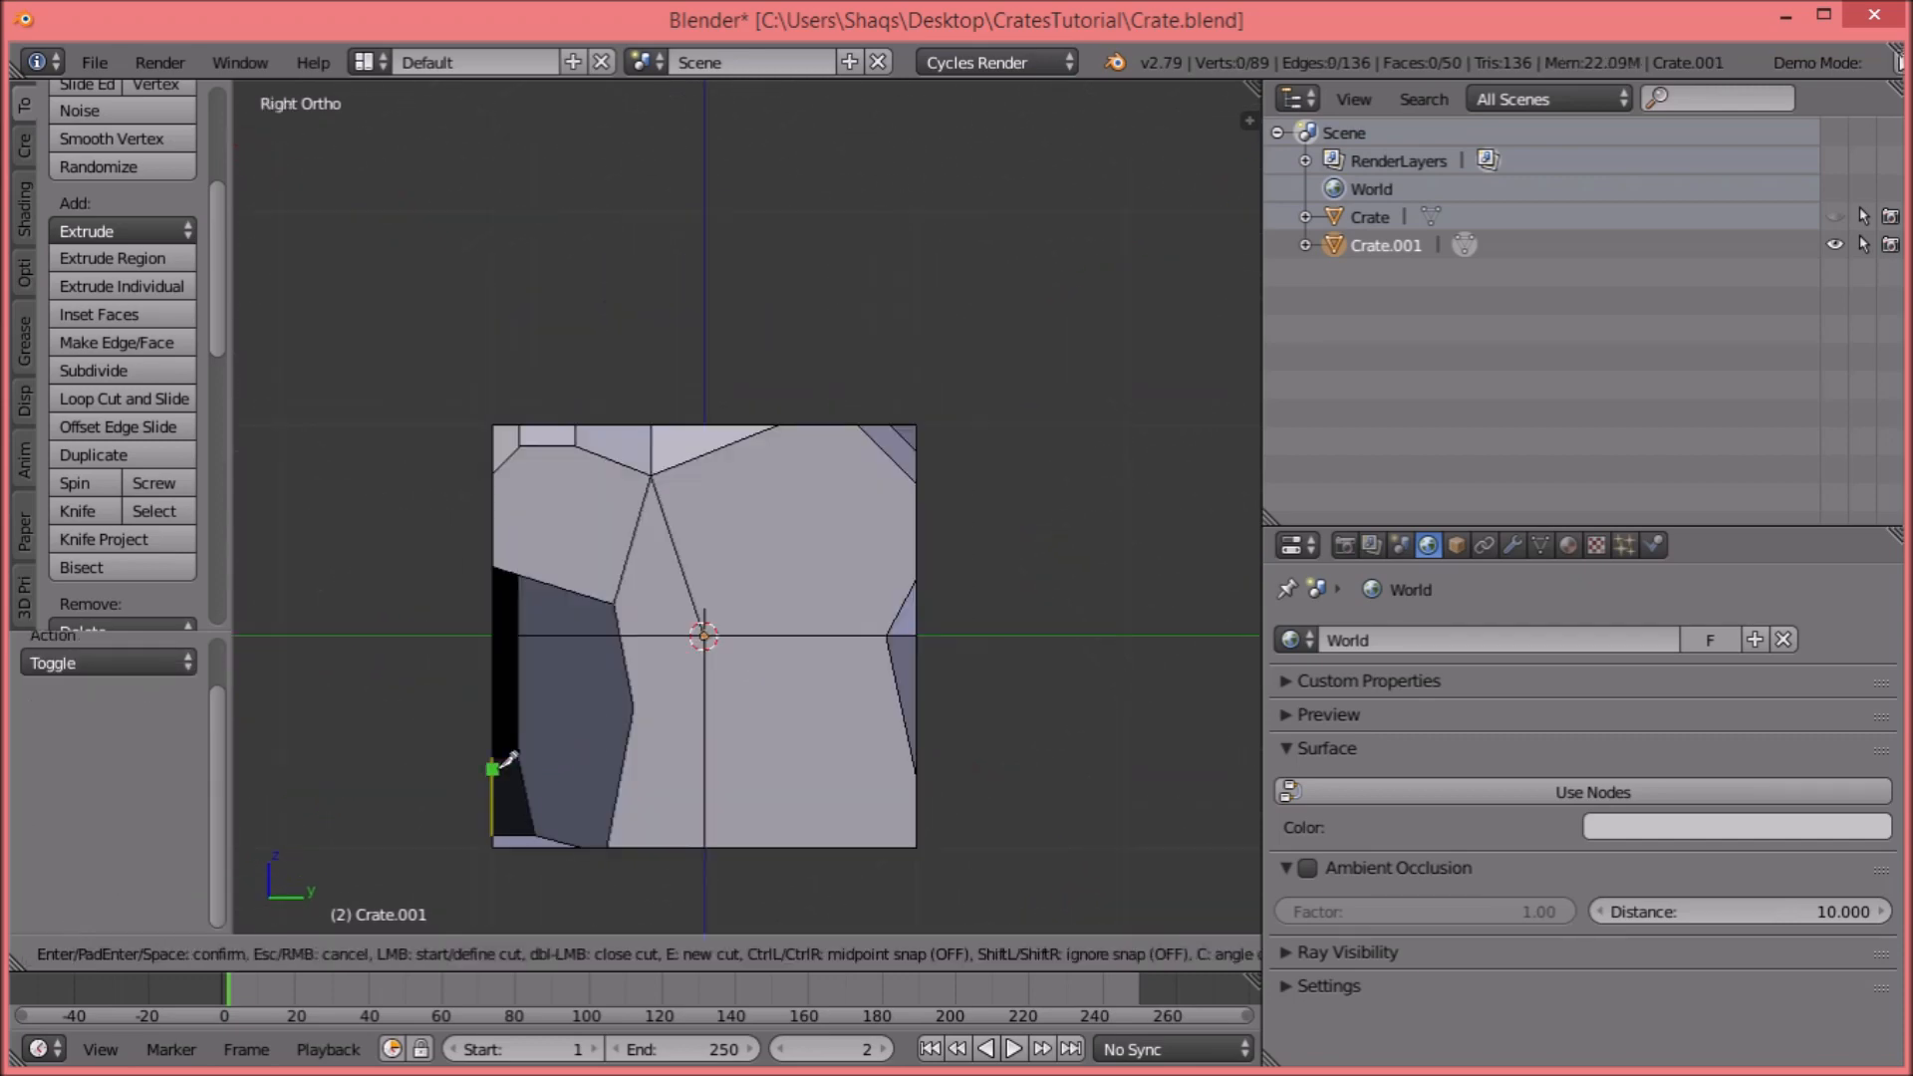
click(467, 794)
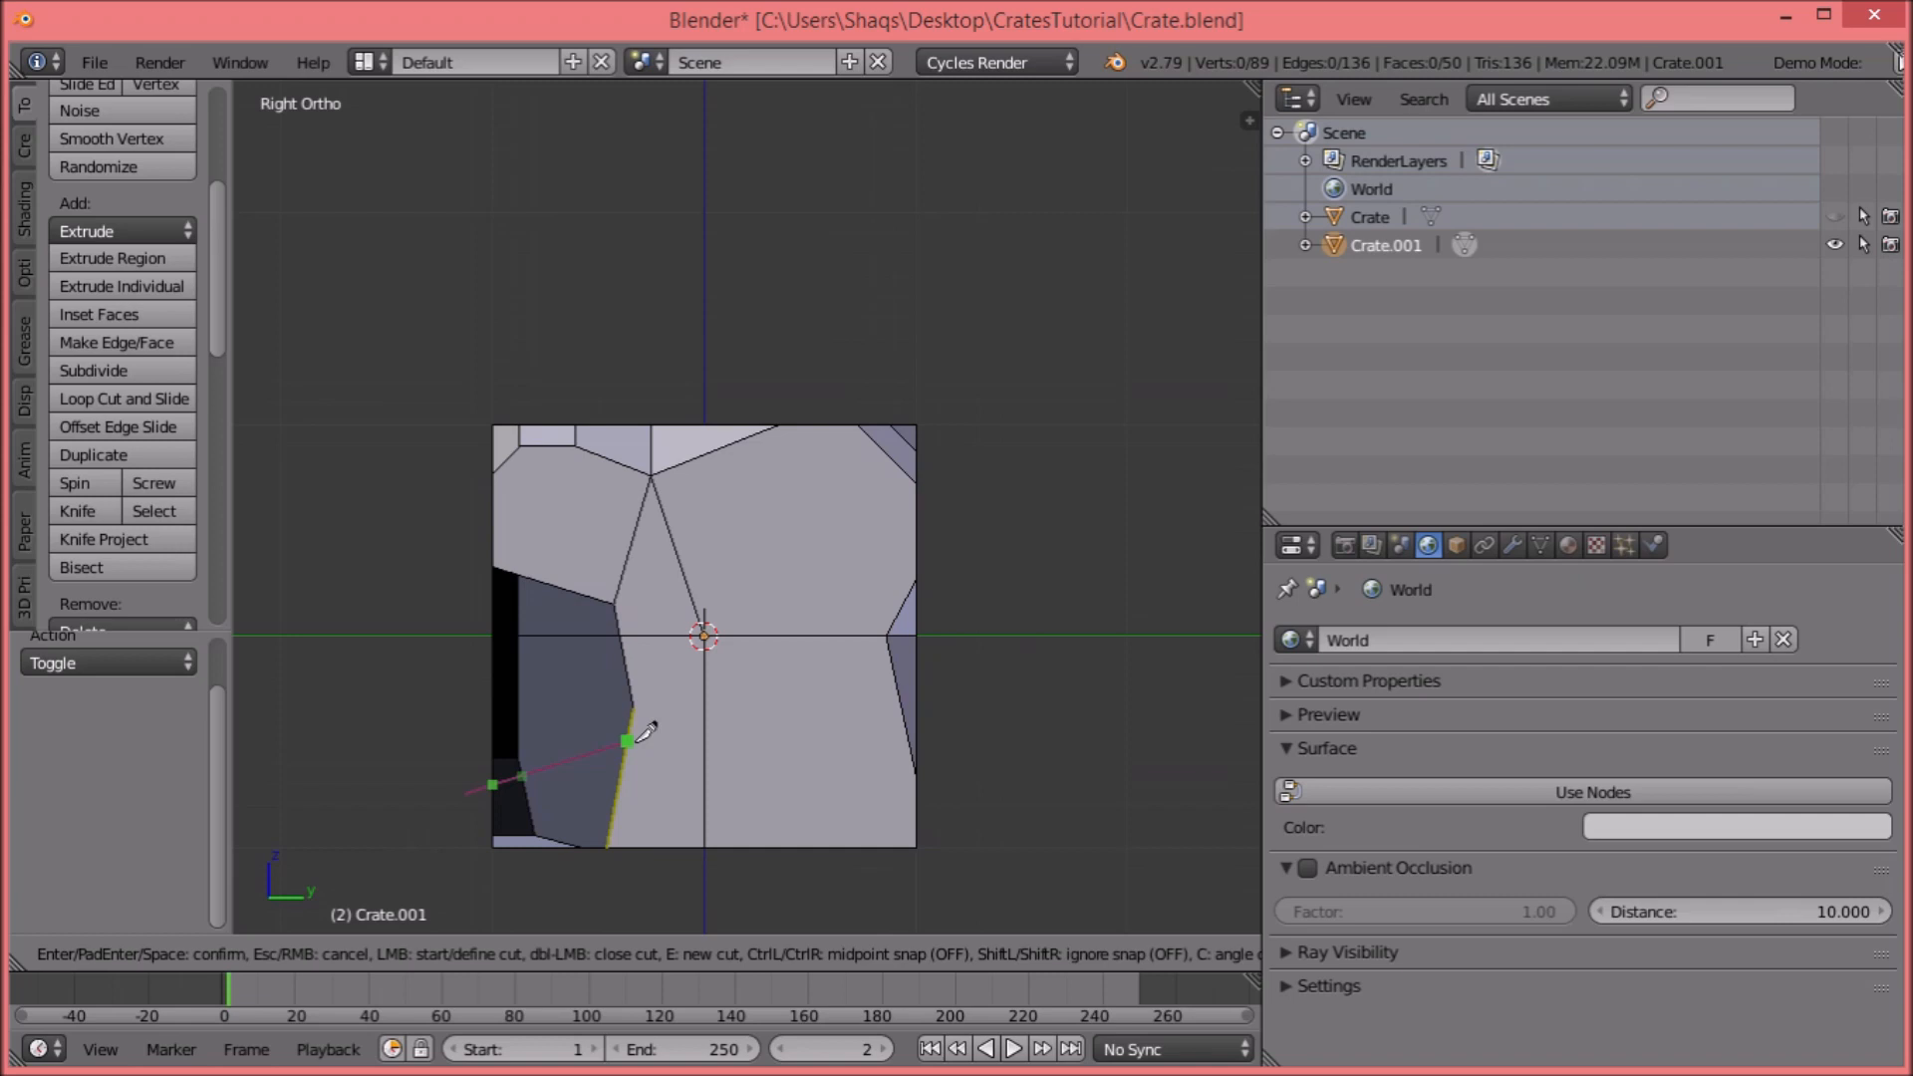
click(630, 741)
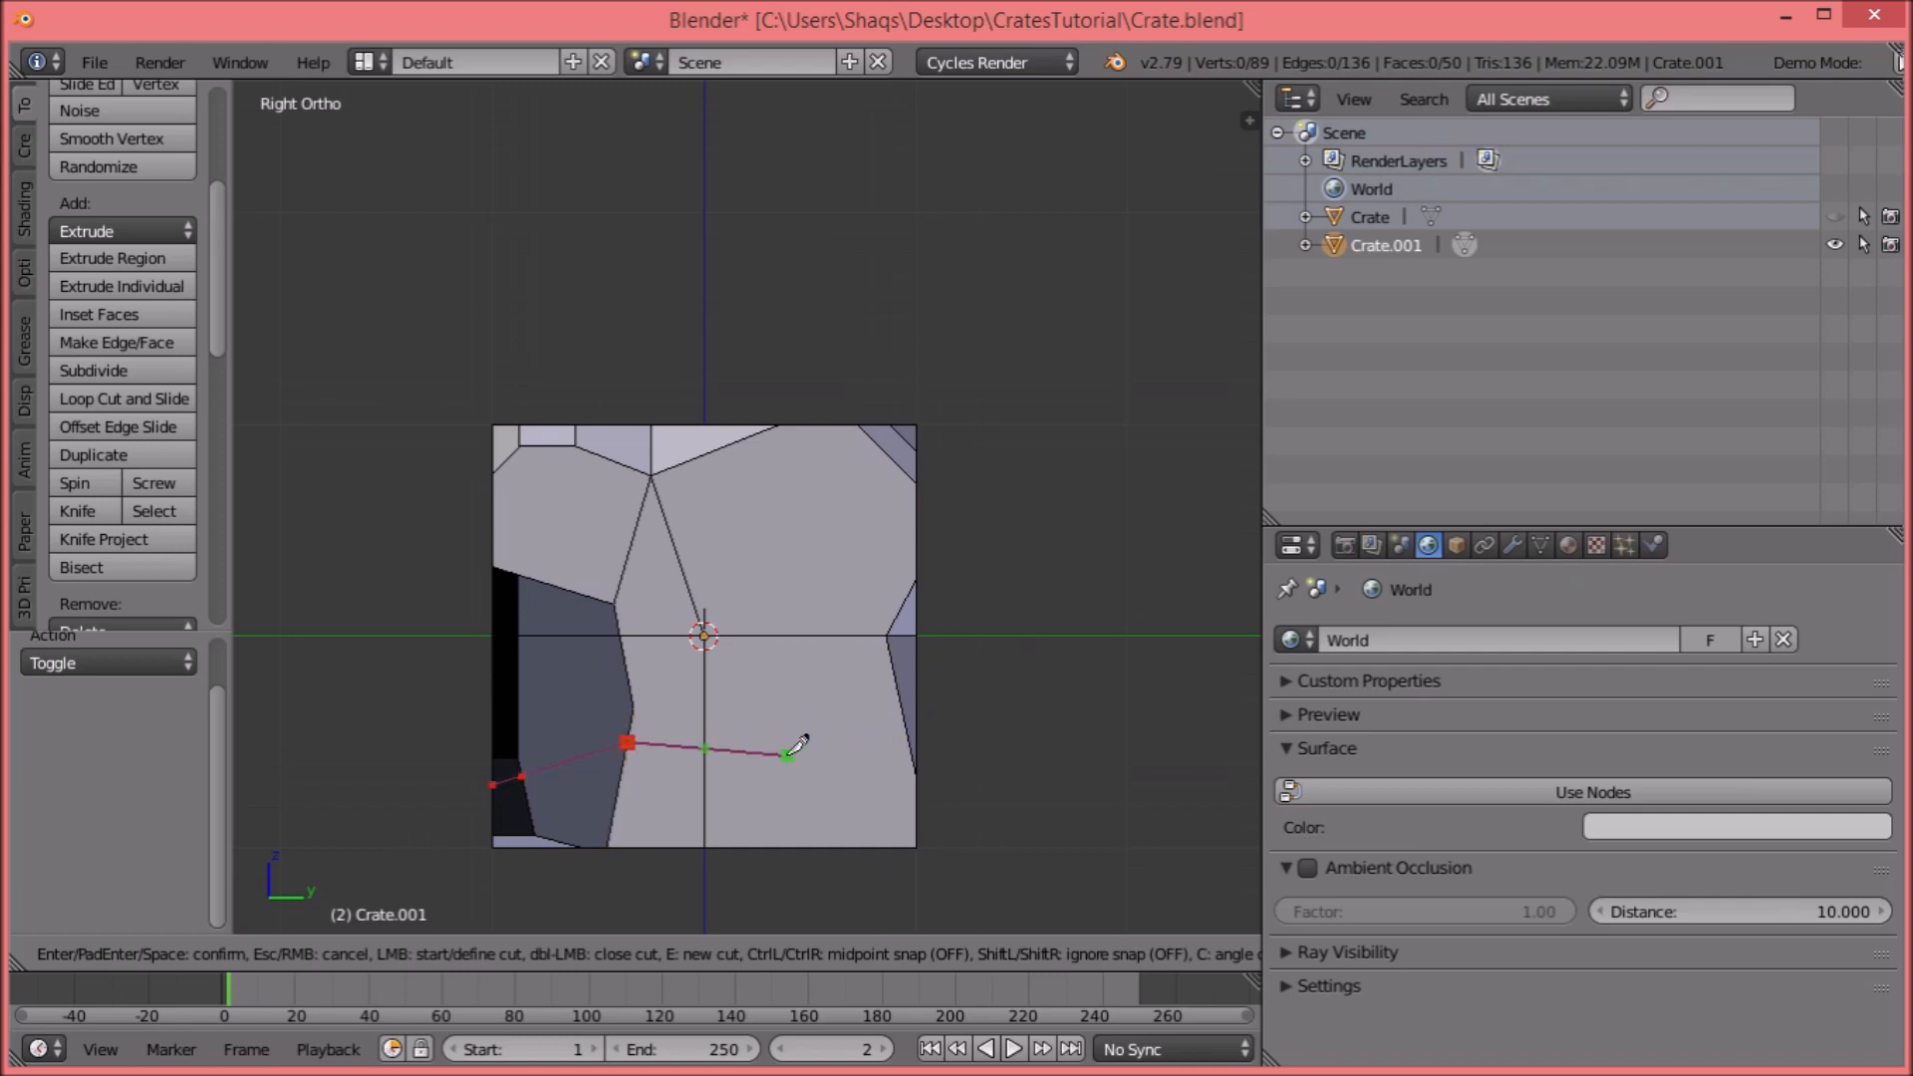
click(789, 754)
click(917, 676)
key(Return)
Shift a vertex of the new cut on the back face vertically and lower its corner vertex about 0.378 along Z.
middle_drag(1053, 669, 797, 687)
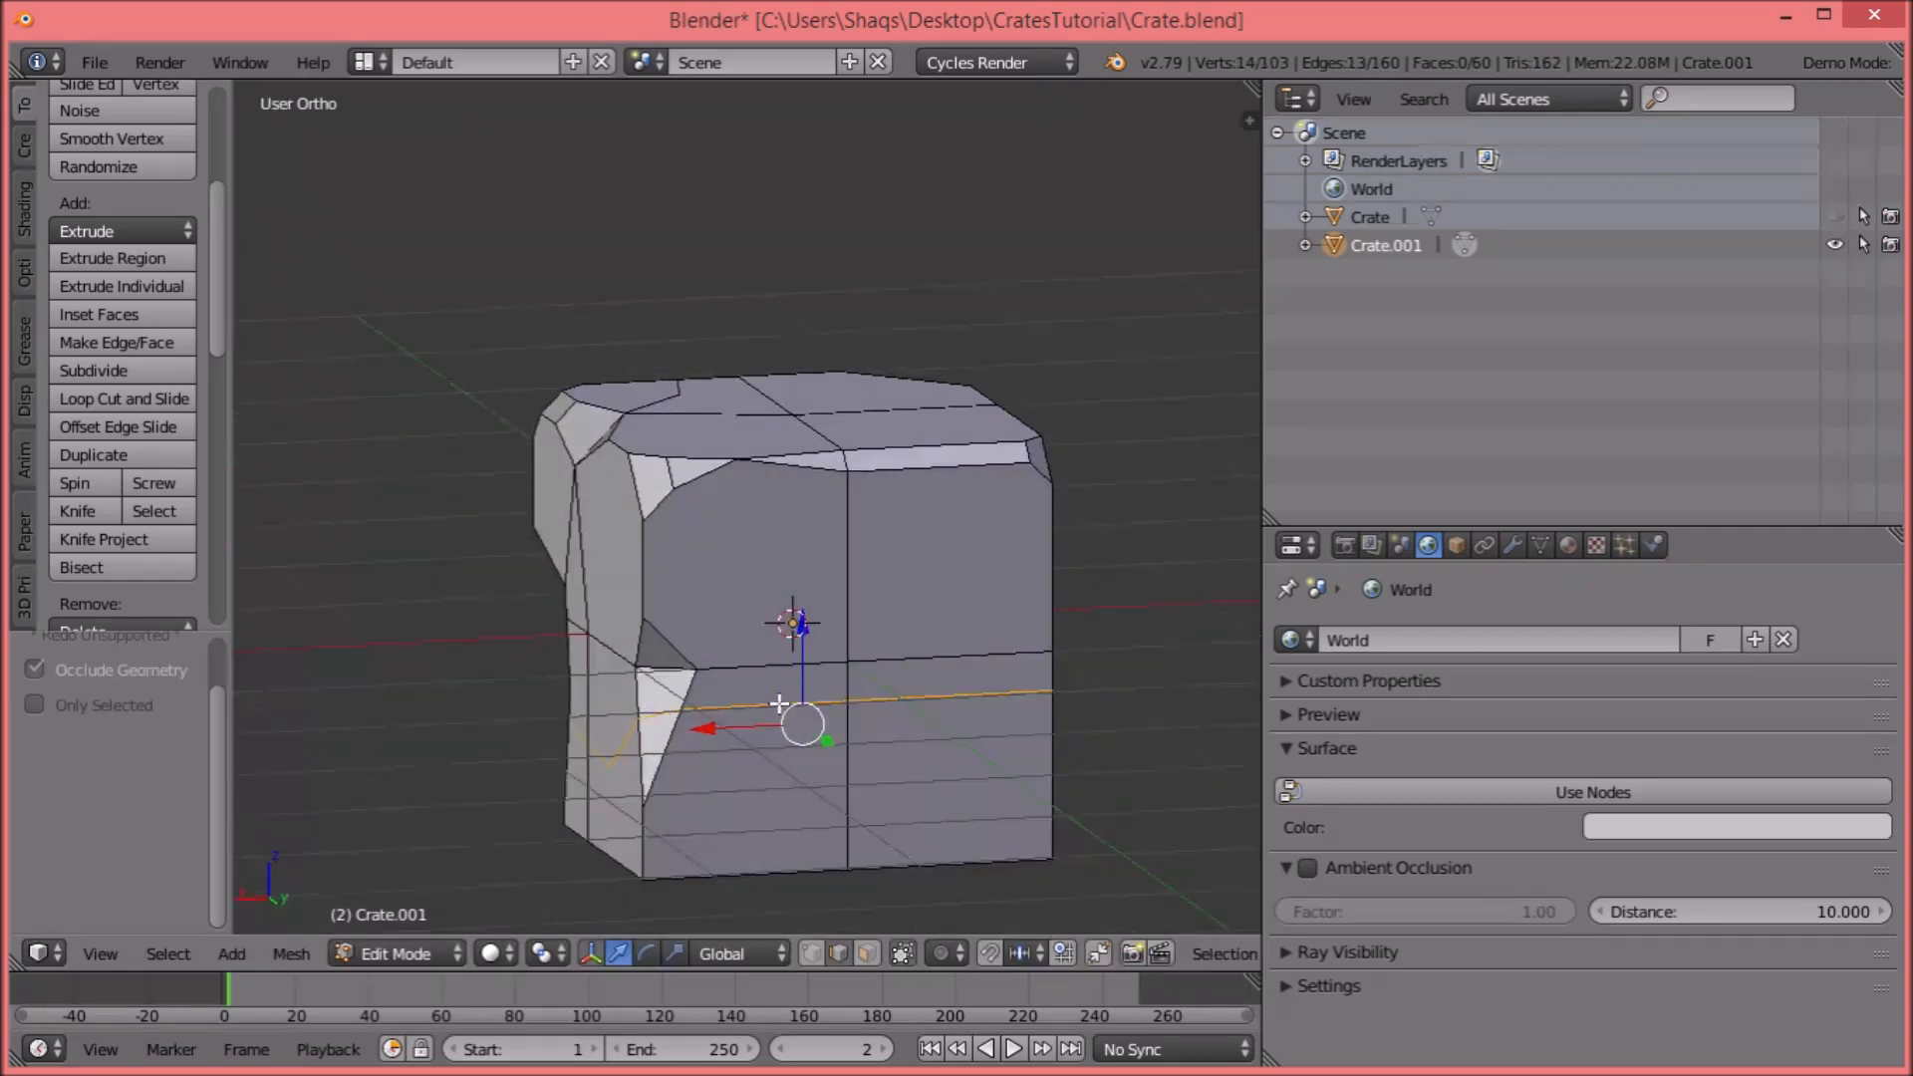
key(ctrl+KP_1)
right_click(817, 705)
key(g)
key(z)
click(815, 678)
right_click(1026, 685)
drag(1014, 585, 1024, 666)
Raise one vertex of the horizontal cut on the crate's -X side face and clear the selection.
middle_drag(1023, 655, 744, 662)
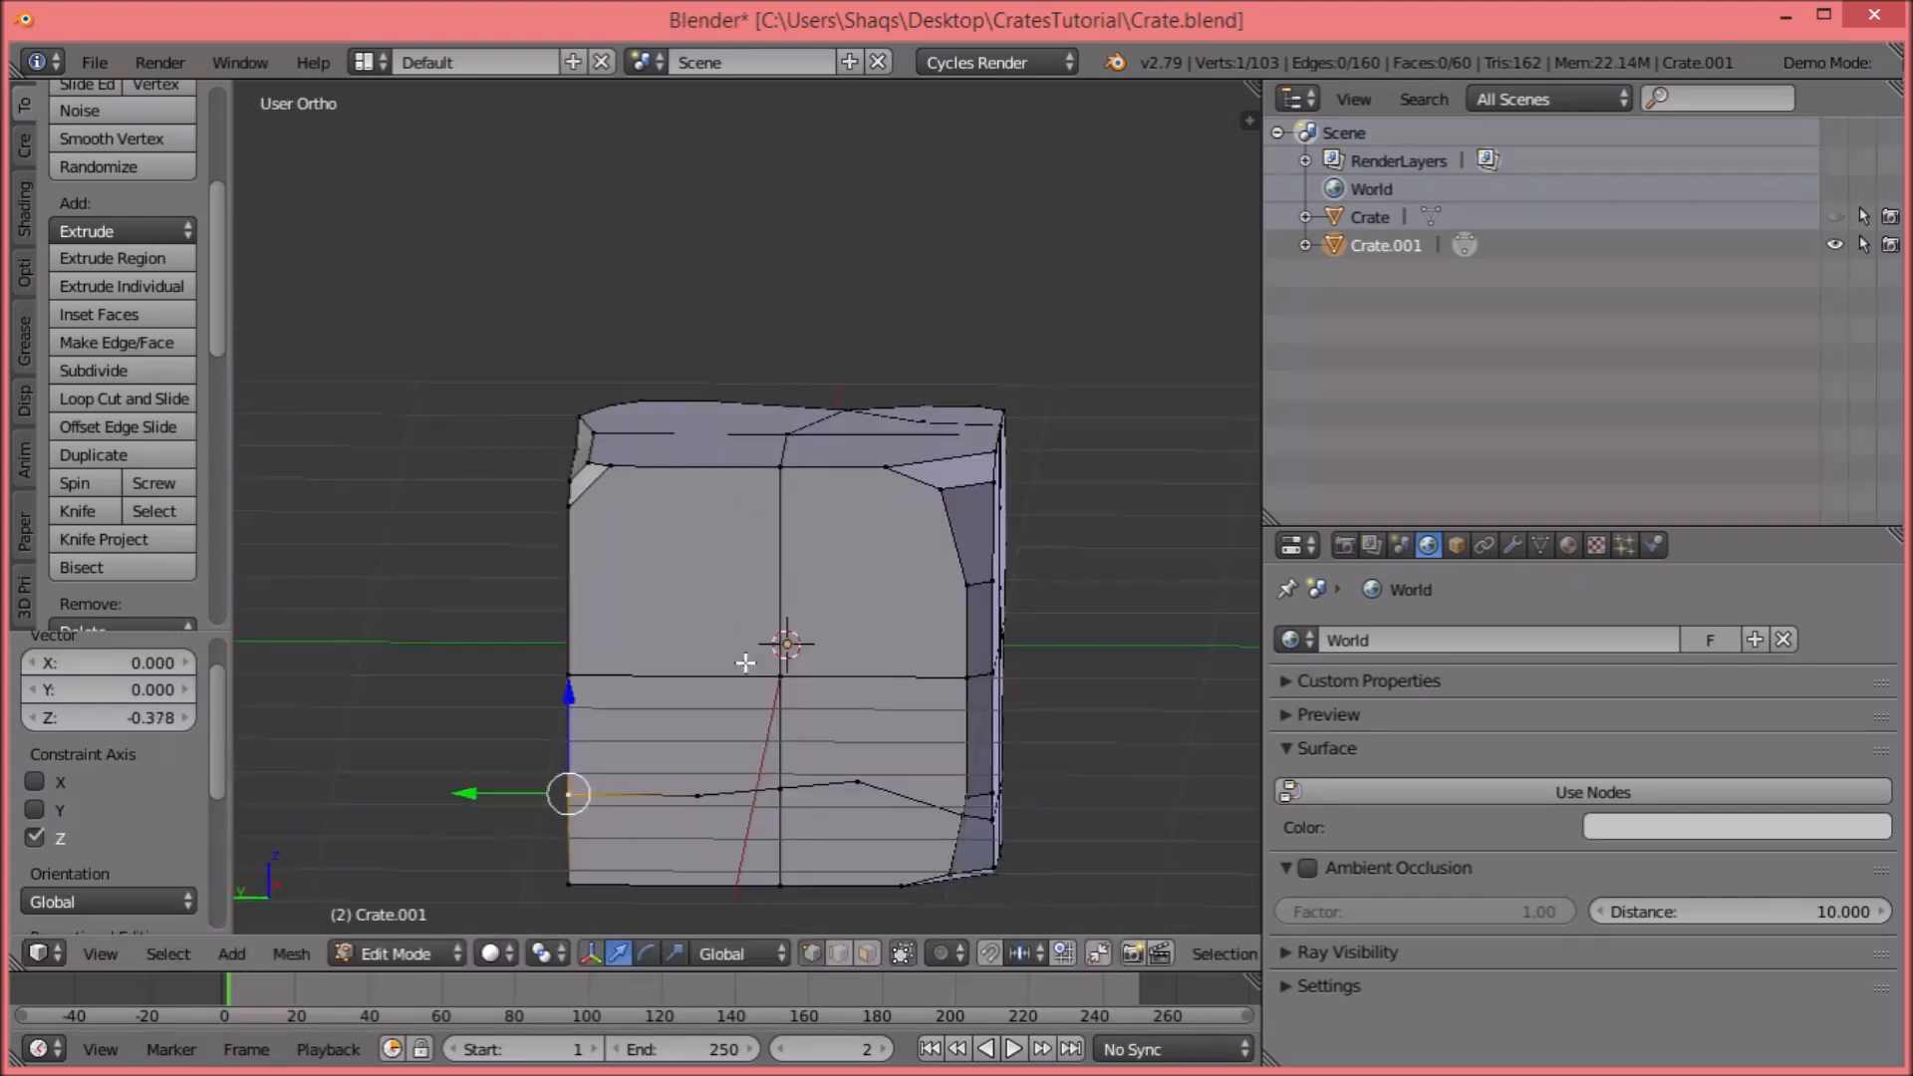
right_click(855, 777)
drag(858, 693, 871, 656)
right_click(700, 792)
key(a)
Select the horizontal cut loop around the crate and rip it, keeping the geometry in place and clearing the selection.
middle_drag(704, 678, 735, 702)
alt+right_click(835, 792)
middle_drag(932, 816, 453, 697)
key(KP_1)
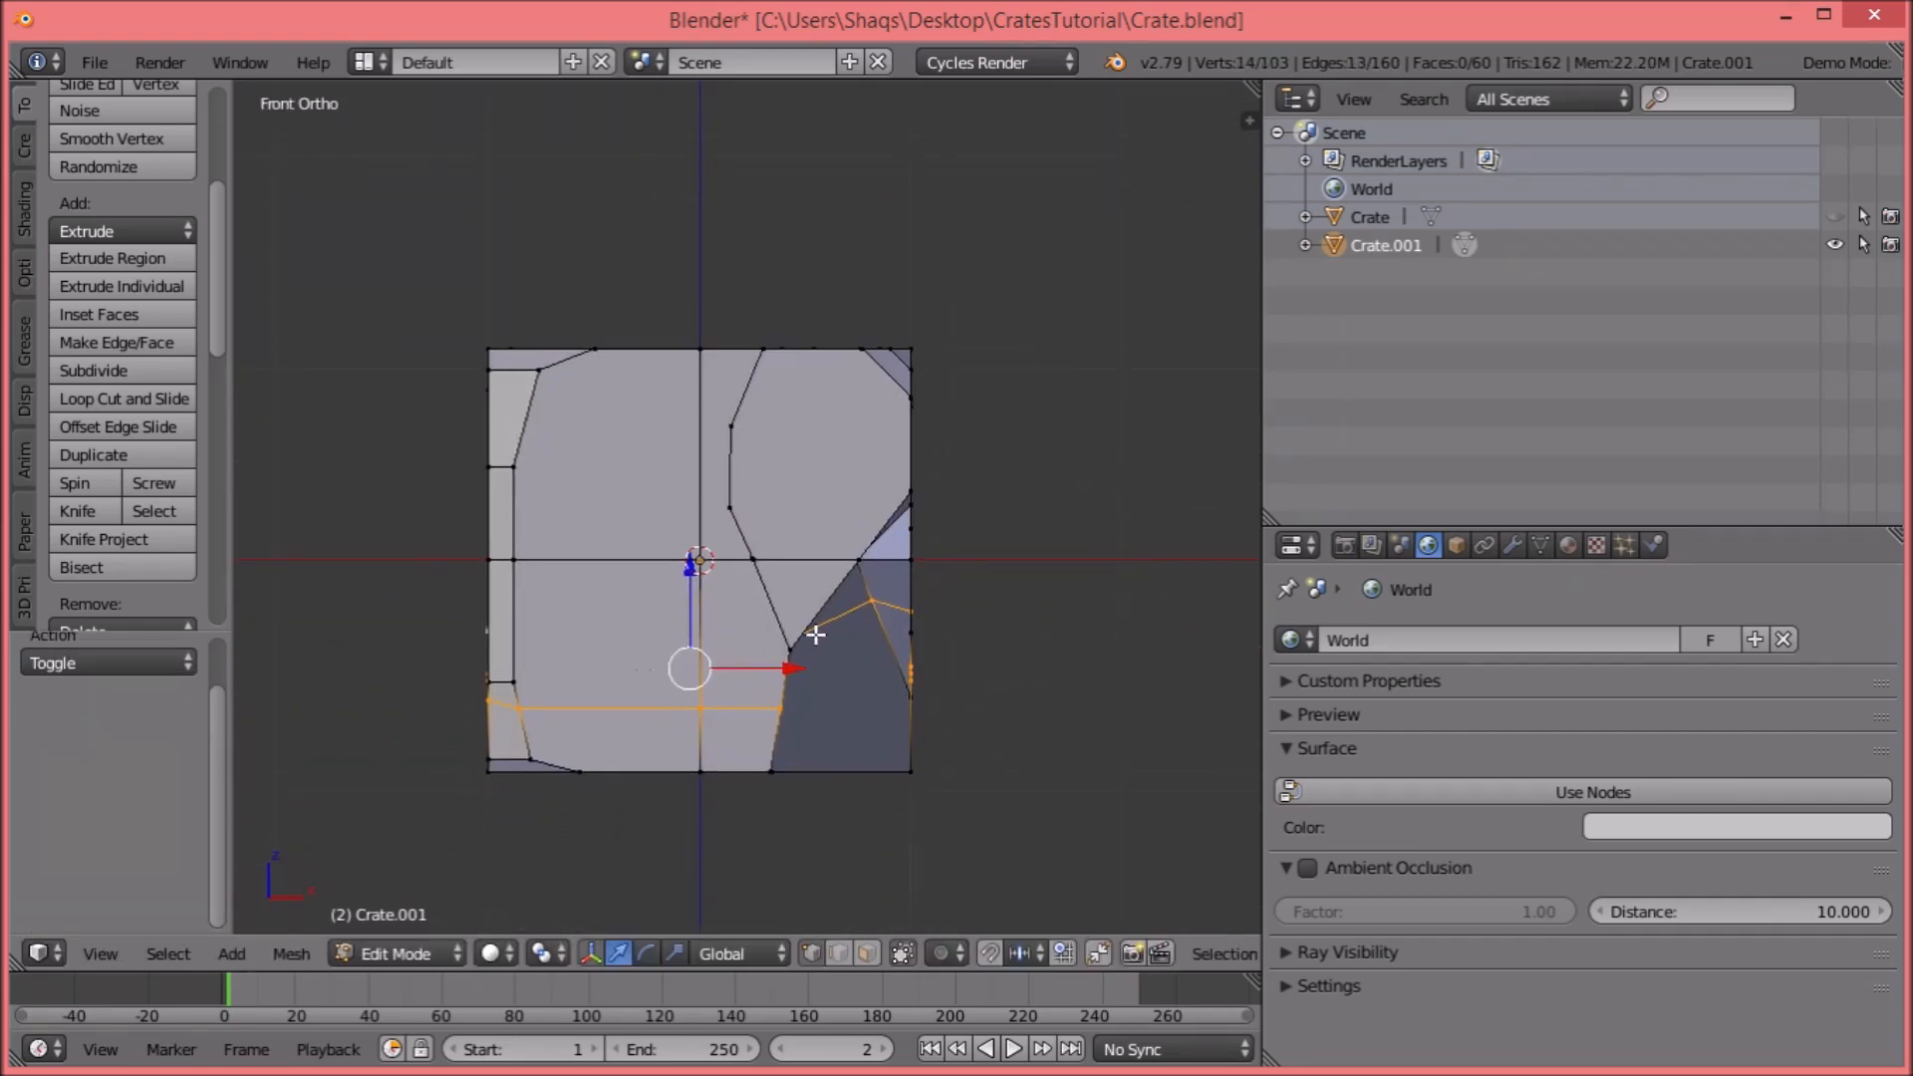
key(e)
right_click(837, 563)
middle_drag(837, 563, 846, 696)
key(a)
Select the linked upper section and test-move it to check the separation, cancelling the move and clearing the selection.
middle_drag(960, 542, 861, 486)
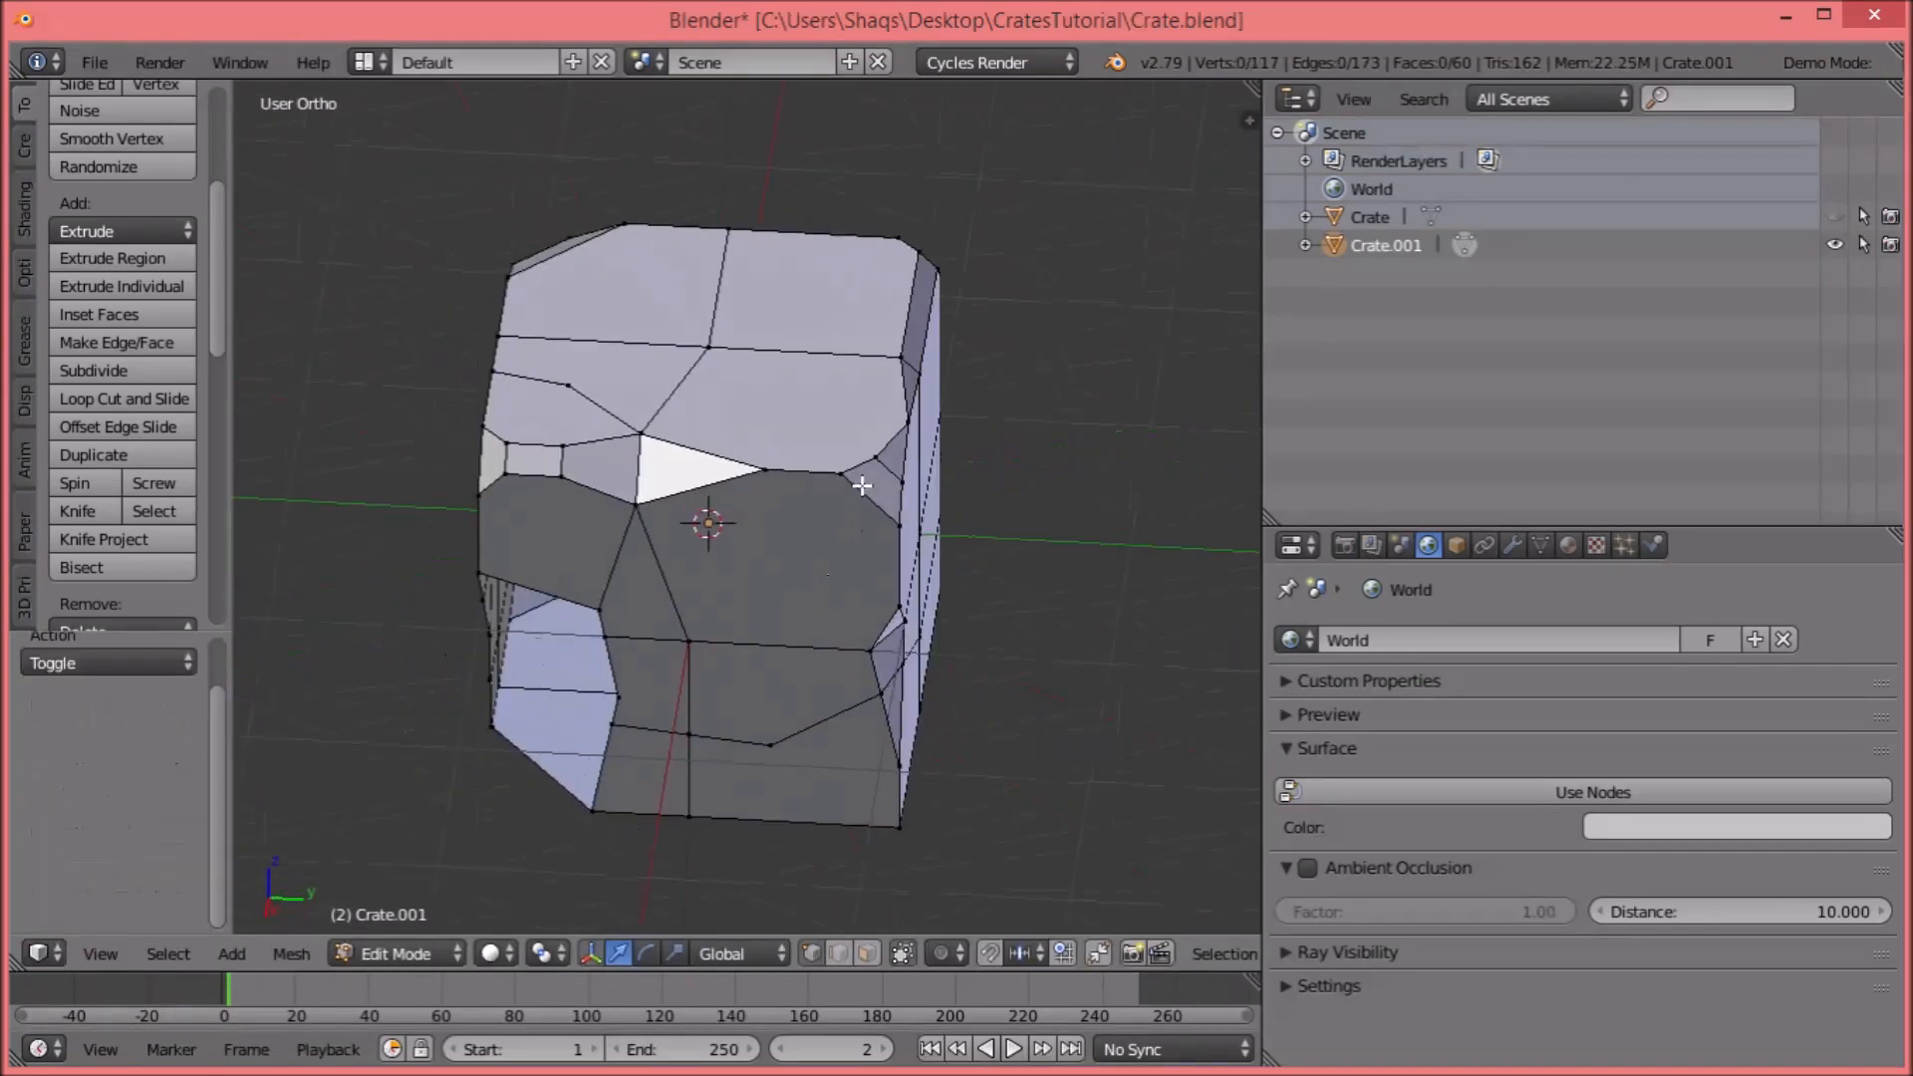
key(l)
key(g)
right_click(713, 267)
key(a)
Make the central seam on the top and back faces jagged by shifting its vertices along X, the top-centre one by -0.166.
alt+right_click(794, 346)
middle_drag(803, 346, 818, 650)
right_click(818, 649)
drag(760, 681, 834, 681)
right_click(804, 545)
click(715, 532)
drag(706, 546, 790, 543)
right_click(783, 383)
key(g)
key(x)
click(818, 384)
Select the jagged seam across the top and down the back face, and rip it in place.
alt+right_click(831, 549)
alt+shift+right_click(862, 565)
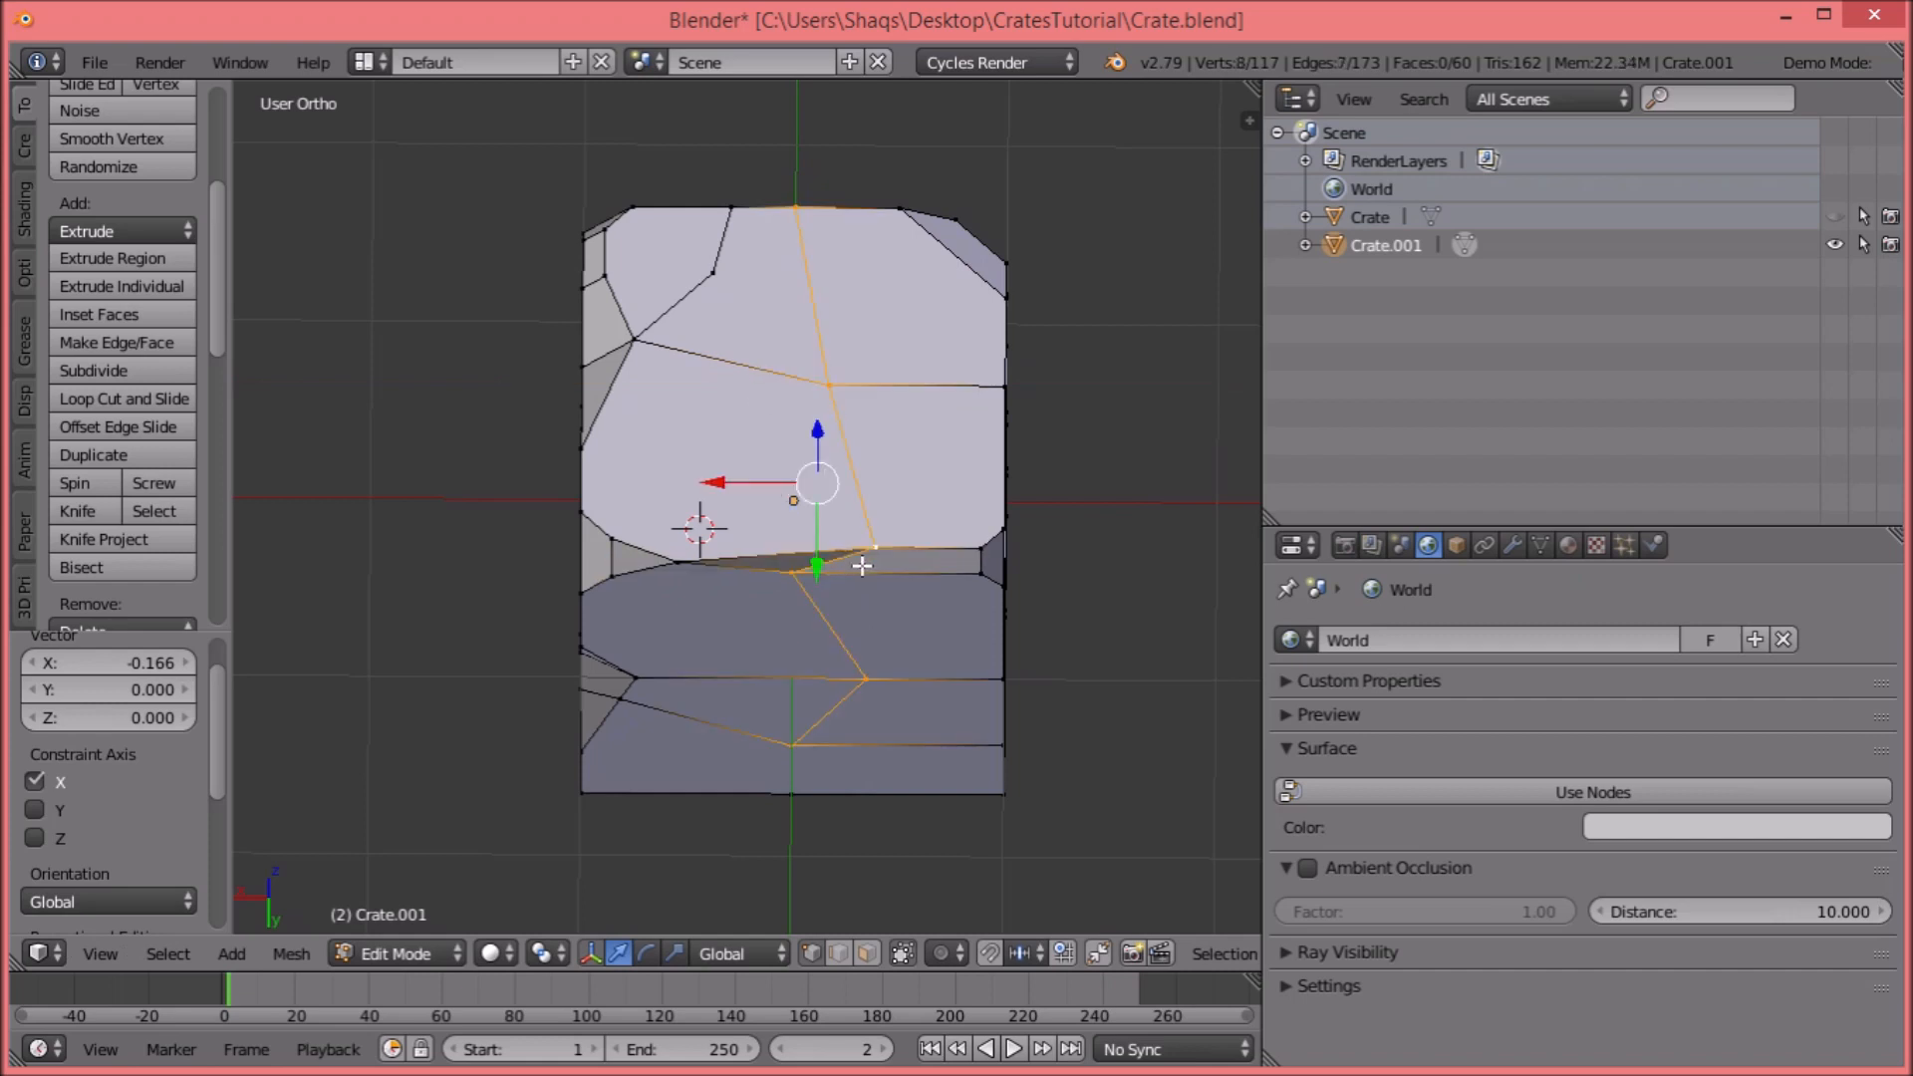
key(v)
right_click(975, 447)
key(a)
Select the seam from the top centre down the -X side face to the horizontal cut, and rip it in place.
middle_drag(977, 448, 826, 428)
alt+right_click(849, 480)
alt+shift+right_click(907, 646)
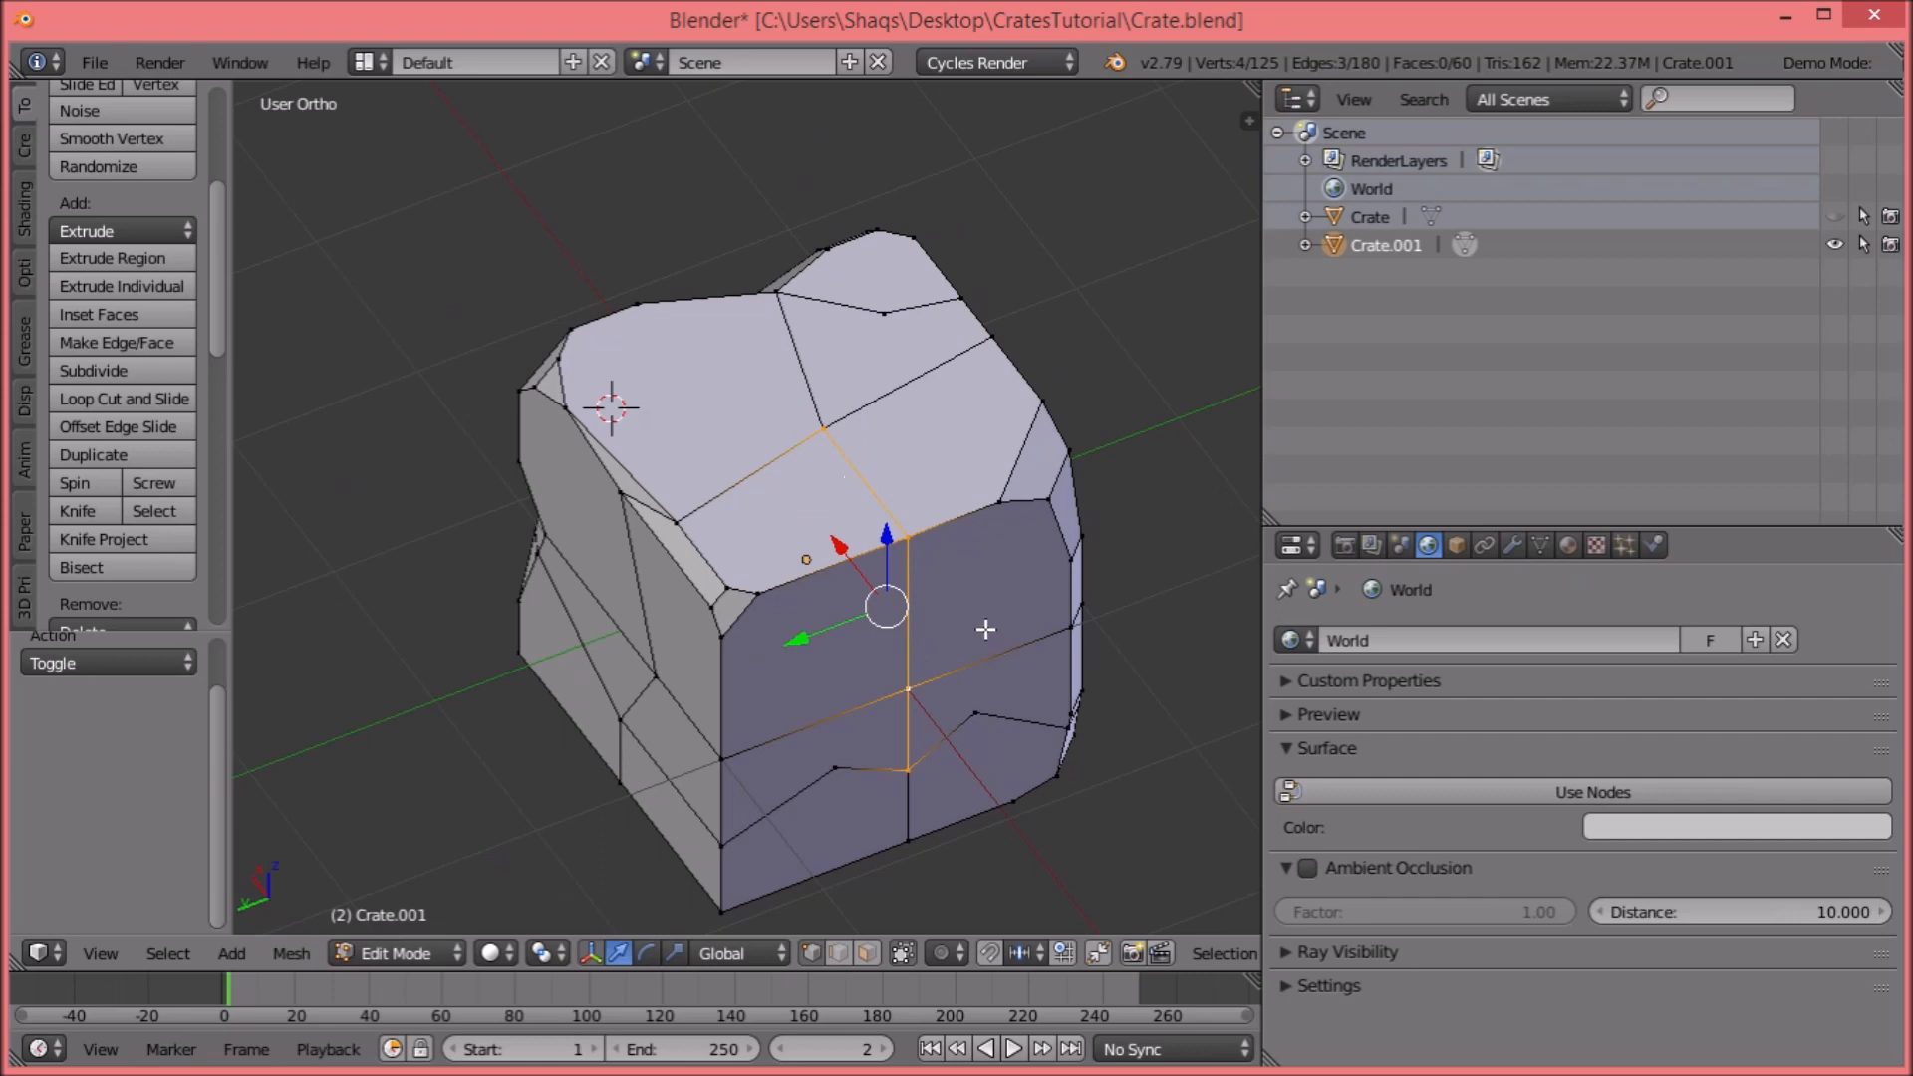
key(v)
right_click(1026, 438)
key(a)
Reveal all hidden pieces of the crate and clear the selection.
middle_drag(1091, 487, 652, 460)
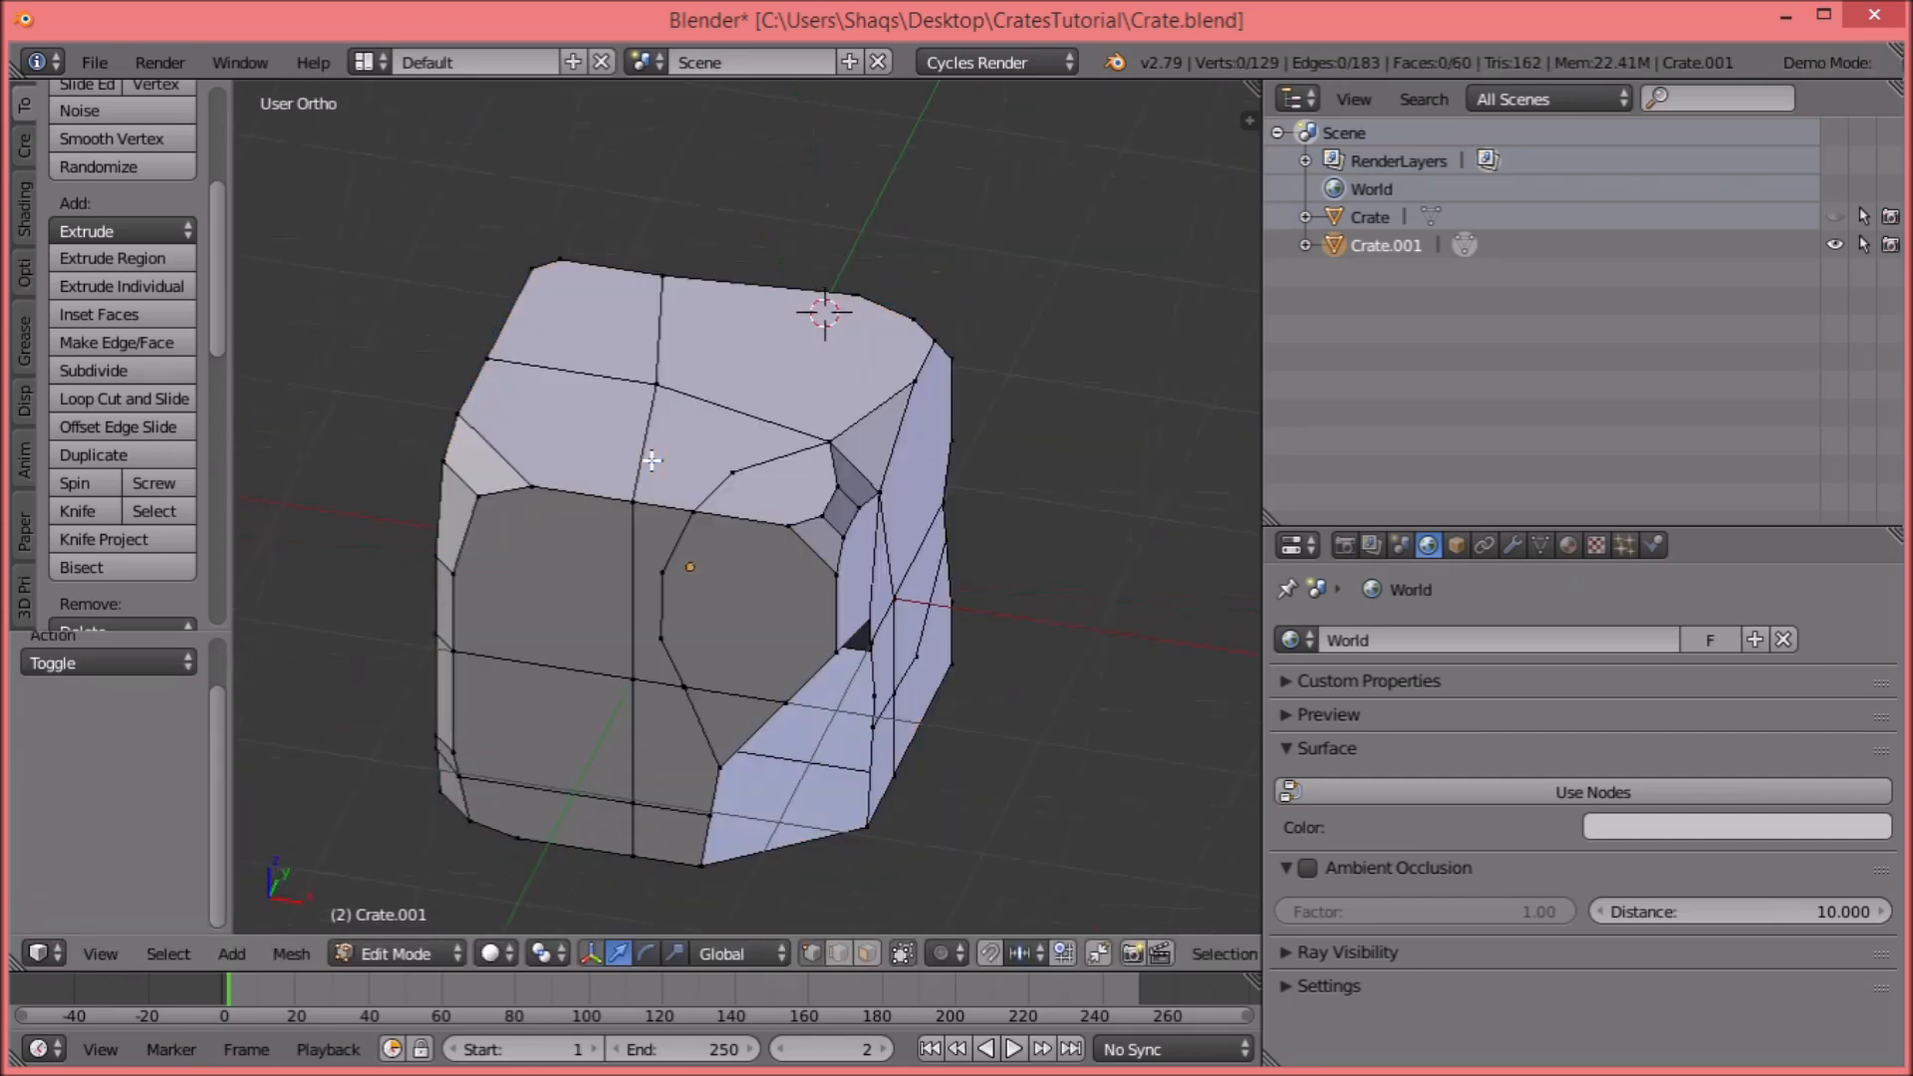
key(alt+h)
key(a)
key(a)
key(a)
middle_drag(803, 646, 240, 506)
key(ctrl+KP_1)
middle_drag(814, 465, 921, 572)
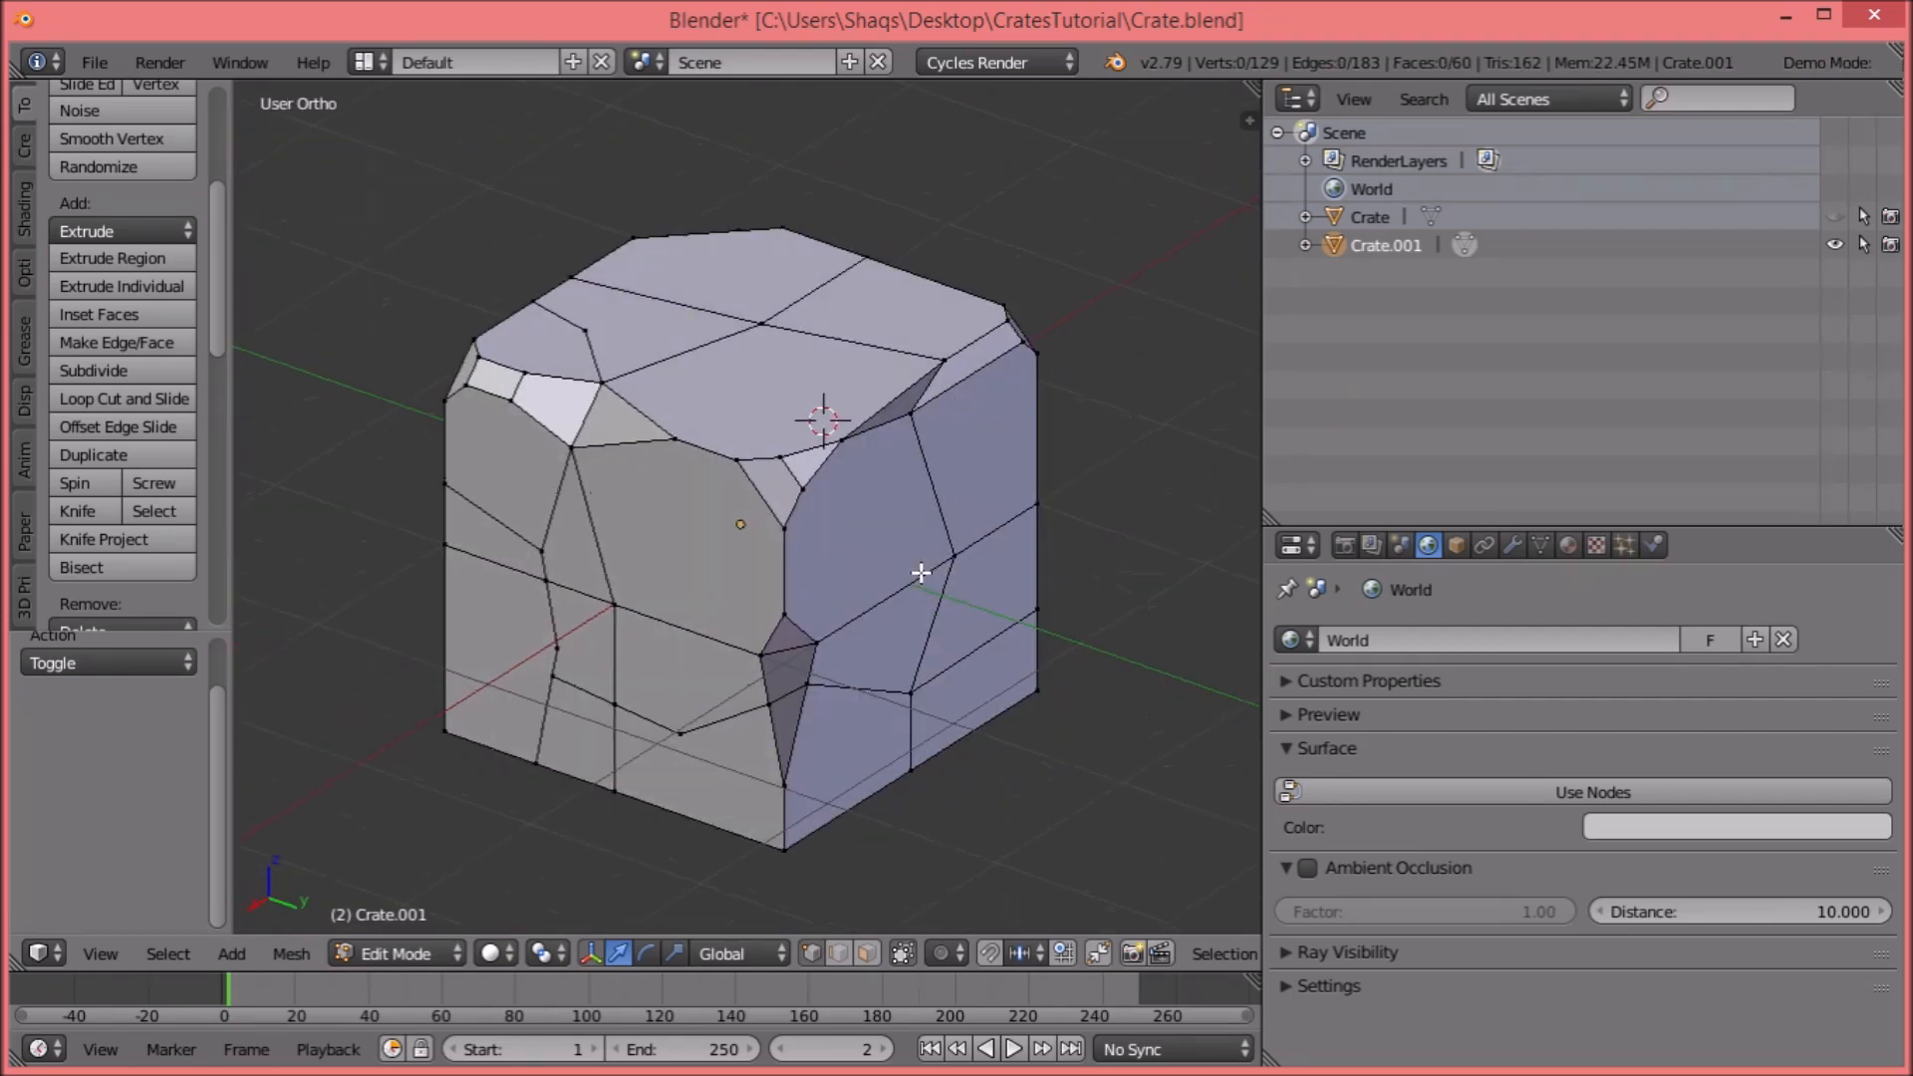
Leave edit mode and rename the Crate.001 object to Crate.Broken.
key(a)
key(a)
key(Tab)
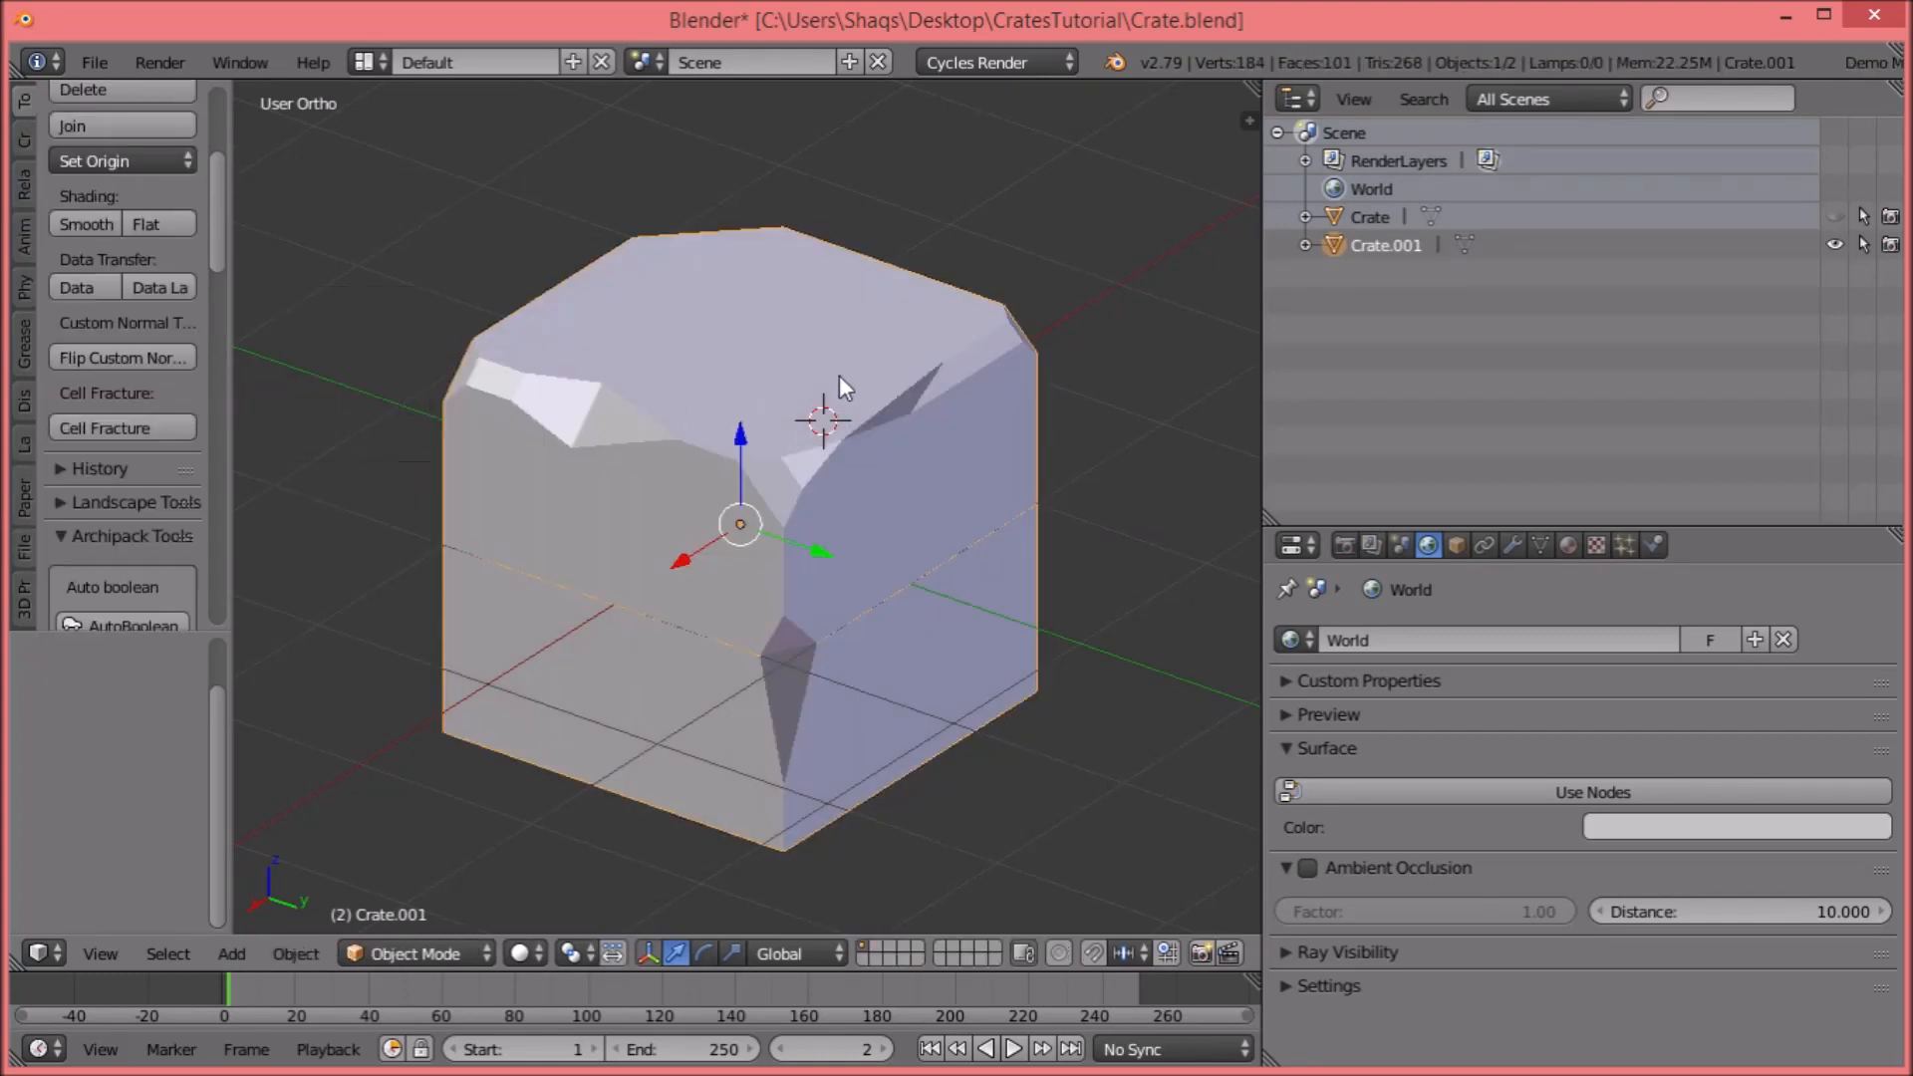
double_click(1405, 249)
text(Broken)
key(Return)
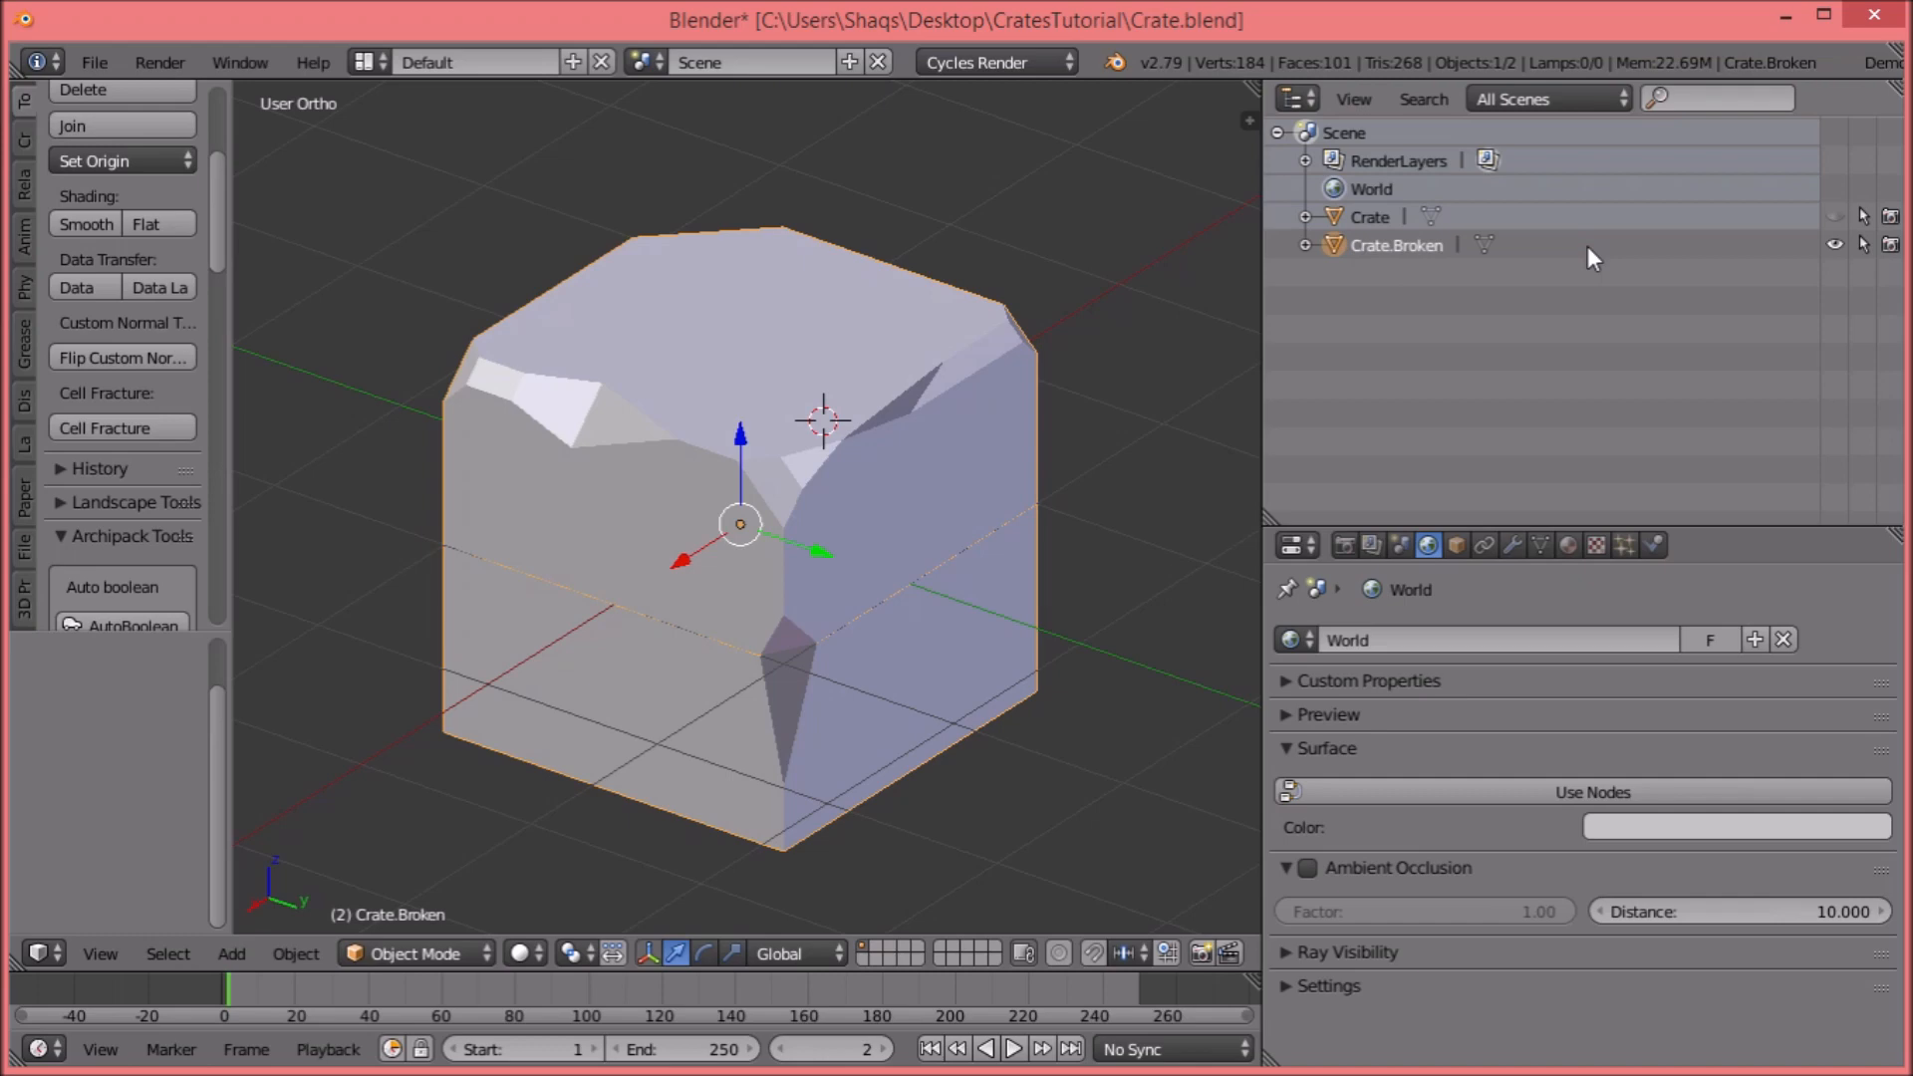
Isolate the large upper piece in edit mode by selecting its linked geometry and hiding everything else.
key(Tab)
key(a)
key(a)
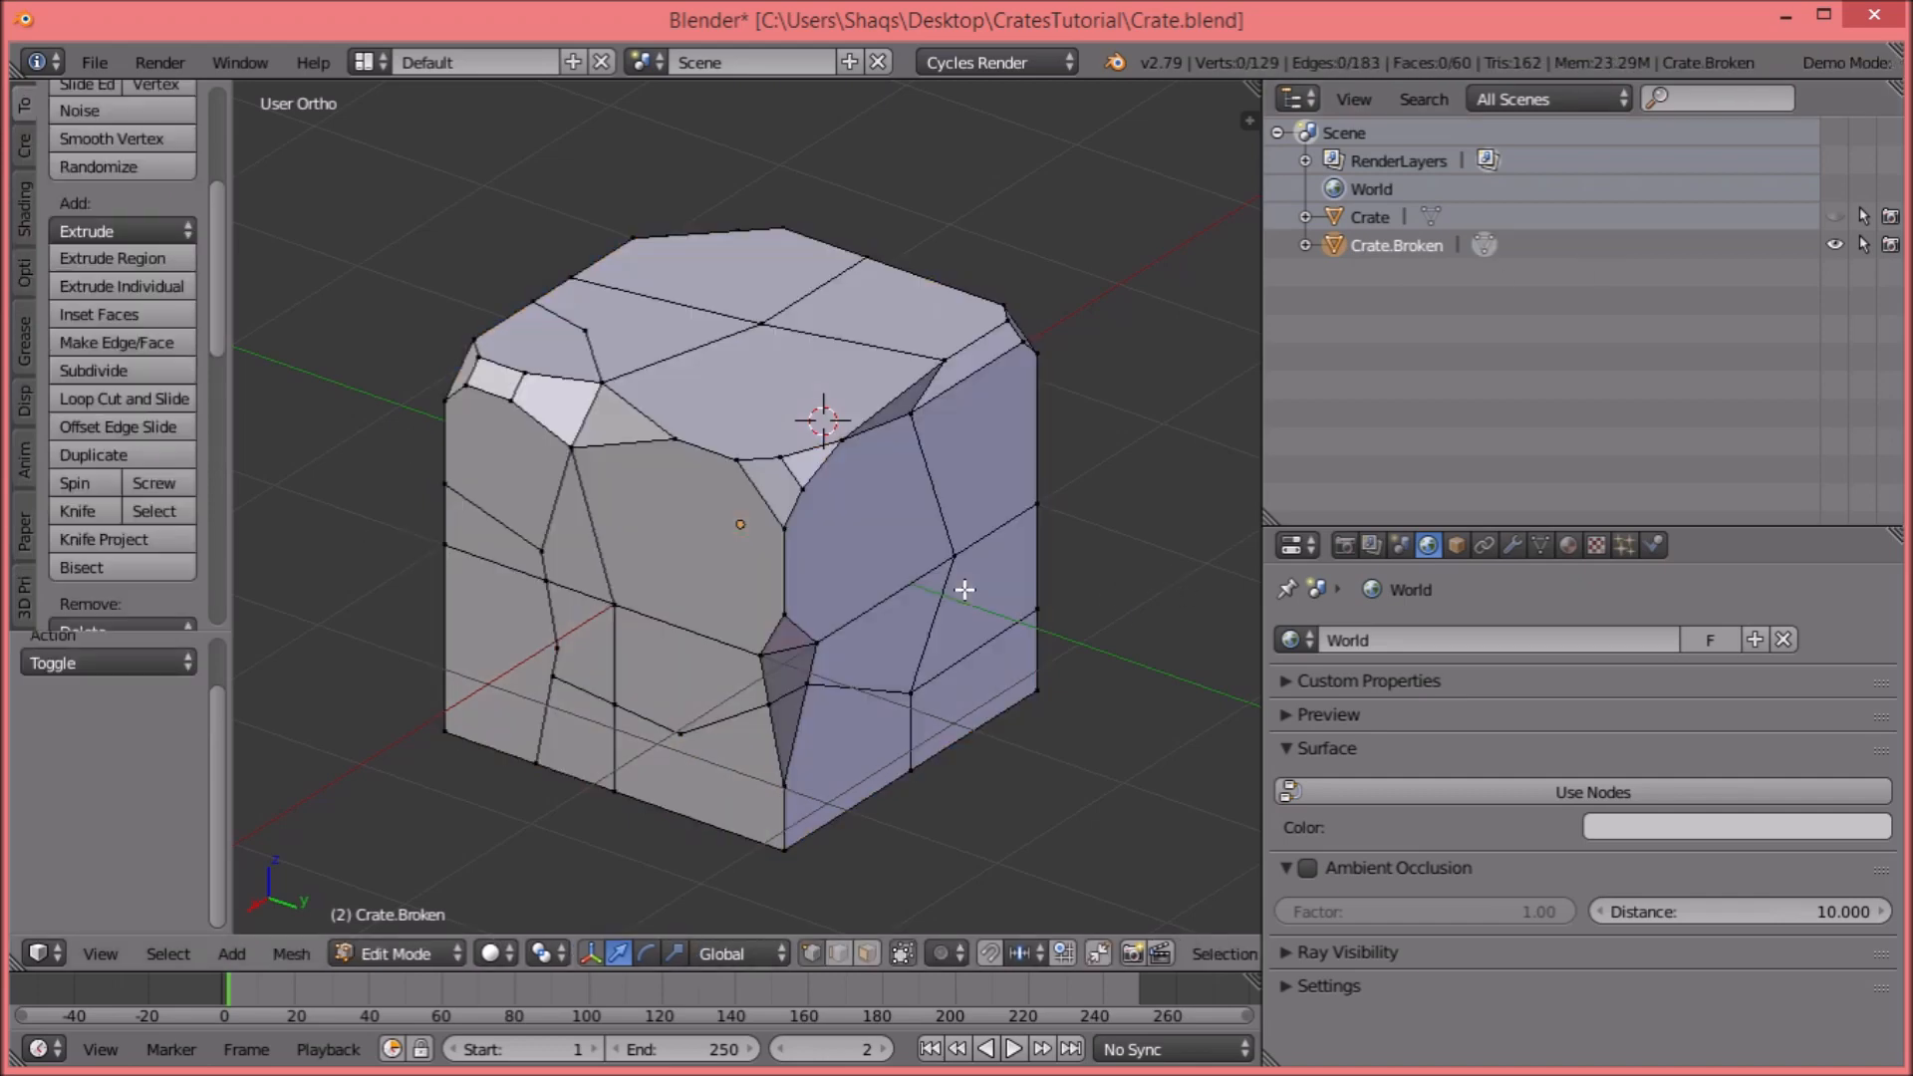
key(l)
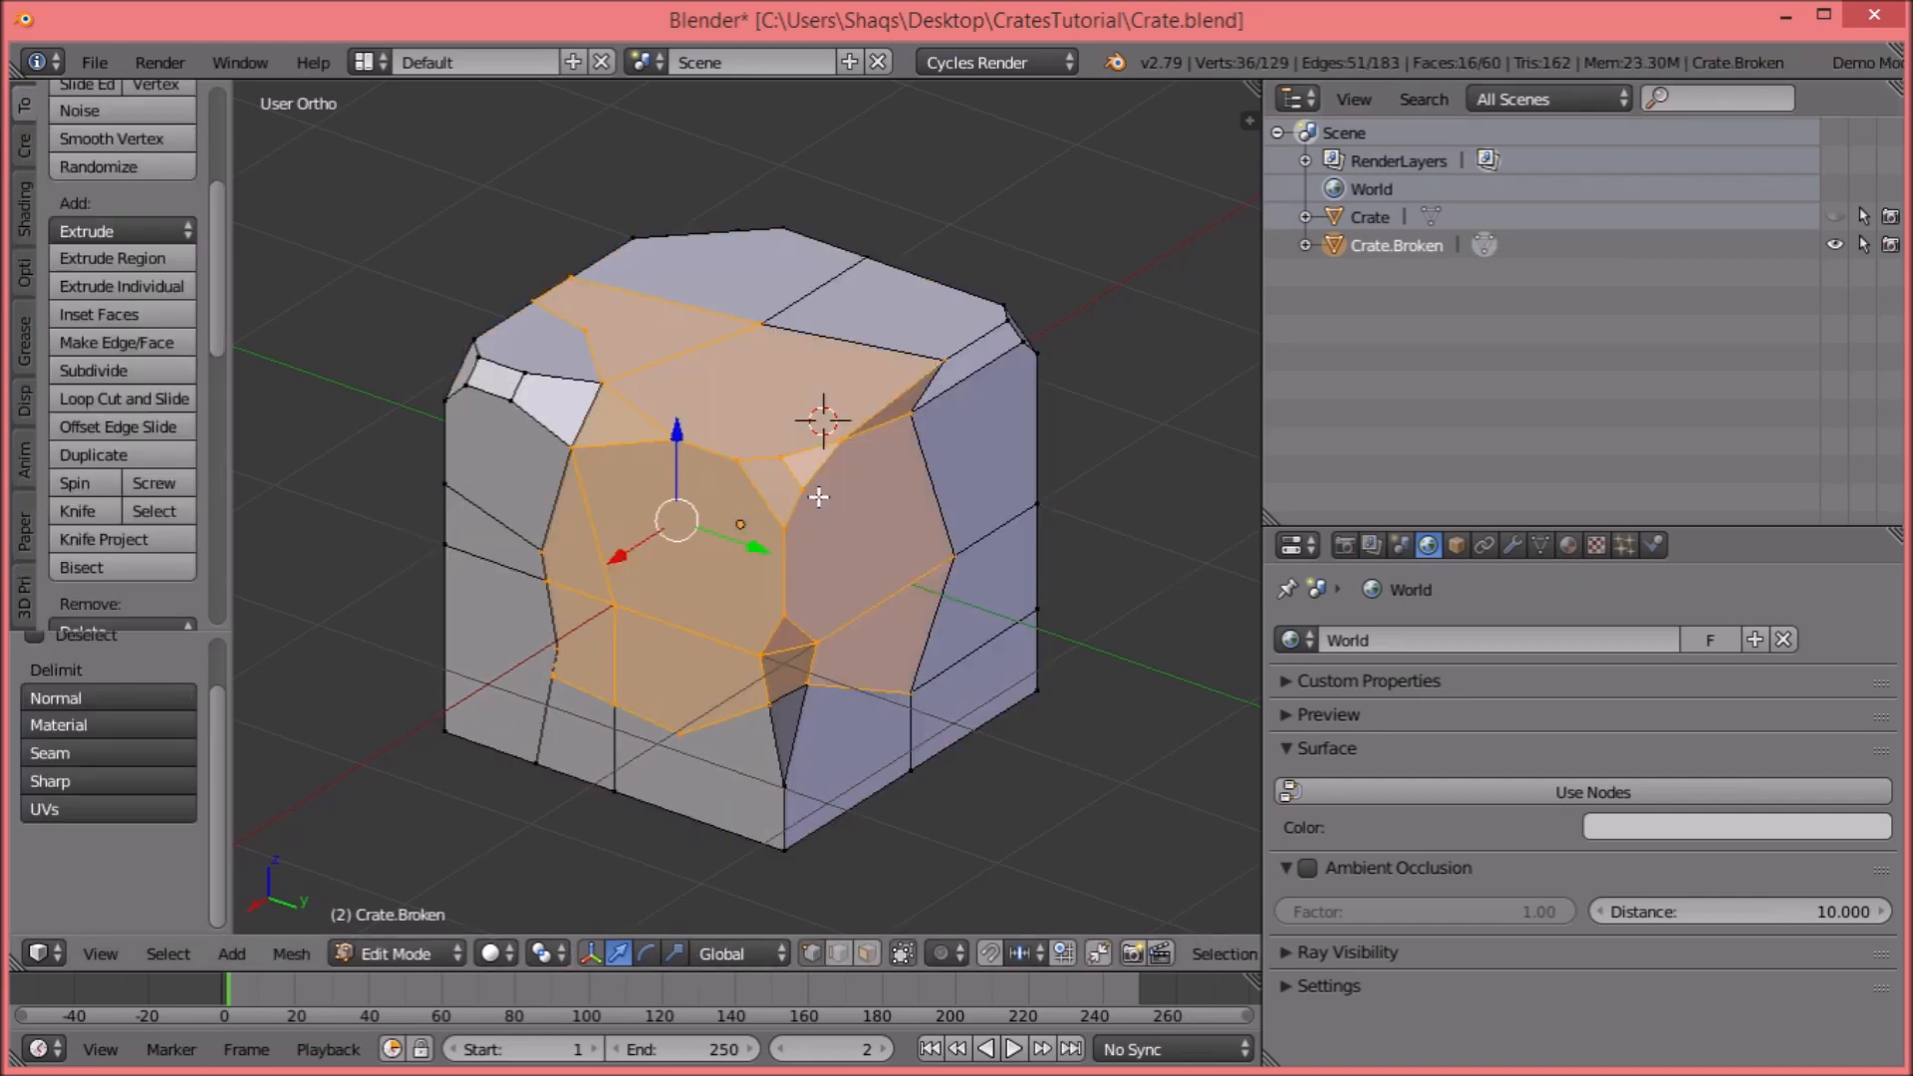
middle_drag(793, 406, 1063, 415)
key(shift+h)
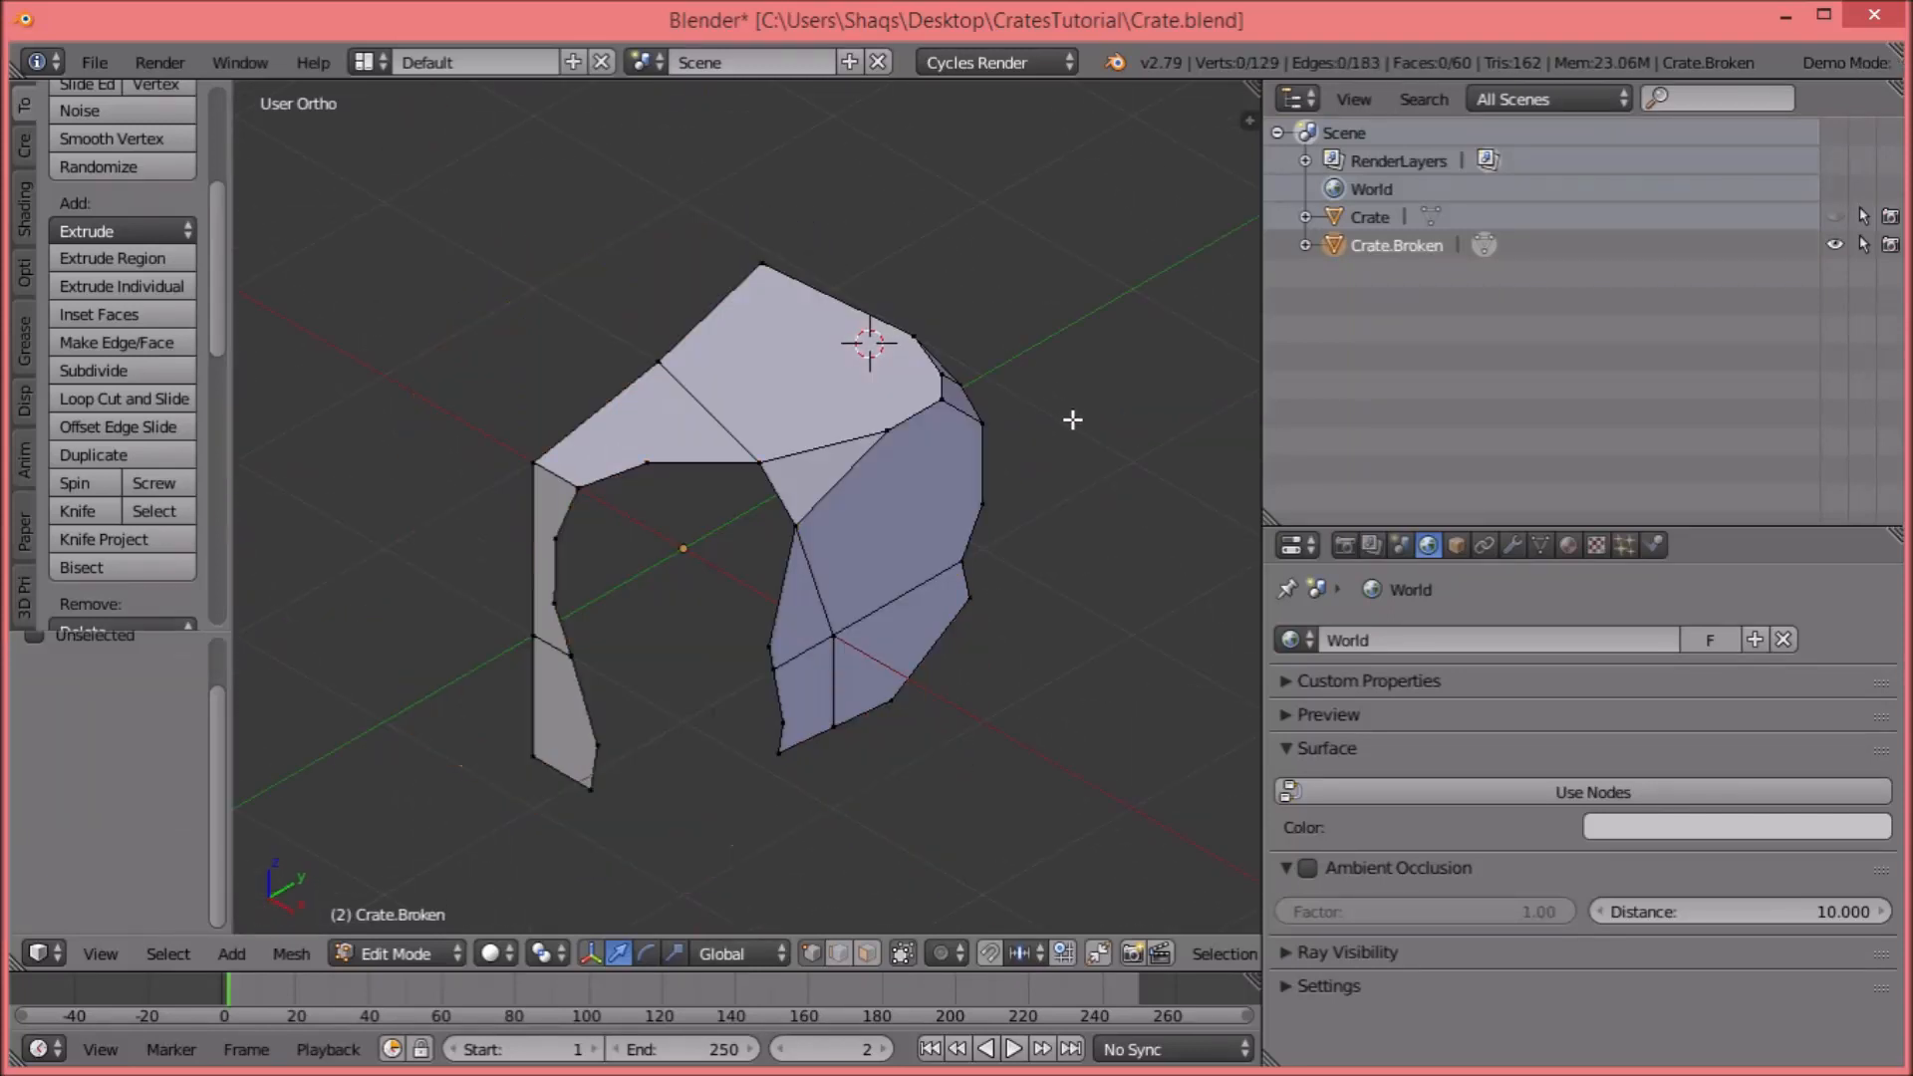
Rip the edge crossing the isolated piece's top face in place and clear the selection.
middle_drag(896, 405, 797, 469)
right_click(742, 506)
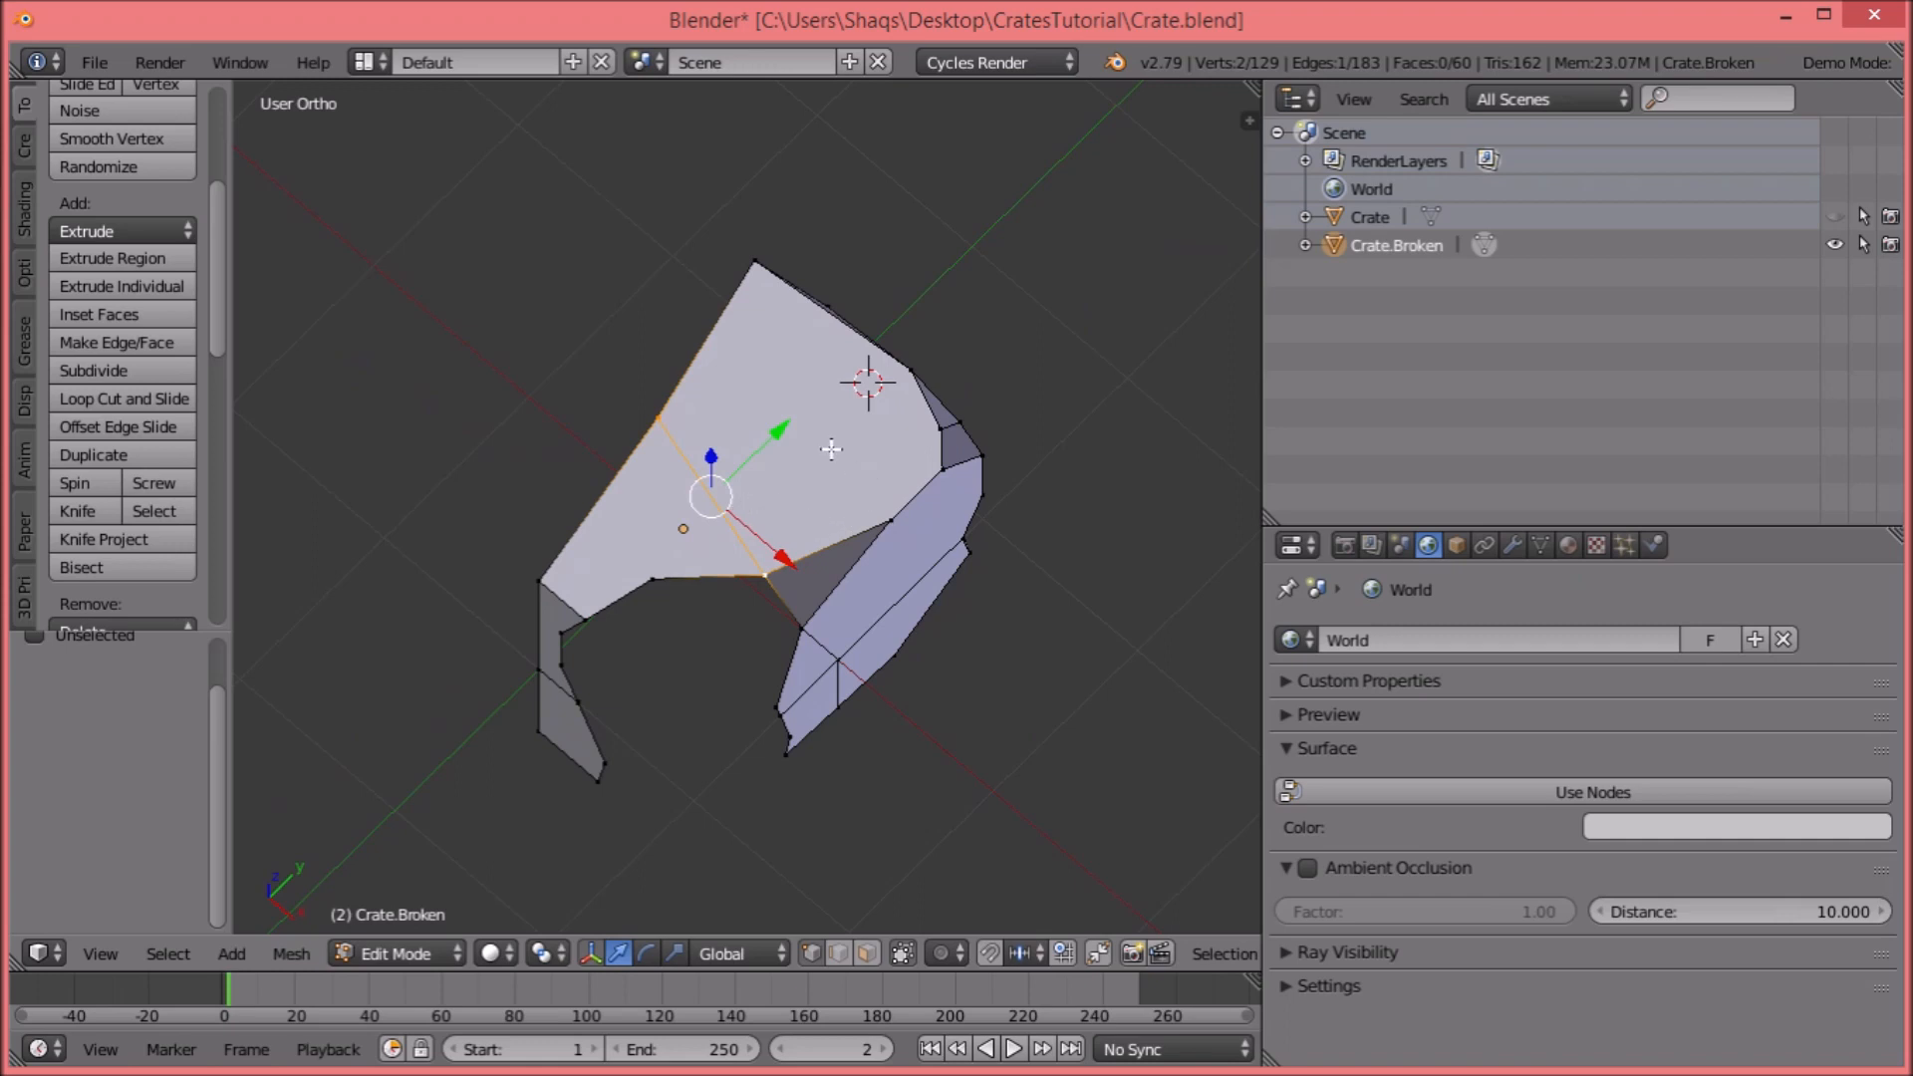
key(v)
right_click(876, 376)
key(a)
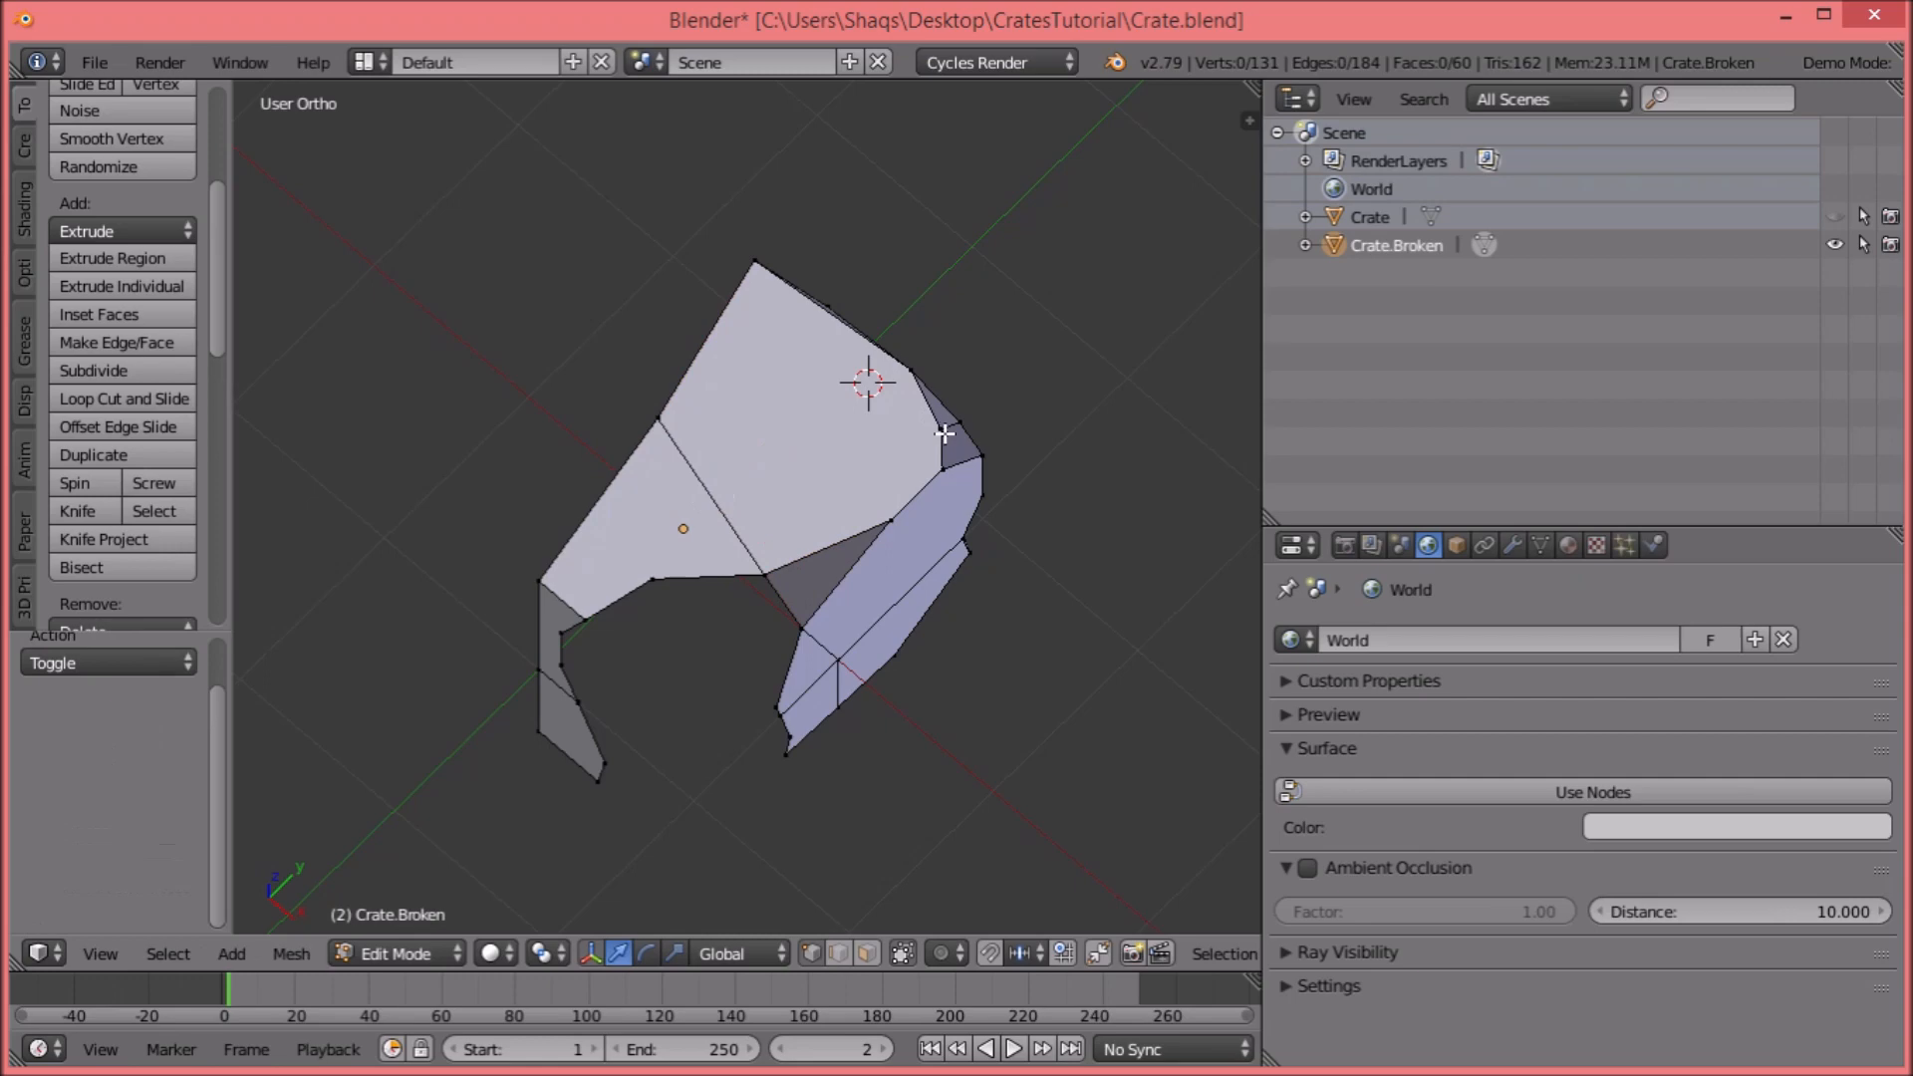
Separate the isolated geometry into two new objects by selection, first the larger linked part and then the remaining part.
key(l)
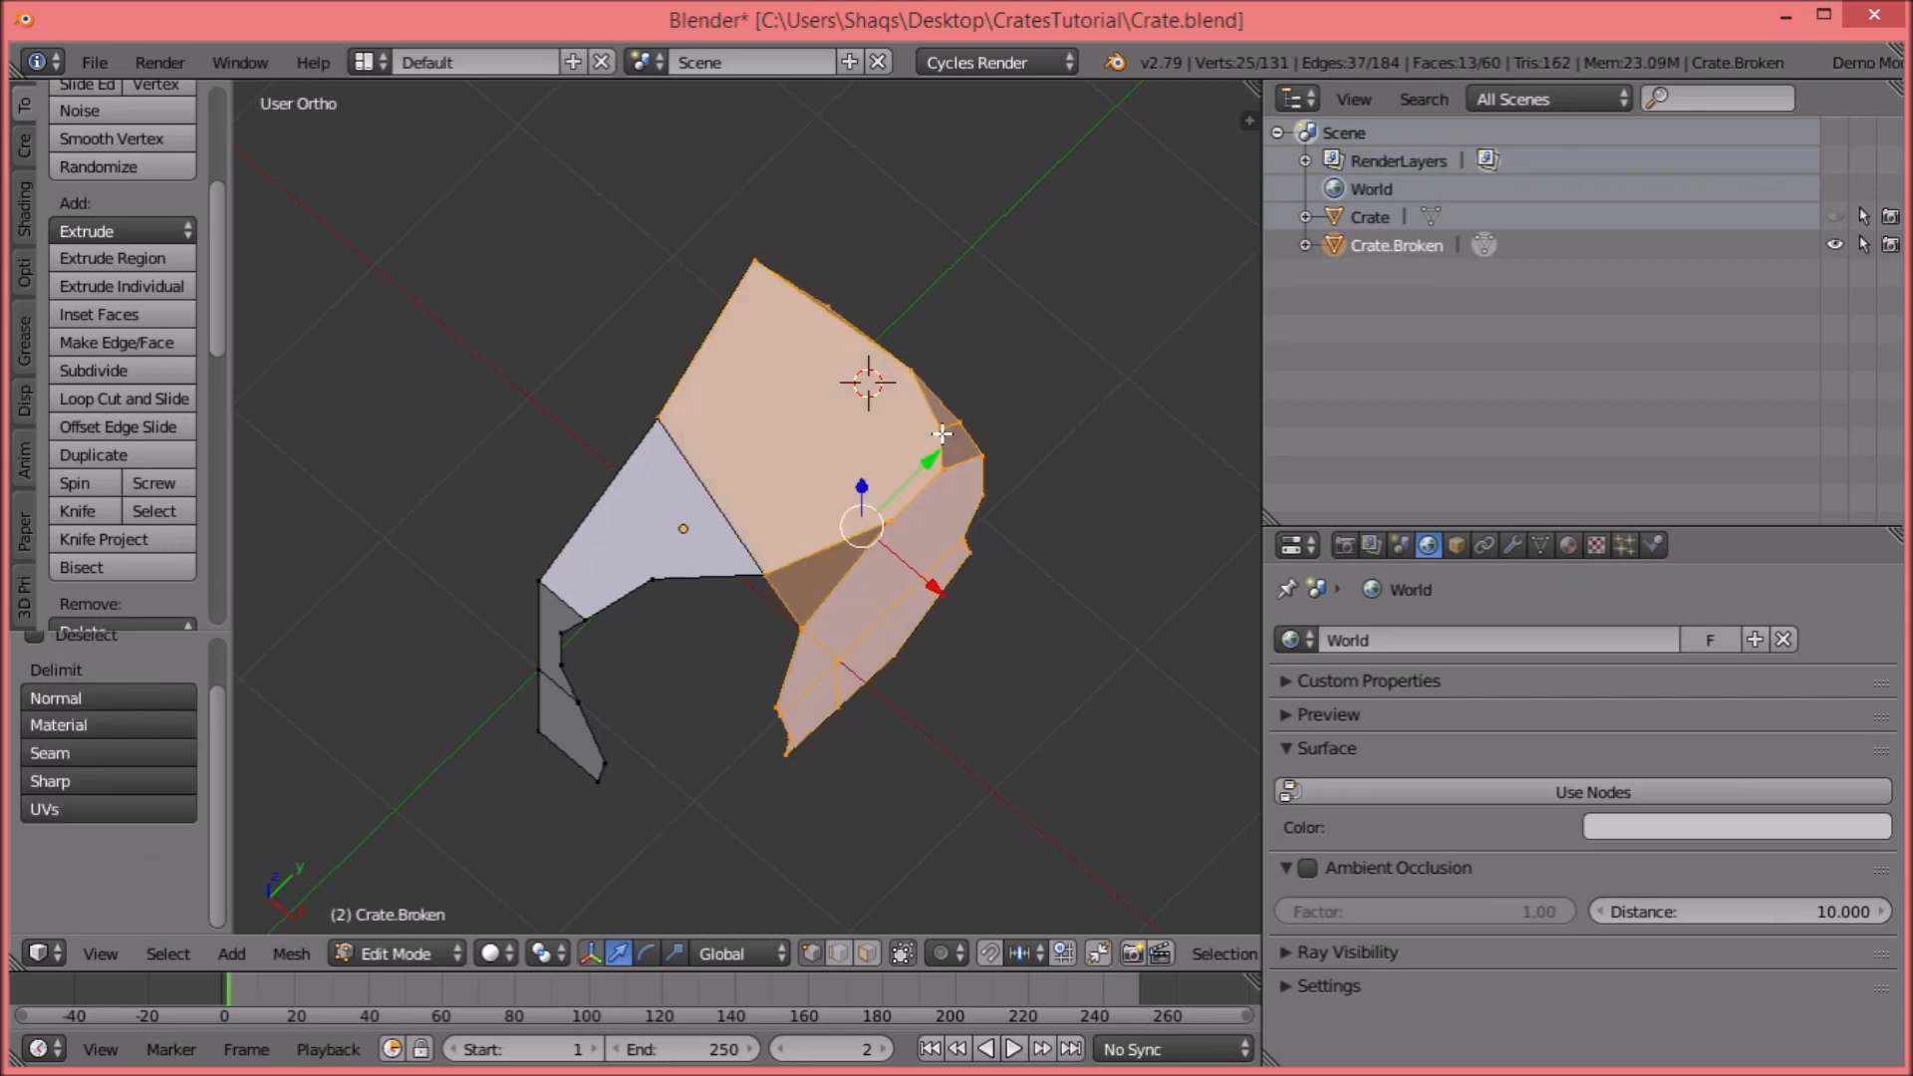
key(p)
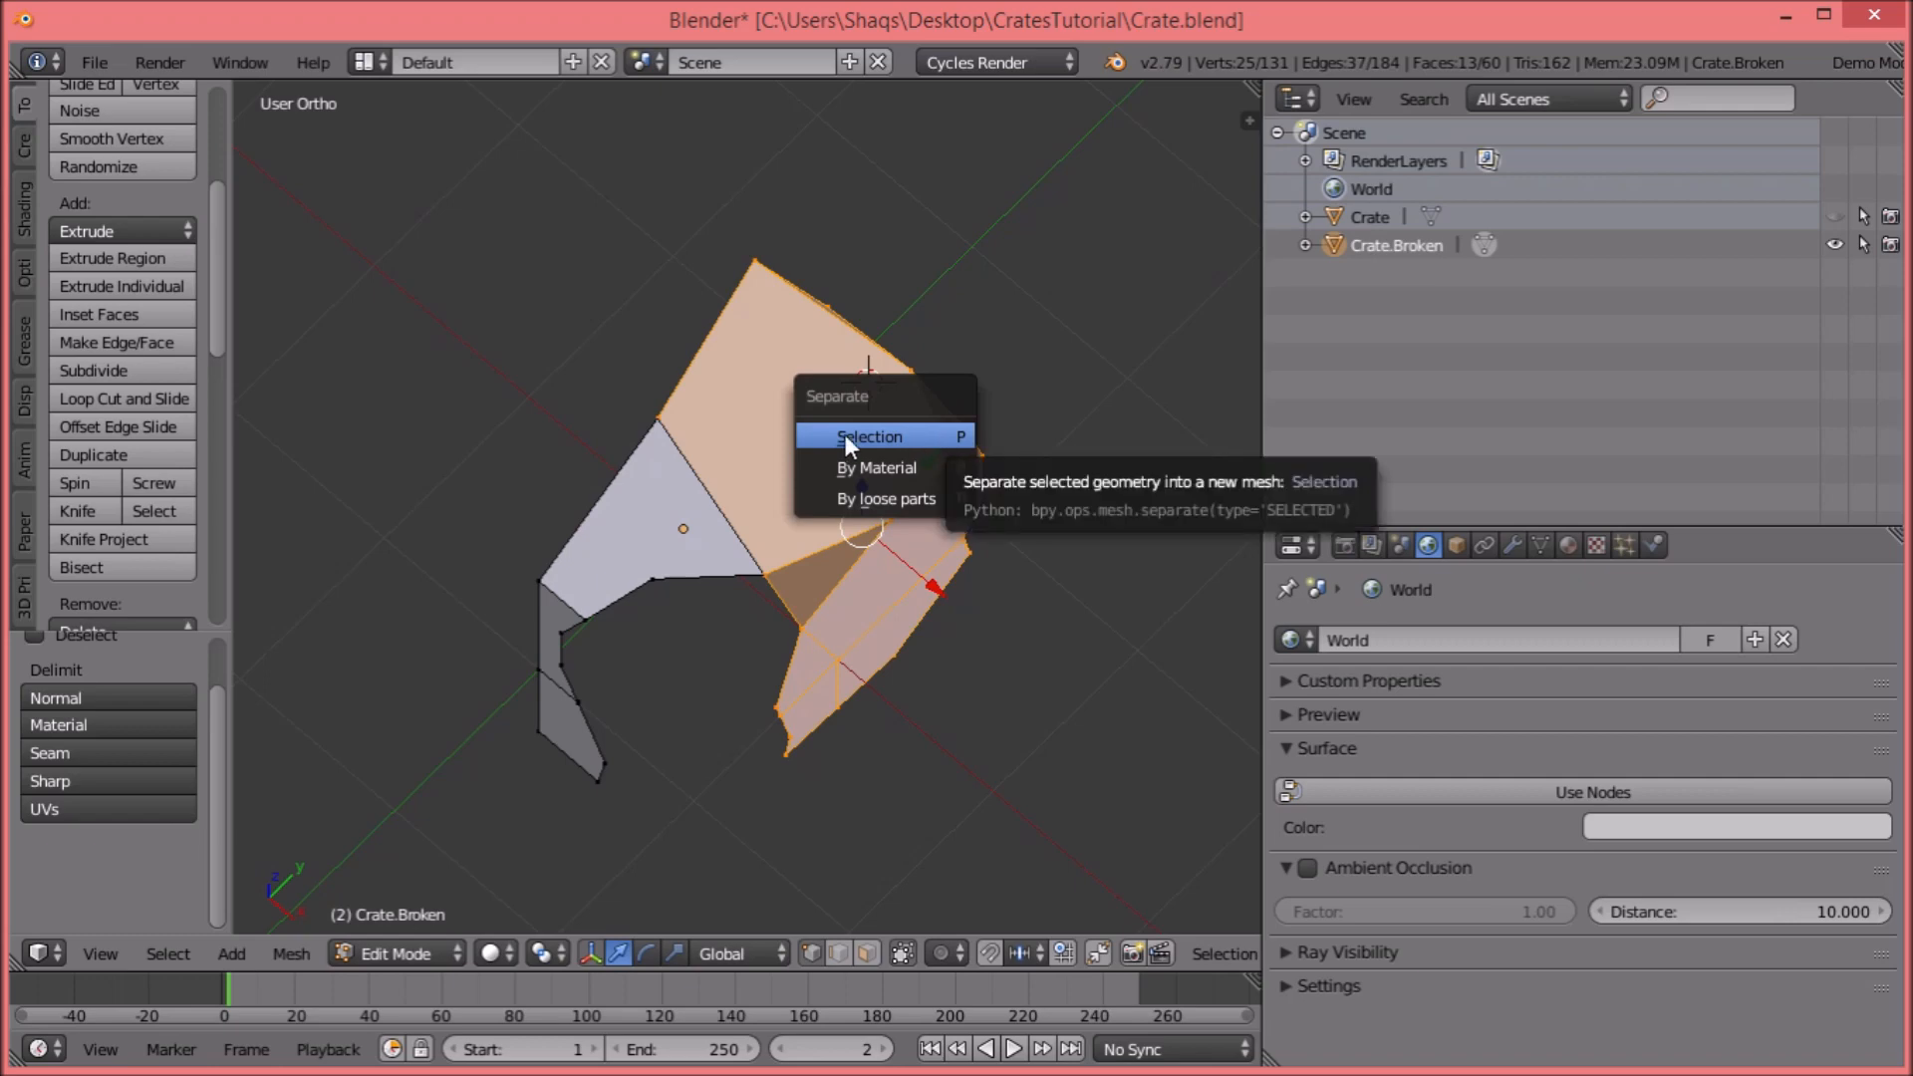
click(931, 438)
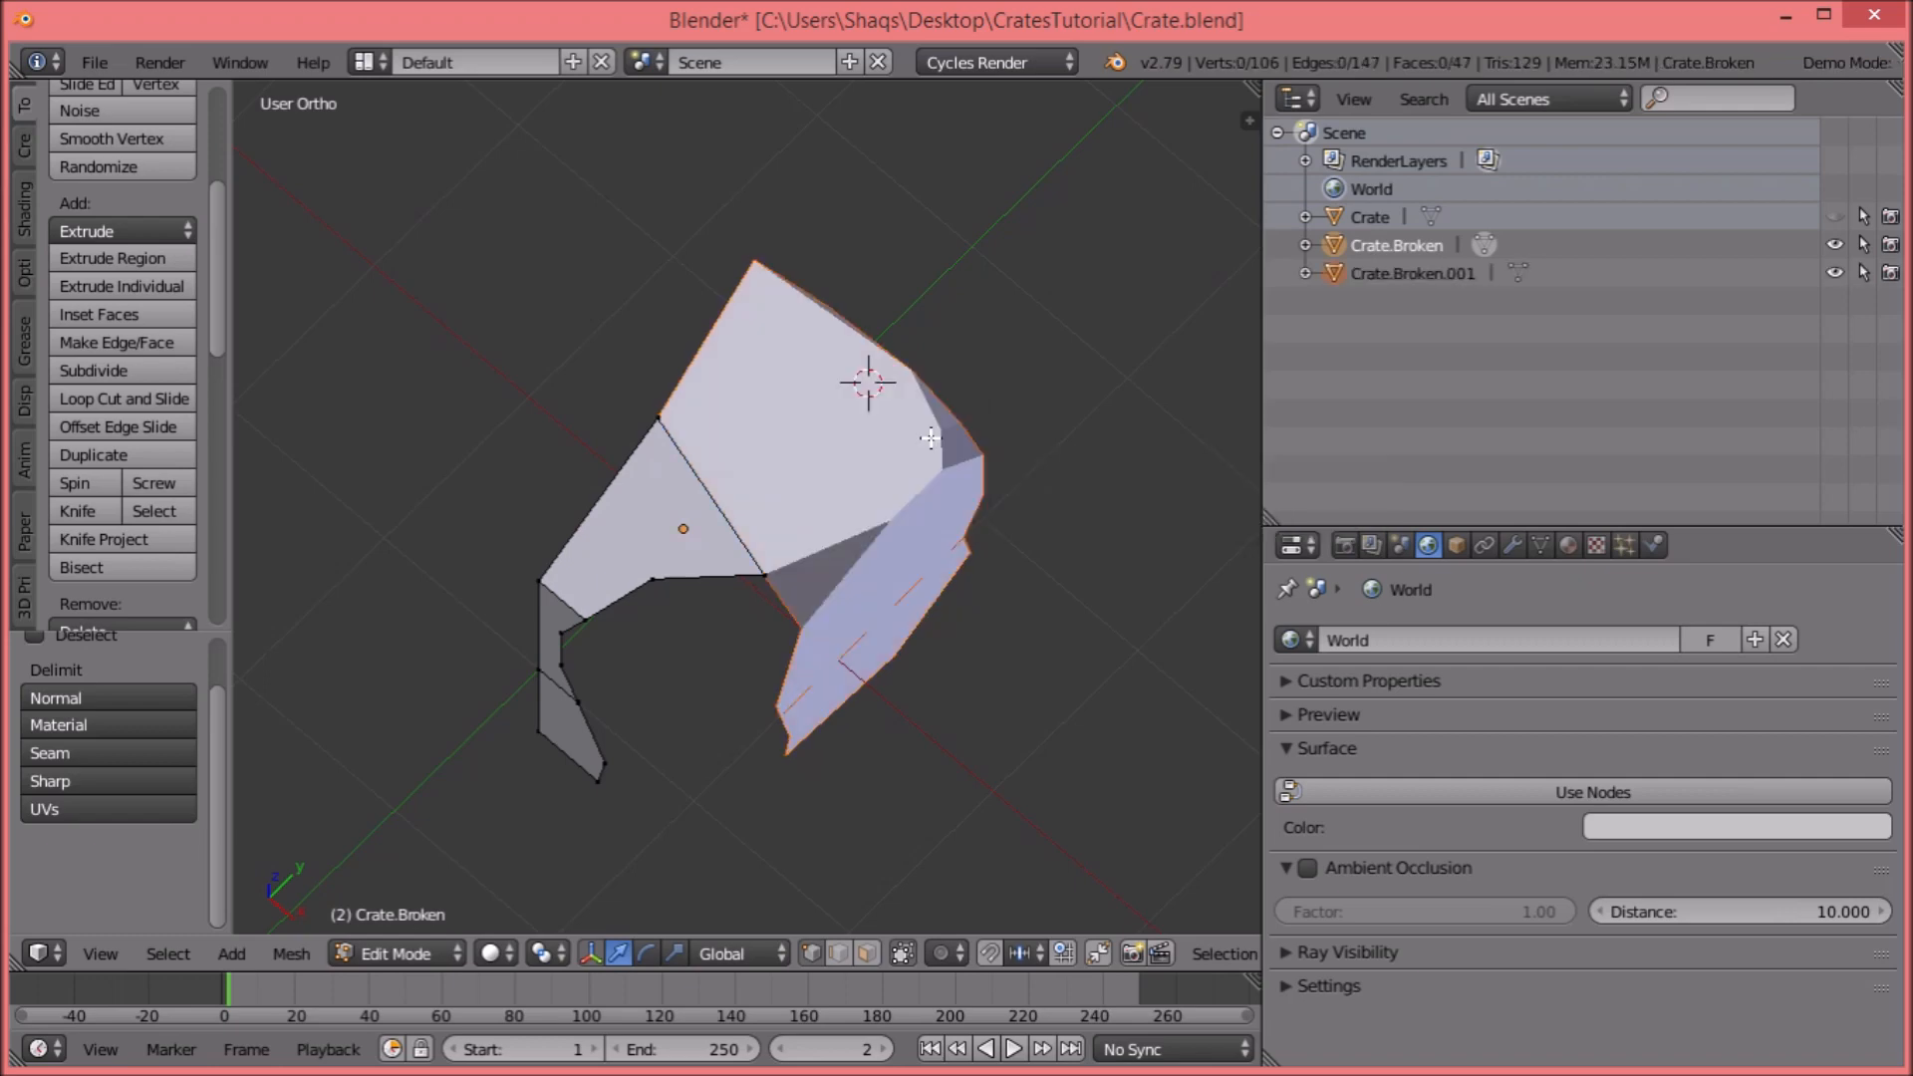
key(a)
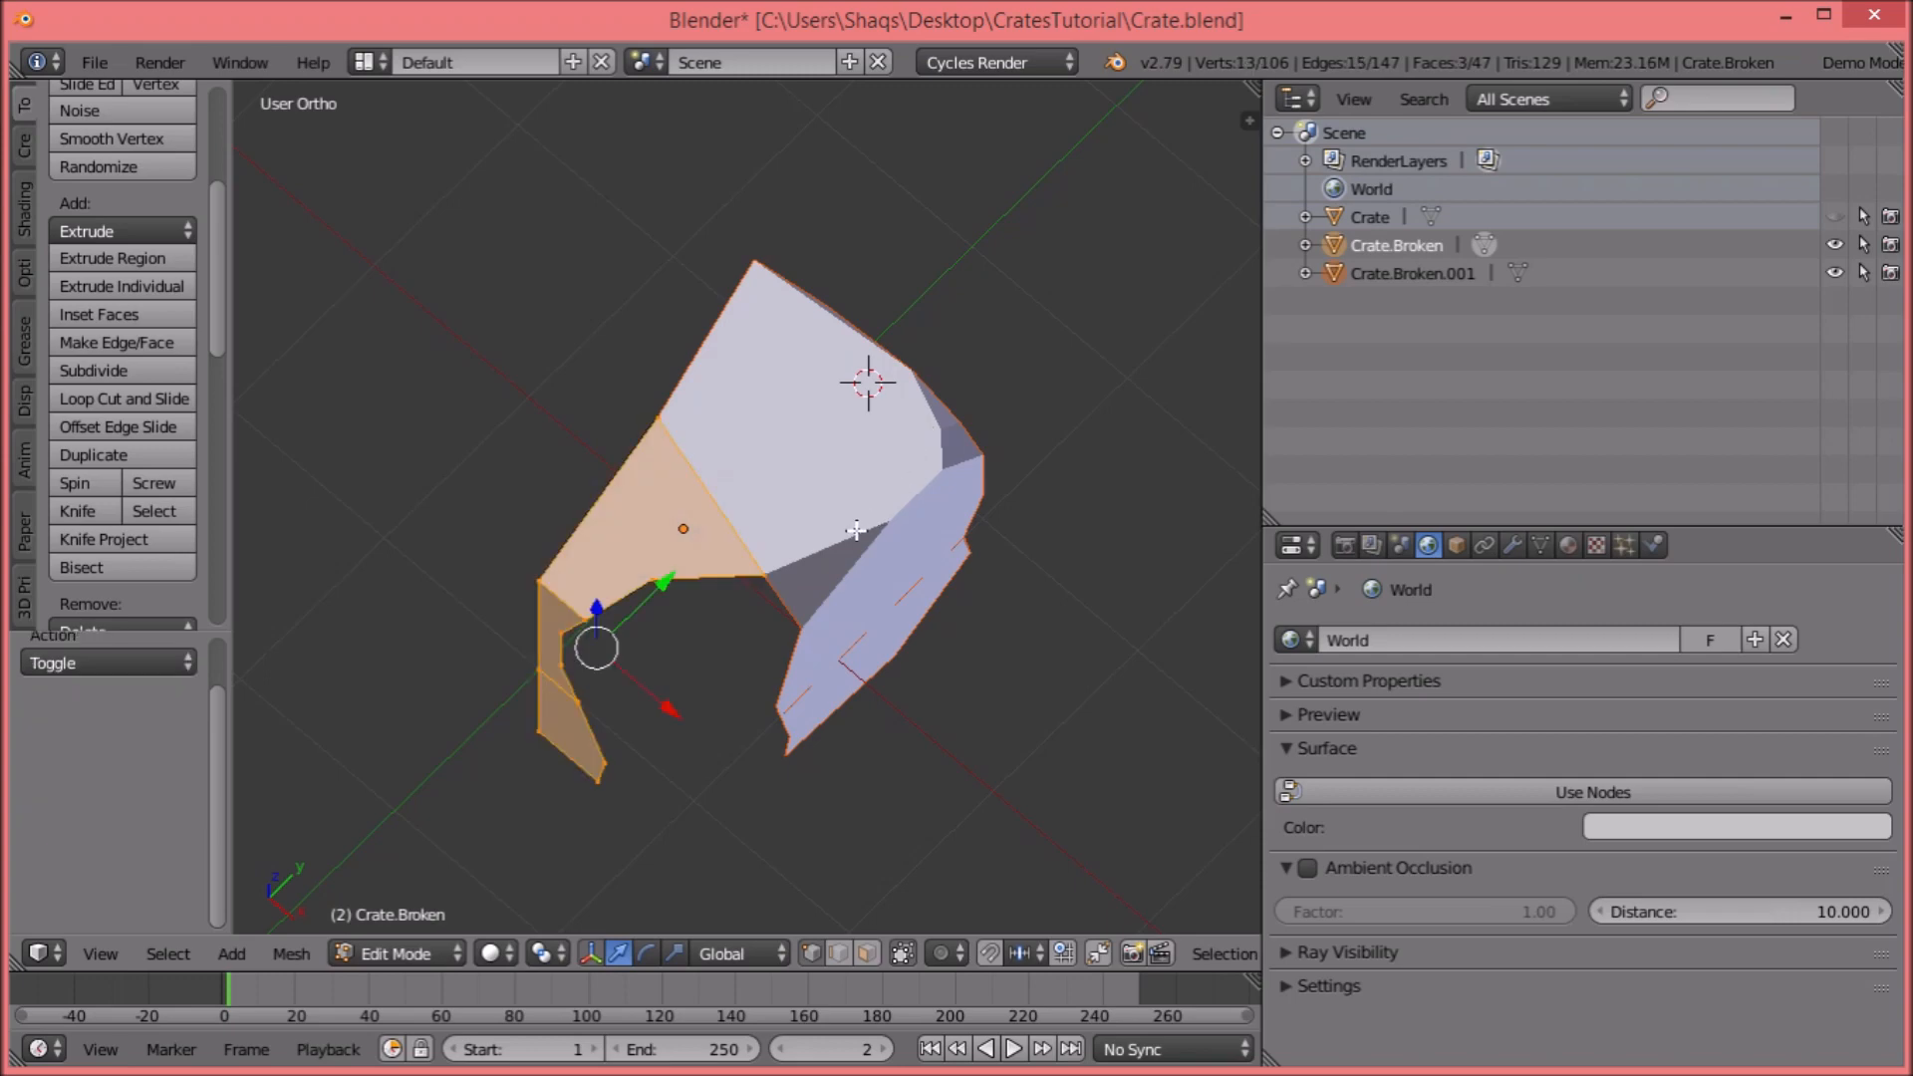
key(p)
click(683, 528)
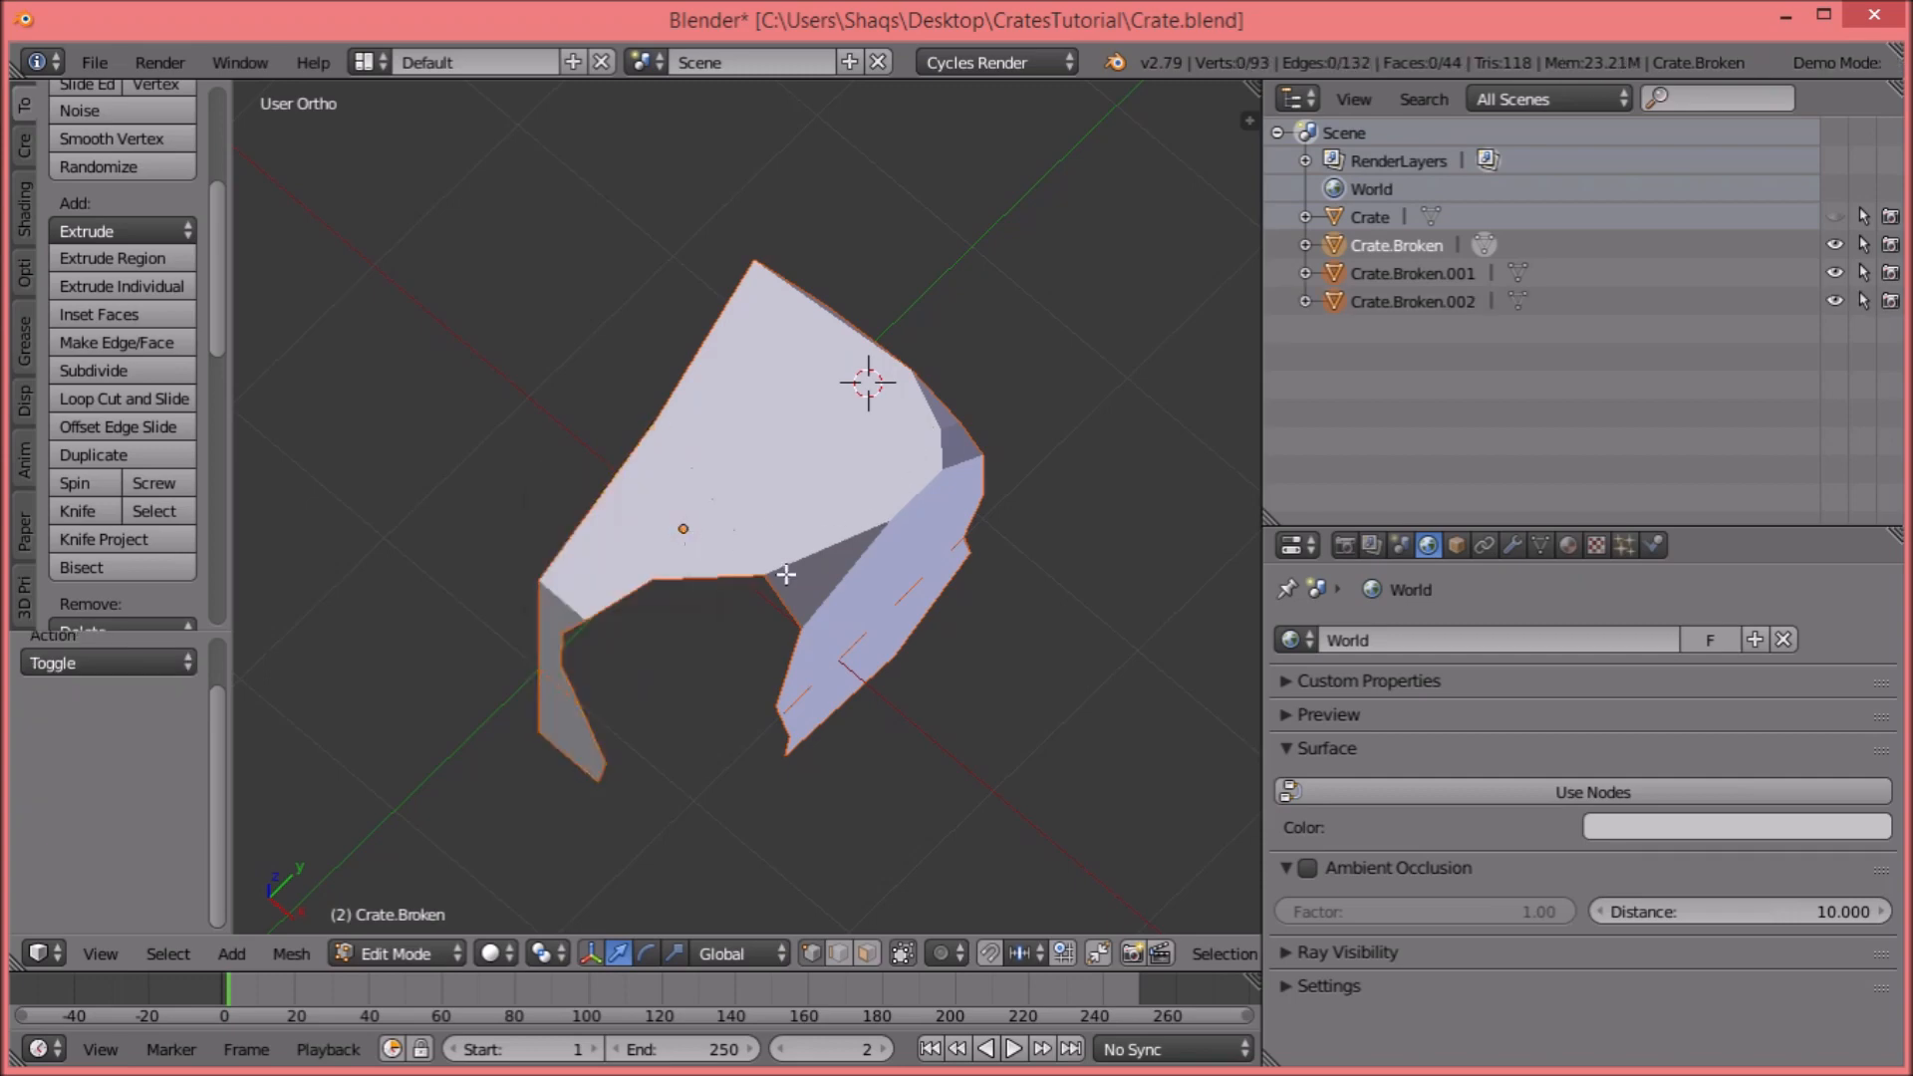
Reveal the hidden crate geometry and hide the separated objects Crate.Broken.001 and Crate.Broken.002.
key(alt+h)
key(a)
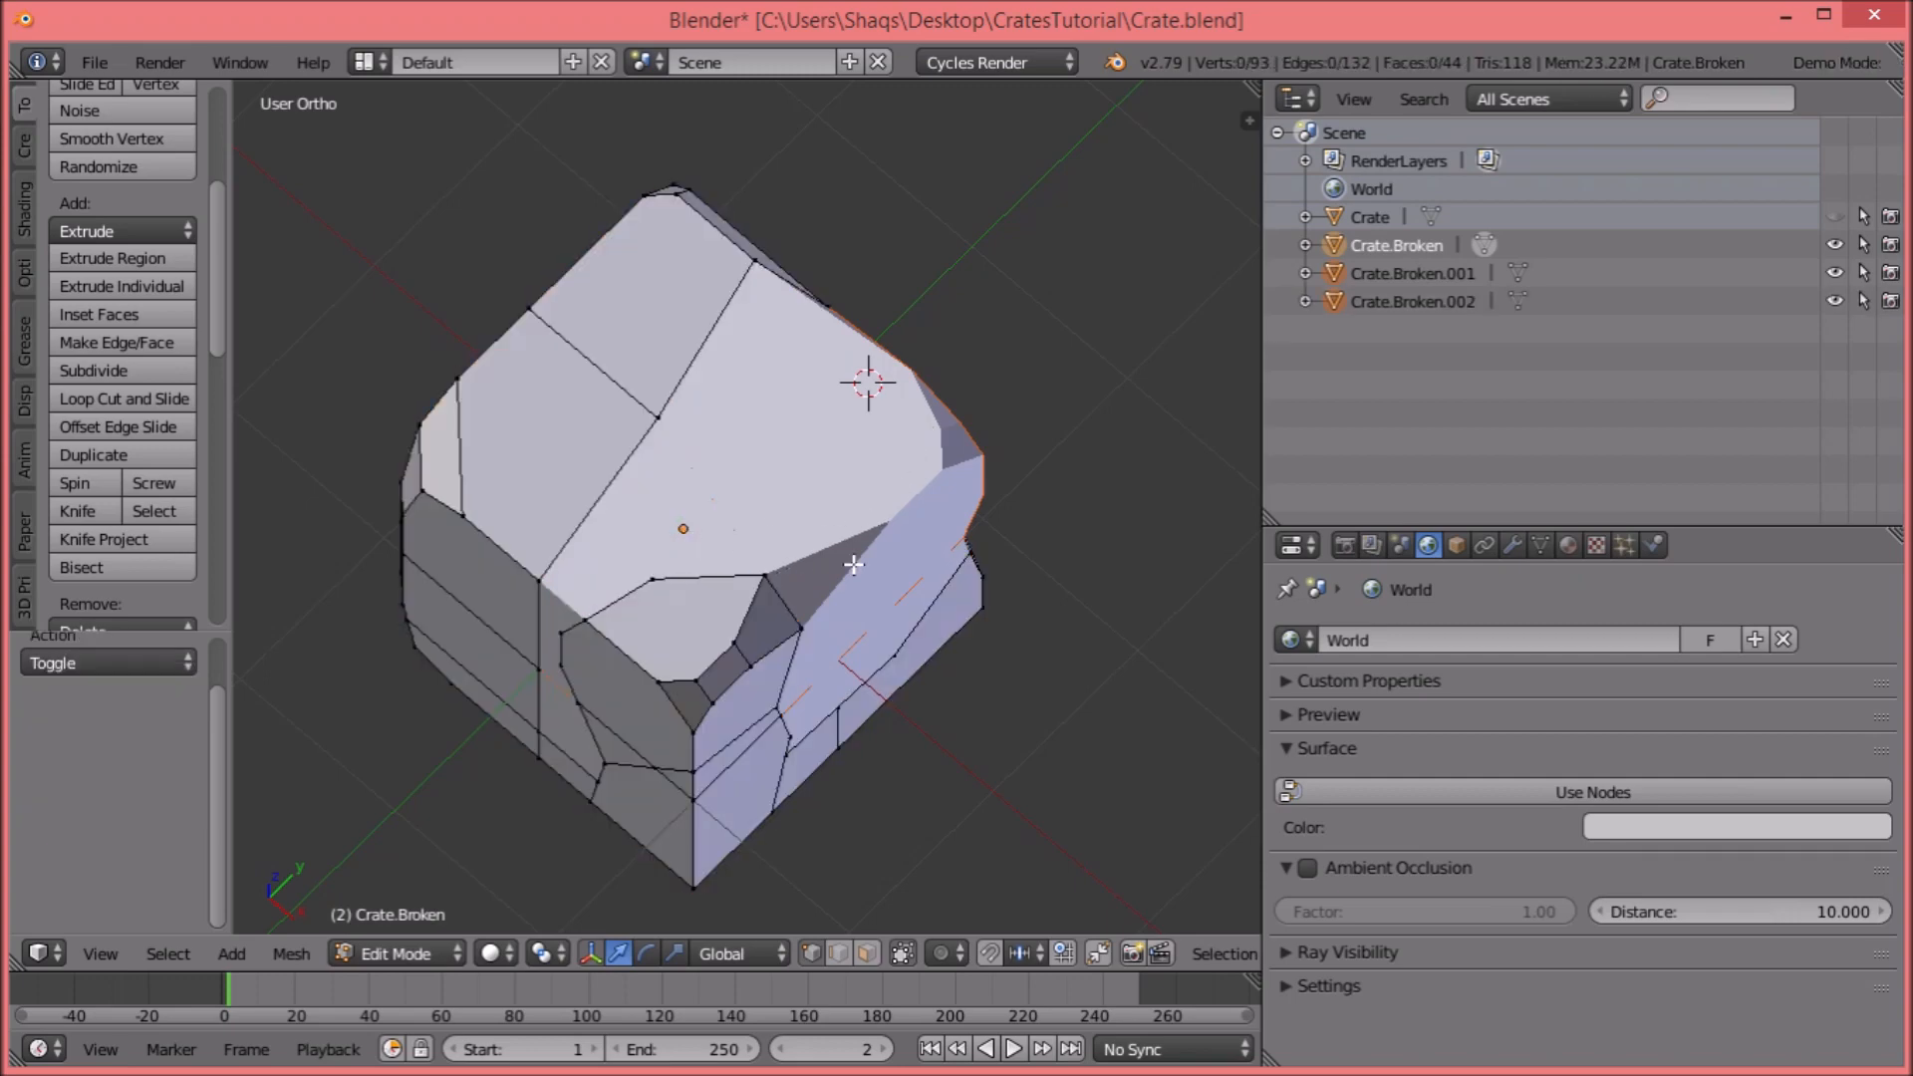
click(1833, 271)
click(1839, 292)
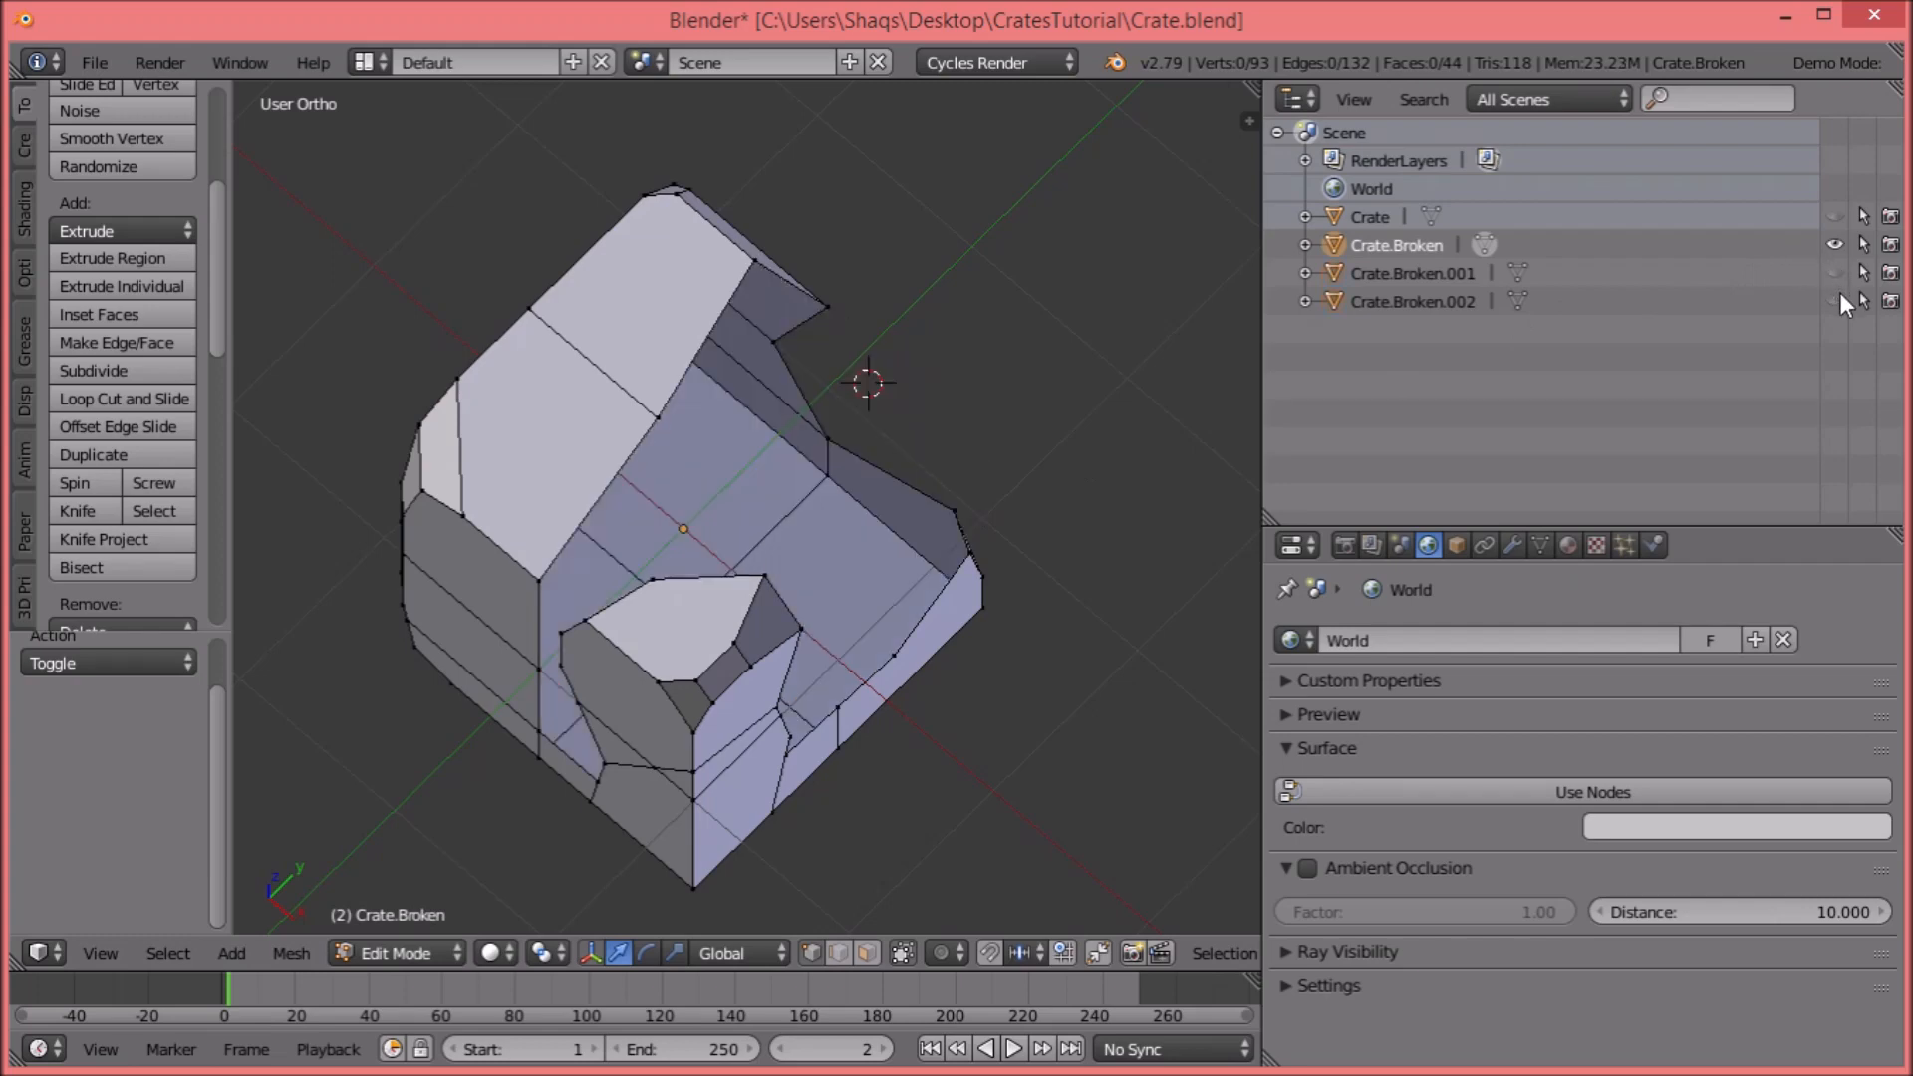
Separate the linked upper rear corner piece into its own object and hide that object.
middle_drag(804, 430, 703, 348)
right_click(703, 348)
alt+right_click(704, 348)
alt+right_click(710, 347)
click(1012, 398)
right_click(879, 216)
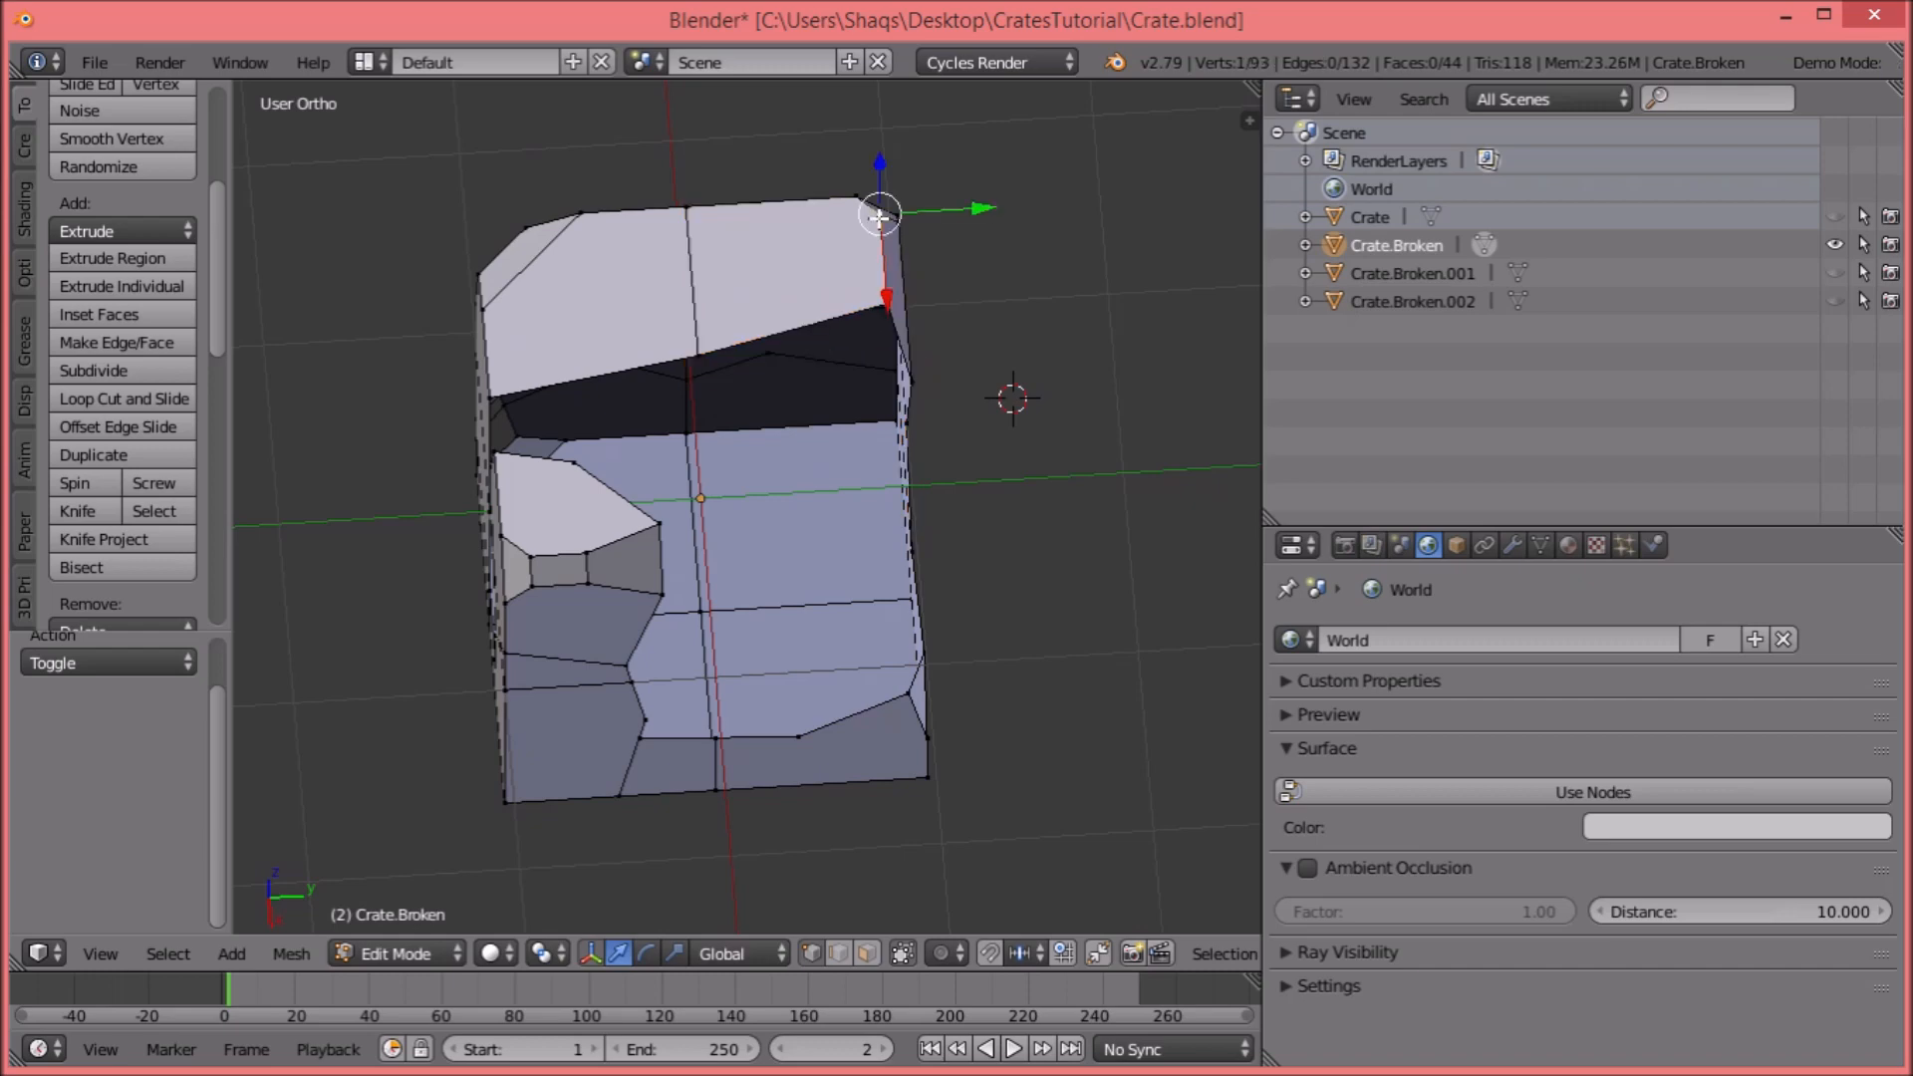
key(l)
middle_drag(1083, 375, 568, 282)
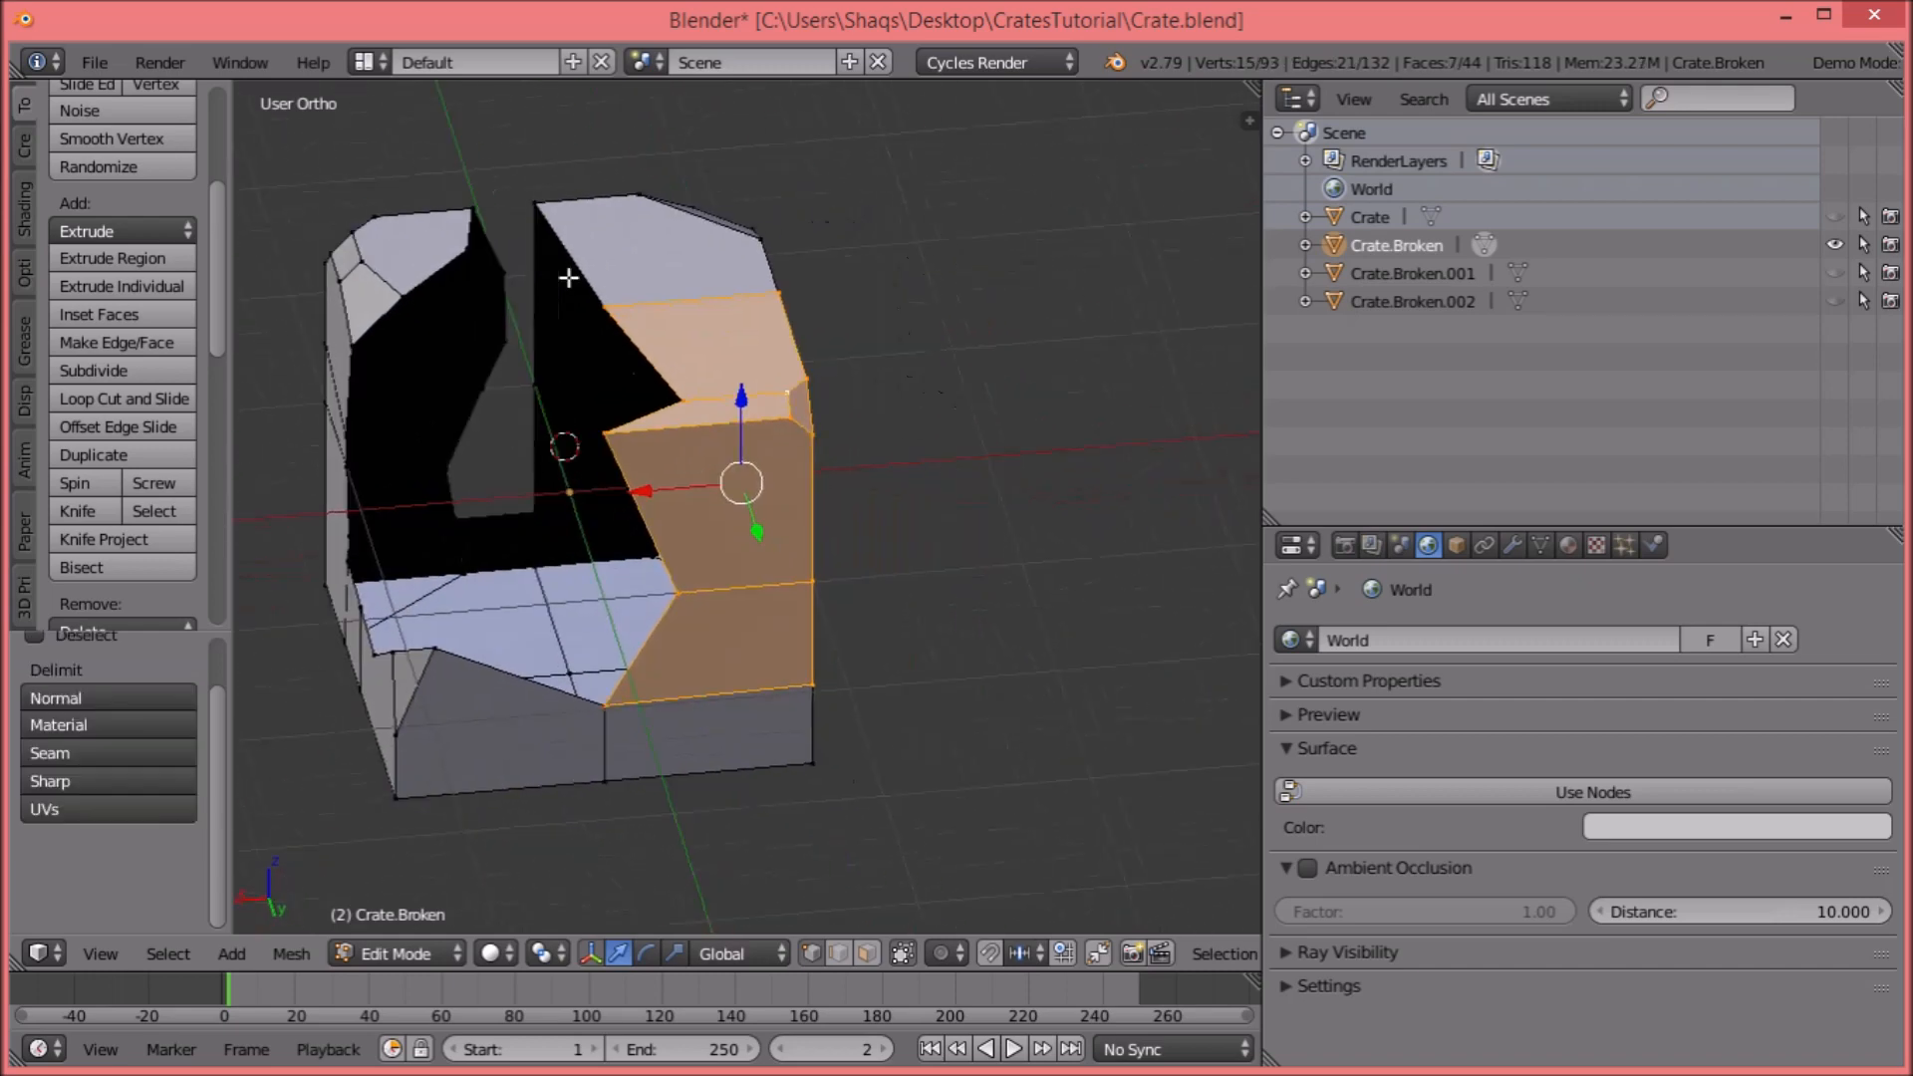
key(p)
click(767, 259)
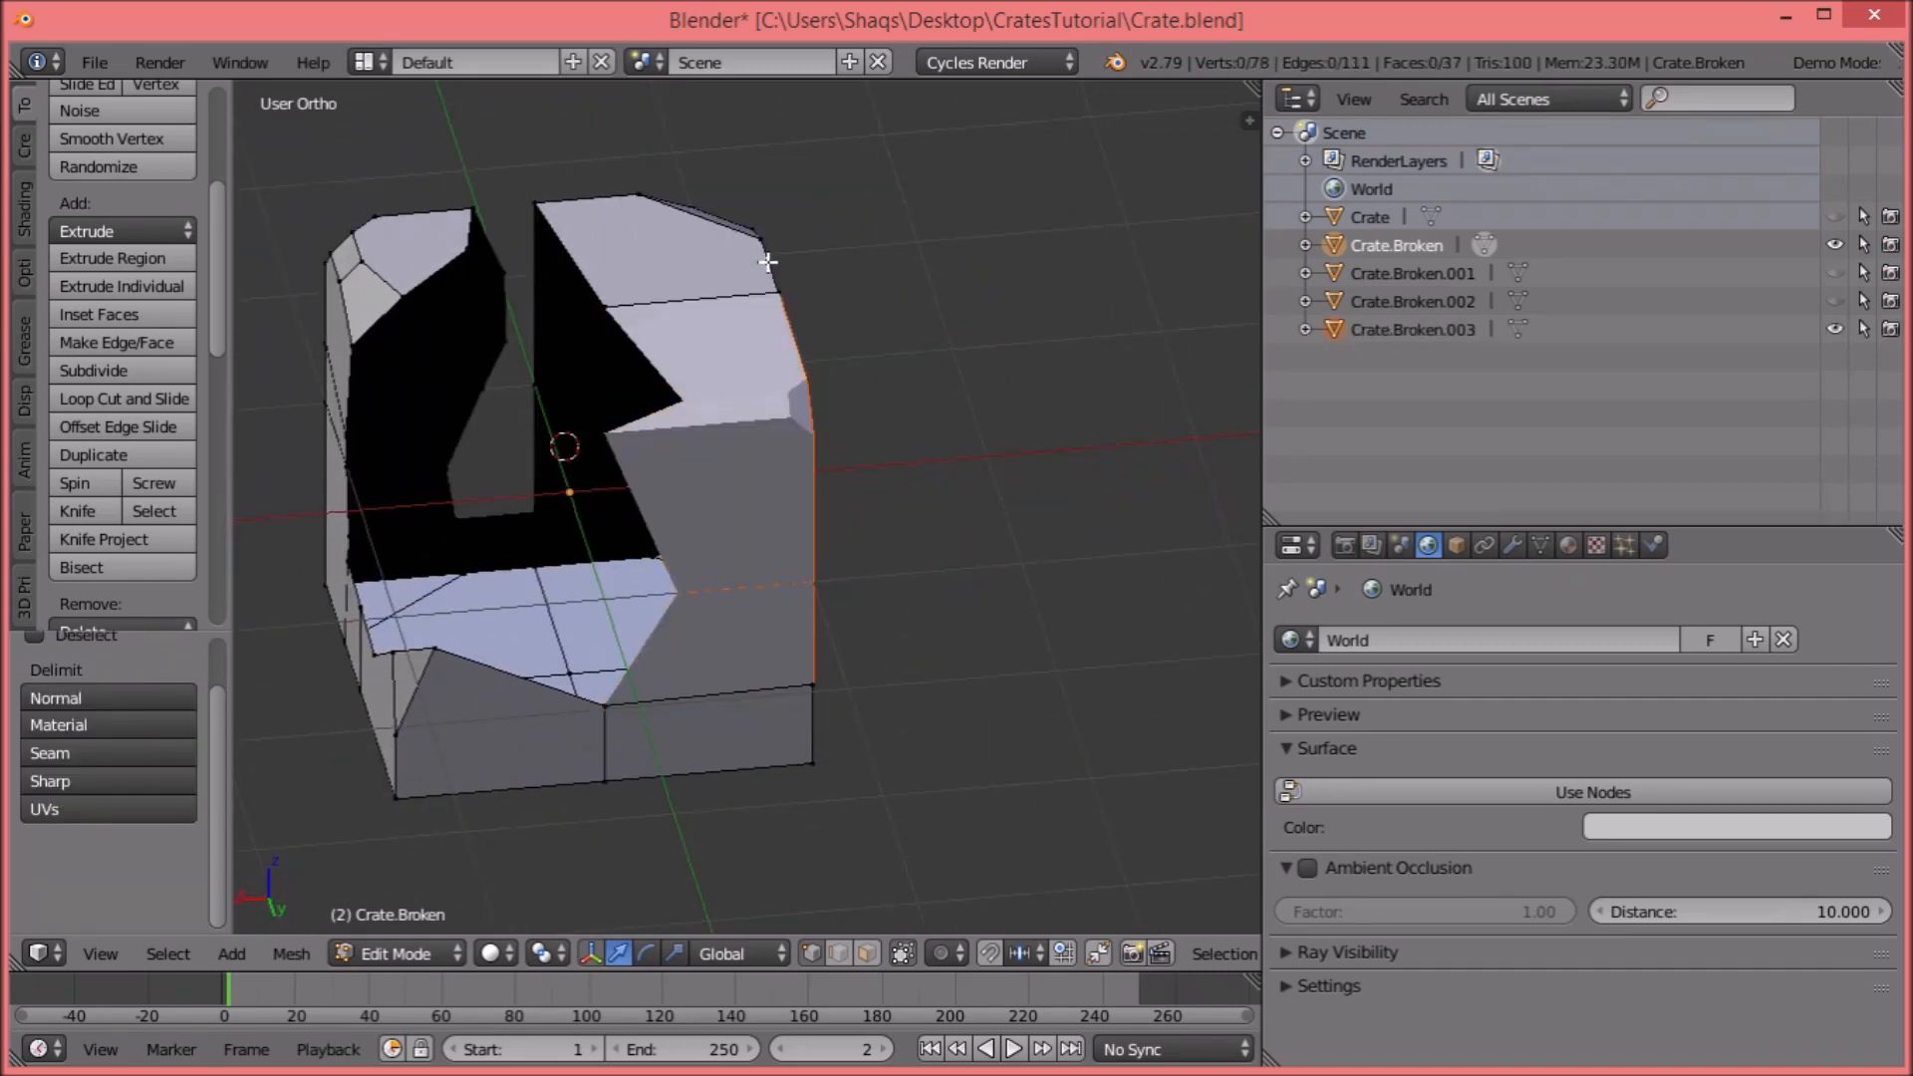
click(1834, 328)
Separate the remaining linked top piece on the -X side into its own object.
right_click(740, 200)
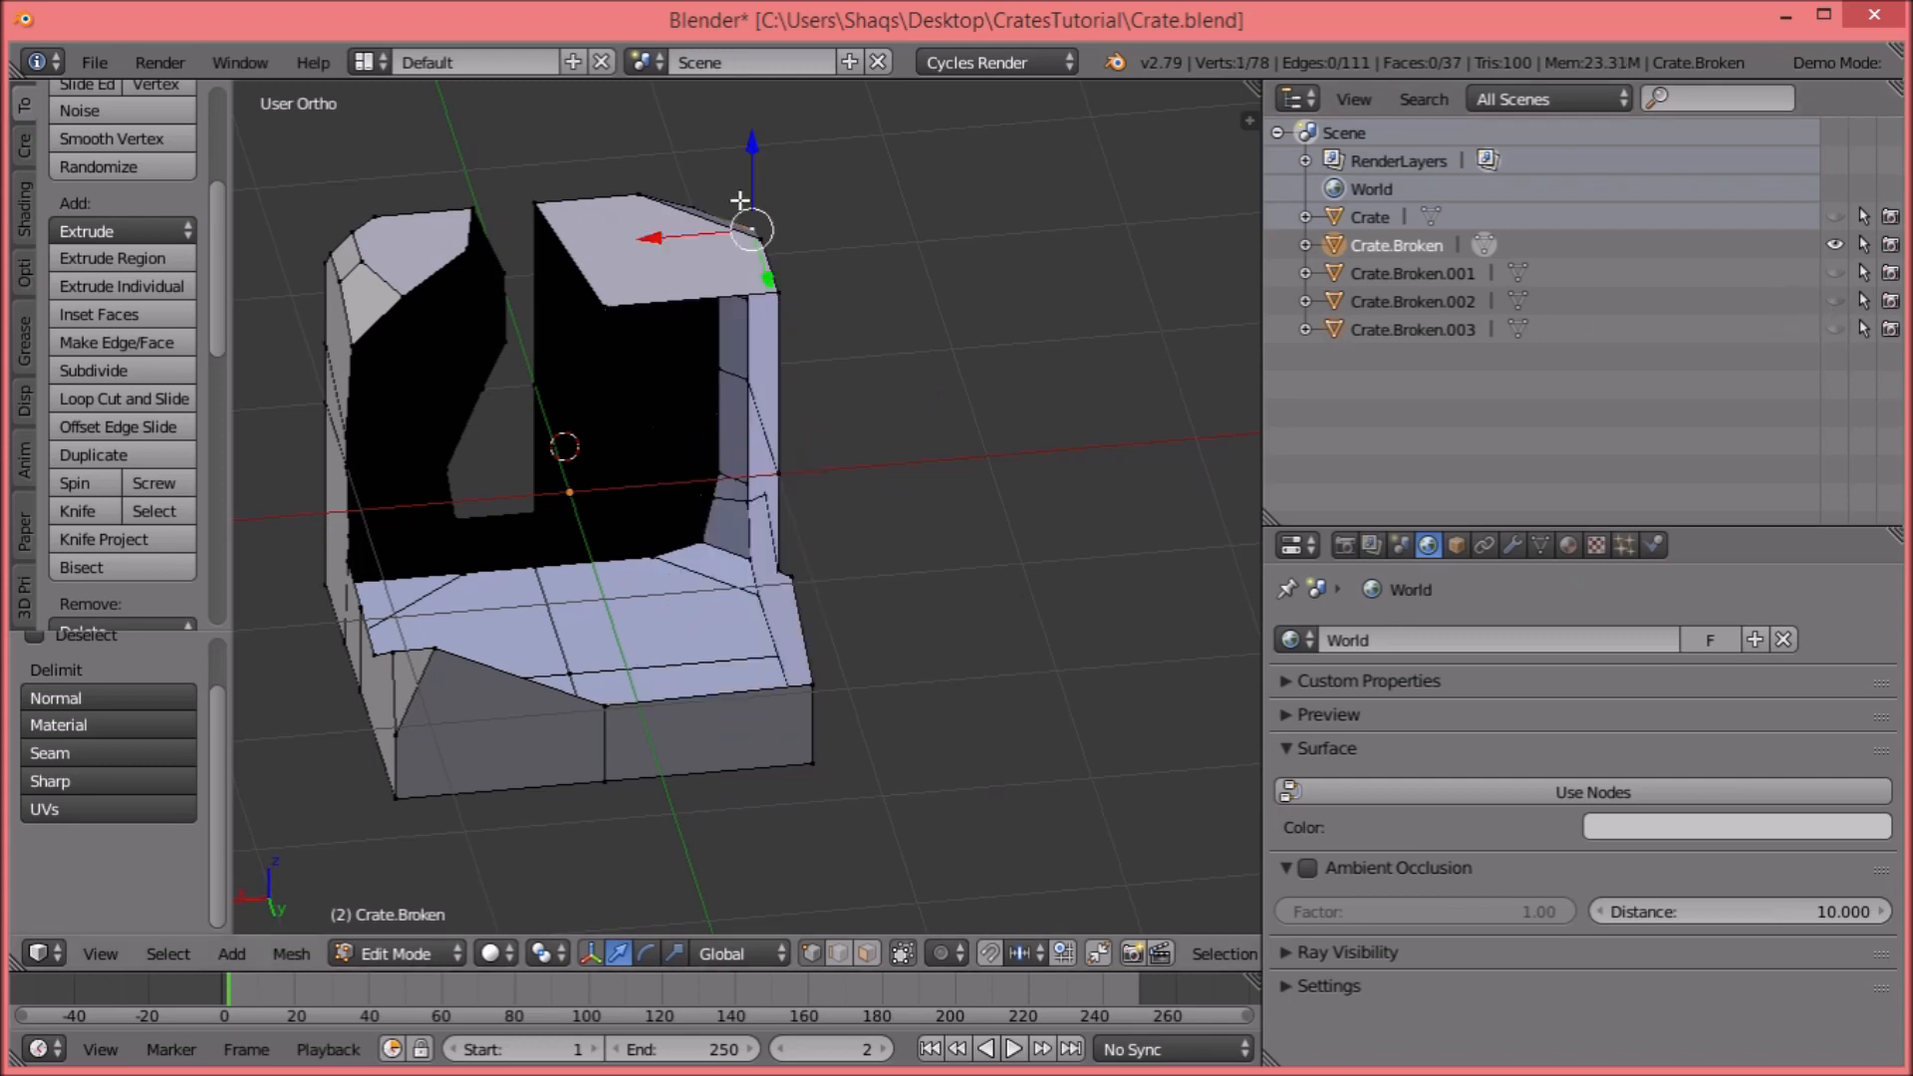
key(l)
key(p)
click(739, 201)
Select all linked geometry of the chipped upper front corner piece and separate it into its own object.
middle_drag(771, 324, 414, 415)
right_click(431, 394)
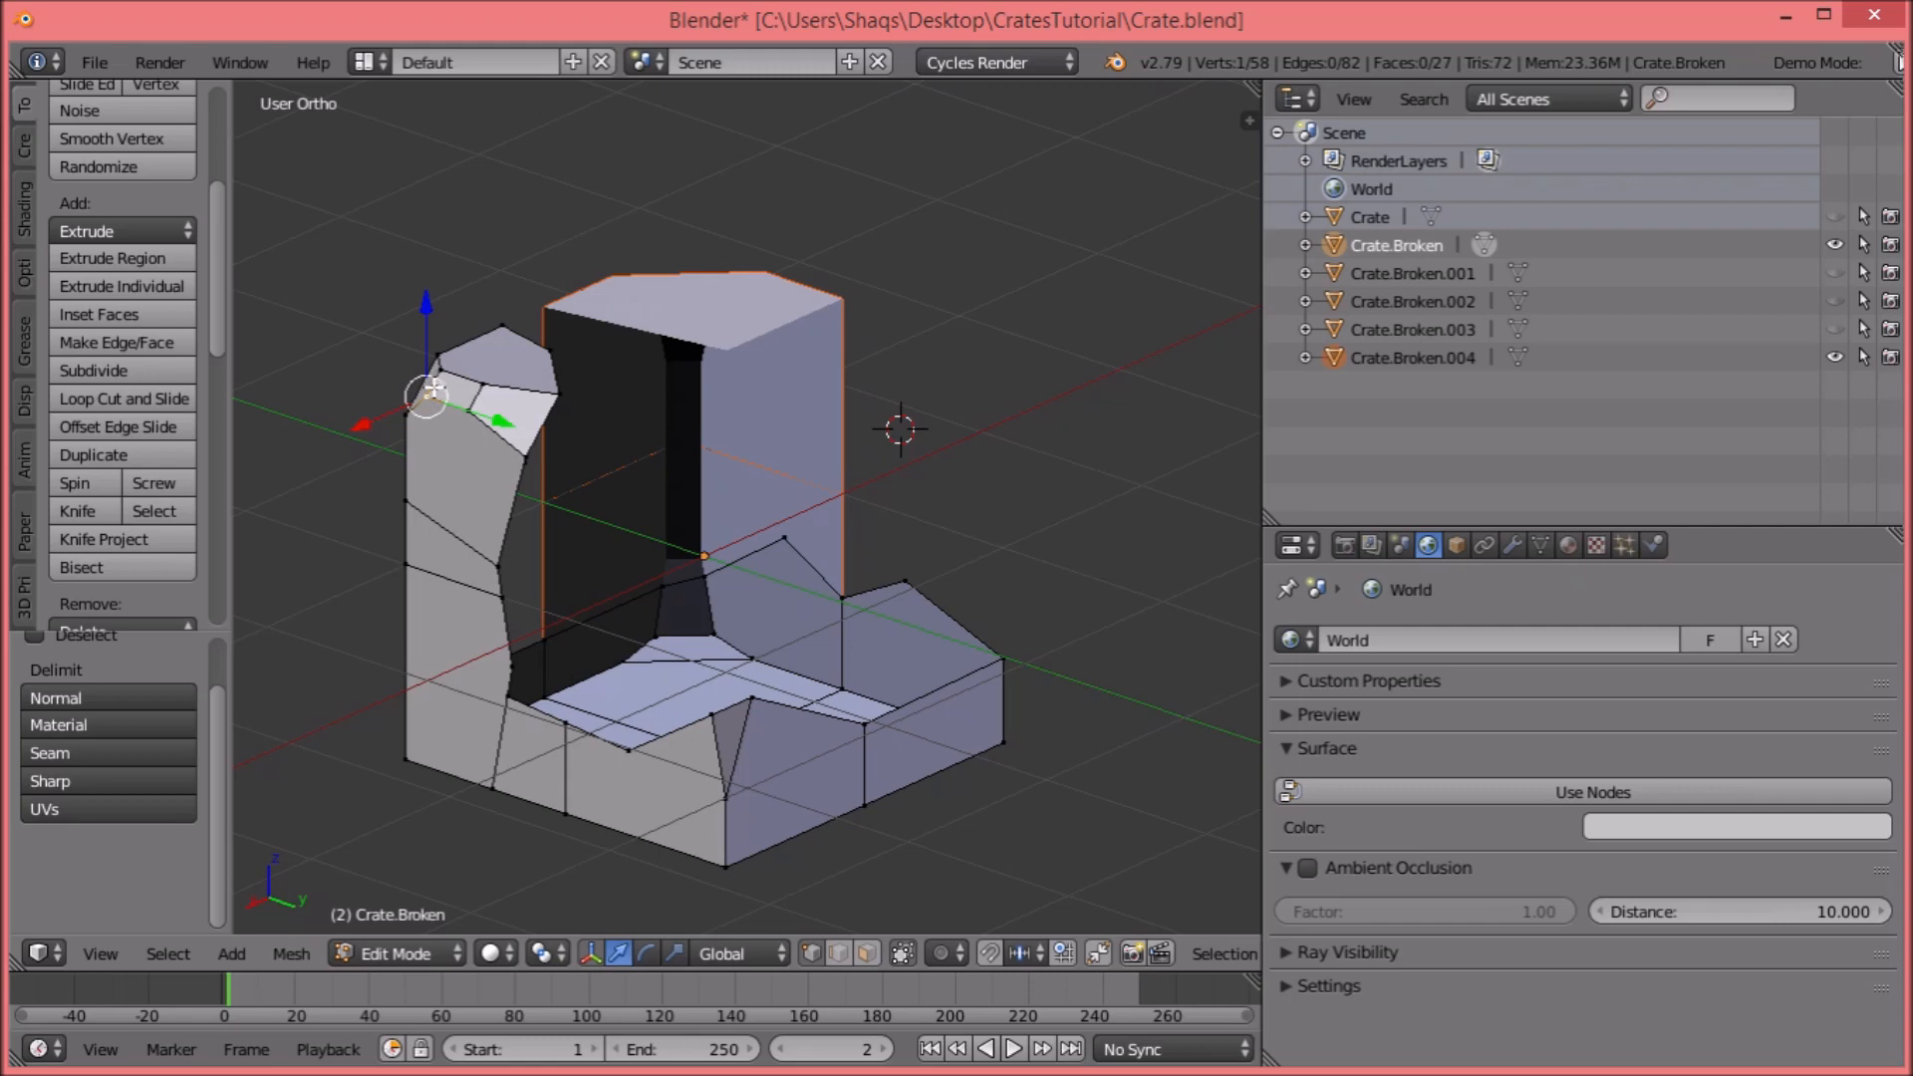
key(ctrl+l)
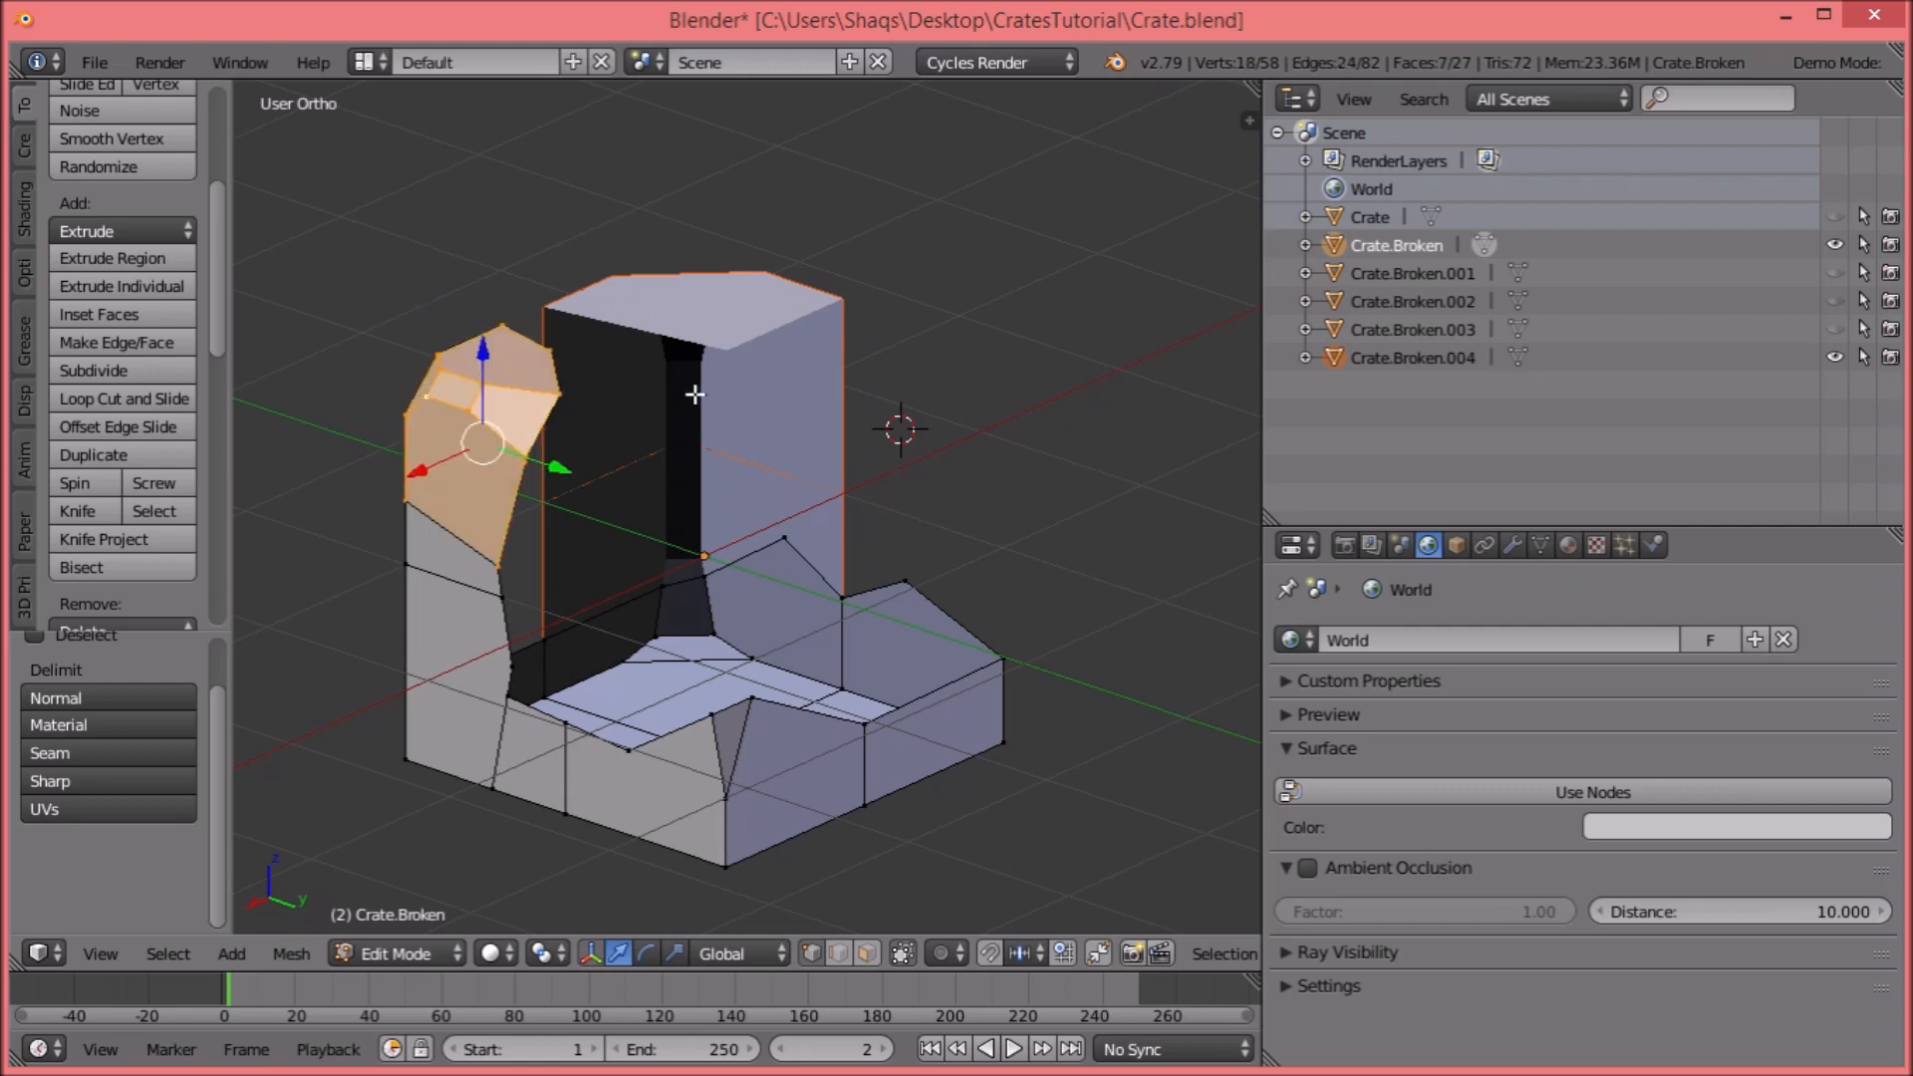
key(p)
click(696, 392)
key(a)
Separate the linked column piece beneath the chipped corner into its own object.
right_click(503, 588)
key(l)
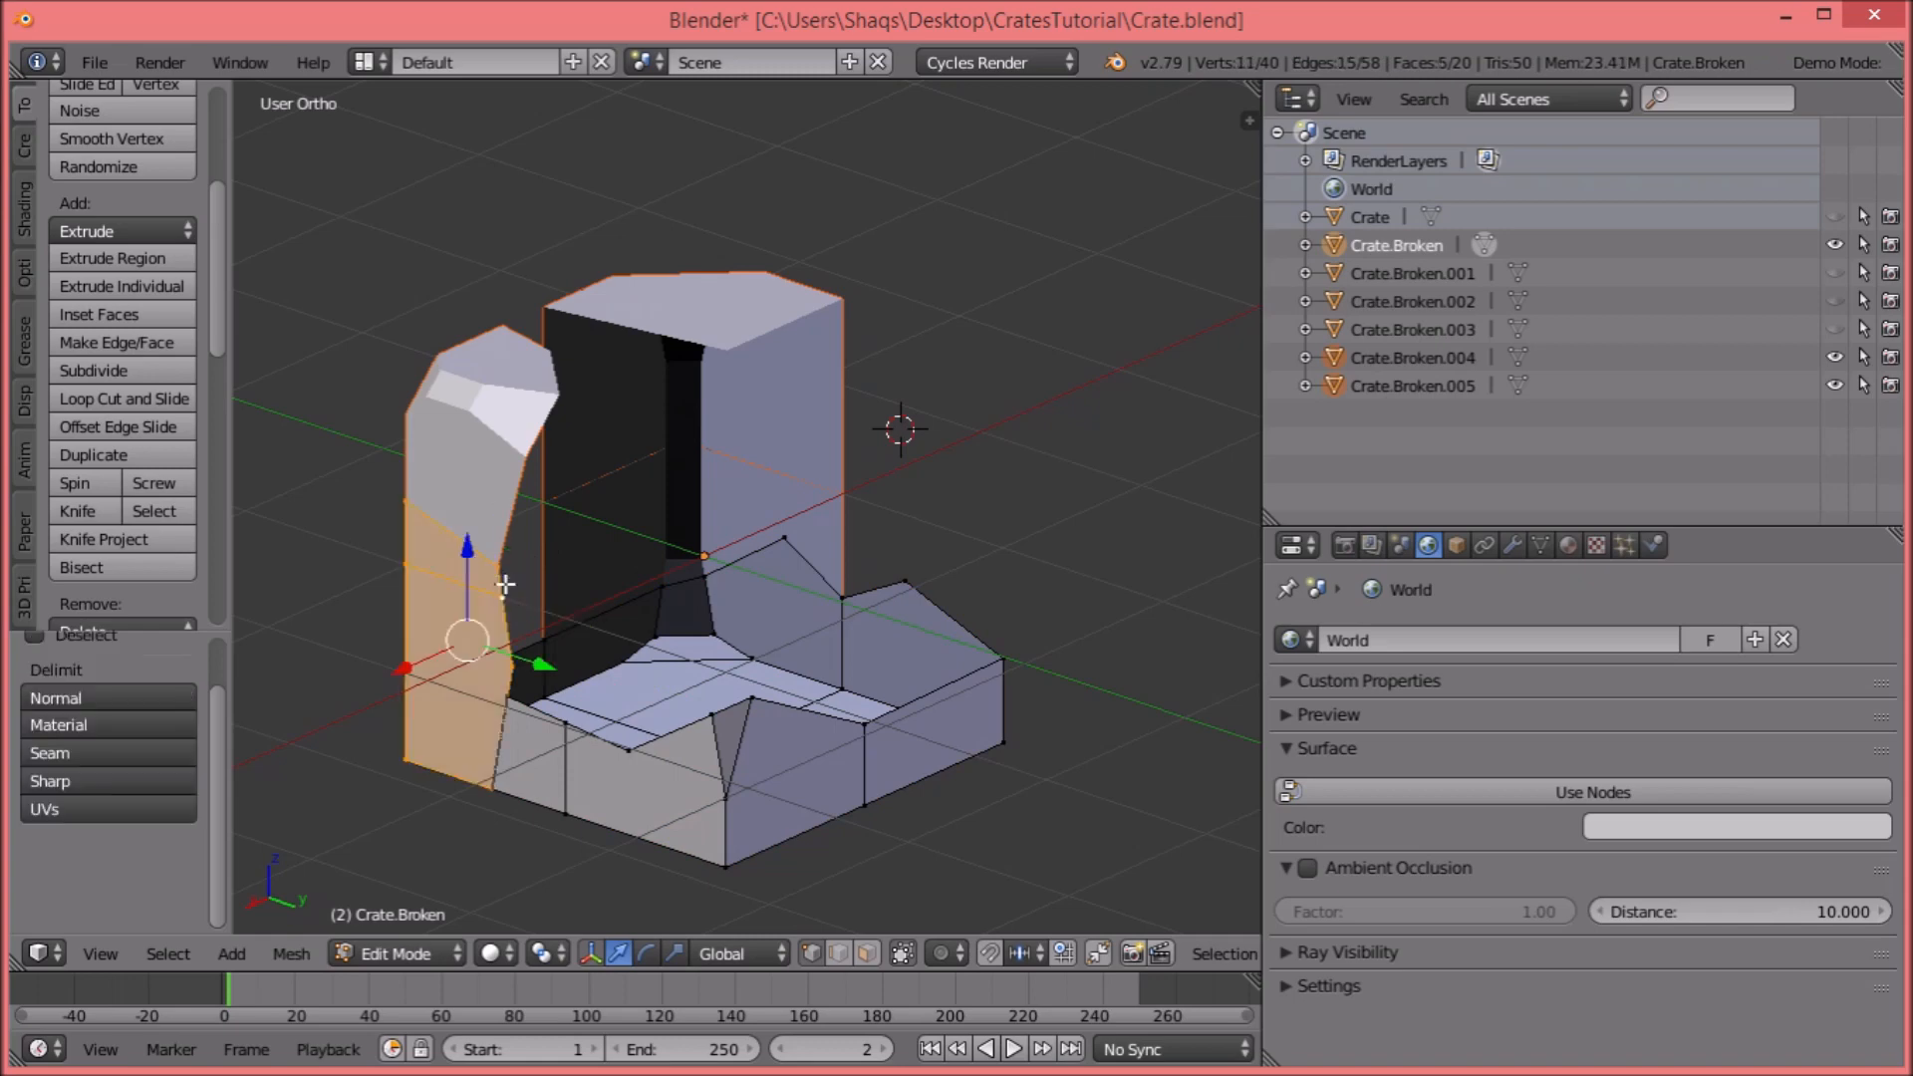
key(p)
click(505, 583)
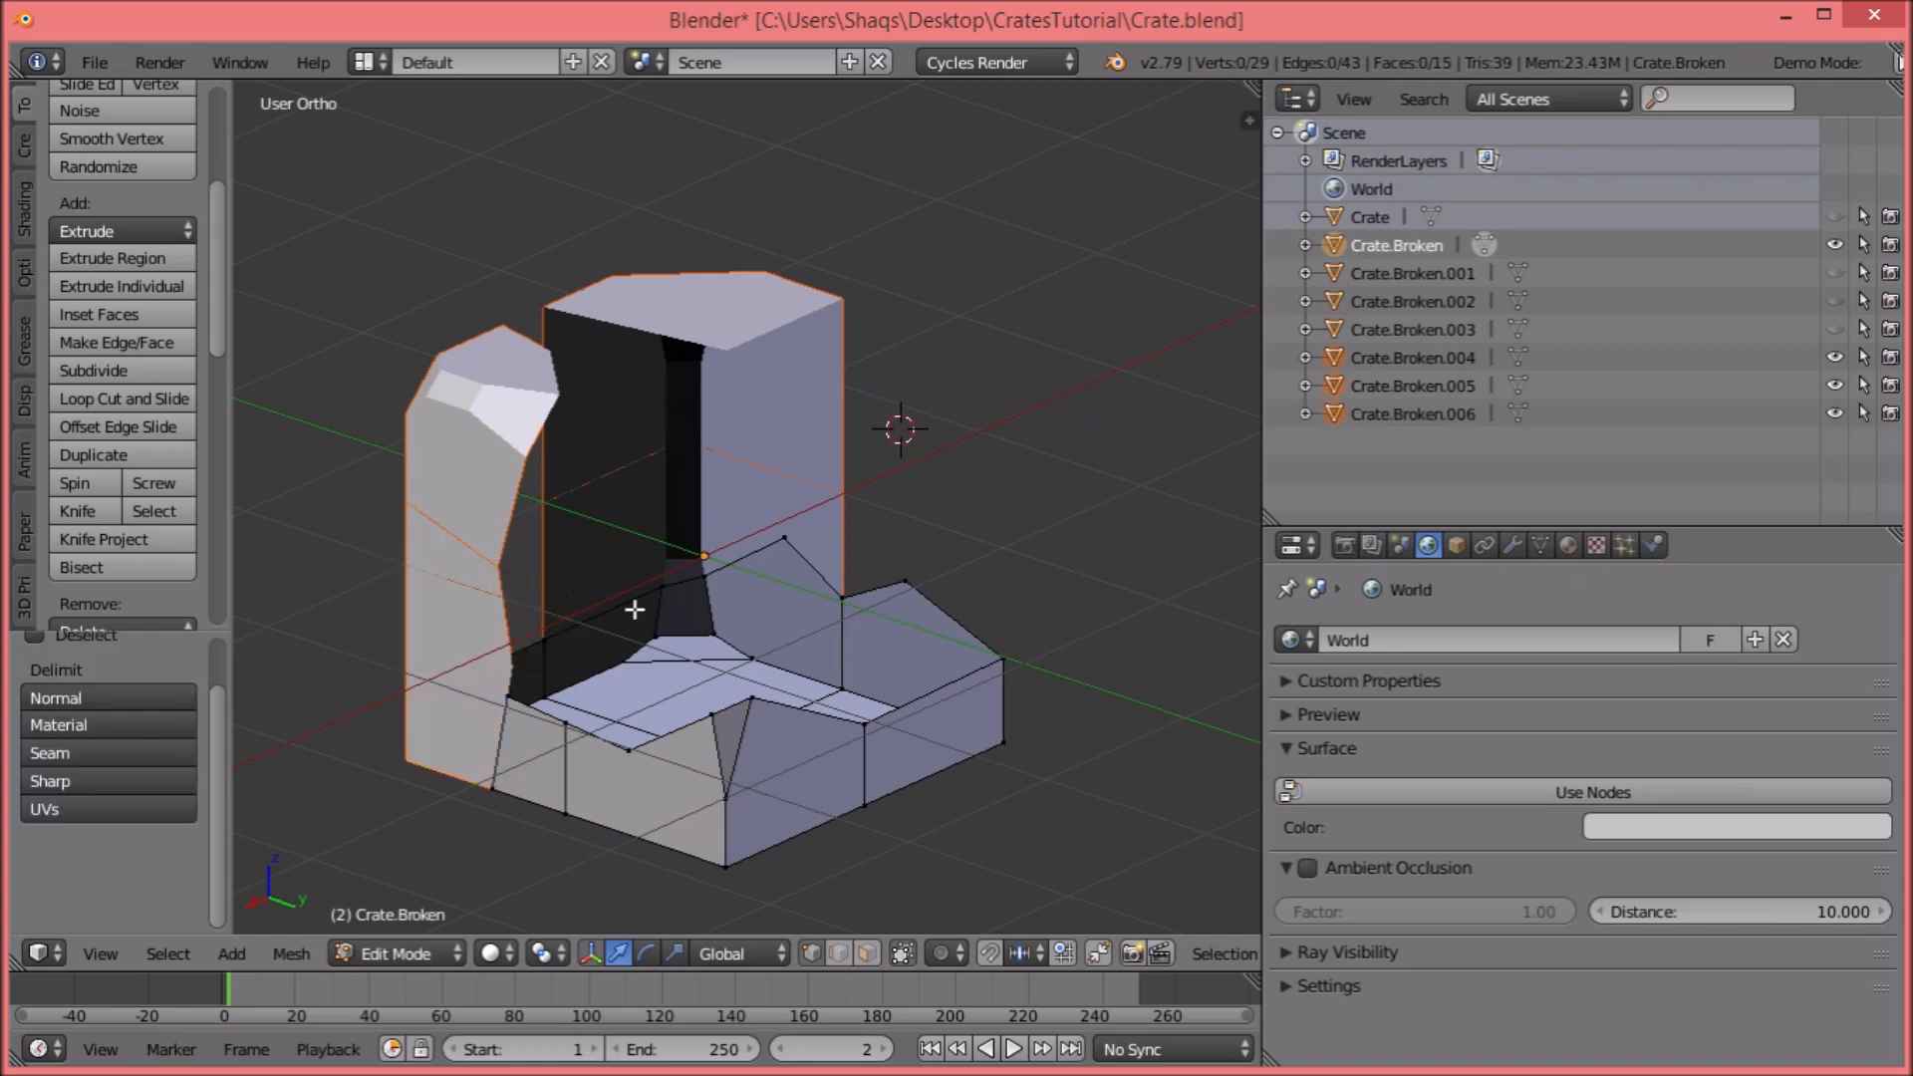
Select all geometry of the remaining base piece in edit mode.
key(a)
middle_drag(779, 672, 732, 528)
key(a)
key(Tab)
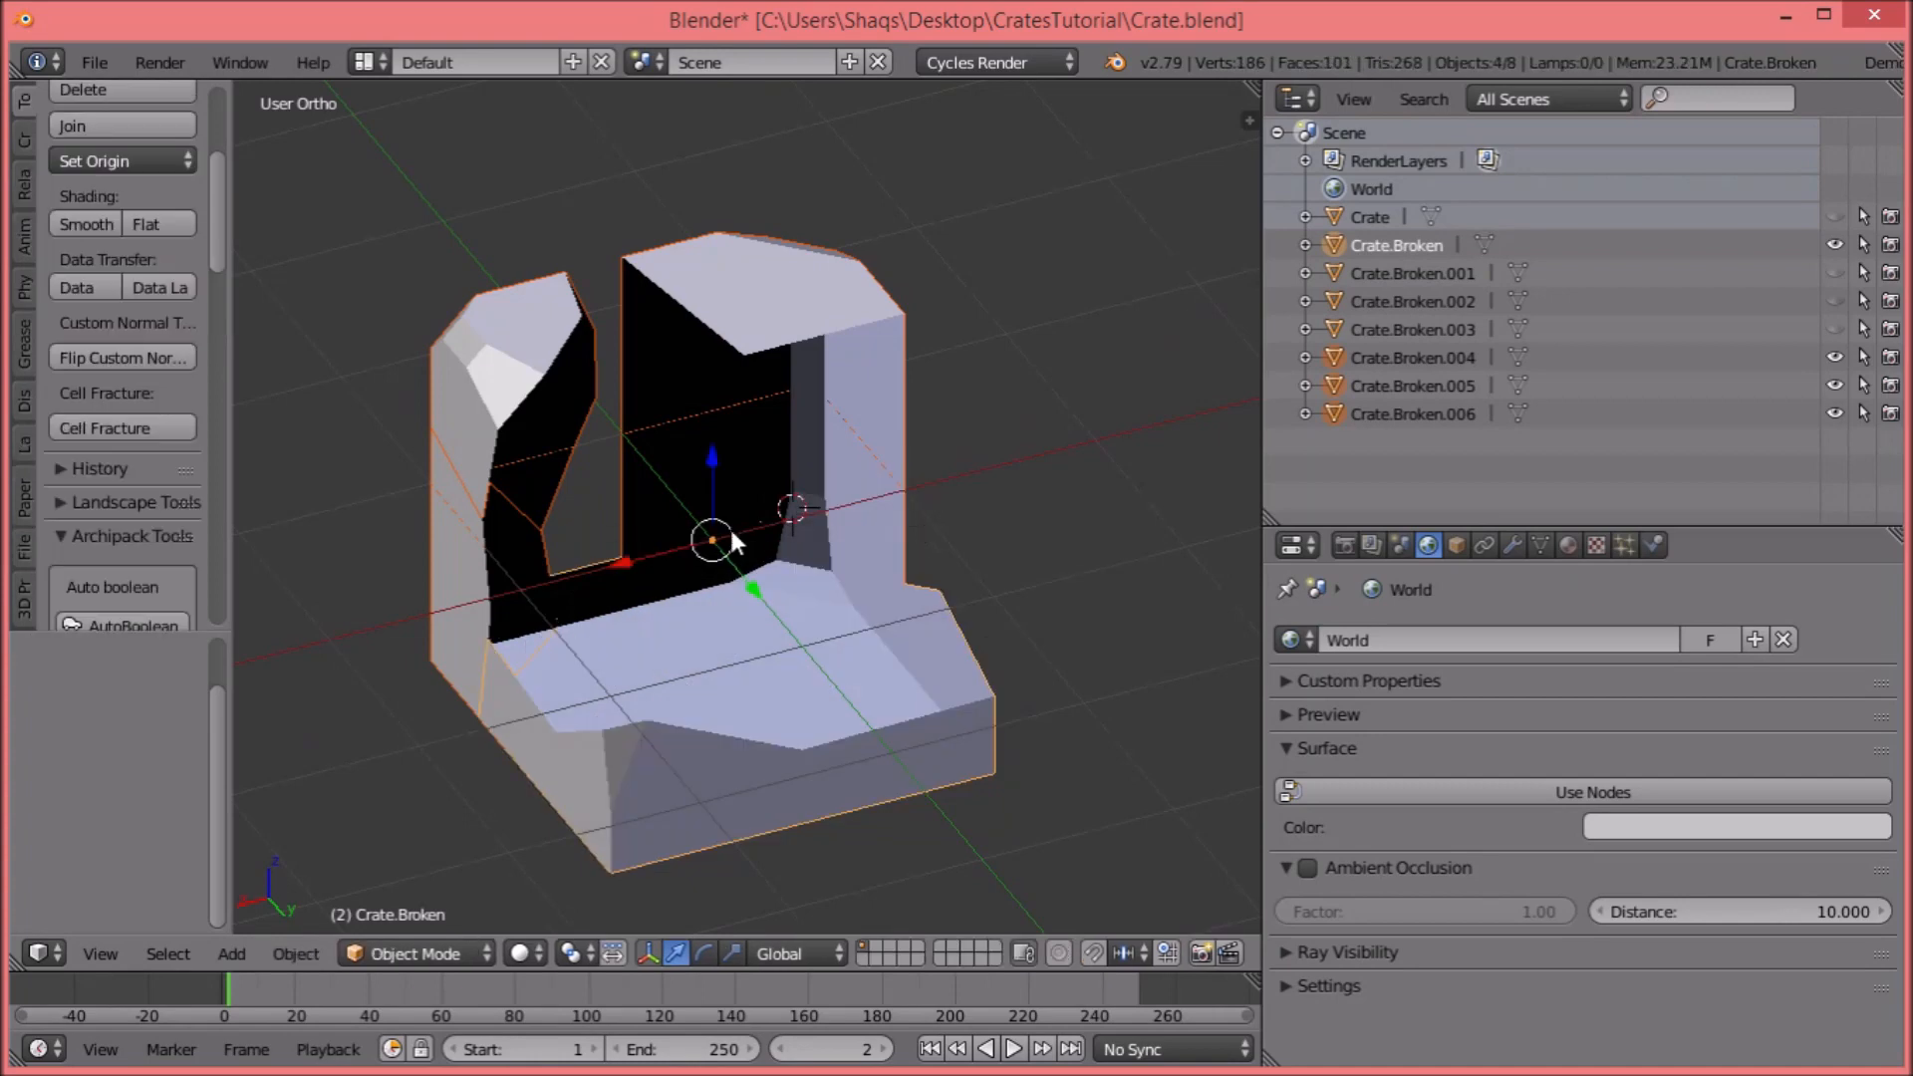
key(Tab)
click(1139, 680)
key(a)
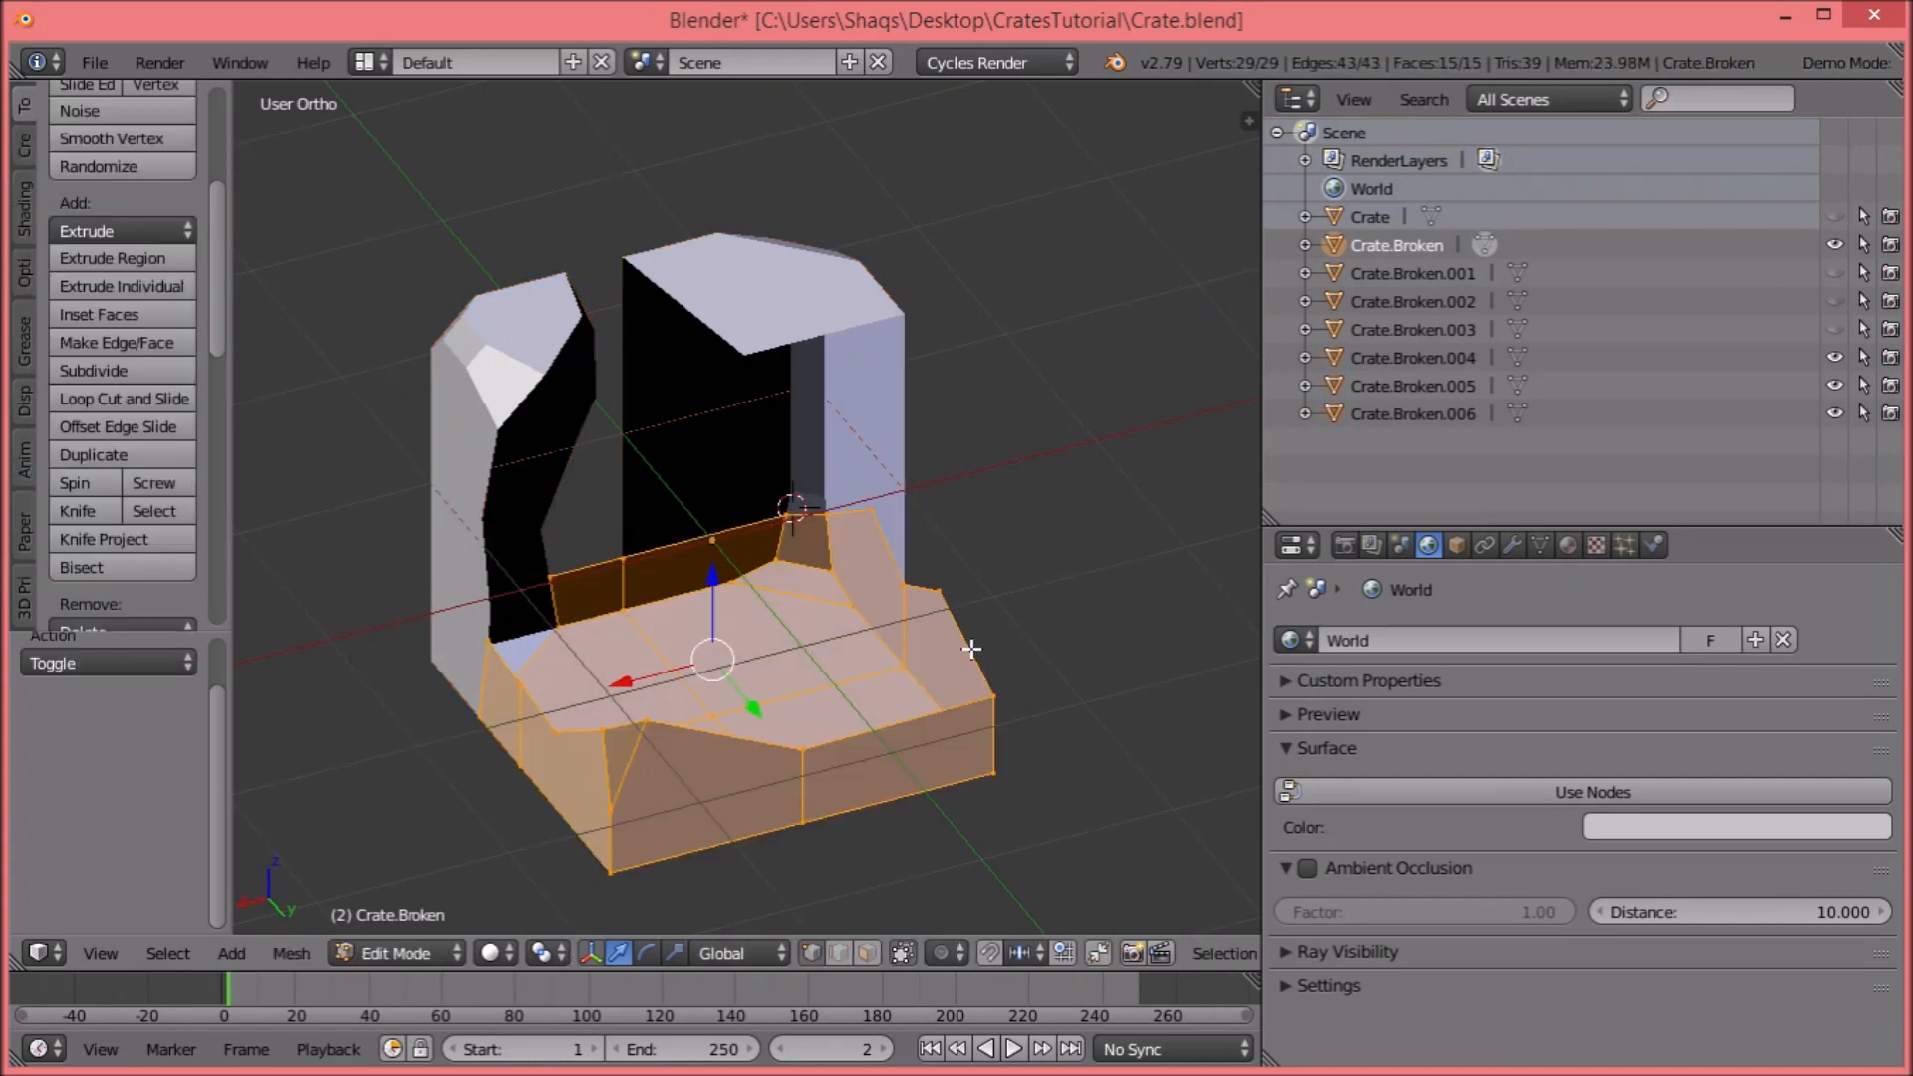
mouse_move(714, 580)
mouse_down()
mouse_move(720, 473)
mouse_move(727, 590)
mouse_up()
right_click(727, 590)
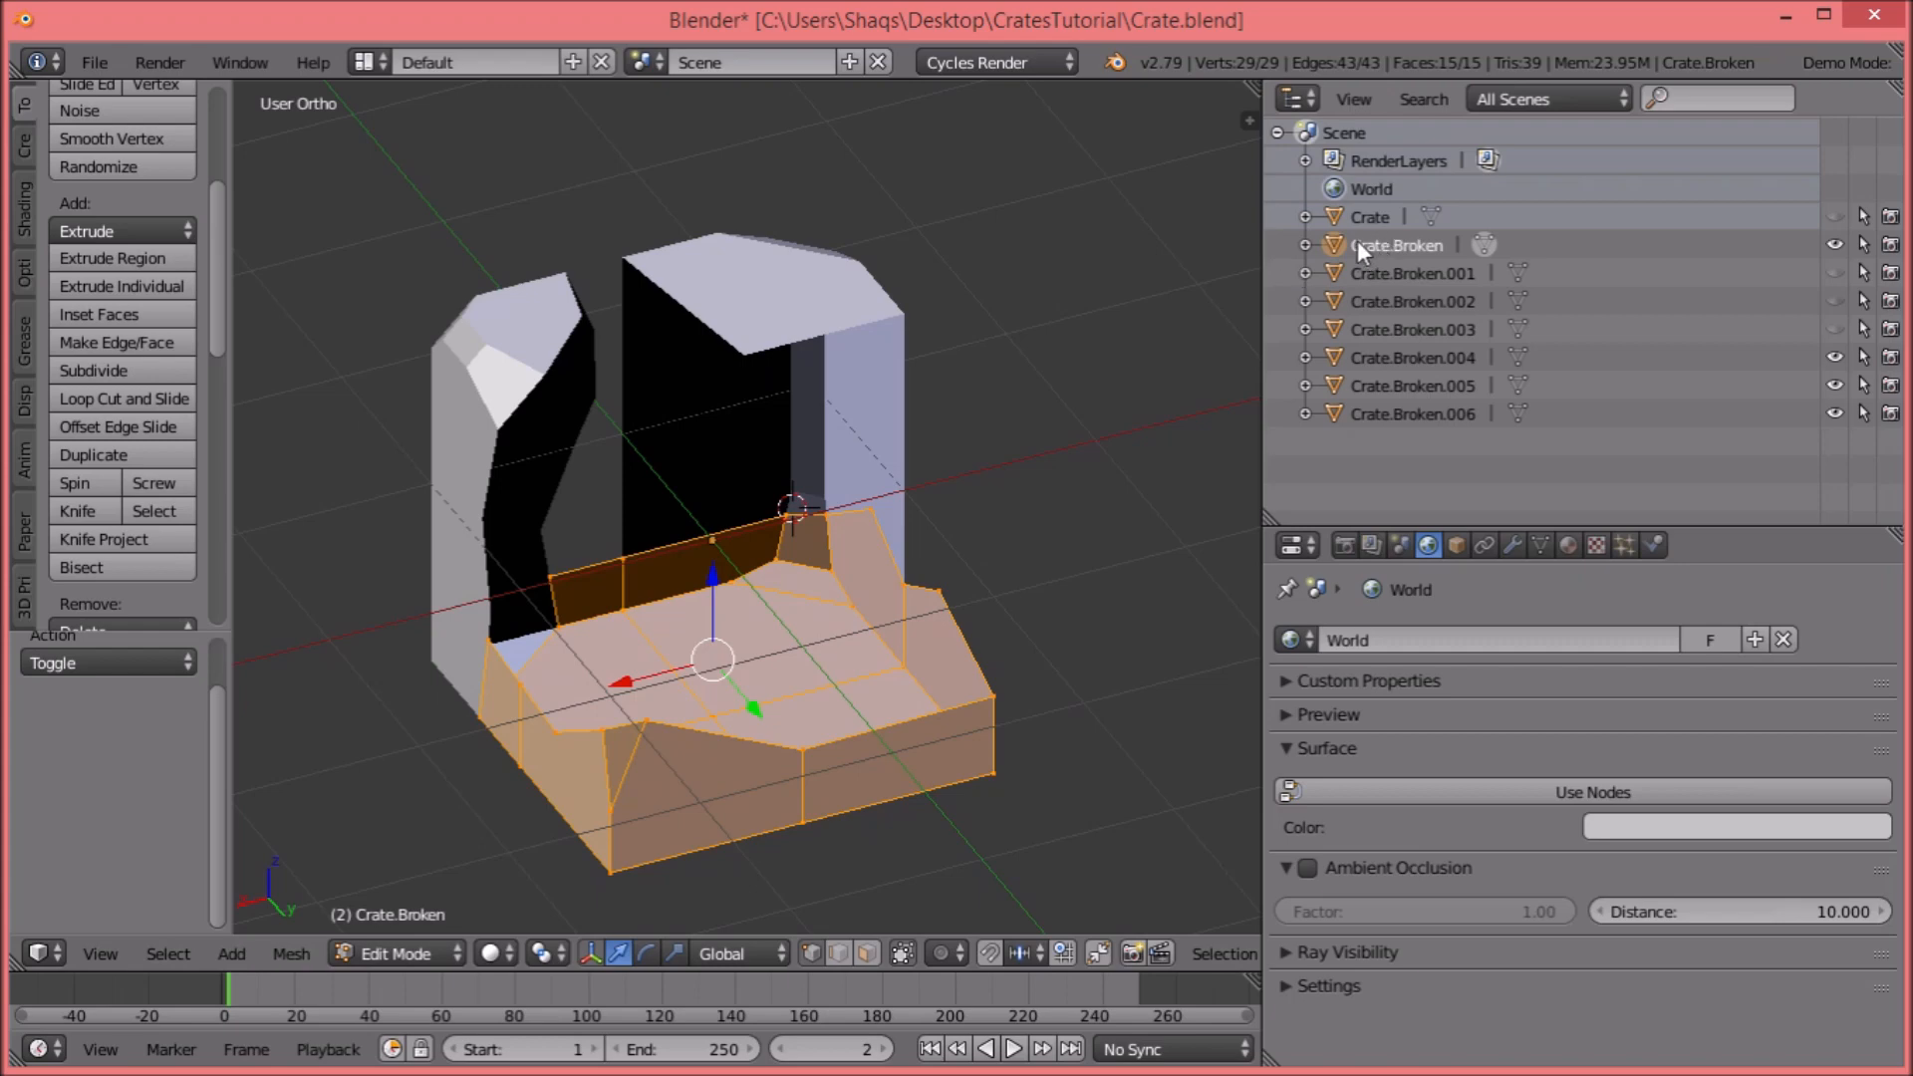
key(Tab)
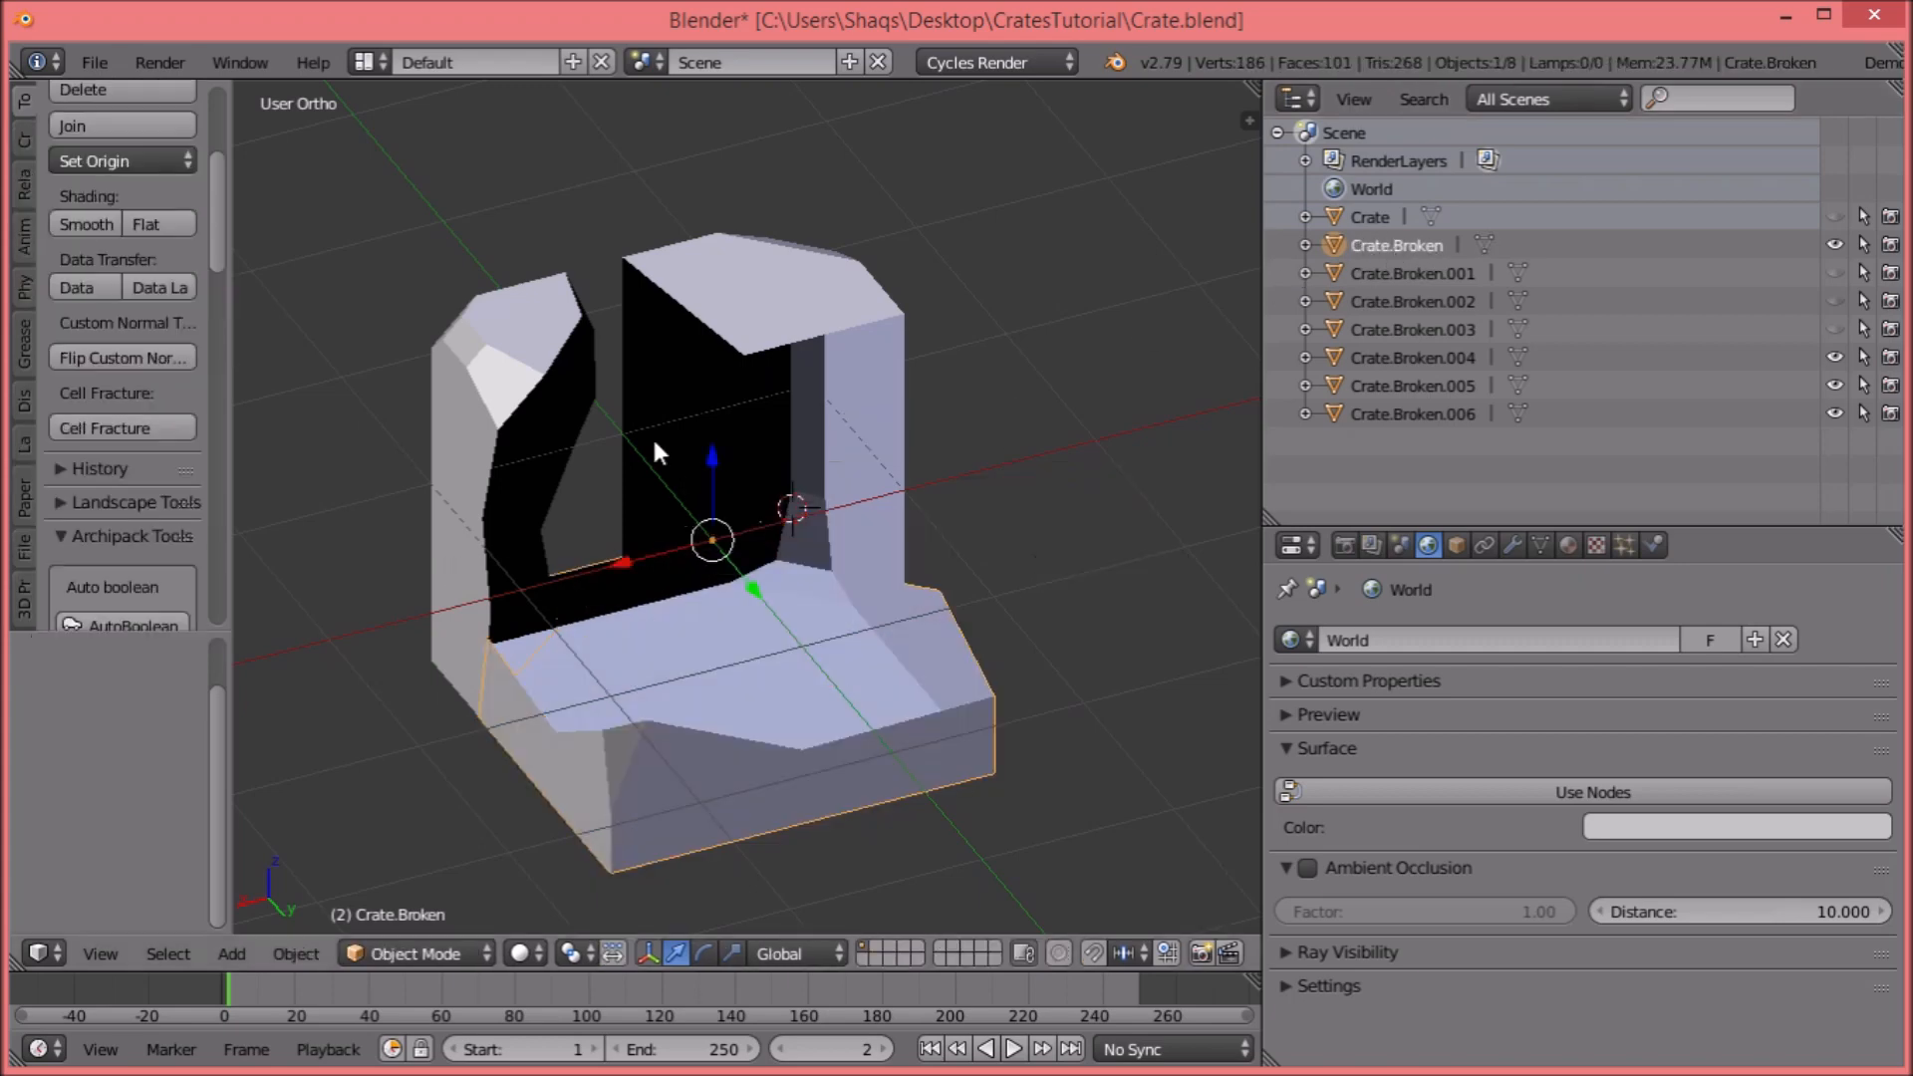
key(Tab)
click(989, 654)
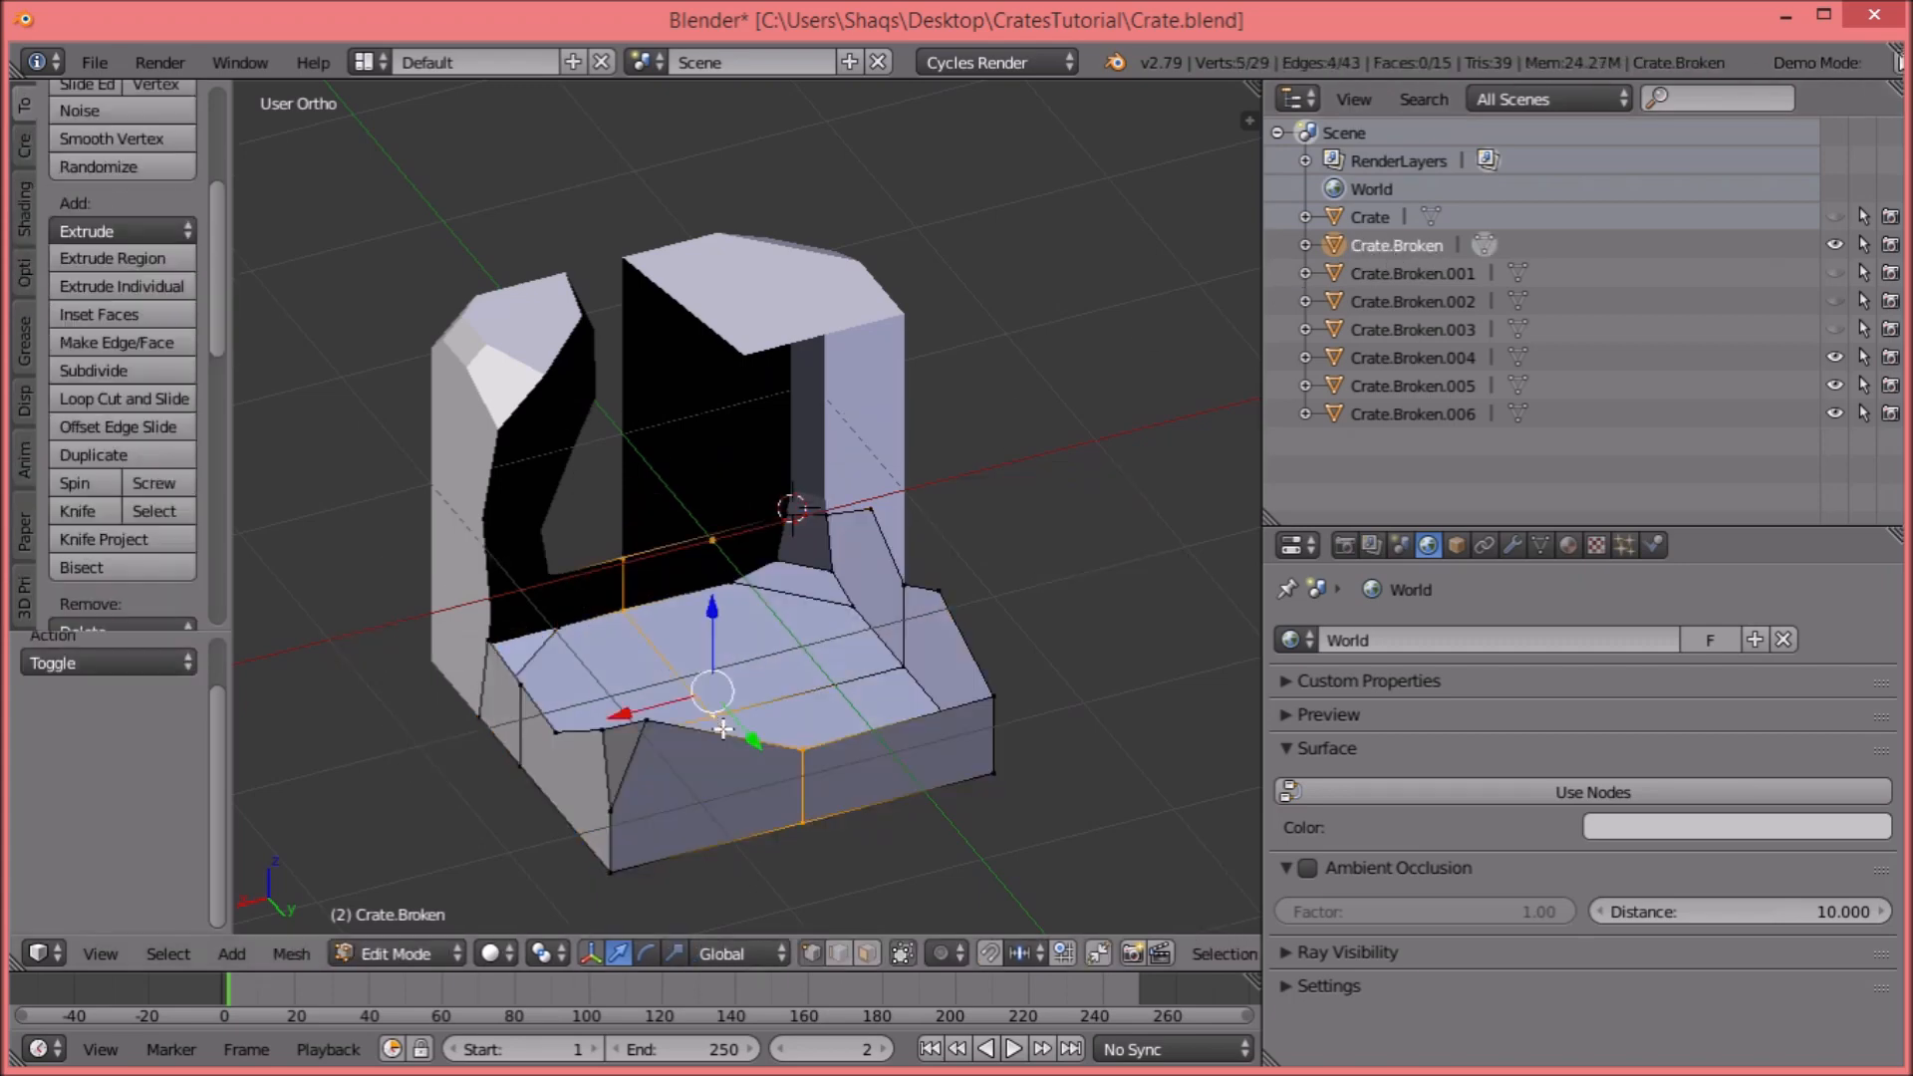
middle_drag(715, 773, 503, 672)
right_click(612, 591)
shift+right_click(481, 691)
key(f)
key(ctrl+z)
middle_drag(525, 671, 638, 598)
key(a)
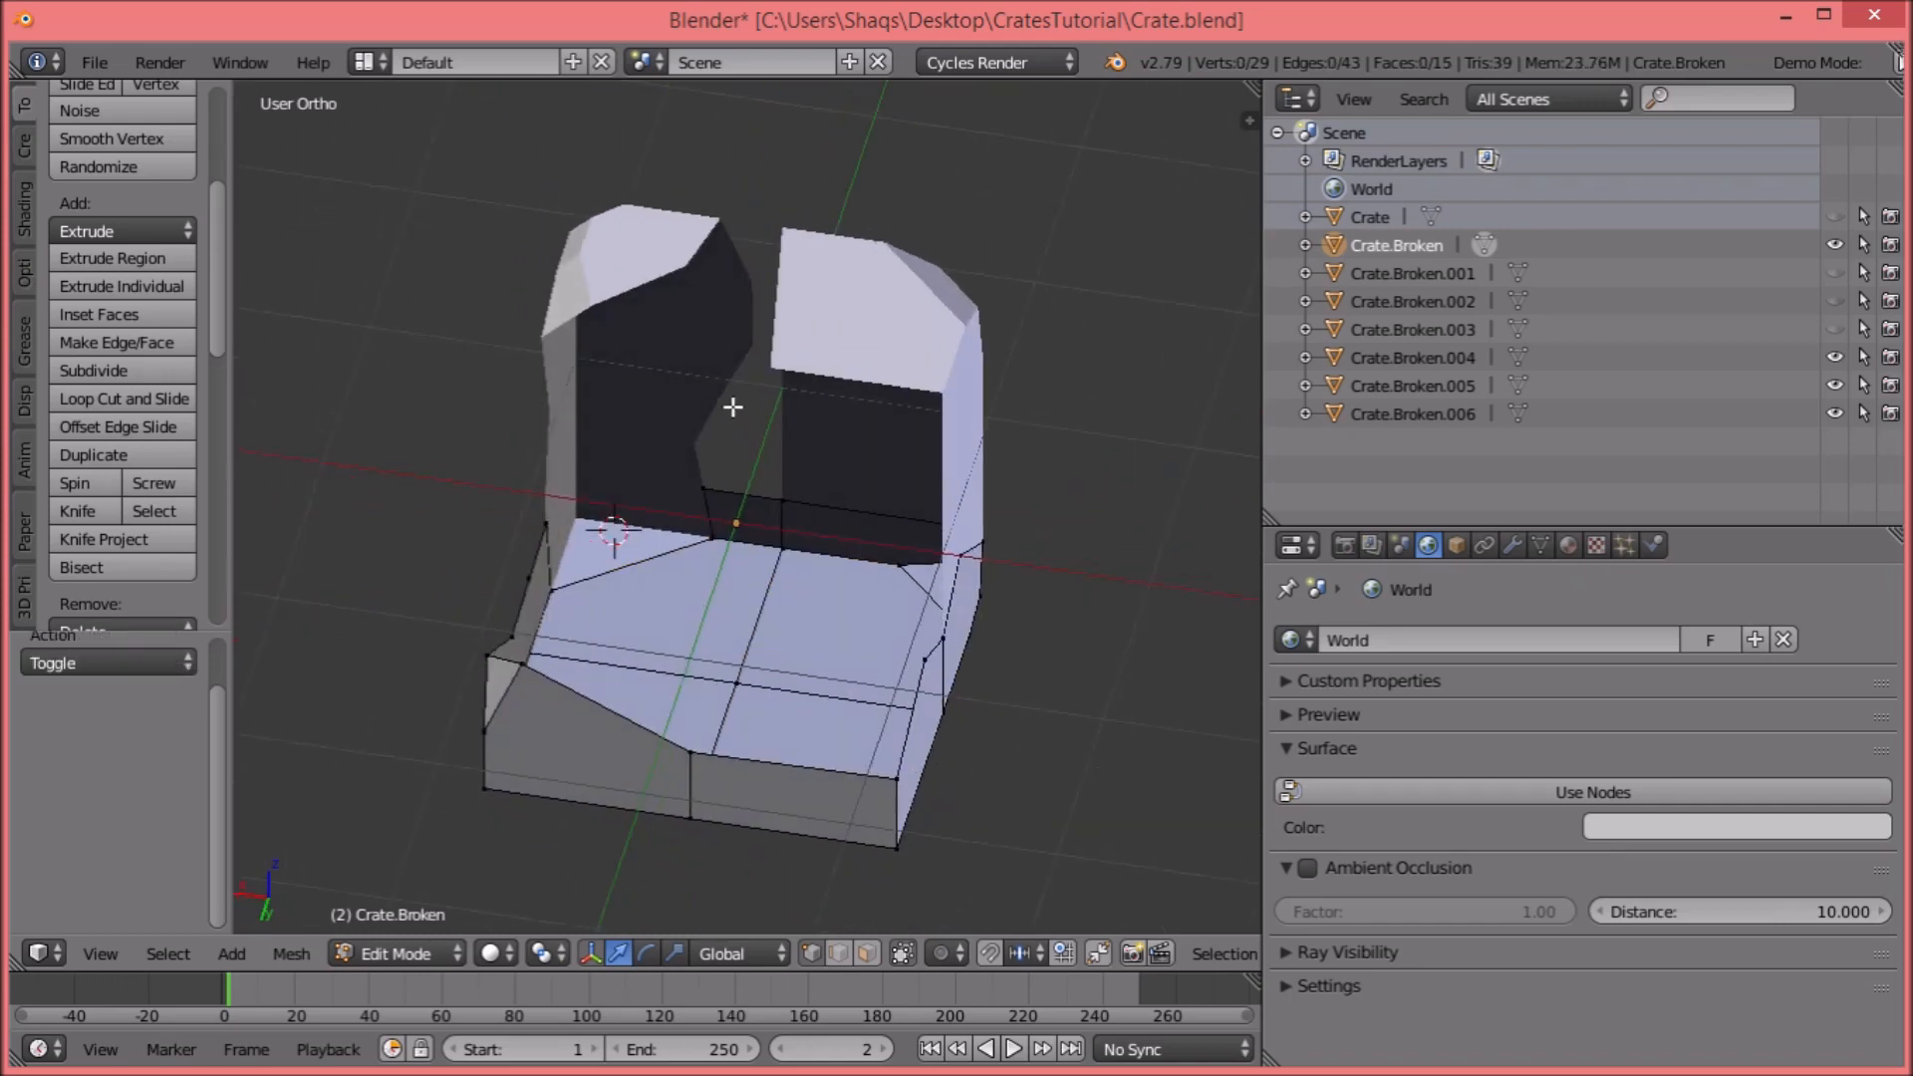
Hide the three other visible fragments and open the base piece's mesh for editing.
key(Tab)
right_click(582, 311)
key(h)
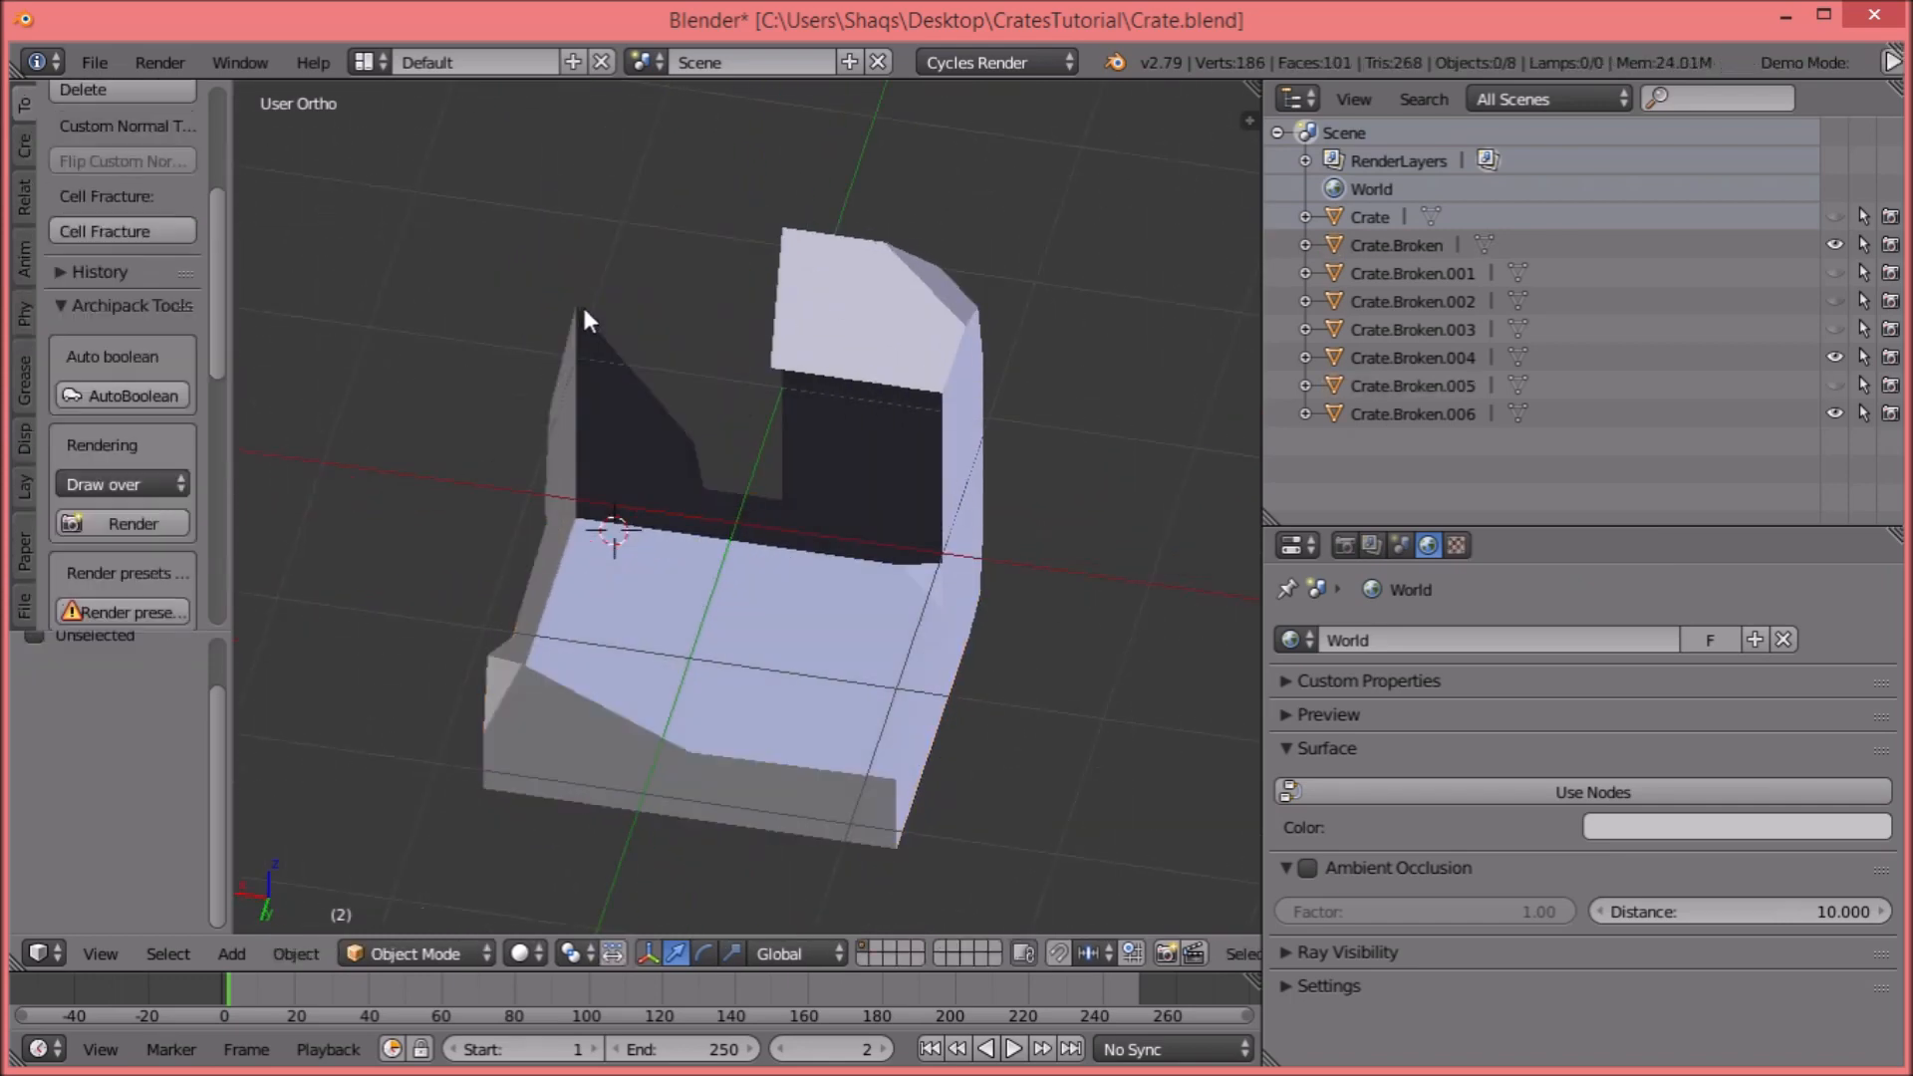
right_click(622, 404)
key(h)
right_click(839, 365)
key(h)
right_click(644, 558)
middle_drag(644, 556, 769, 621)
key(Tab)
Try to select the open rim edges of the base piece.
alt+right_click(999, 749)
alt+shift+right_click(990, 742)
middle_drag(1012, 767, 771, 727)
alt+shift+right_click(568, 586)
shift+right_click(805, 581)
shift+right_click(961, 529)
middle_drag(961, 529, 922, 529)
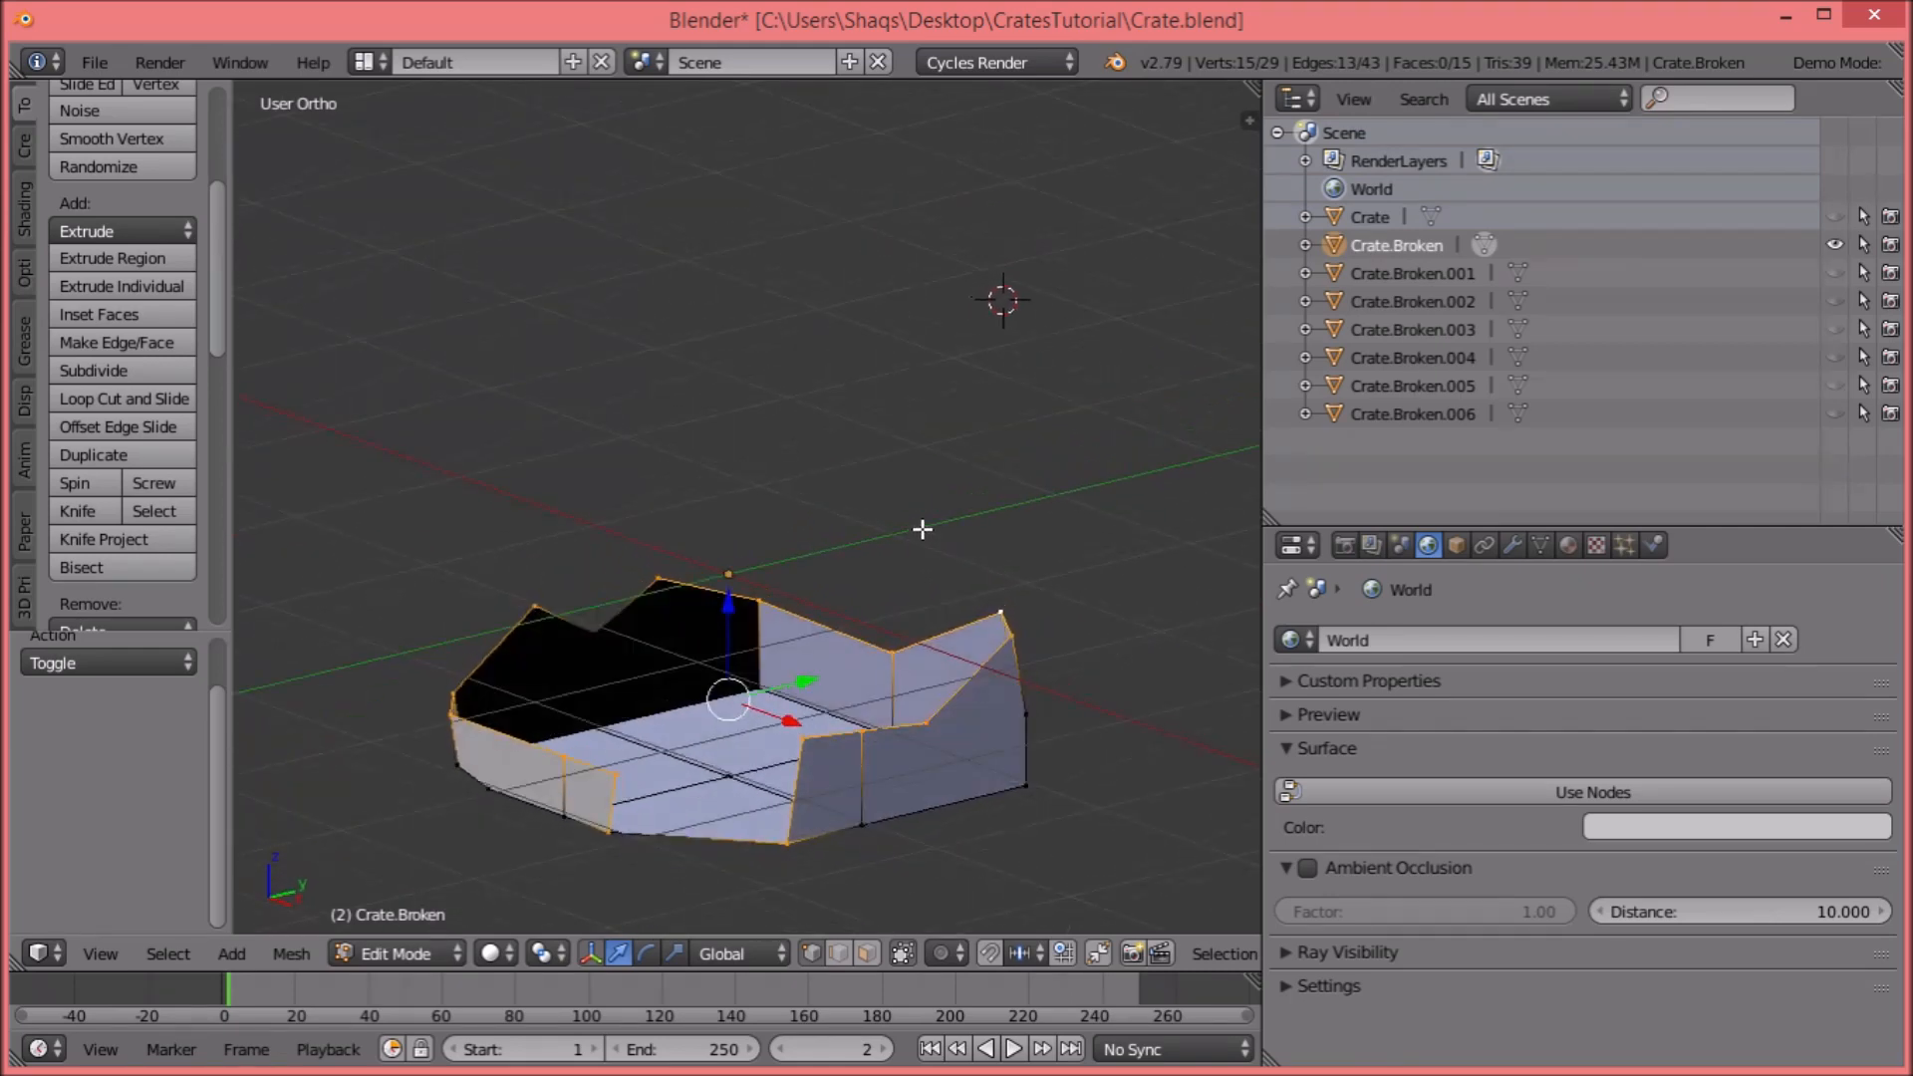
Select all of the base piece's geometry and remove its doubled vertices.
key(a)
key(w)
click(833, 447)
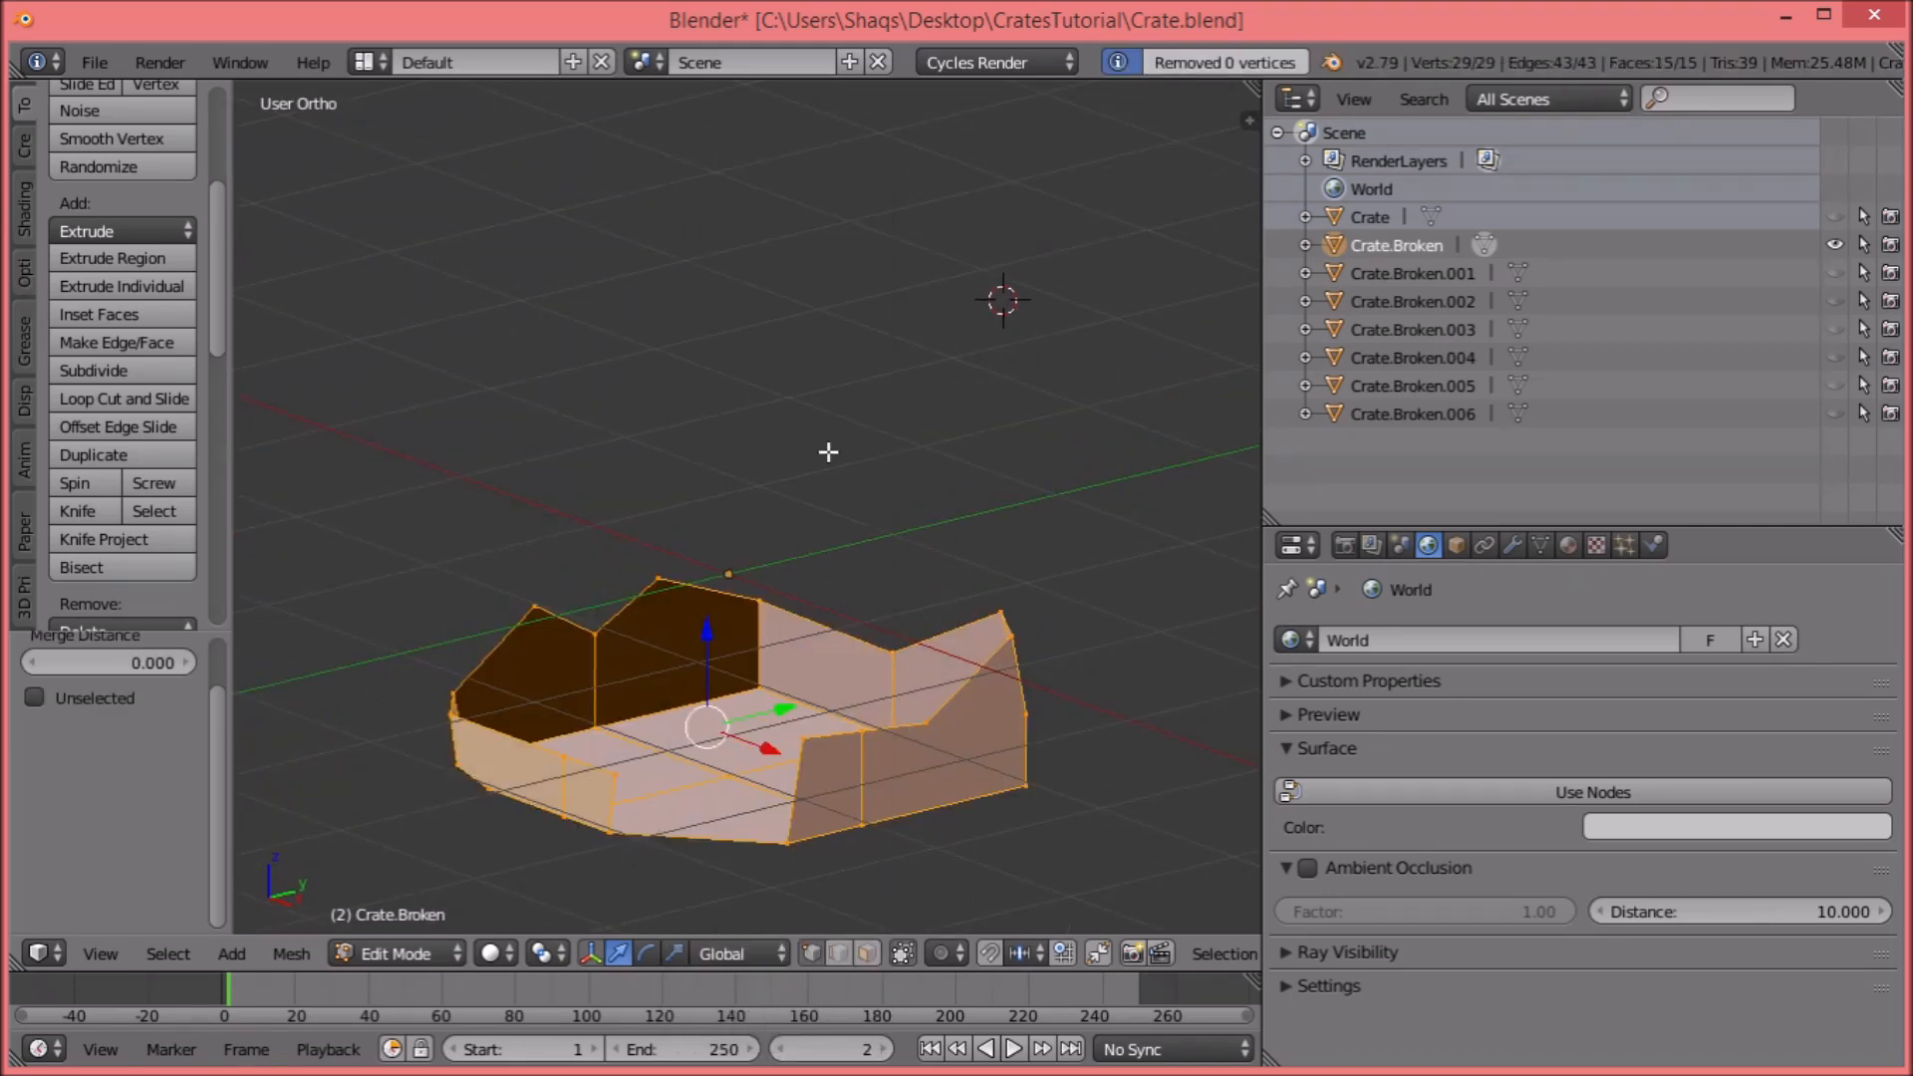
Dissolve the stray vertex at the base's chipped lower corner and connect the two rim vertices across that face with an edge.
middle_drag(828, 452, 761, 482)
shift+middle_drag(597, 598, 833, 235)
scroll(837, 298, up, 7)
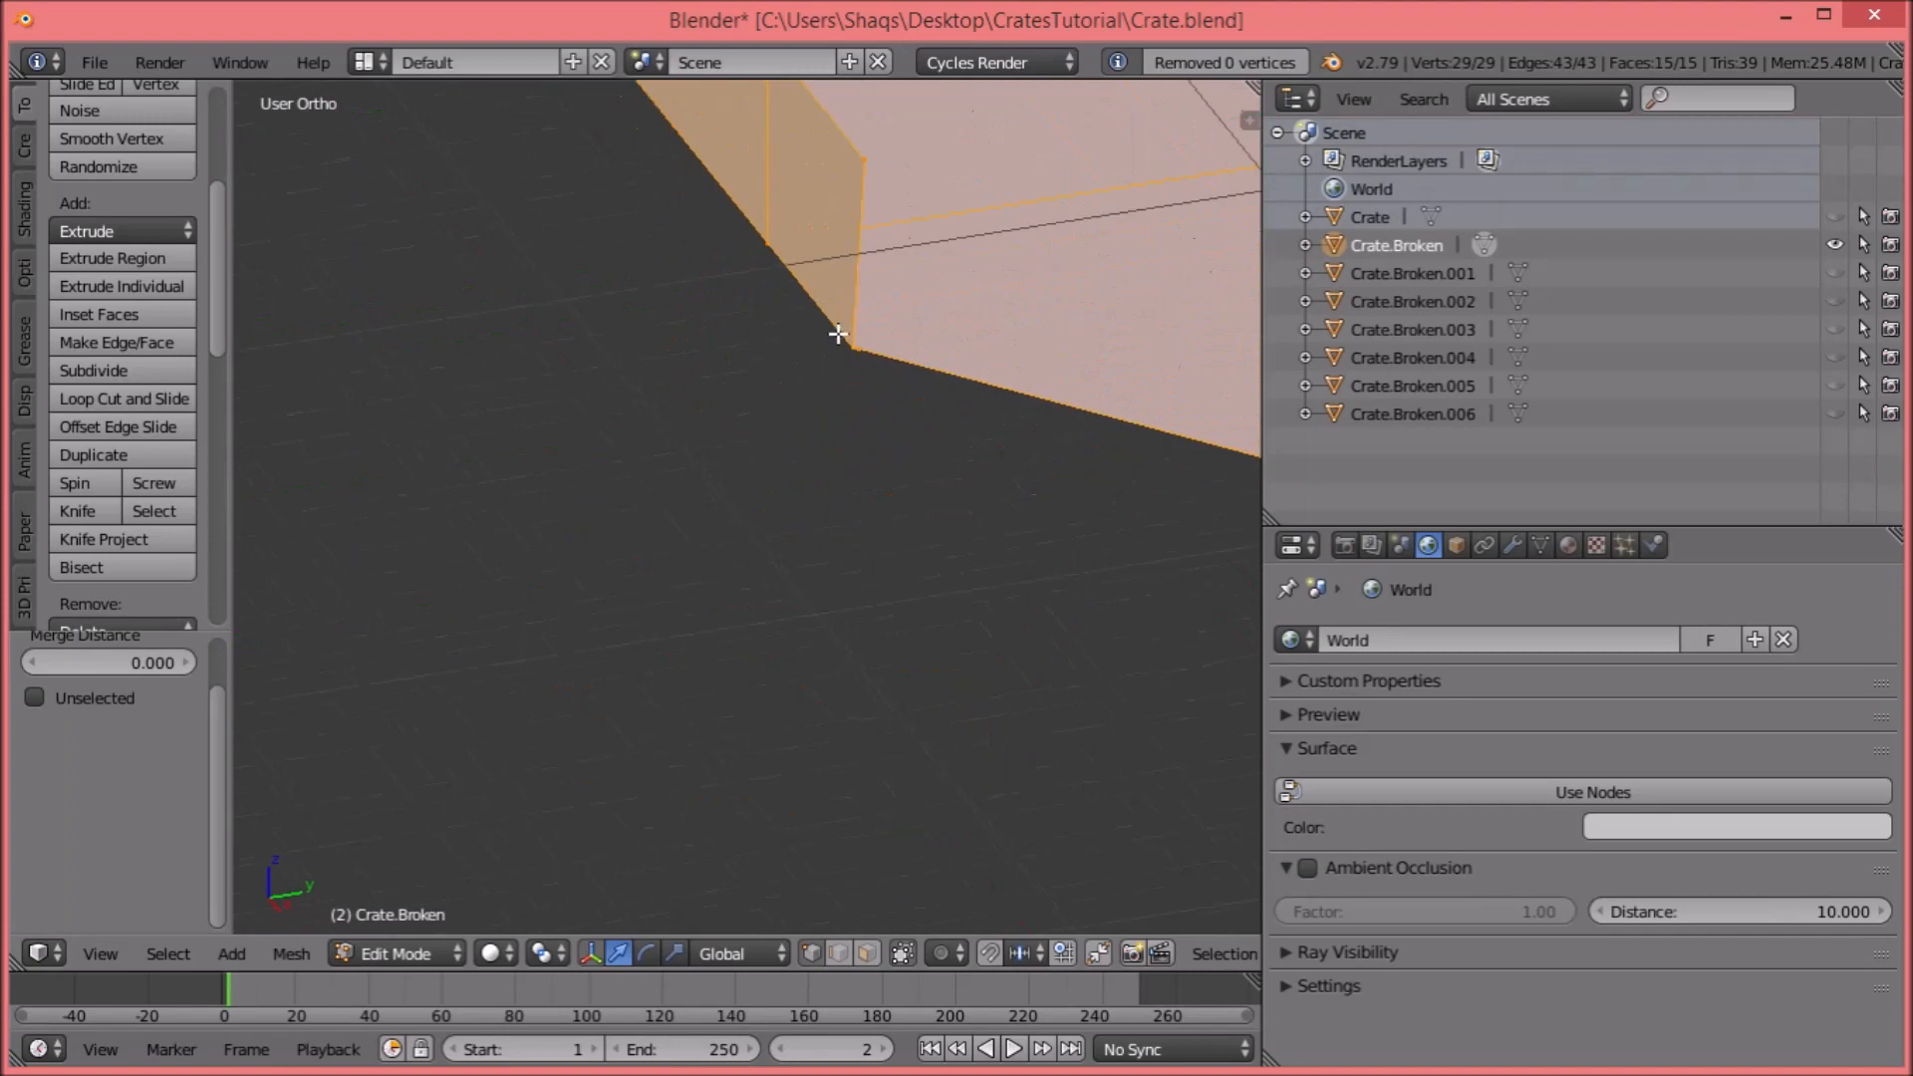
right_click(893, 335)
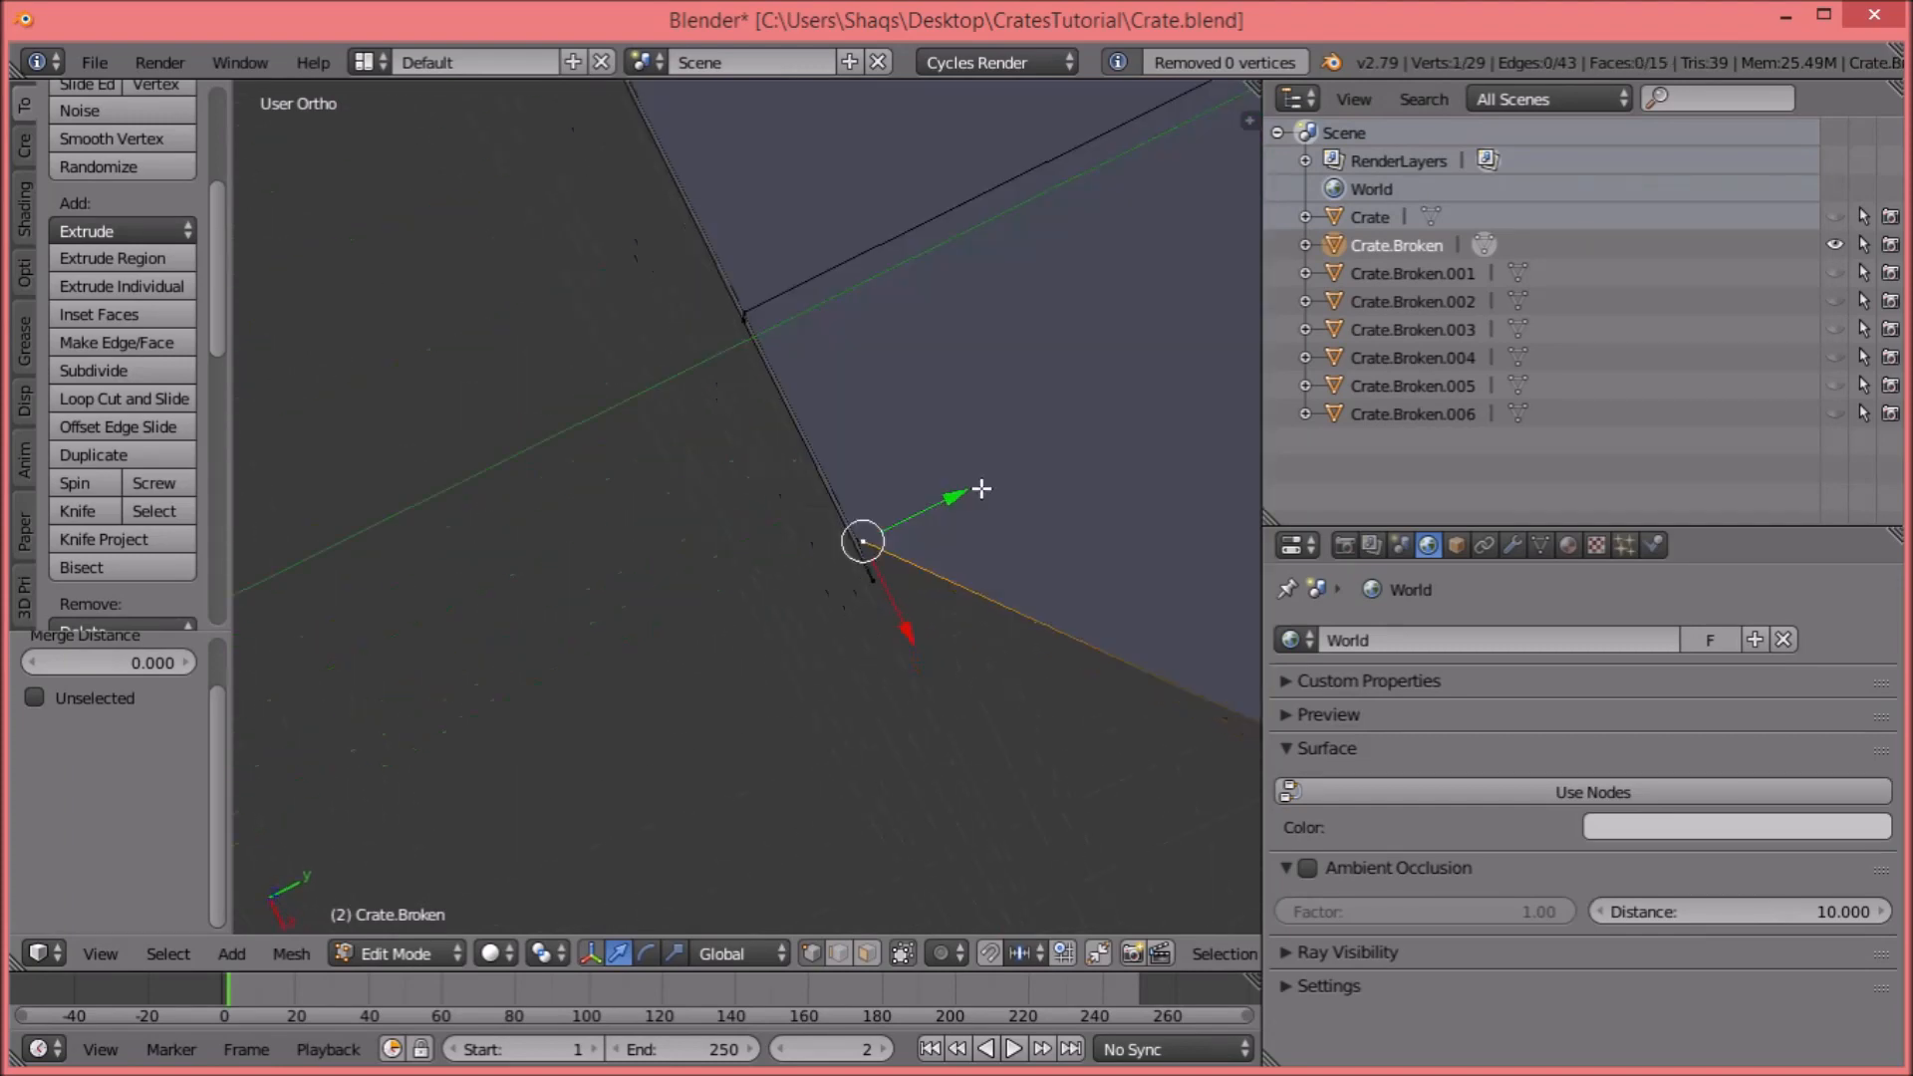
key(ctrl+x)
scroll(849, 389, down, 2)
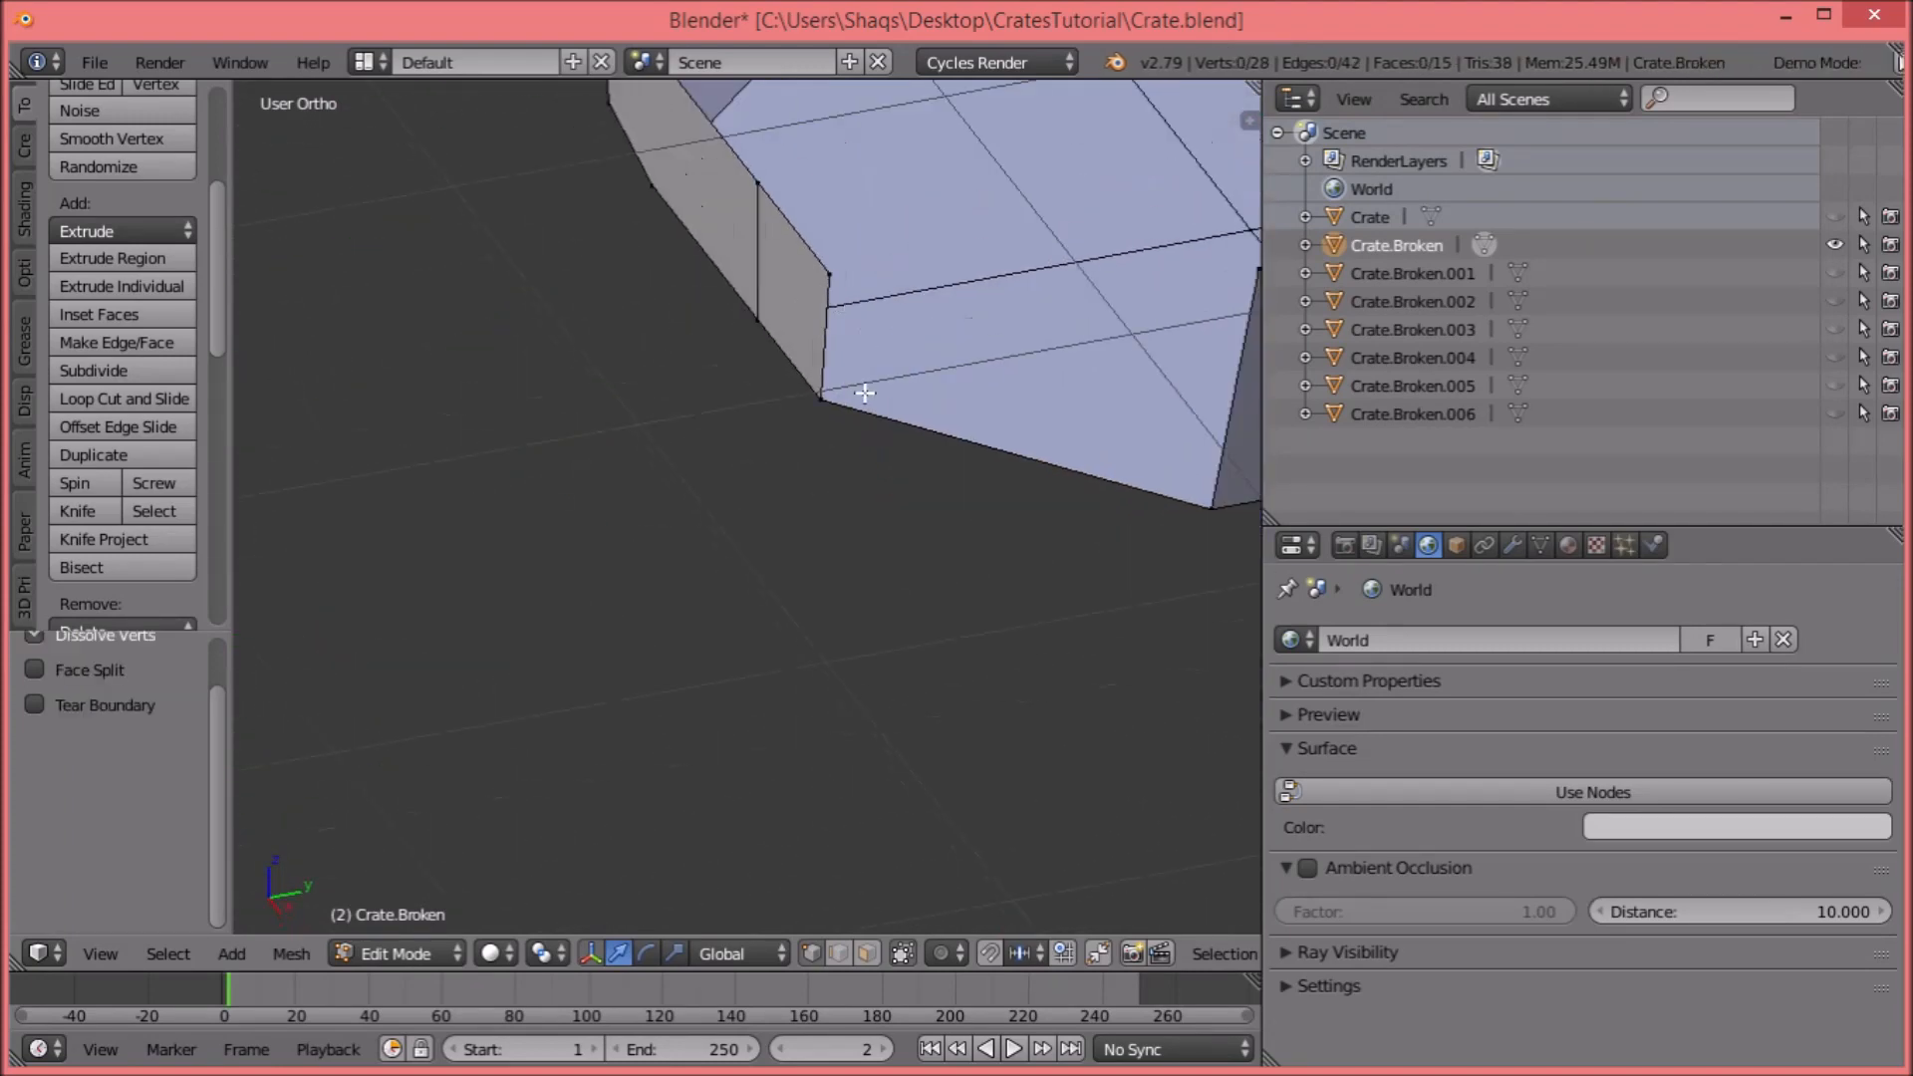
shift+right_click(1185, 492)
key(j)
scroll(767, 522, down, 4)
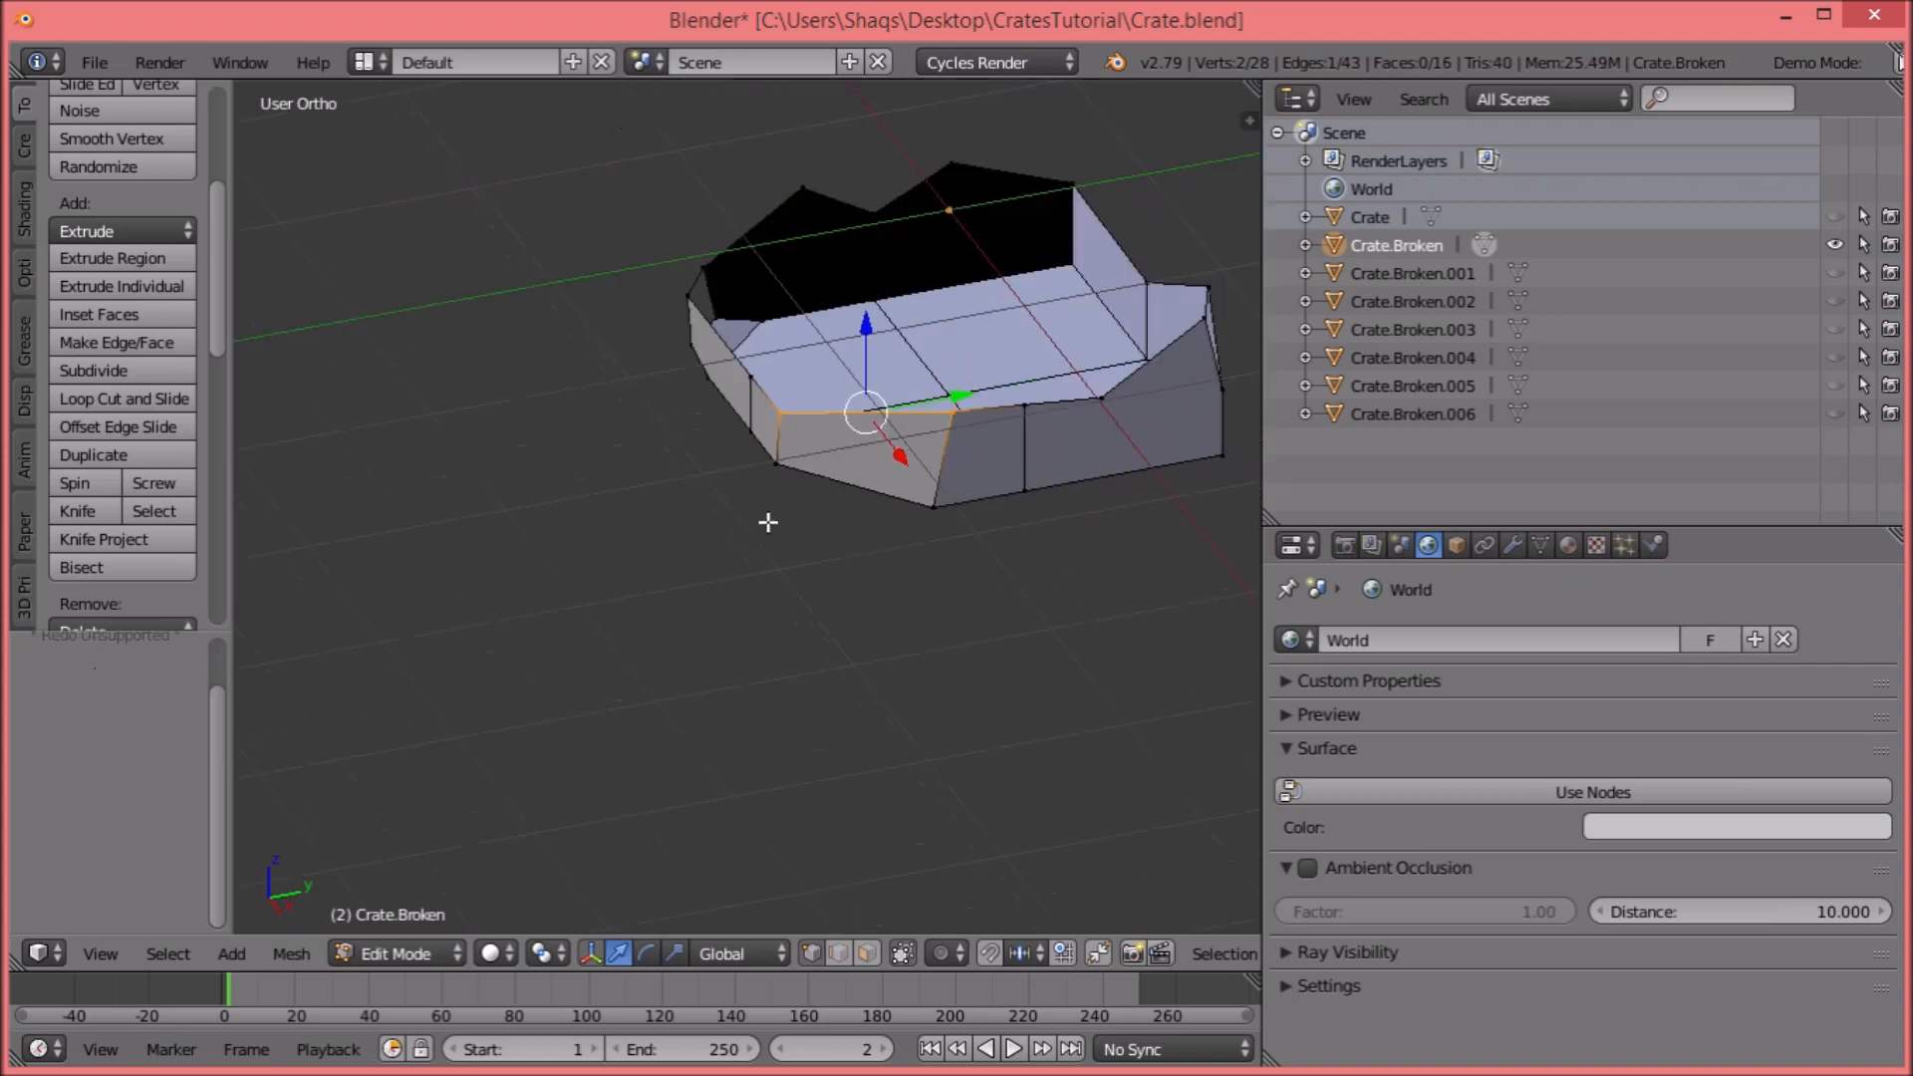
Select the base piece's entire open upper rim, fill it with a face and triangulate the cap.
alt+right_click(817, 420)
shift+middle_drag(965, 413, 899, 569)
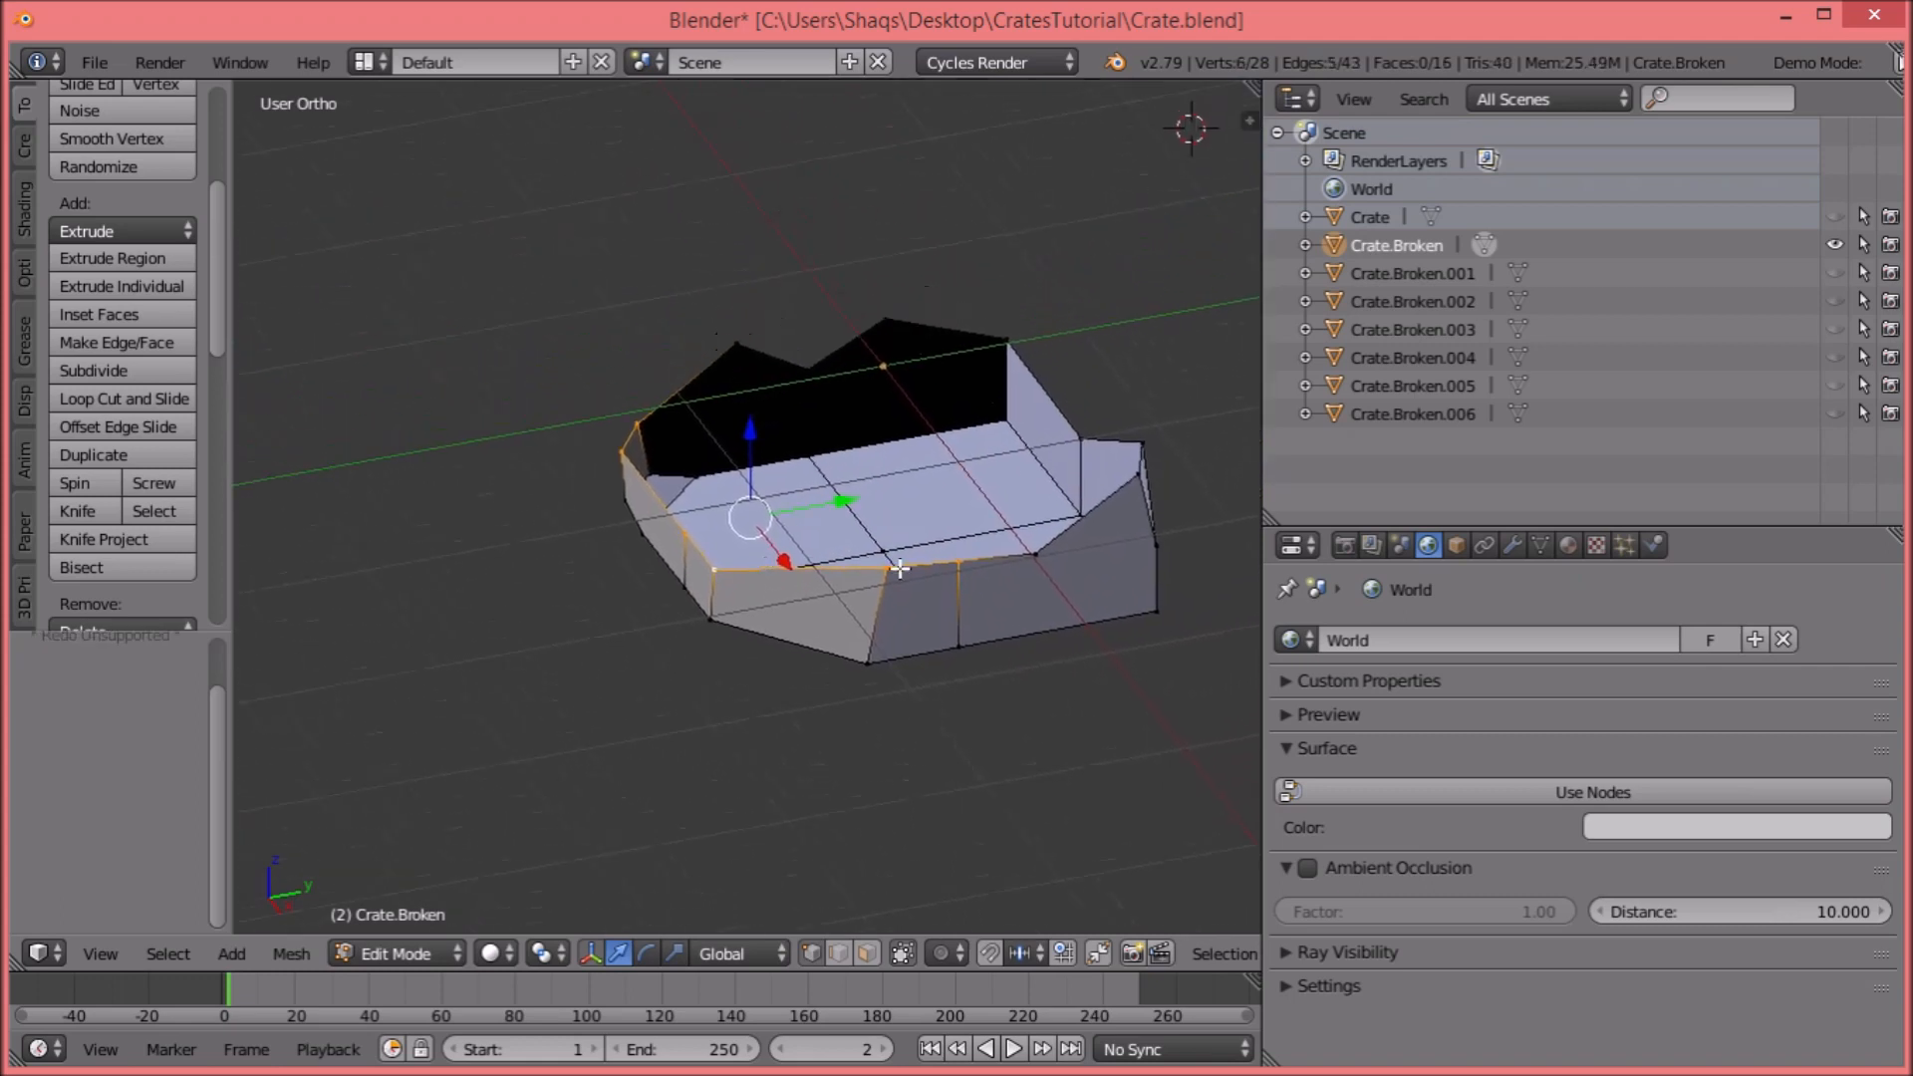
alt+shift+right_click(1084, 386)
alt+shift+right_click(941, 309)
shift+right_click(736, 330)
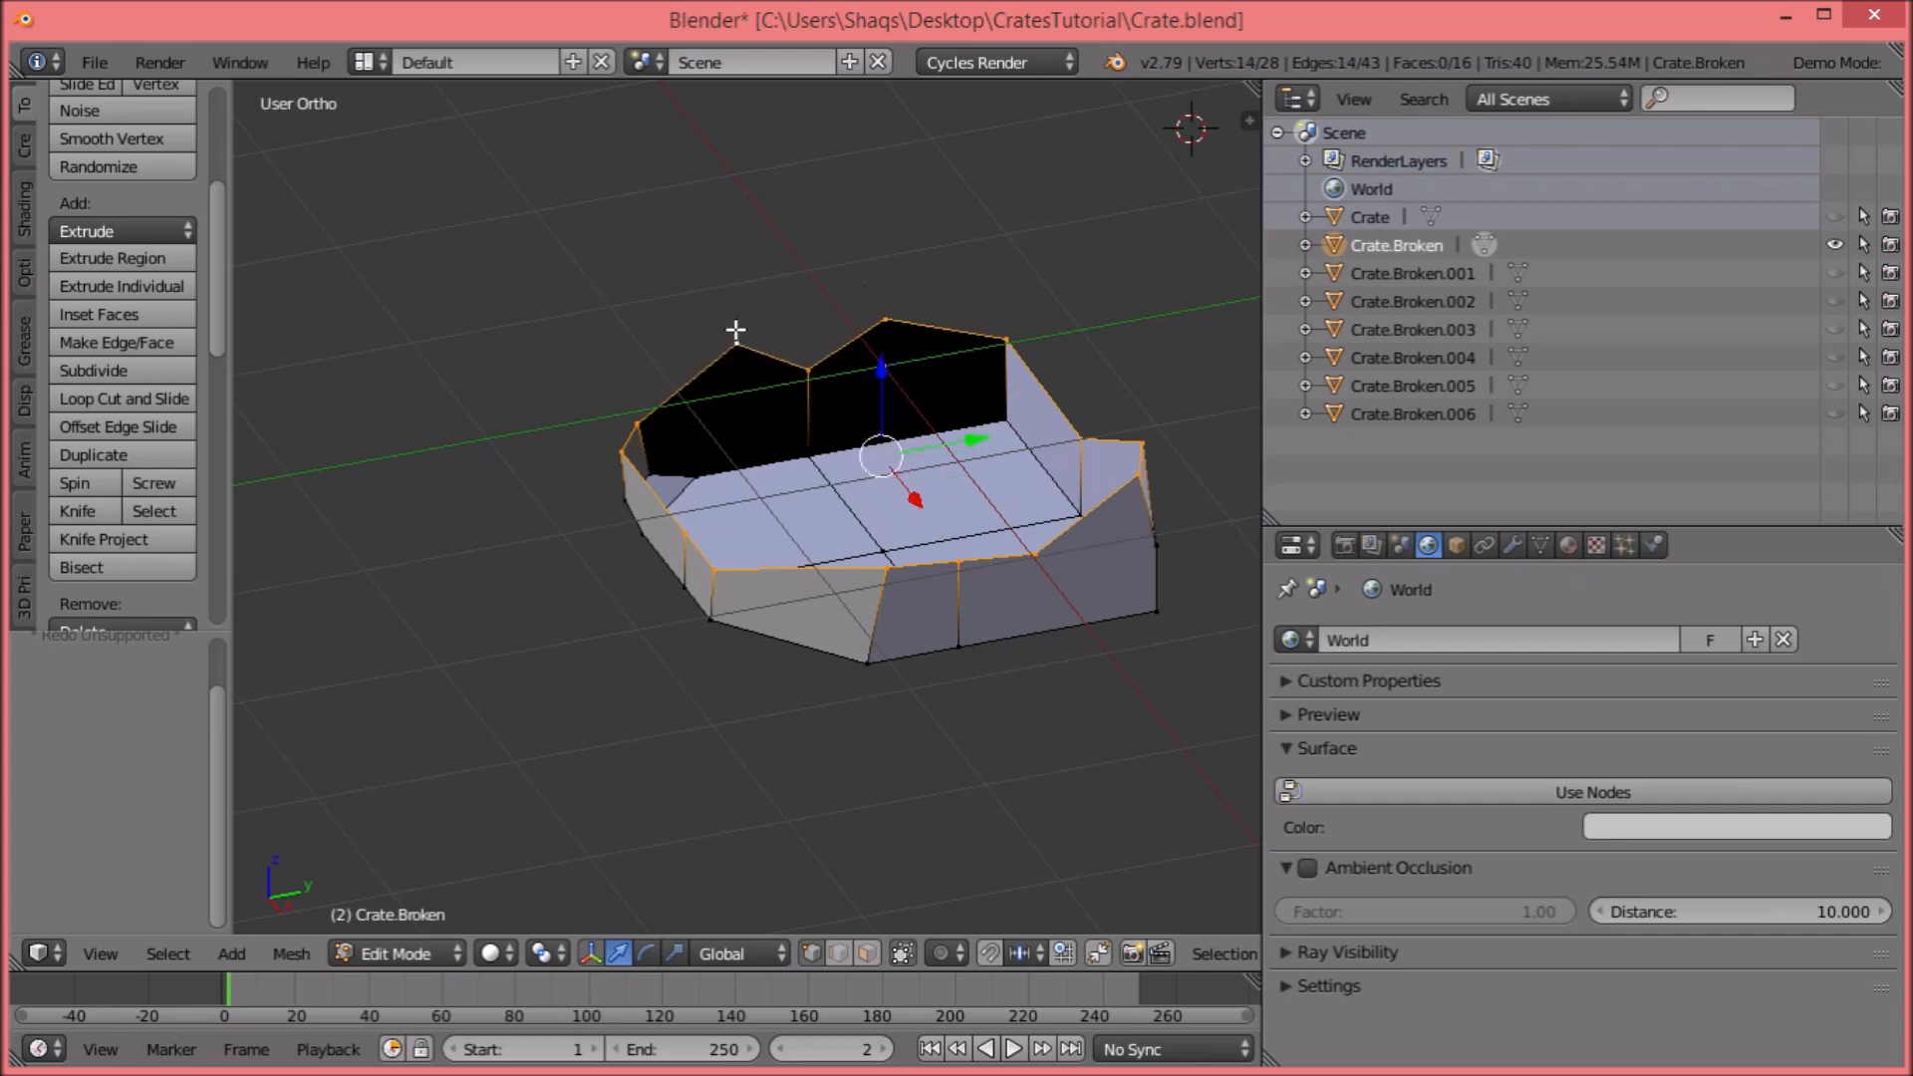
middle_drag(600, 439, 936, 409)
key(KP_1)
shift+middle_drag(856, 298, 853, 431)
middle_drag(854, 432, 971, 457)
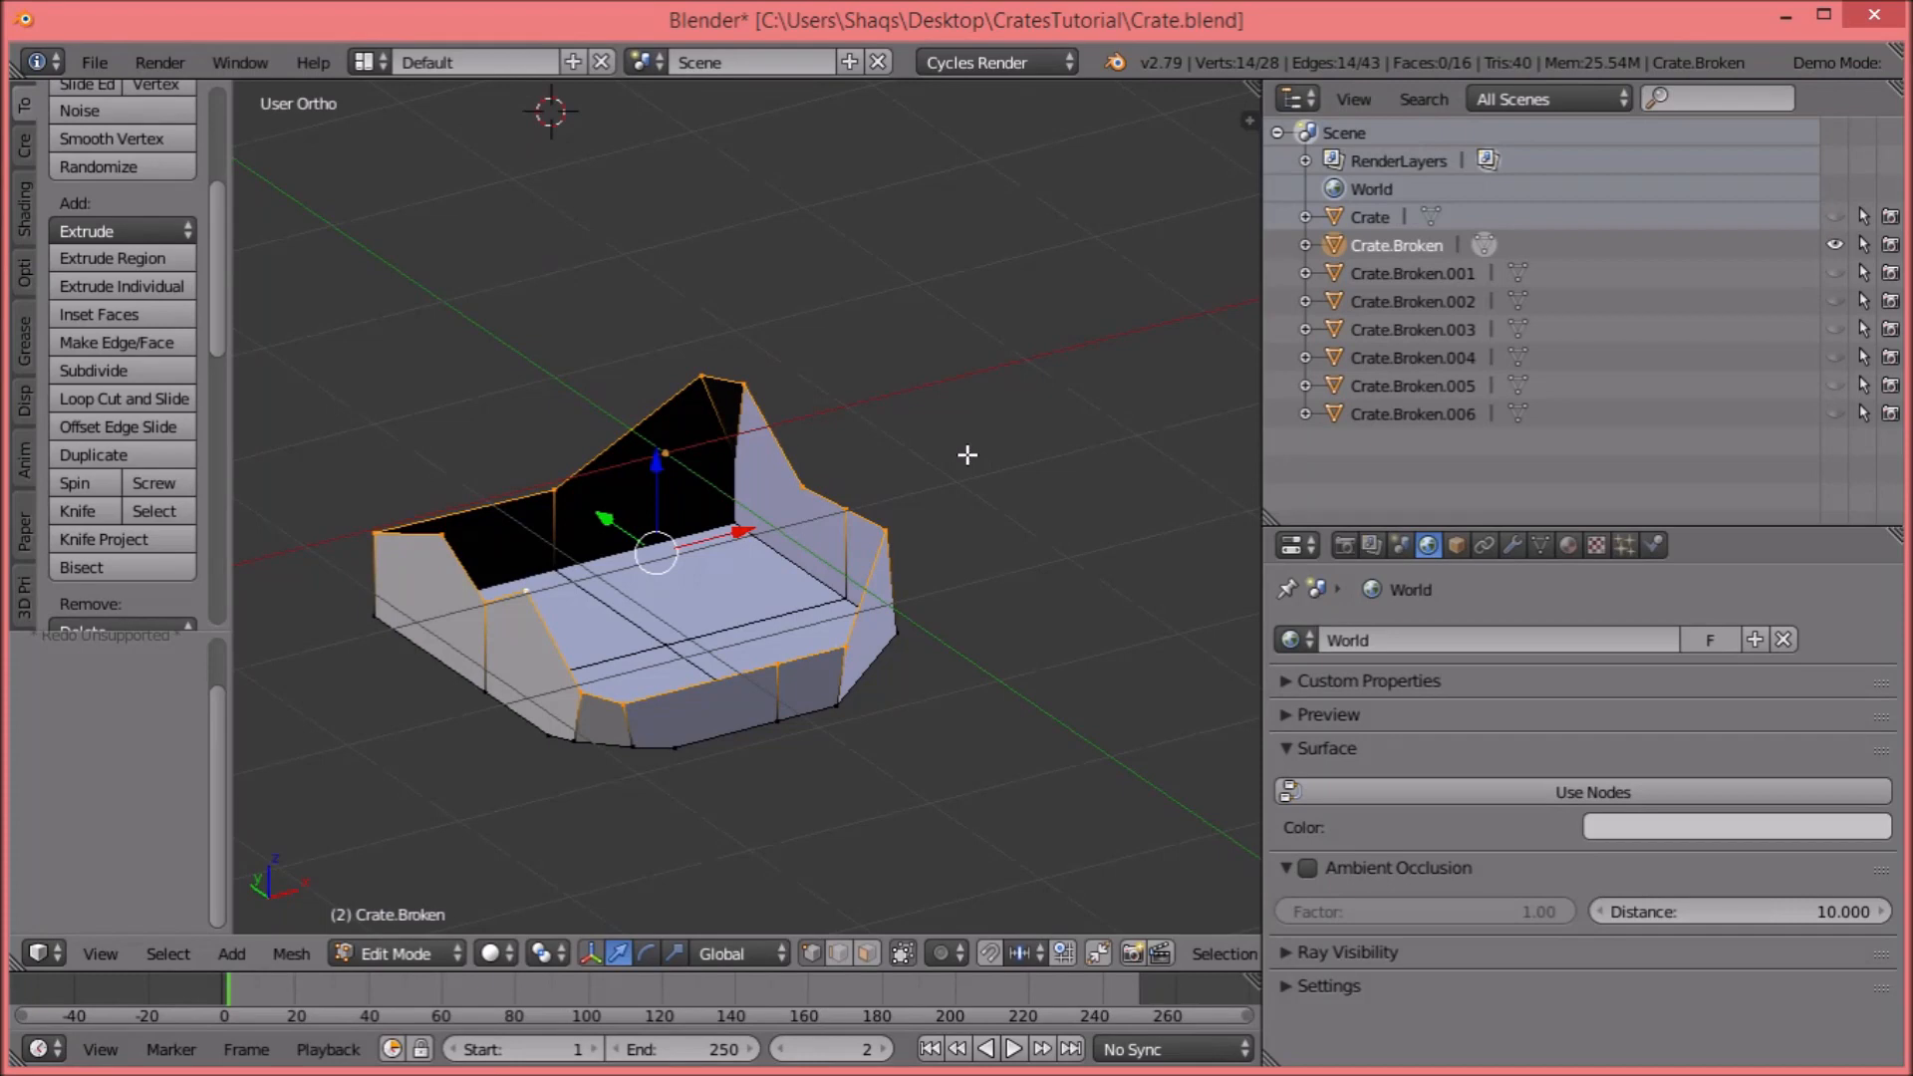
key(f)
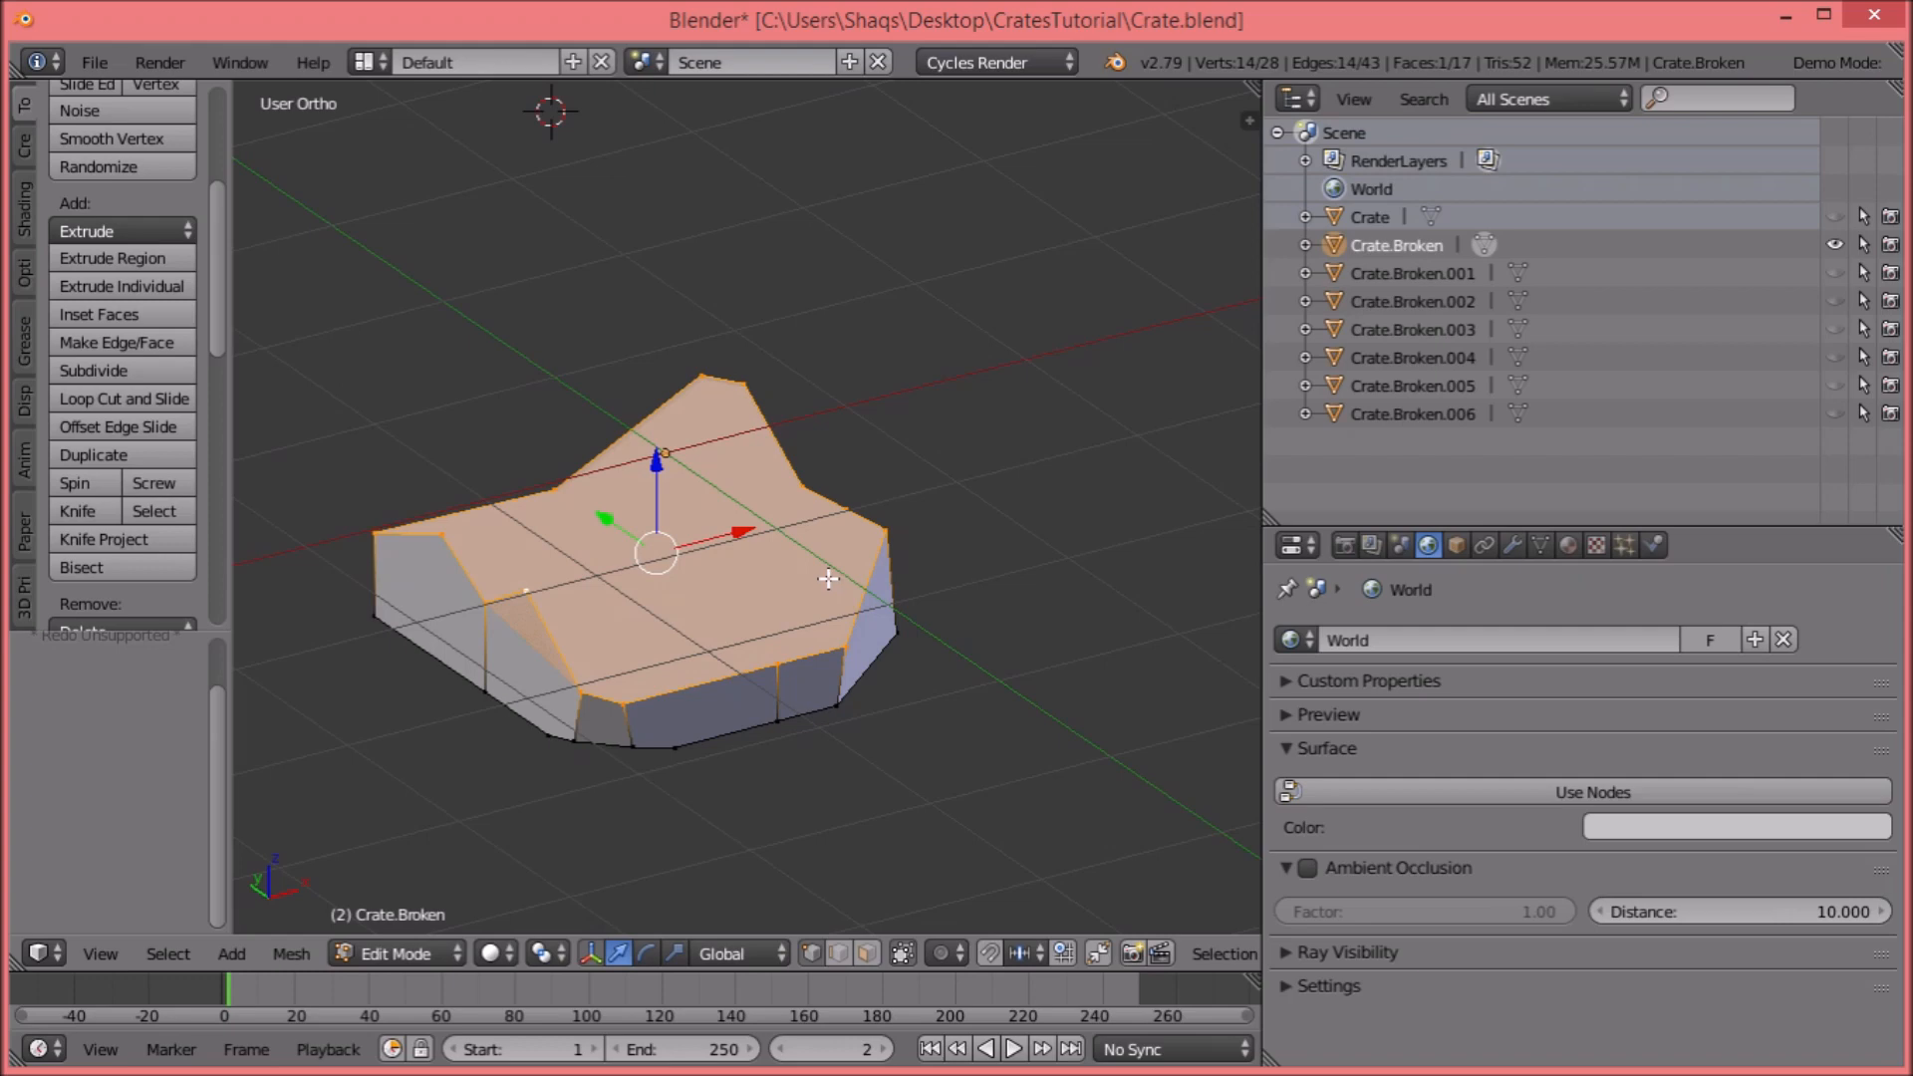
key(ctrl+t)
key(a)
Hide the base piece, show Crate.Broken.001 instead and open its mesh for editing.
middle_drag(858, 539, 766, 427)
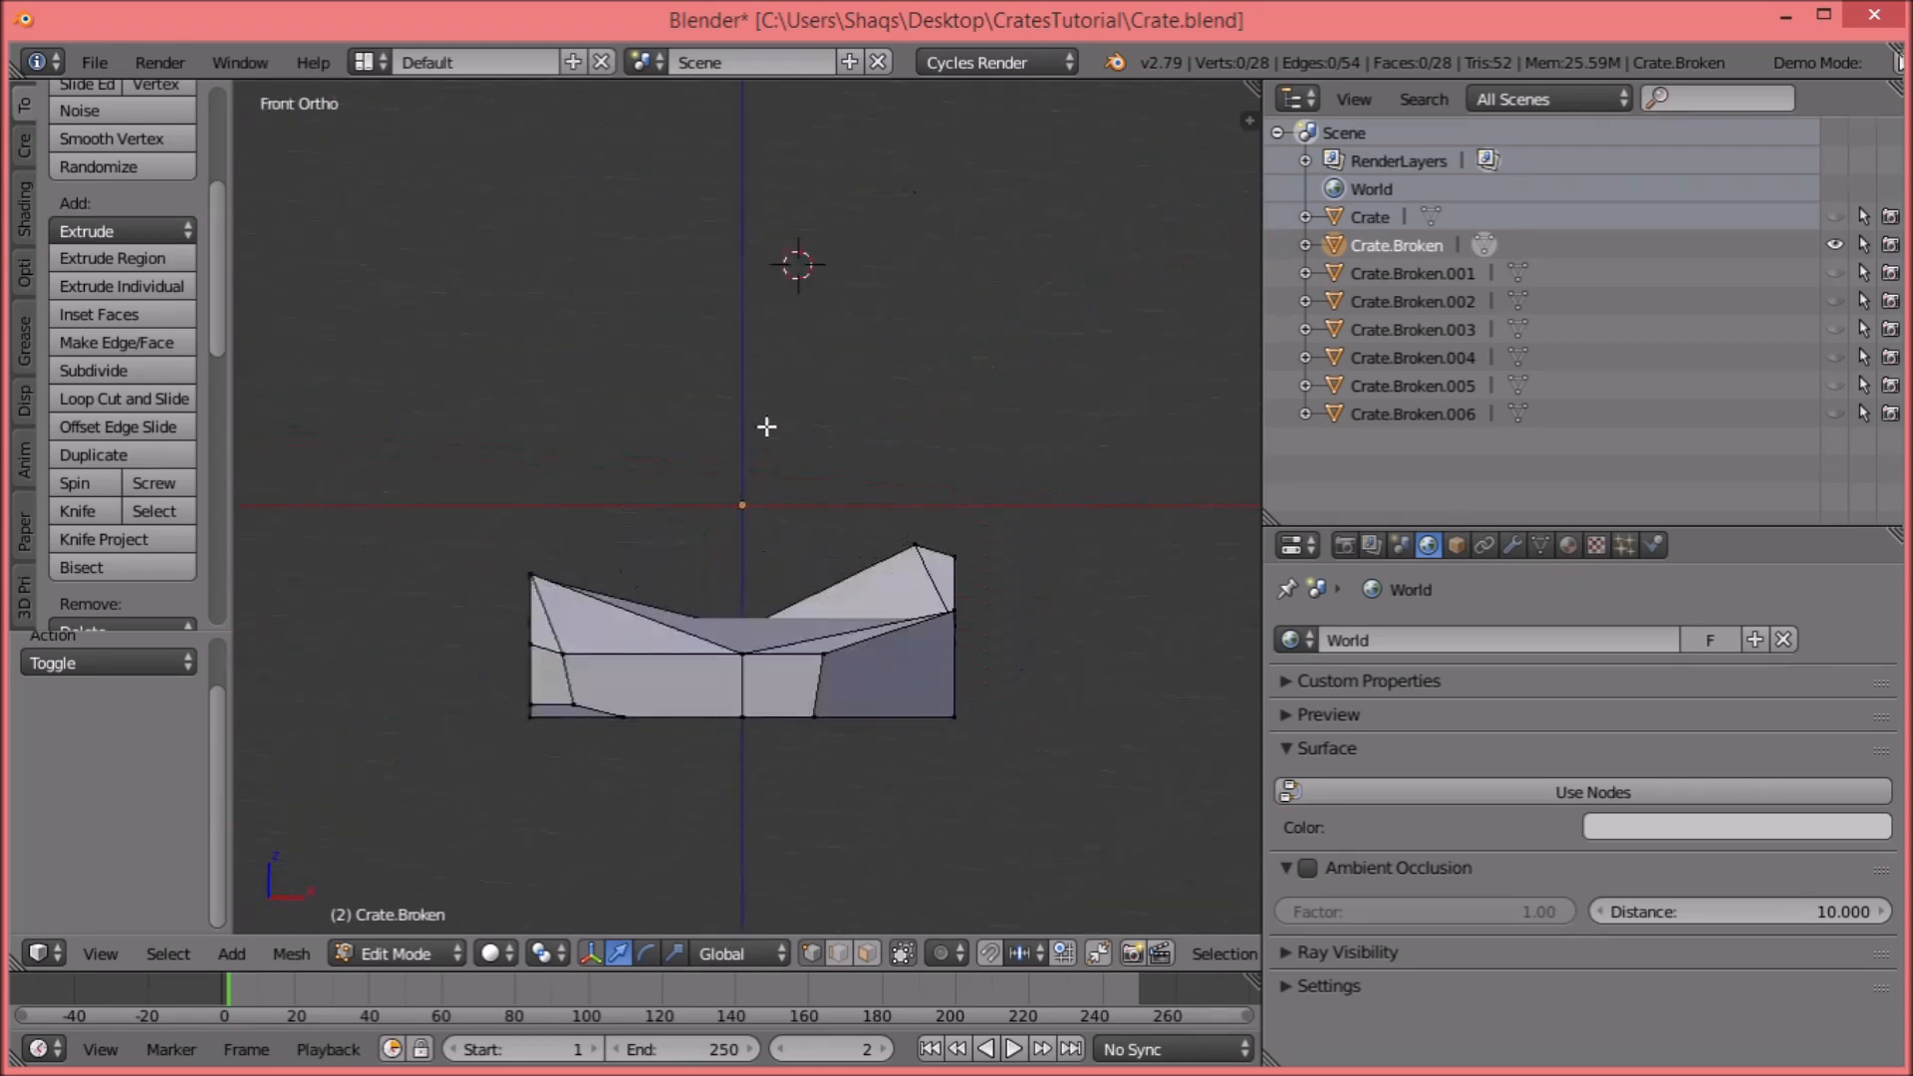
shift+middle_drag(816, 364, 867, 462)
key(Tab)
click(445, 534)
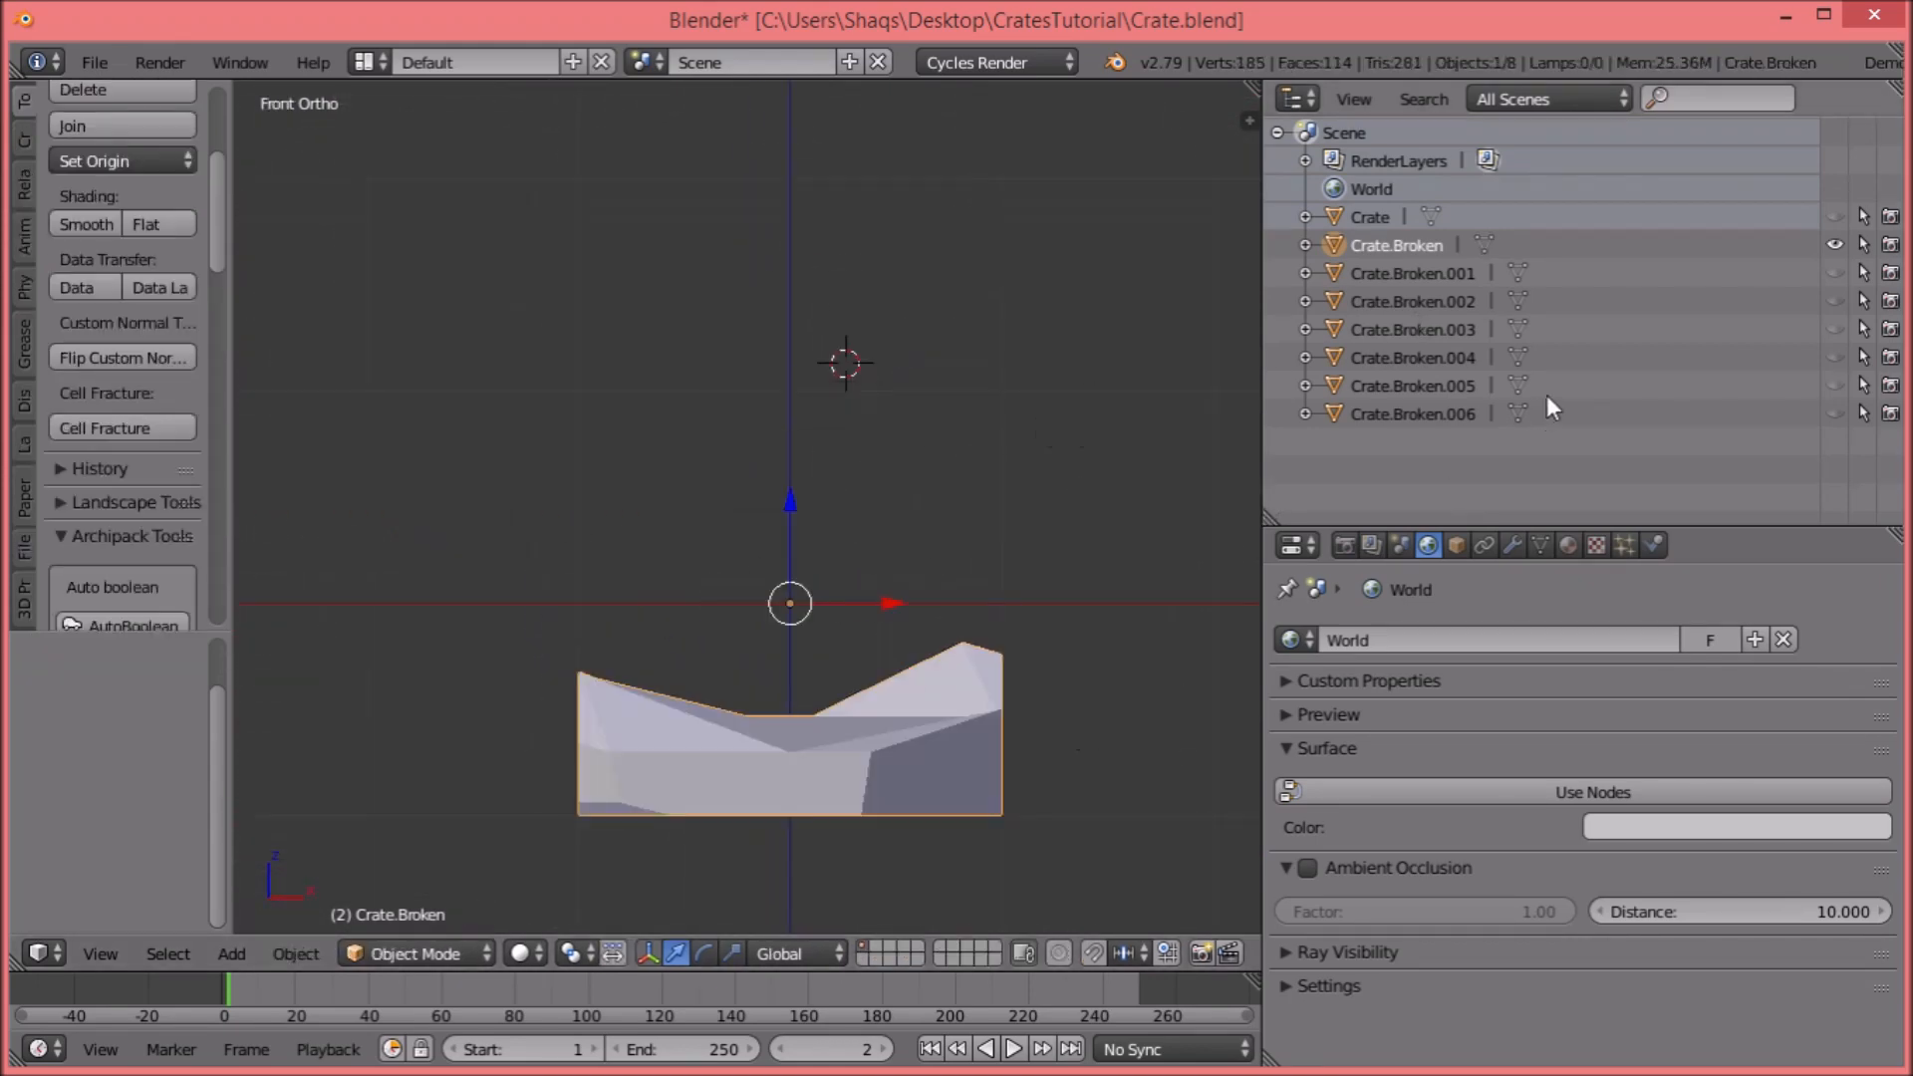
click(1834, 244)
click(1834, 271)
right_click(782, 518)
key(Tab)
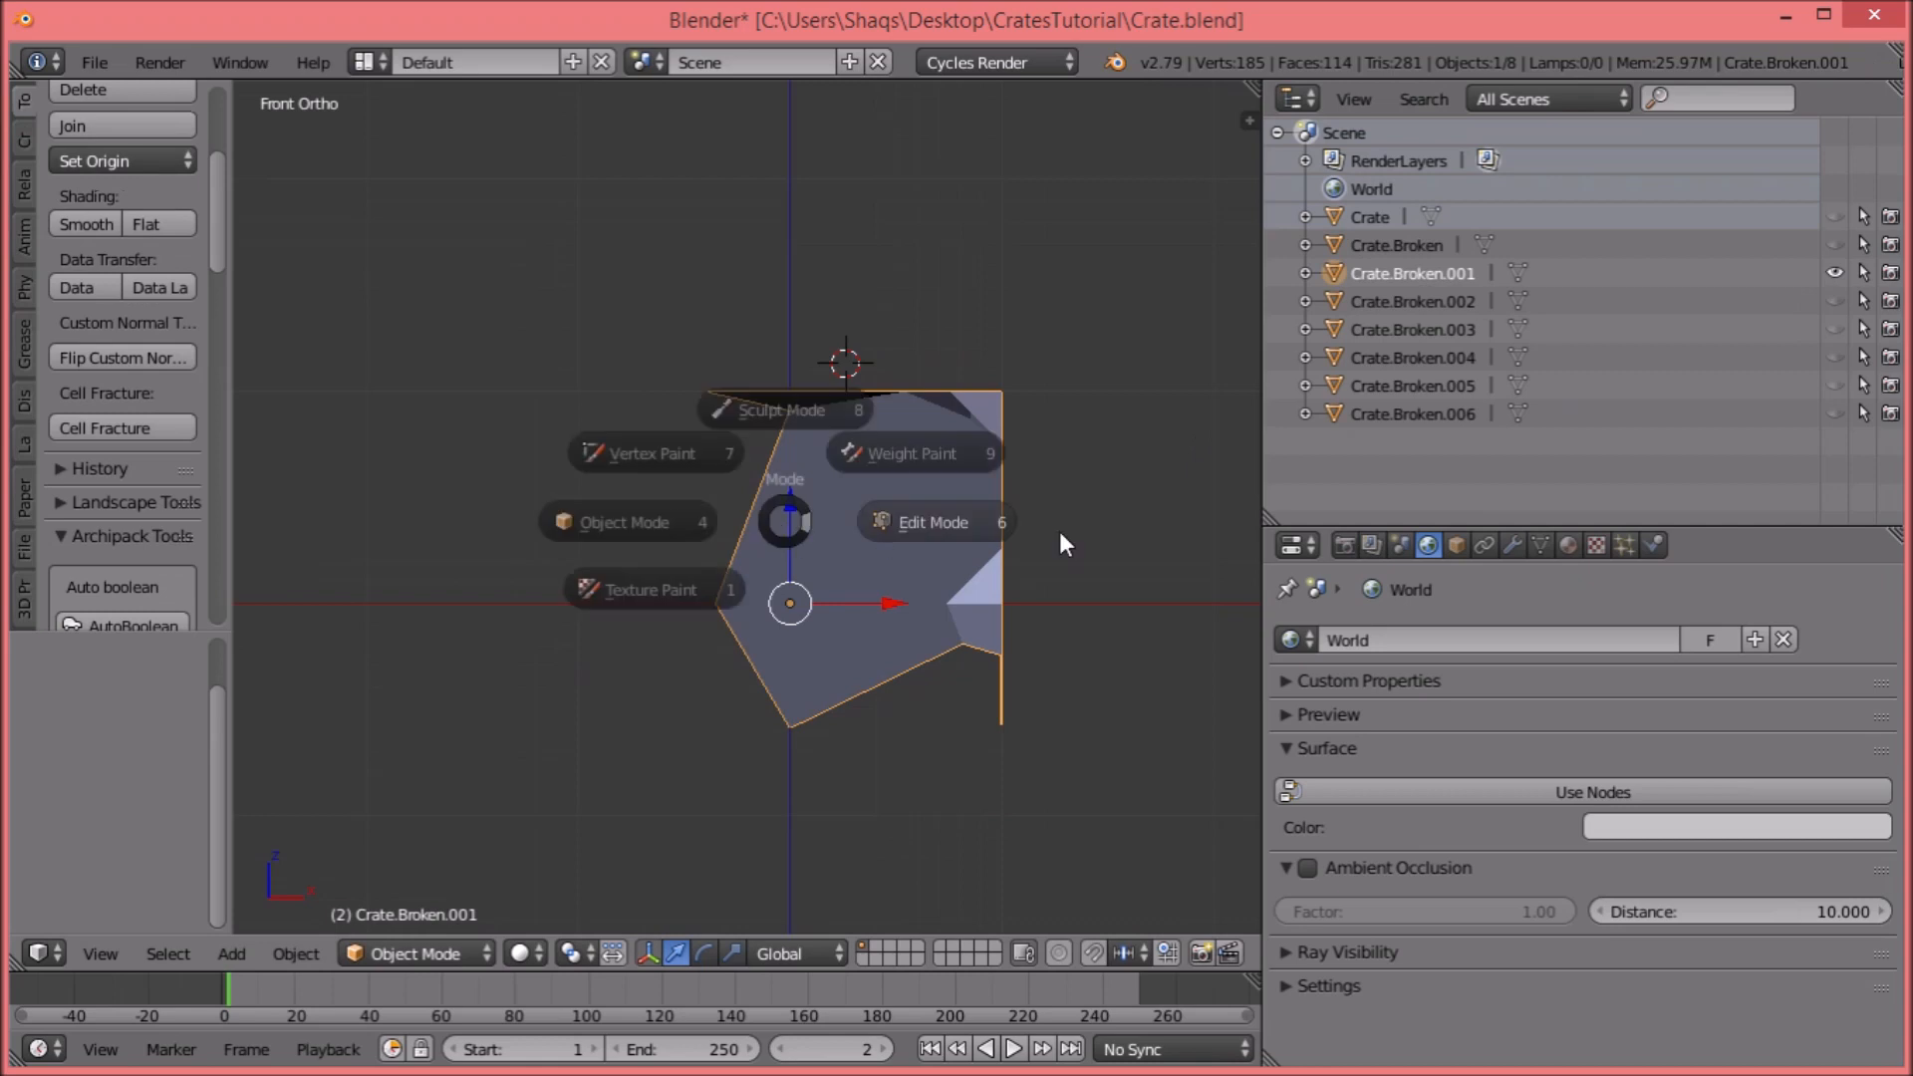
click(1060, 530)
Select the open boundary loop of Crate.Broken.001 and fill it with a face.
middle_drag(1060, 530, 1042, 470)
alt+right_click(940, 437)
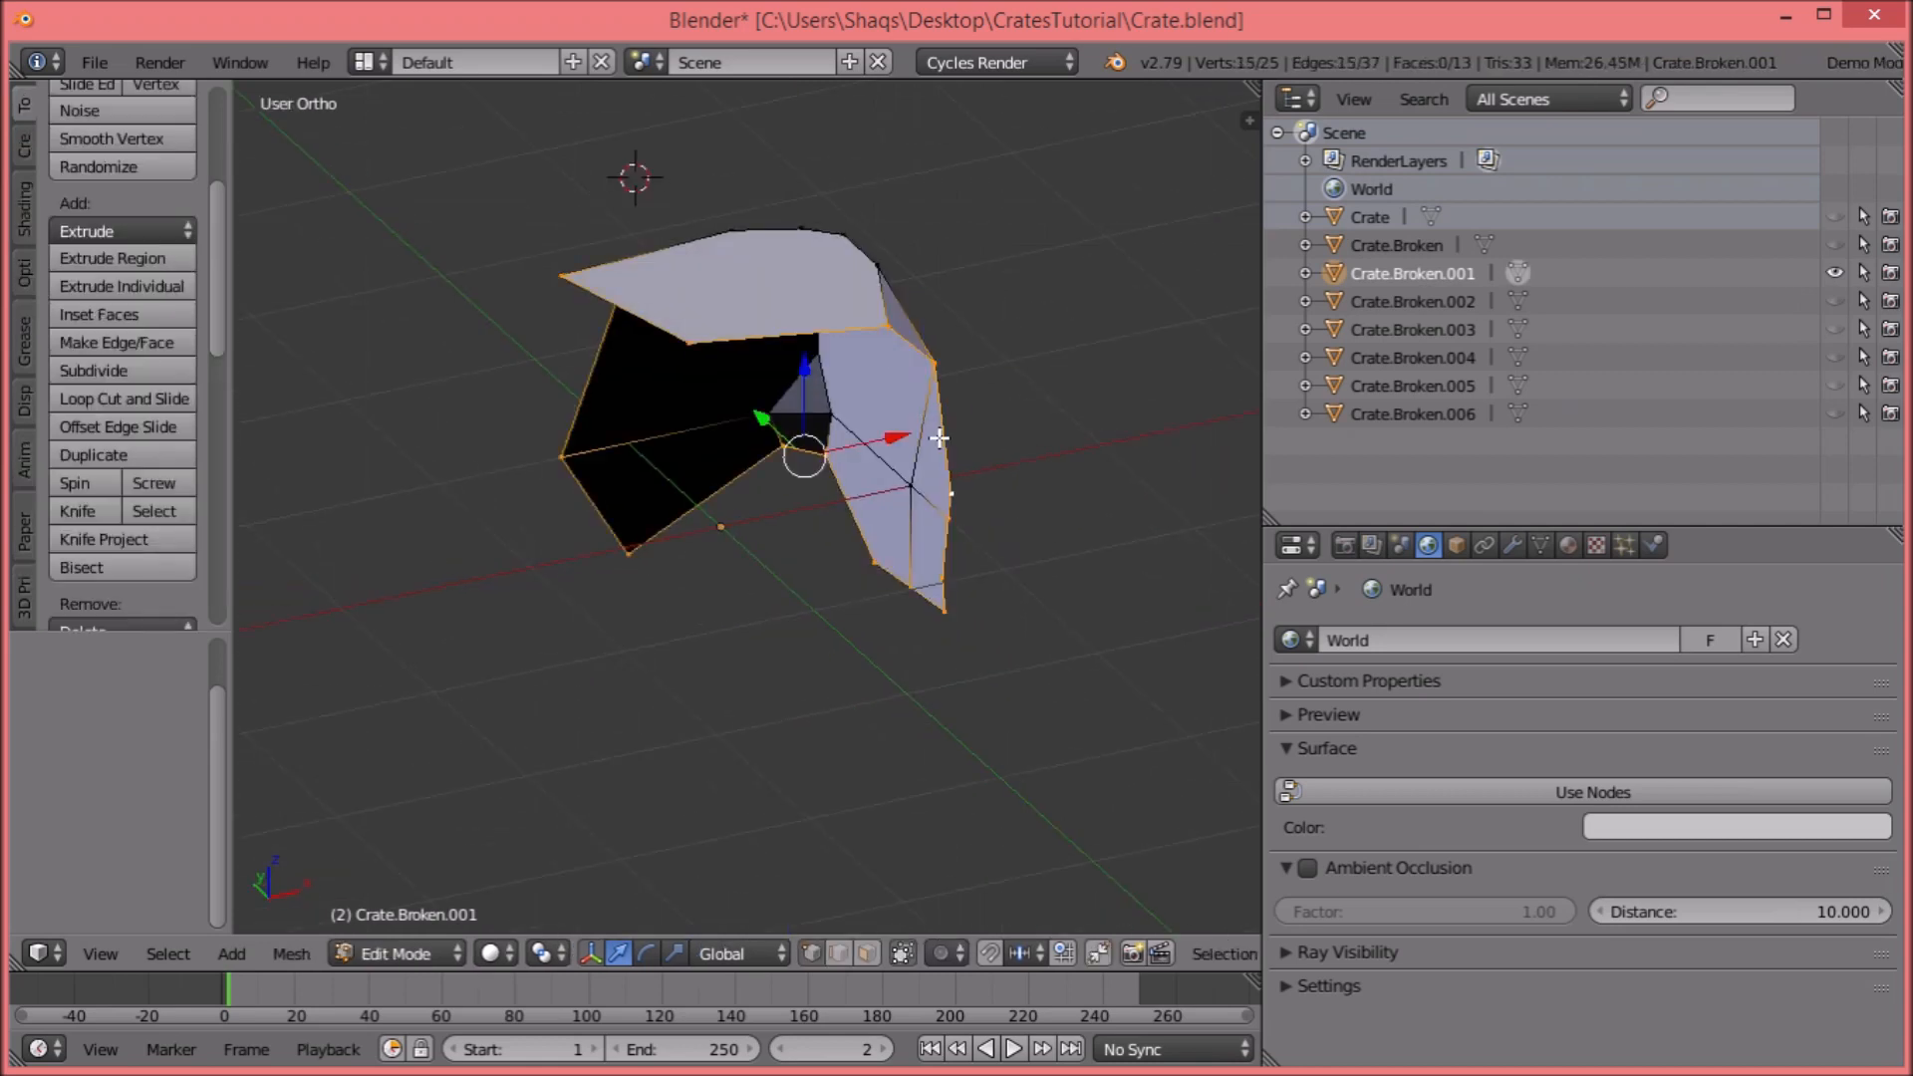
key(f)
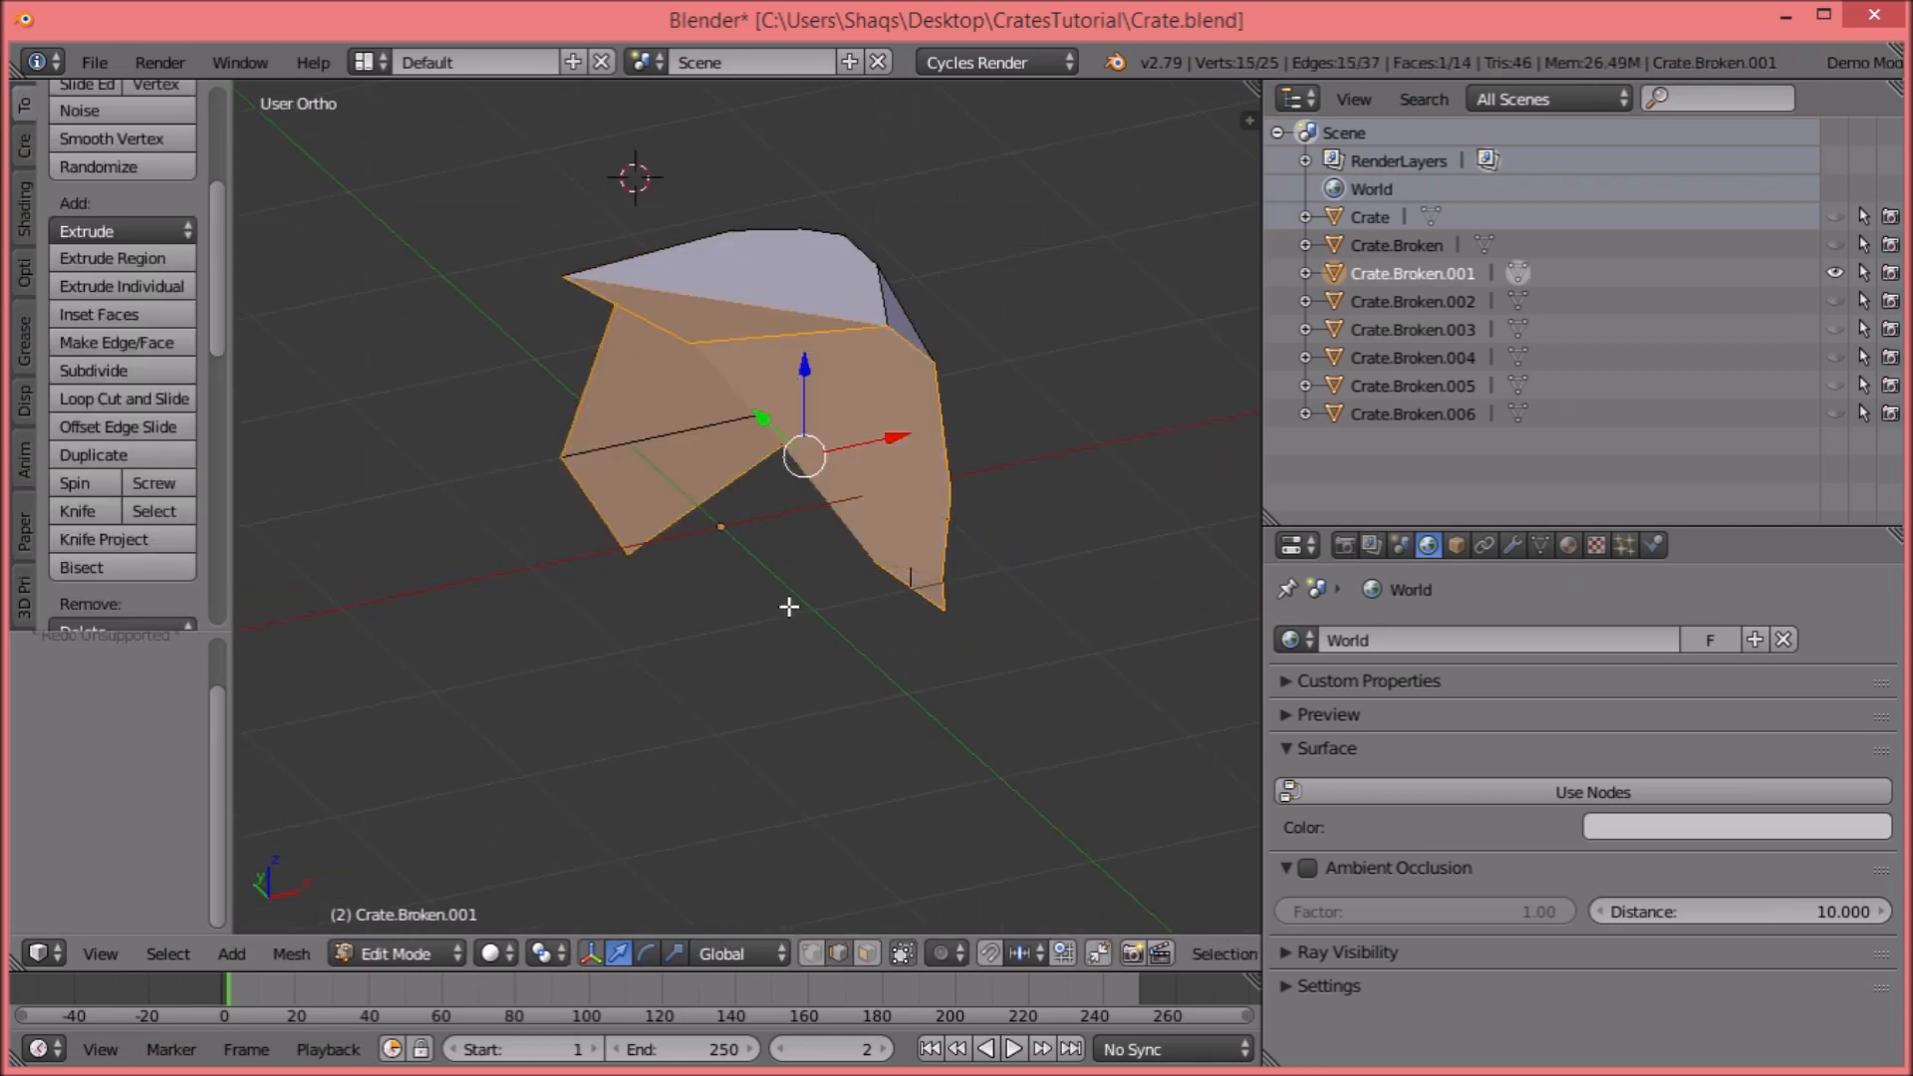
key(a)
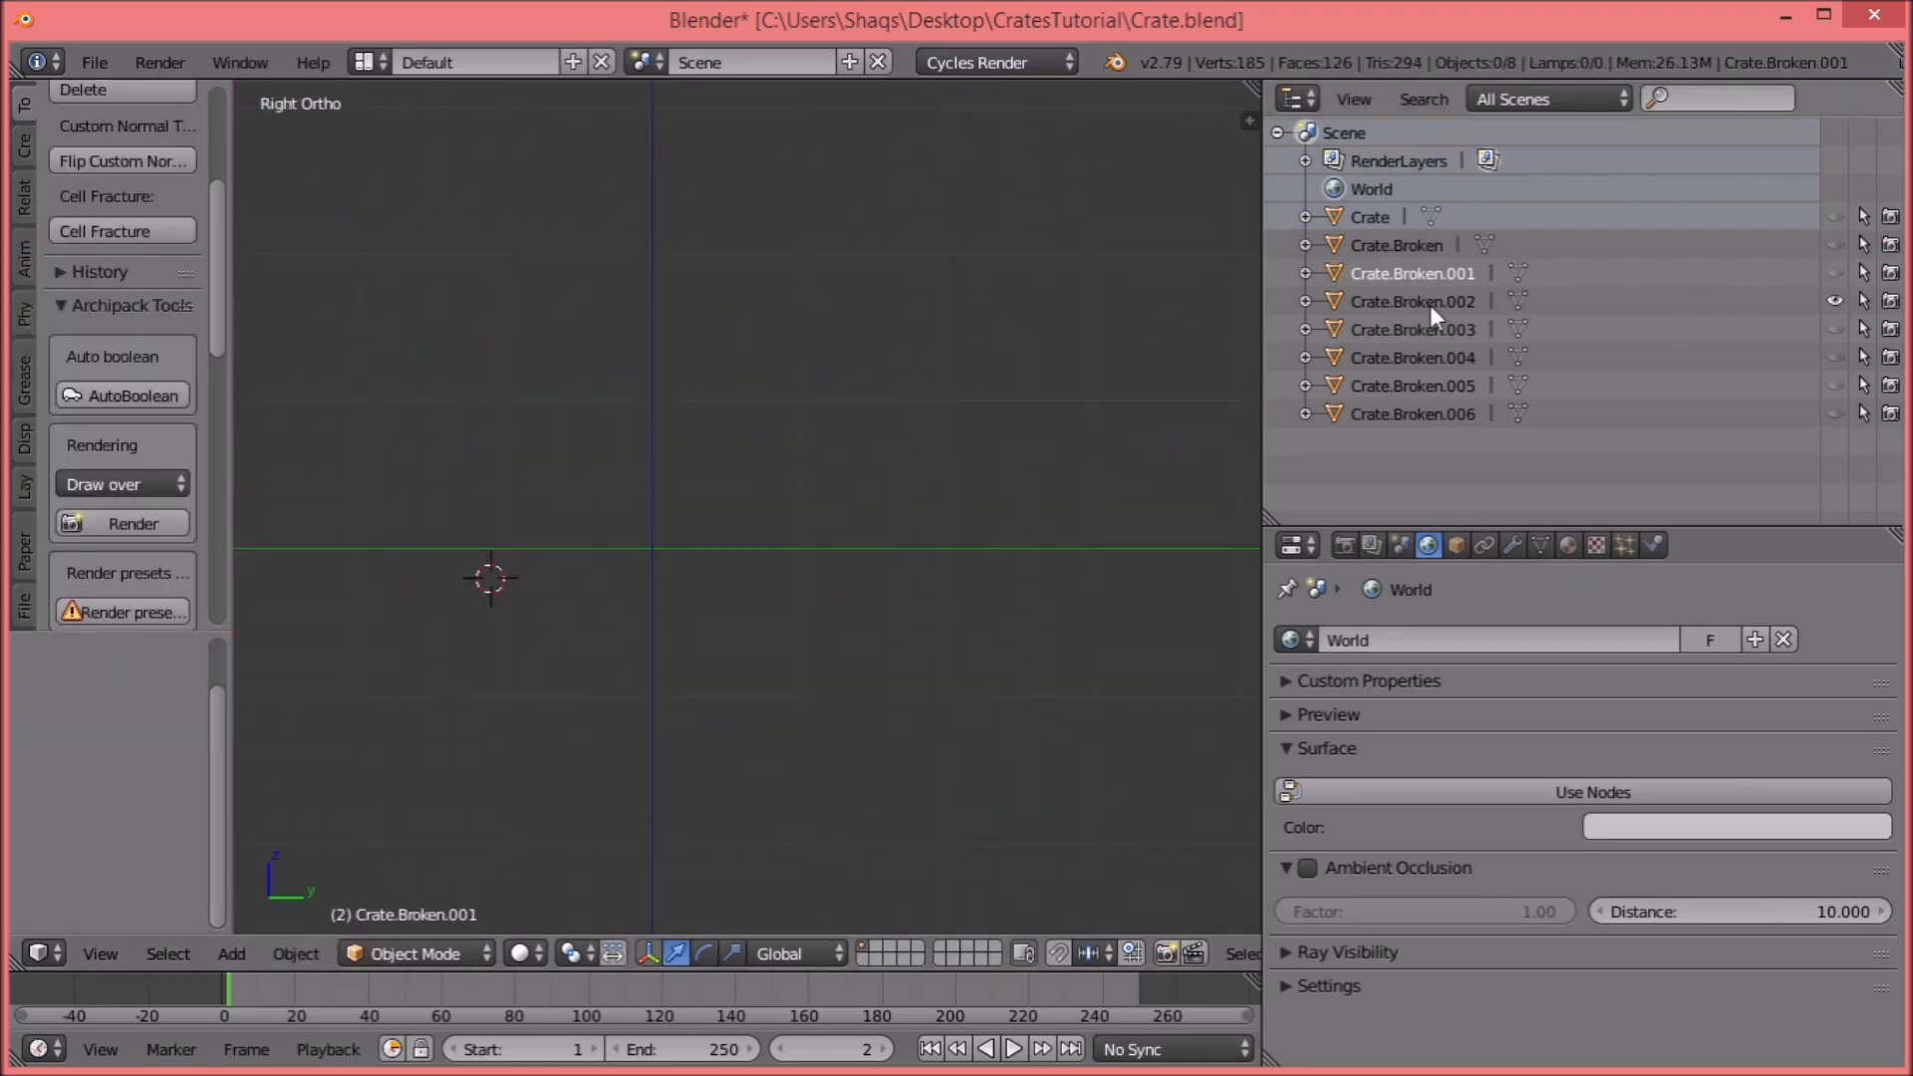
Select Crate.Broken.002 and open its mesh for editing, centred in the view.
click(1431, 305)
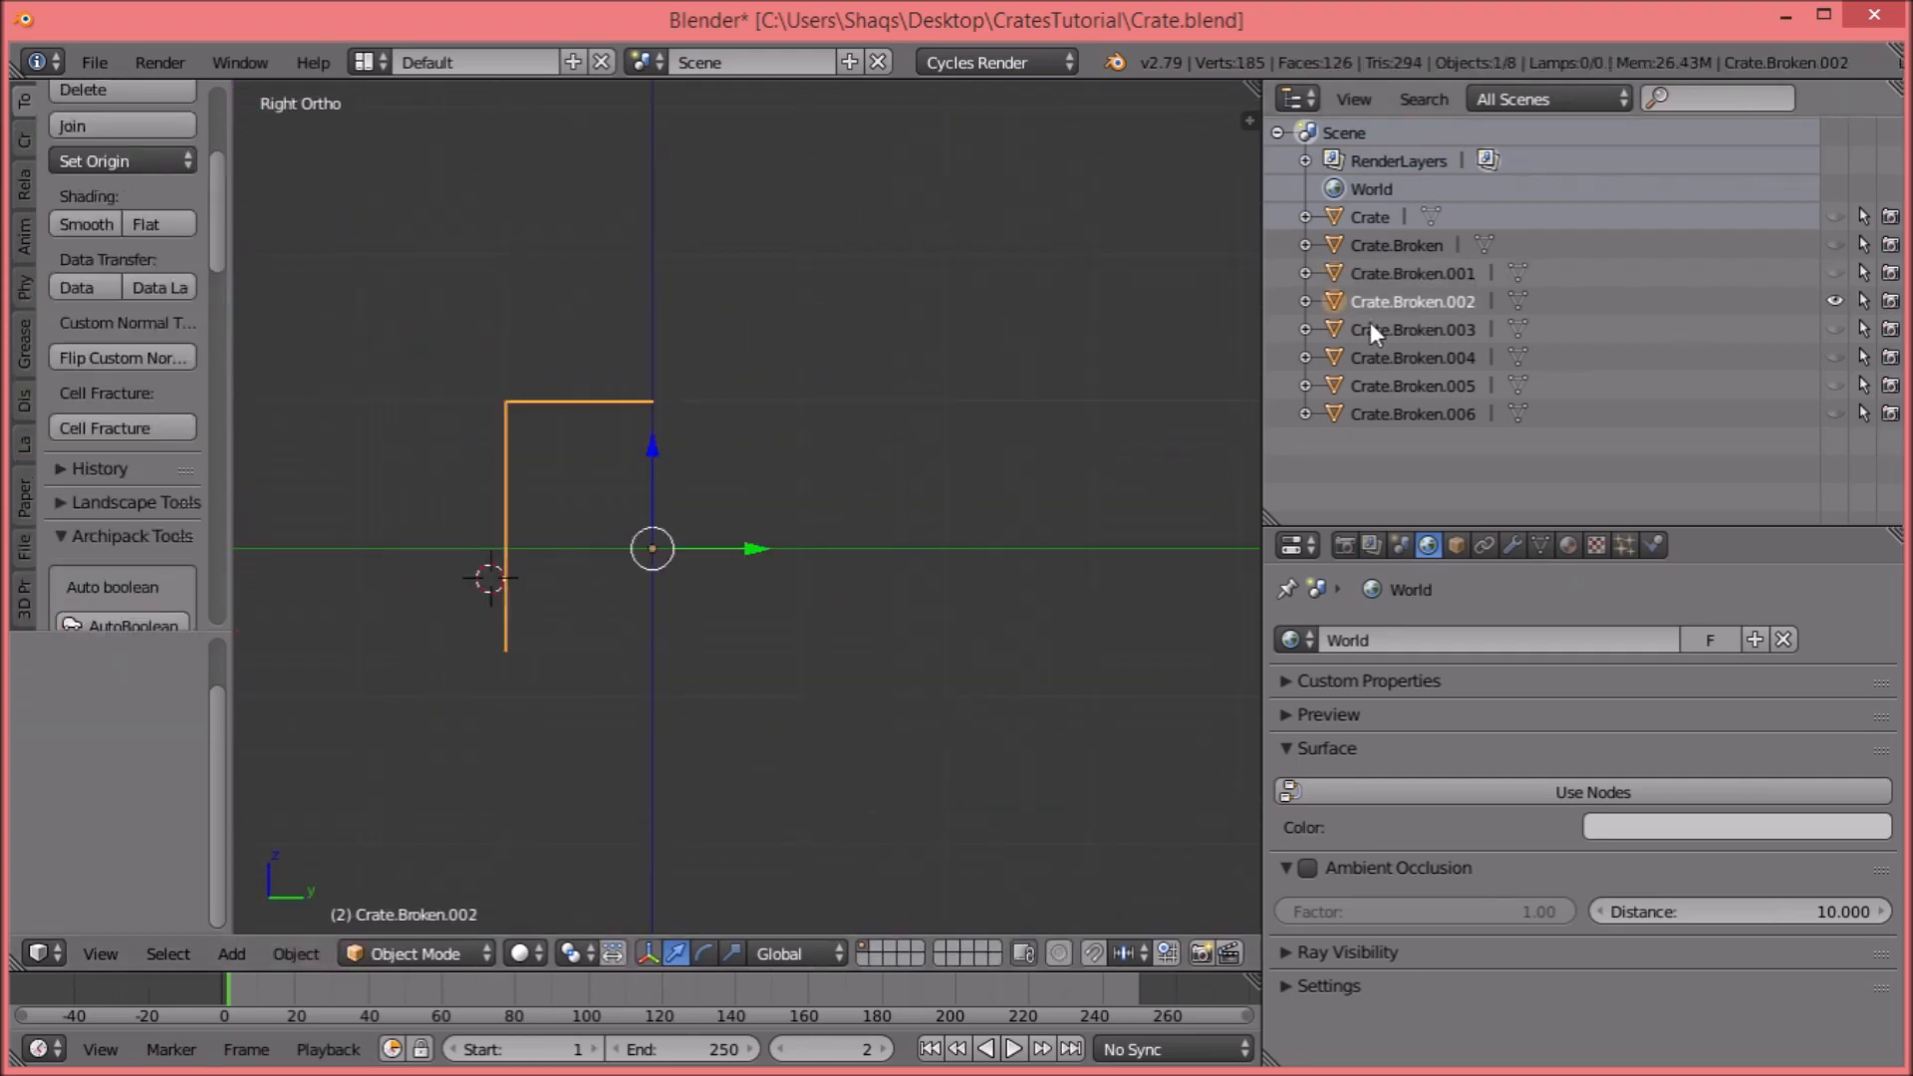
middle_drag(403, 421, 689, 522)
key(Tab)
middle_drag(854, 521, 772, 373)
key(a)
key(KP_Decimal)
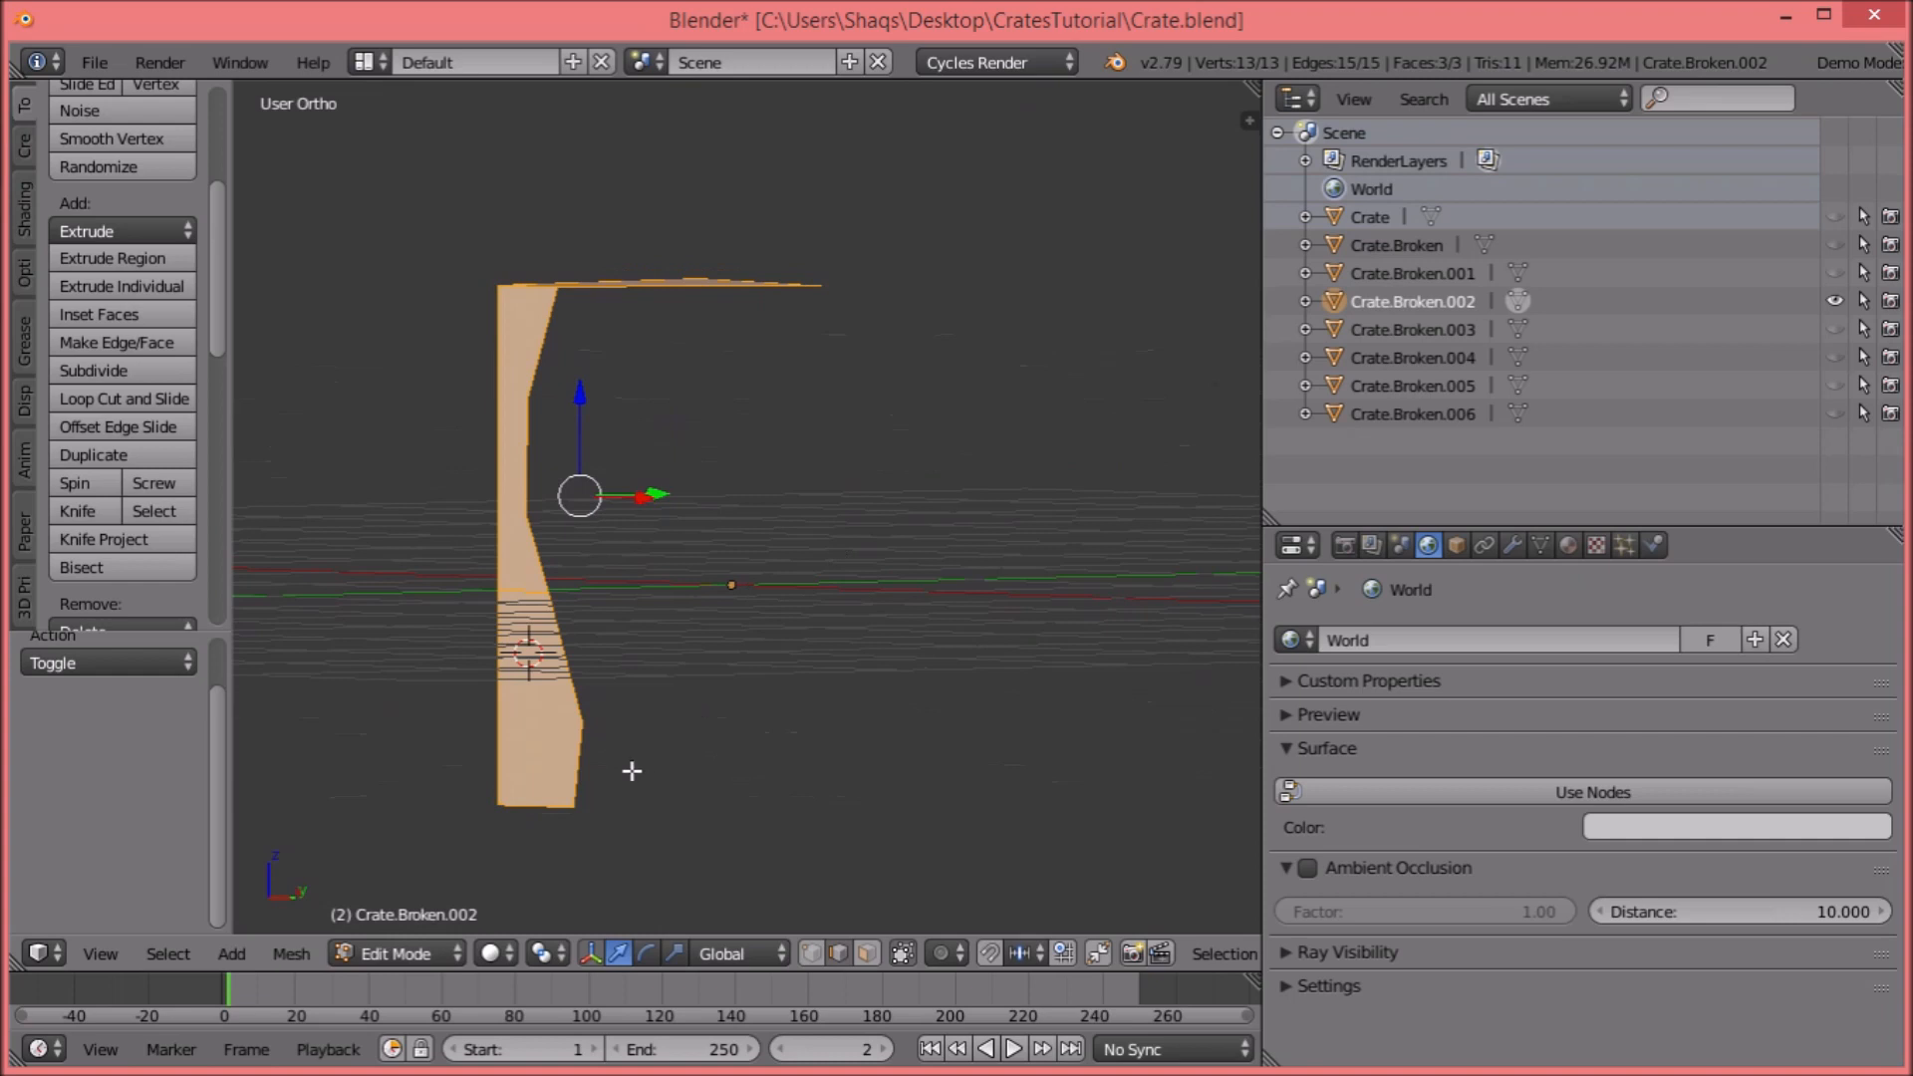
Create a slanted four-sided face between the bottom edge of Crate.Broken.002 and the far edge of its top face.
right_click(616, 765)
middle_drag(611, 760, 822, 487)
shift+right_click(820, 448)
key(f)
shift+right_click(748, 499)
middle_drag(1004, 449, 787, 547)
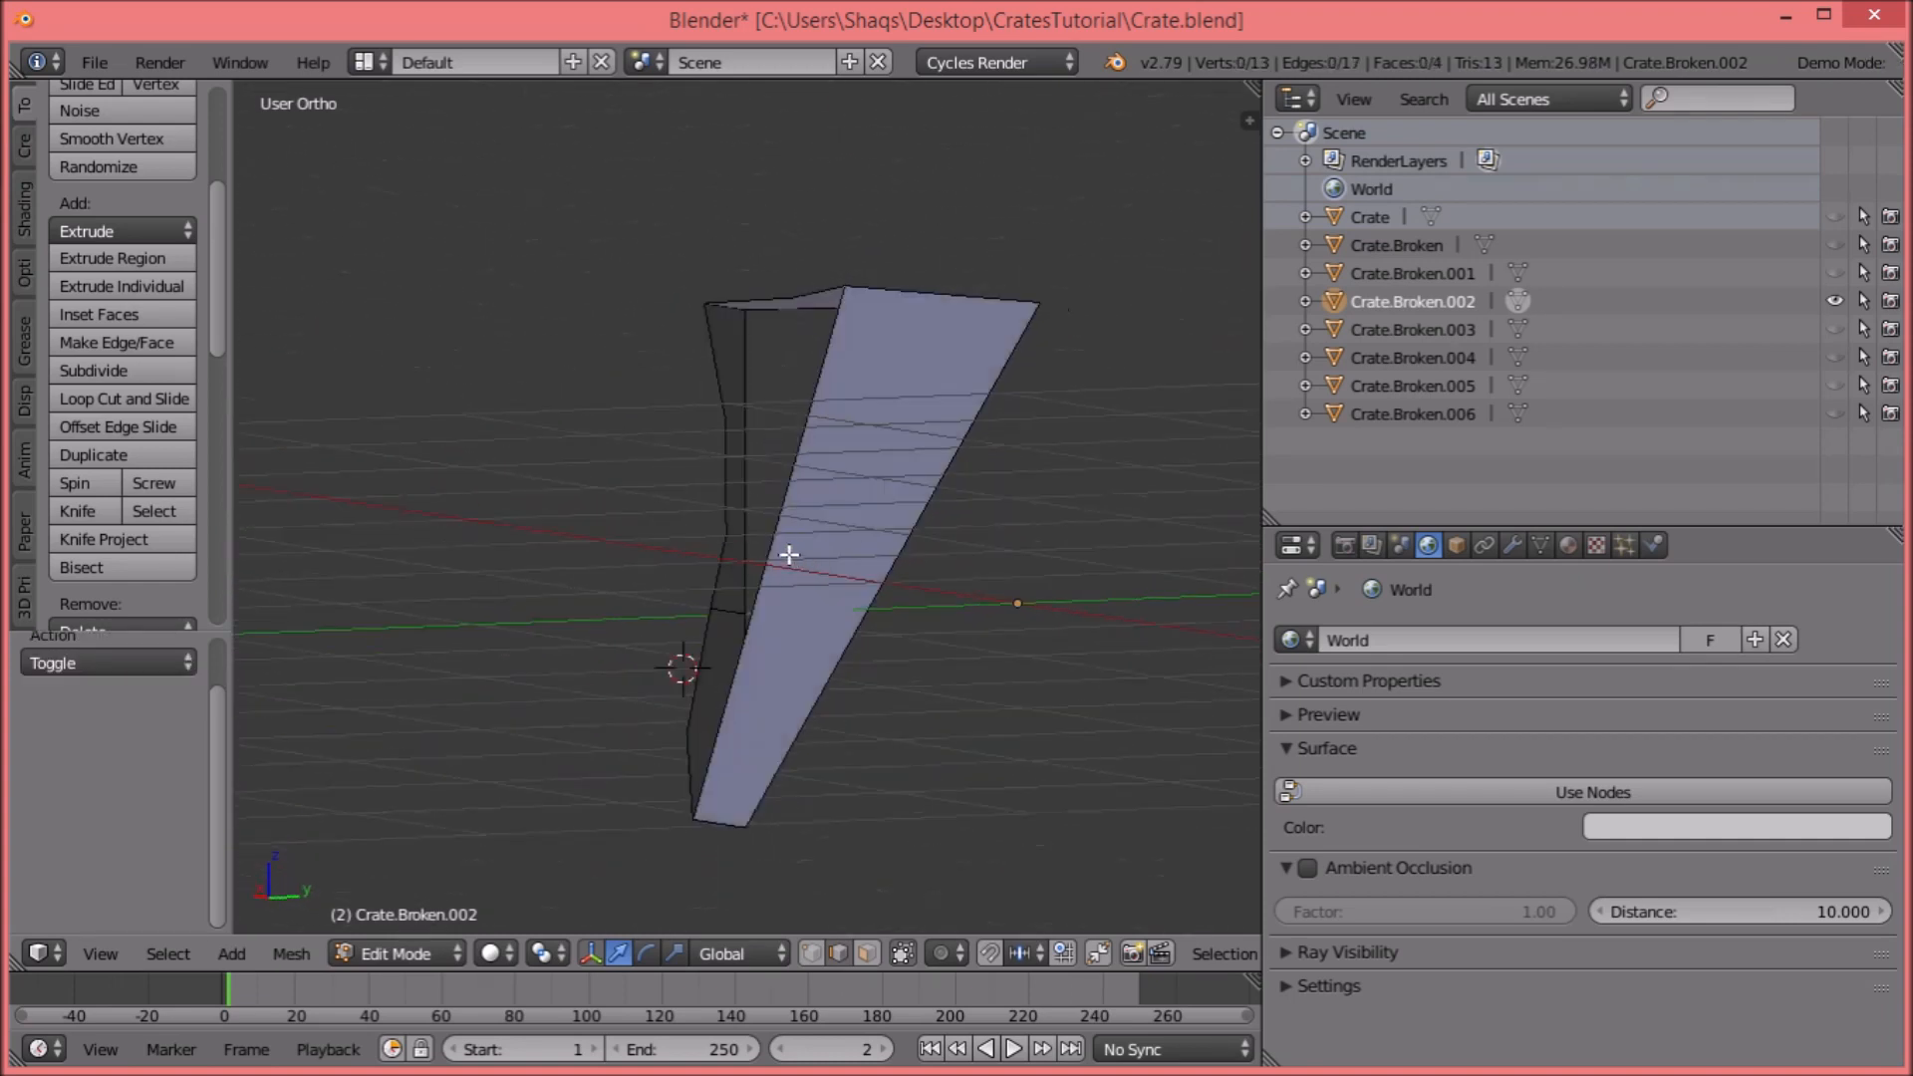
Select the jagged open boundary of Crate.Broken.002, fill it with a face and triangulate the result.
alt+shift+right_click(701, 538)
alt+shift+right_click(683, 615)
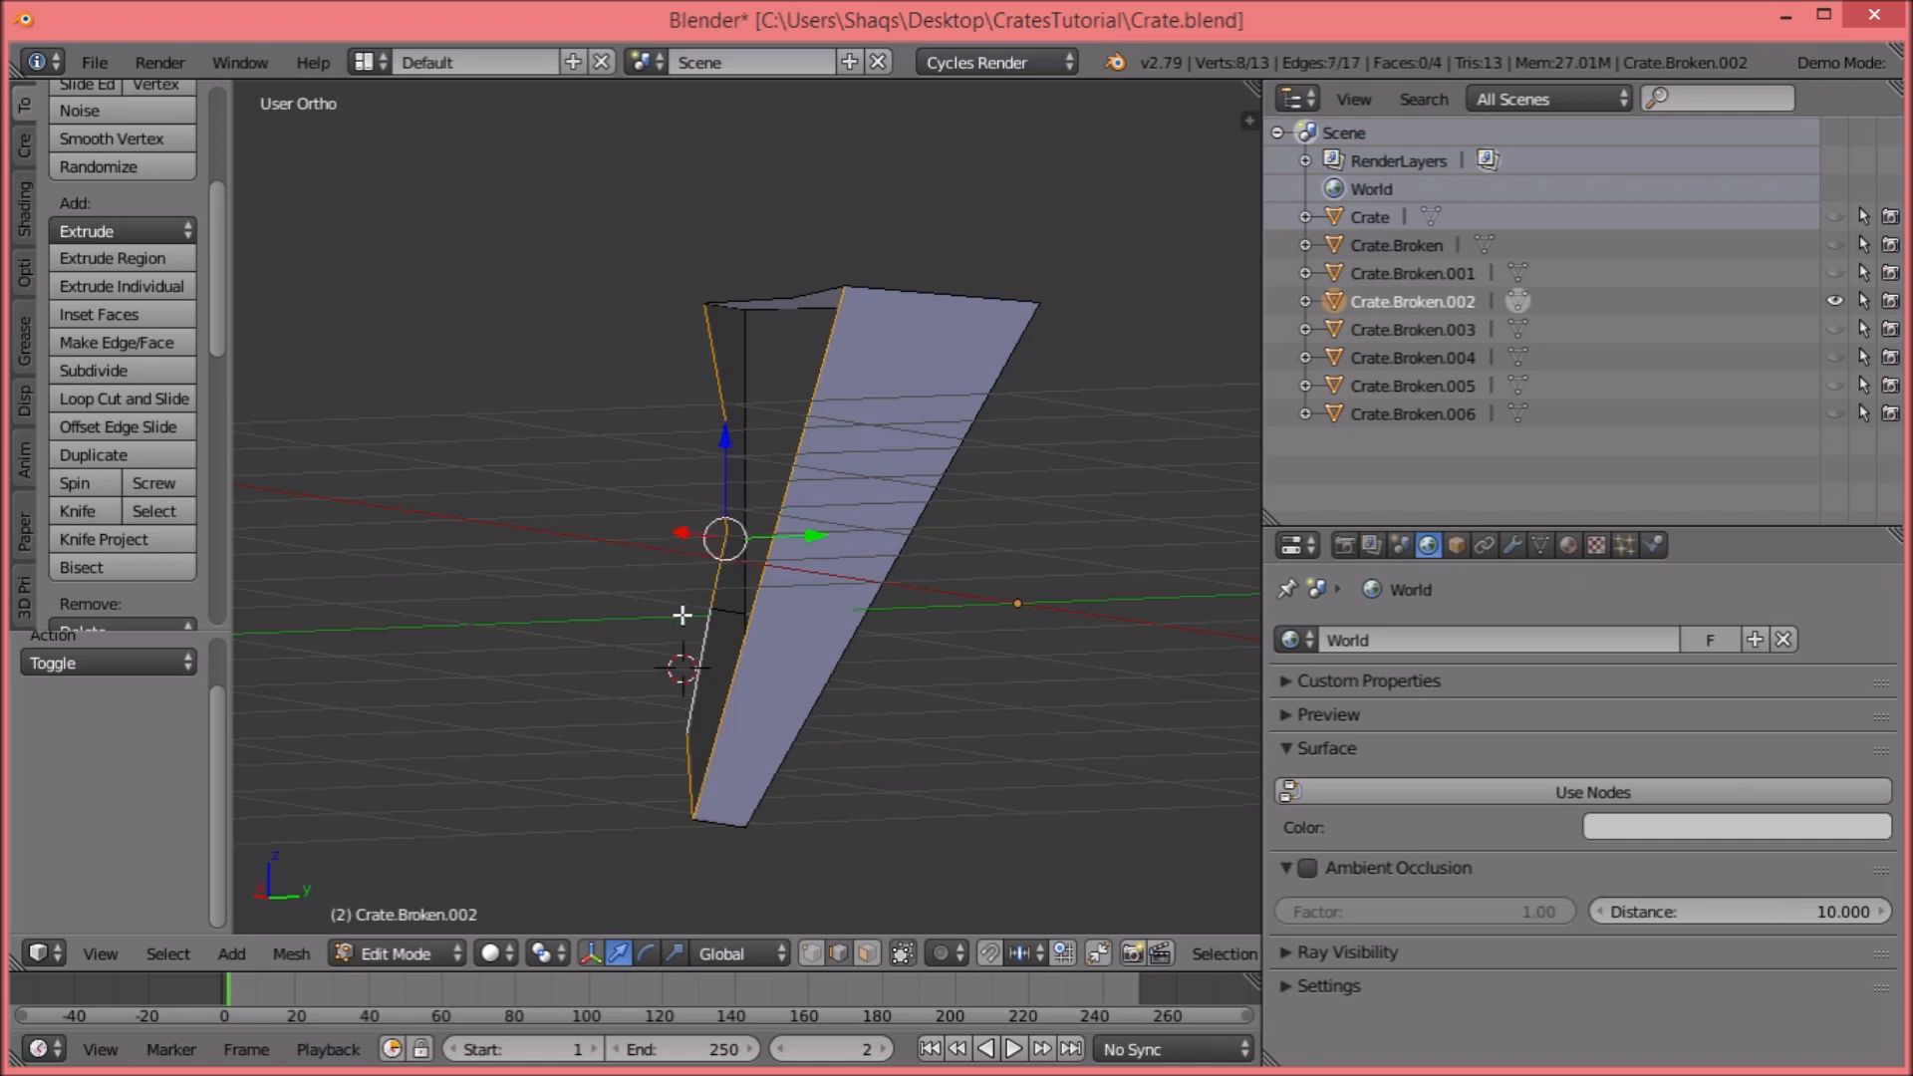
alt+shift+right_click(765, 292)
middle_drag(645, 235, 971, 343)
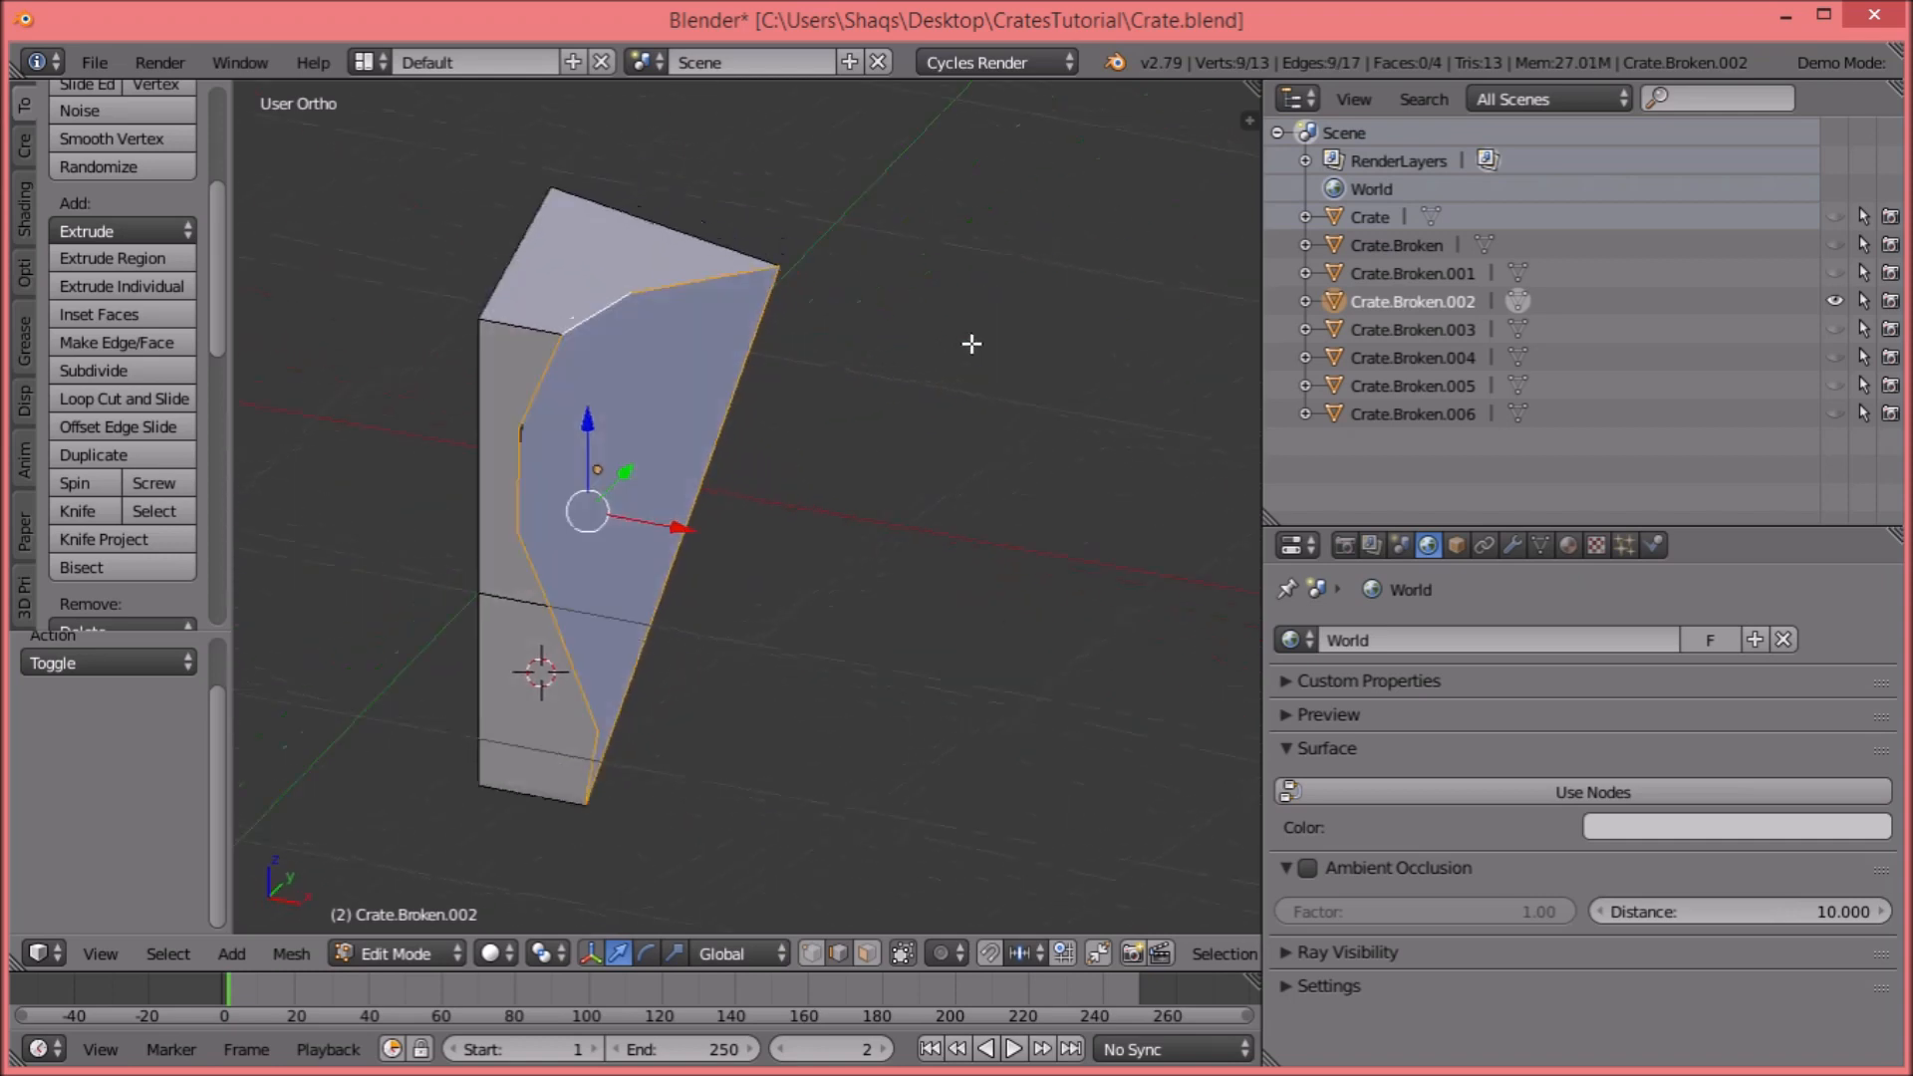
key(f)
key(ctrl+t)
key(a)
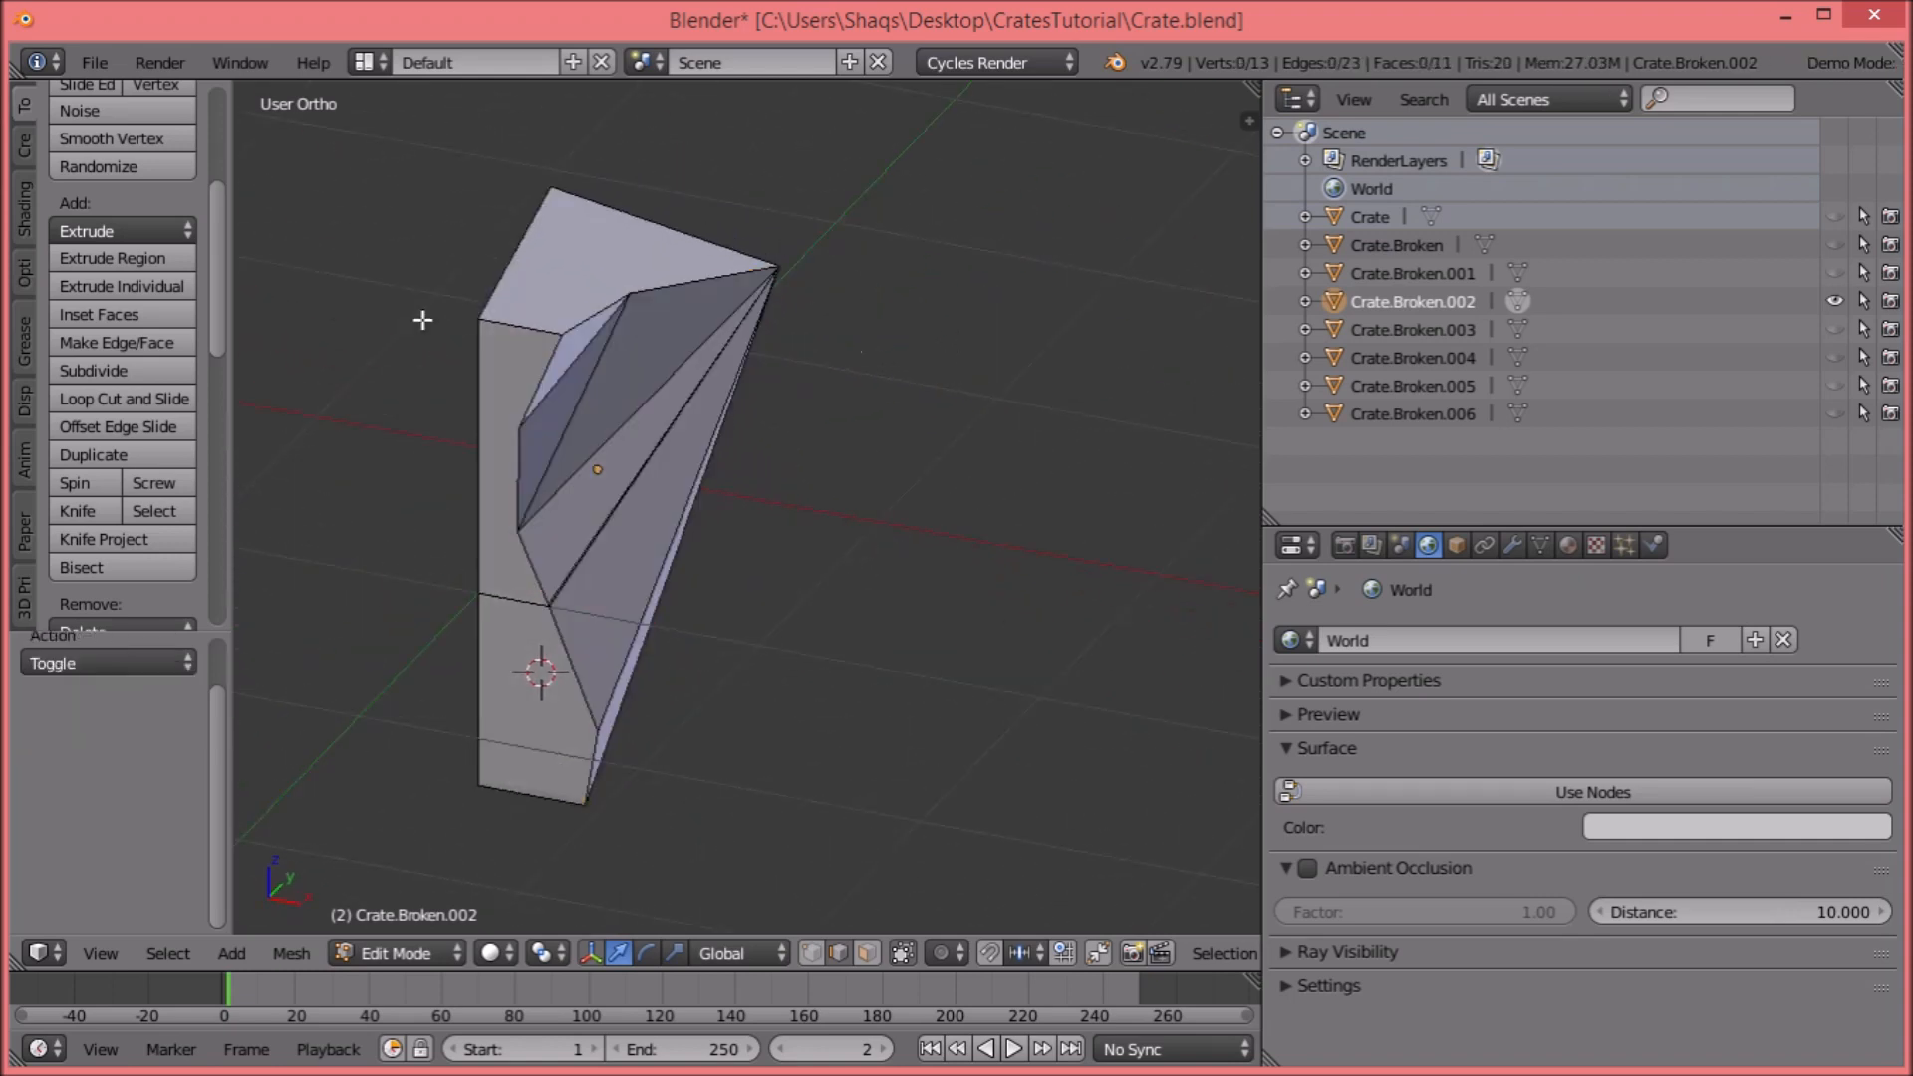
Select the remaining triangular opening on the other side of Crate.Broken.002 and fill it with a face.
middle_drag(491, 330, 666, 313)
alt+right_click(641, 376)
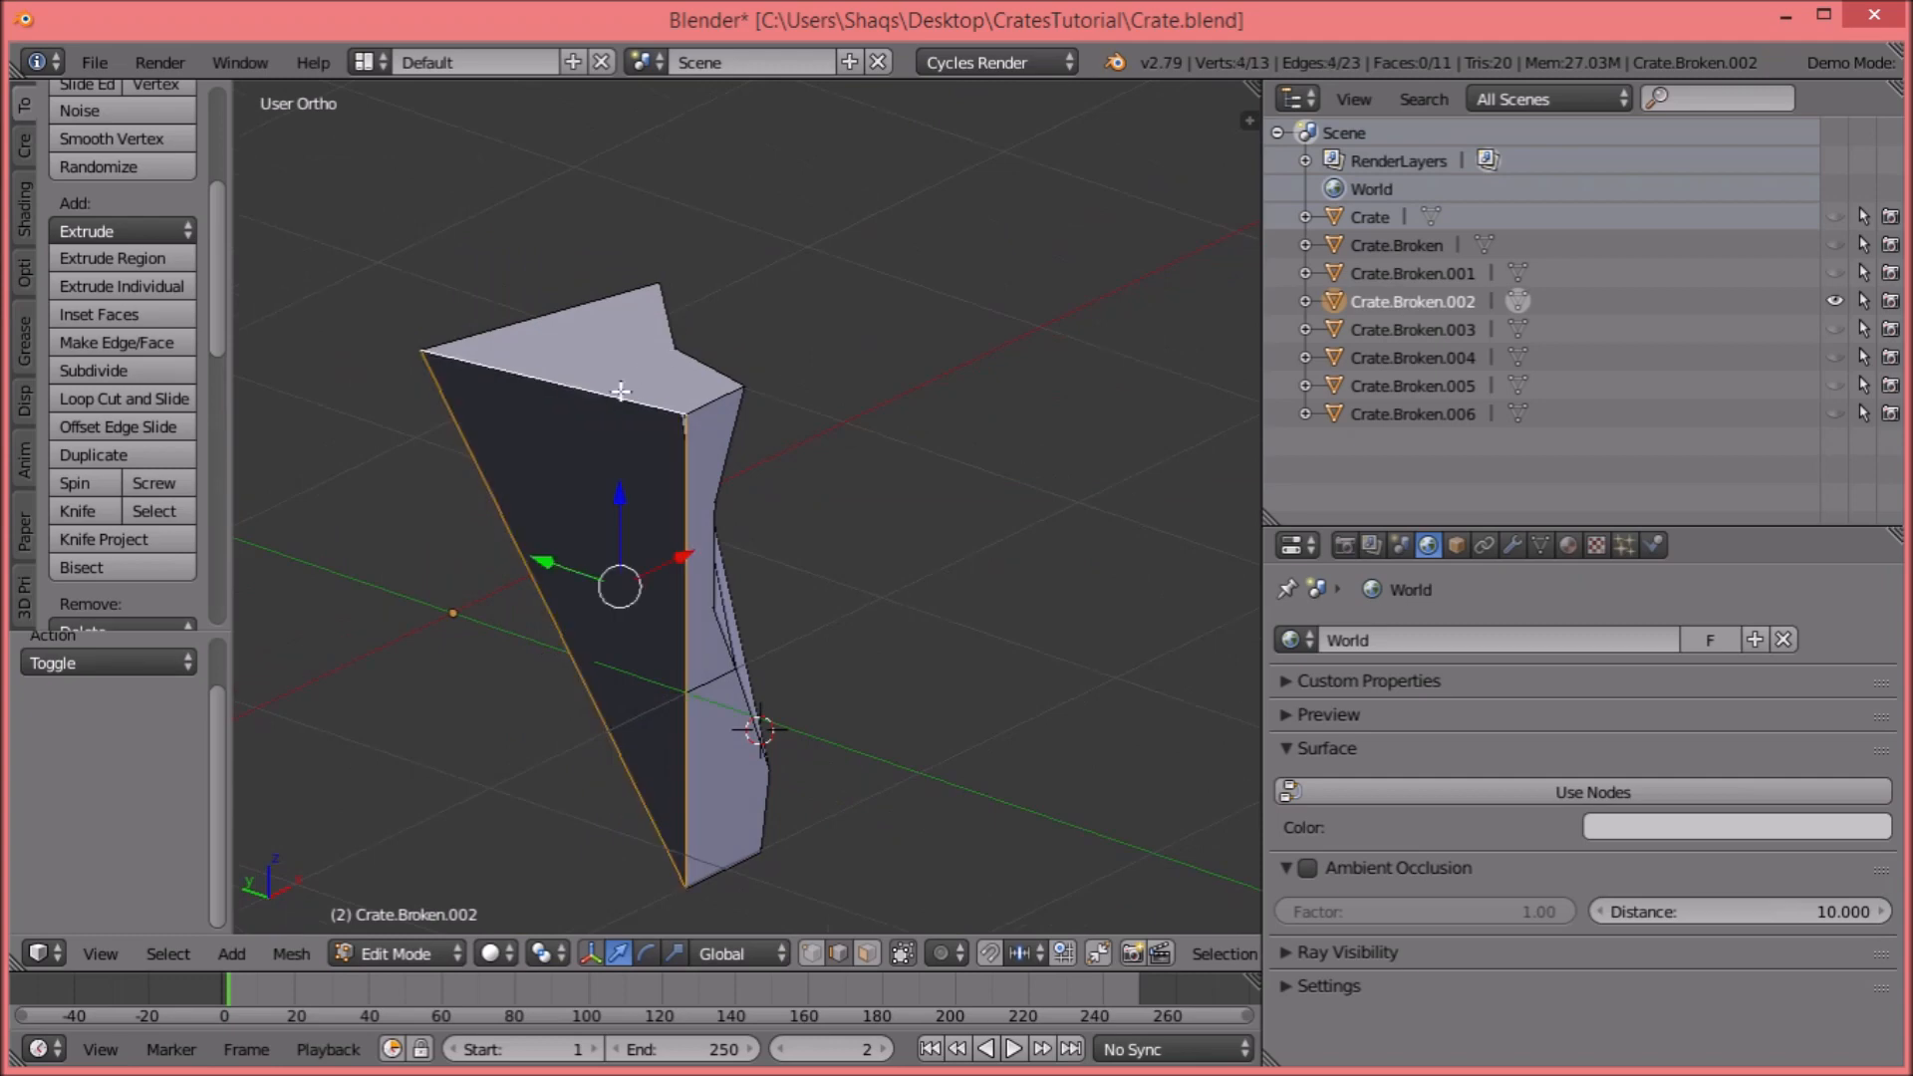
key(f)
key(a)
middle_drag(620, 391, 577, 501)
key(KP_3)
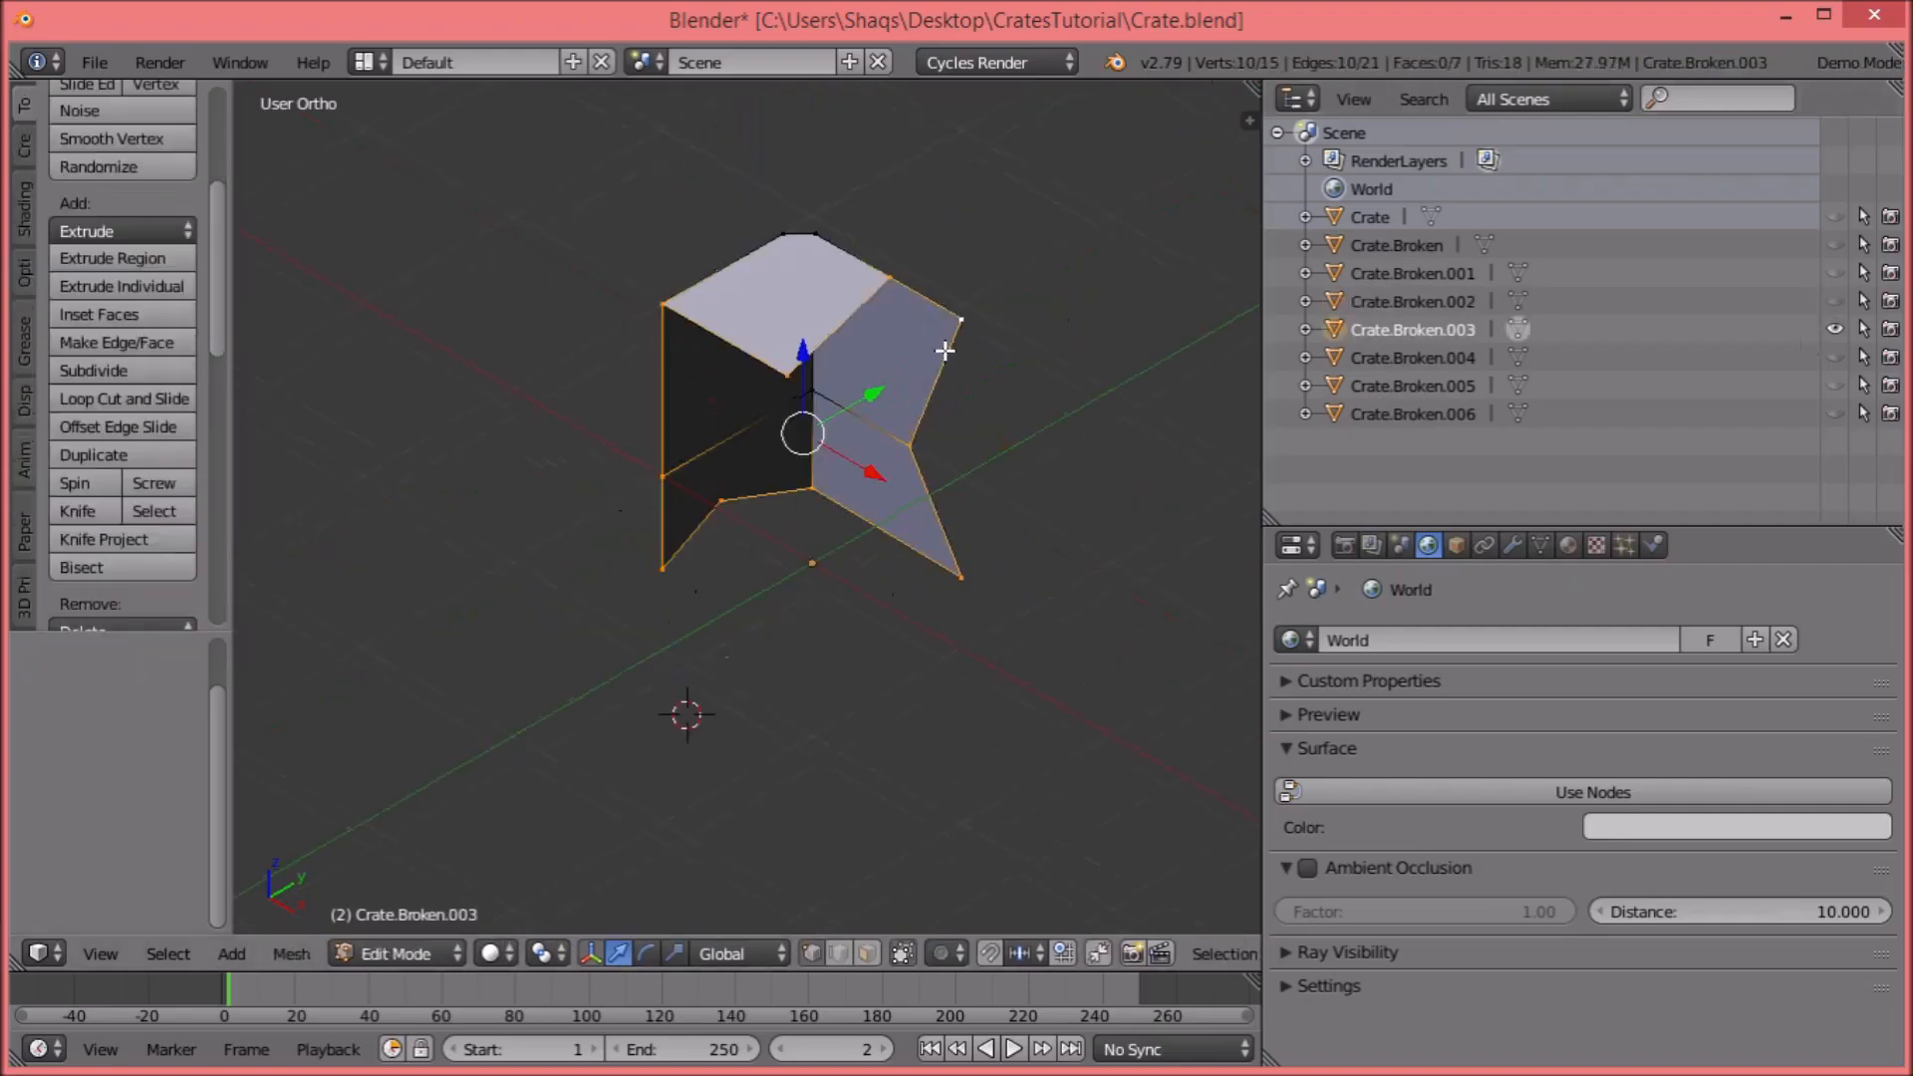
Close the open side of Crate.Broken.003 and triangulate the capping geometry.
key(a)
key(a)
key(Tab)
middle_drag(951, 387, 1004, 525)
key(a)
key(ctrl+t)
key(Tab)
Select the open boundary loop of the next fragment and fill it with a face.
alt+right_click(564, 363)
middle_drag(880, 499, 871, 589)
key(f)
key(Tab)
key(a)
key(Tab)
Make all Crate.Broken fragments visible again and inspect the reassembled crate with every piece selected.
drag(1834, 386, 1834, 246)
right_click(607, 448)
middle_drag(608, 448, 887, 559)
key(a)
middle_drag(1010, 512, 798, 476)
key(a)
key(shift+z)
key(shift+z)
middle_drag(888, 656, 945, 578)
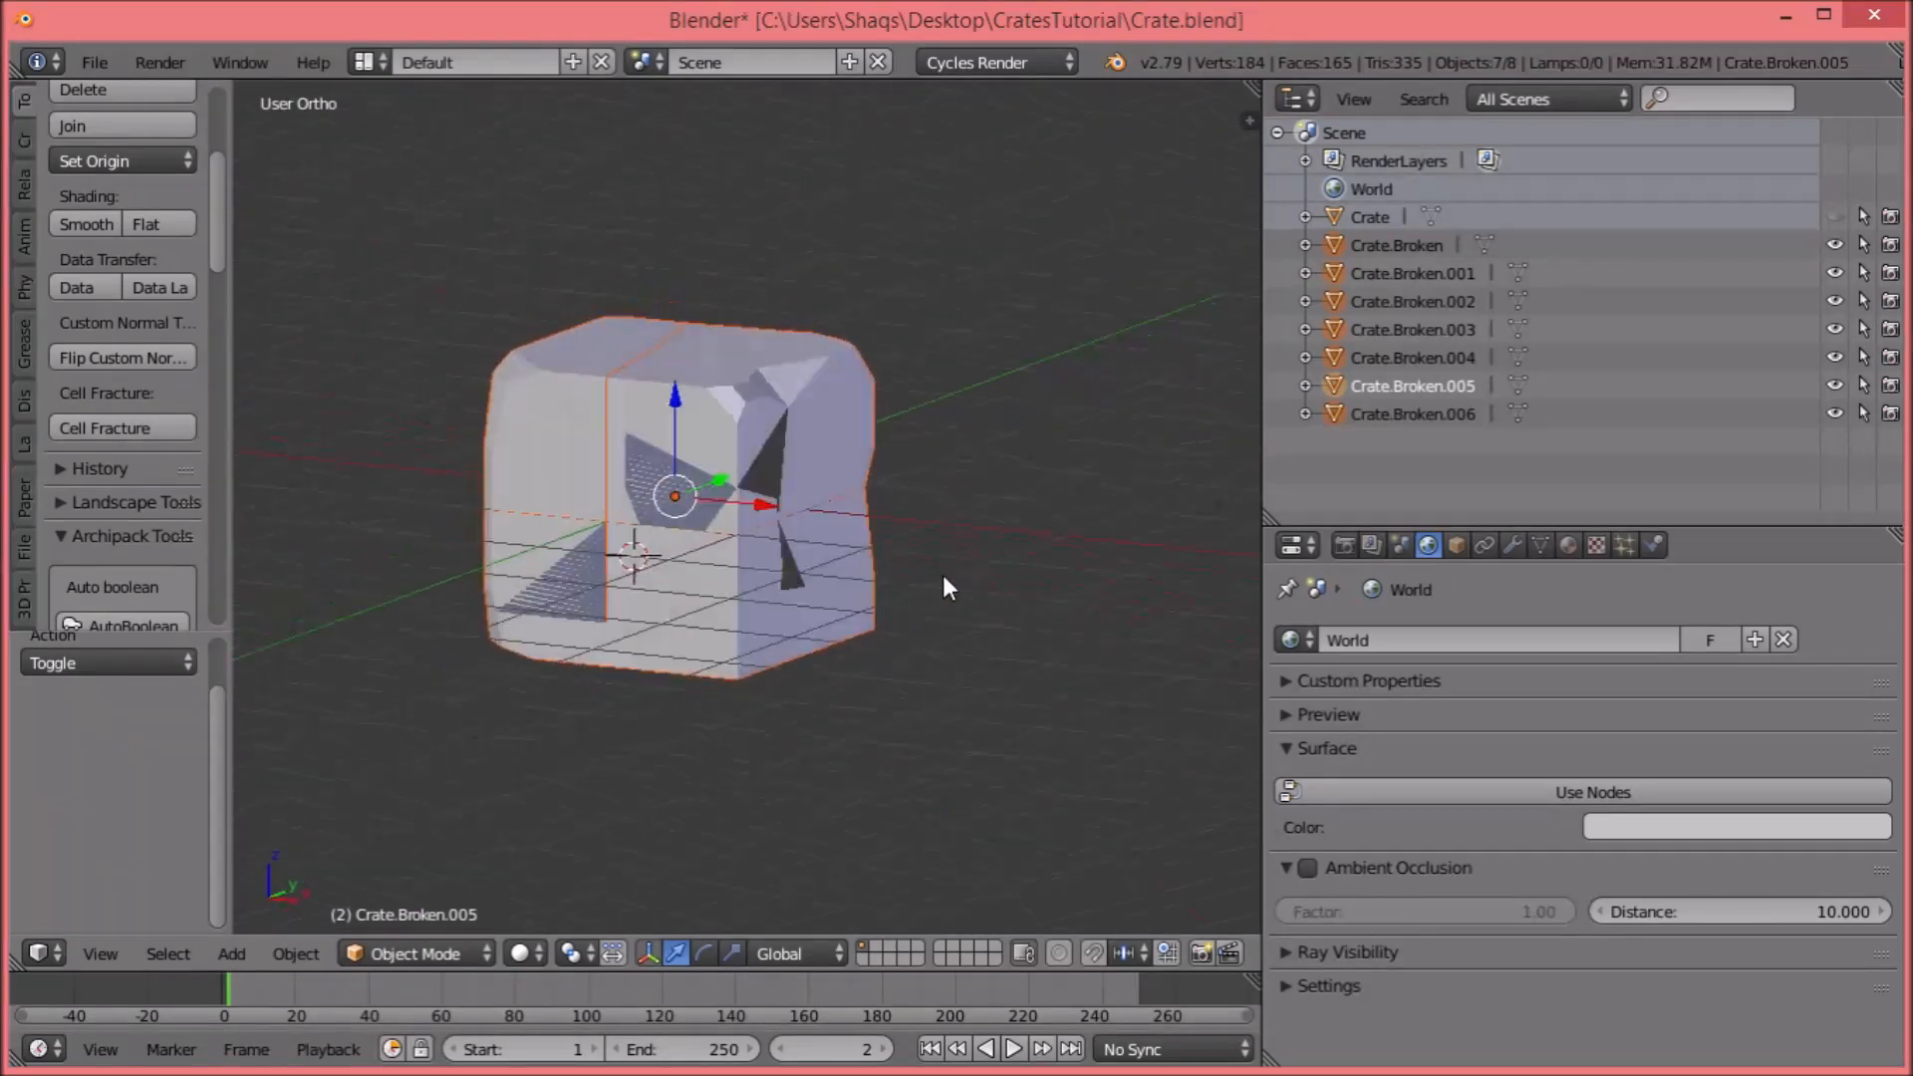
Check the assembled crate from several sides by selecting individual fragments and temporarily moving them.
key(a)
middle_drag(572, 524, 552, 594)
middle_drag(642, 594, 1104, 602)
right_click(884, 498)
right_click(940, 420)
key(g)
right_click(827, 402)
right_click(745, 433)
right_click(713, 419)
key(g)
right_click(493, 337)
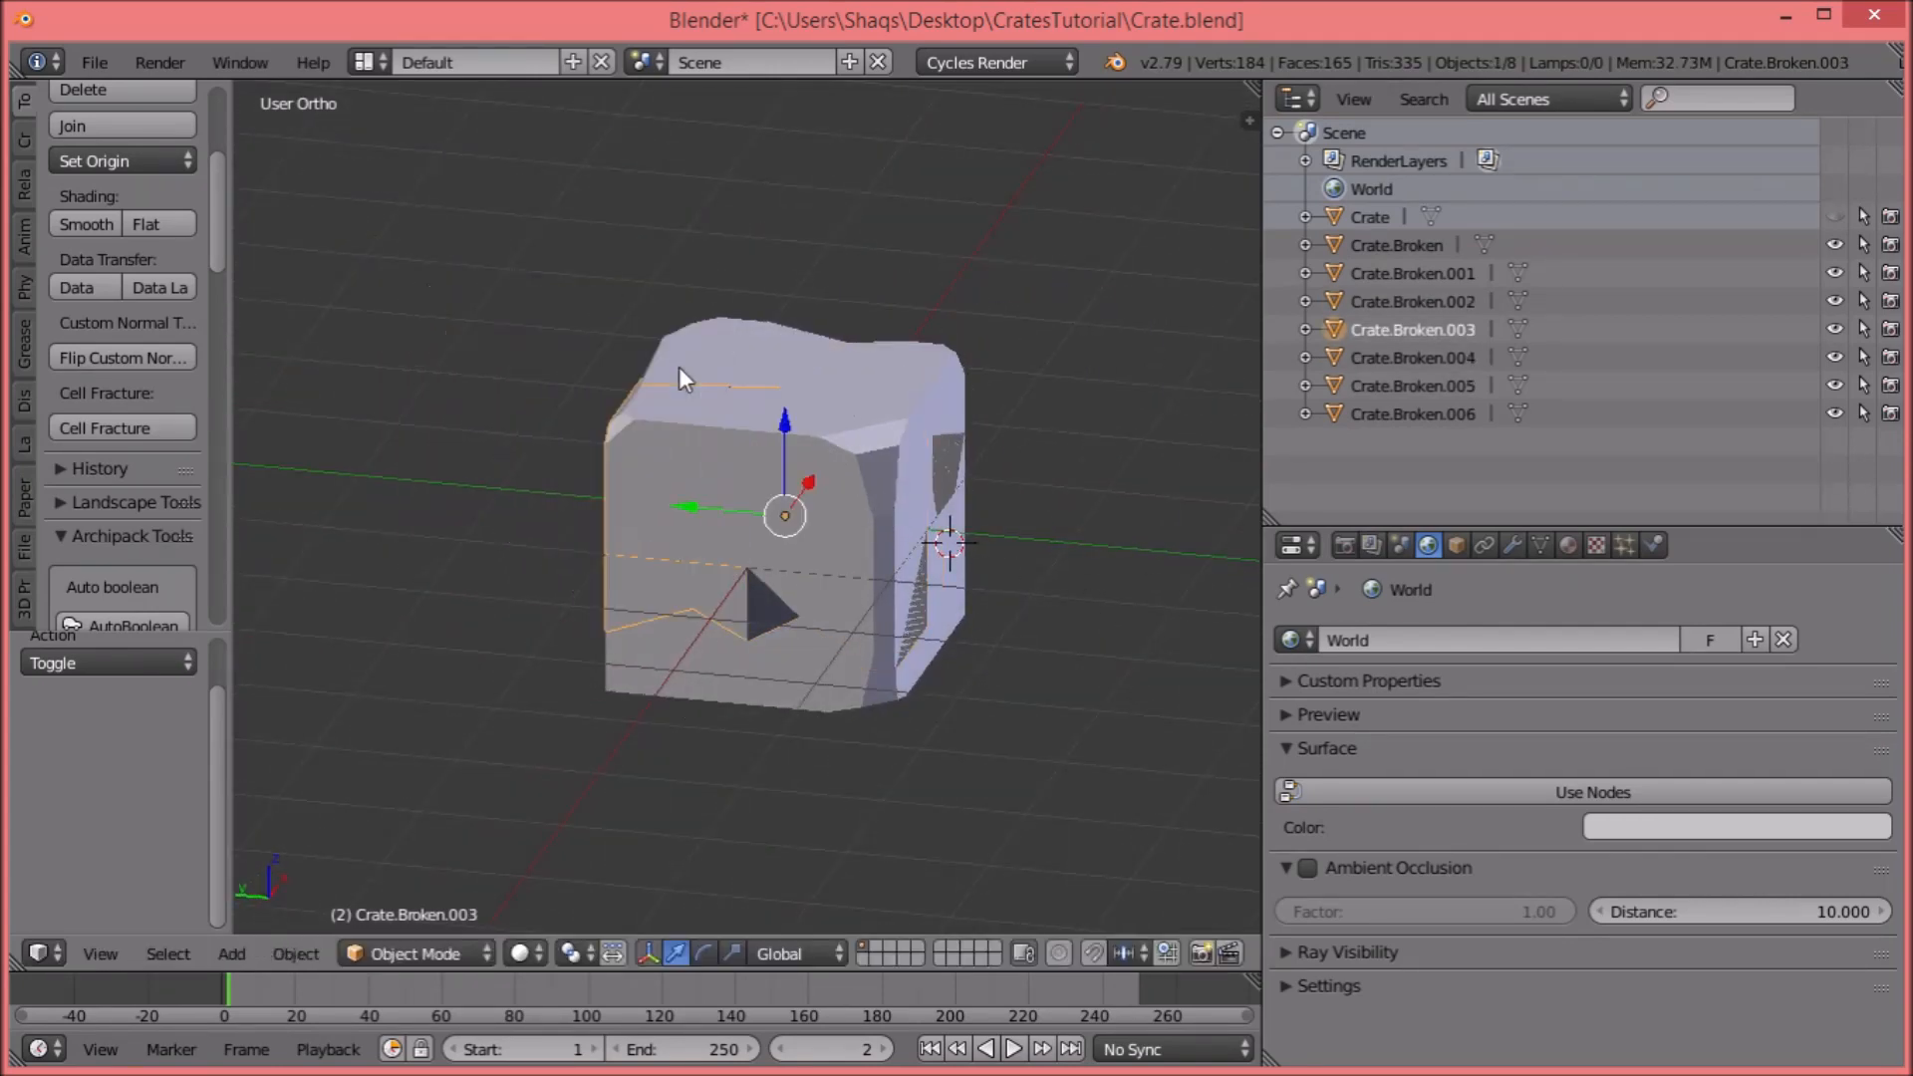
right_click(681, 365)
key(g)
right_click(592, 256)
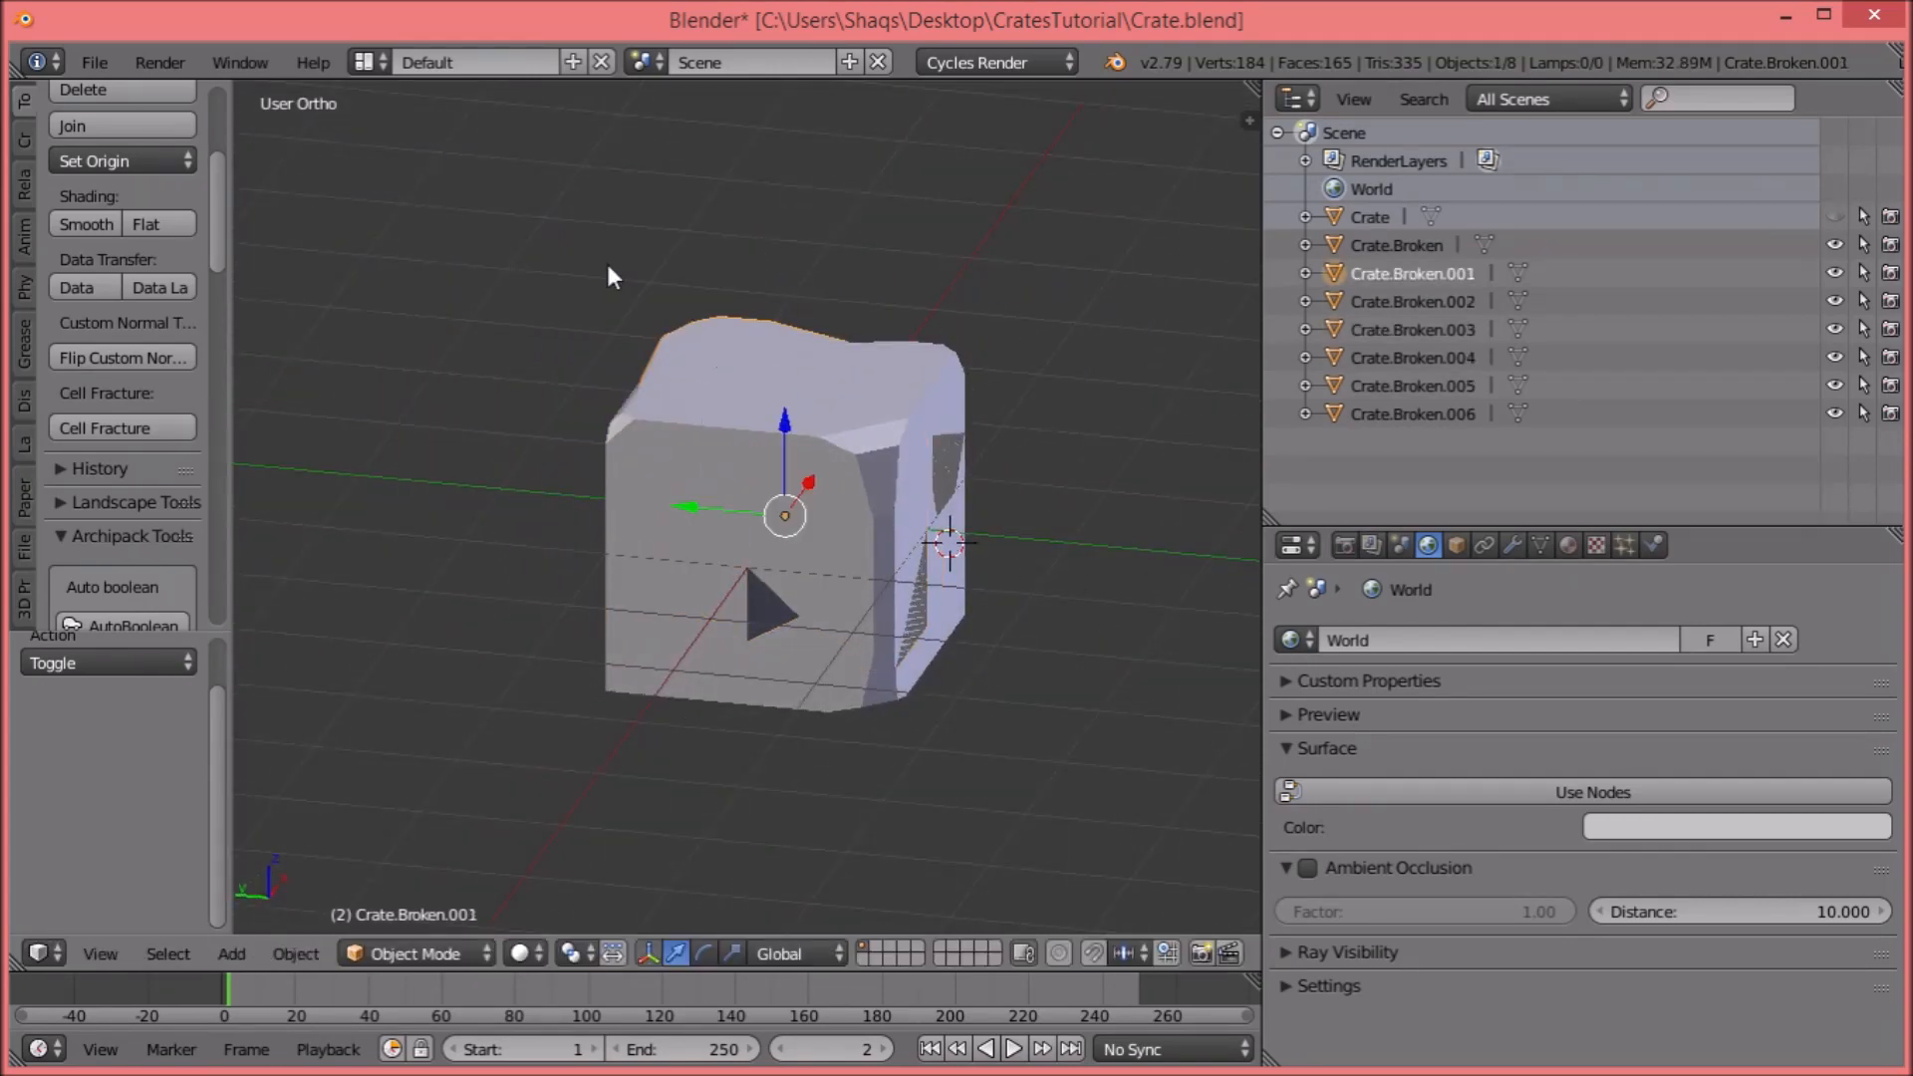
Select all seven fragments with Crate.Broken as the active one and parent the others to it using the Object option.
click(1375, 247)
key(a)
middle_drag(853, 456, 872, 582)
shift+right_click(891, 641)
middle_drag(946, 664, 1161, 368)
ctrl+click(1341, 247)
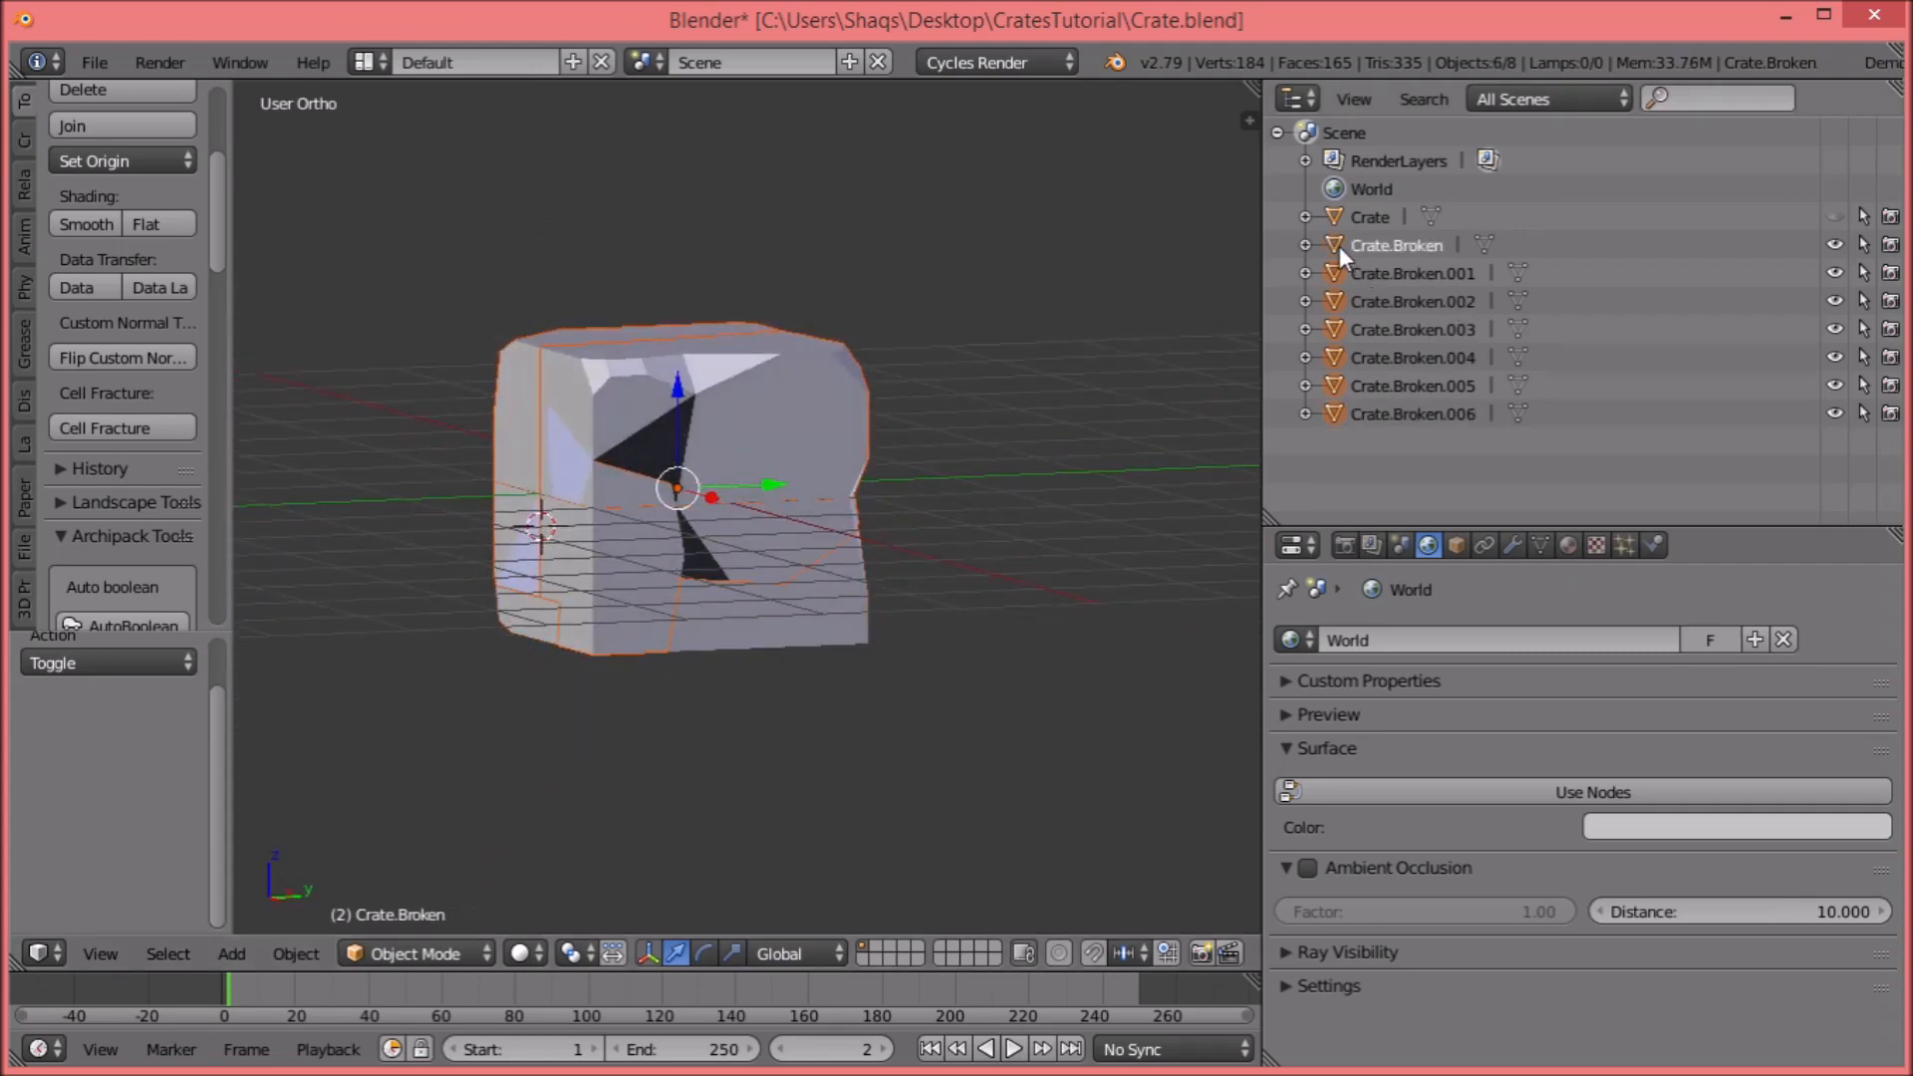
middle_drag(887, 473, 654, 572)
ctrl+click(1343, 241)
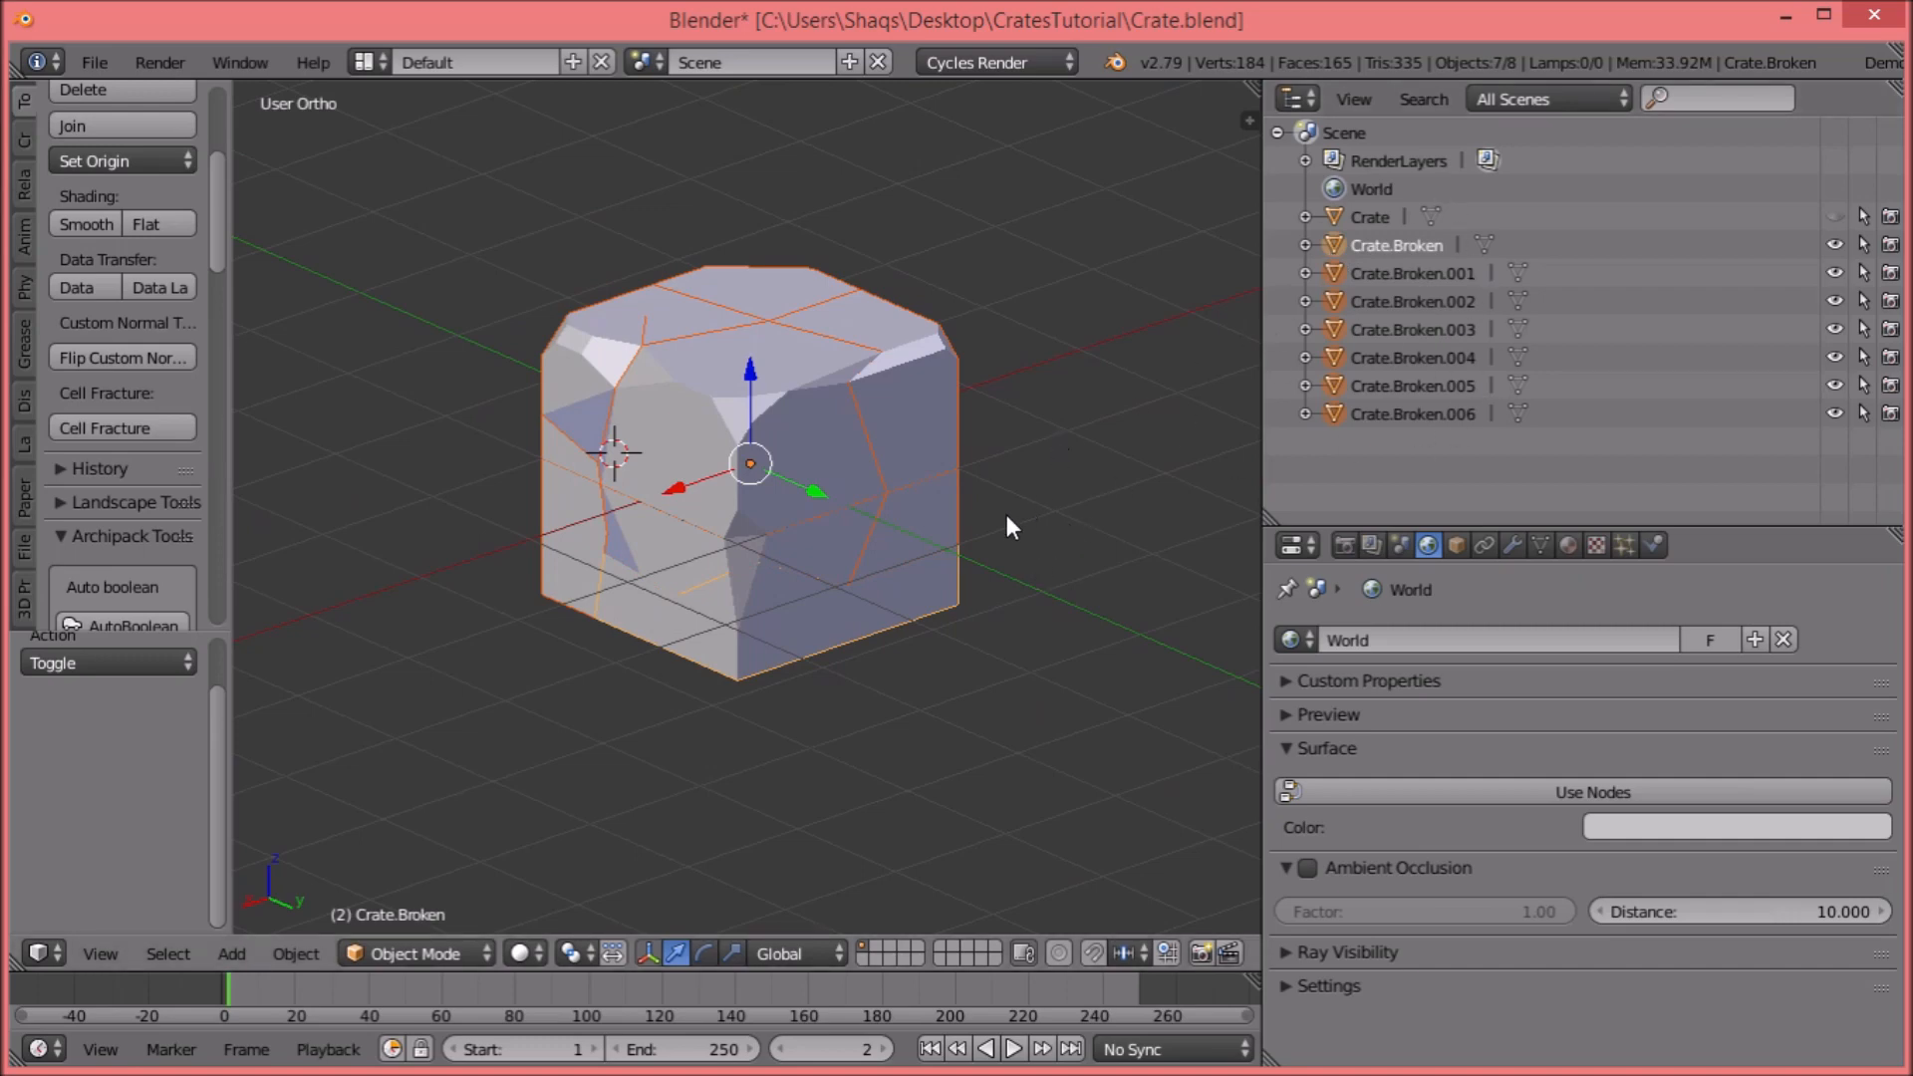
key(ctrl+p)
click(956, 546)
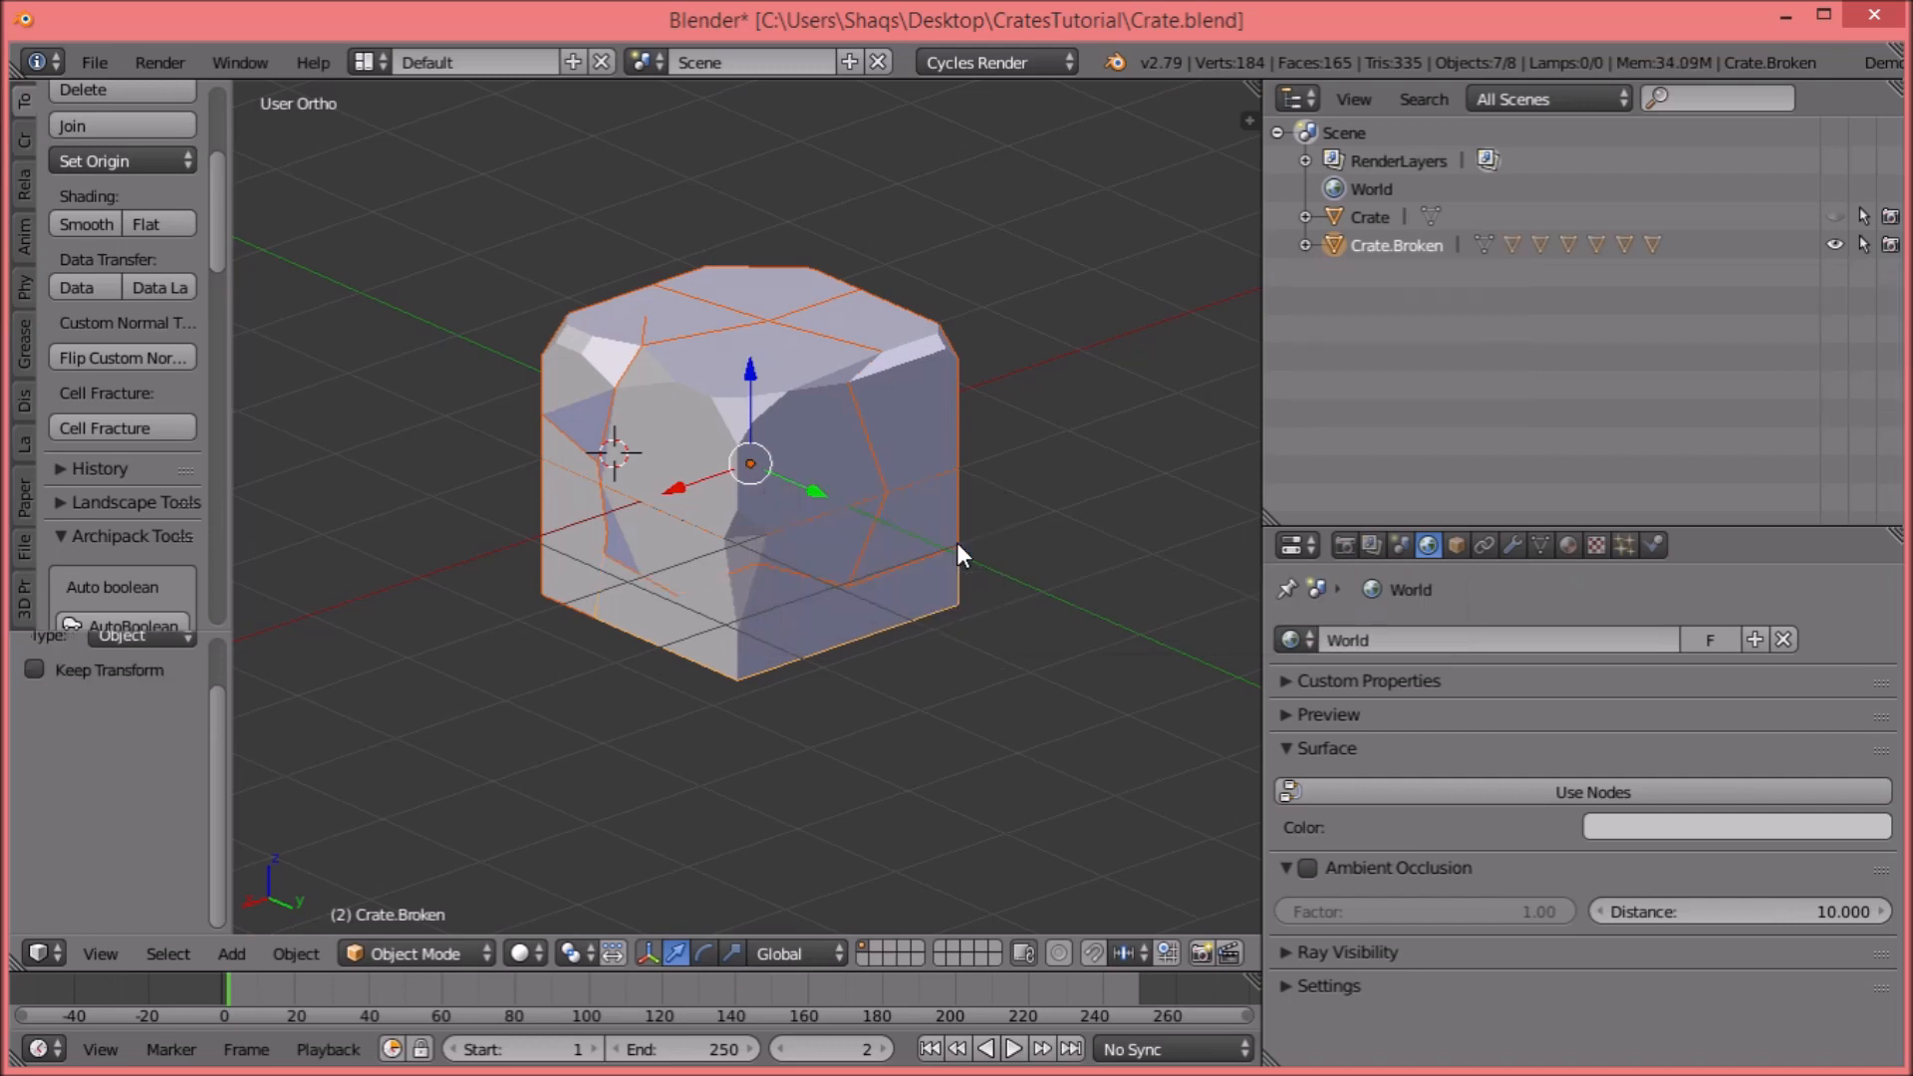
Check the parenting by inspecting Crate.Broken's child objects and temporarily moving the parent, leaving everything deselected.
click(1384, 244)
click(1305, 245)
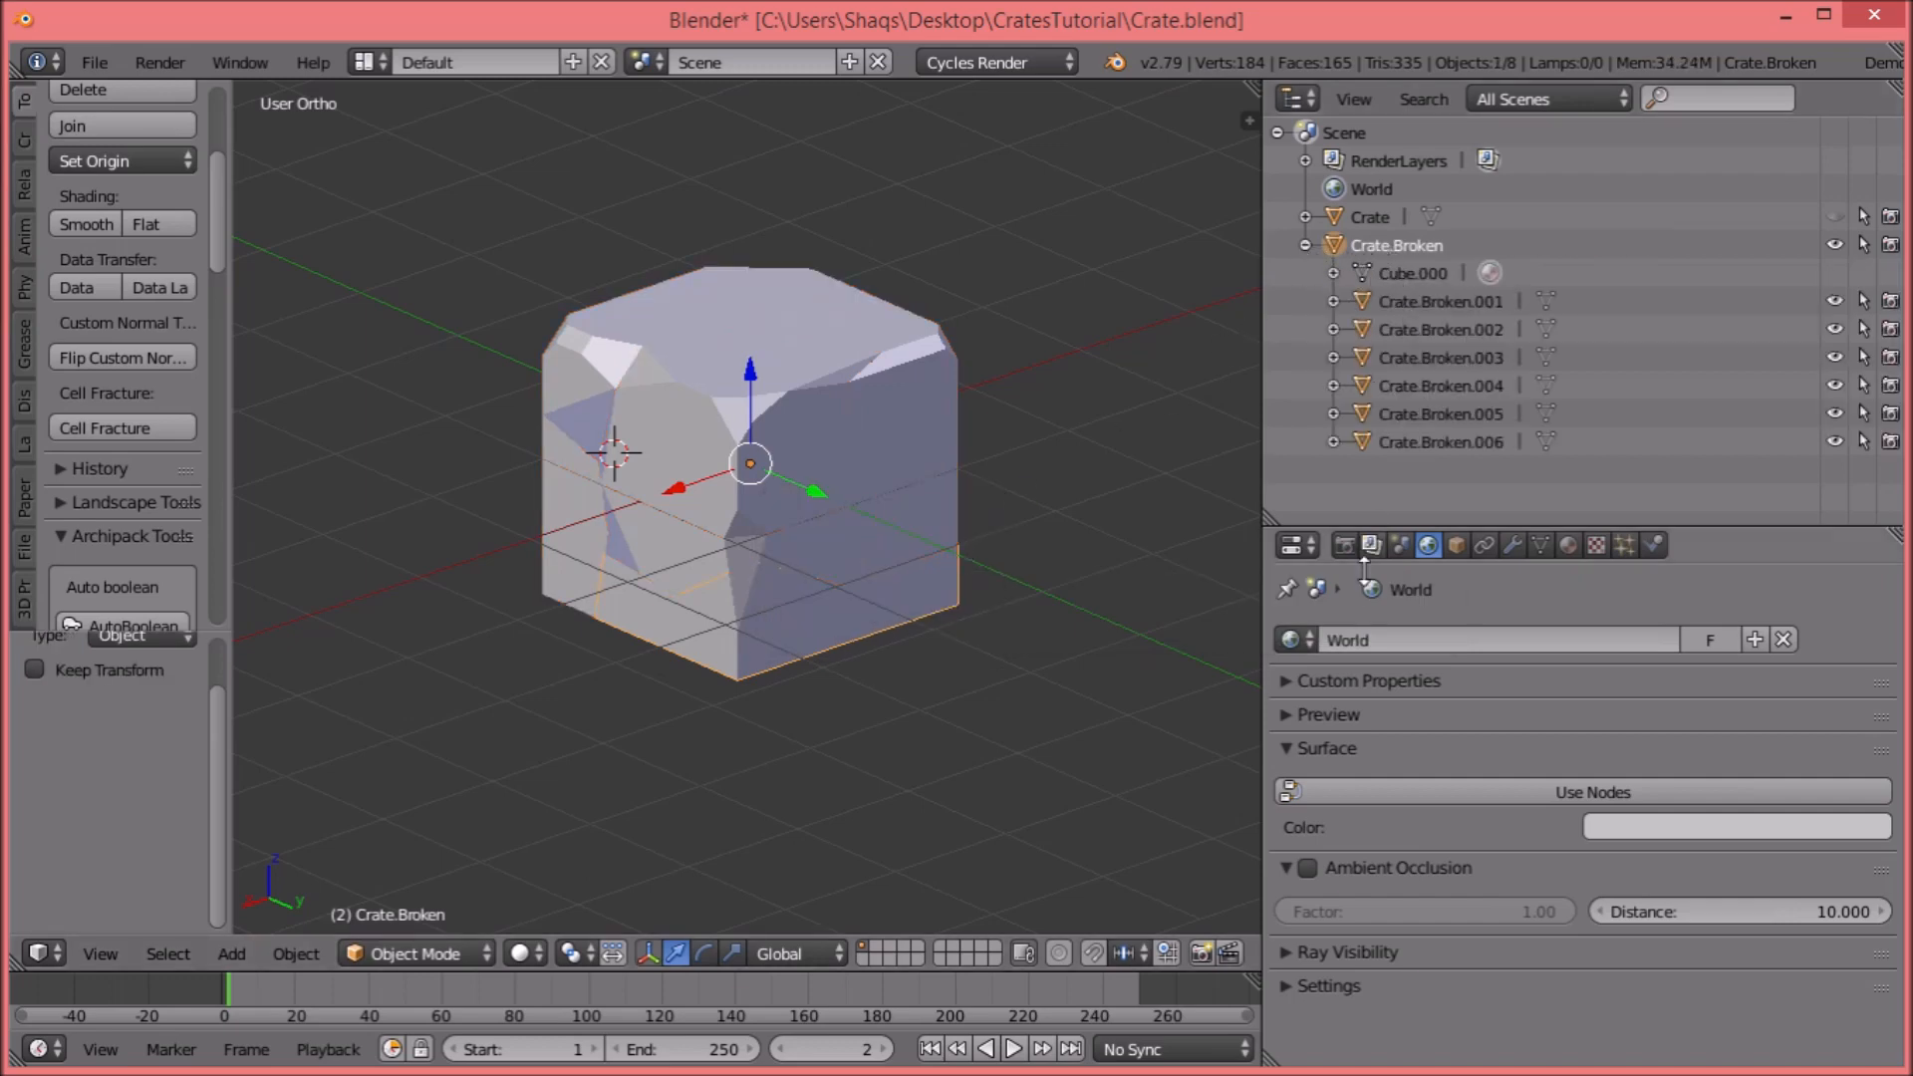
key(g)
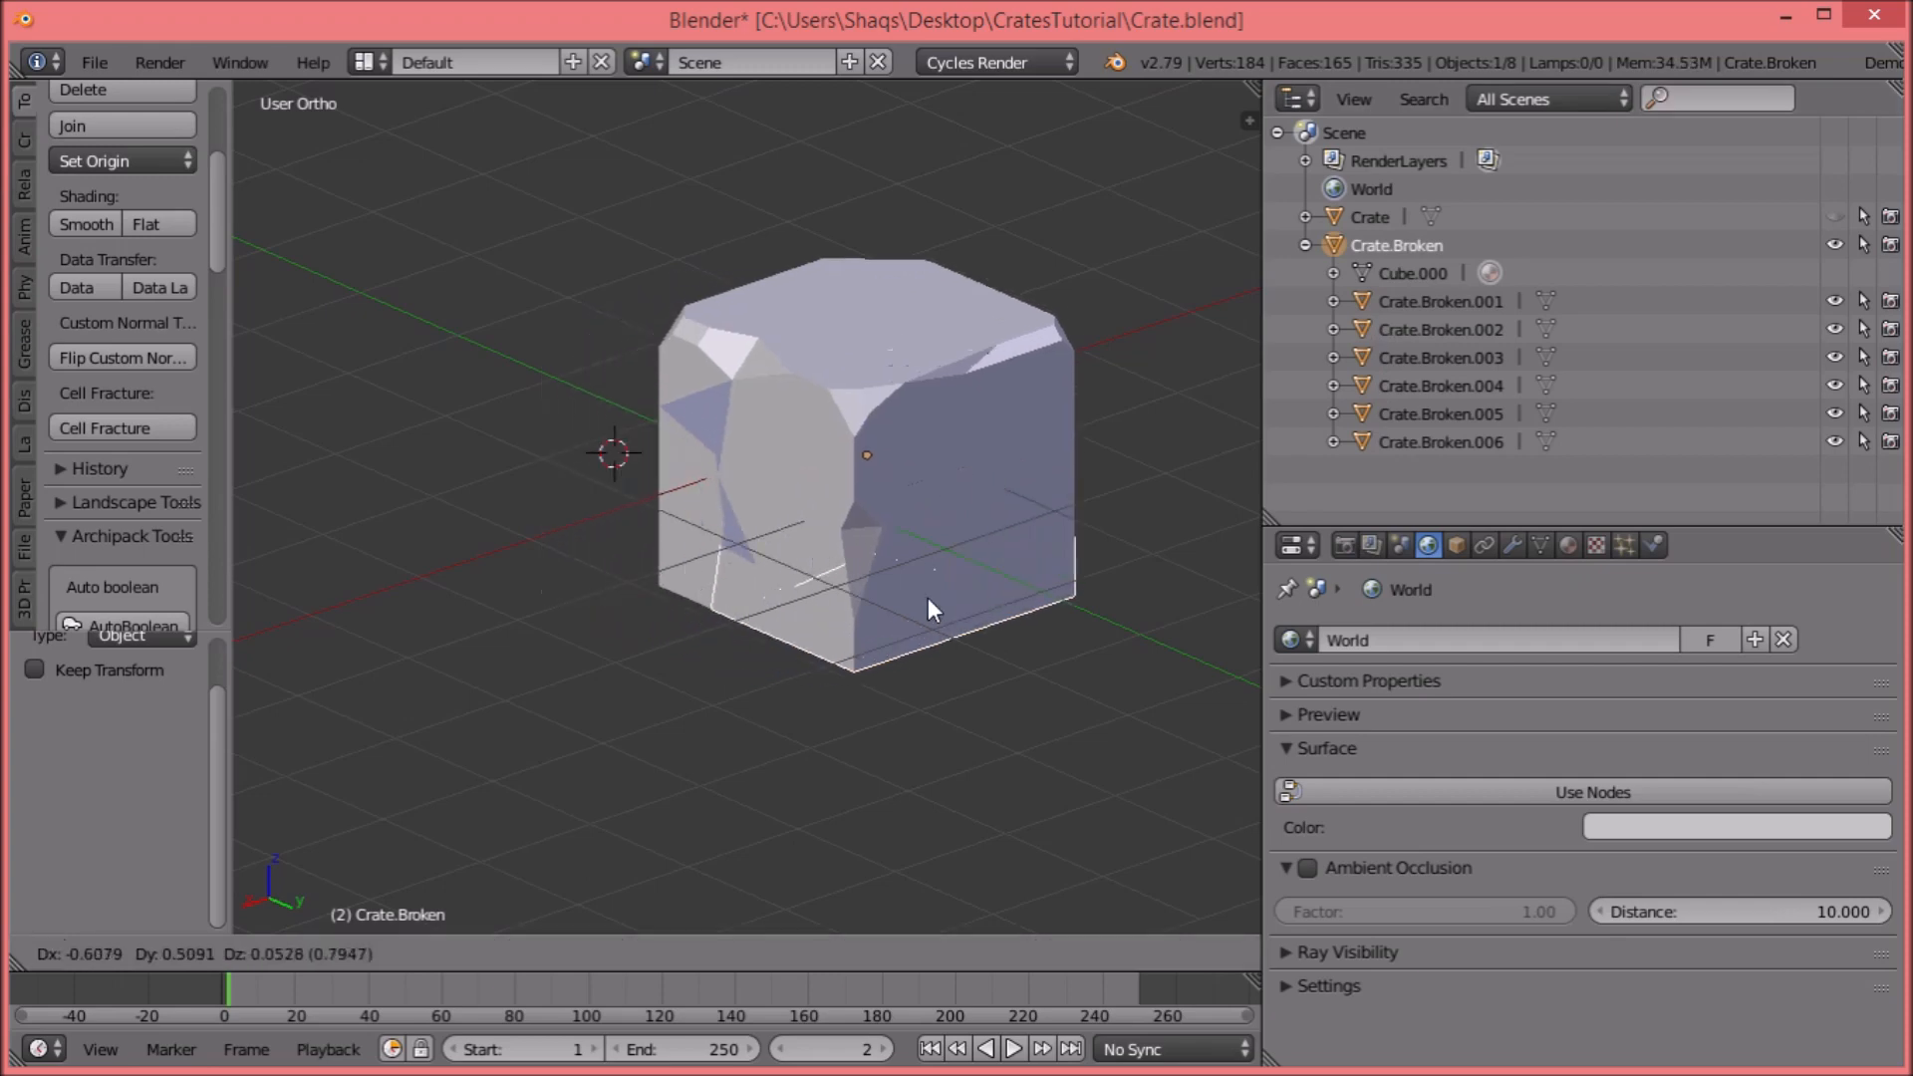
key(Escape)
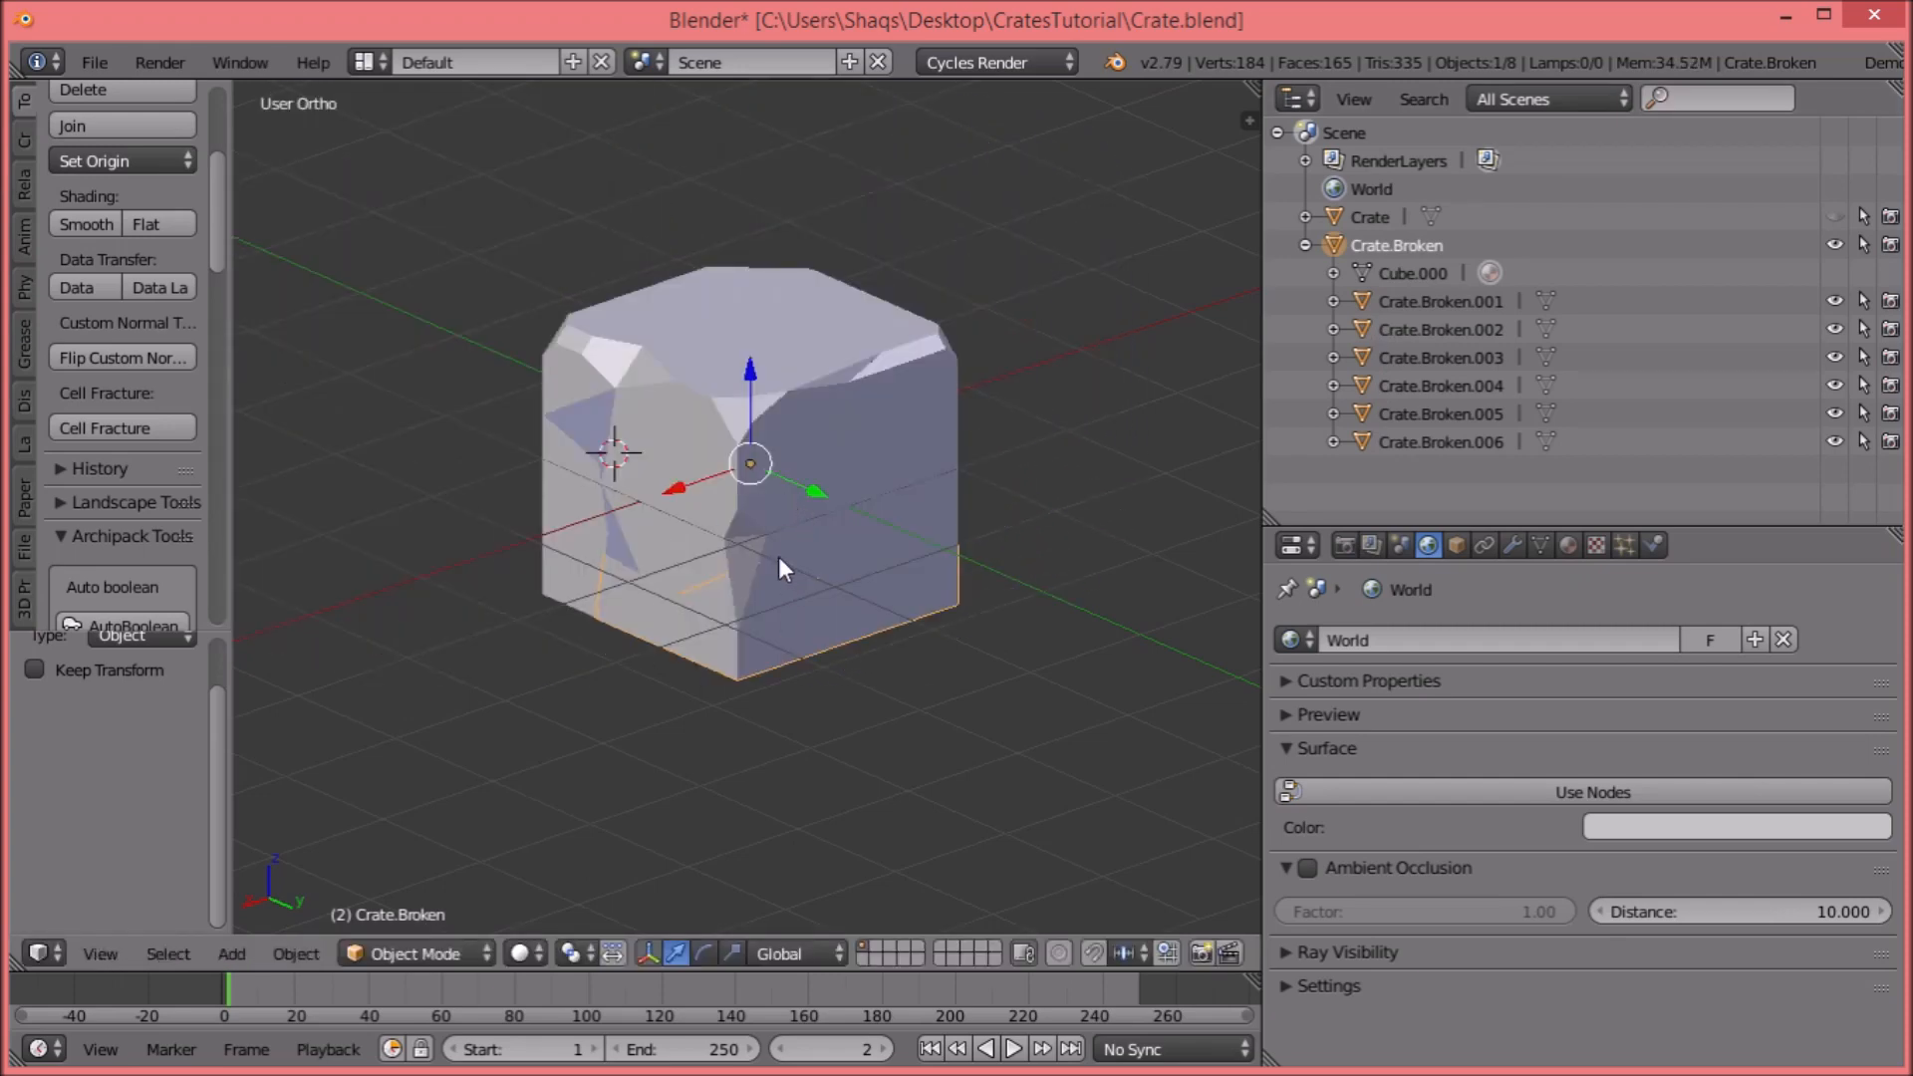
scroll(786, 568, down, 4)
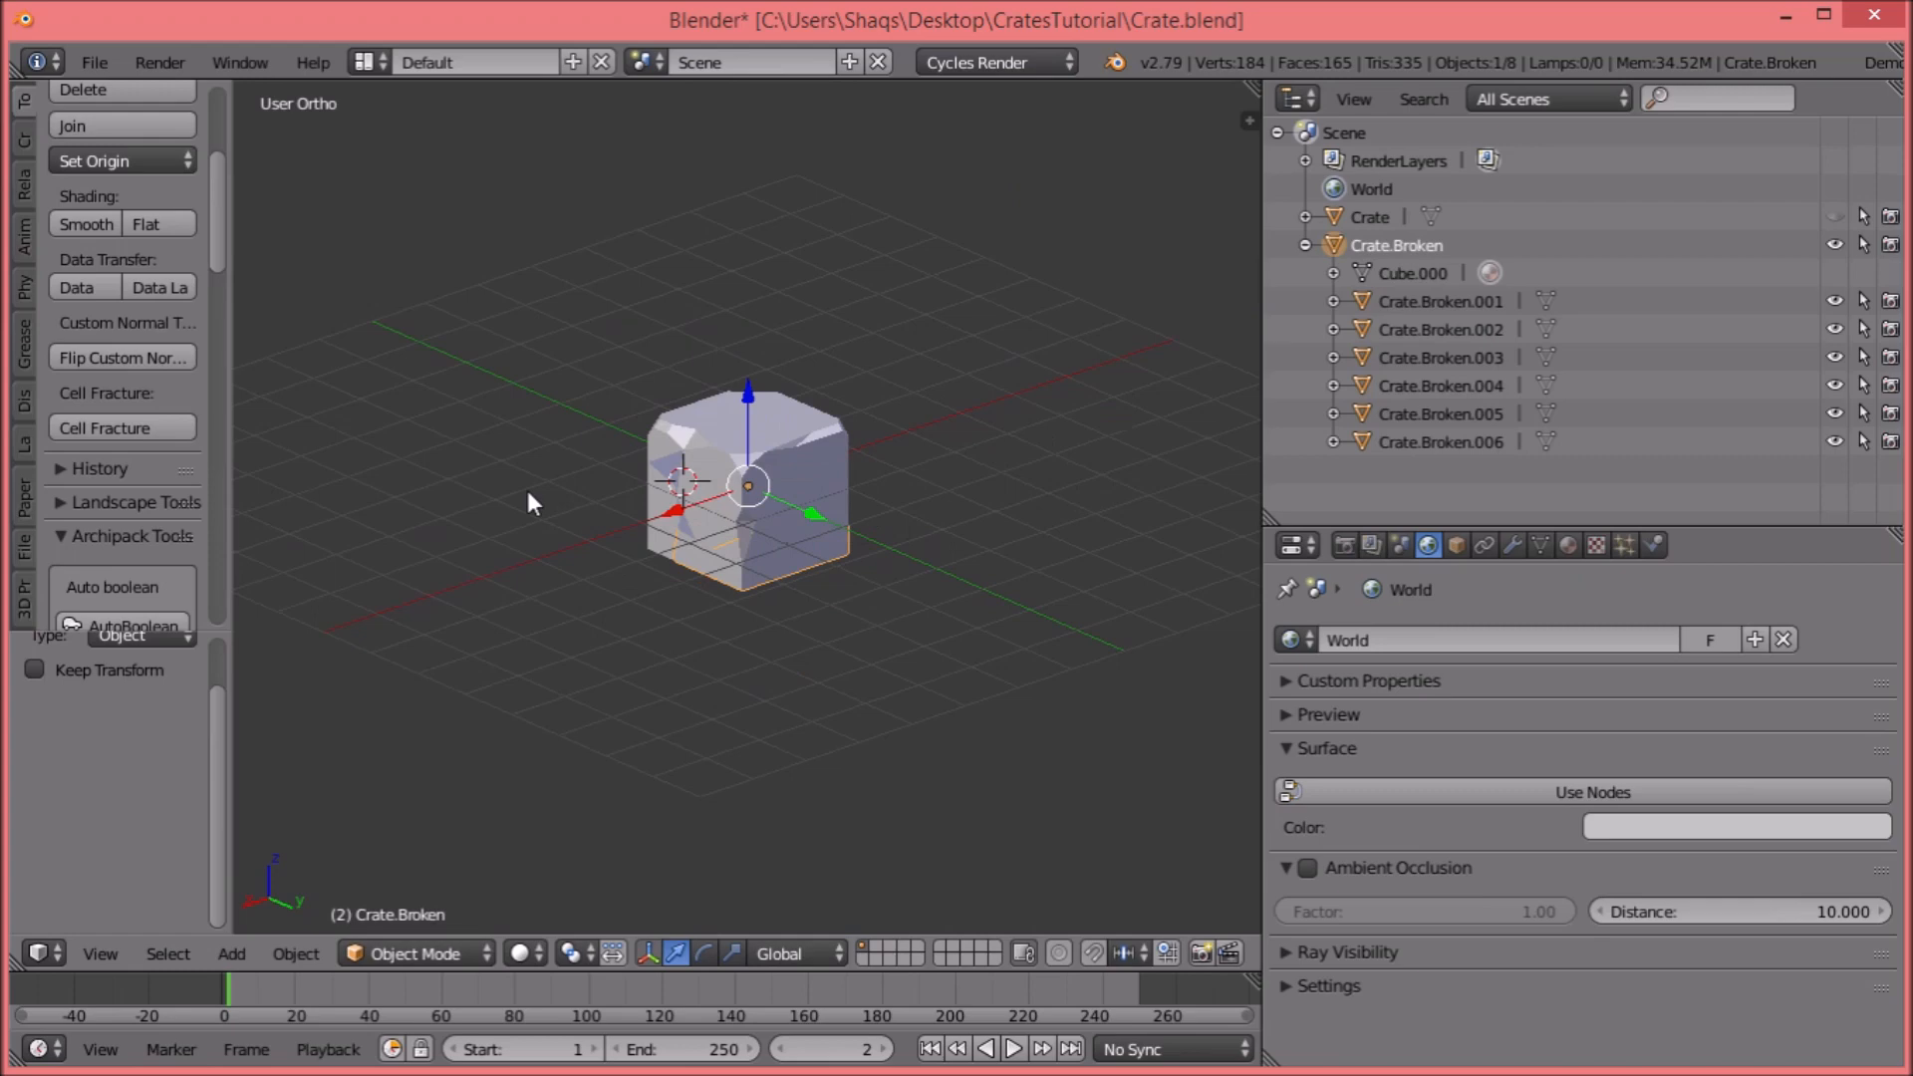
key(a)
click(1305, 245)
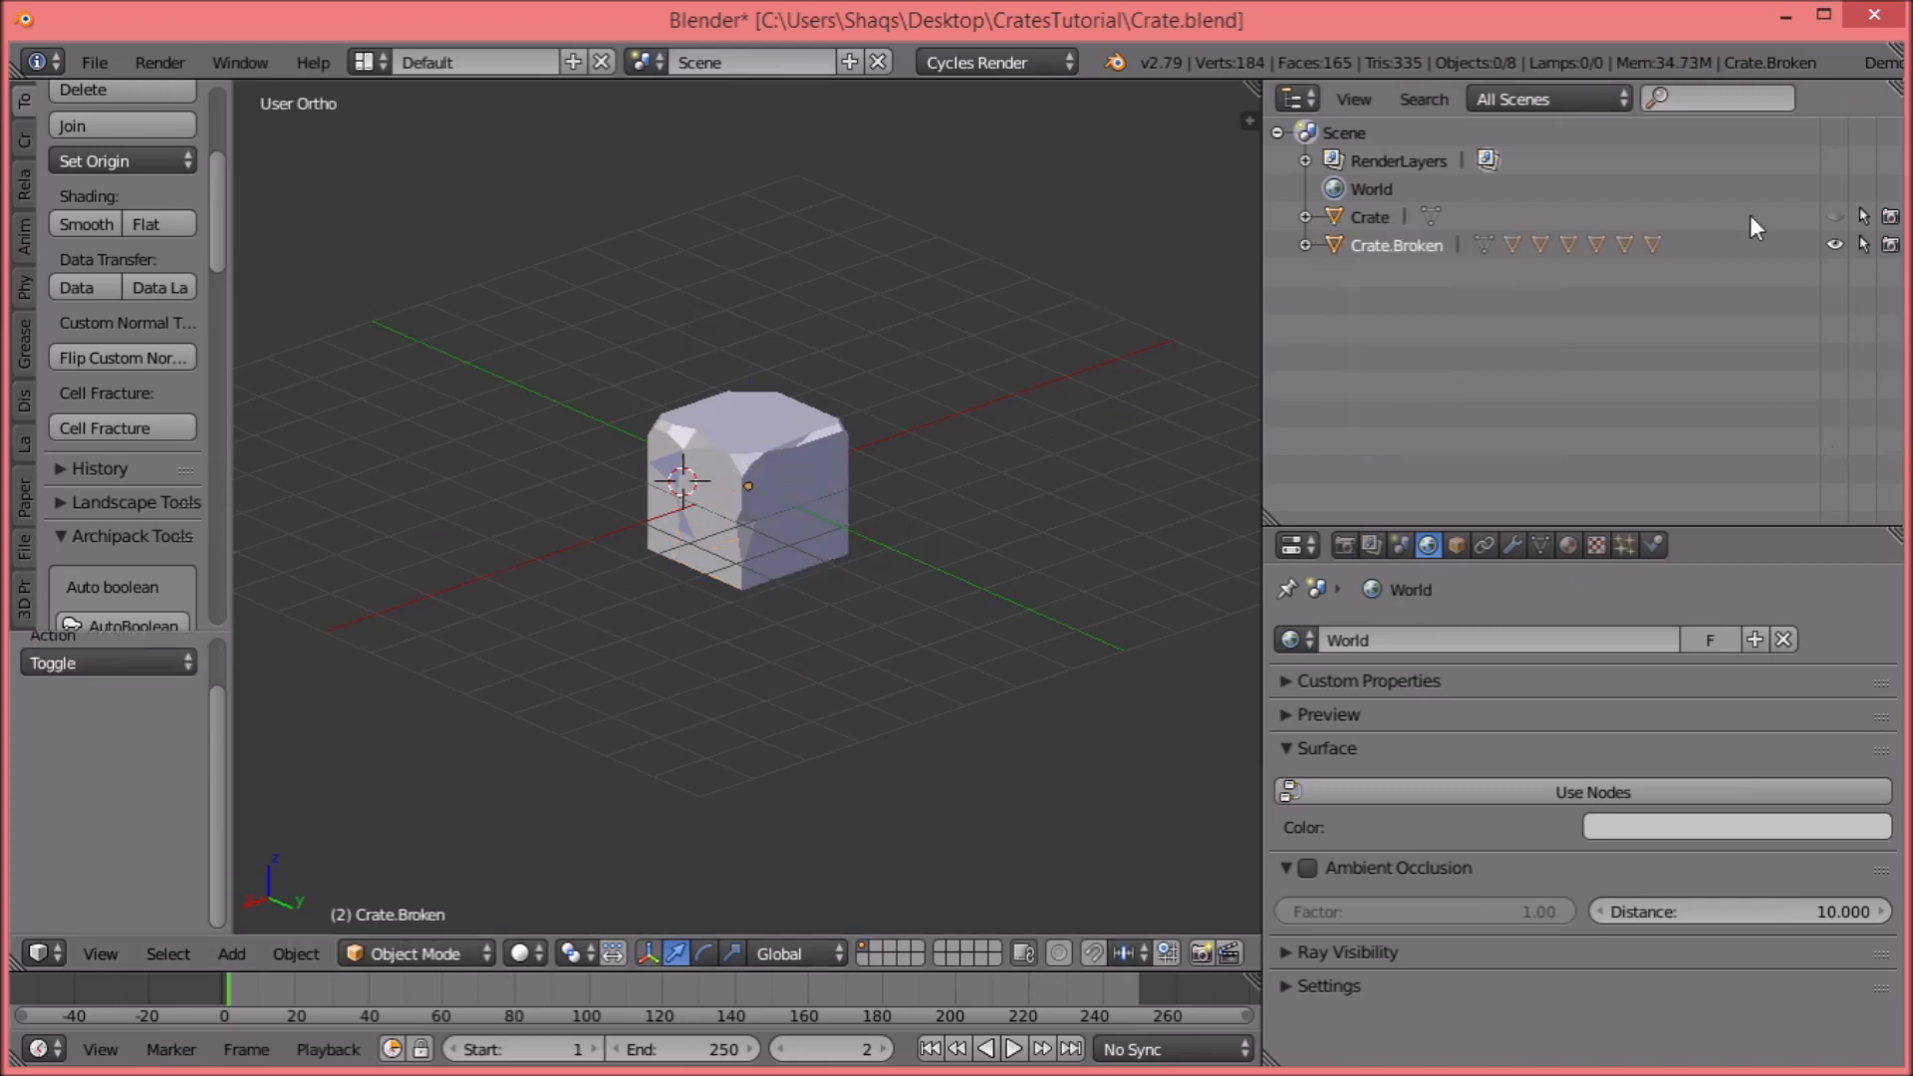
Make the original Crate visible and export the whole scene as Crate.fbx to the CratesTutorial folder.
click(94, 62)
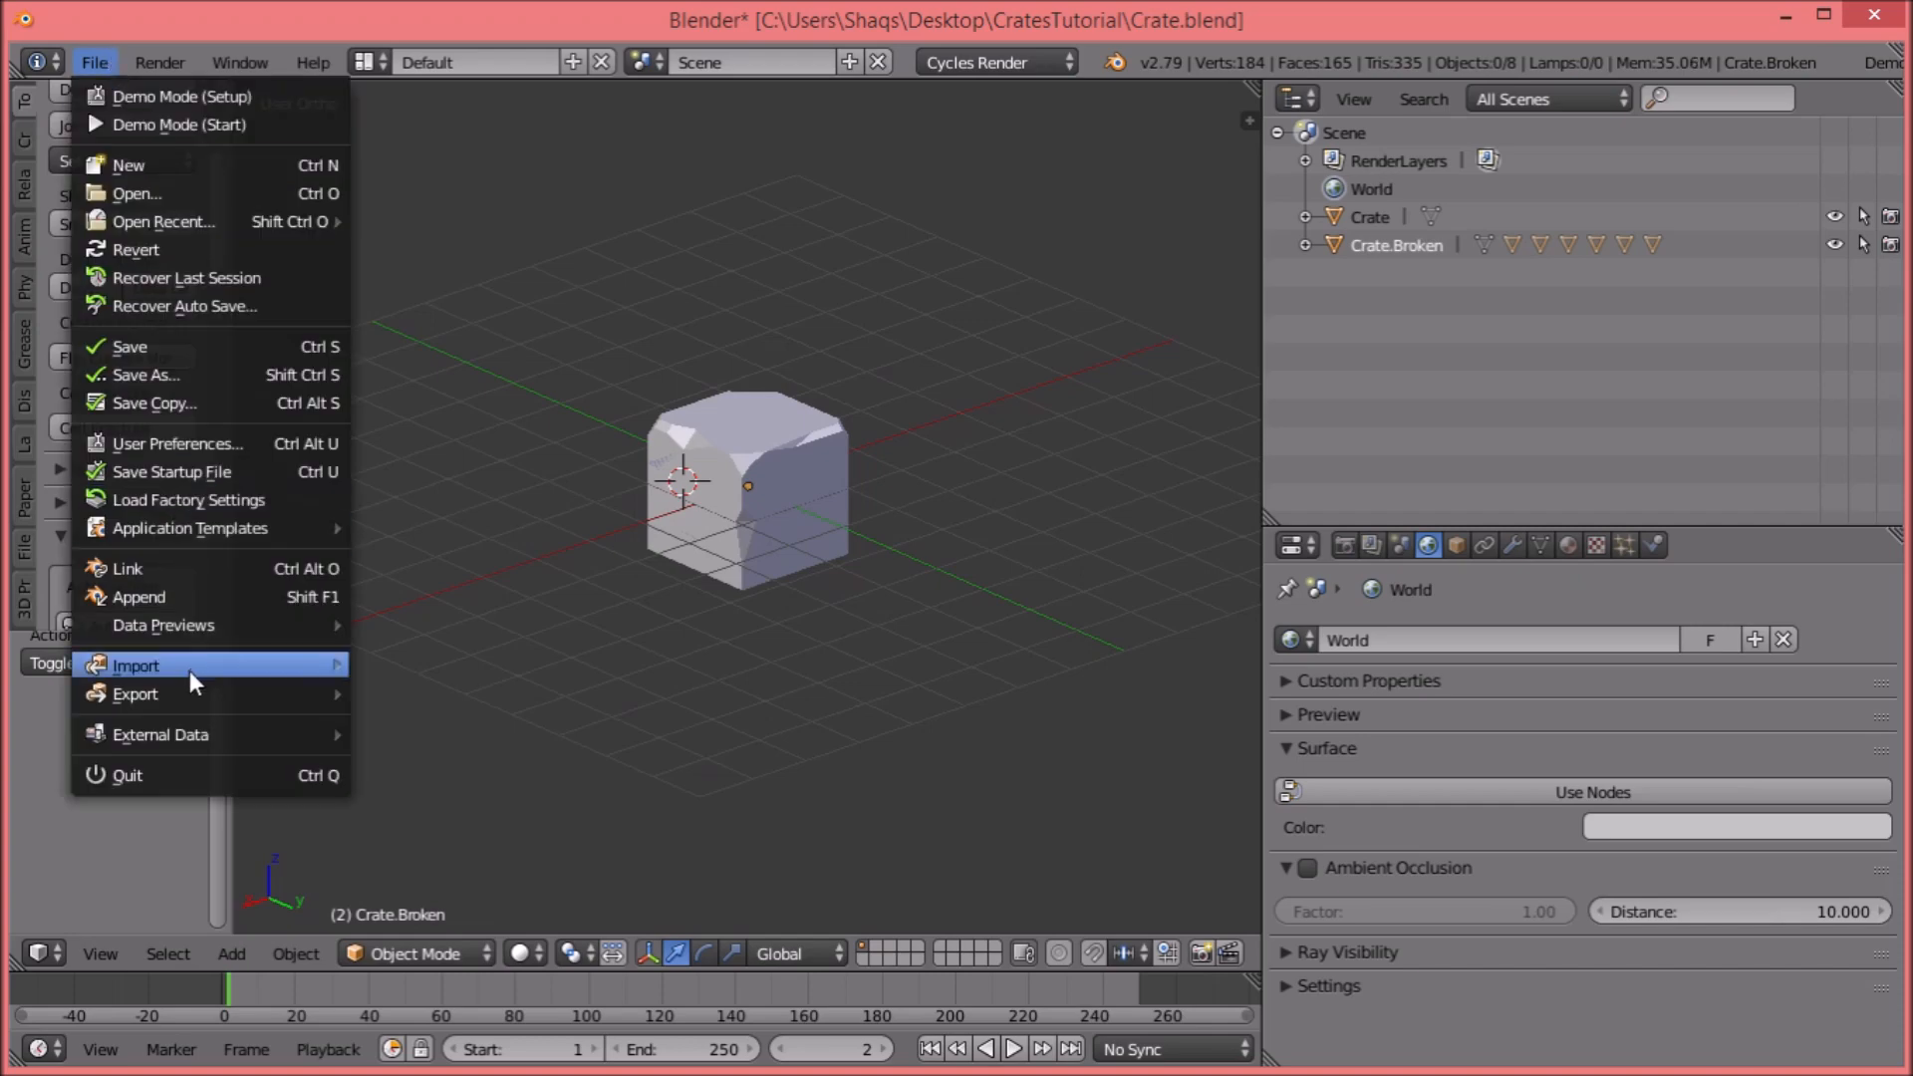
mouse_move(189, 692)
click(465, 133)
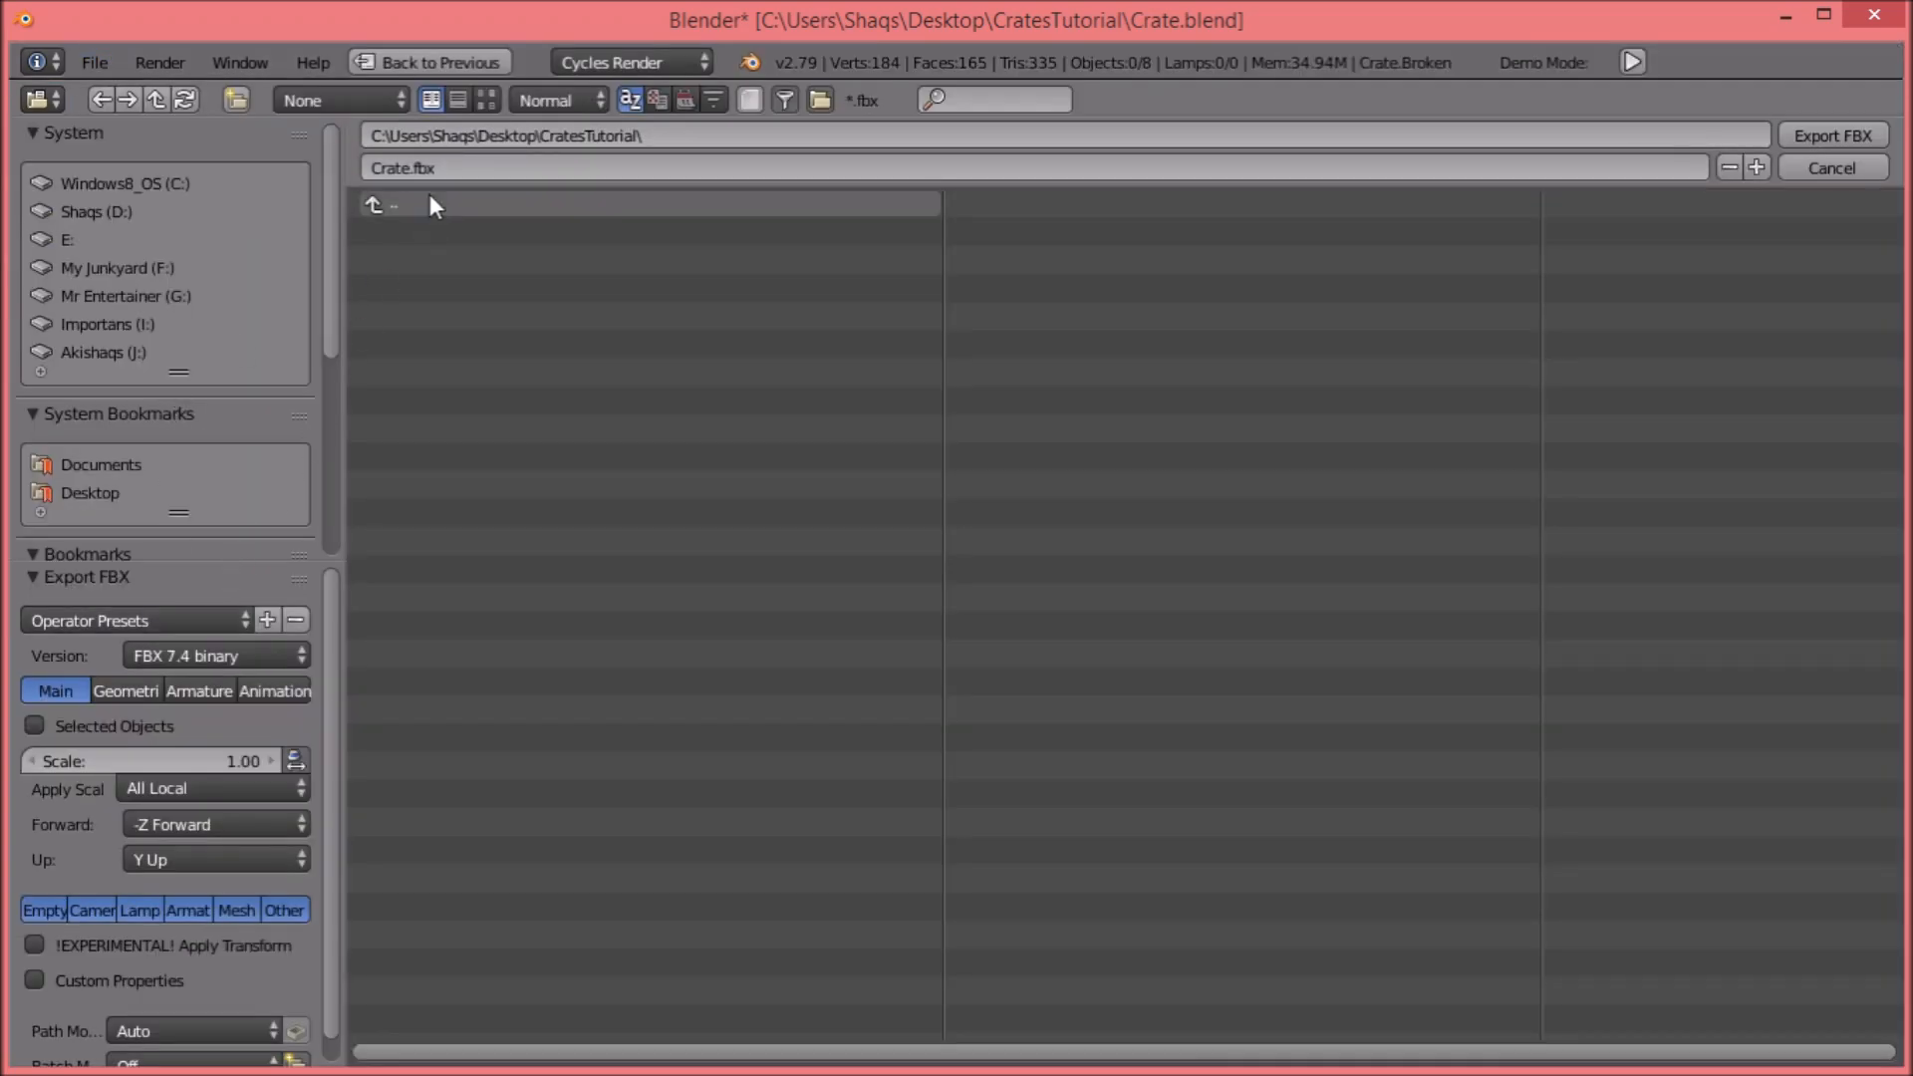
click(1859, 130)
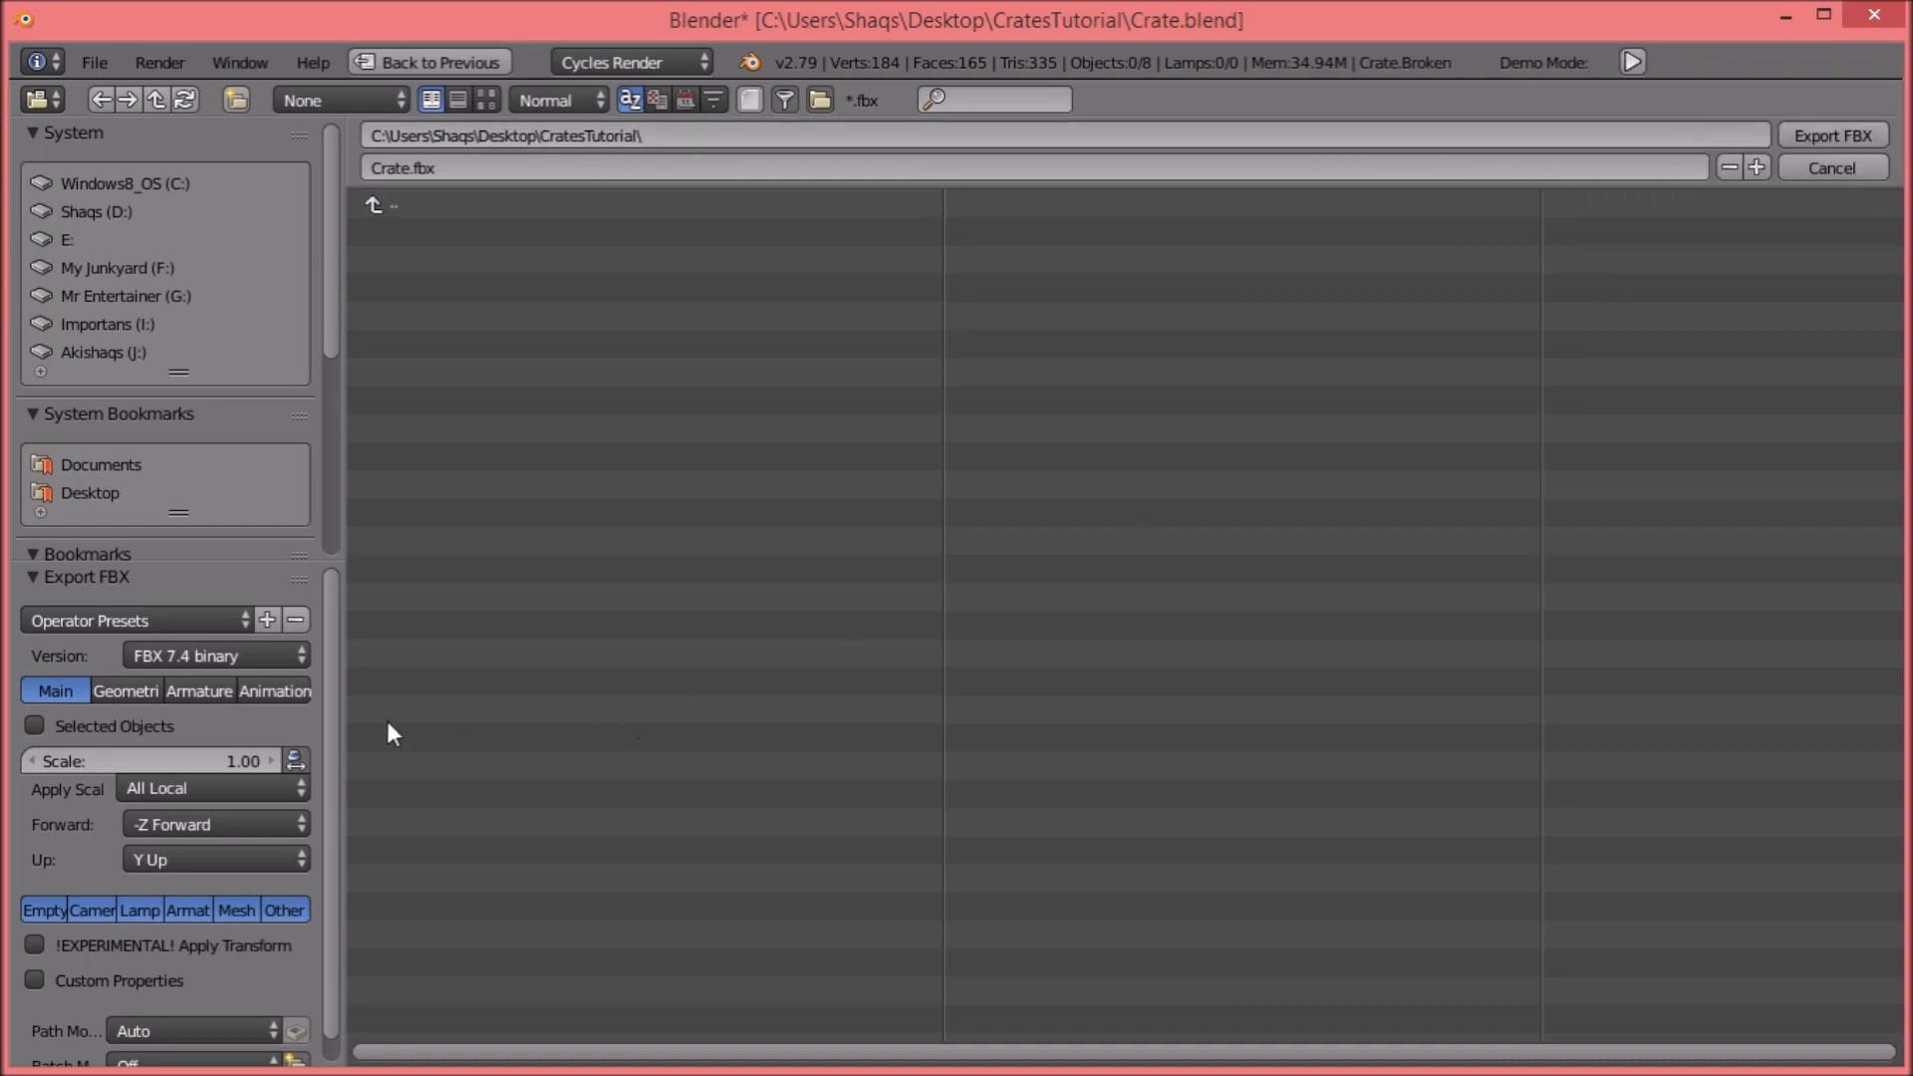
click(1834, 135)
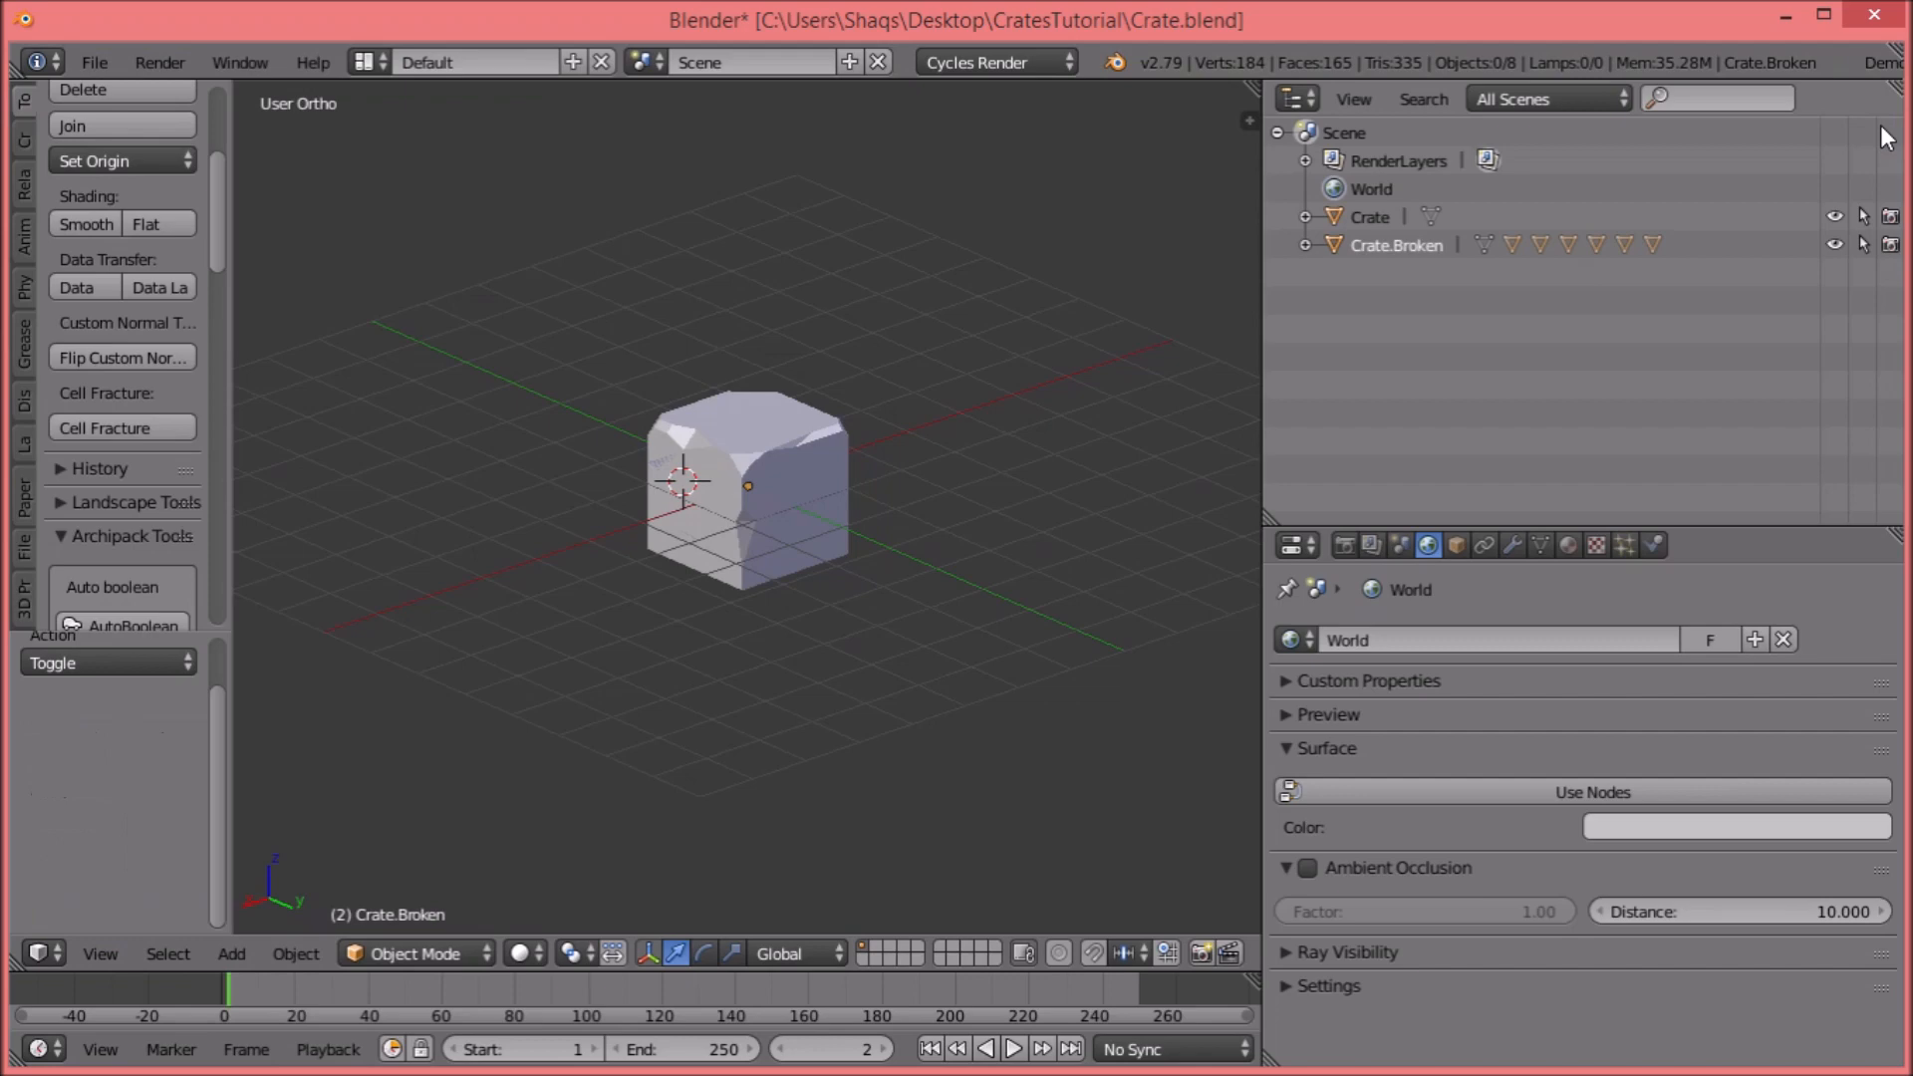
Quit Blender without saving and switch to Unity with the Test project's LetsBreakStuff scene.
click(1873, 16)
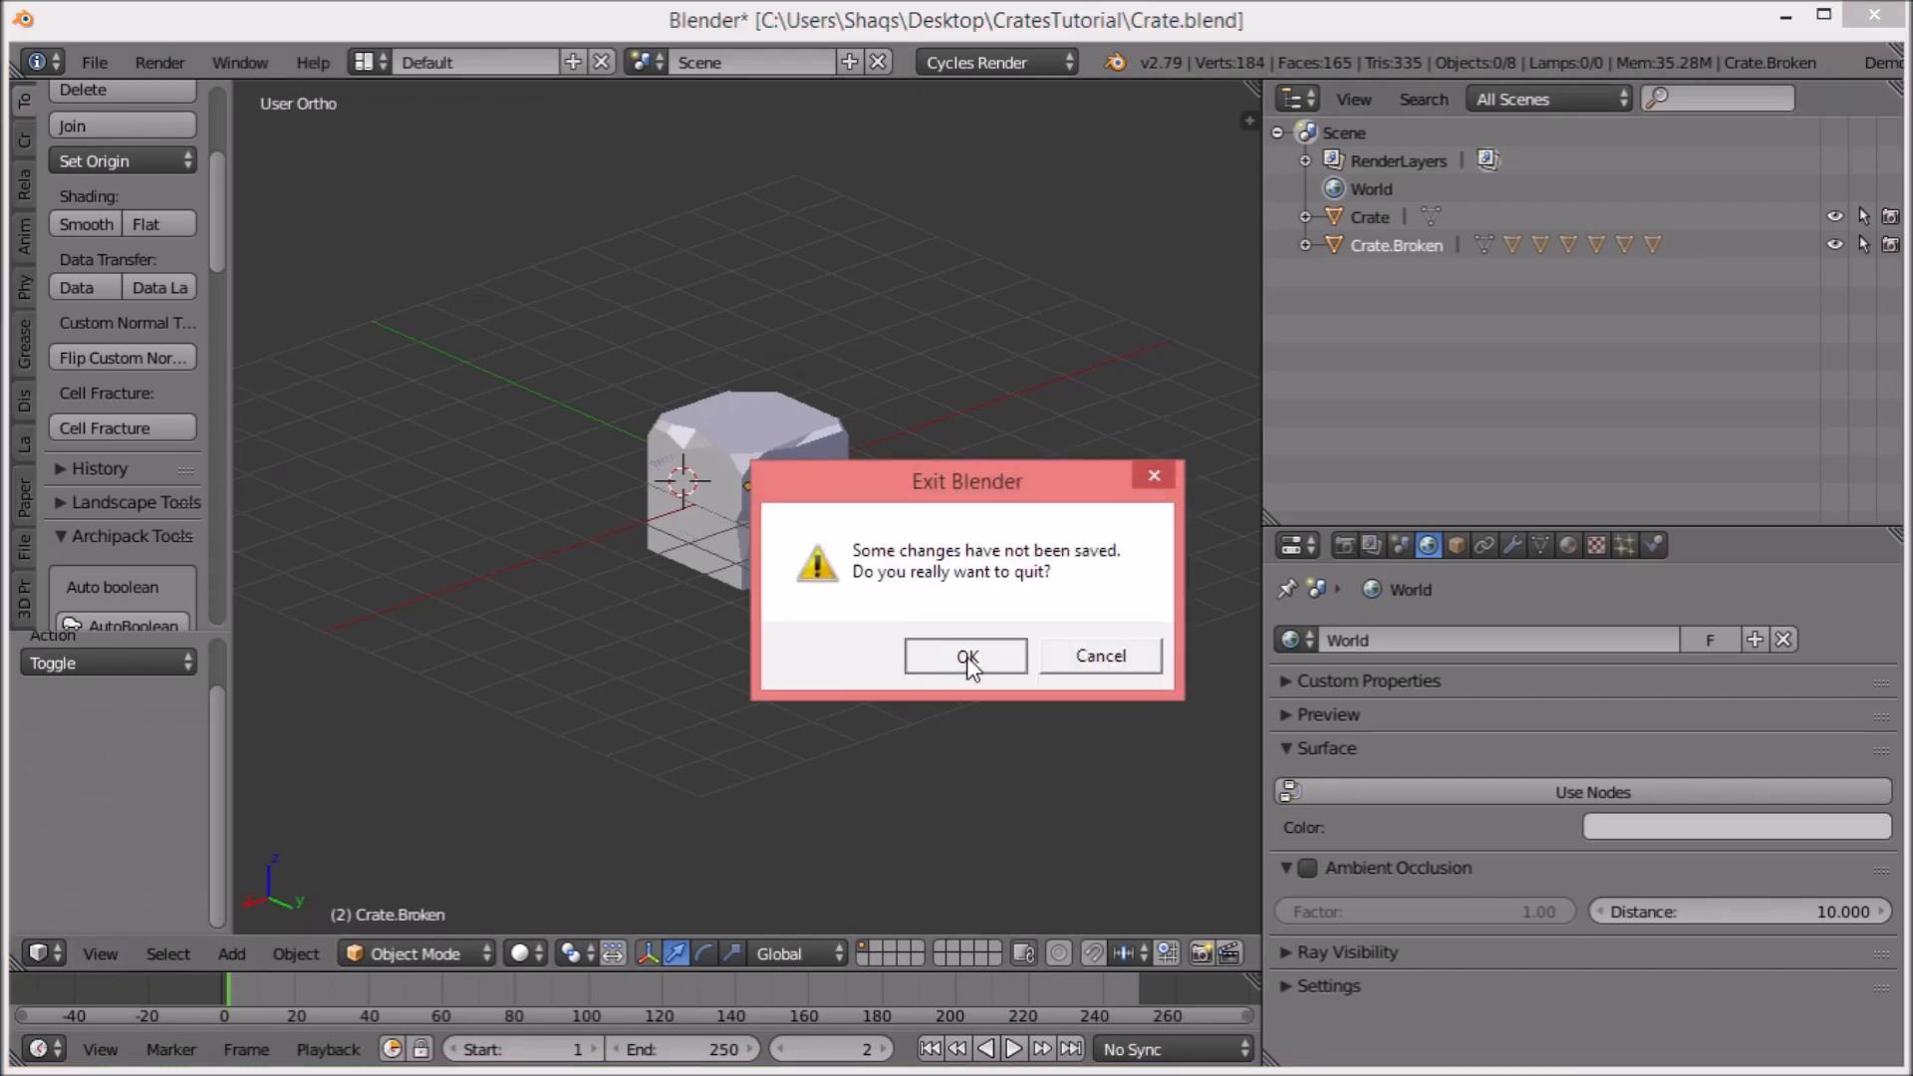
click(962, 654)
click(686, 735)
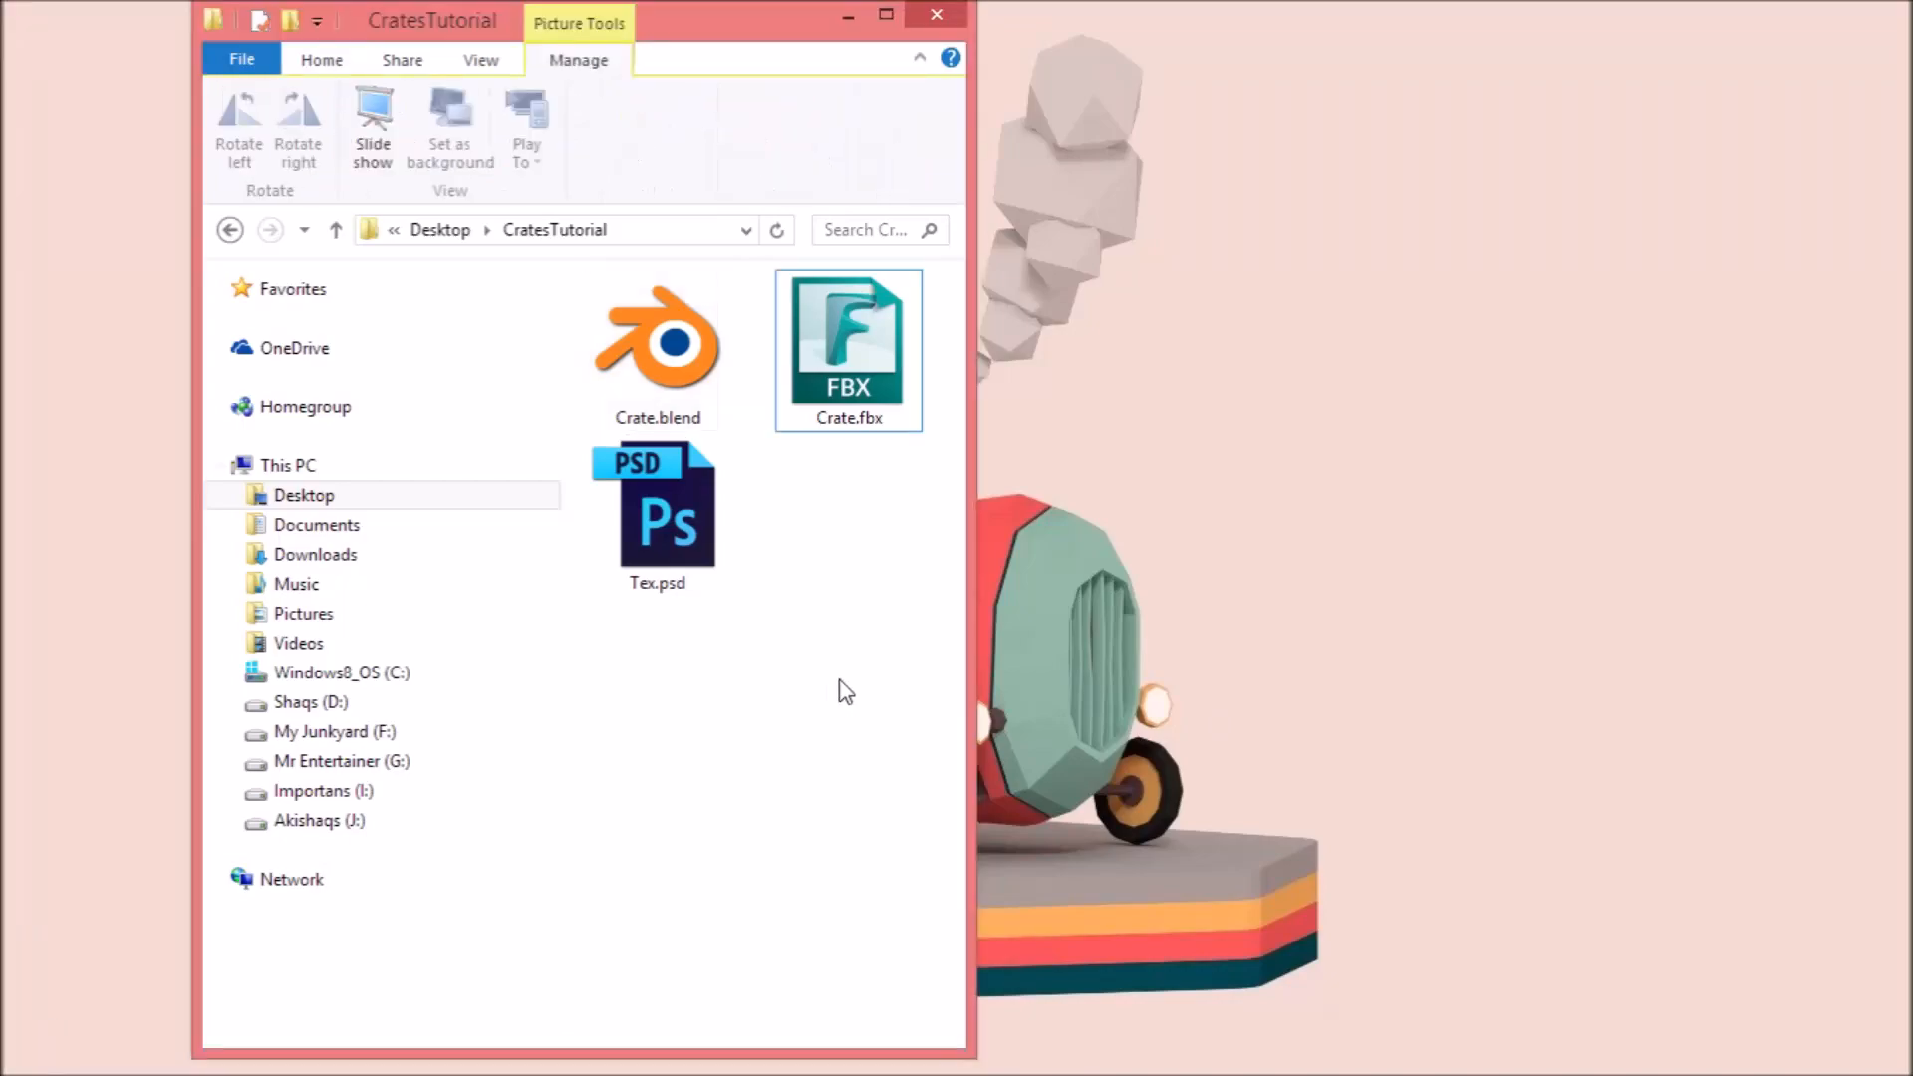
click(2, 1073)
scroll(1490, 468, down, 2)
click(1498, 343)
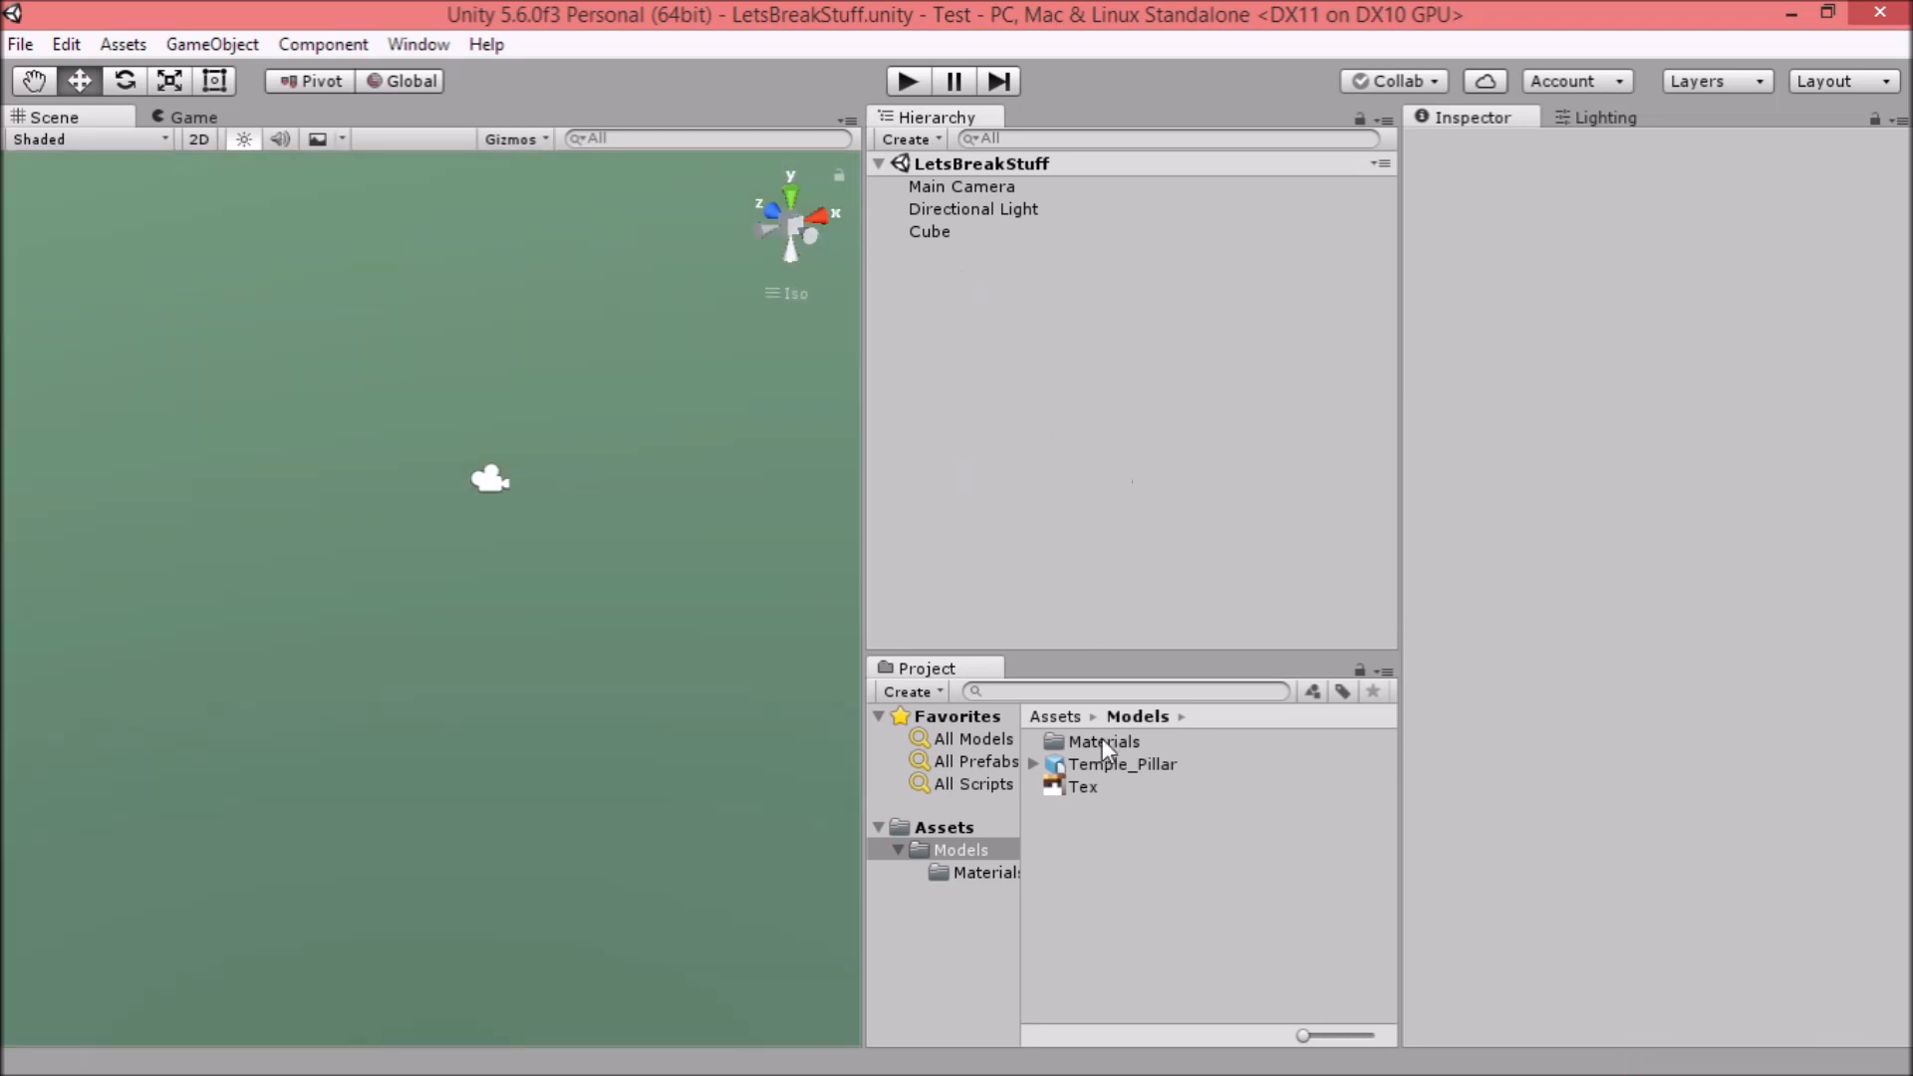
Examine the Temple_Pillar model from several angles in its import preview.
click(1106, 763)
drag(1559, 630, 1445, 598)
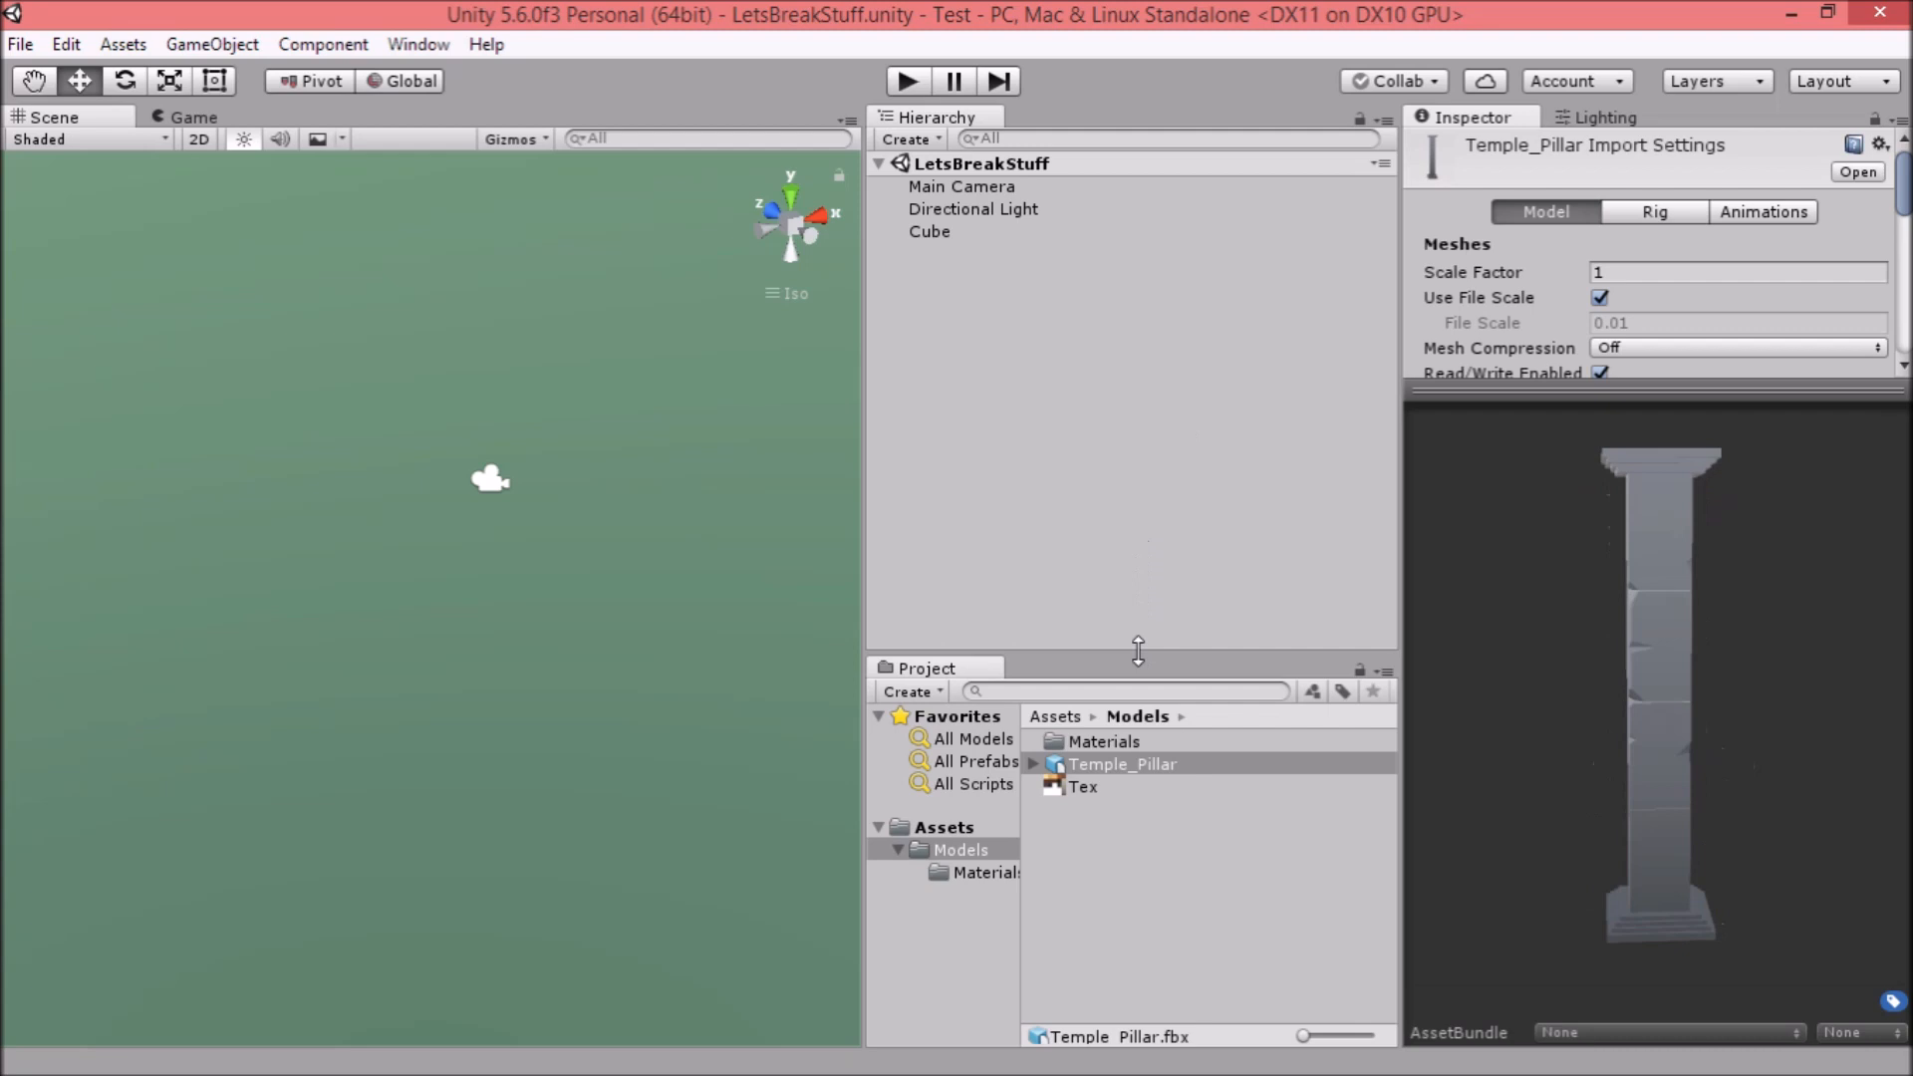
drag(1741, 651, 1744, 576)
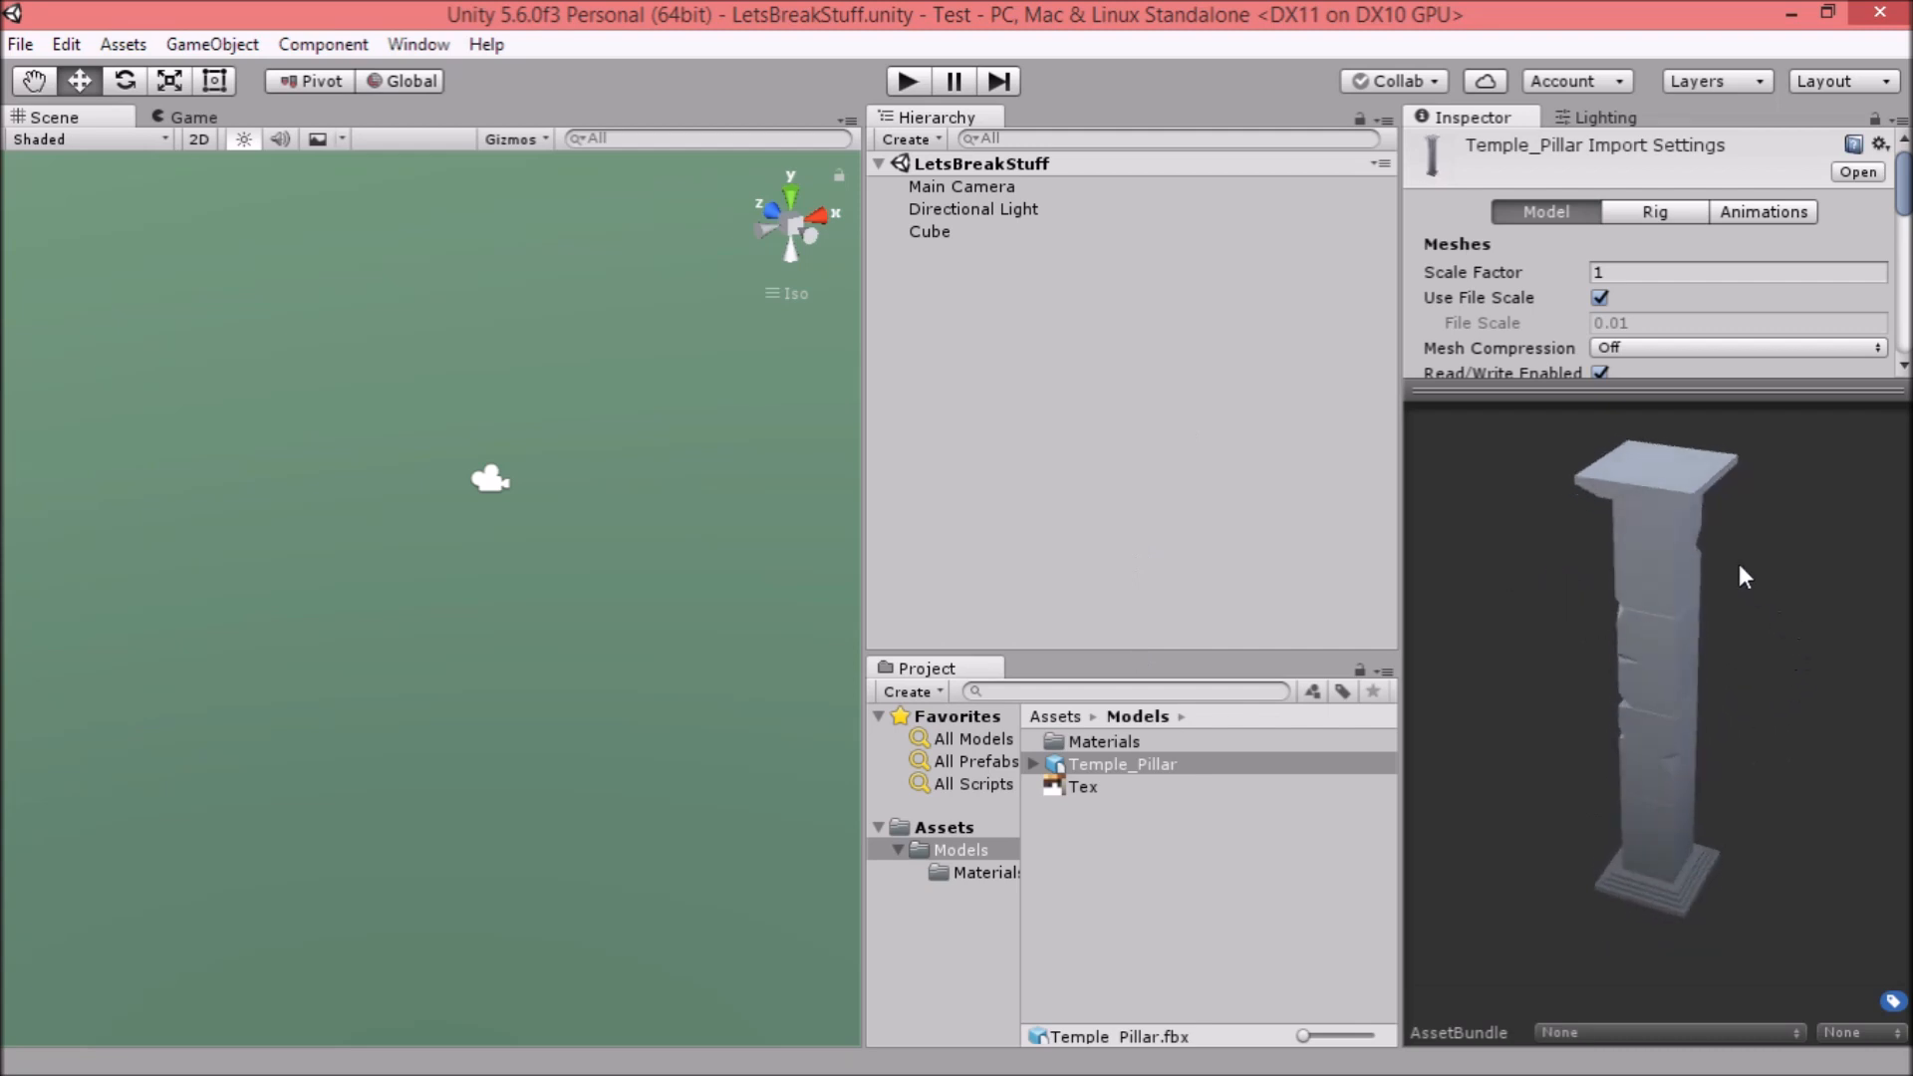
Import Crate.fbx from the CratesTutorial folder into the project's Models folder.
mouse_move(2, 576)
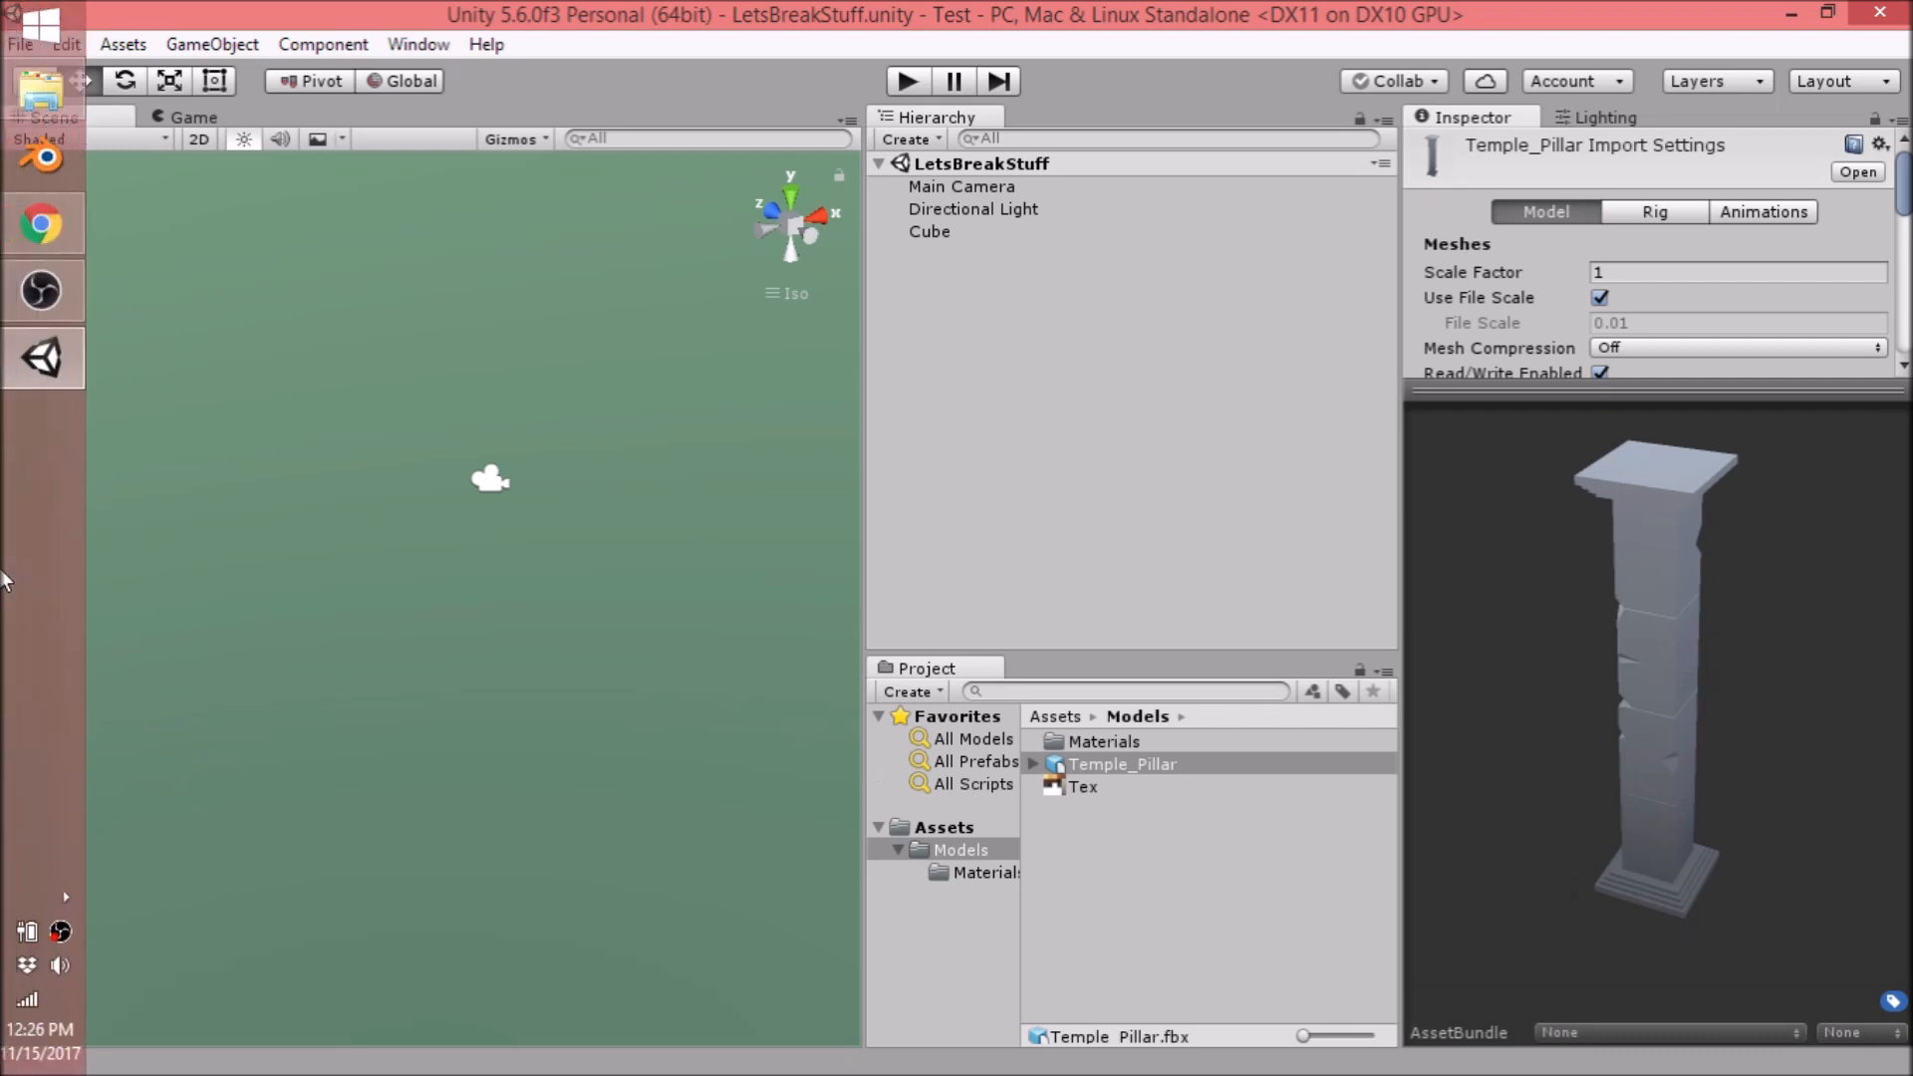
click(38, 92)
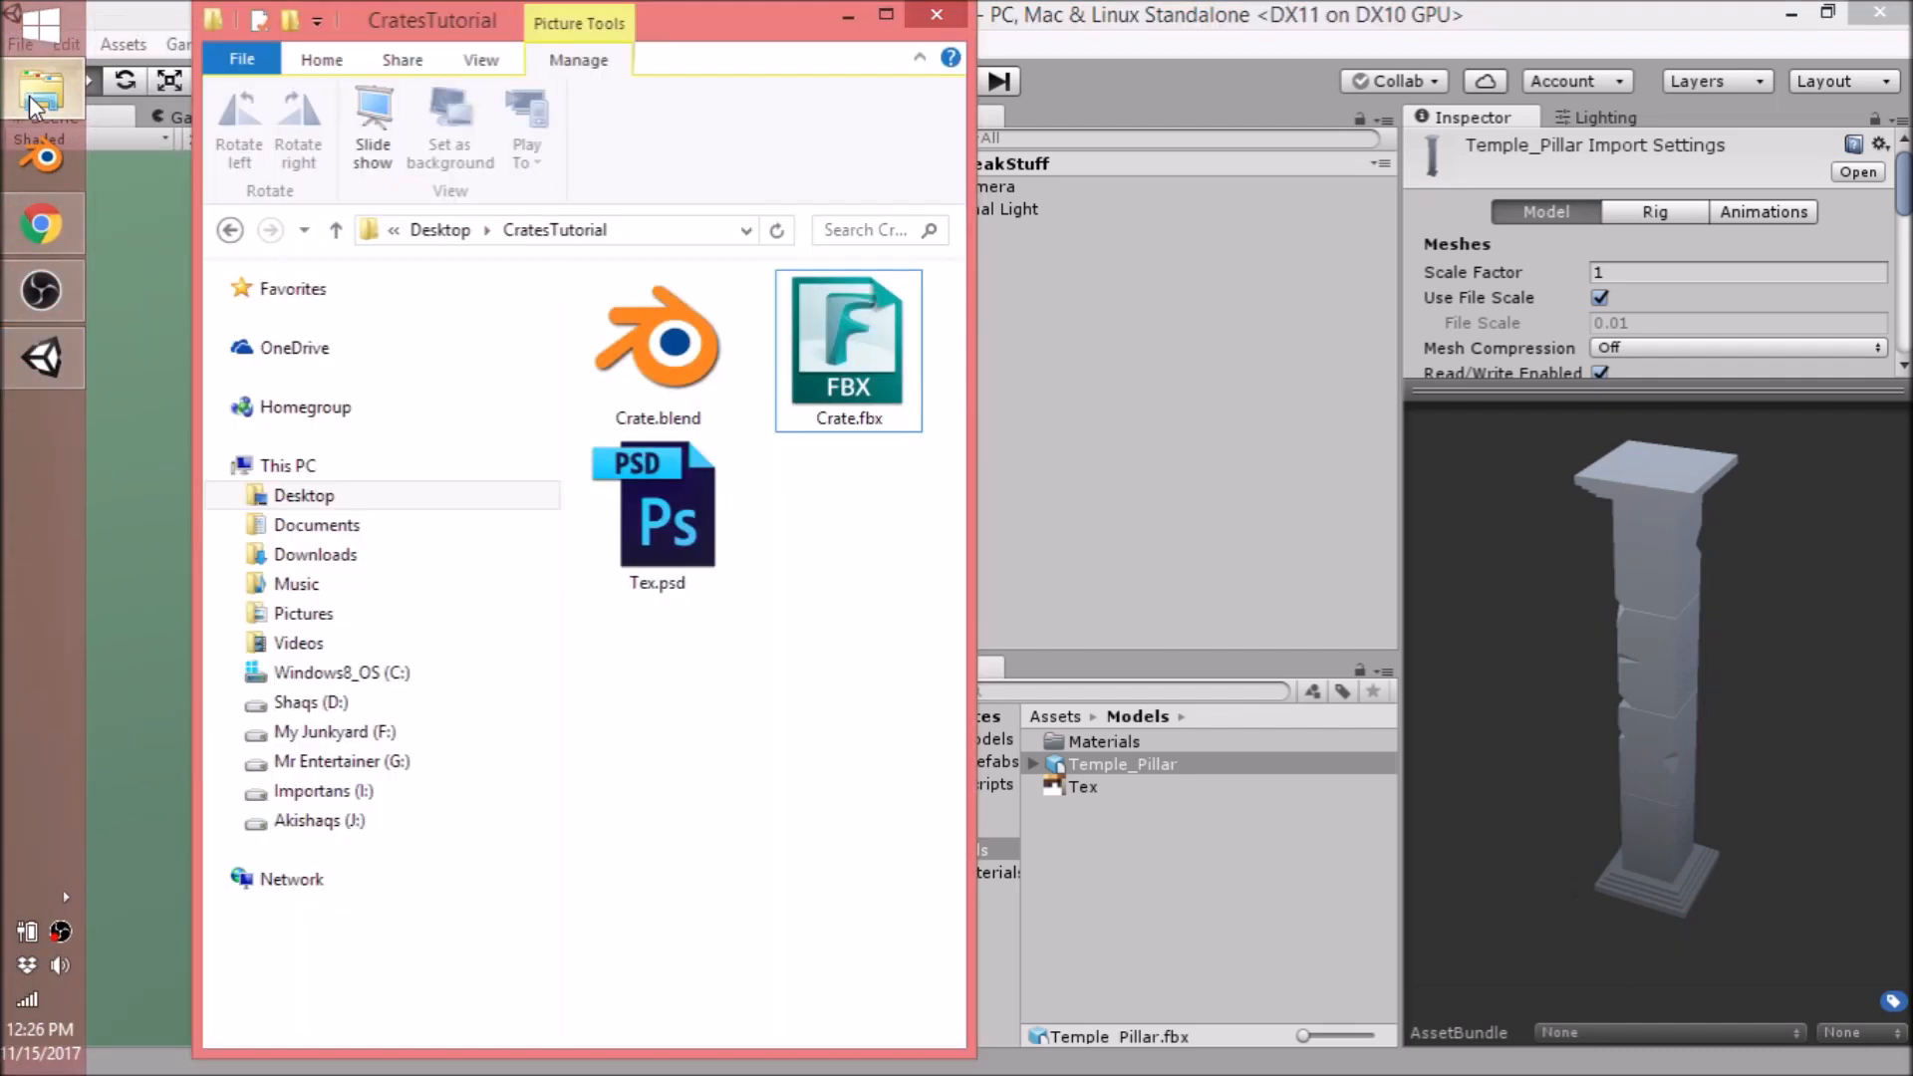
drag(835, 336, 1121, 923)
click(1120, 881)
Set the Crate model's import Scale Factor to 0.2 and apply the import settings.
click(1108, 767)
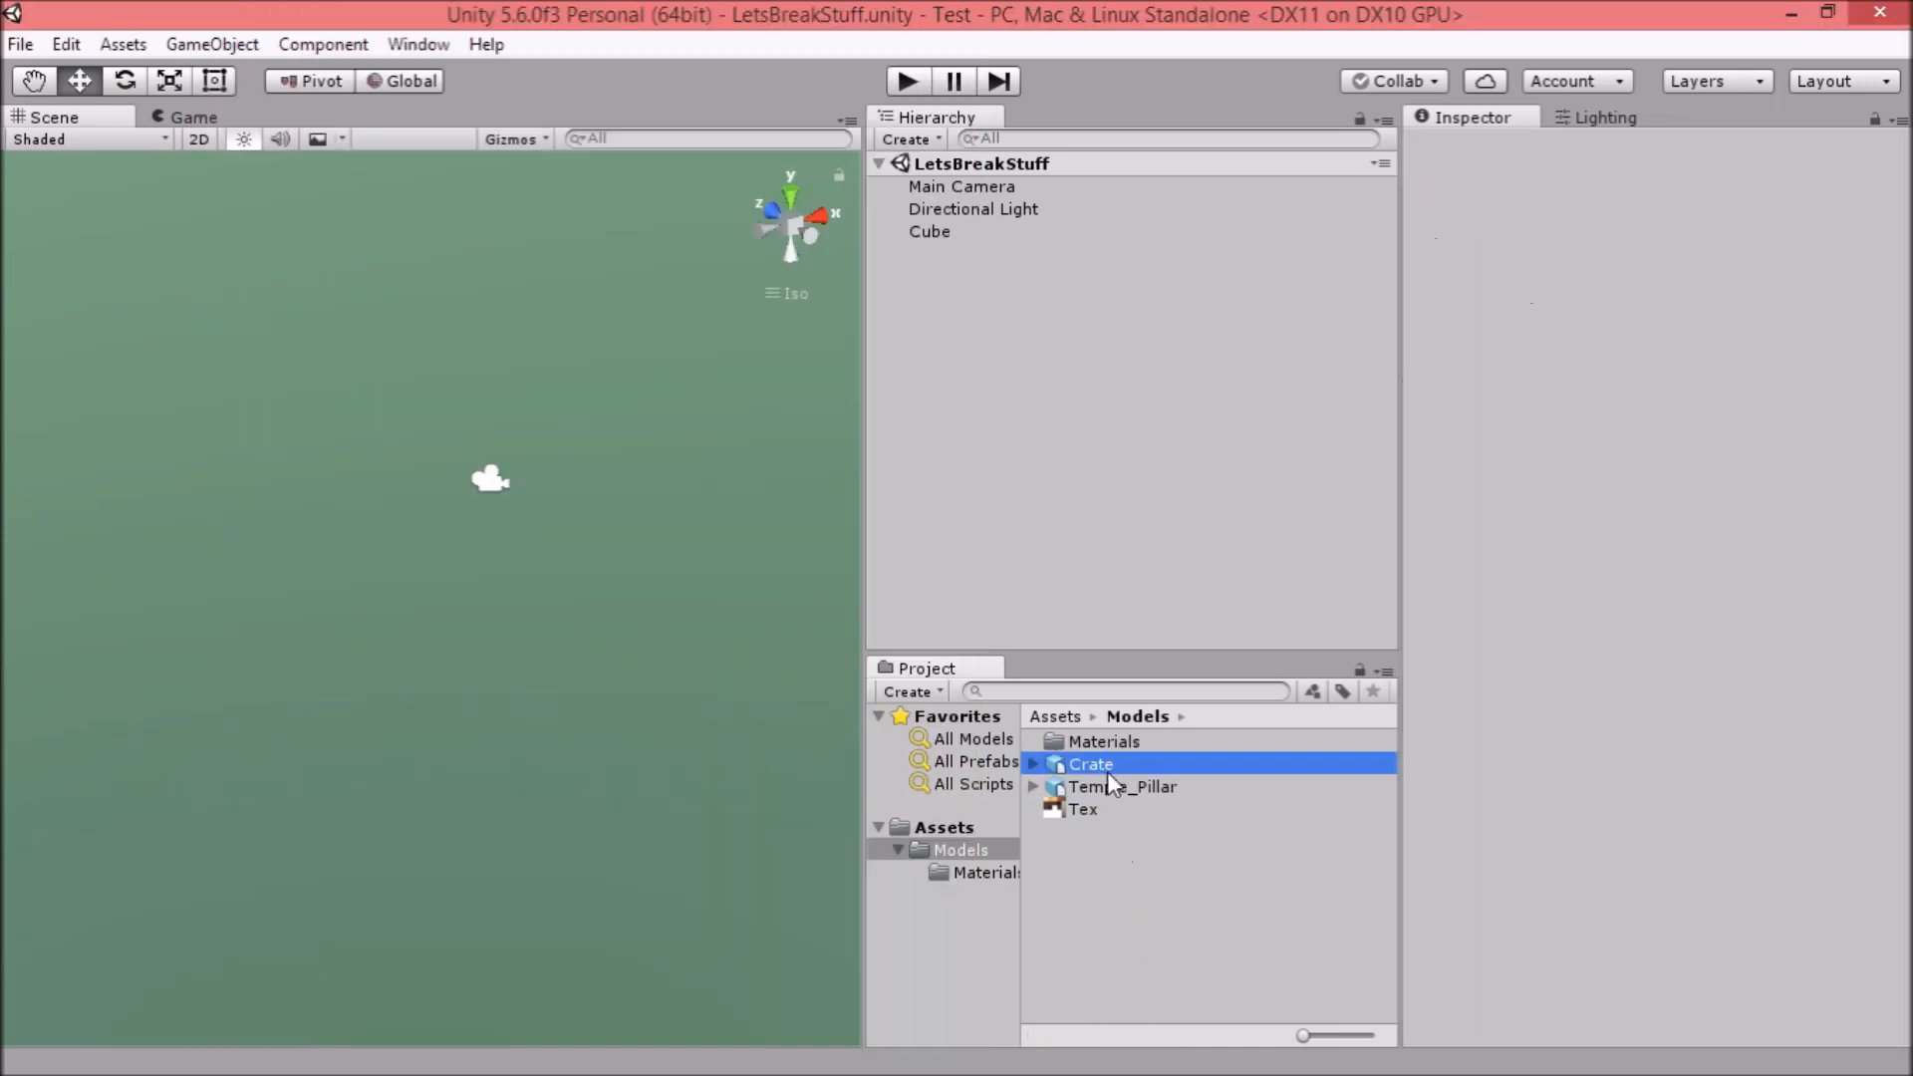
click(1663, 273)
text(0.2)
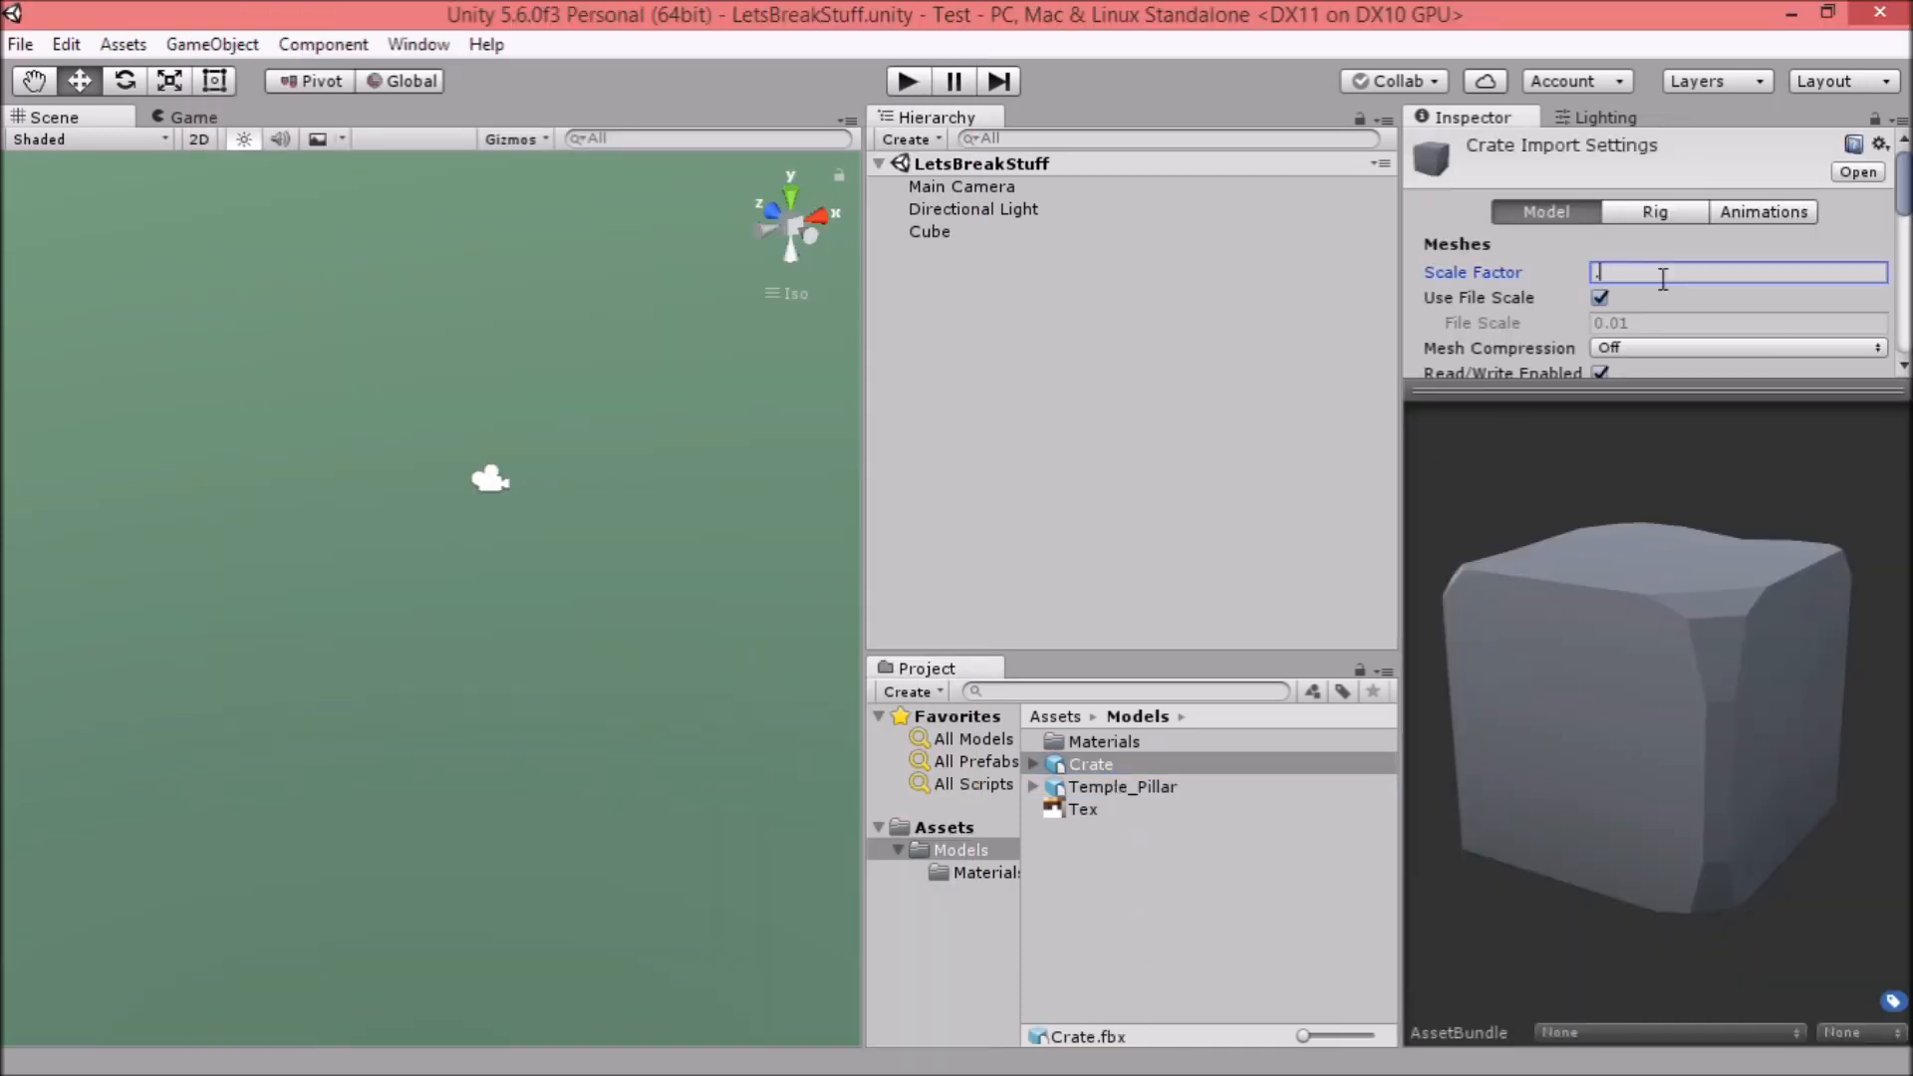
click(1283, 440)
click(1039, 609)
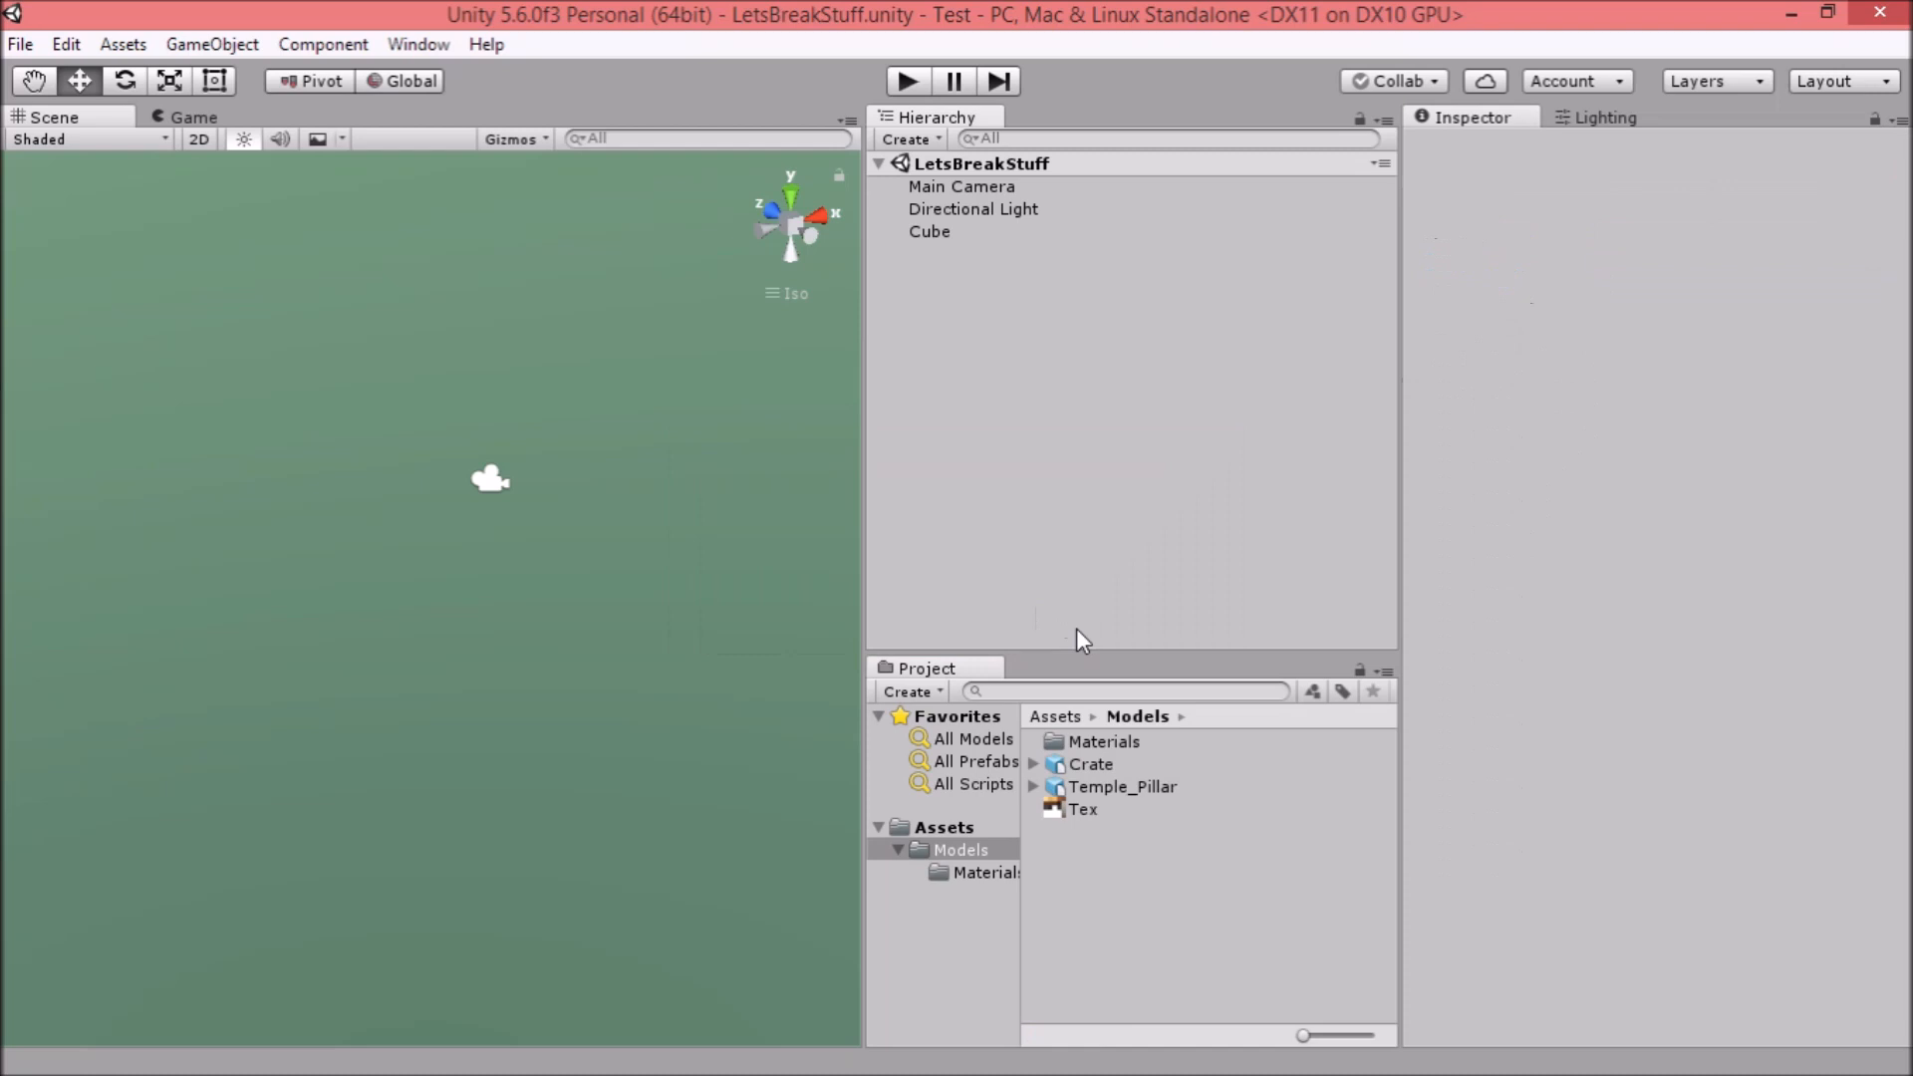
Place the Crate model in the LetsBreakStuff scene and set its Y position to 0.2.
drag(1074, 526, 1061, 488)
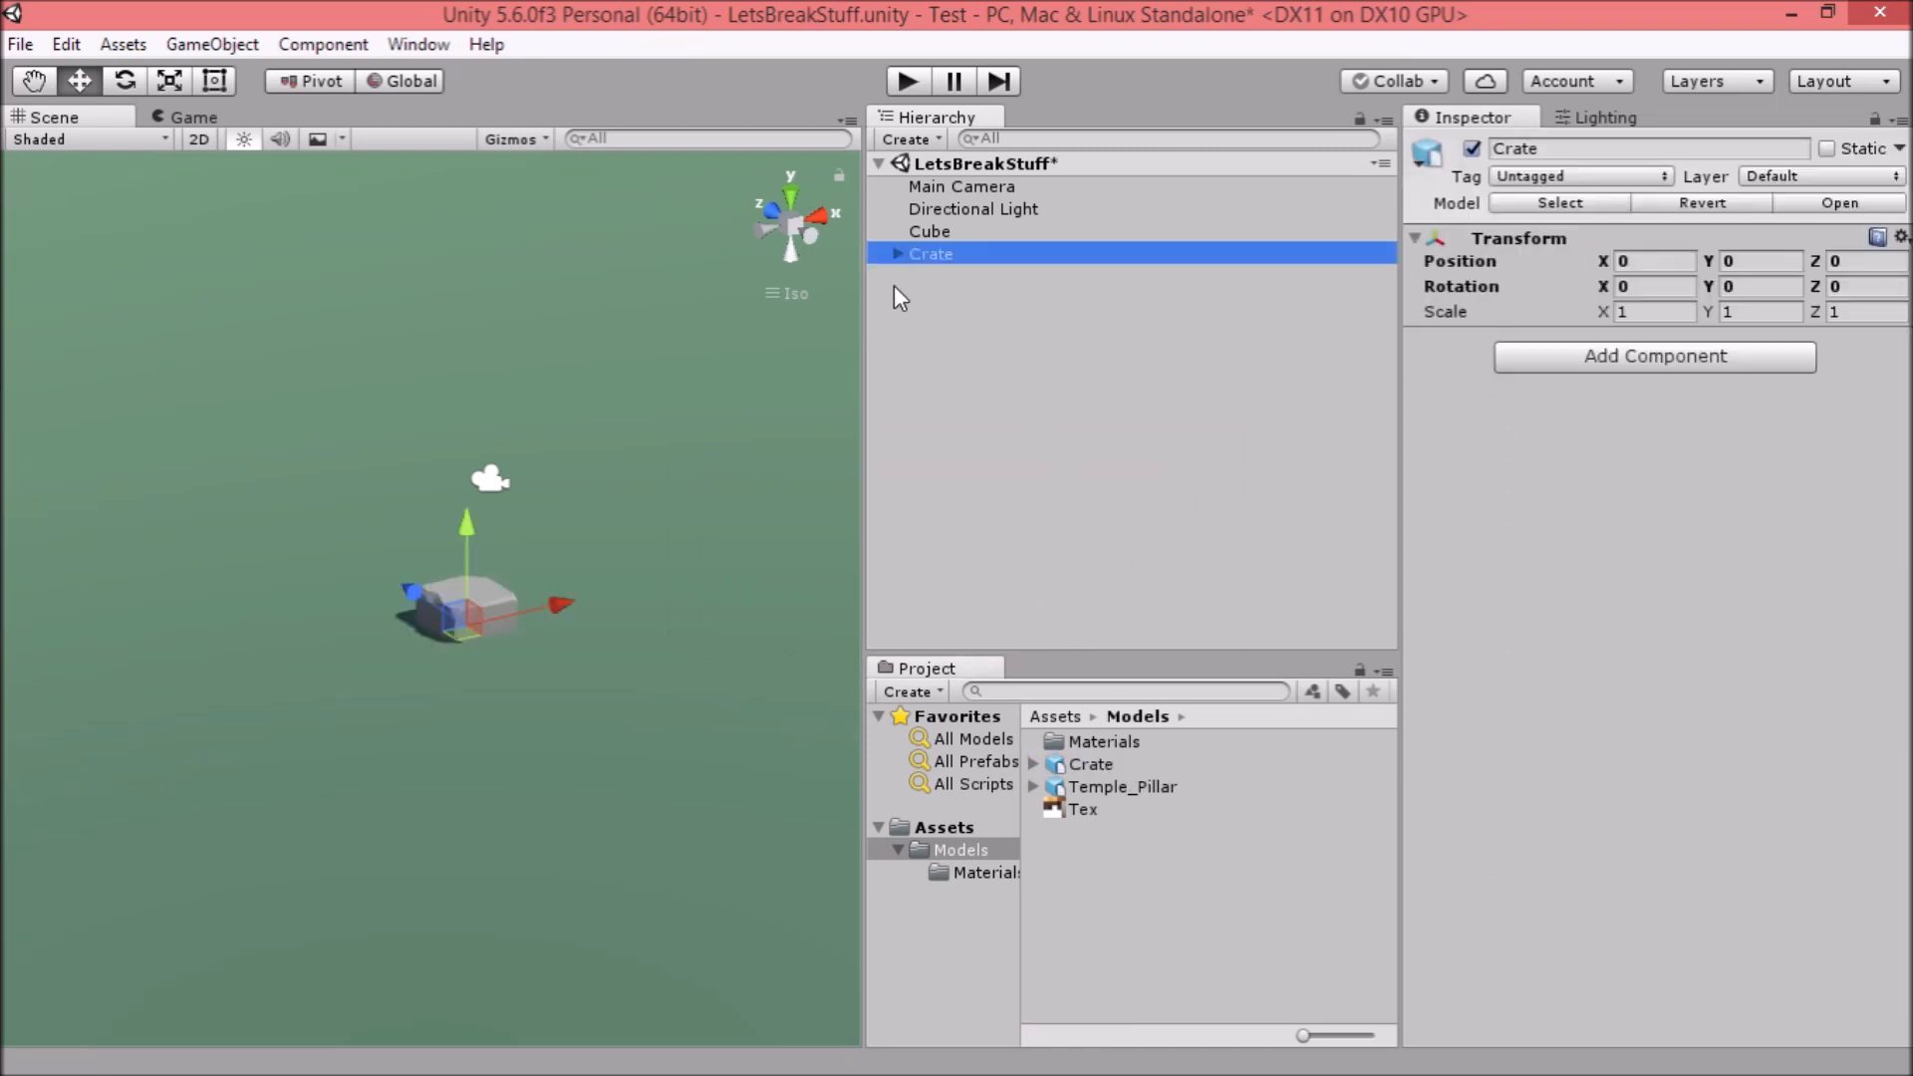
click(1750, 262)
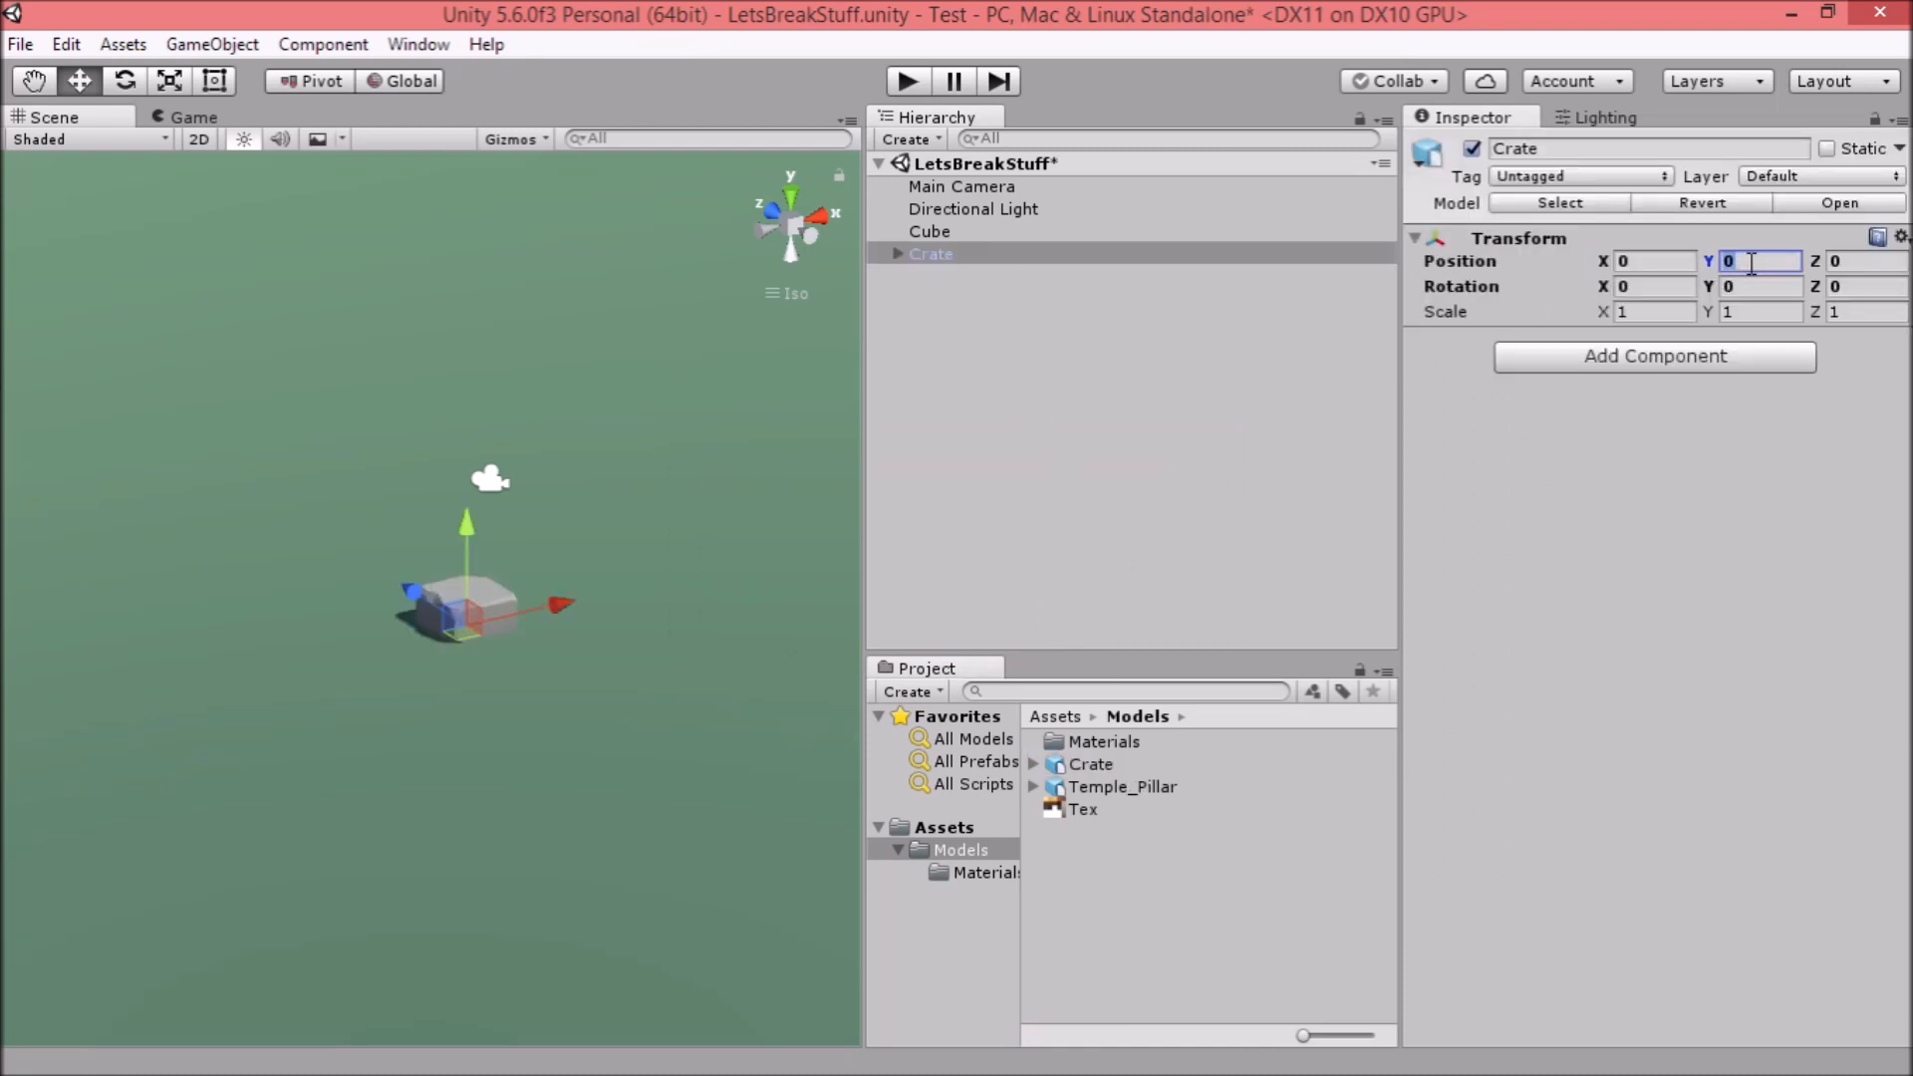
text(0.2)
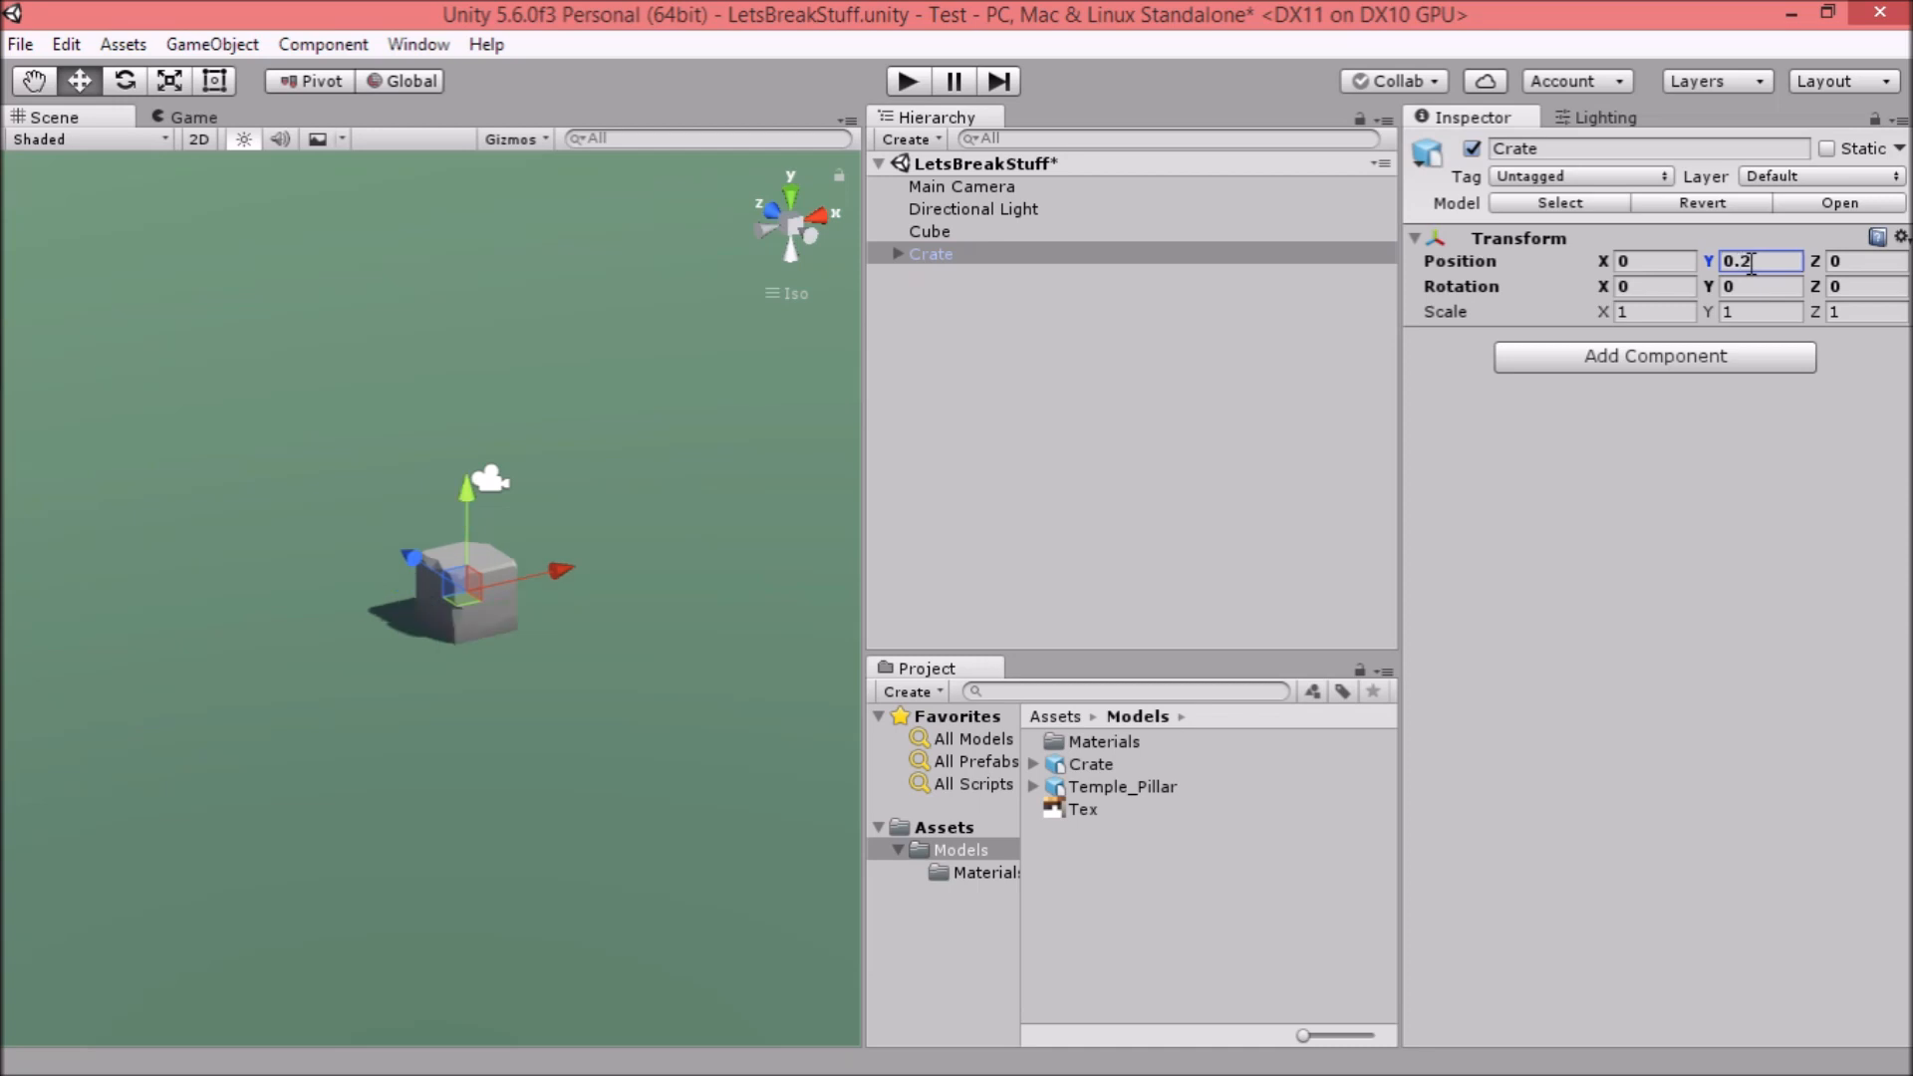
Create prefabs in Assets from the model's Crate and Crate.Broken children and delete the parent Crate from the scene.
click(901, 254)
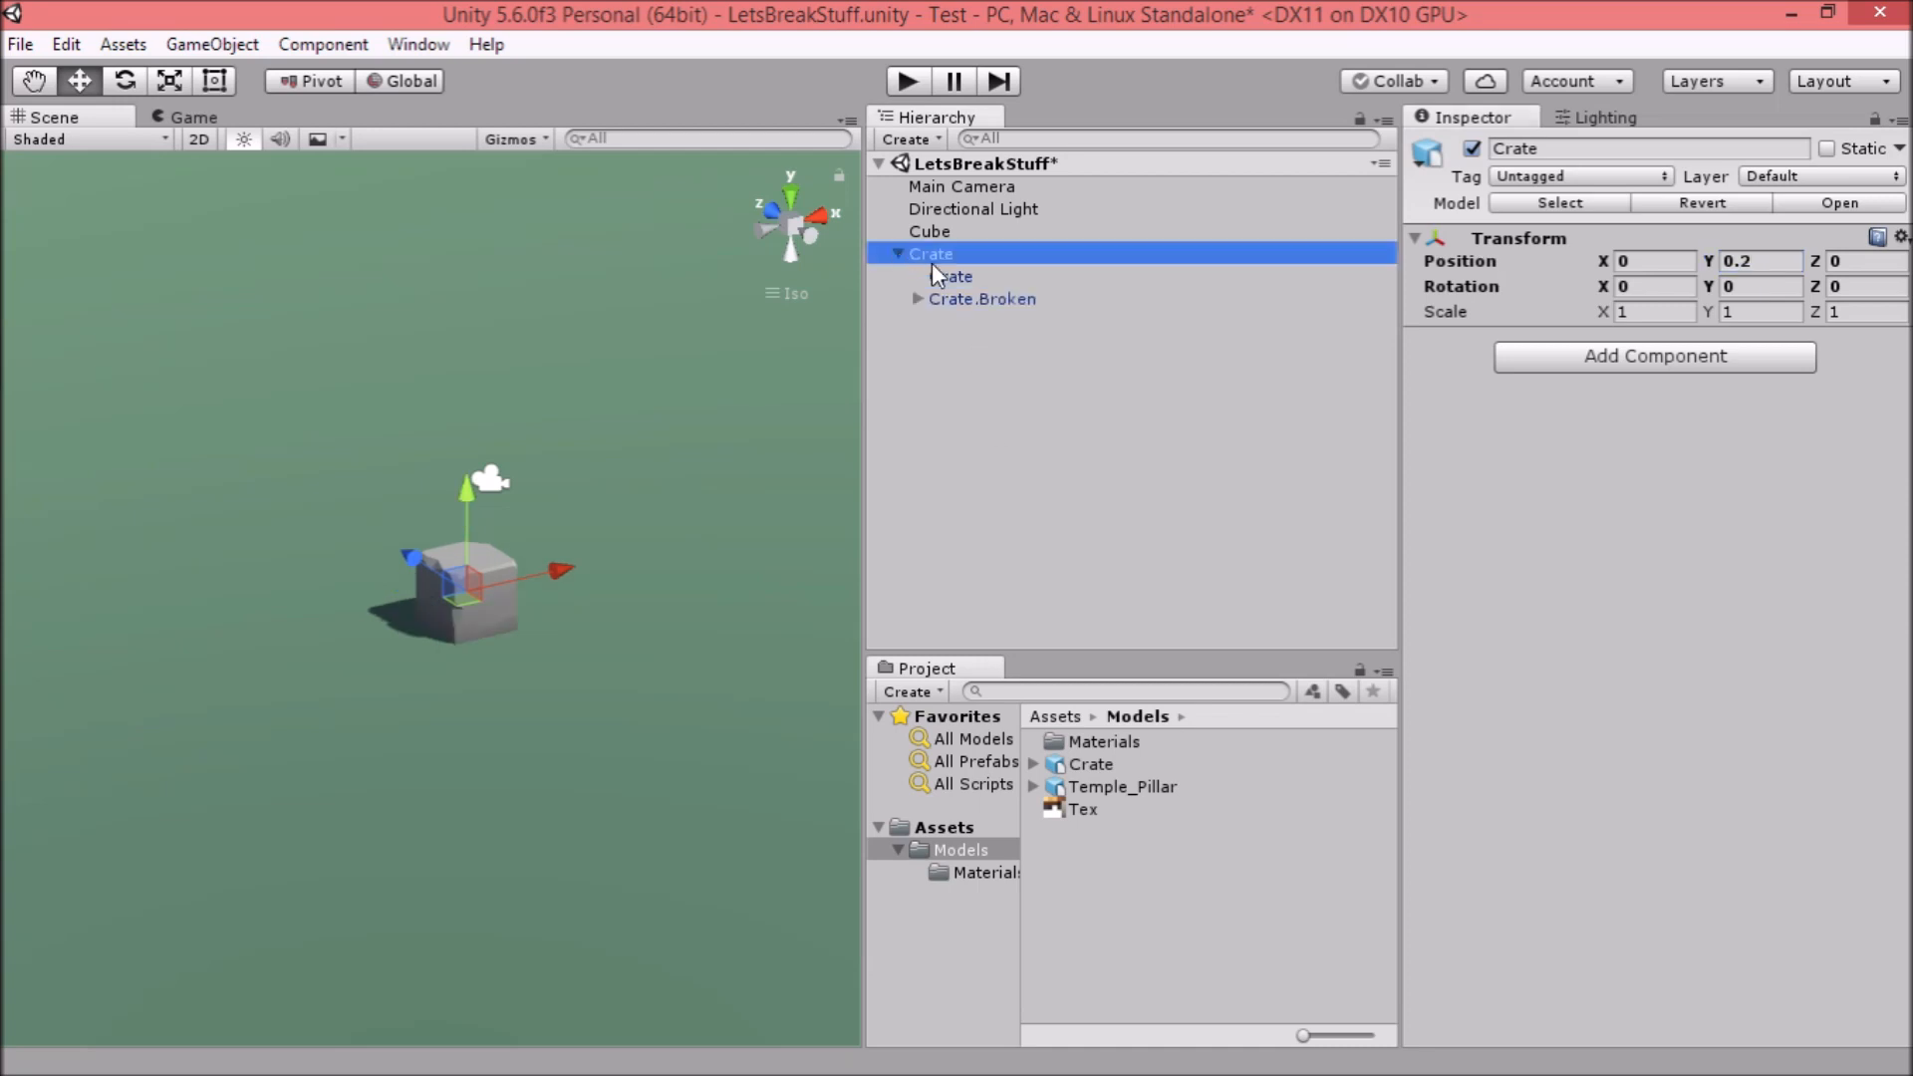
click(951, 276)
drag(957, 283, 966, 822)
click(1024, 299)
drag(1025, 294, 902, 827)
right_click(963, 257)
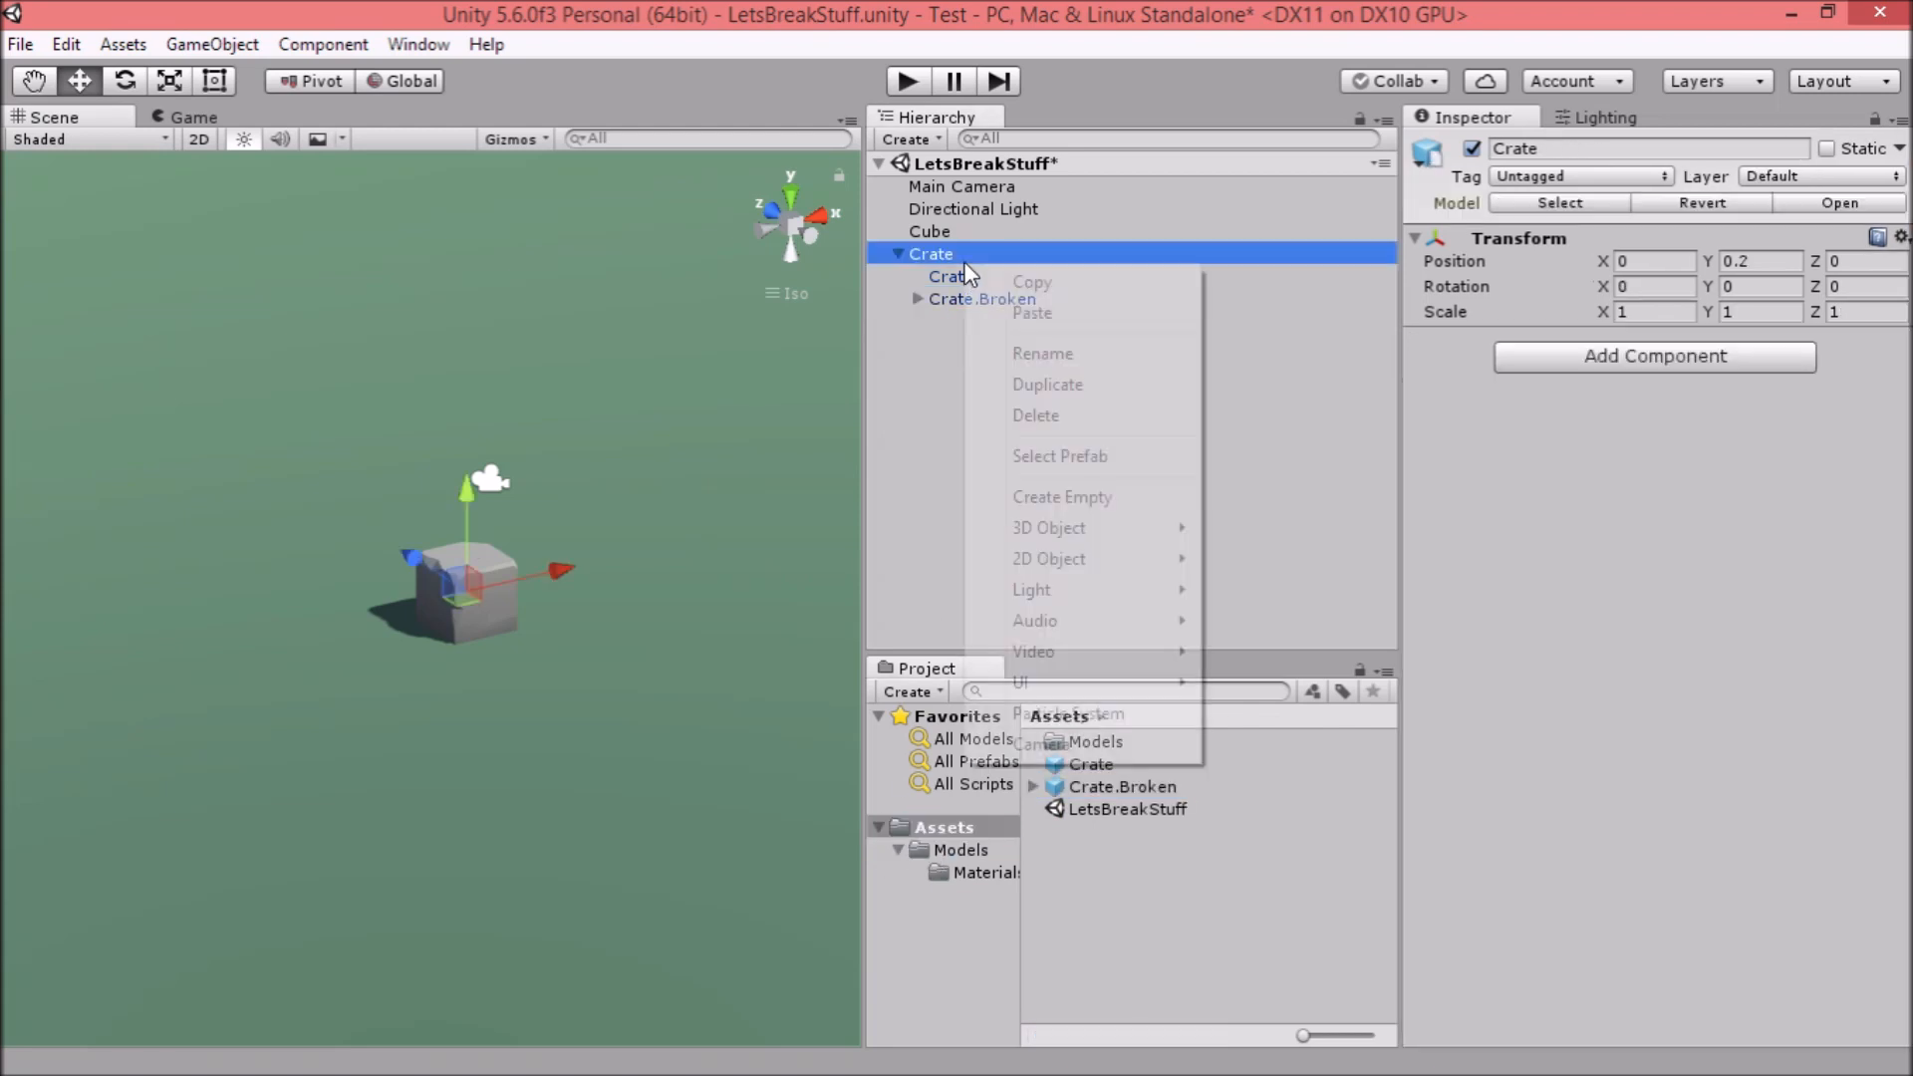
click(1034, 416)
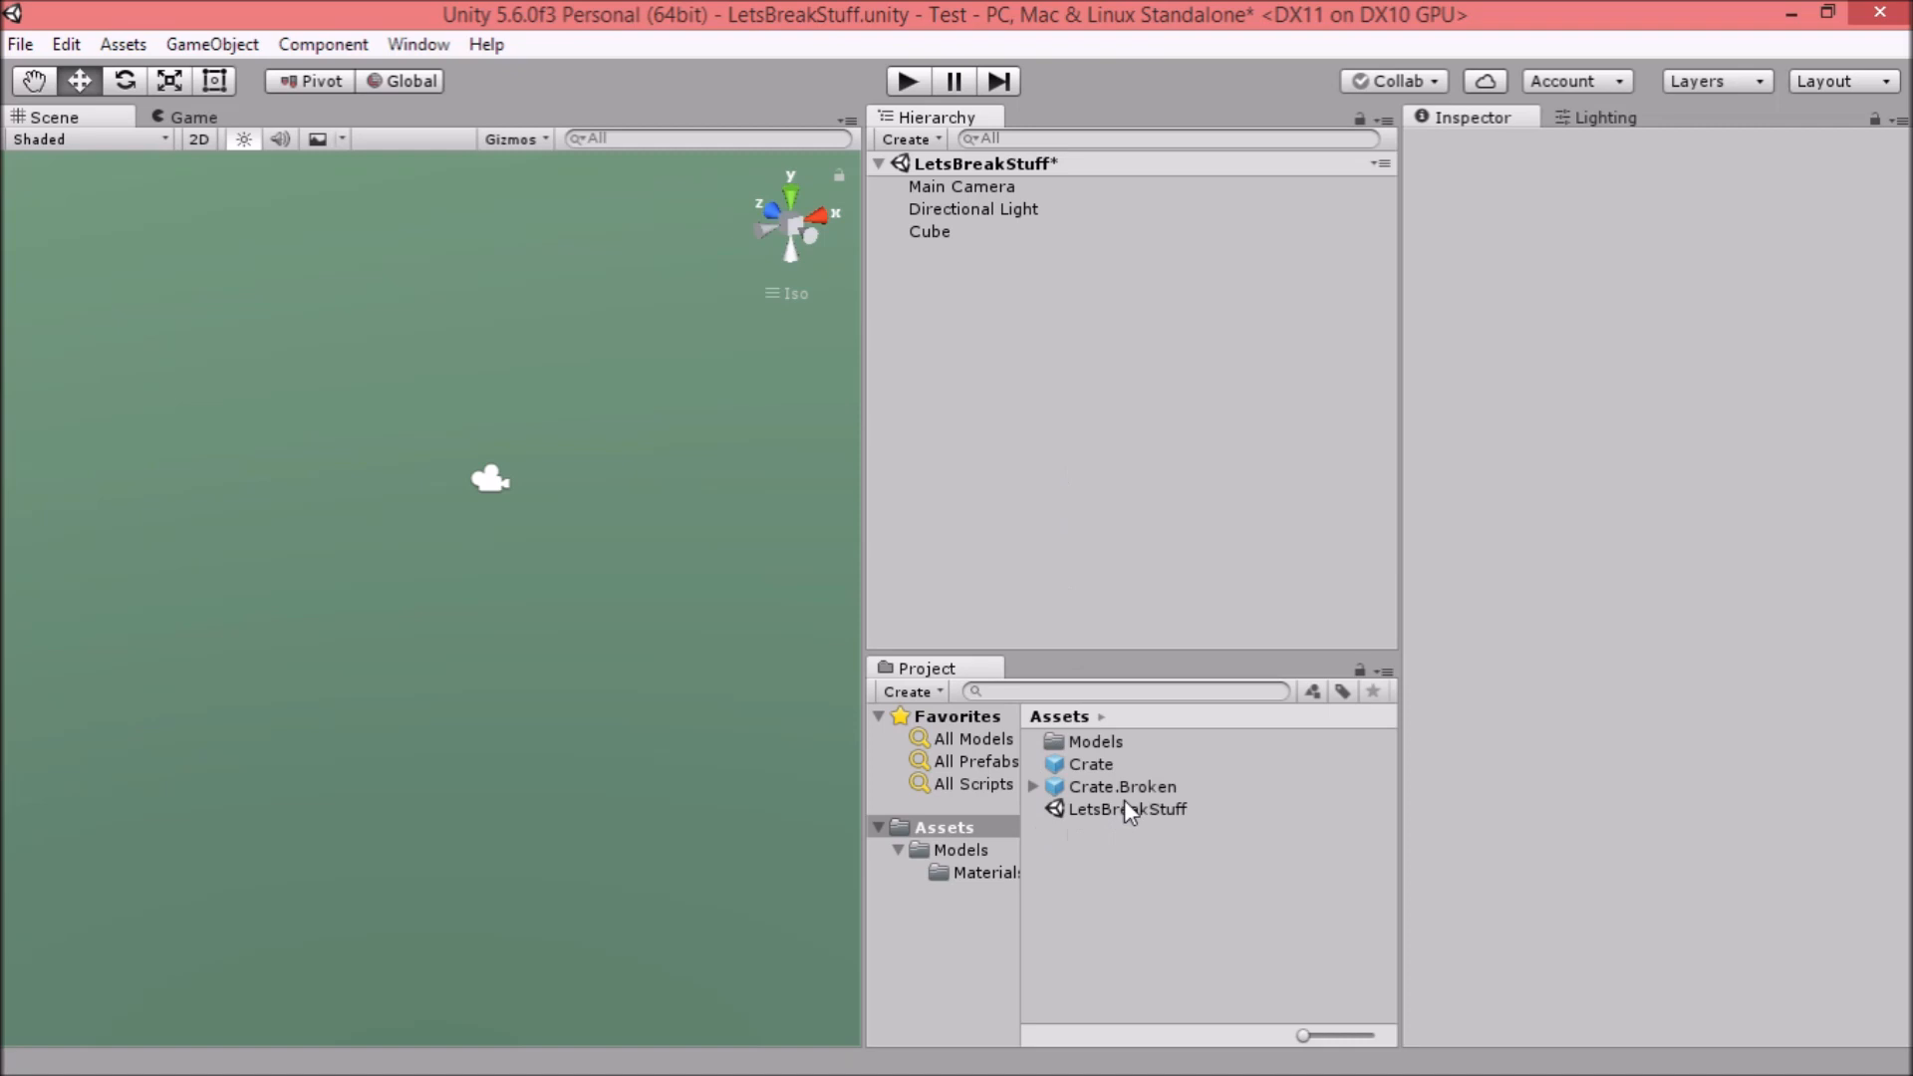
Place the Crate.Broken prefab in the scene and set its Y position to 0.2.
click(1126, 765)
click(1162, 786)
click(1163, 765)
click(1163, 786)
drag(1199, 787, 1114, 401)
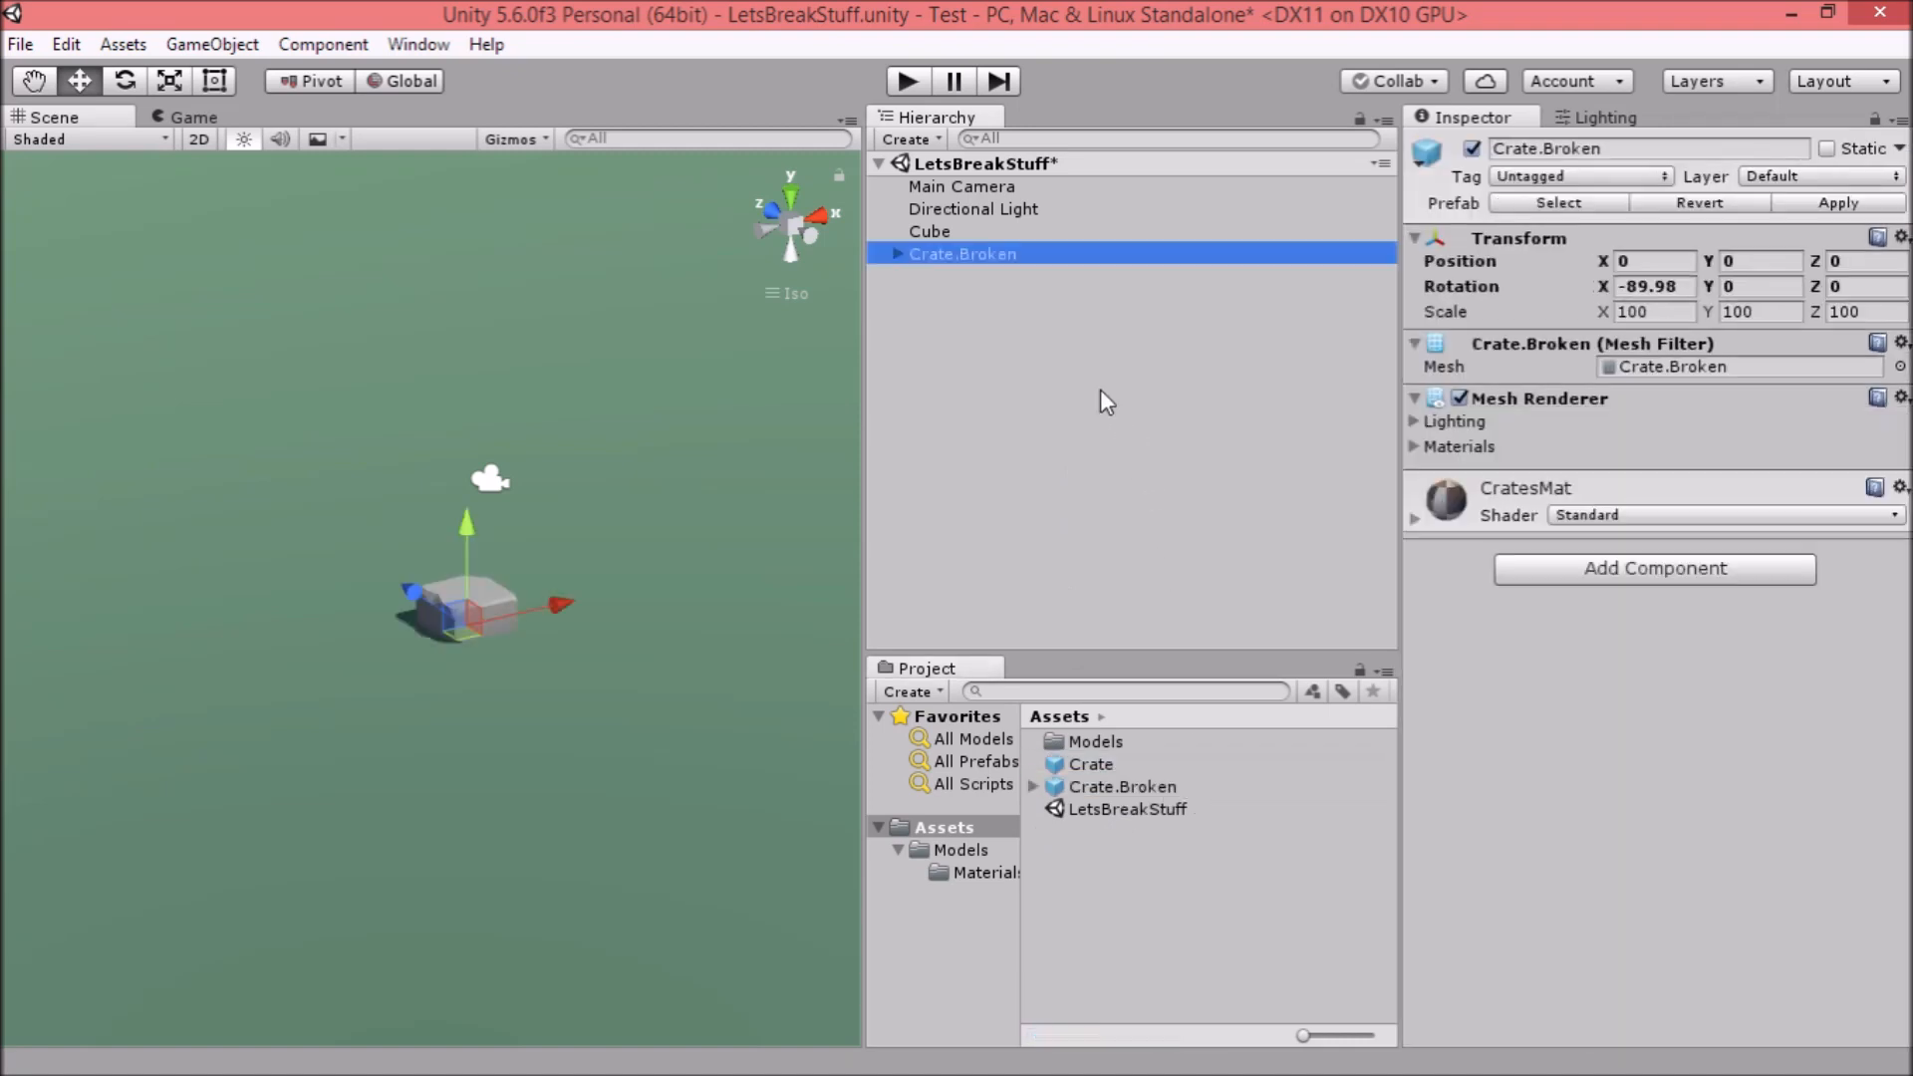
click(1783, 261)
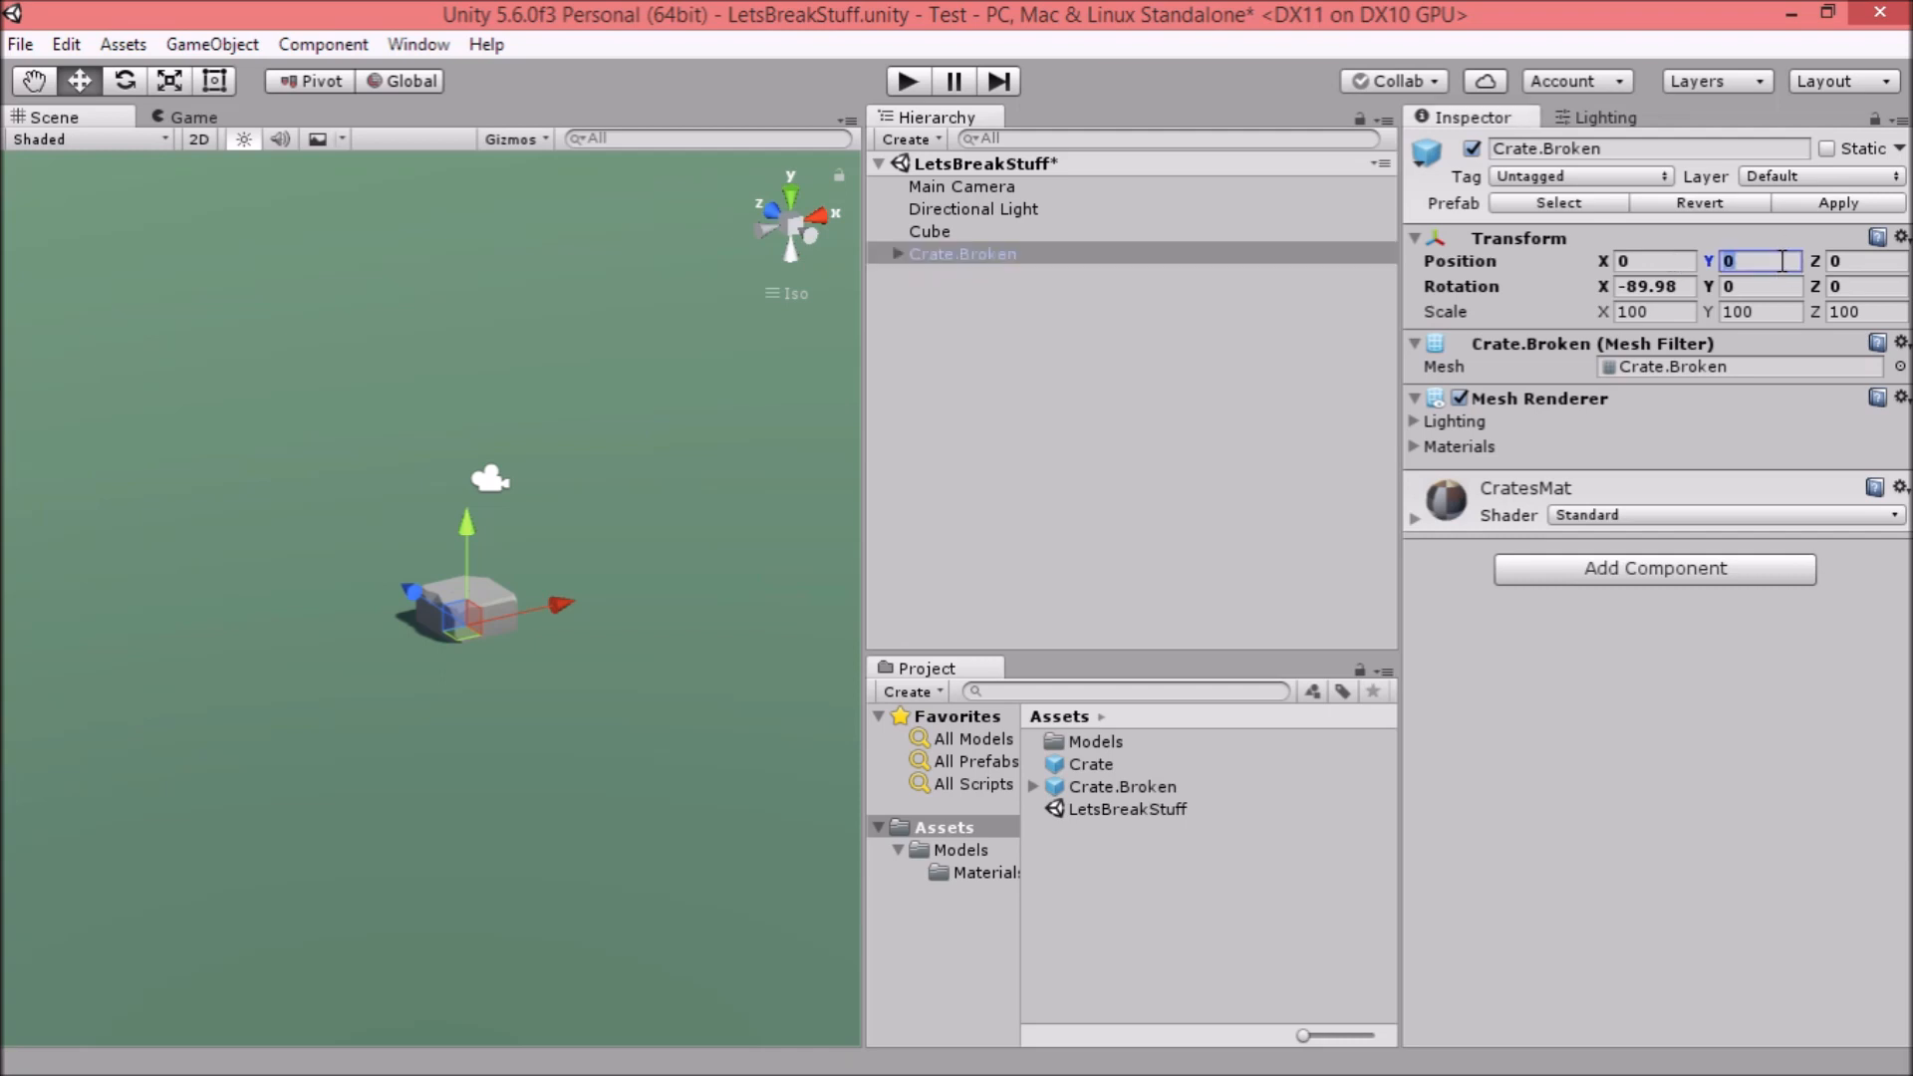
text(0.2)
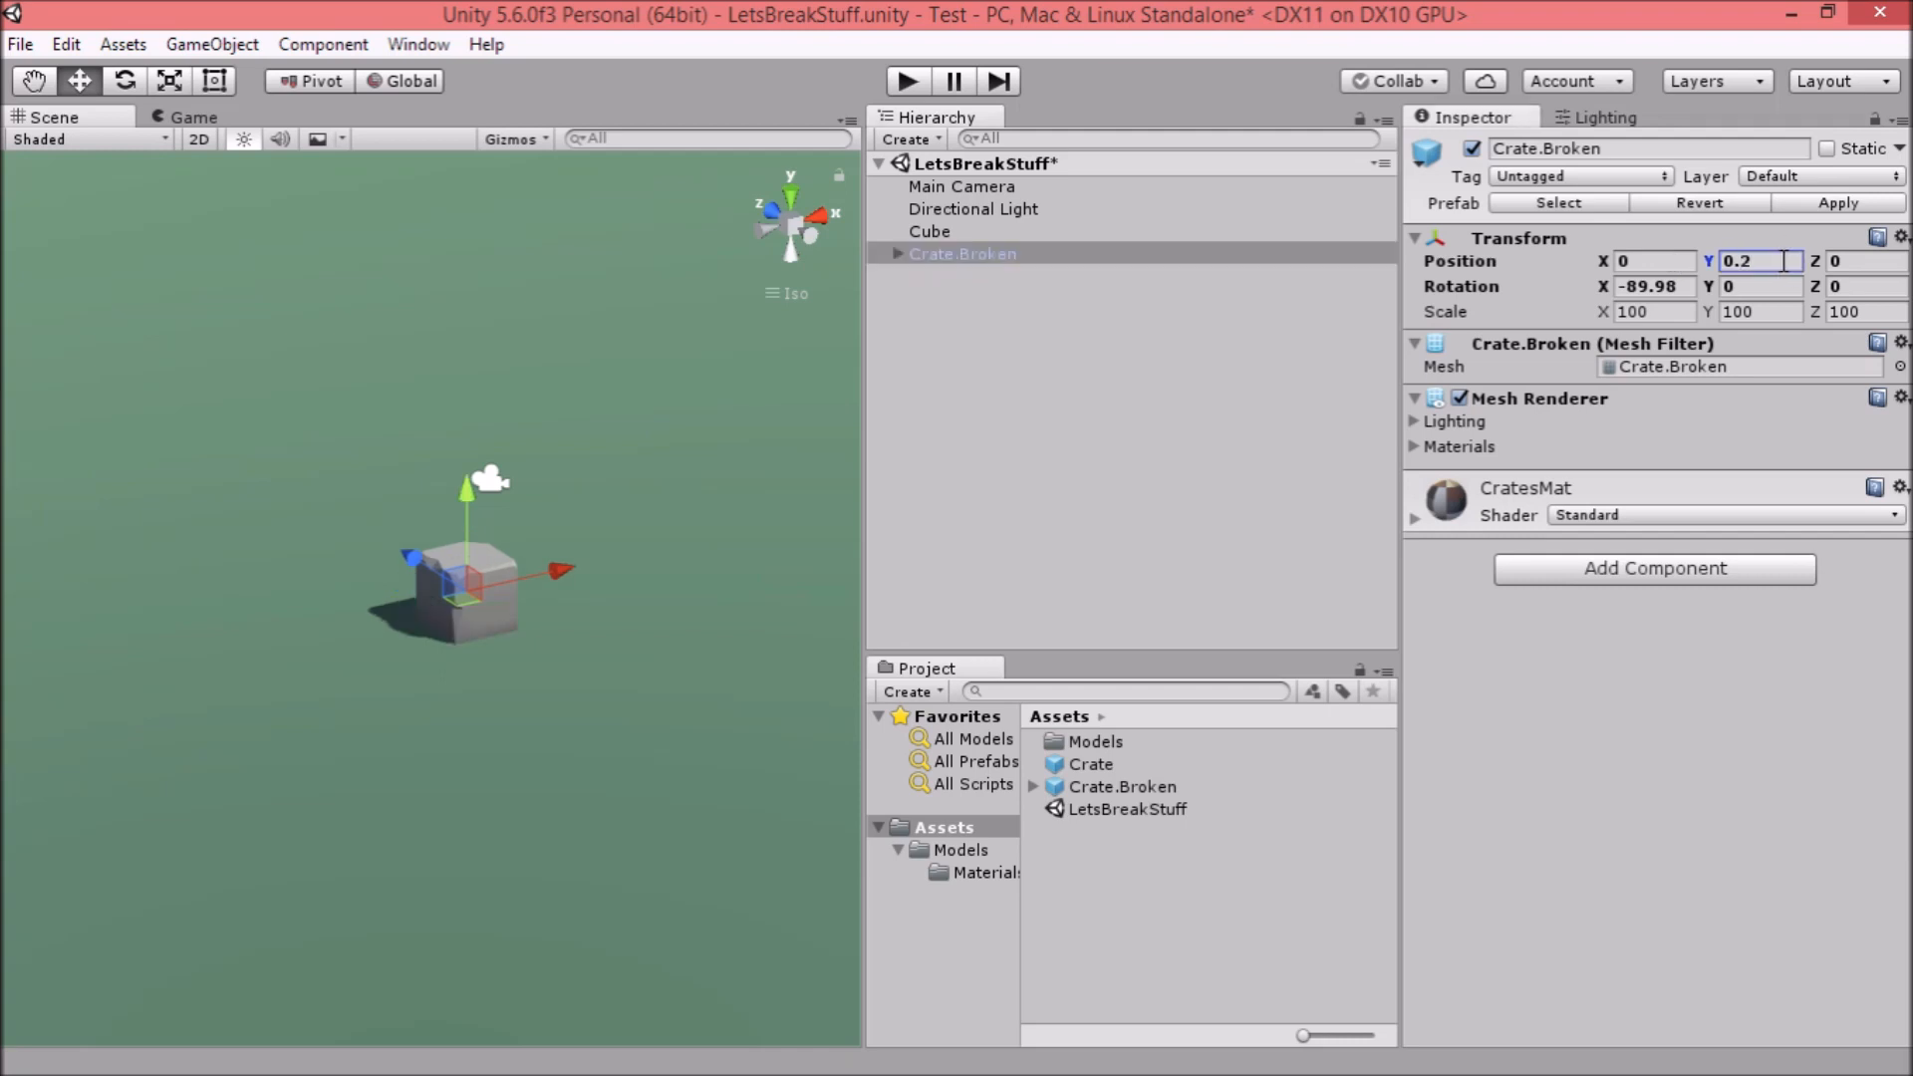
Select Crate.Broken in the scene together with its child fragments 001 through 006.
click(897, 254)
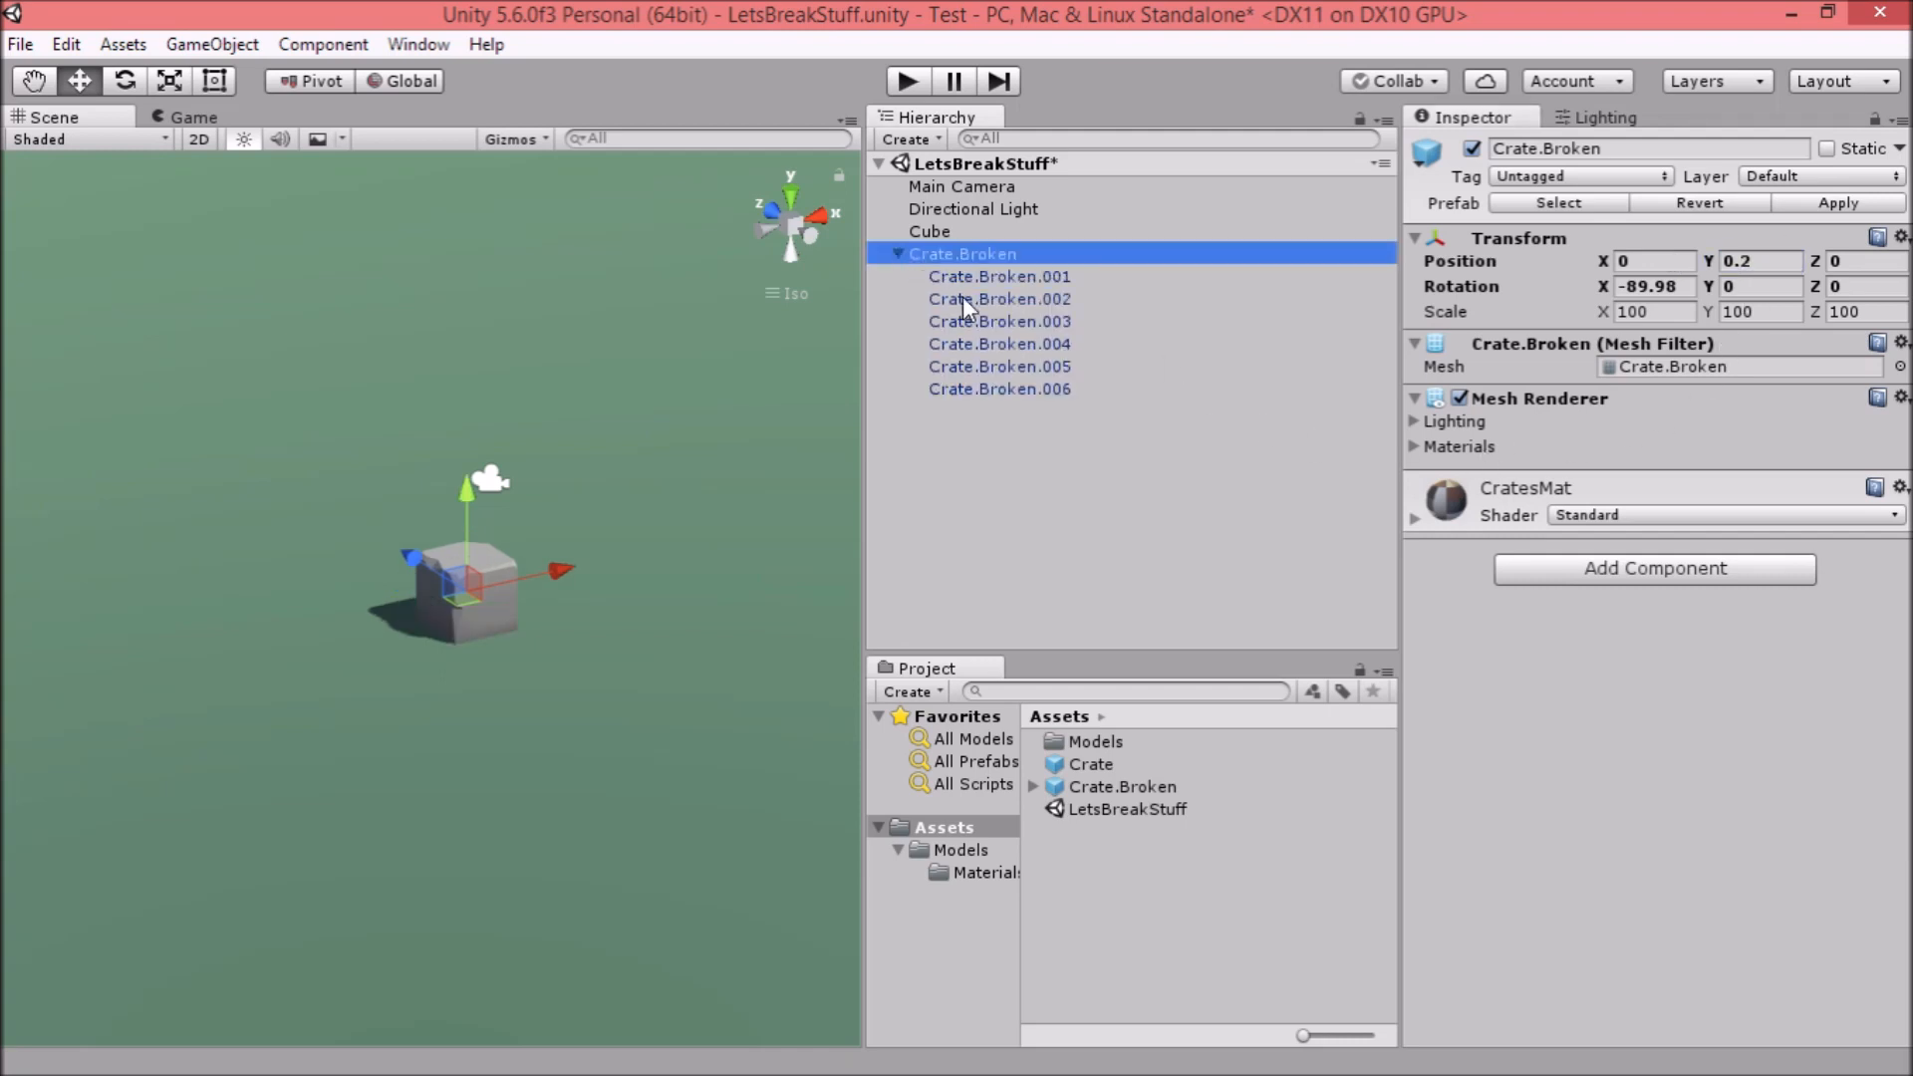
shift+click(1000, 390)
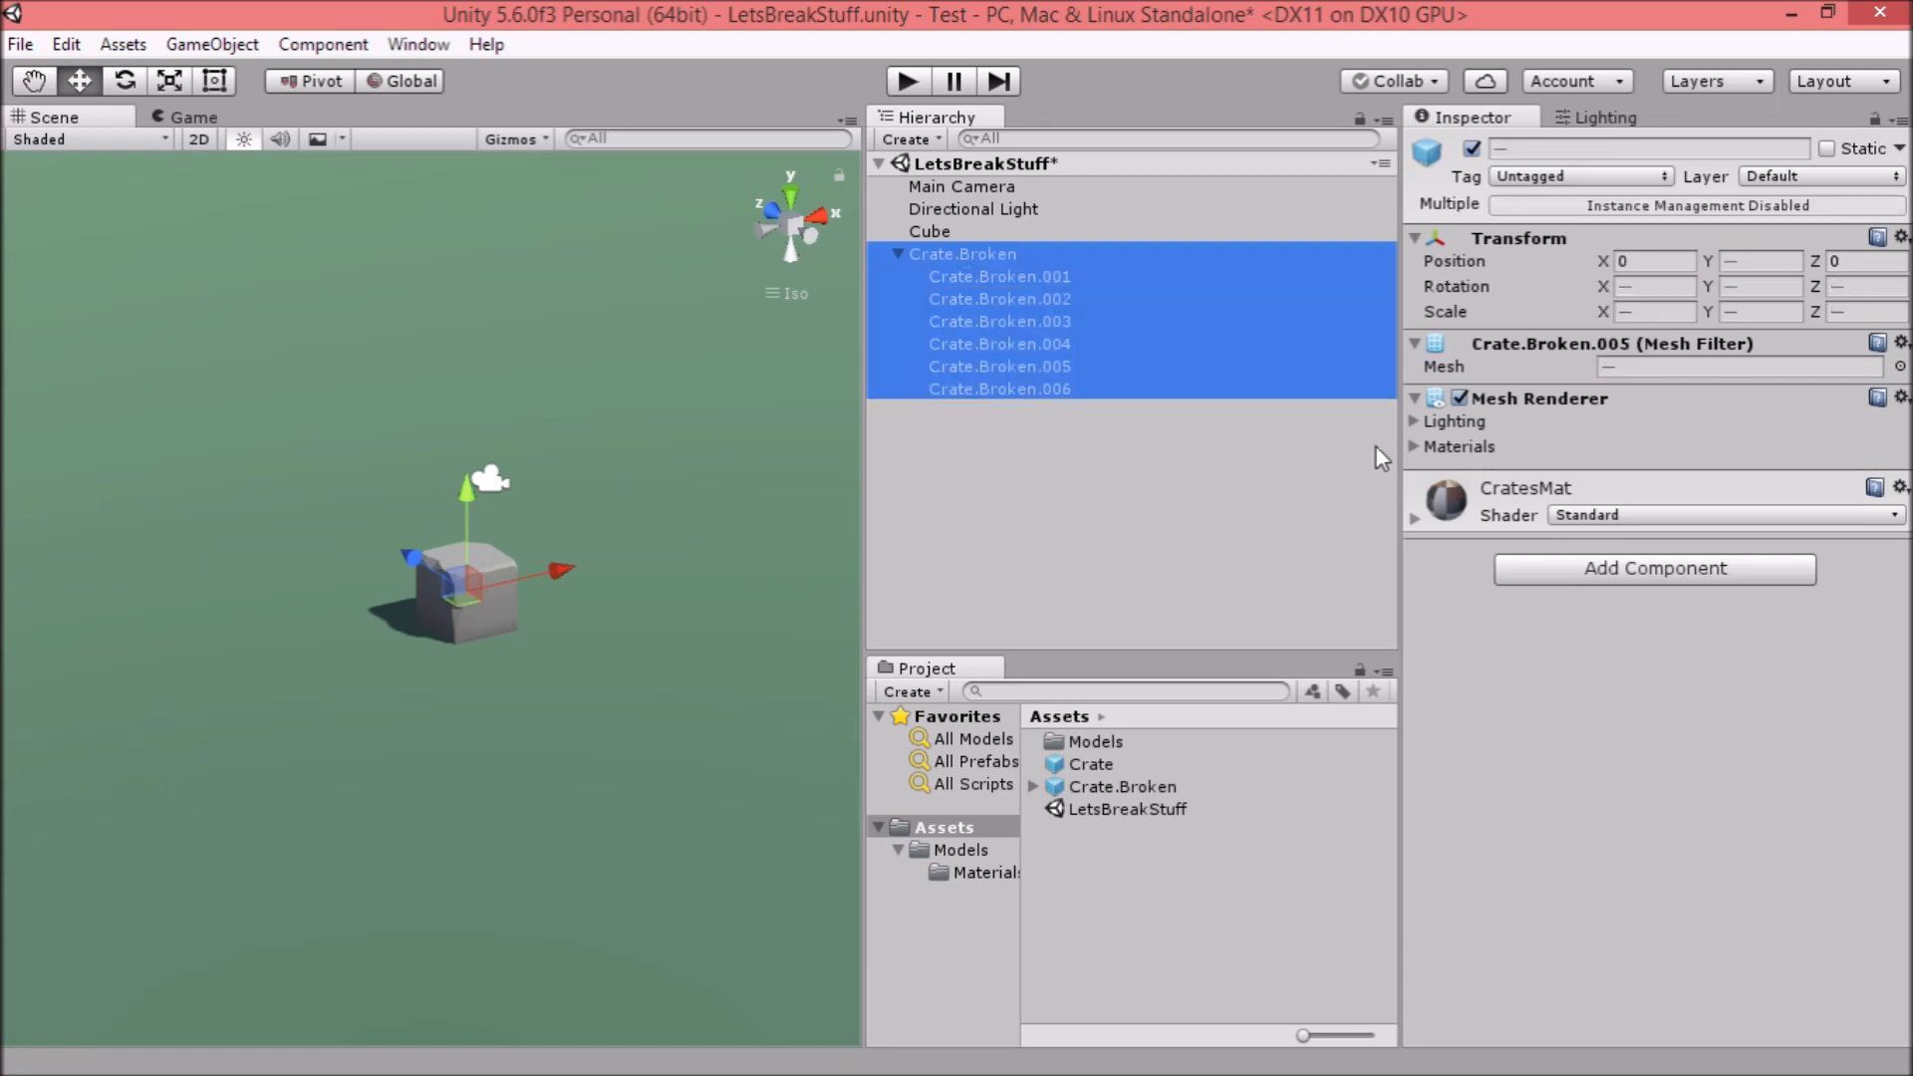
click(1642, 563)
click(1563, 729)
click(1542, 845)
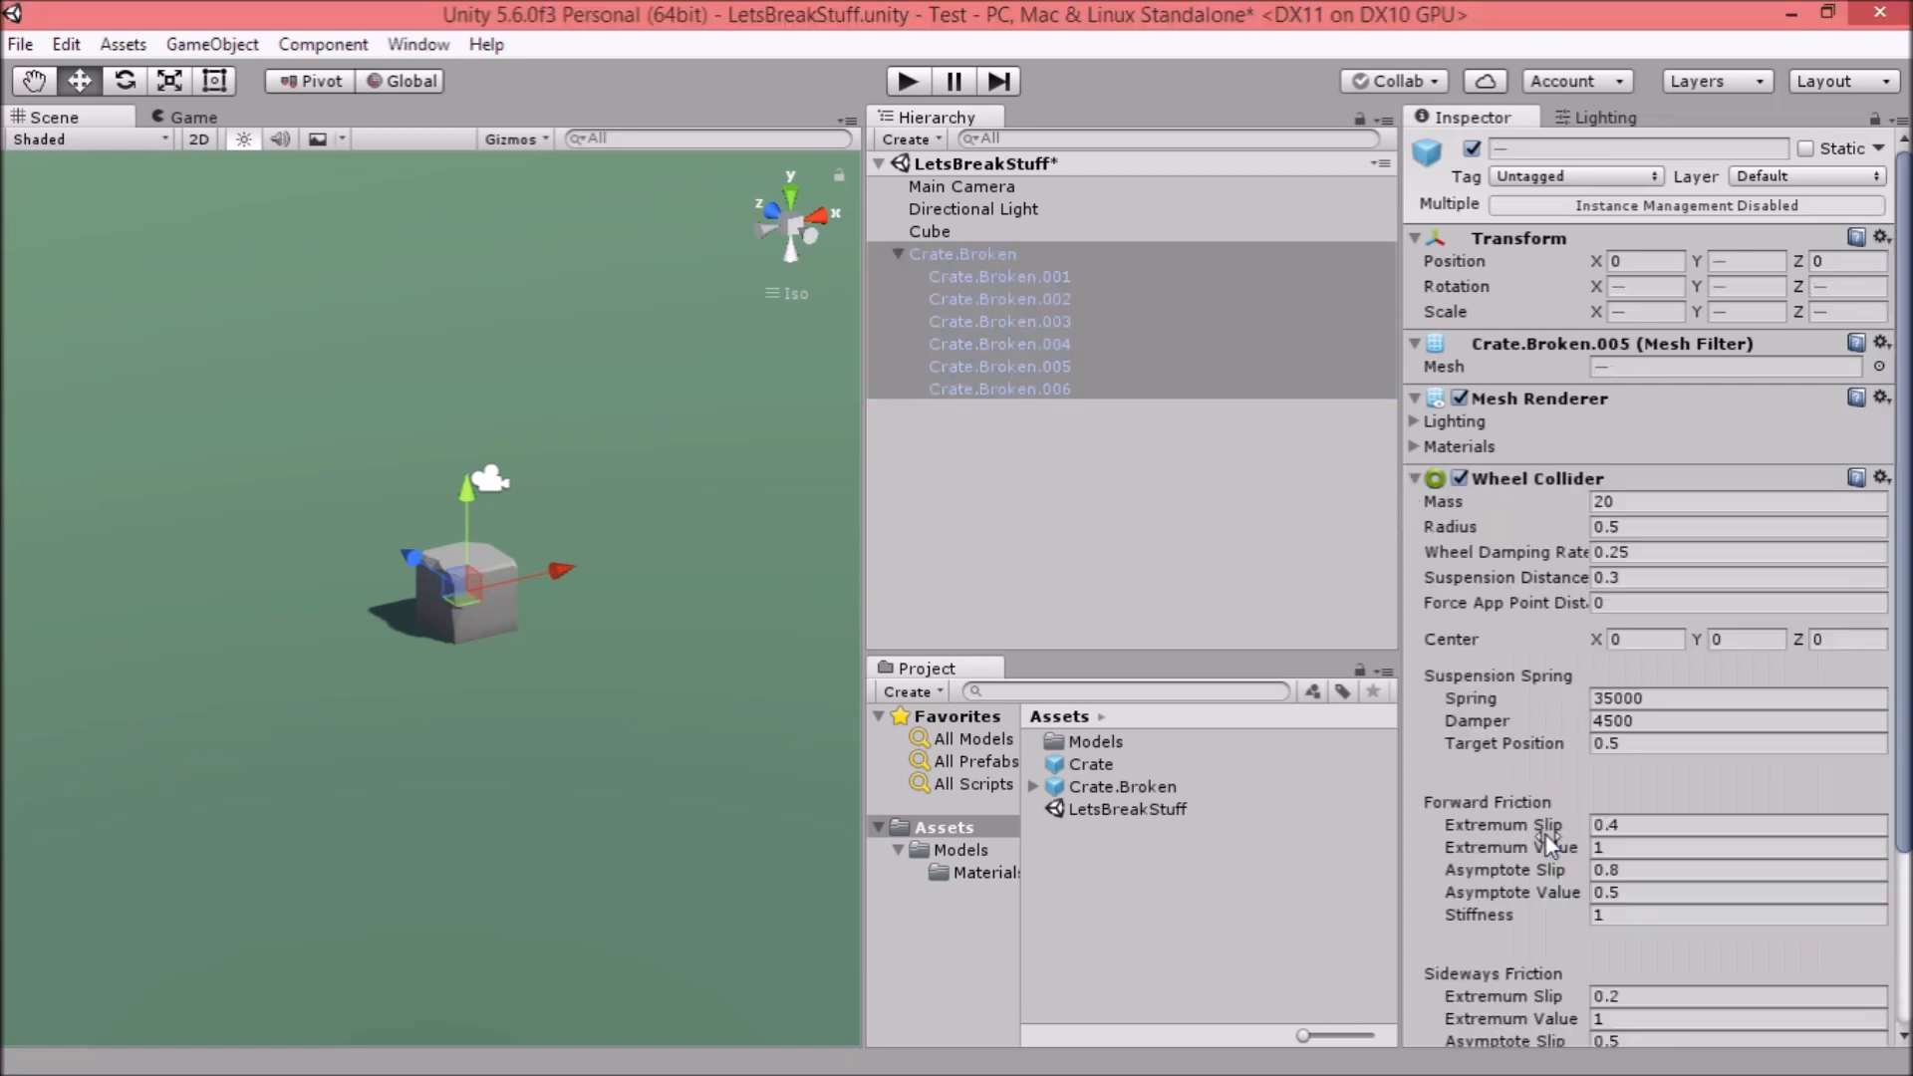
click(1880, 480)
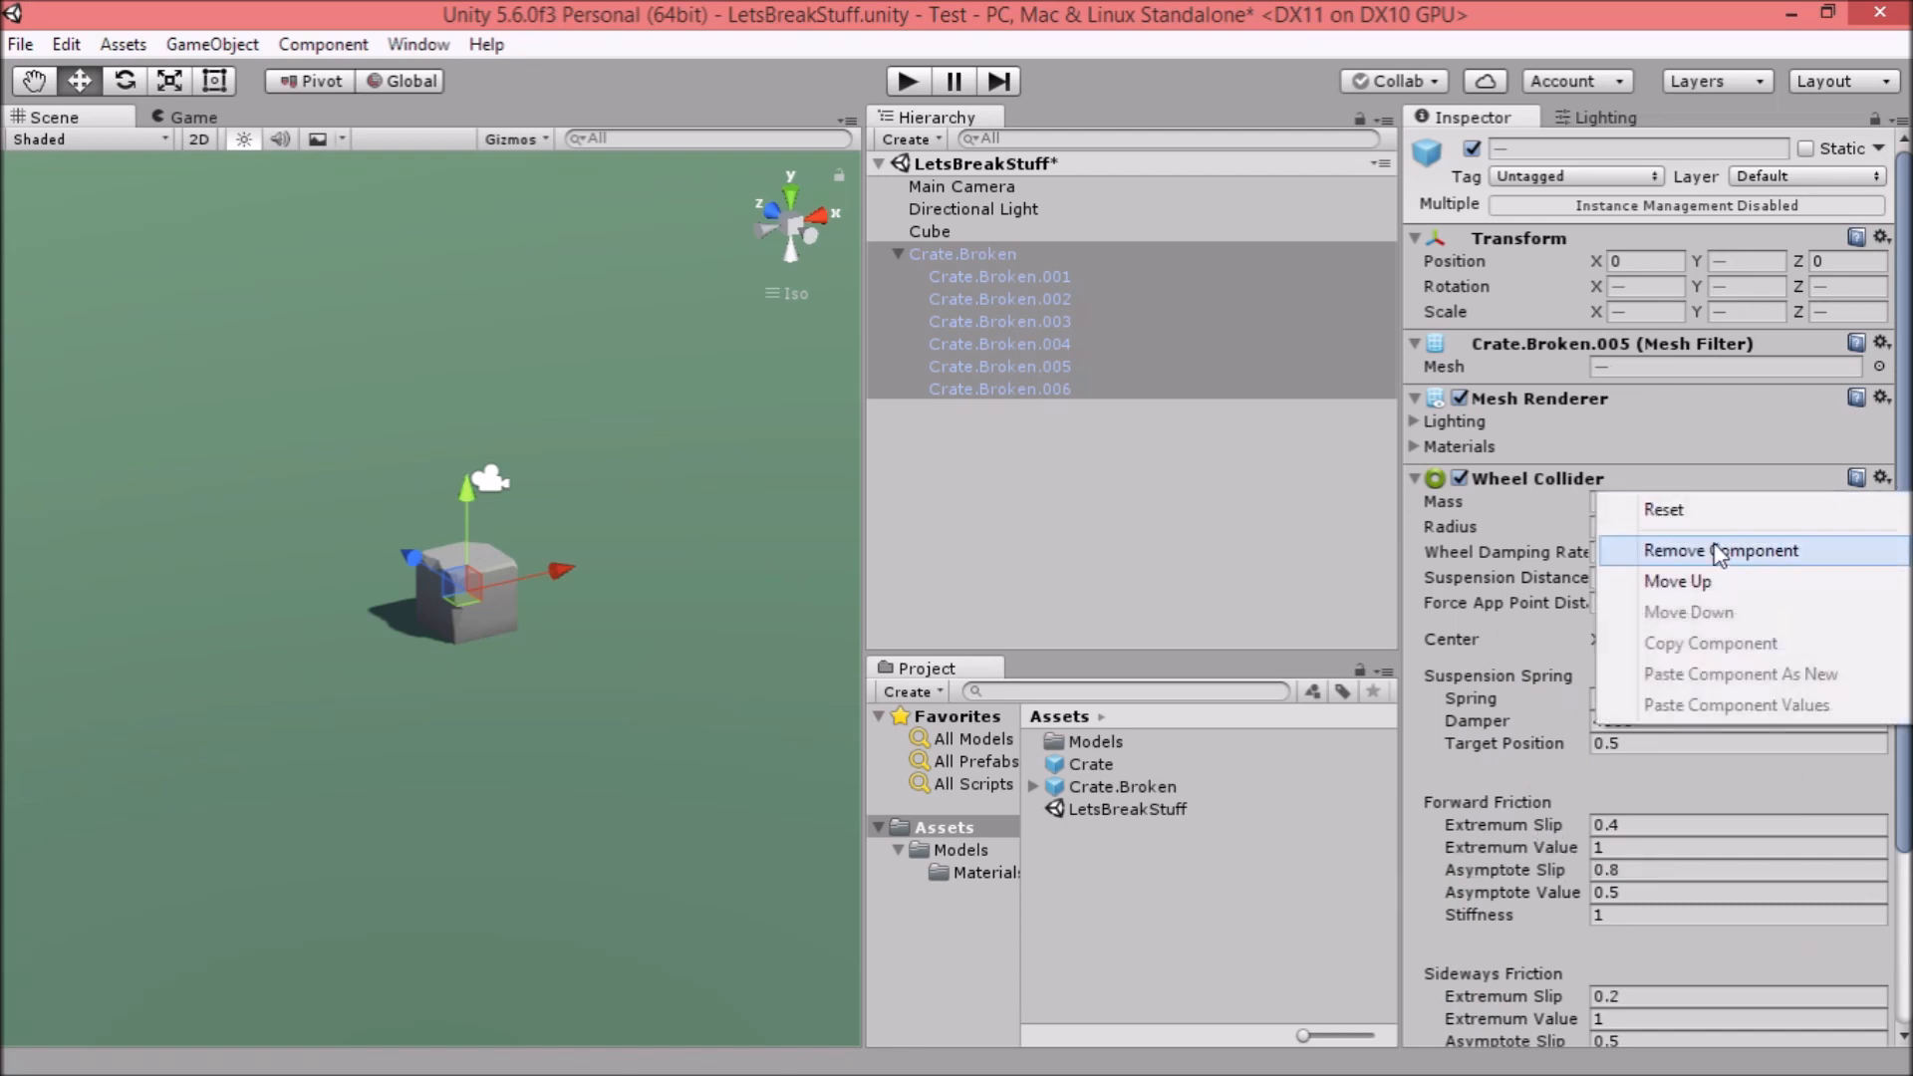
click(1612, 549)
Add a Mesh Collider with Convex enabled to Crate.Broken and all its fragments.
click(1574, 577)
click(1588, 732)
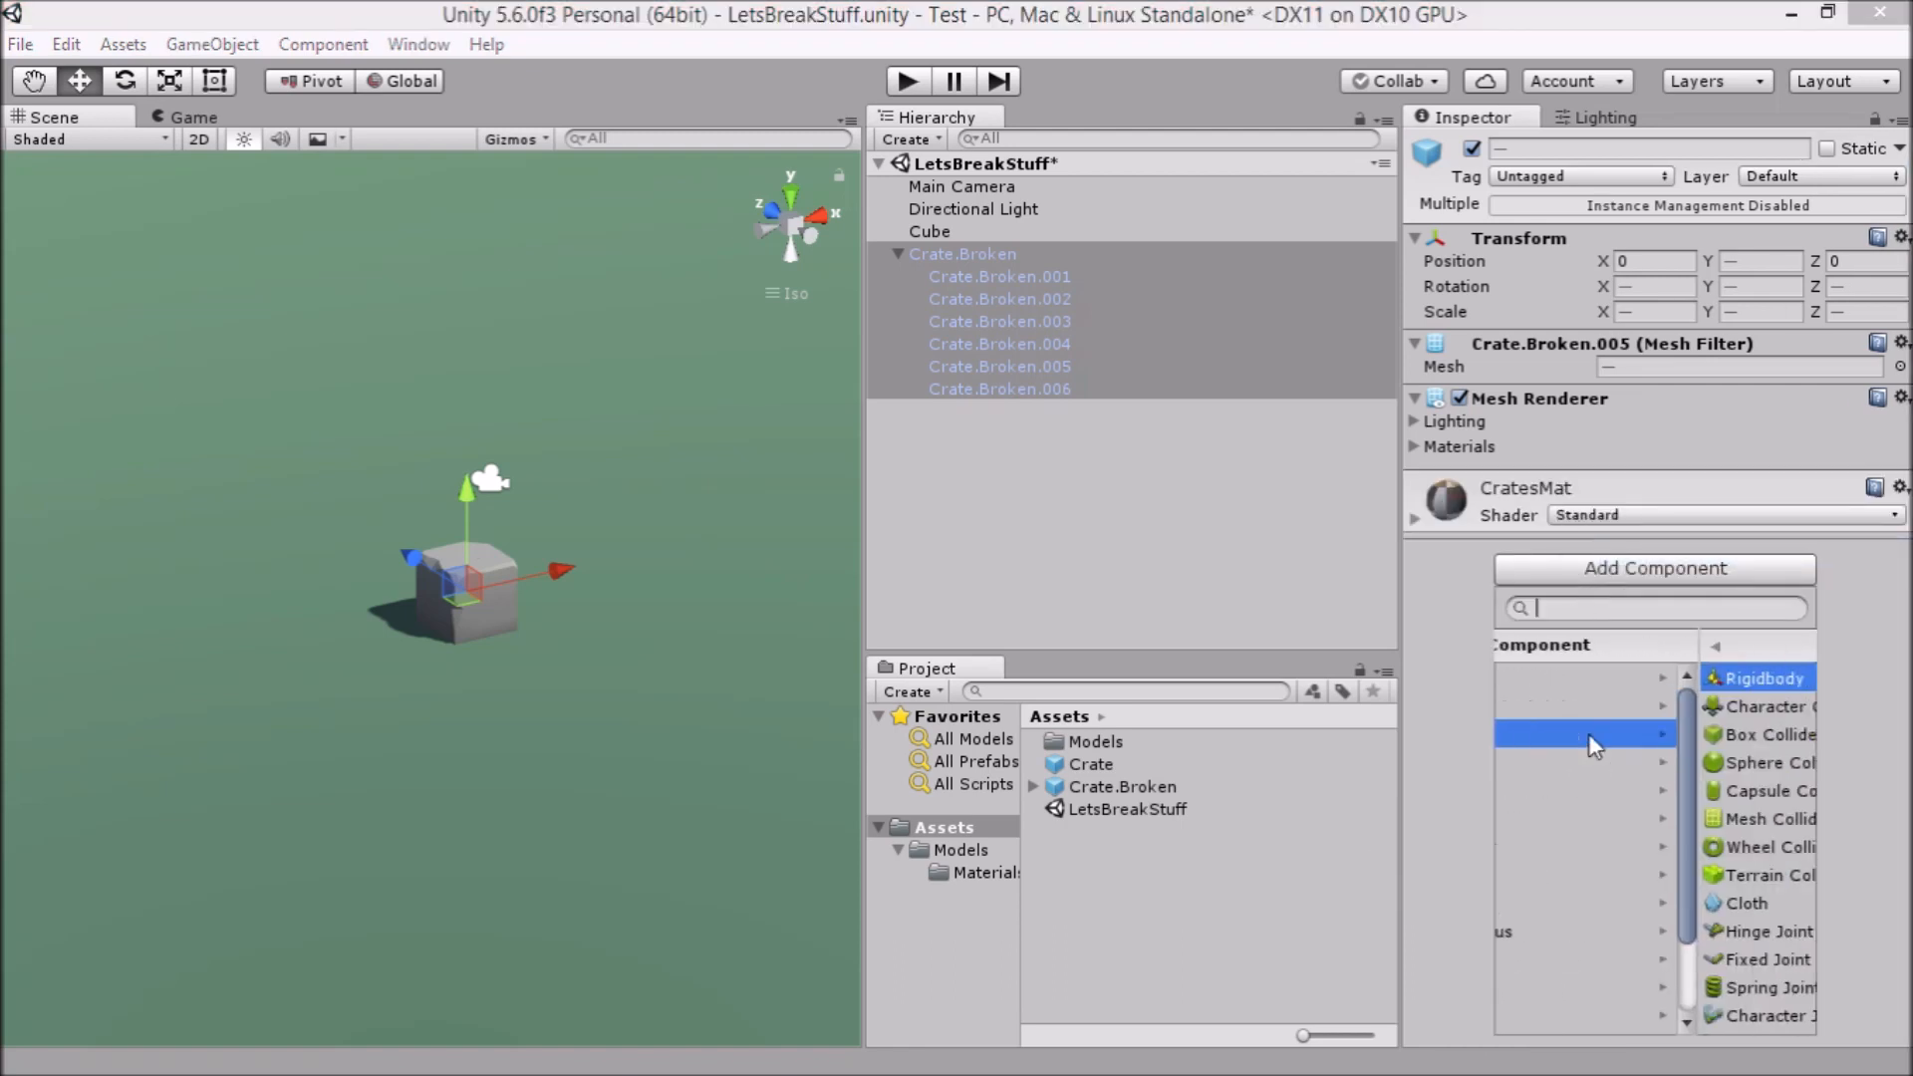
click(1555, 818)
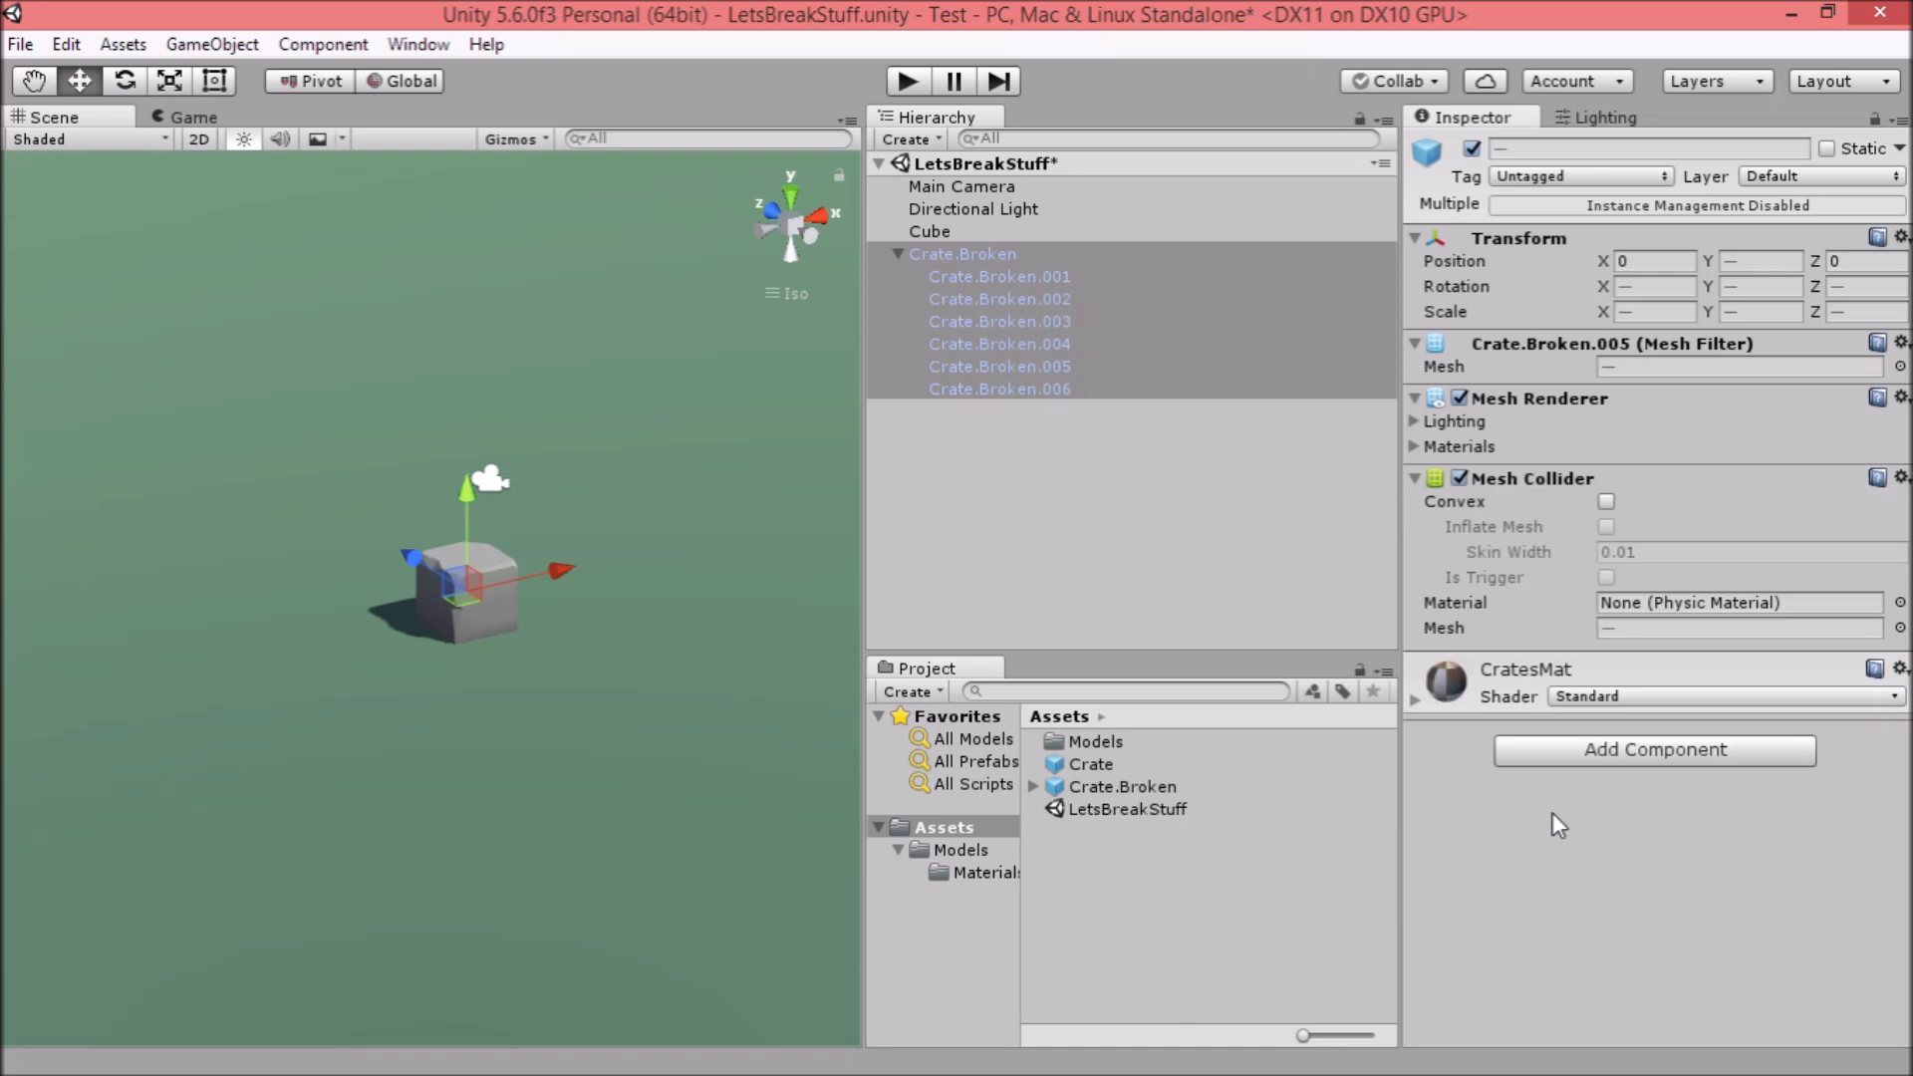
click(1606, 501)
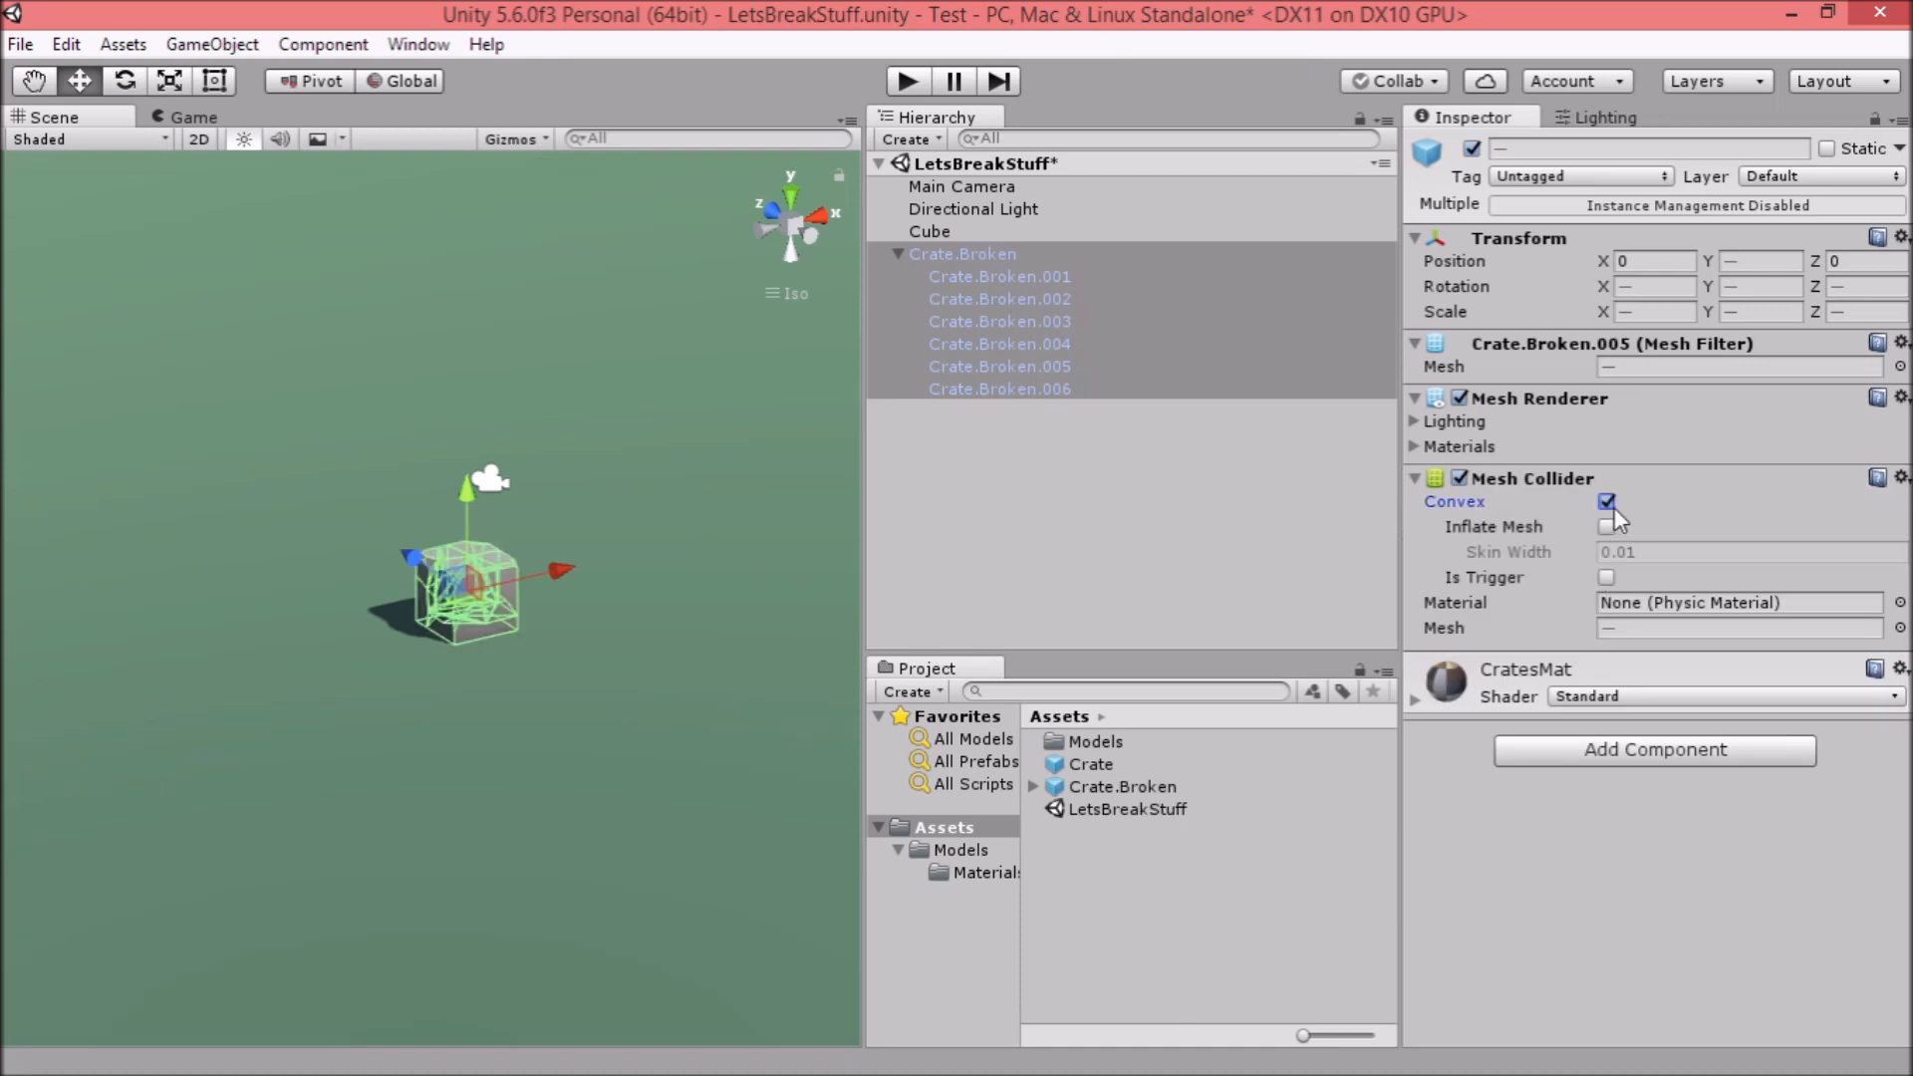
Add a Rigidbody with mass 0.2 to Crate.Broken and all its fragments.
click(1608, 751)
click(1592, 434)
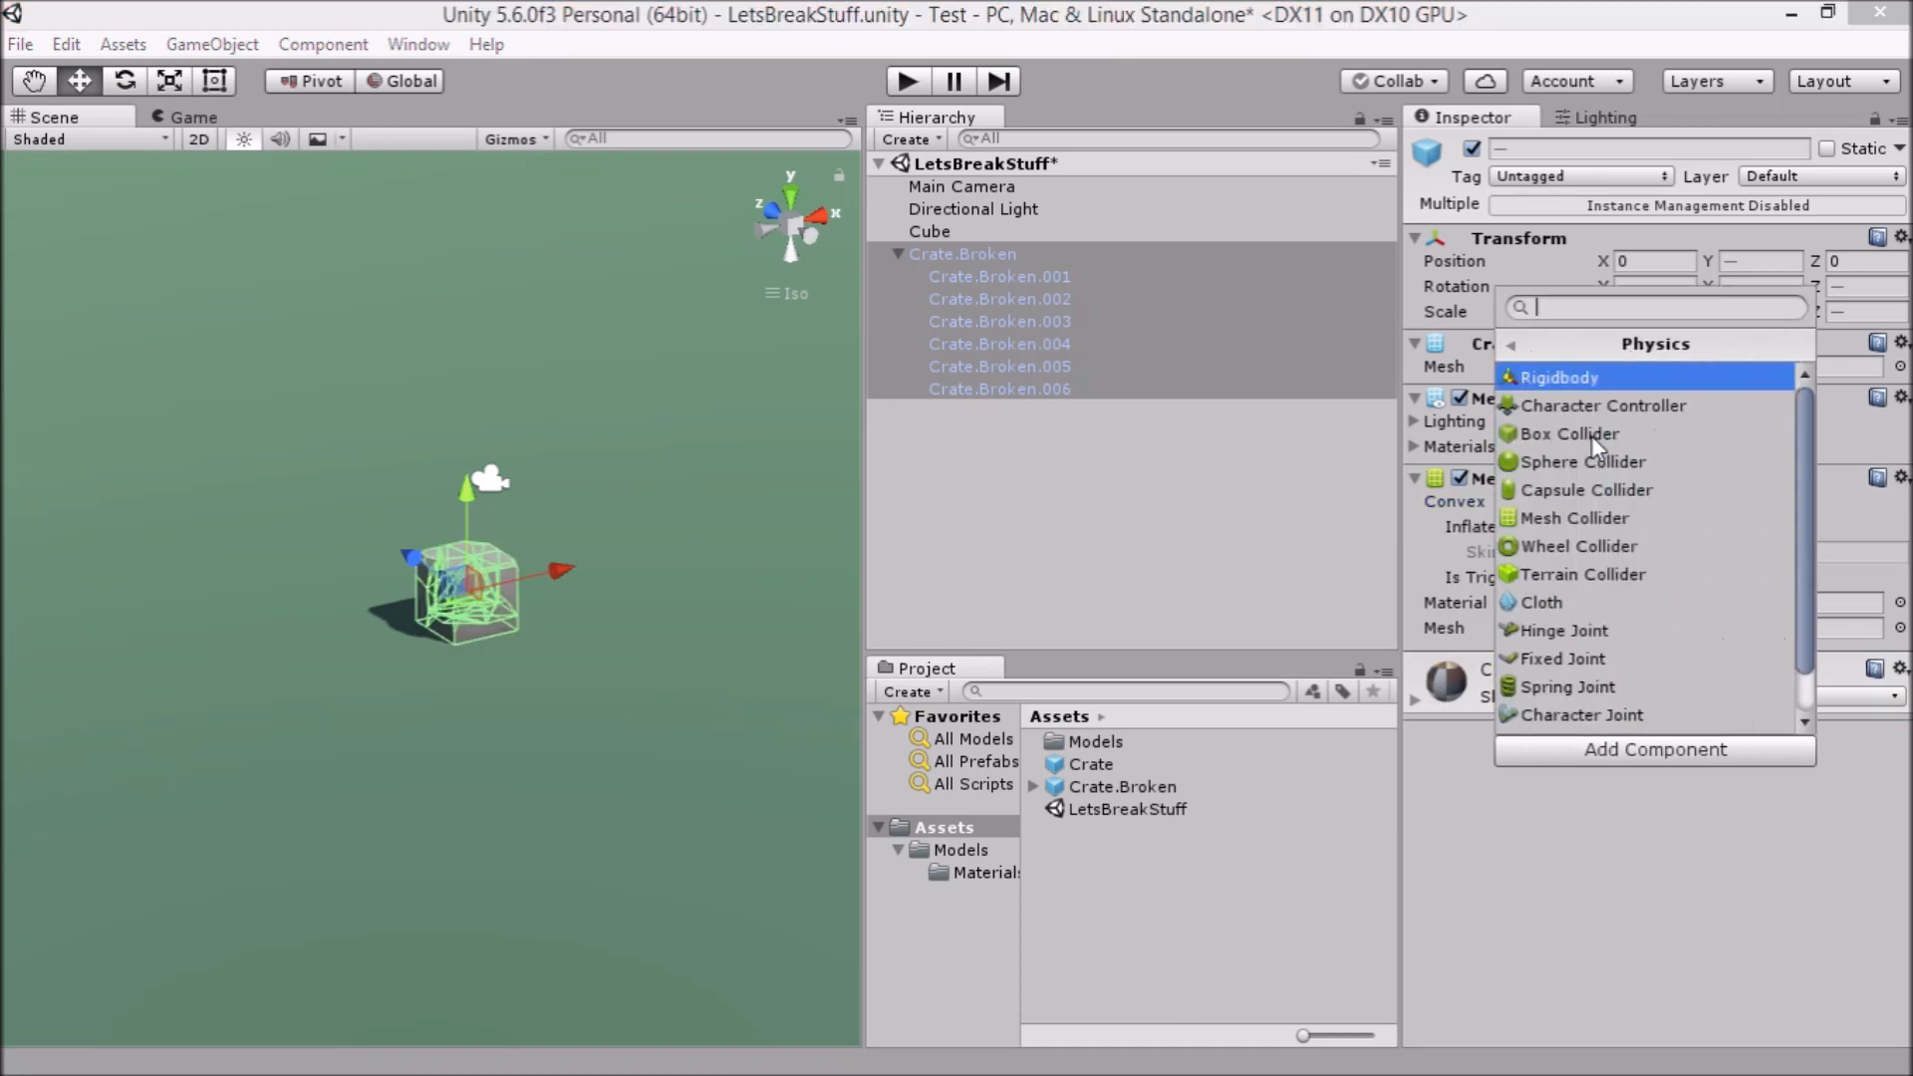
click(1586, 376)
click(1642, 683)
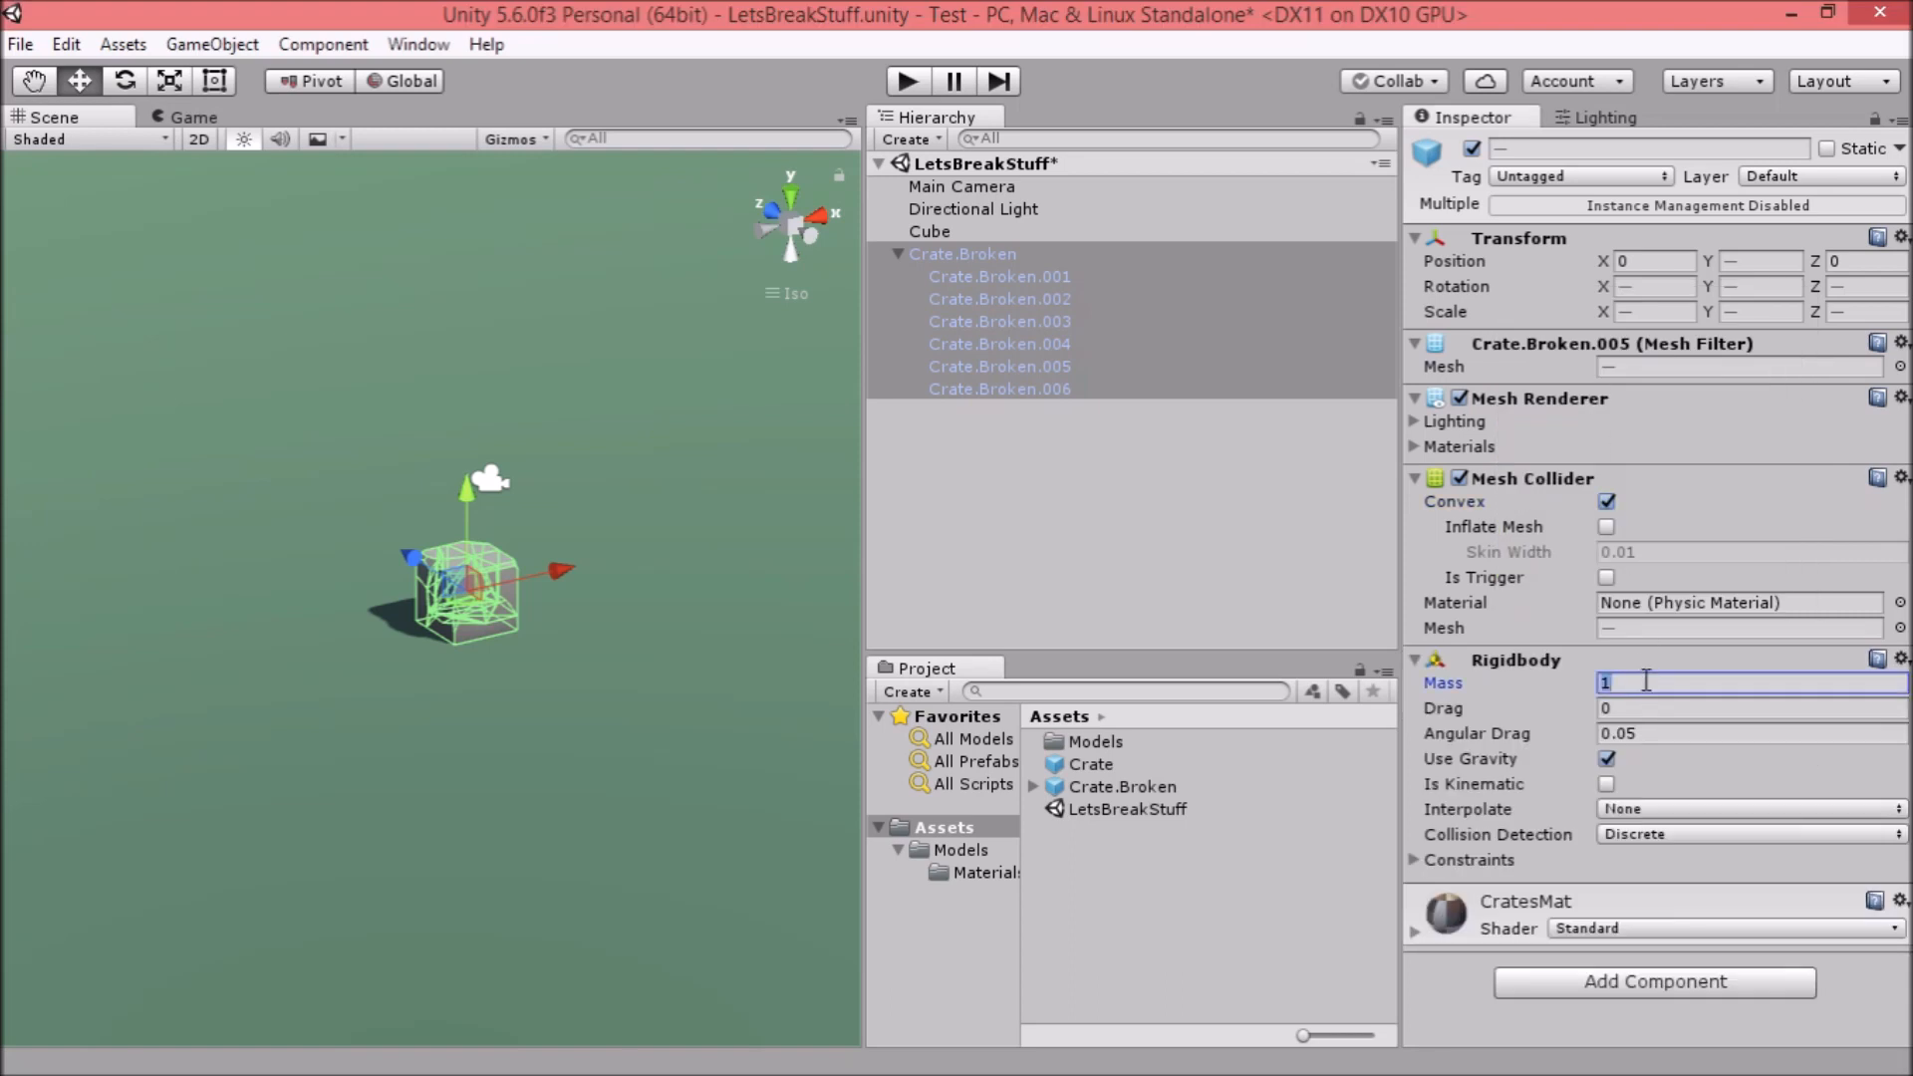
text(0.2)
click(1033, 446)
Apply the changes on Crate.Broken to its prefab and delete the object from the scene.
click(903, 255)
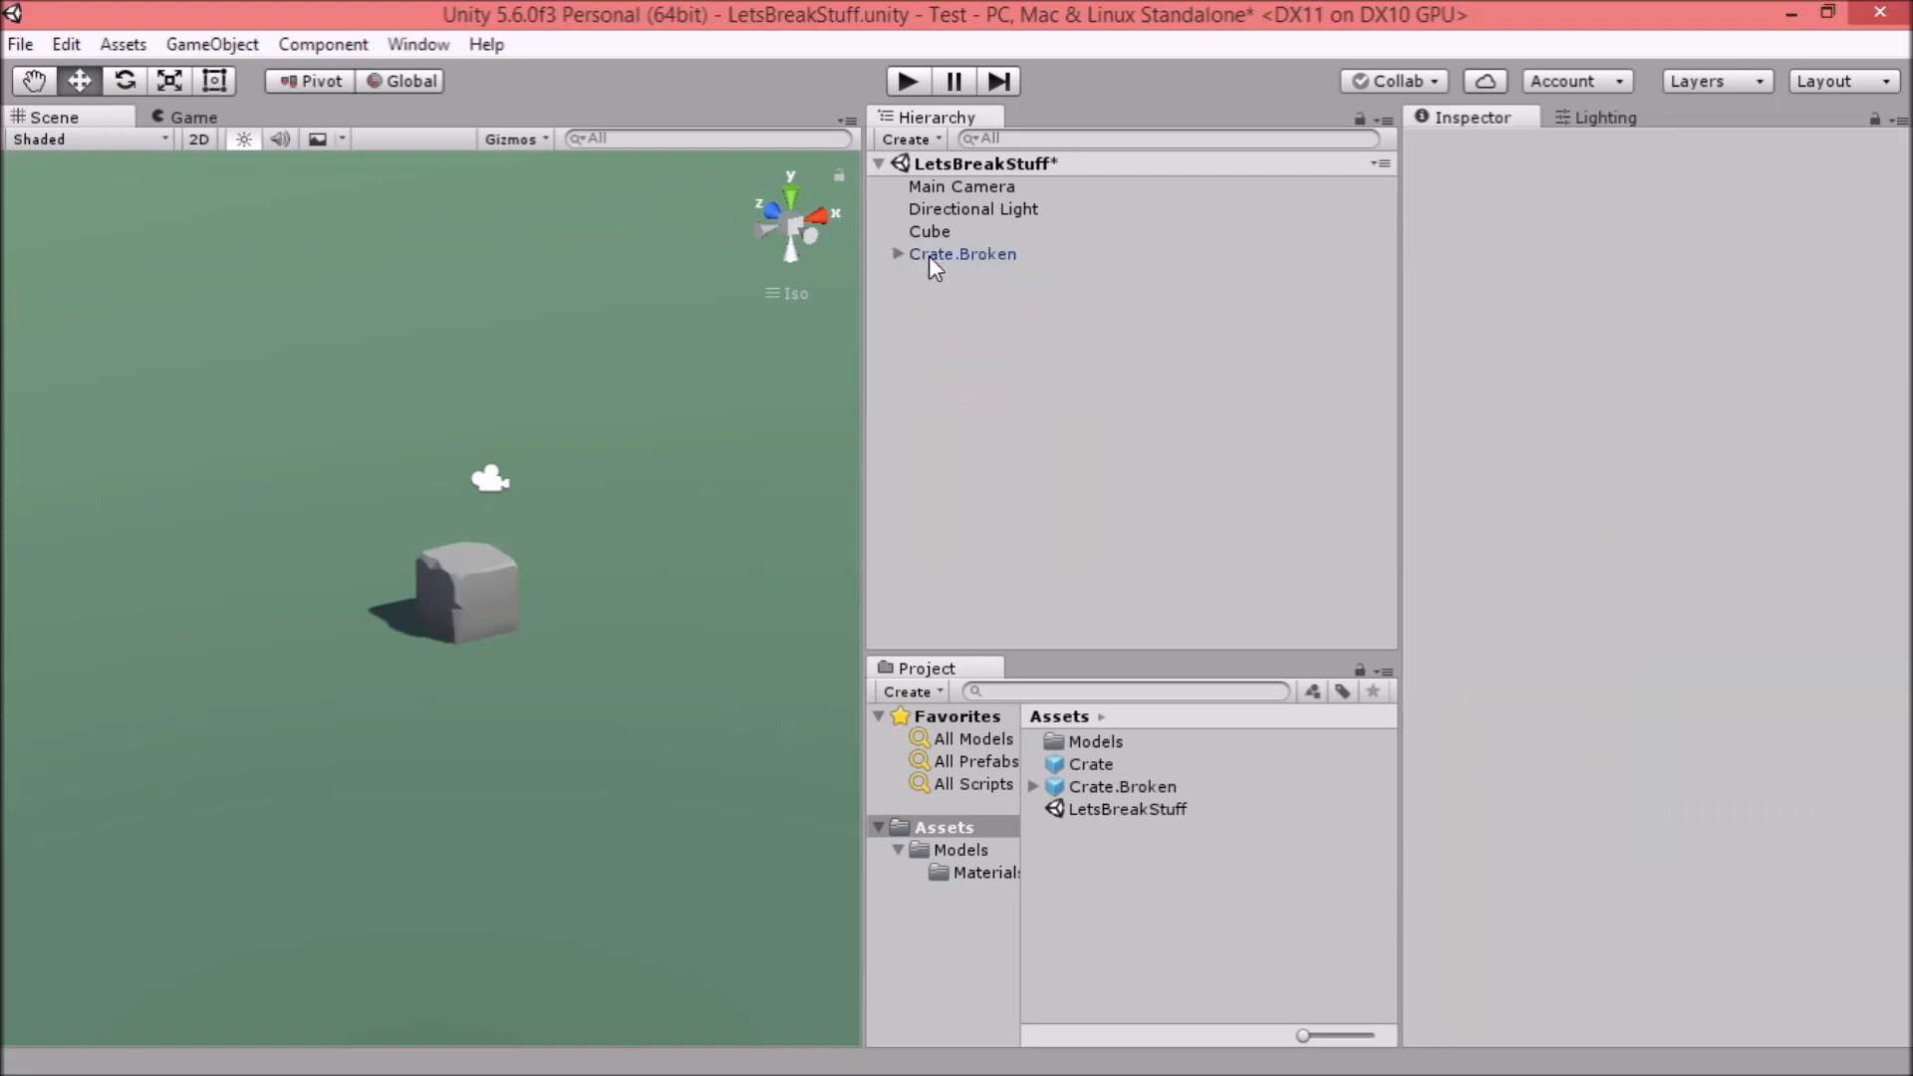
click(949, 253)
click(1844, 203)
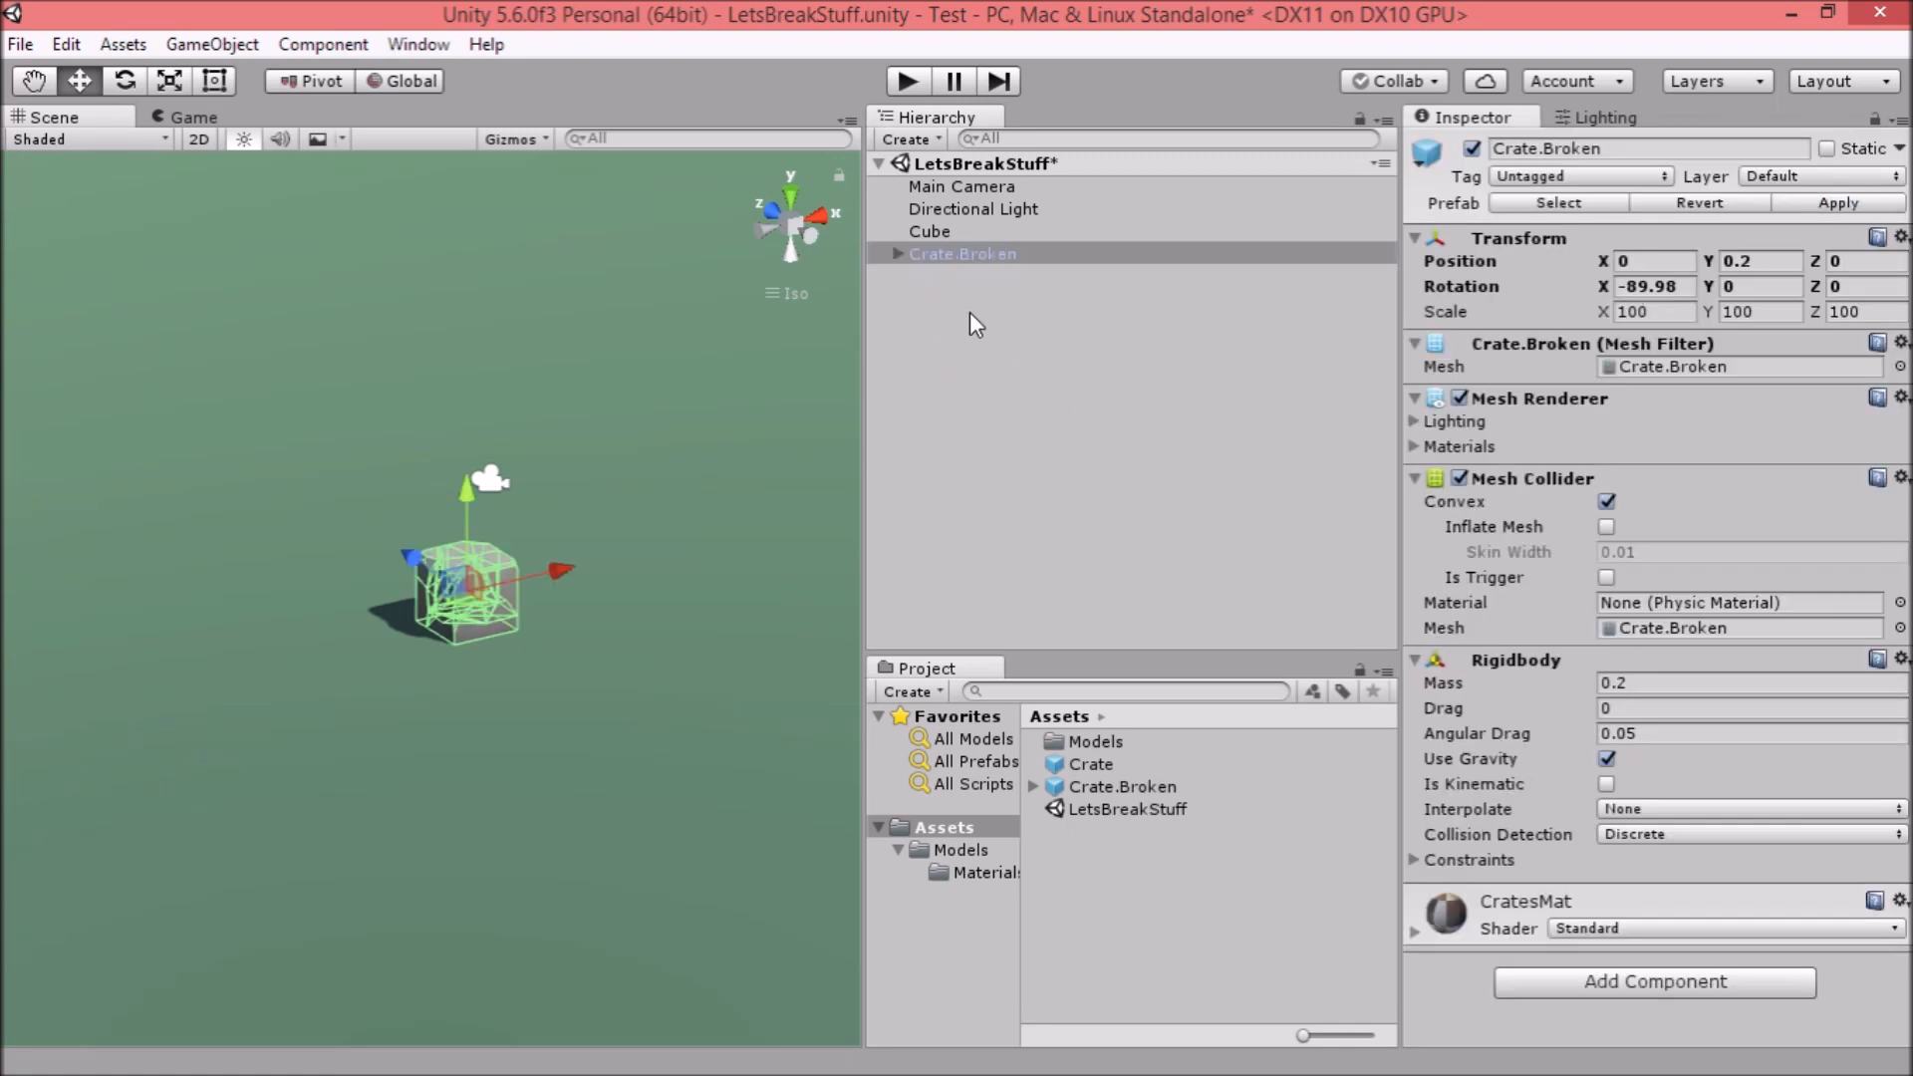
right_click(967, 254)
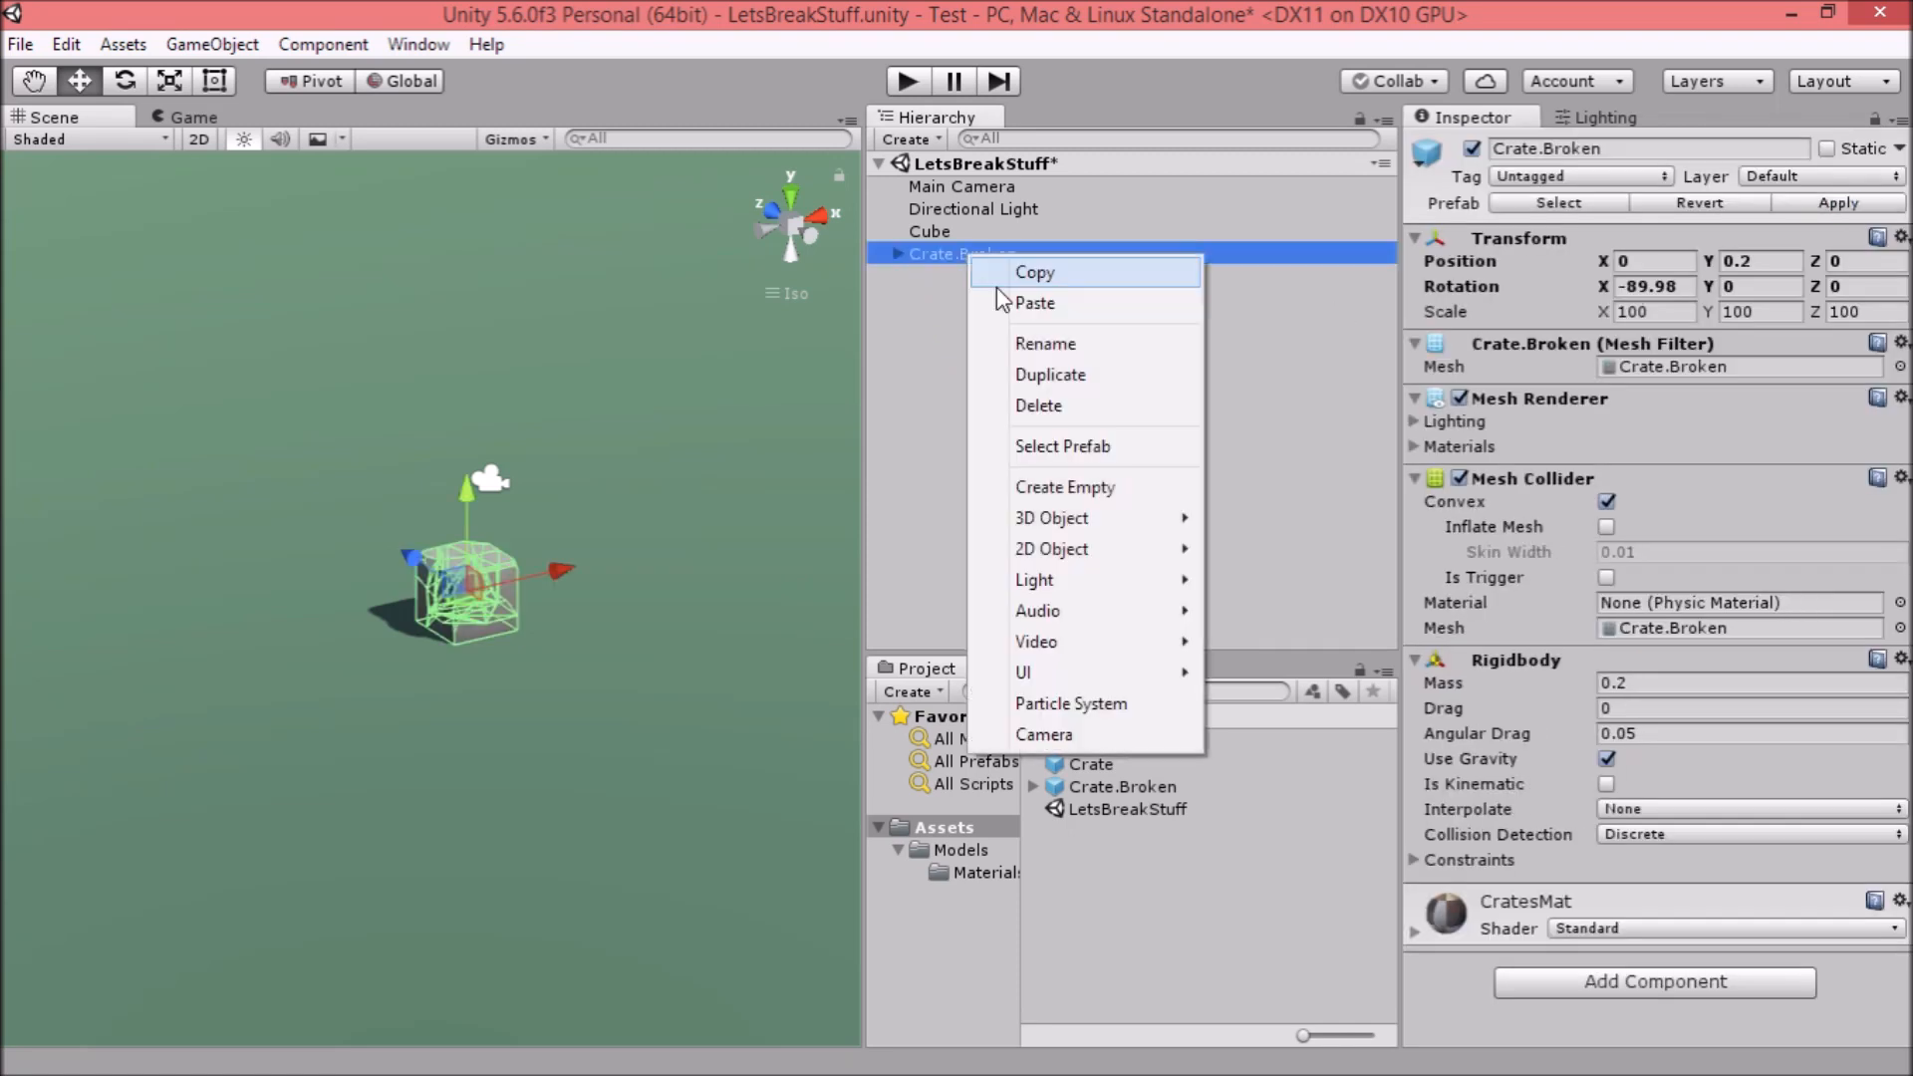
click(1038, 406)
Place the Crate prefab in the scene and set its Y position to 0.2.
drag(1132, 761, 1025, 249)
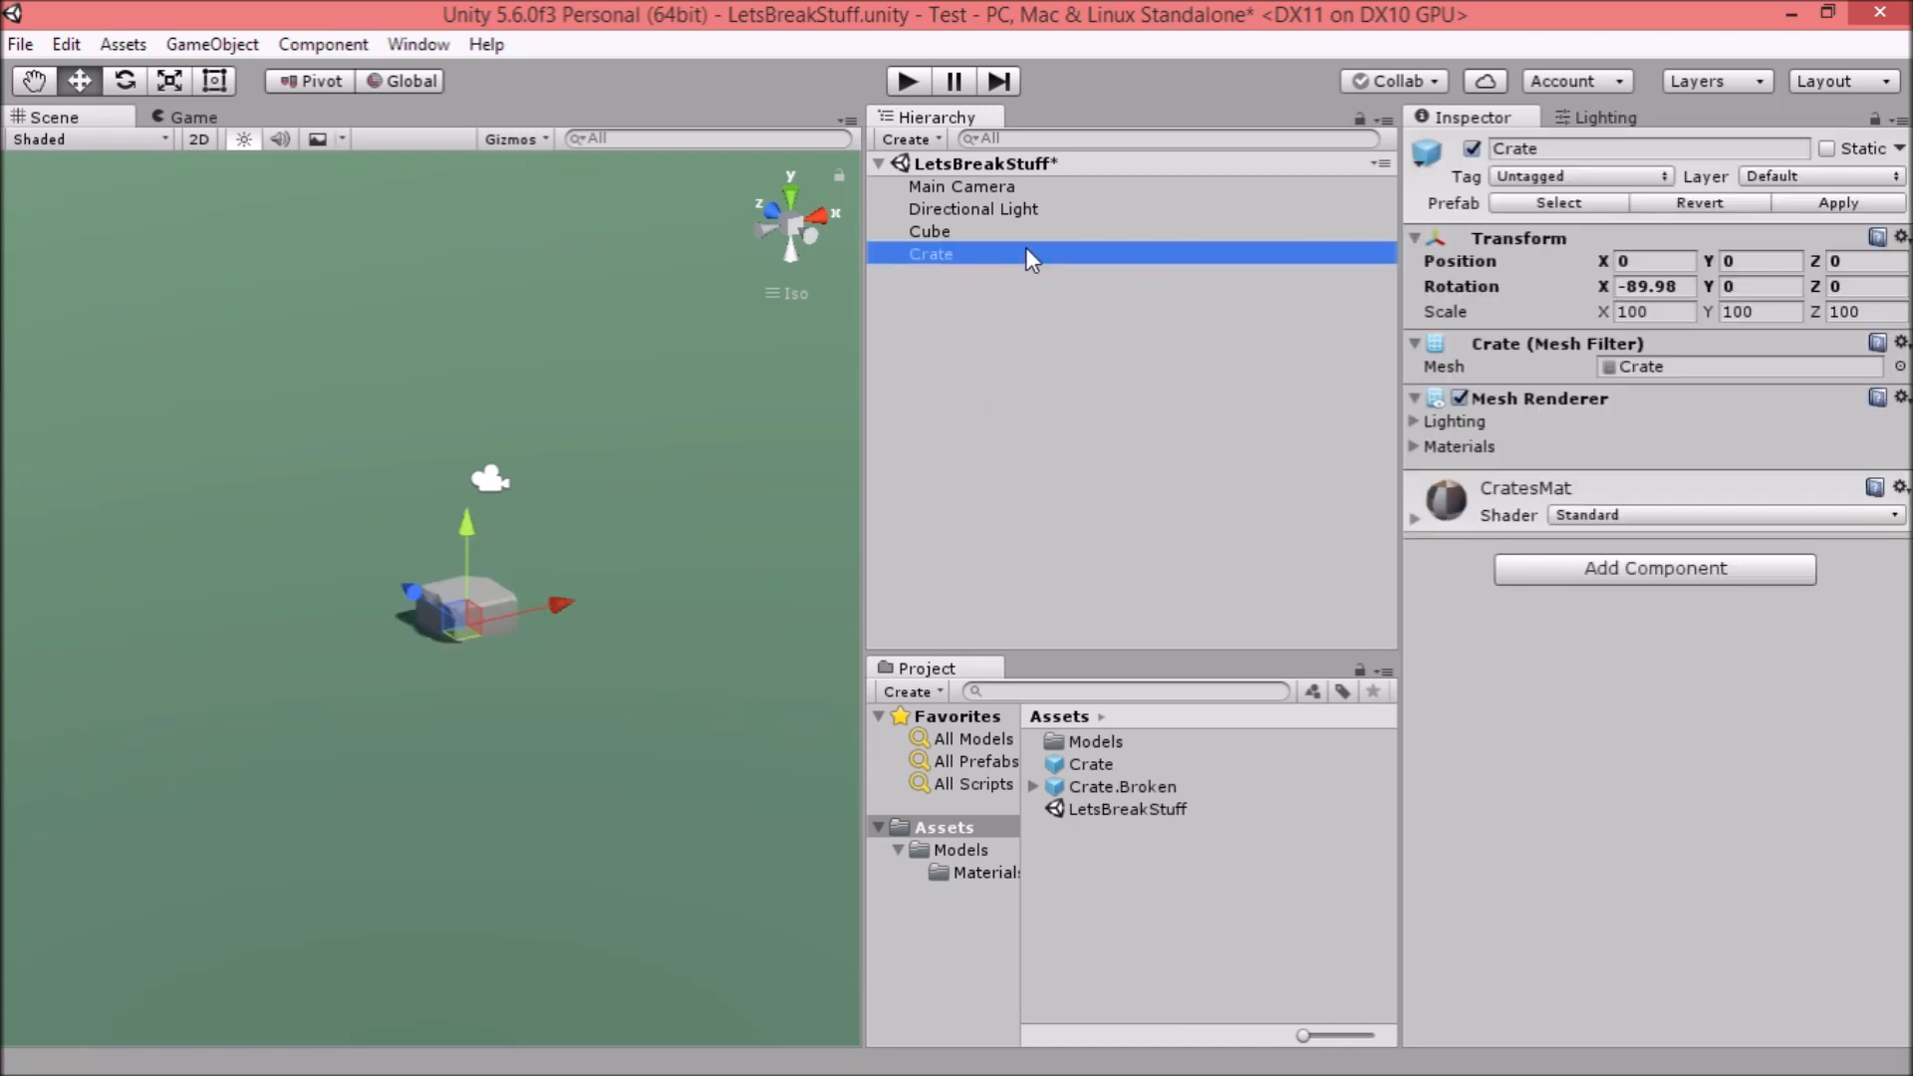
click(1746, 260)
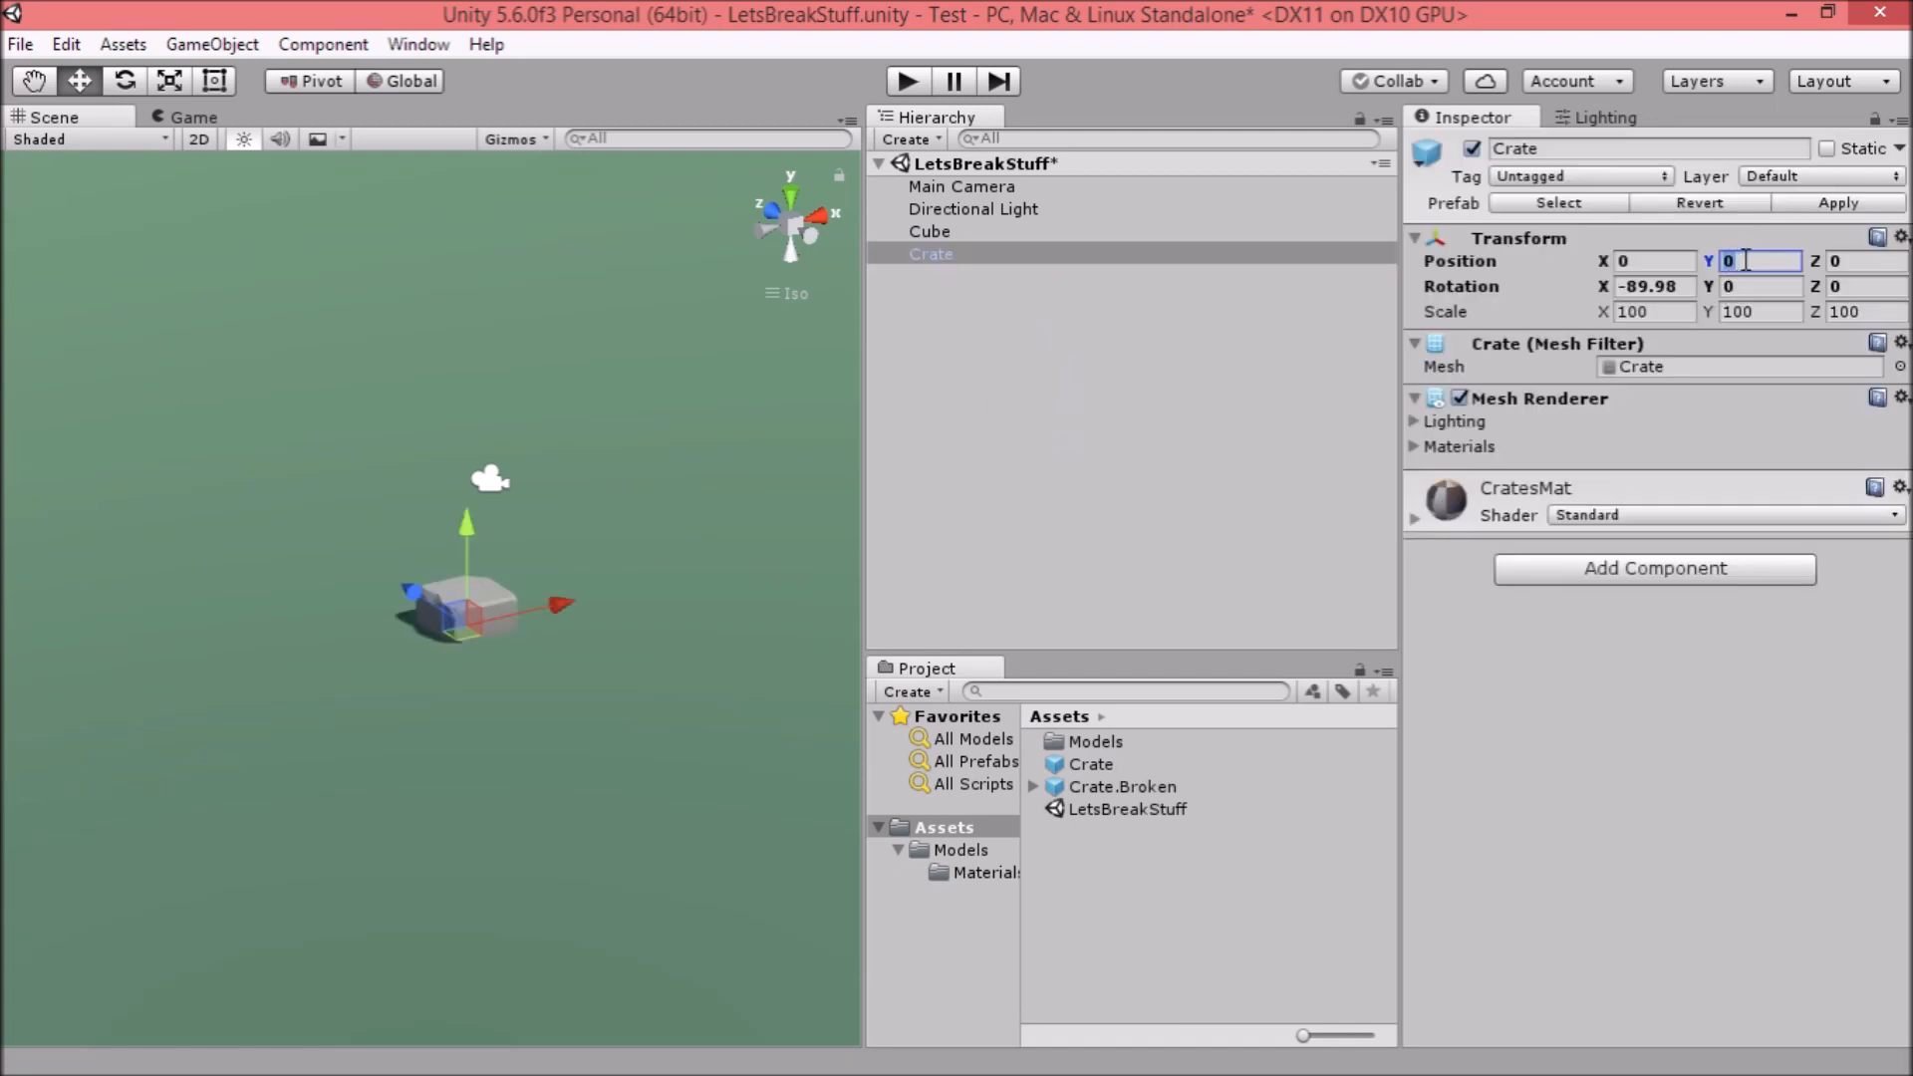
text(0.2)
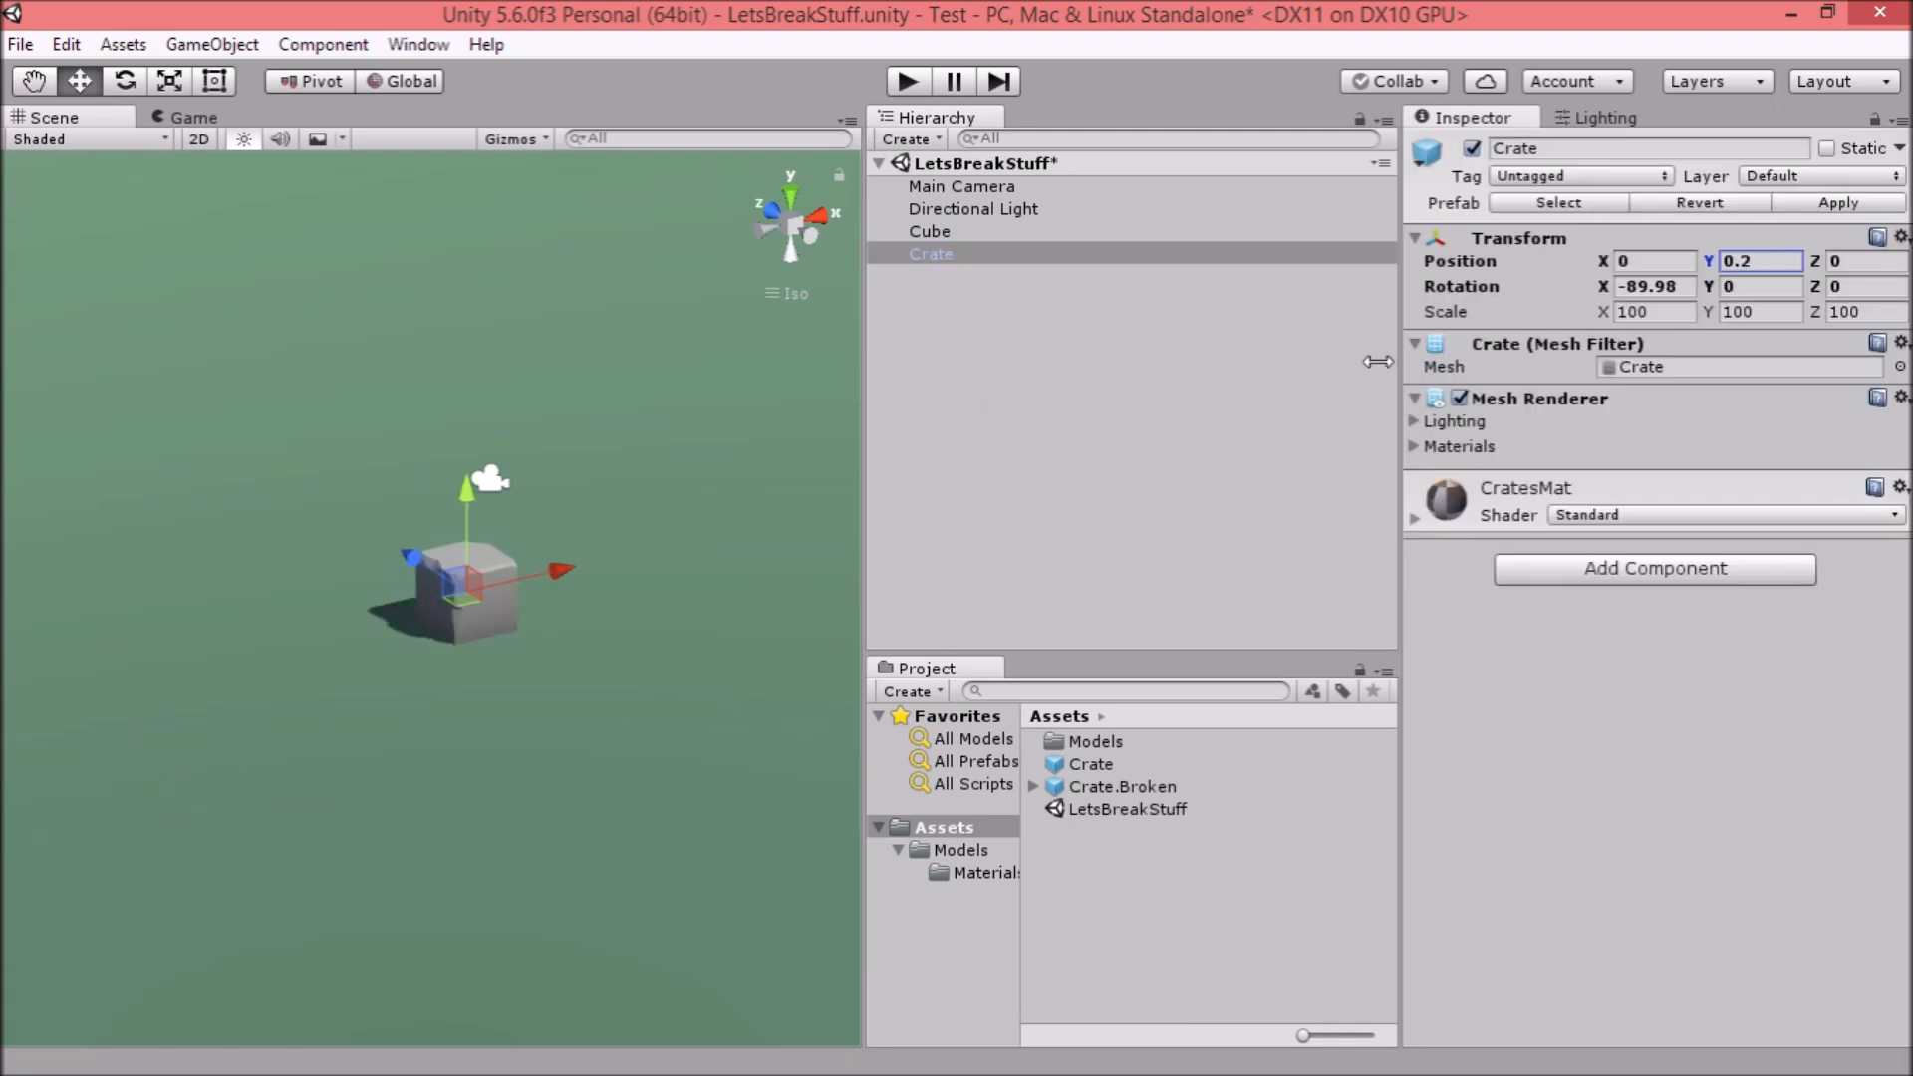
Add a Box Collider to the Crate in the scene.
click(943, 257)
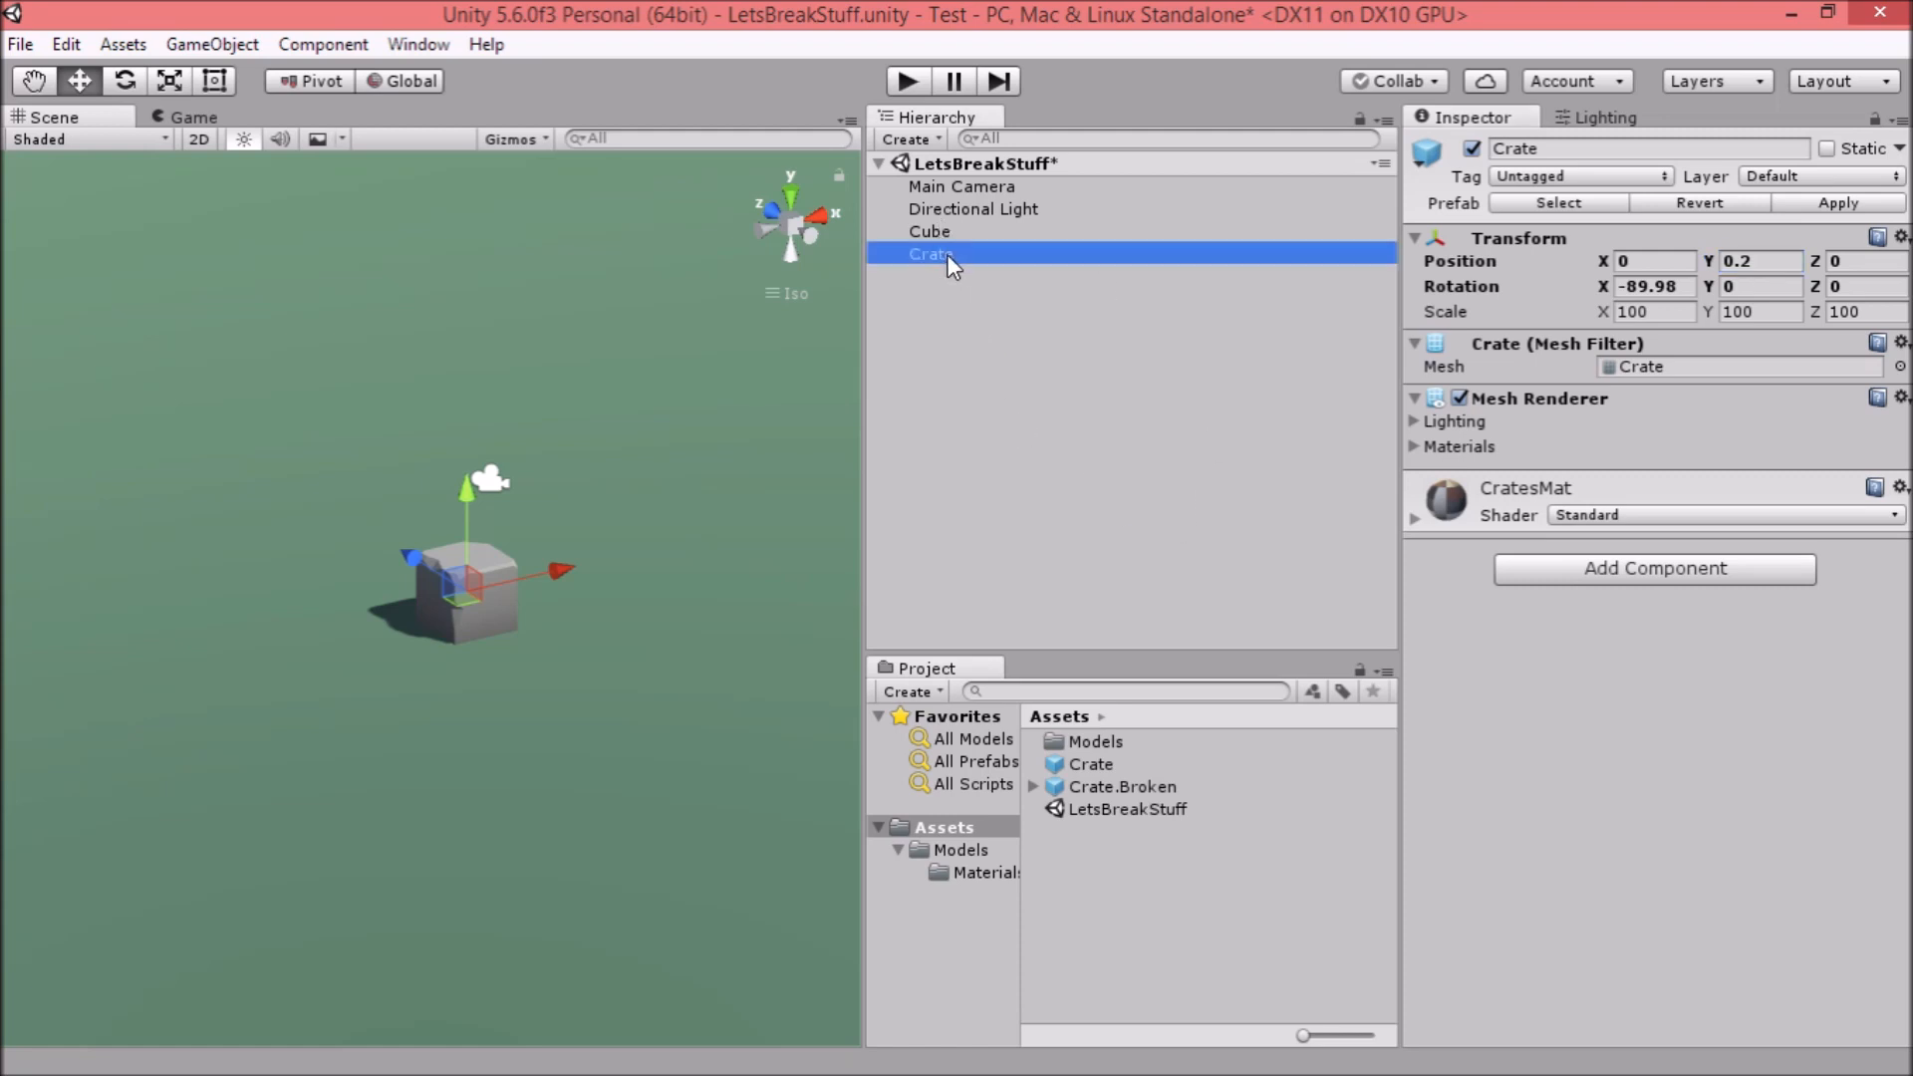
click(1594, 566)
click(1616, 734)
click(1592, 739)
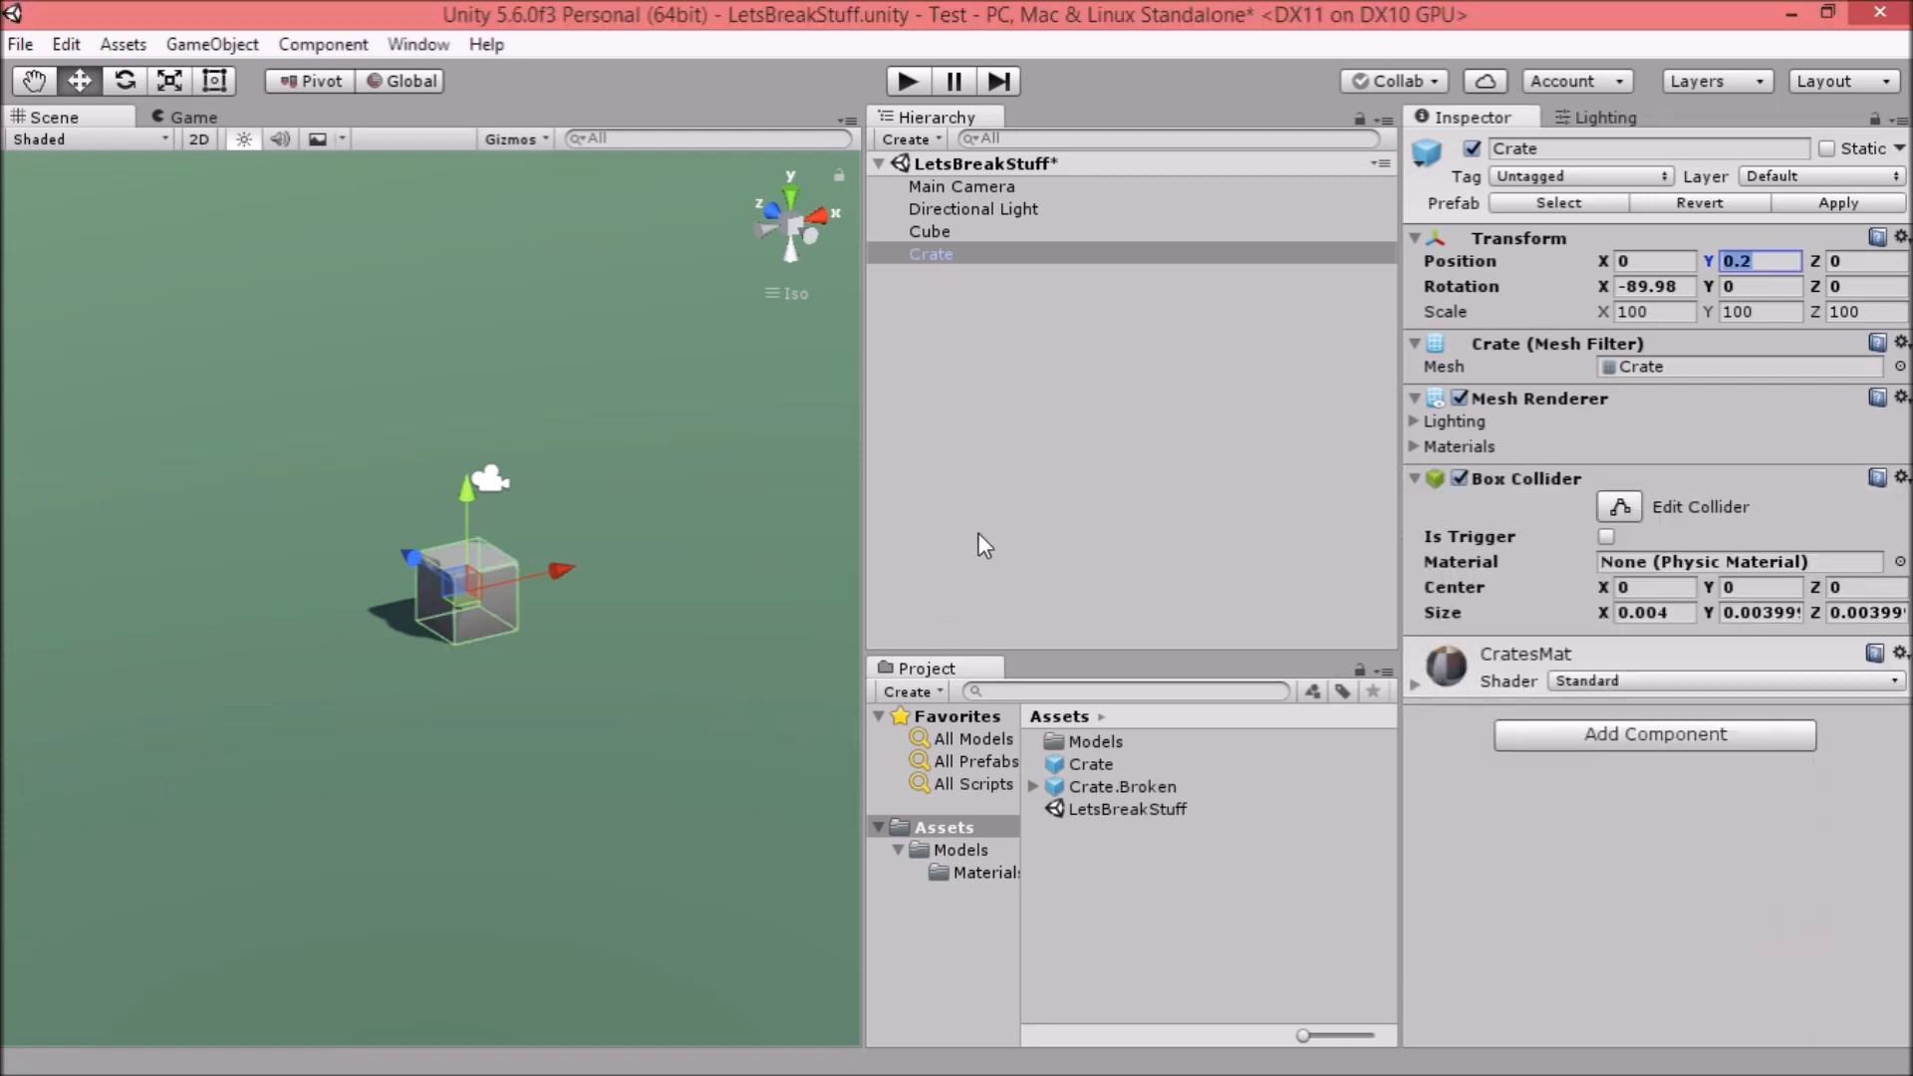
Create a new script named DestoryObject and attach it to the Crate.
click(990, 257)
click(1519, 735)
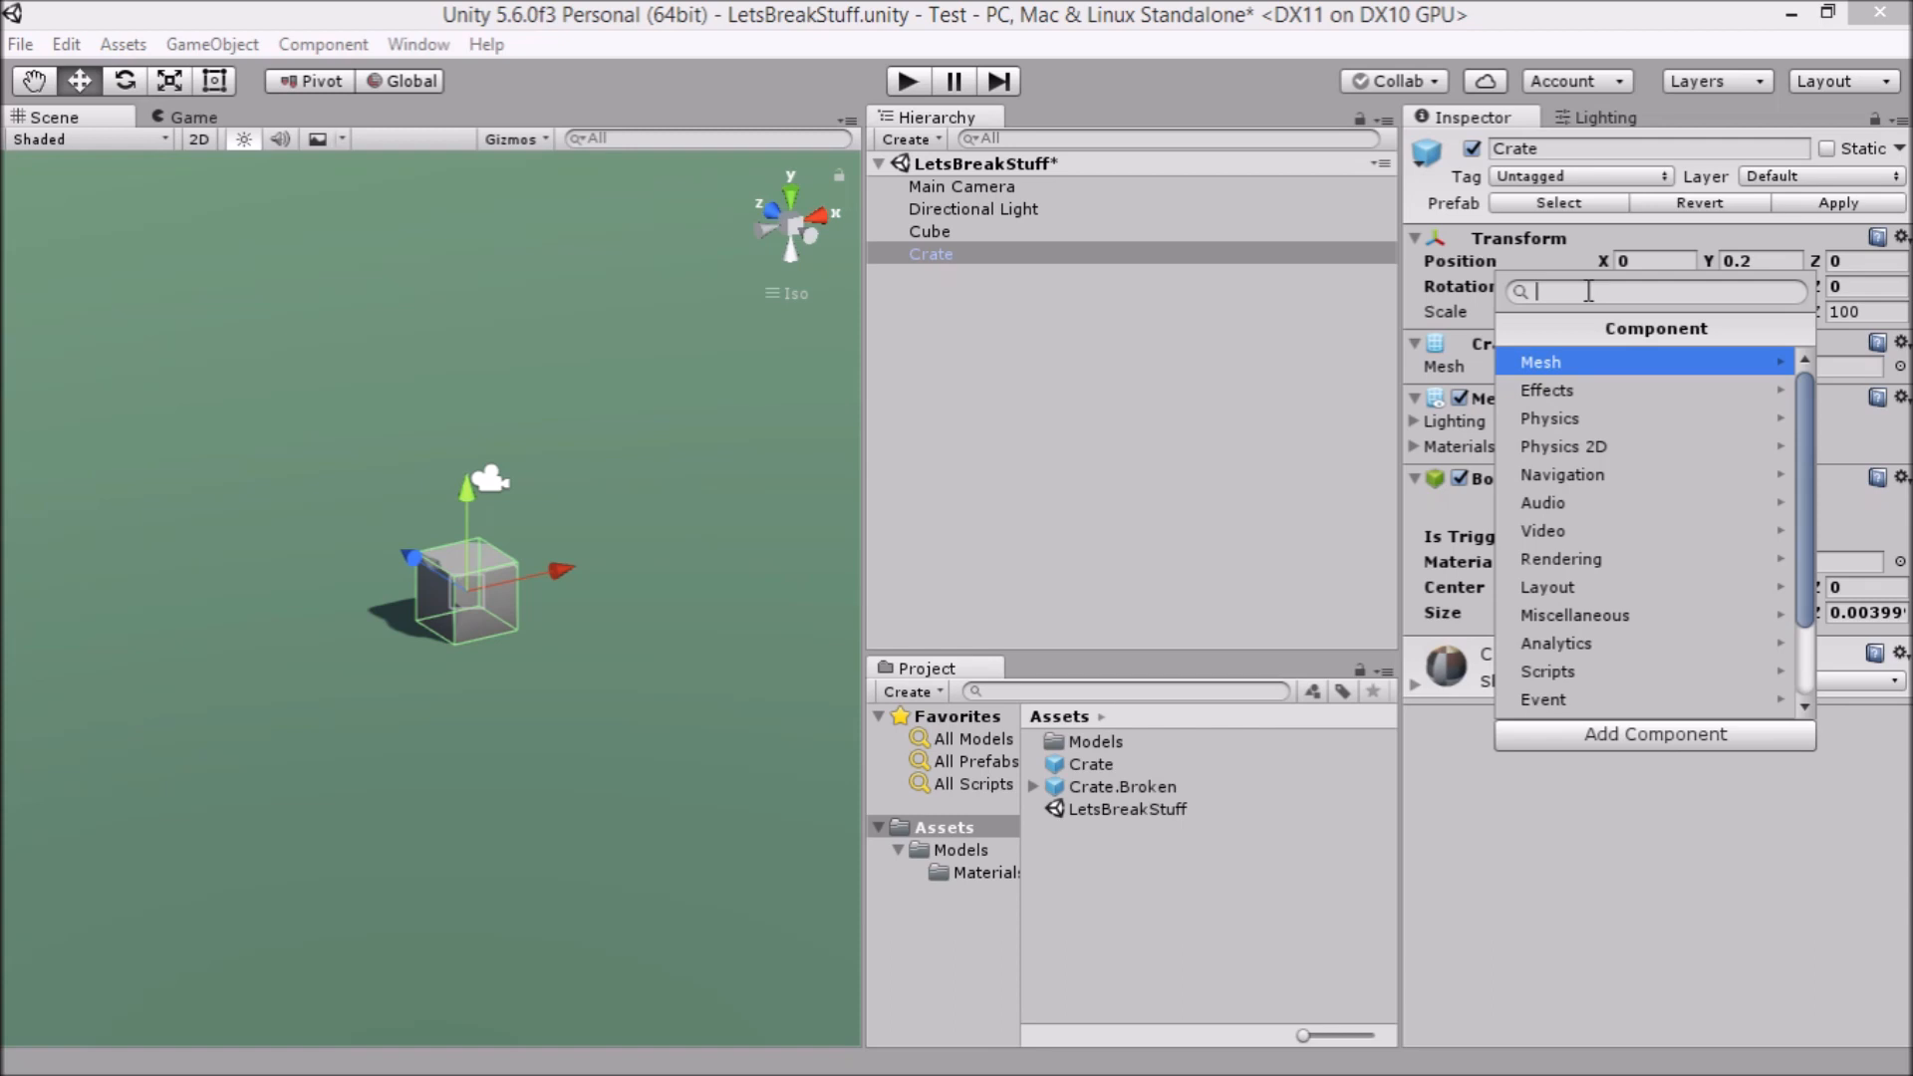
text(DestoryObject)
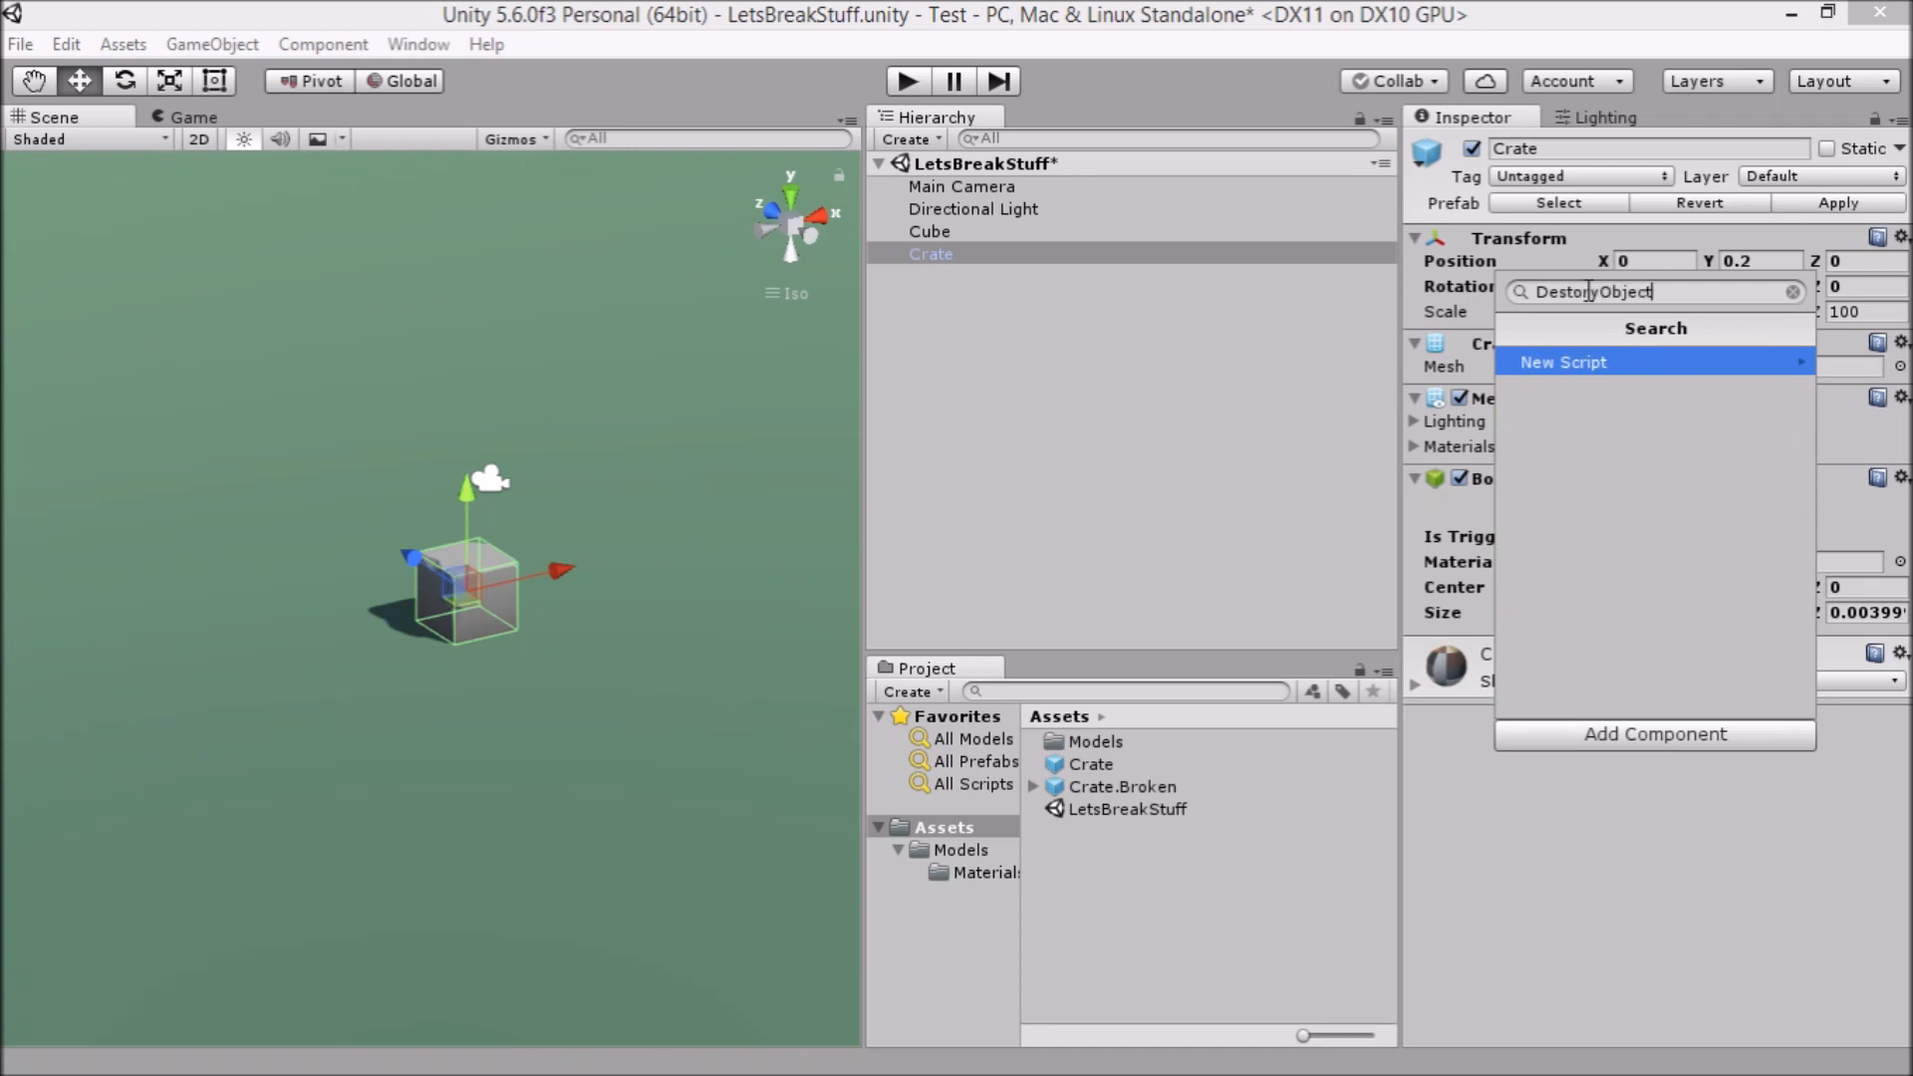
key(Return)
key(Return)
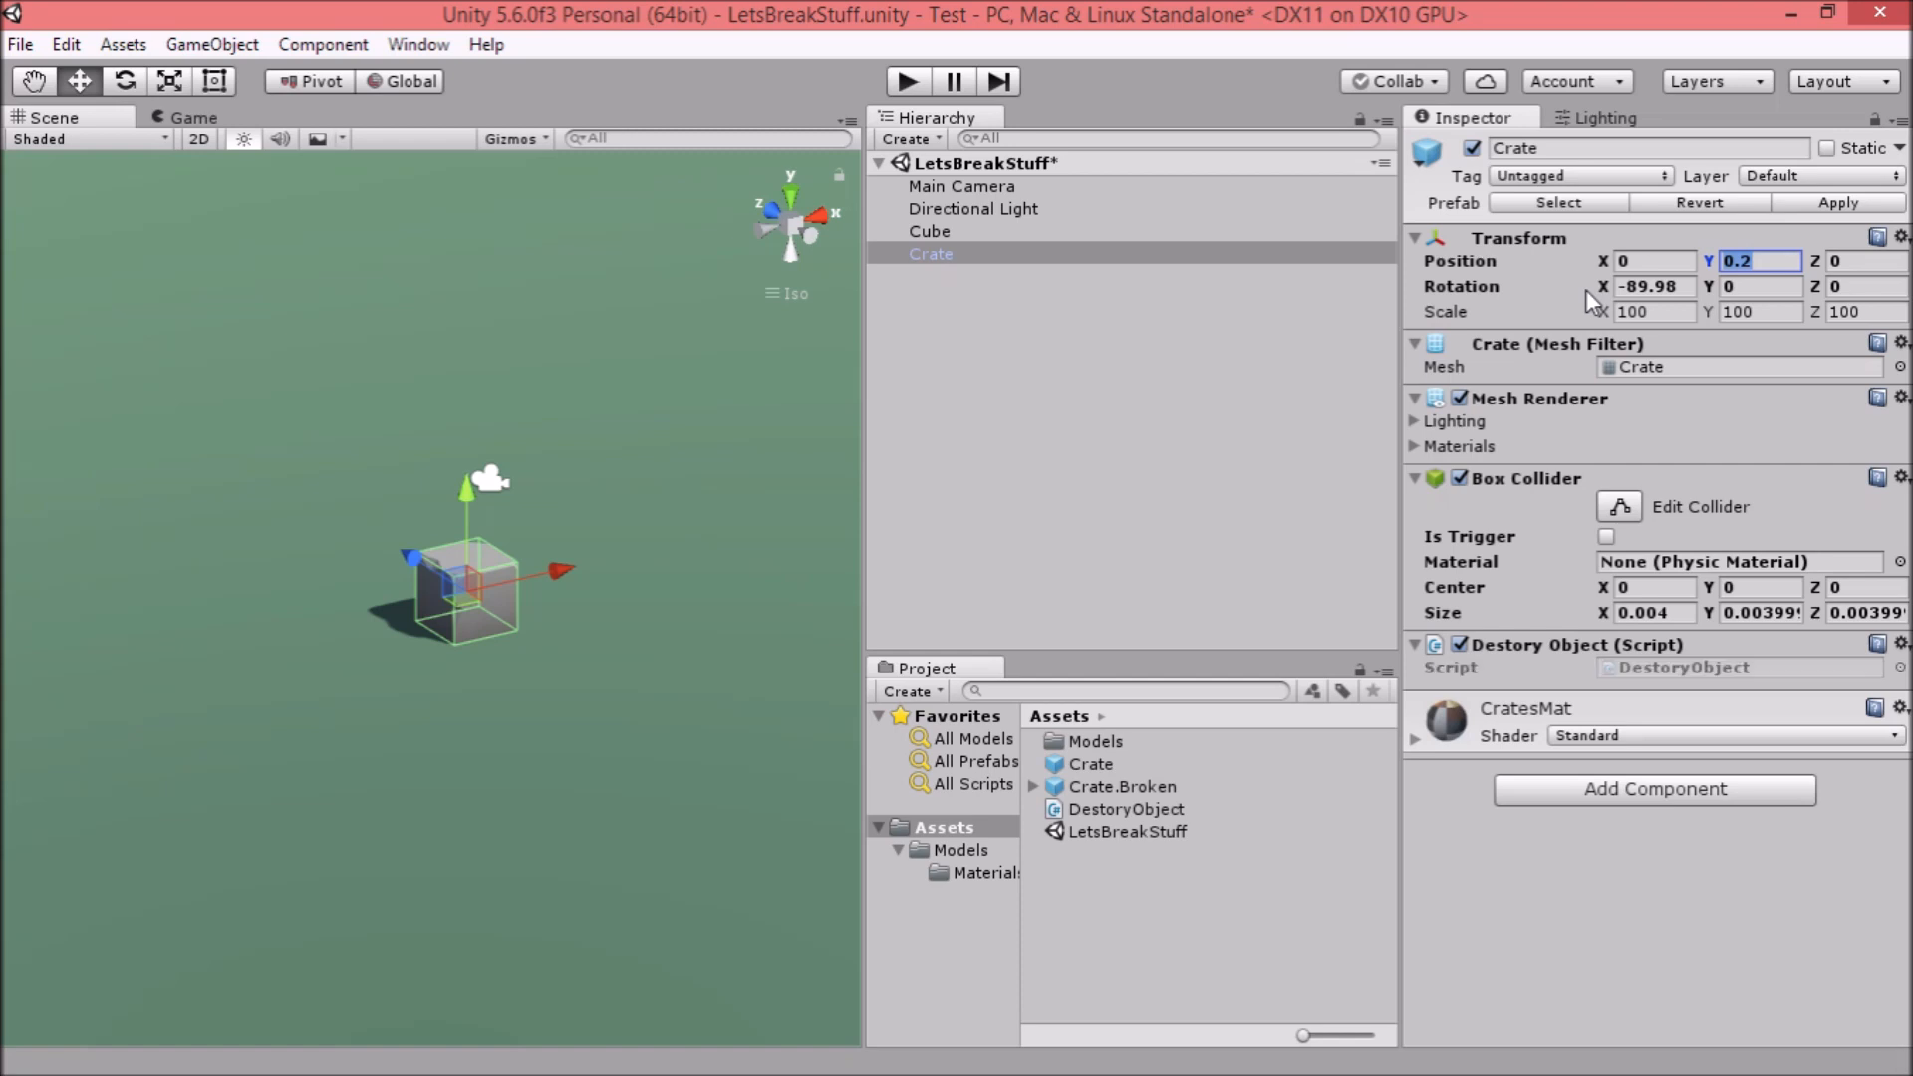
Open the DestoryObject script in MonoDevelop and remove the default Start and Update methods with their comments.
click(1663, 669)
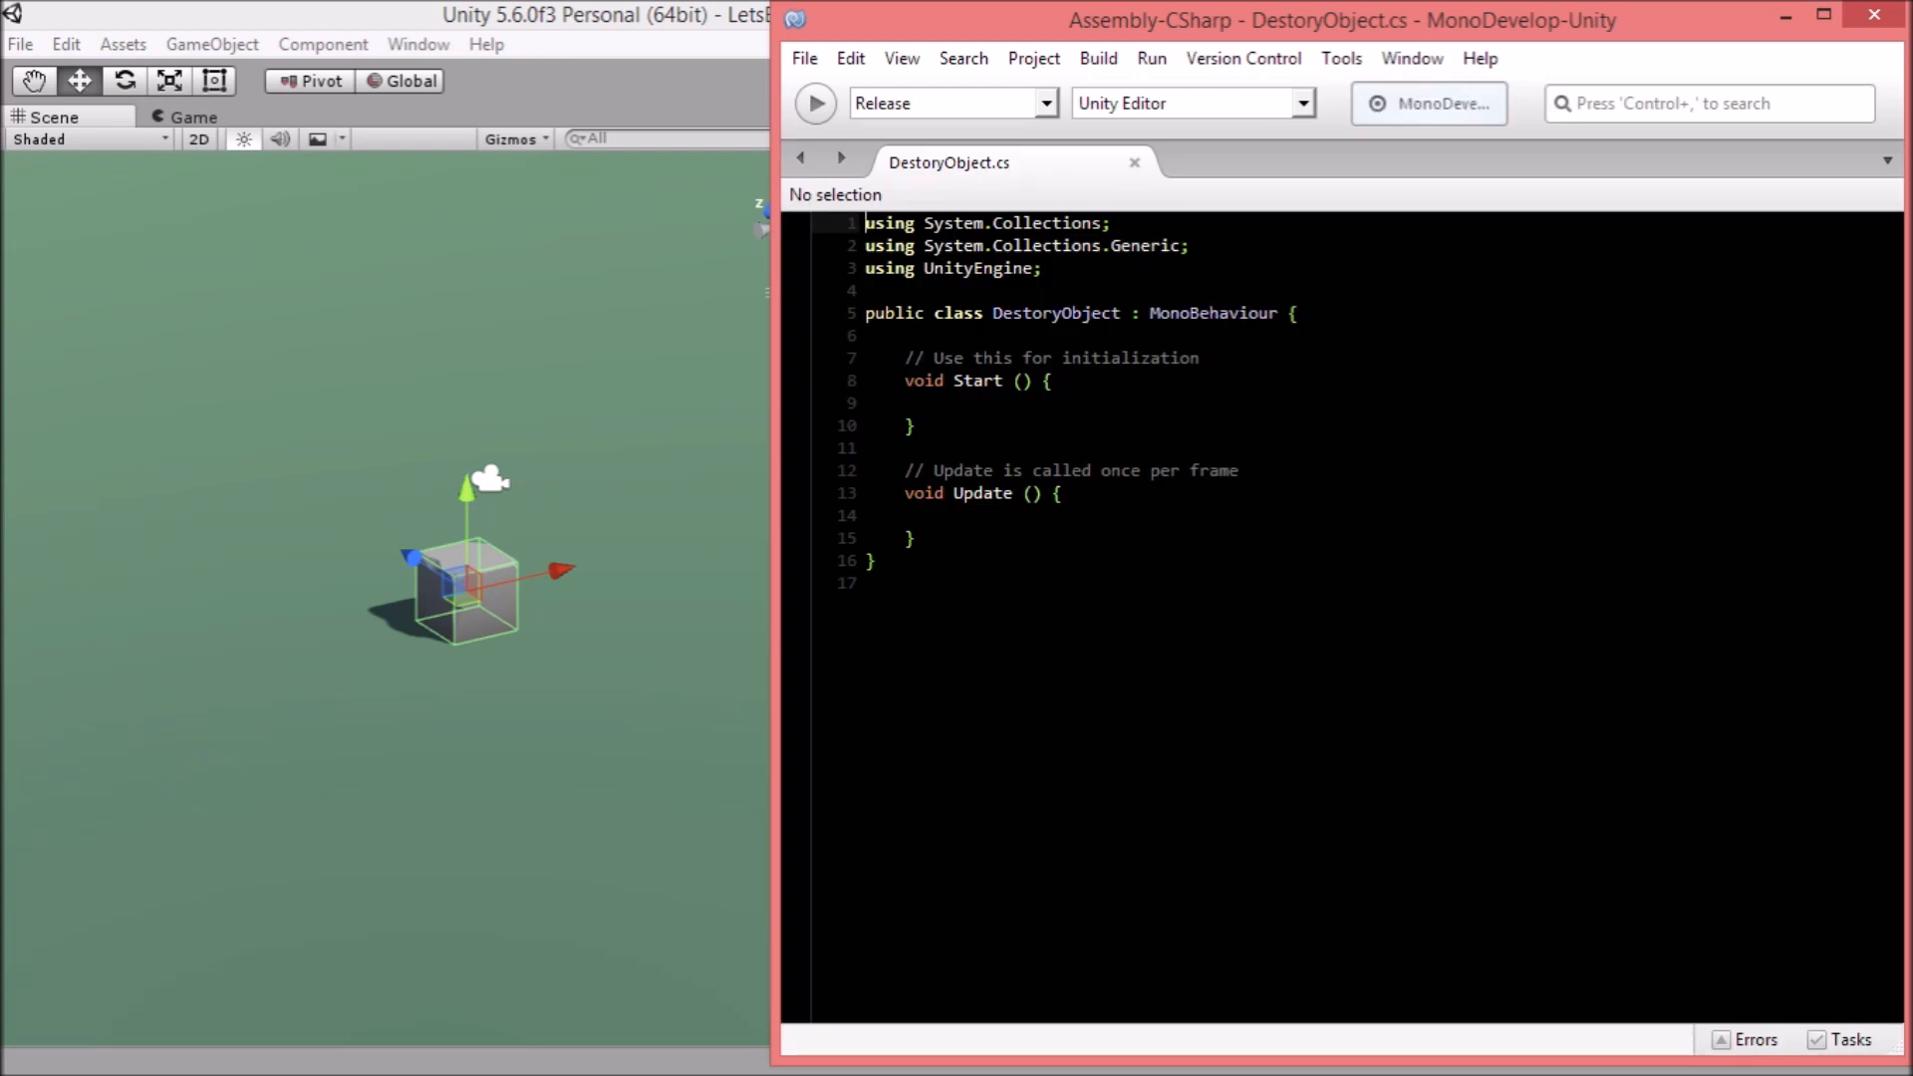
drag(904, 358, 916, 539)
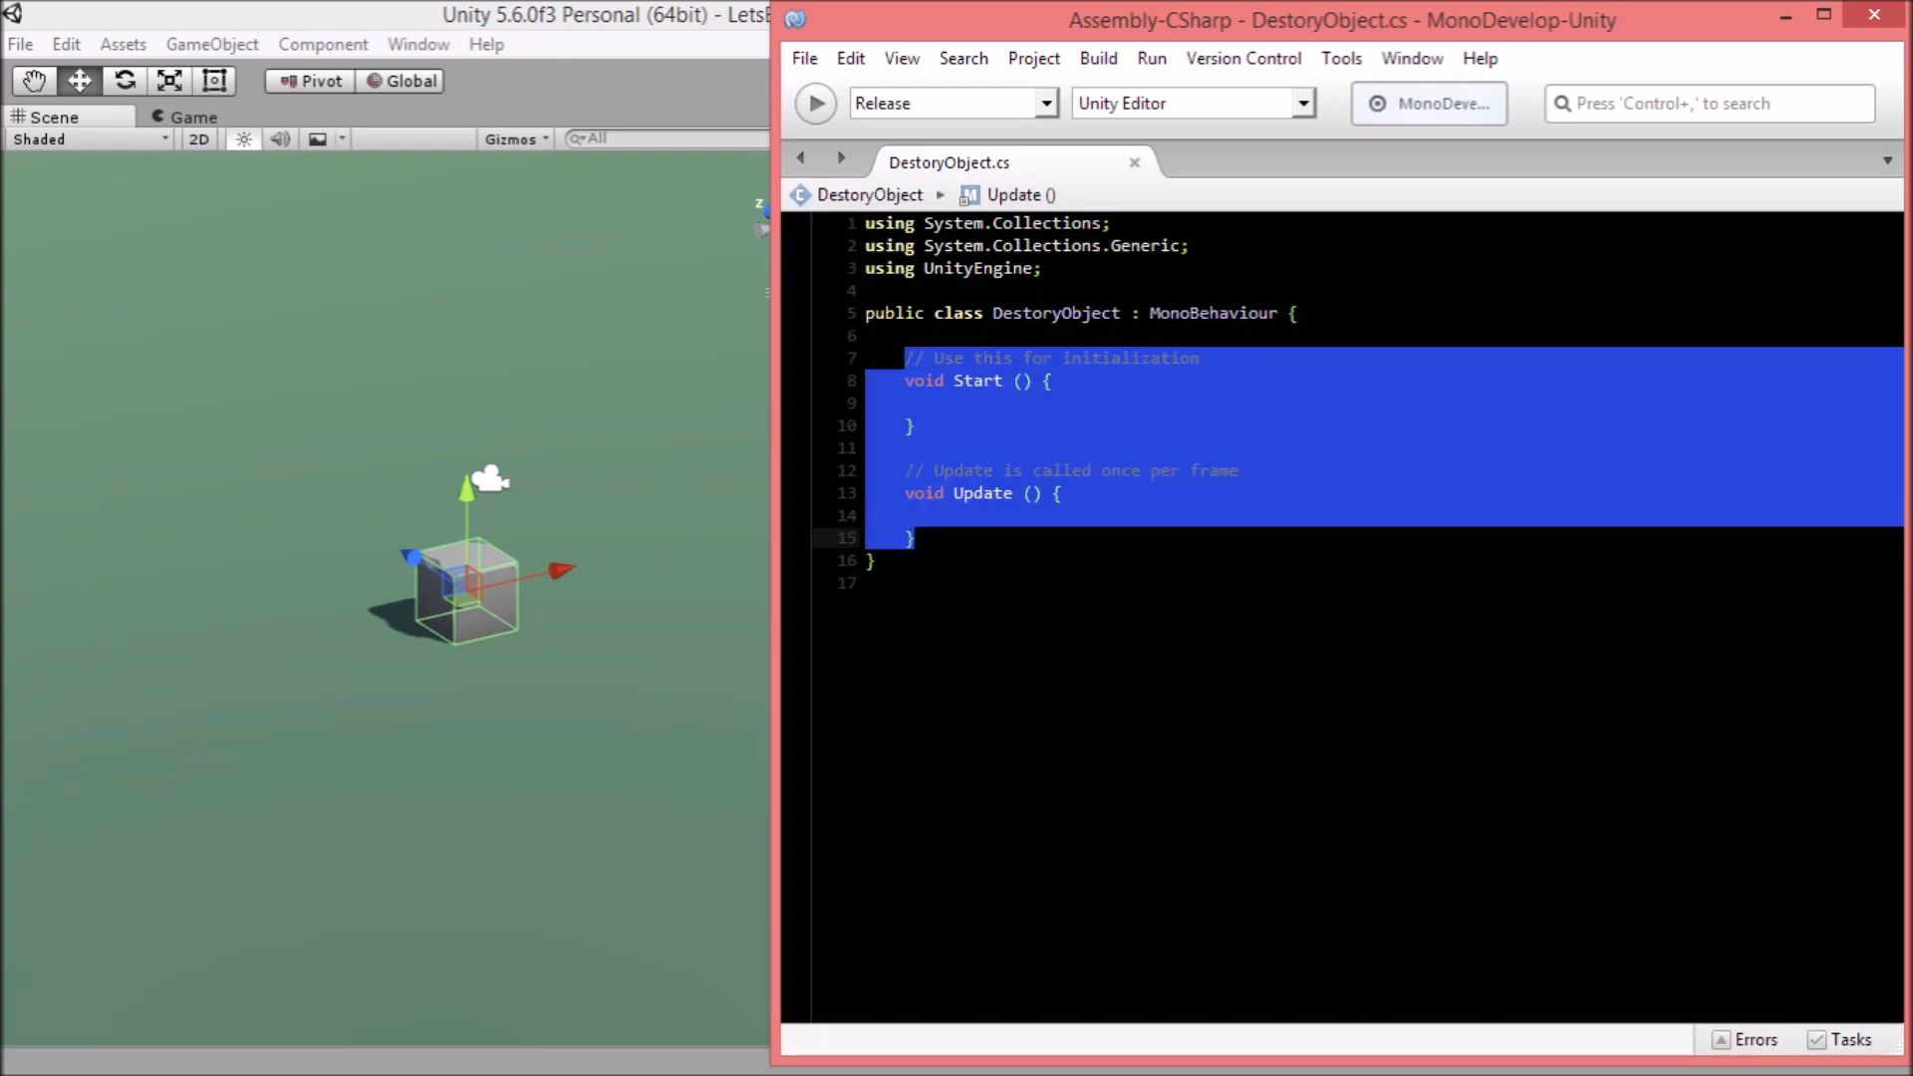
key(Delete)
Declare a public GameObject variable named destroyedVersion in the DestoryObject class.
click(1299, 313)
key(Return)
key(Return)
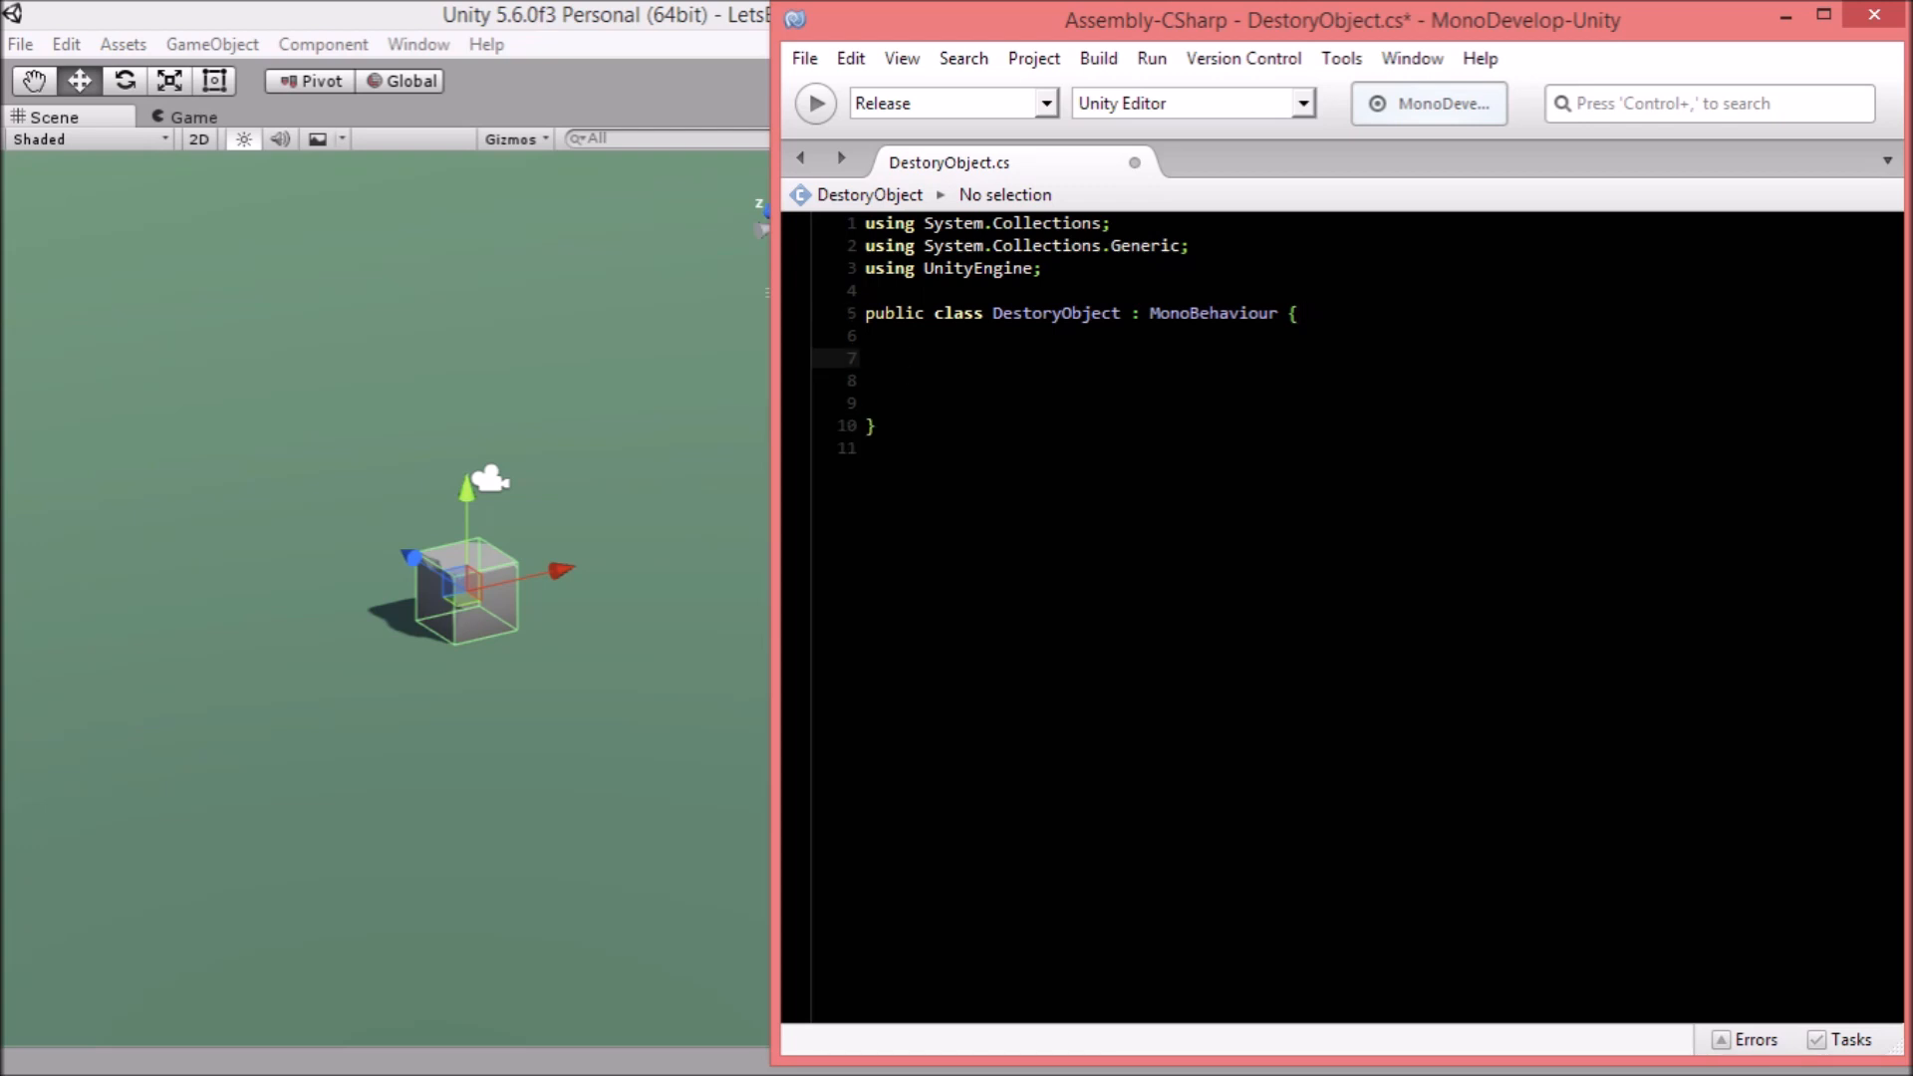
text(public GameObject des)
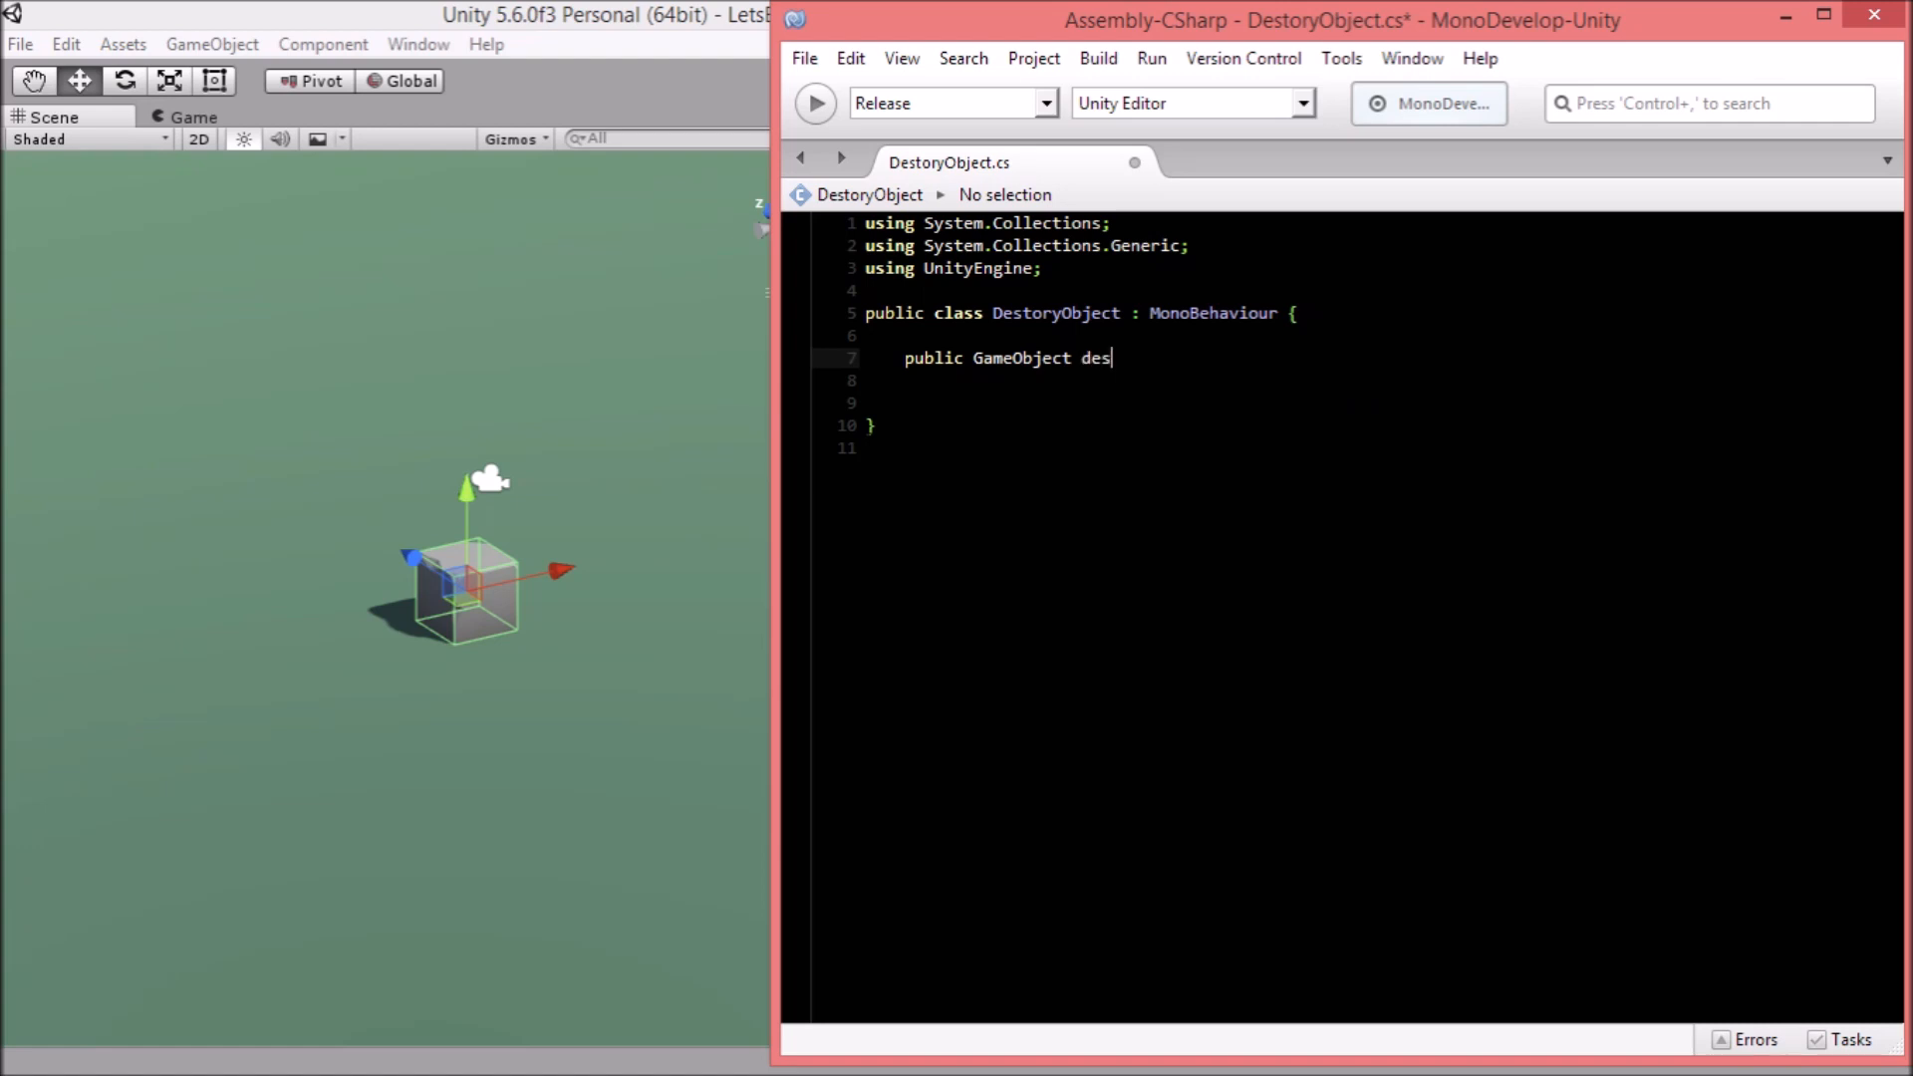
text(troyedVersion;)
key(Return)
key(Return)
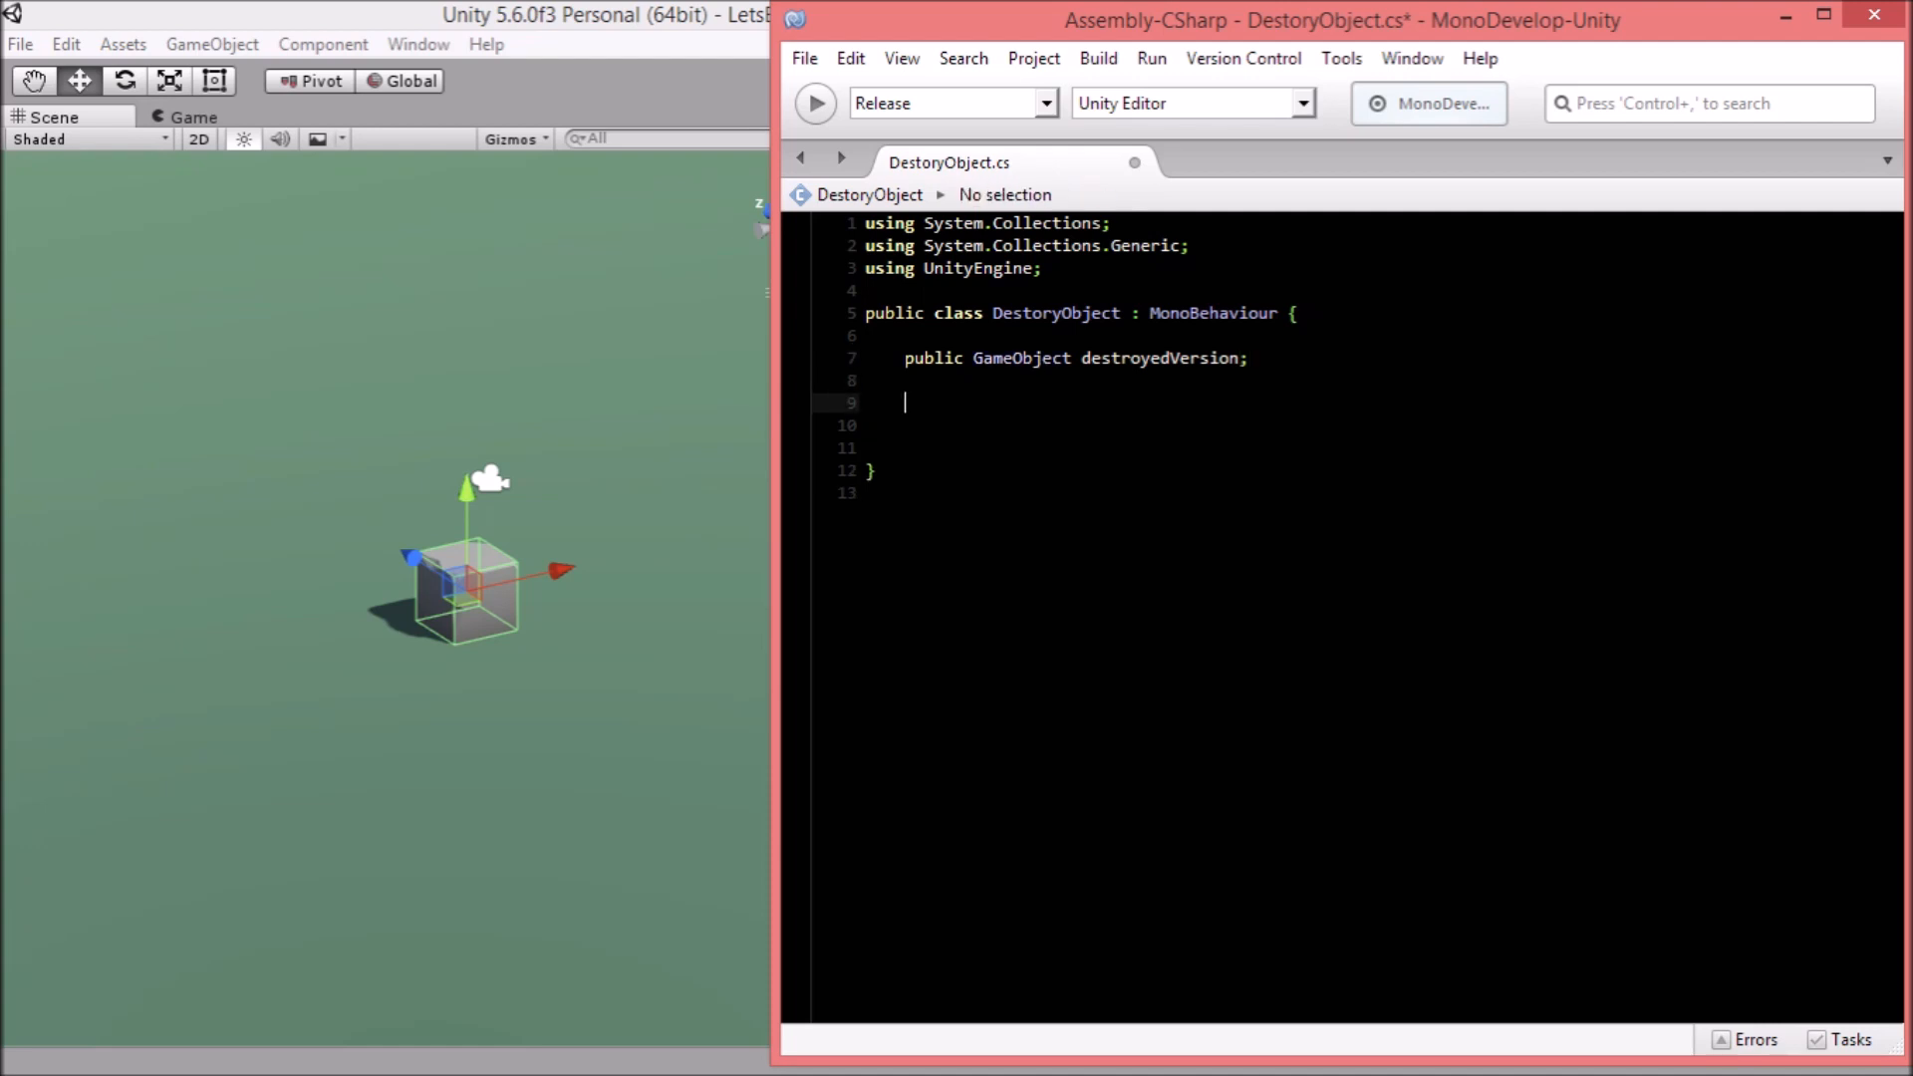
Add an empty void OnMouseDown() method below the destroyedVersion variable.
text(void OnMouseDown()
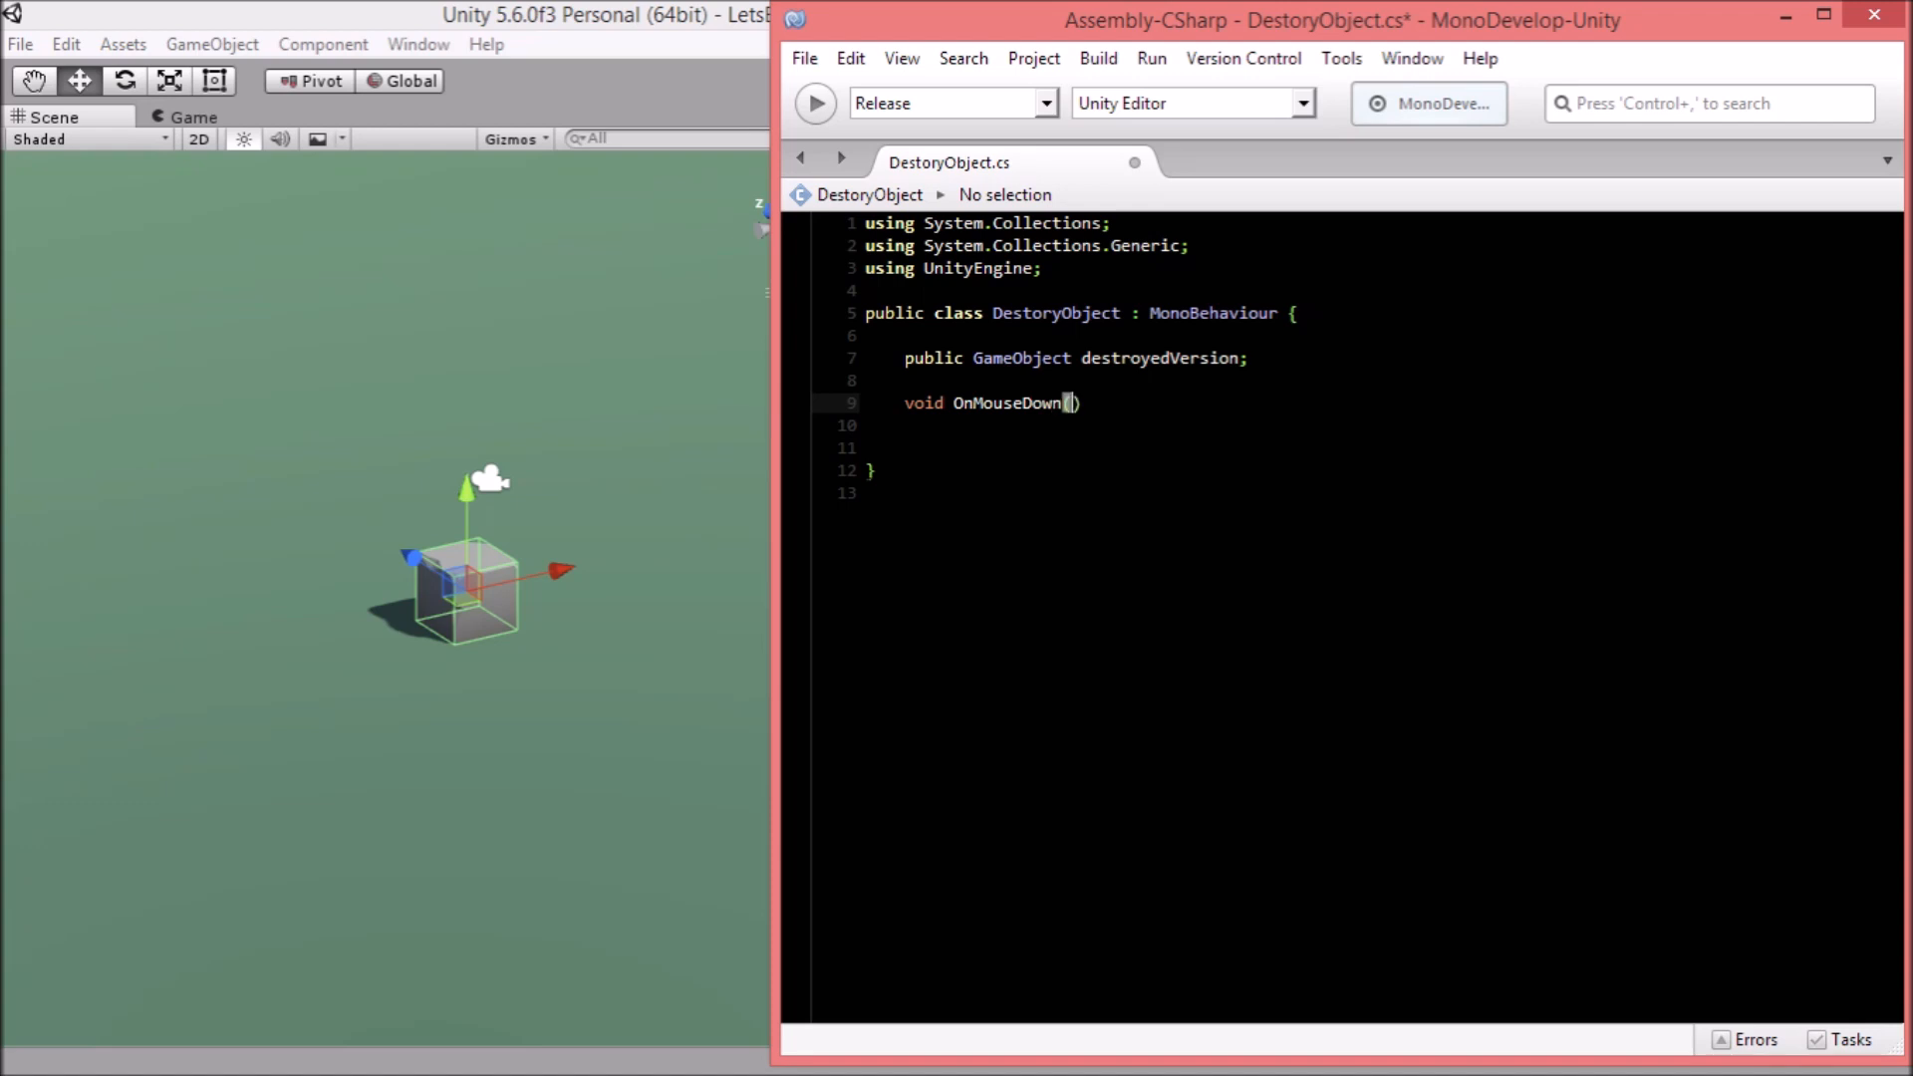
text())
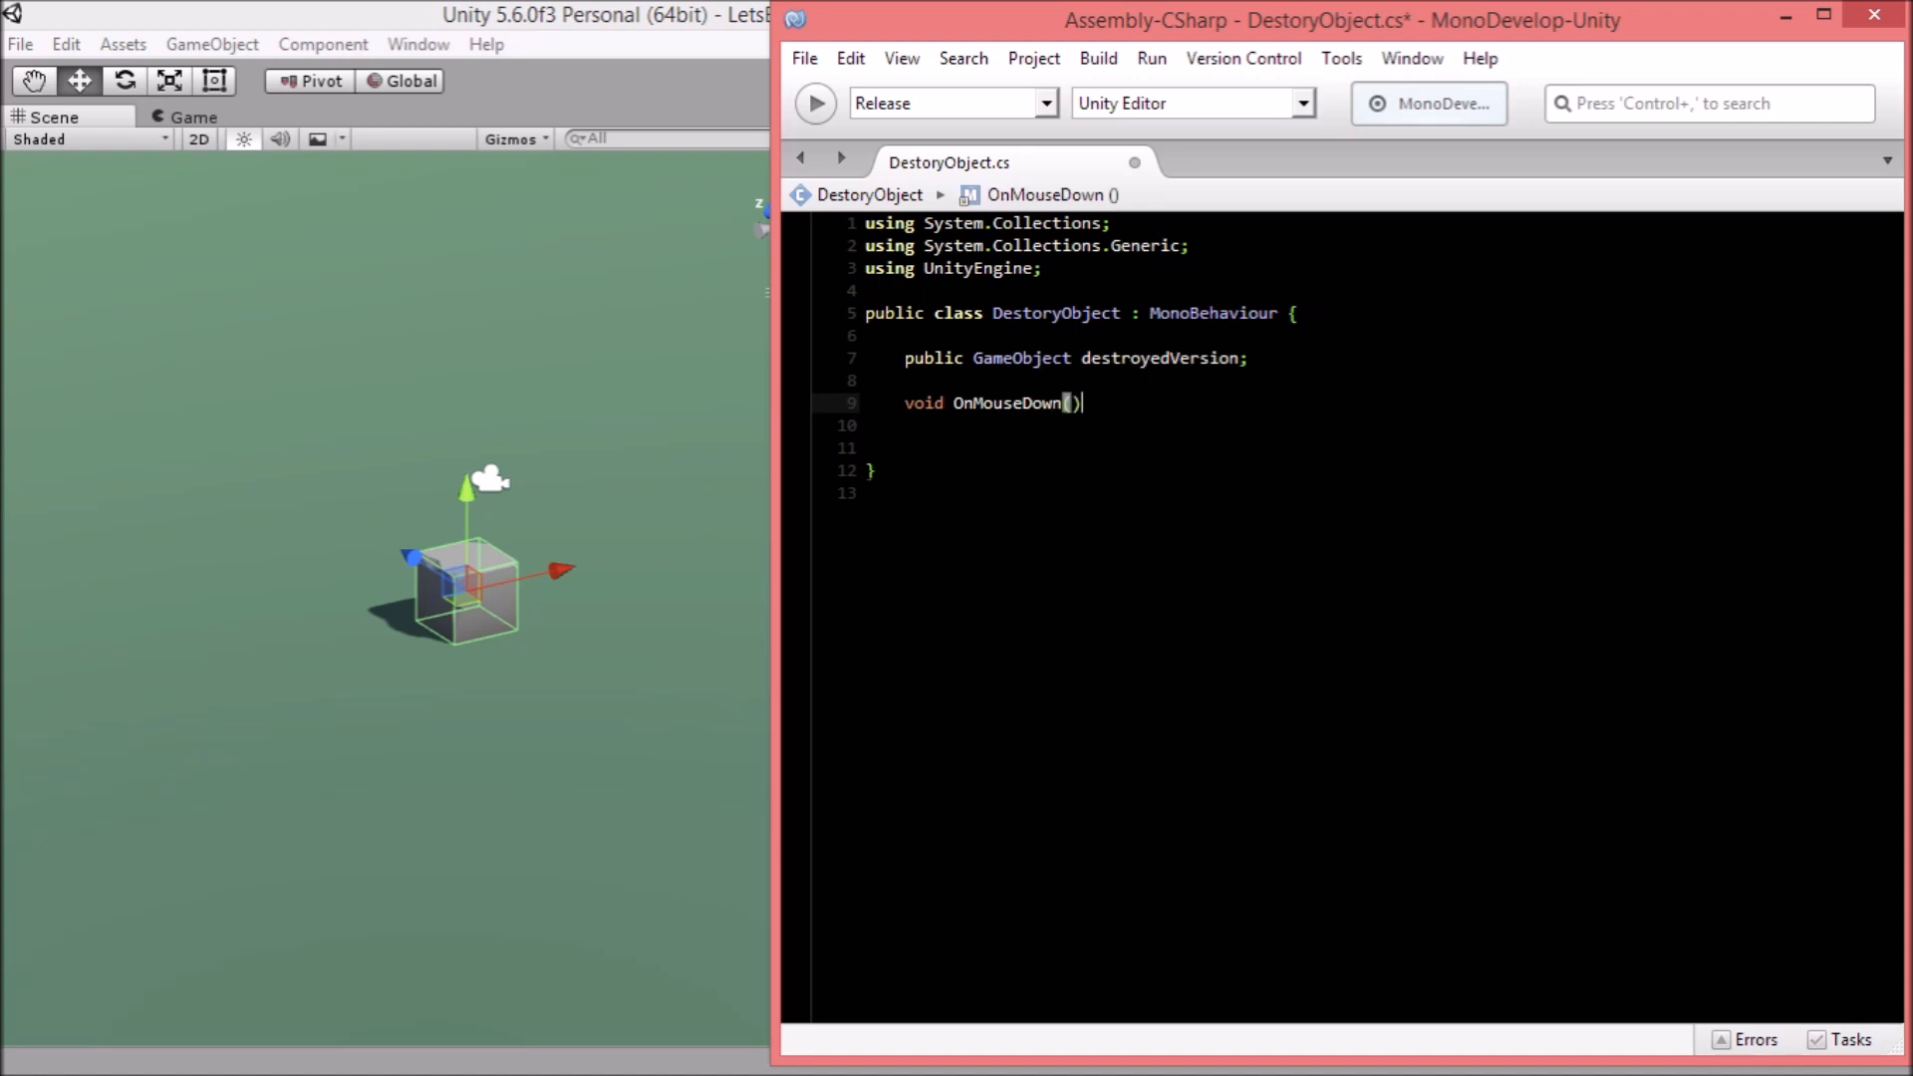
key(BackSpace)
text({)
key(Return)
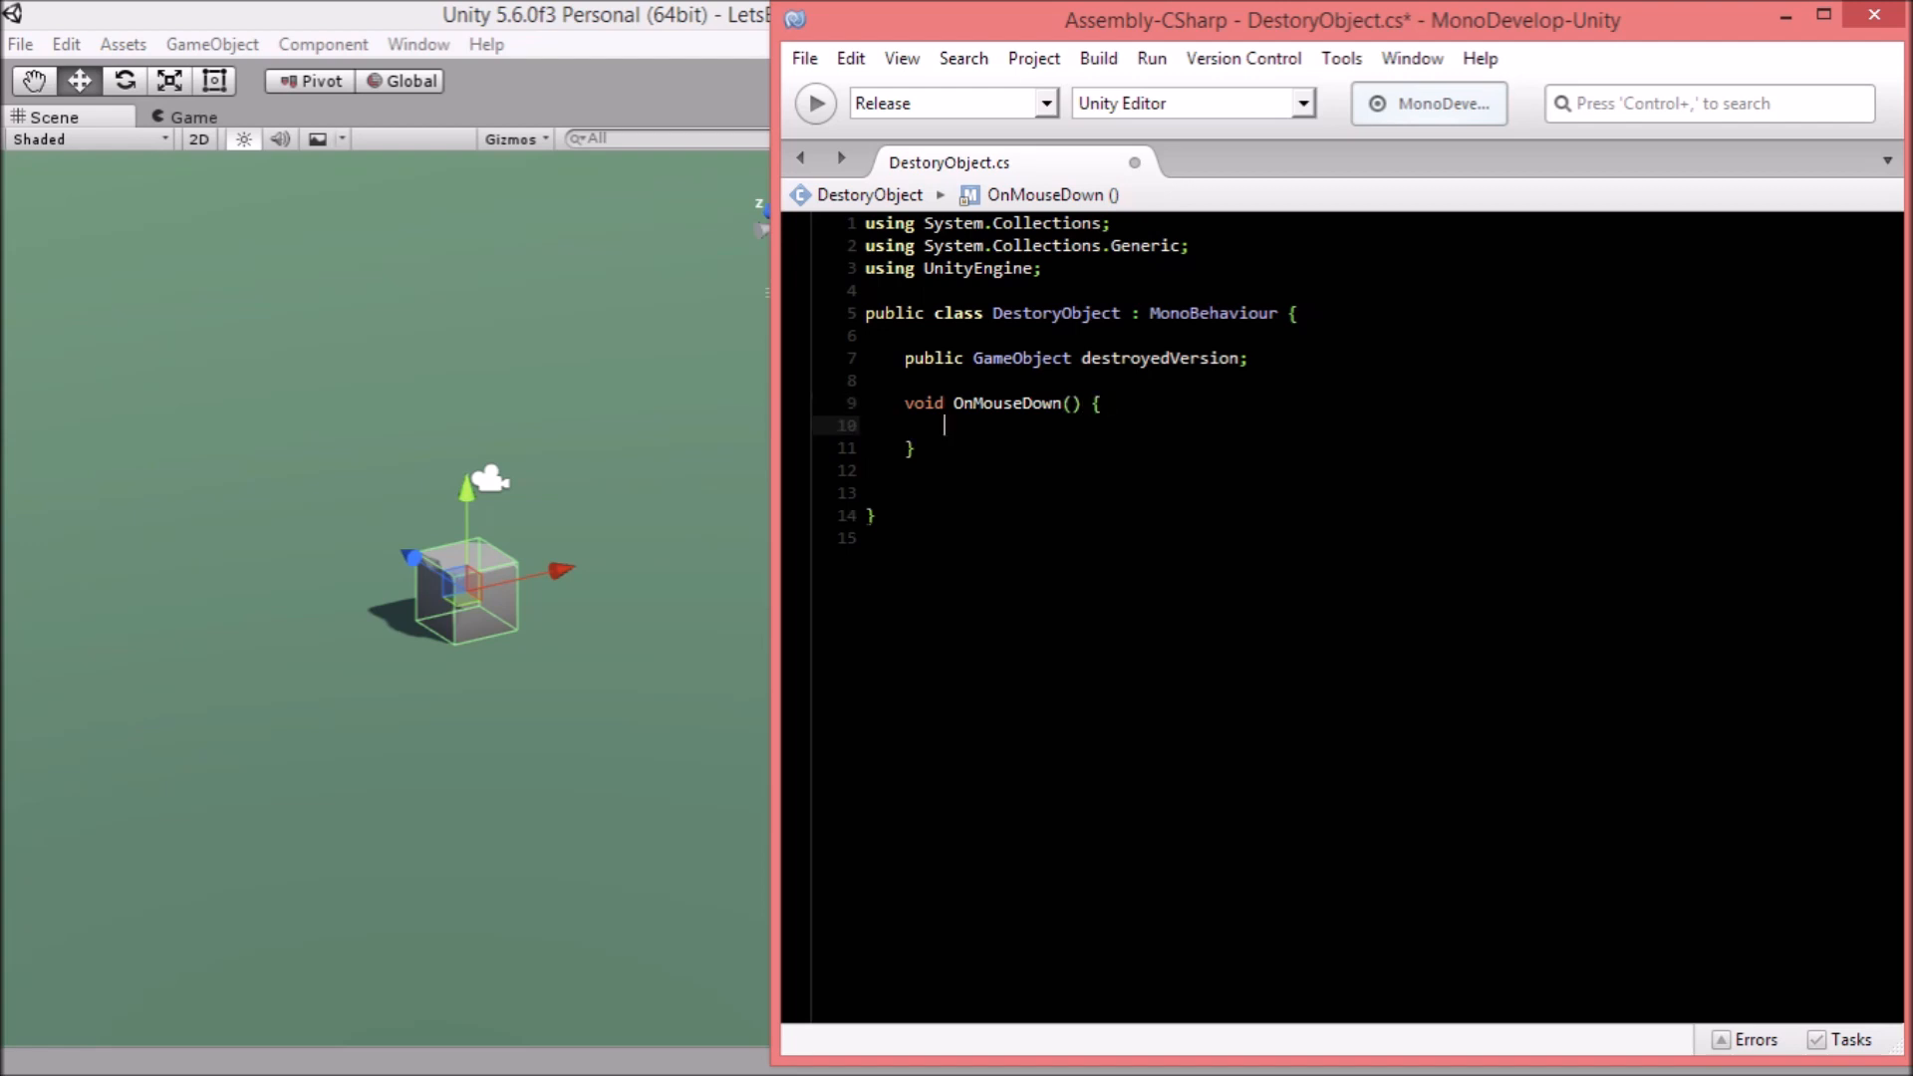
key(Return)
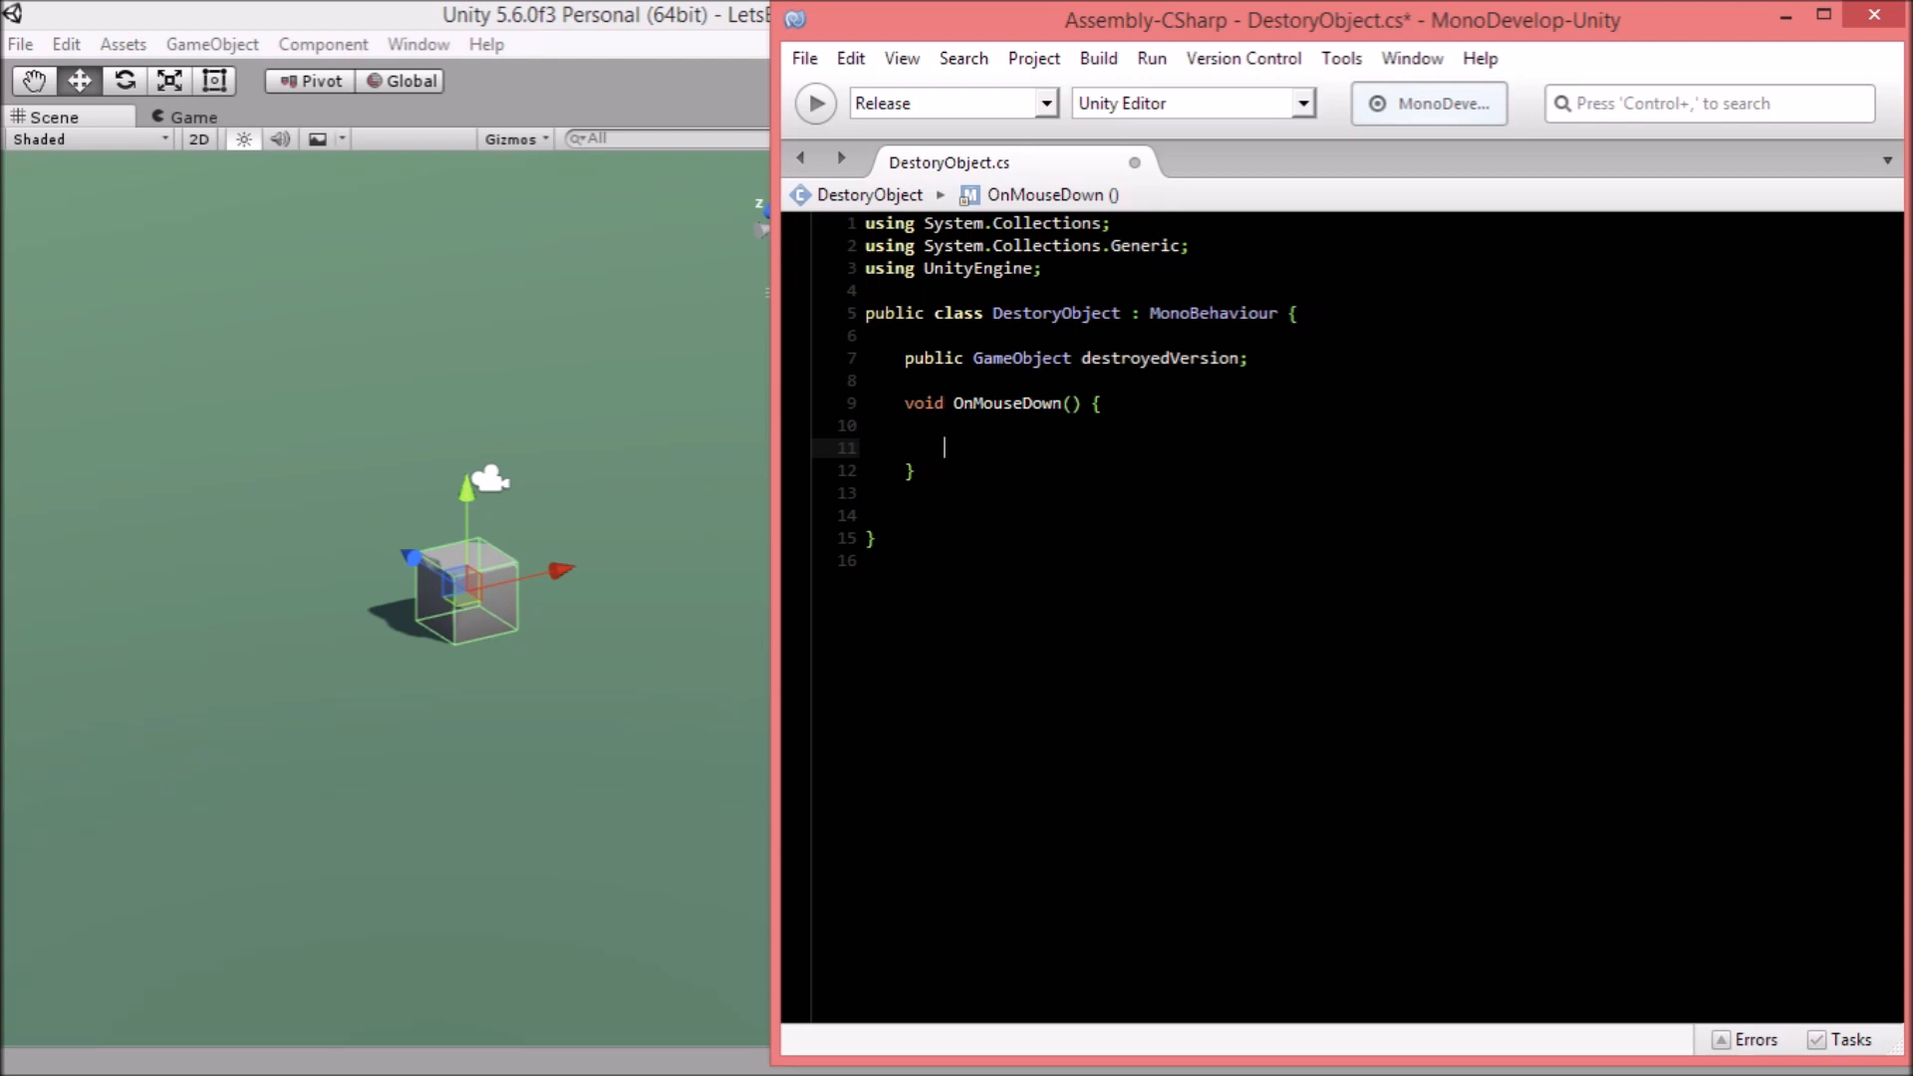
Inside OnMouseDown, write an Instantiate call with destroyedVersion and transform.position as its first two arguments.
key(Up)
key(Down)
text(Instantiate)
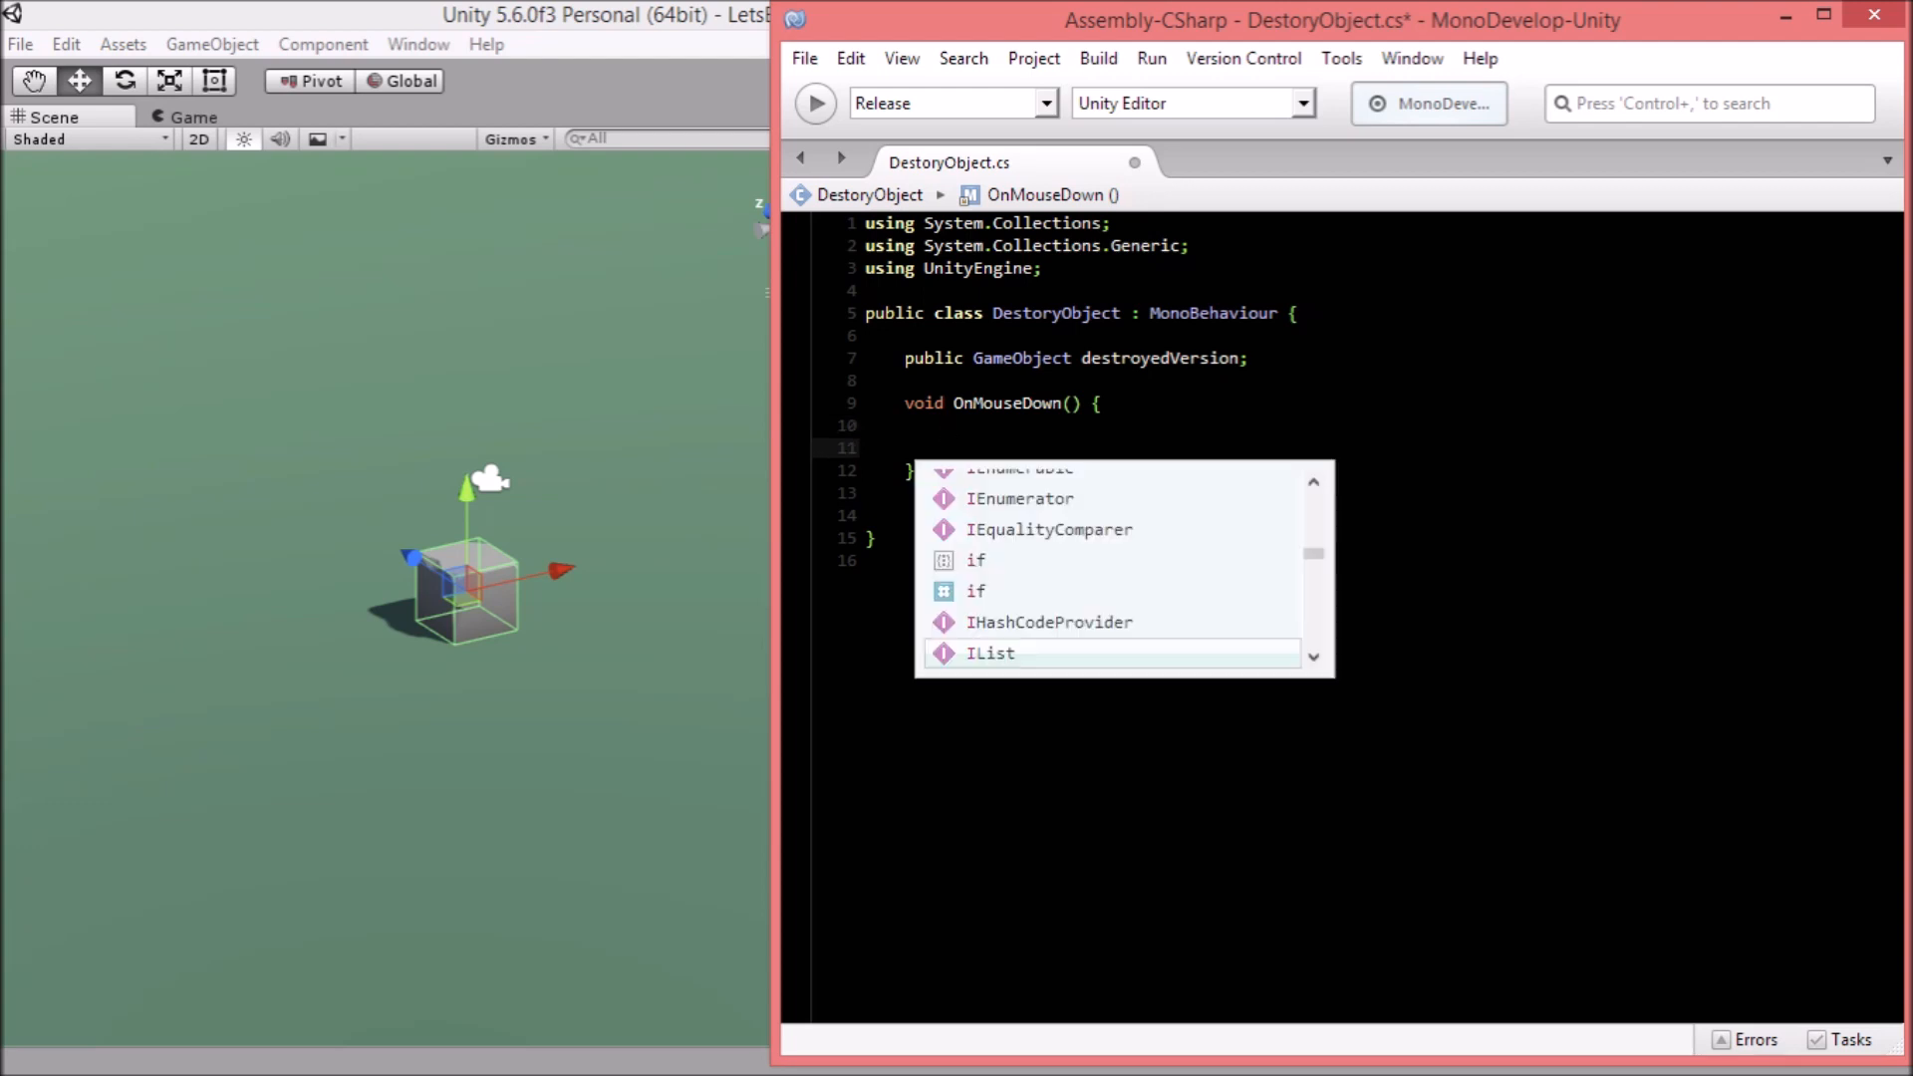
text(()
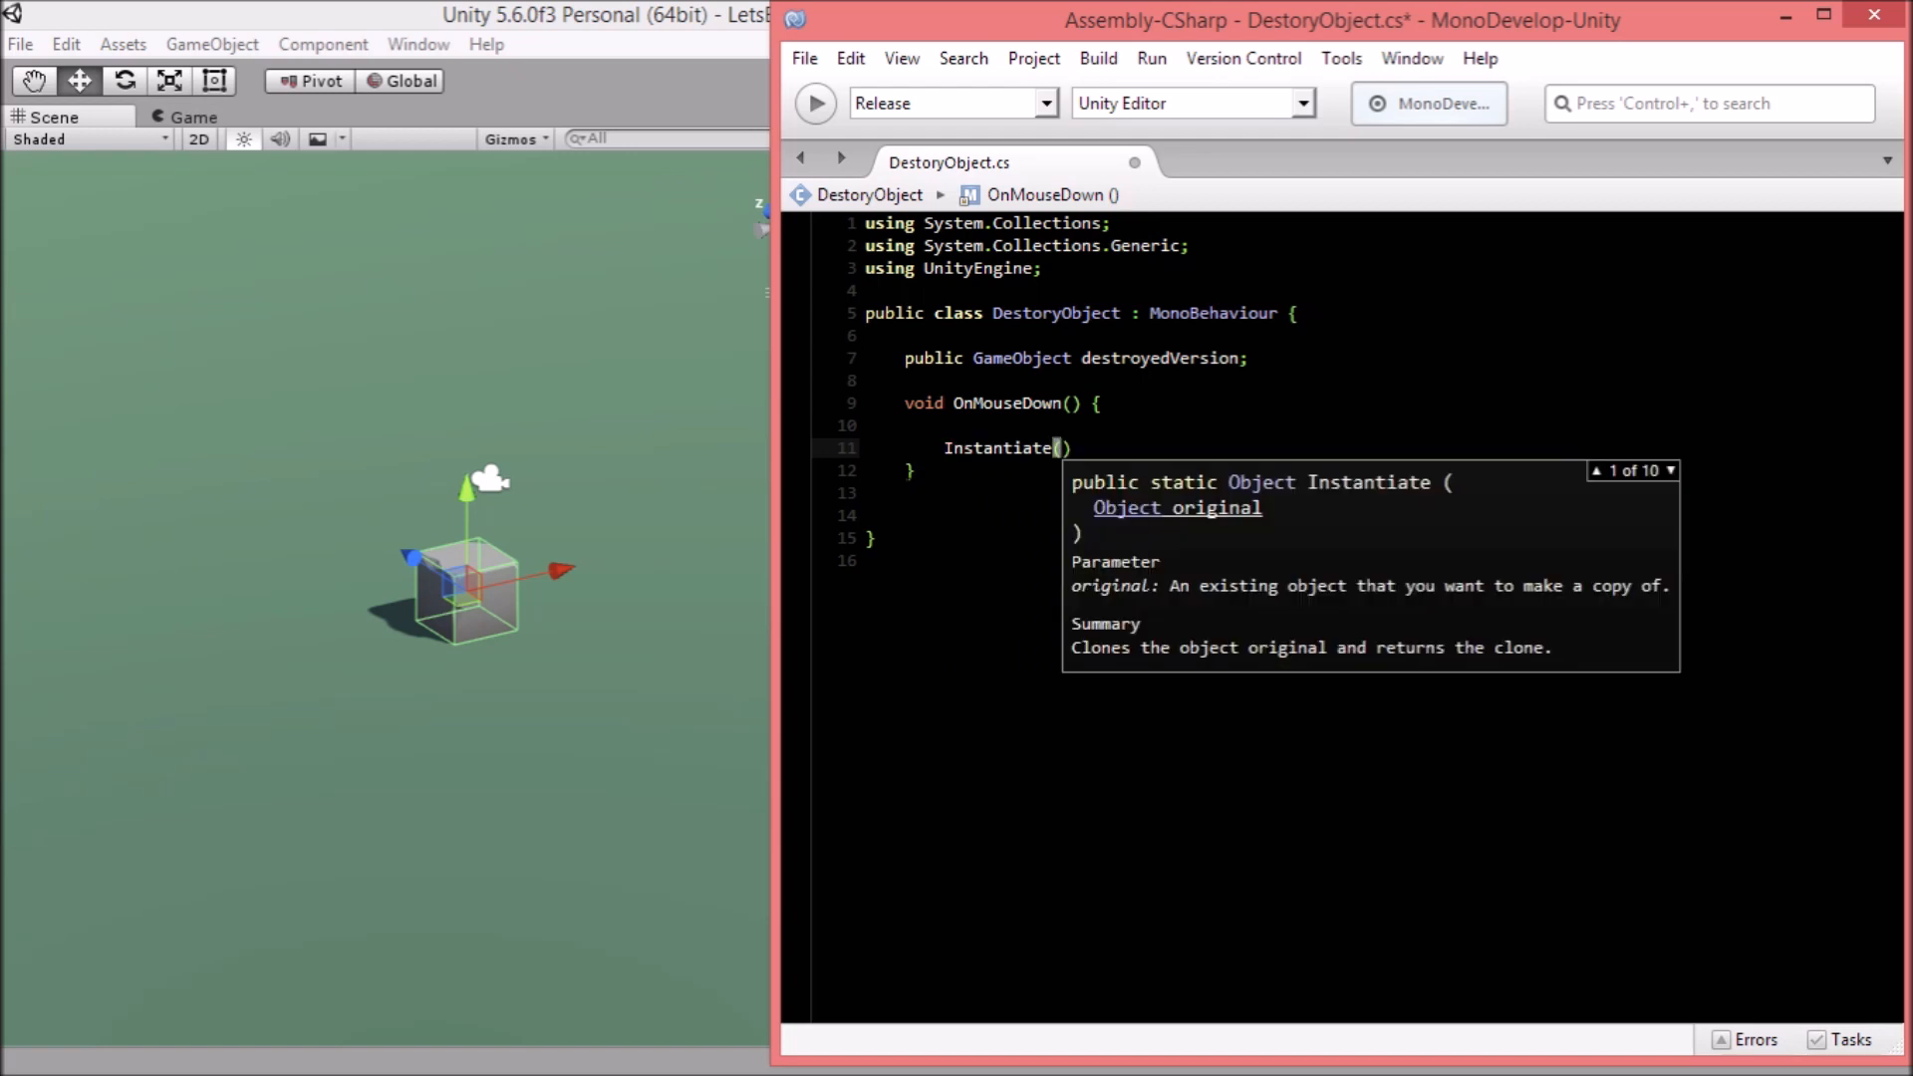
text(destroyedVersion)
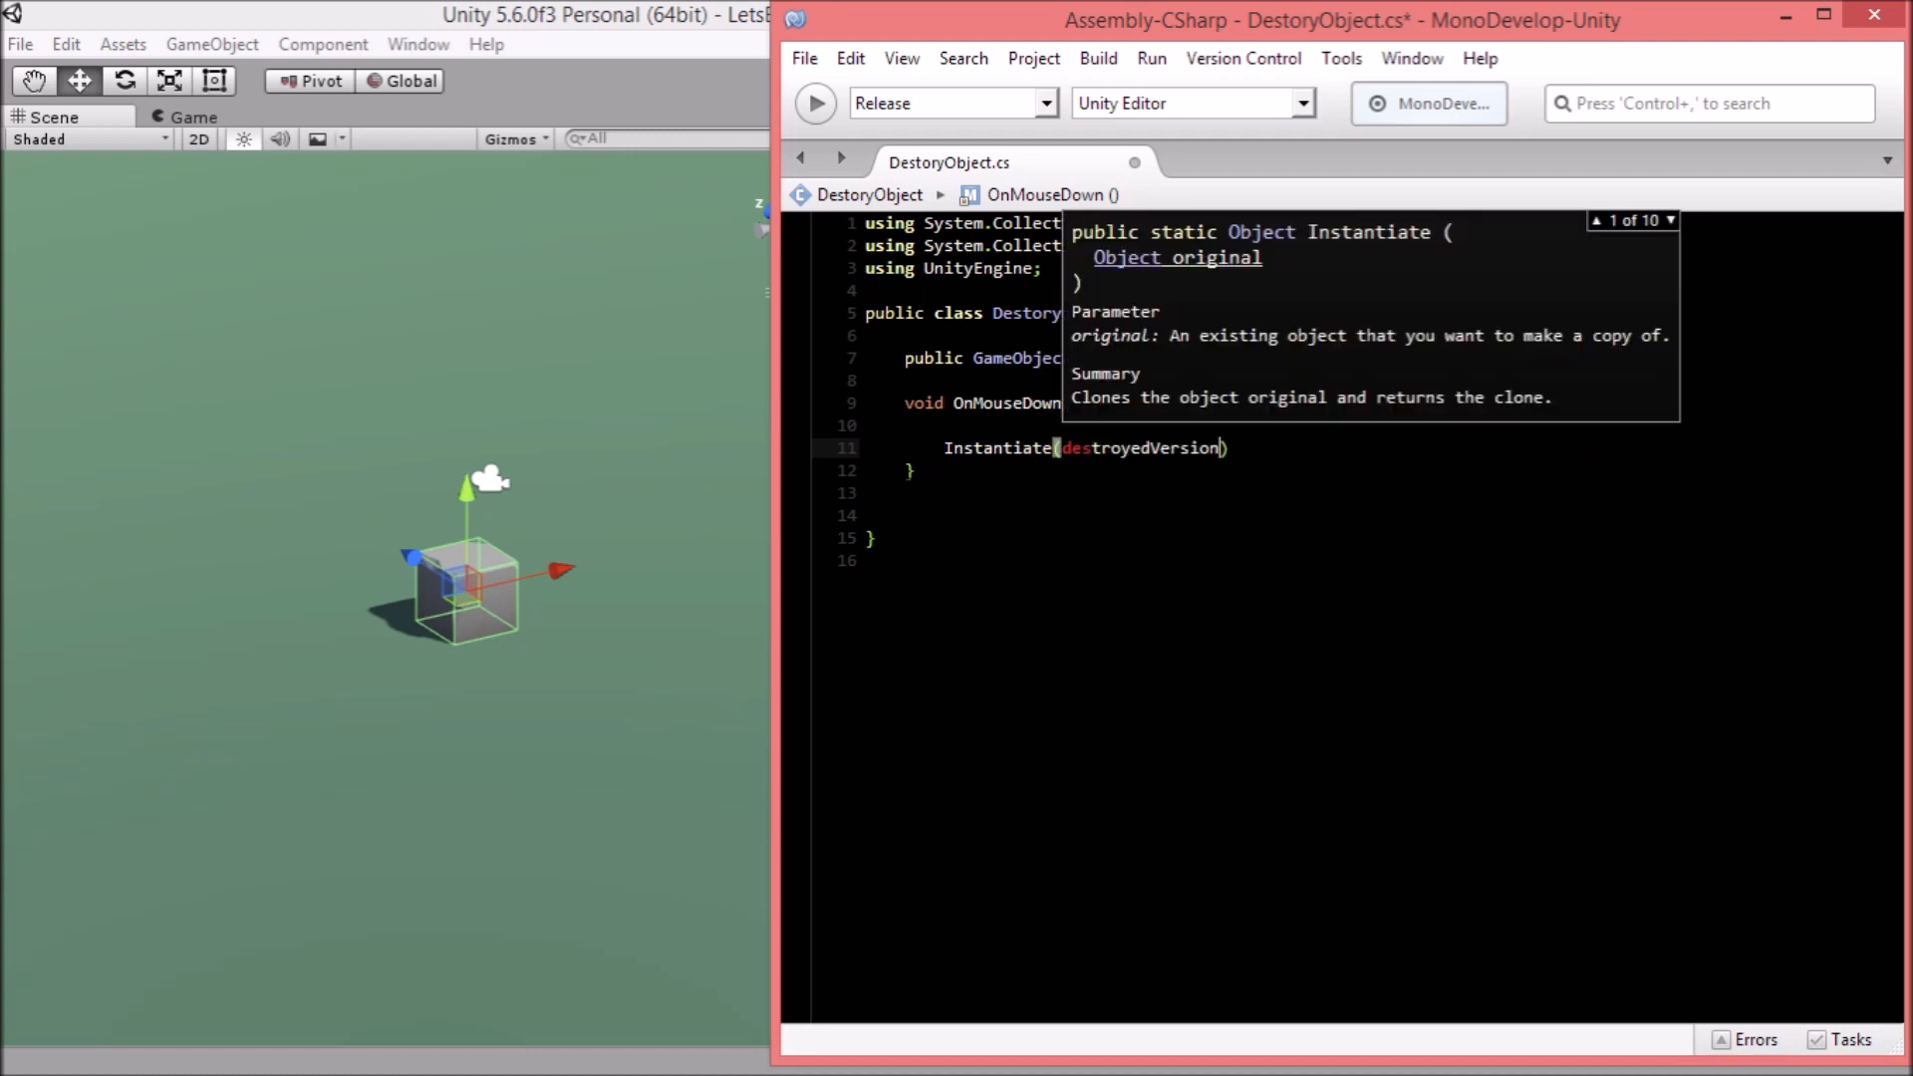
text(,transform)
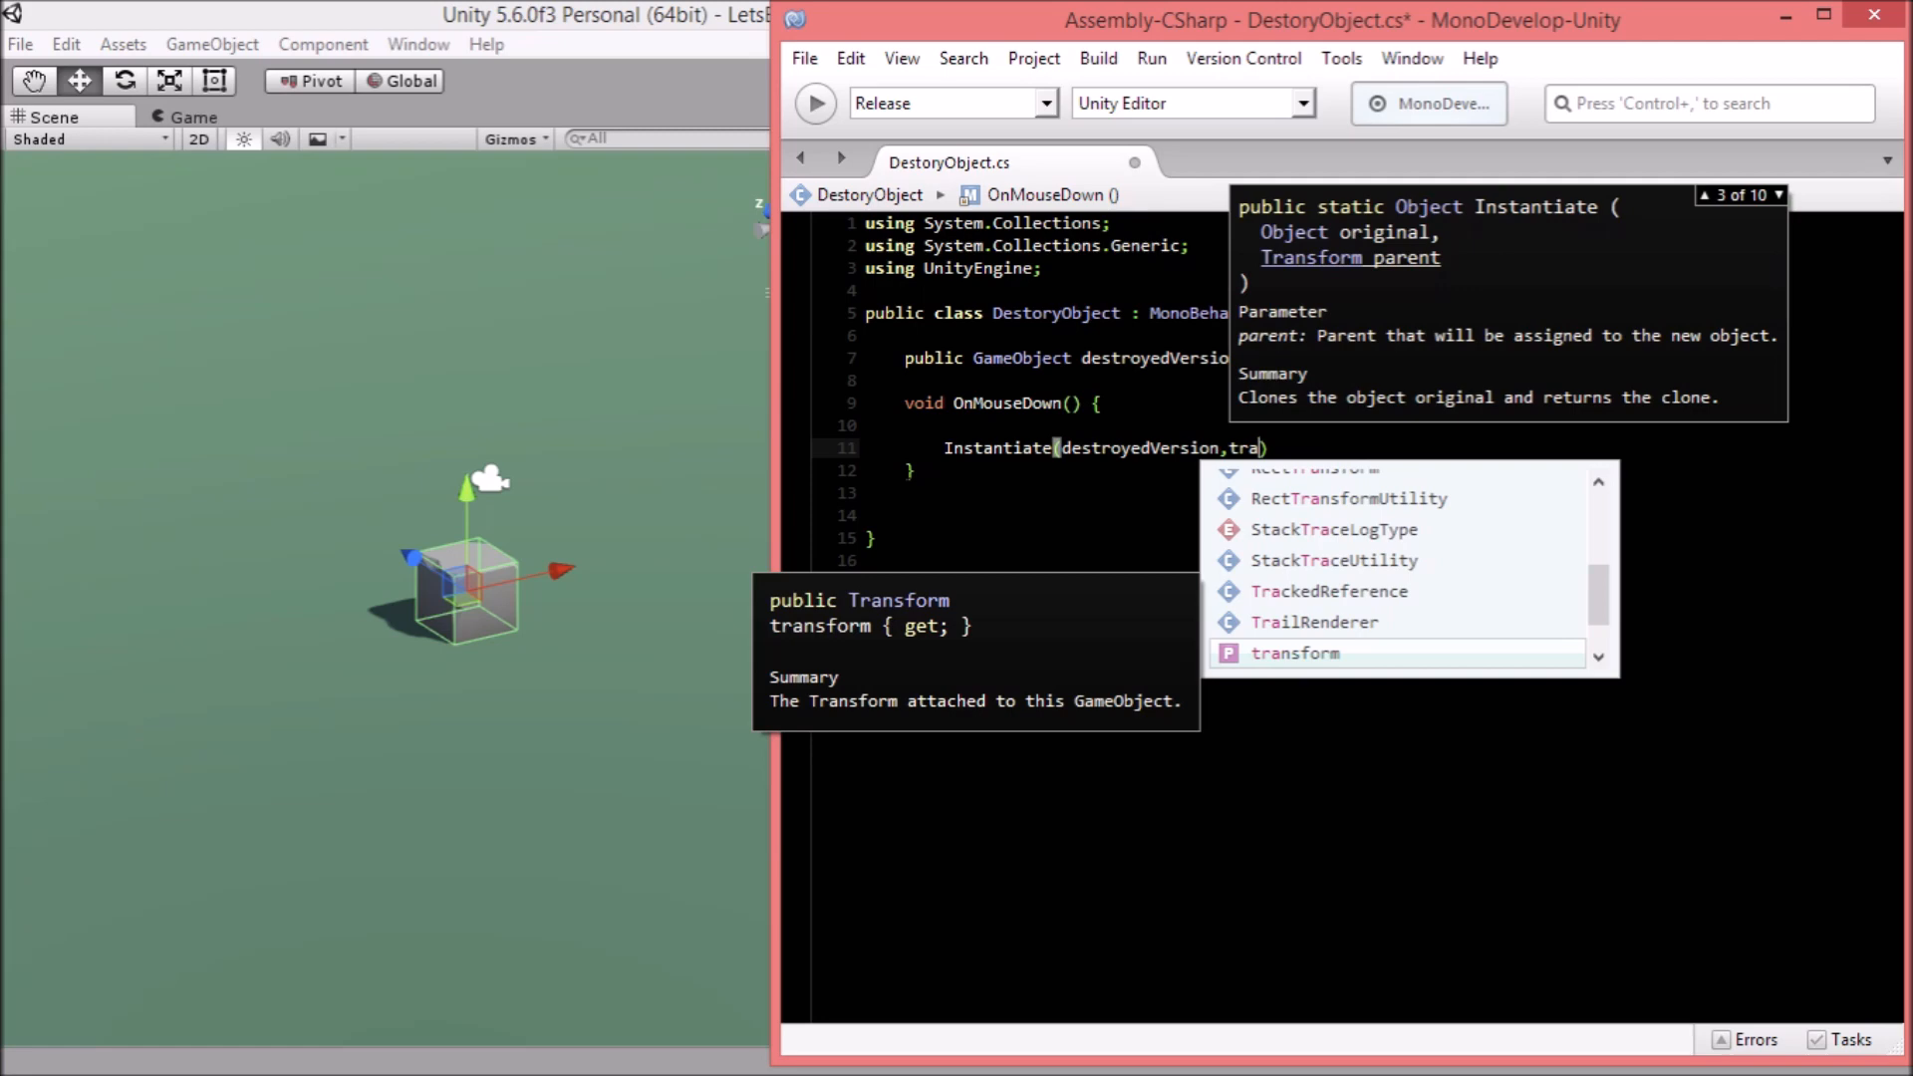
key(Return)
text(.po)
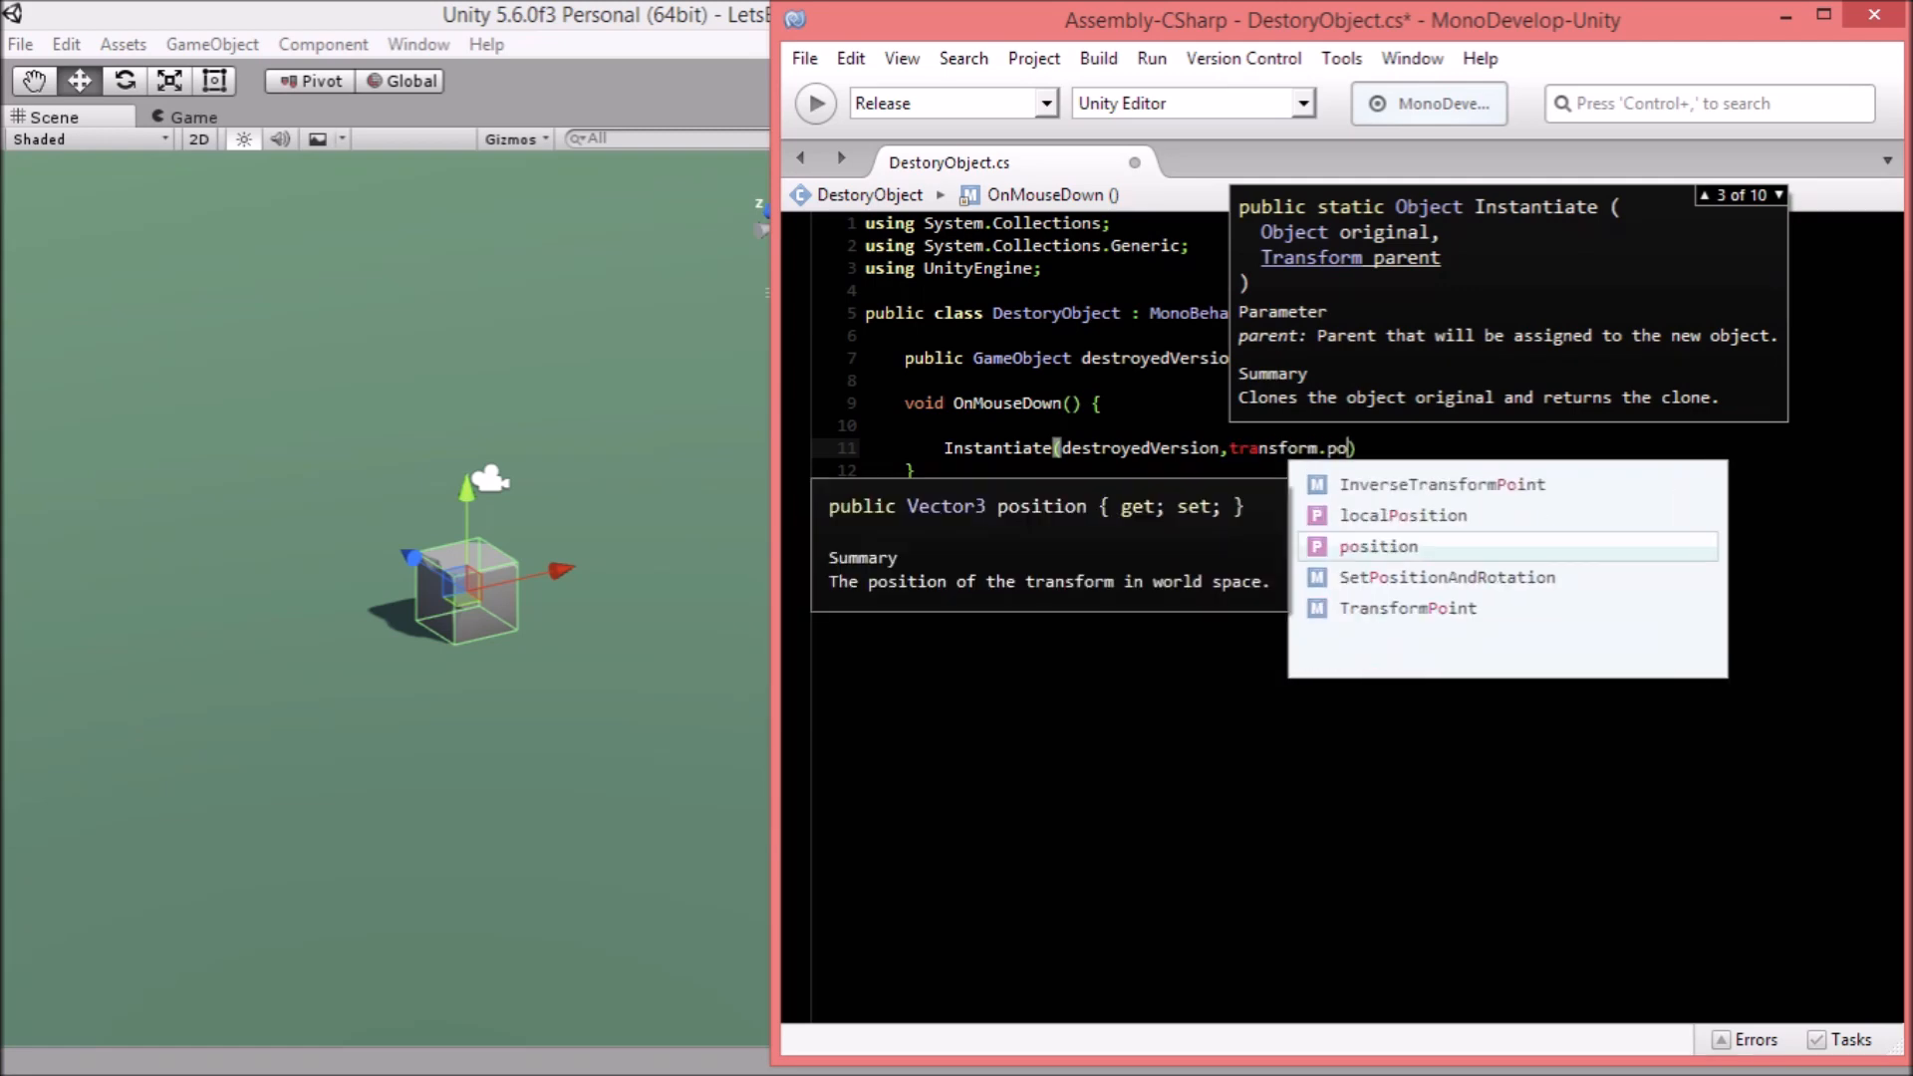
key(Return)
Complete the Instantiate statement with transform.rotation as the third argument and save the script.
text(,tra)
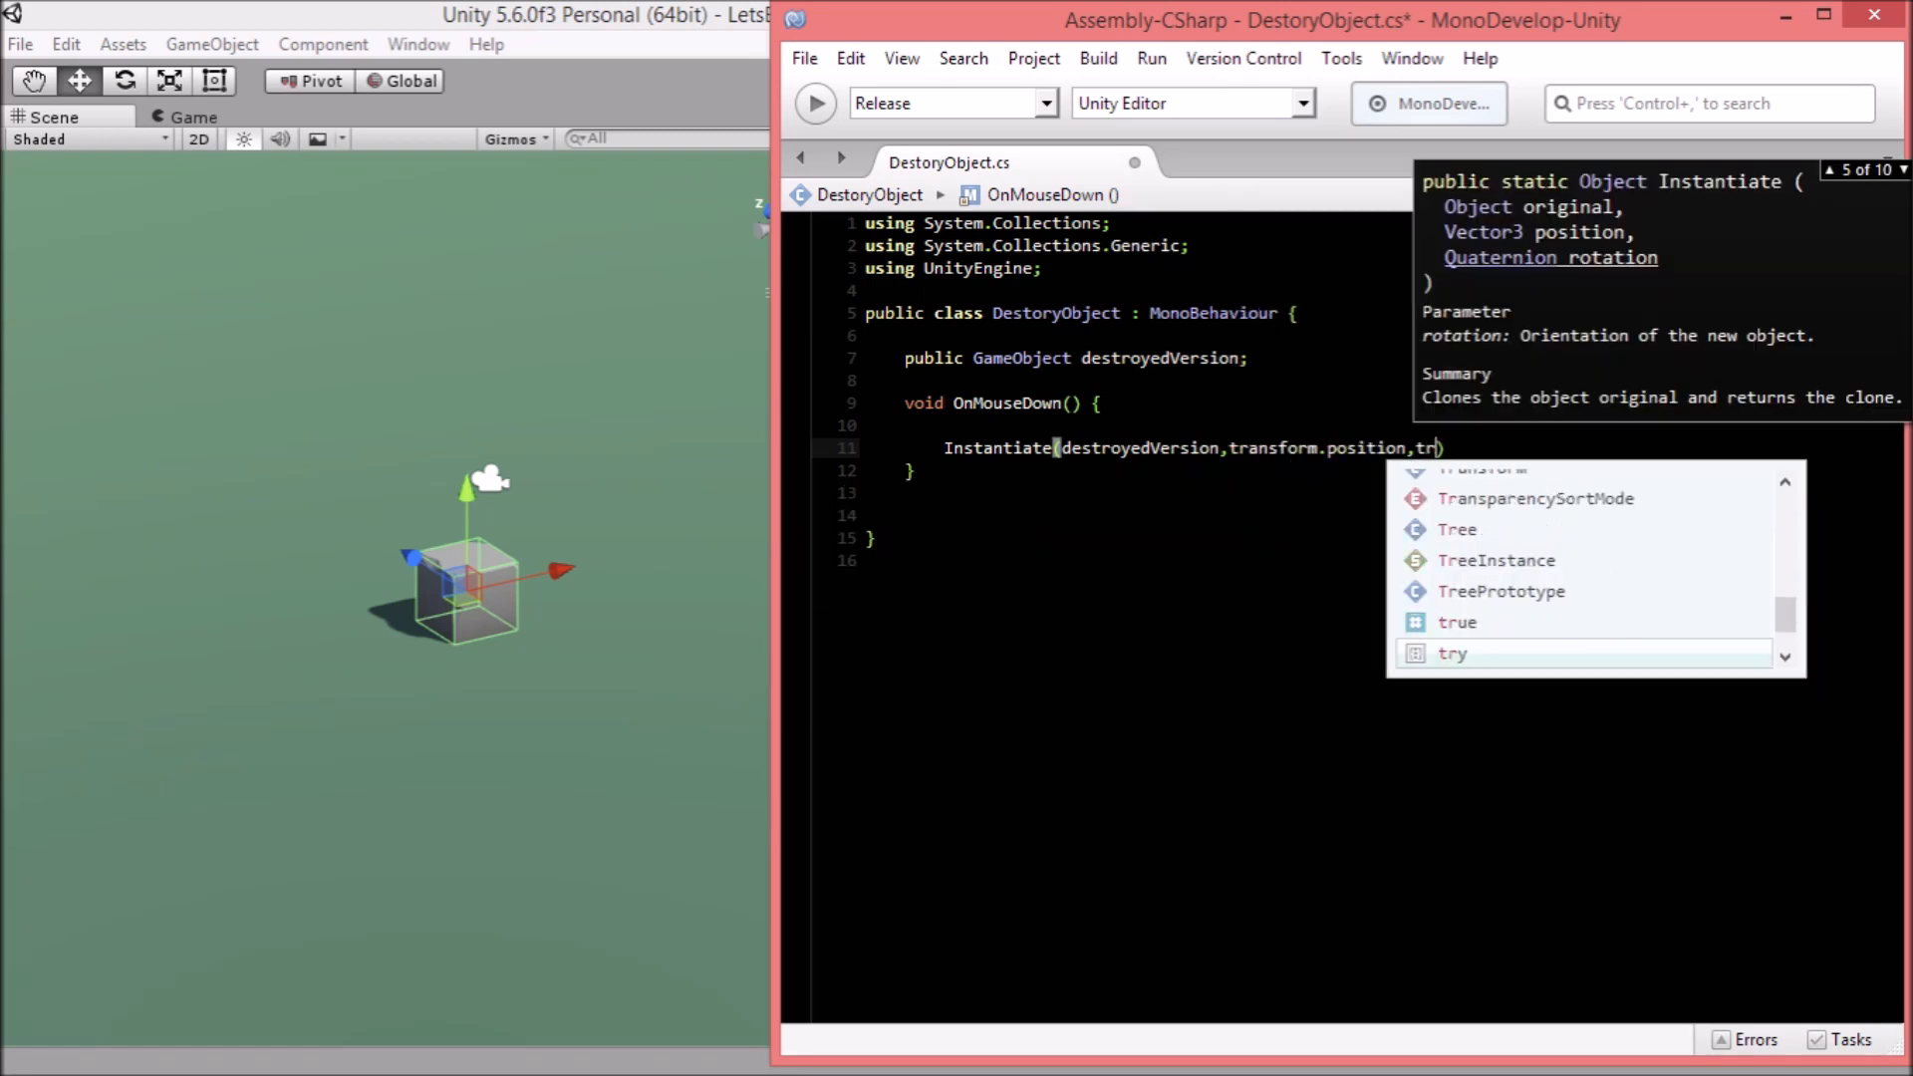
key(Return)
text(.ro)
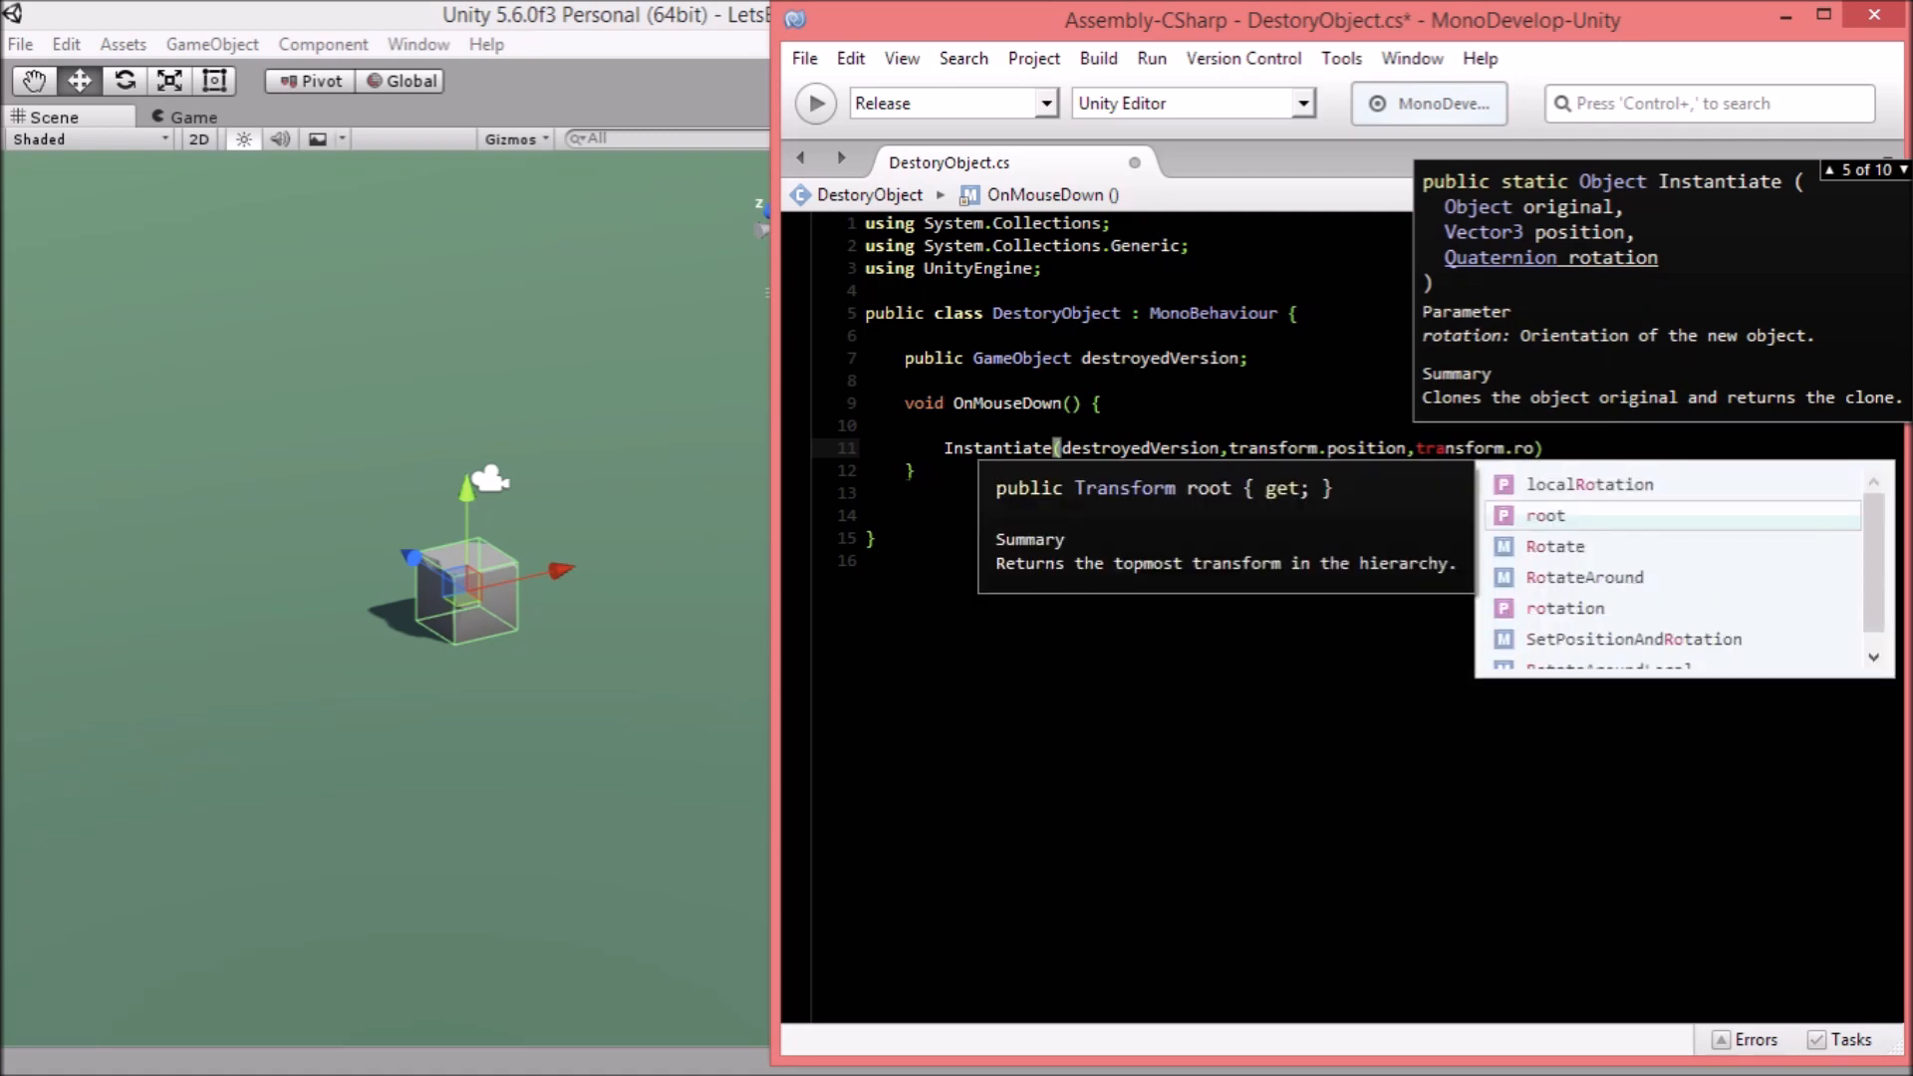
key(Down)
key(Down)
key(Down)
key(Return)
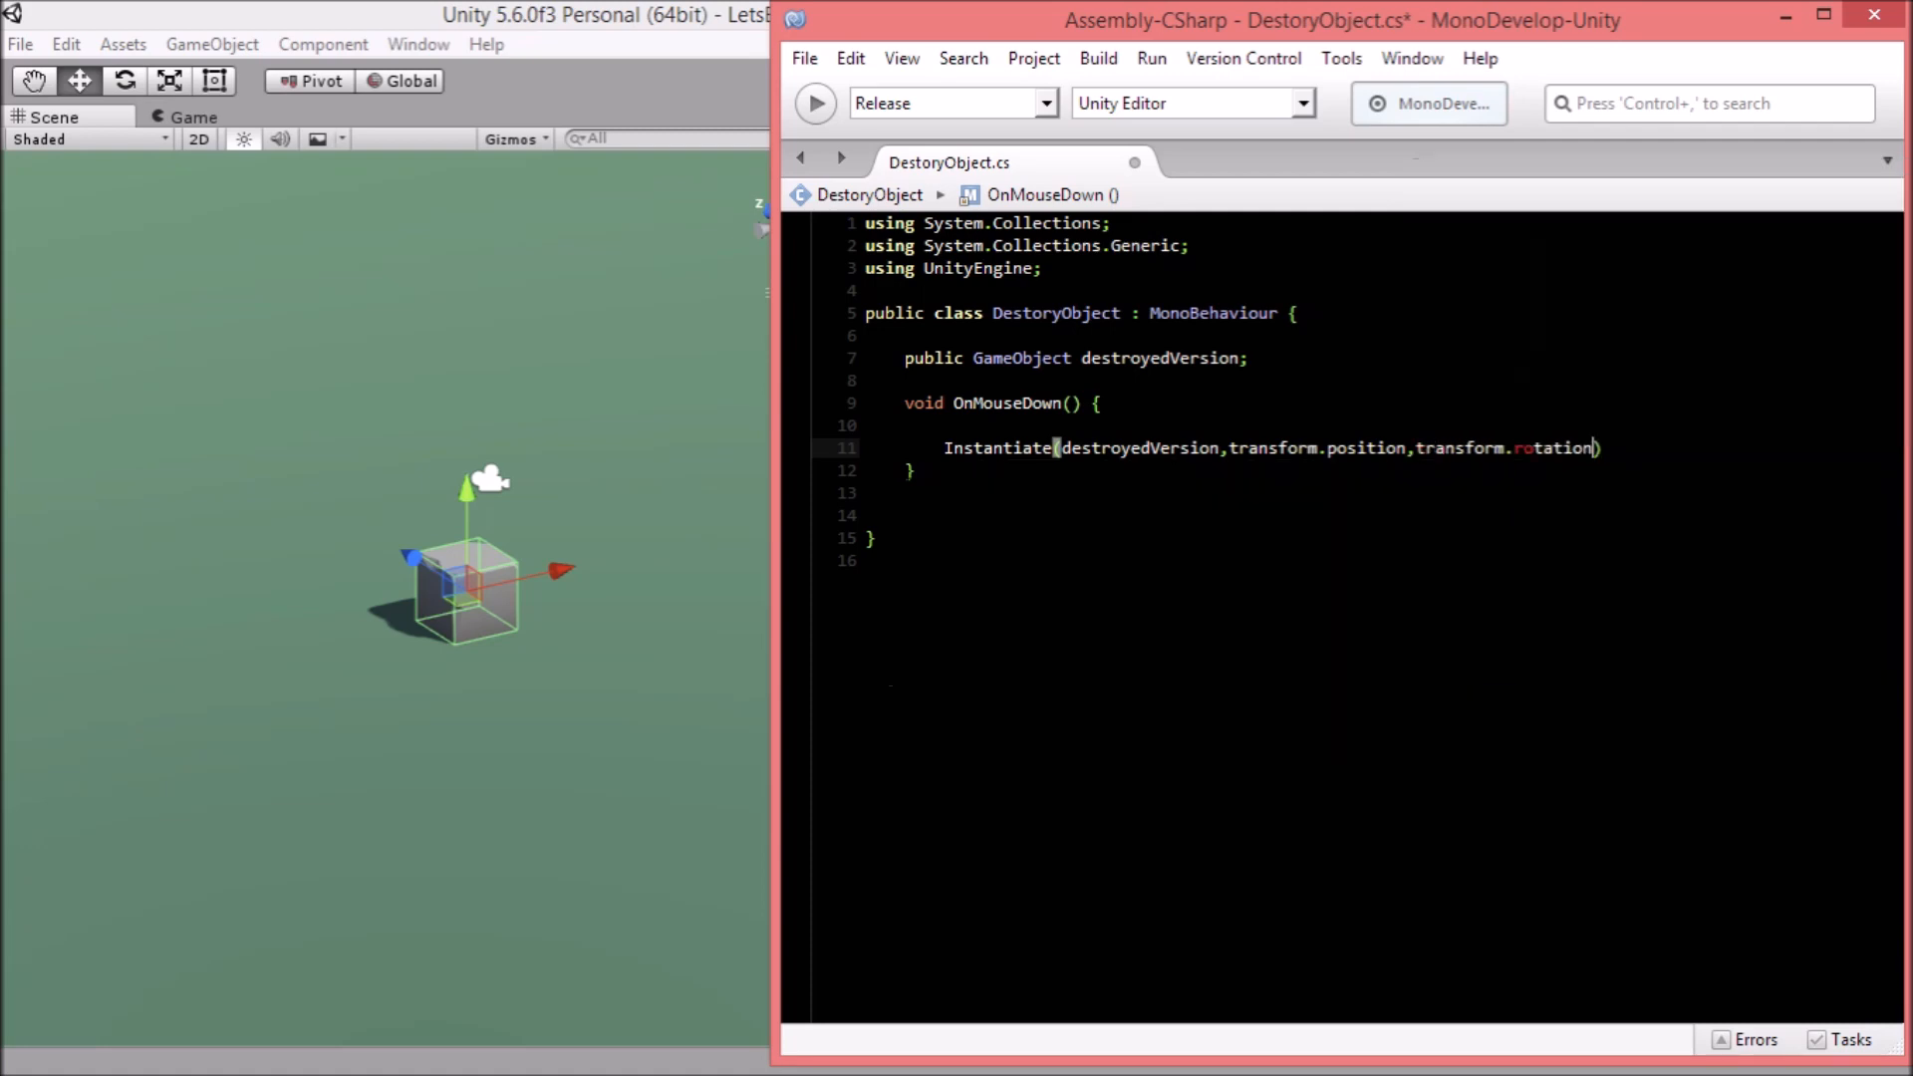
key(End)
text(;)
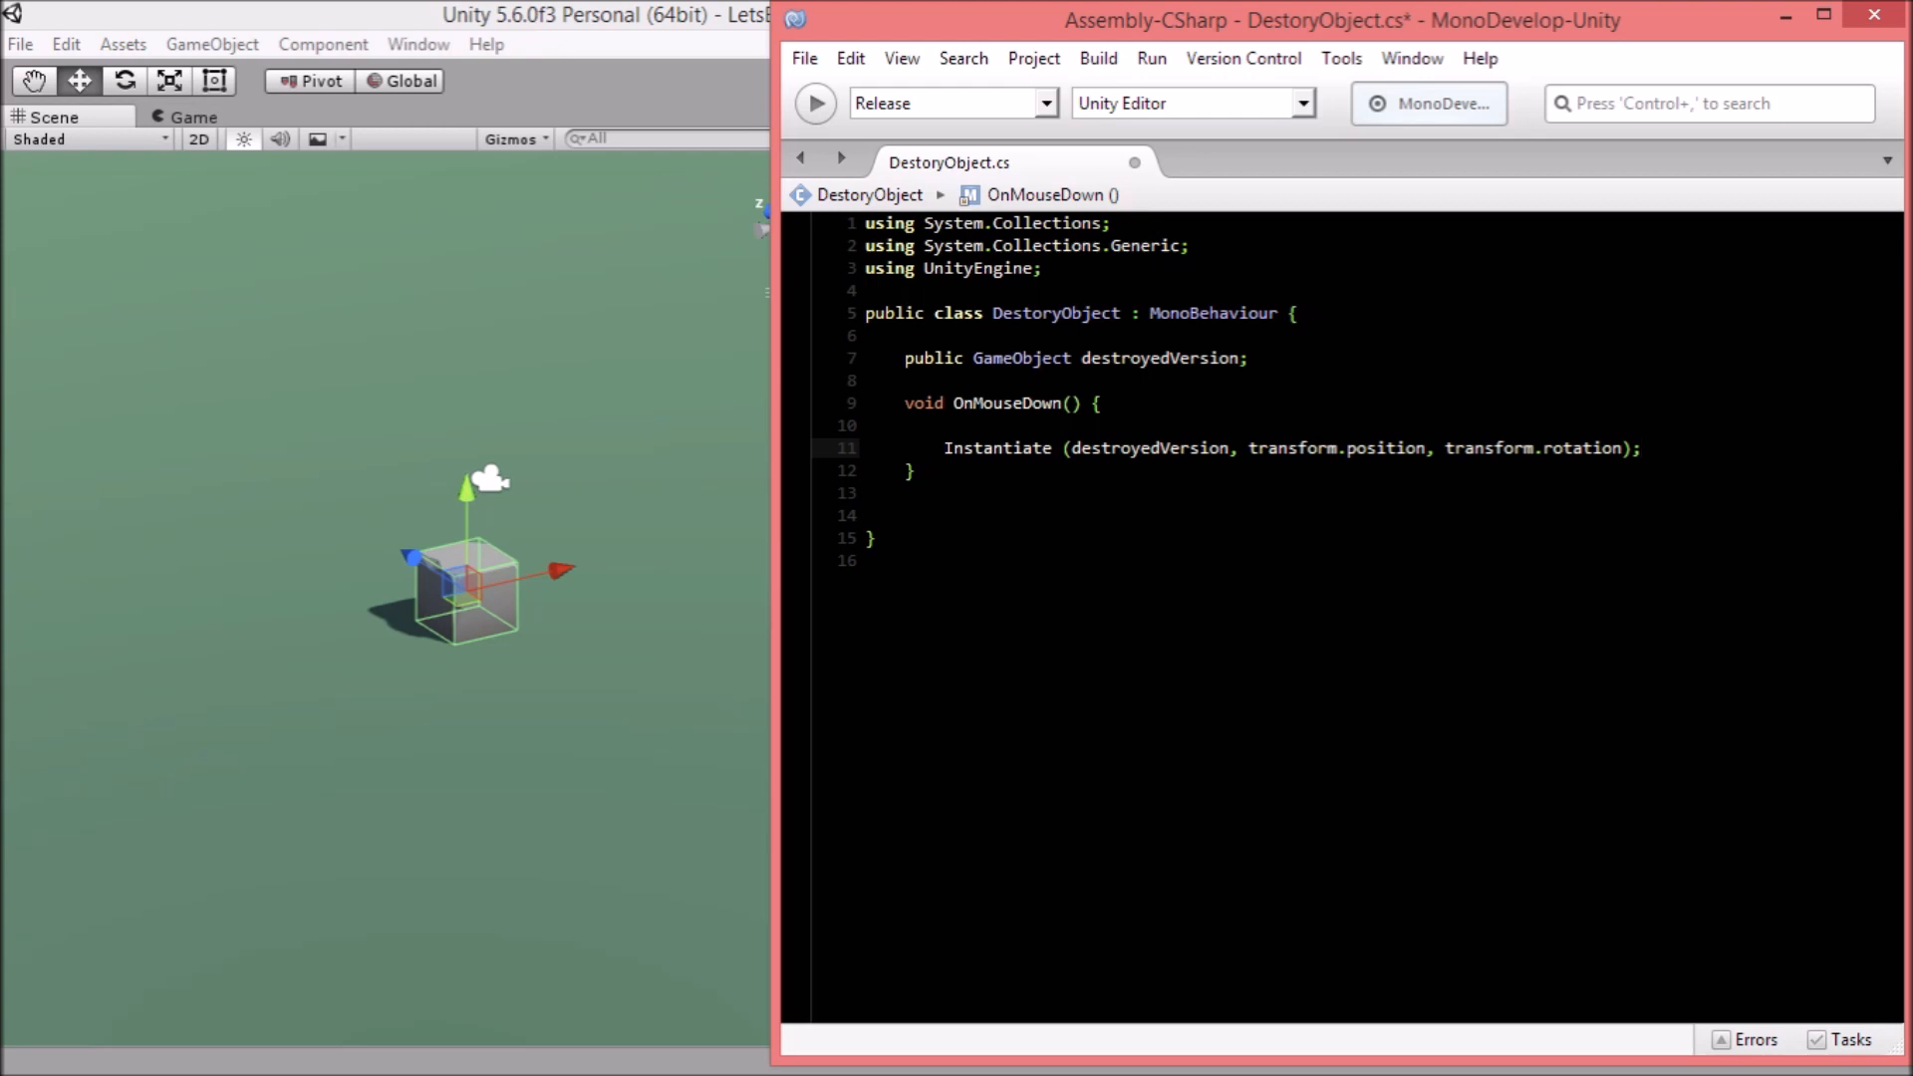
key(Return)
key(ctrl+s)
Switch back to Unity and select the Crate in the scene with its updated Destory Object script component.
click(1300, 313)
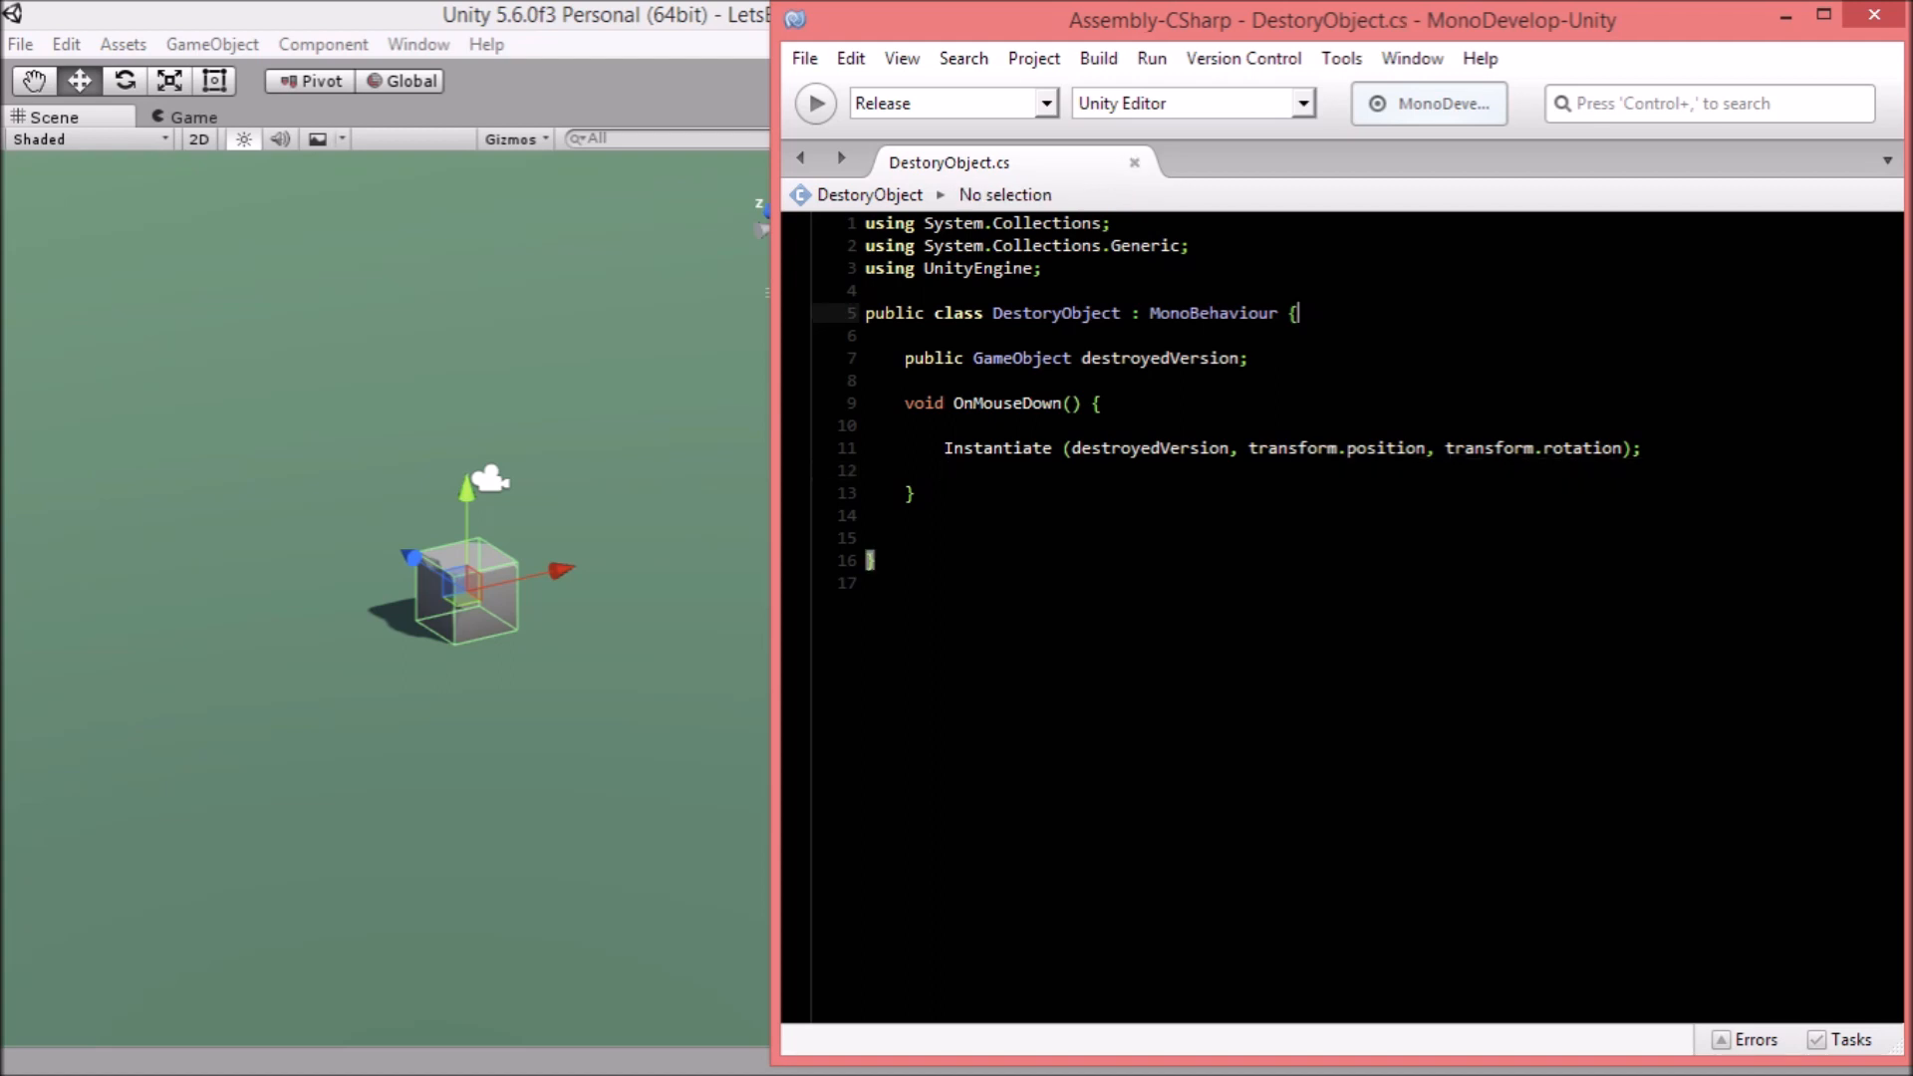
click(945, 425)
key(alt+Tab)
click(452, 417)
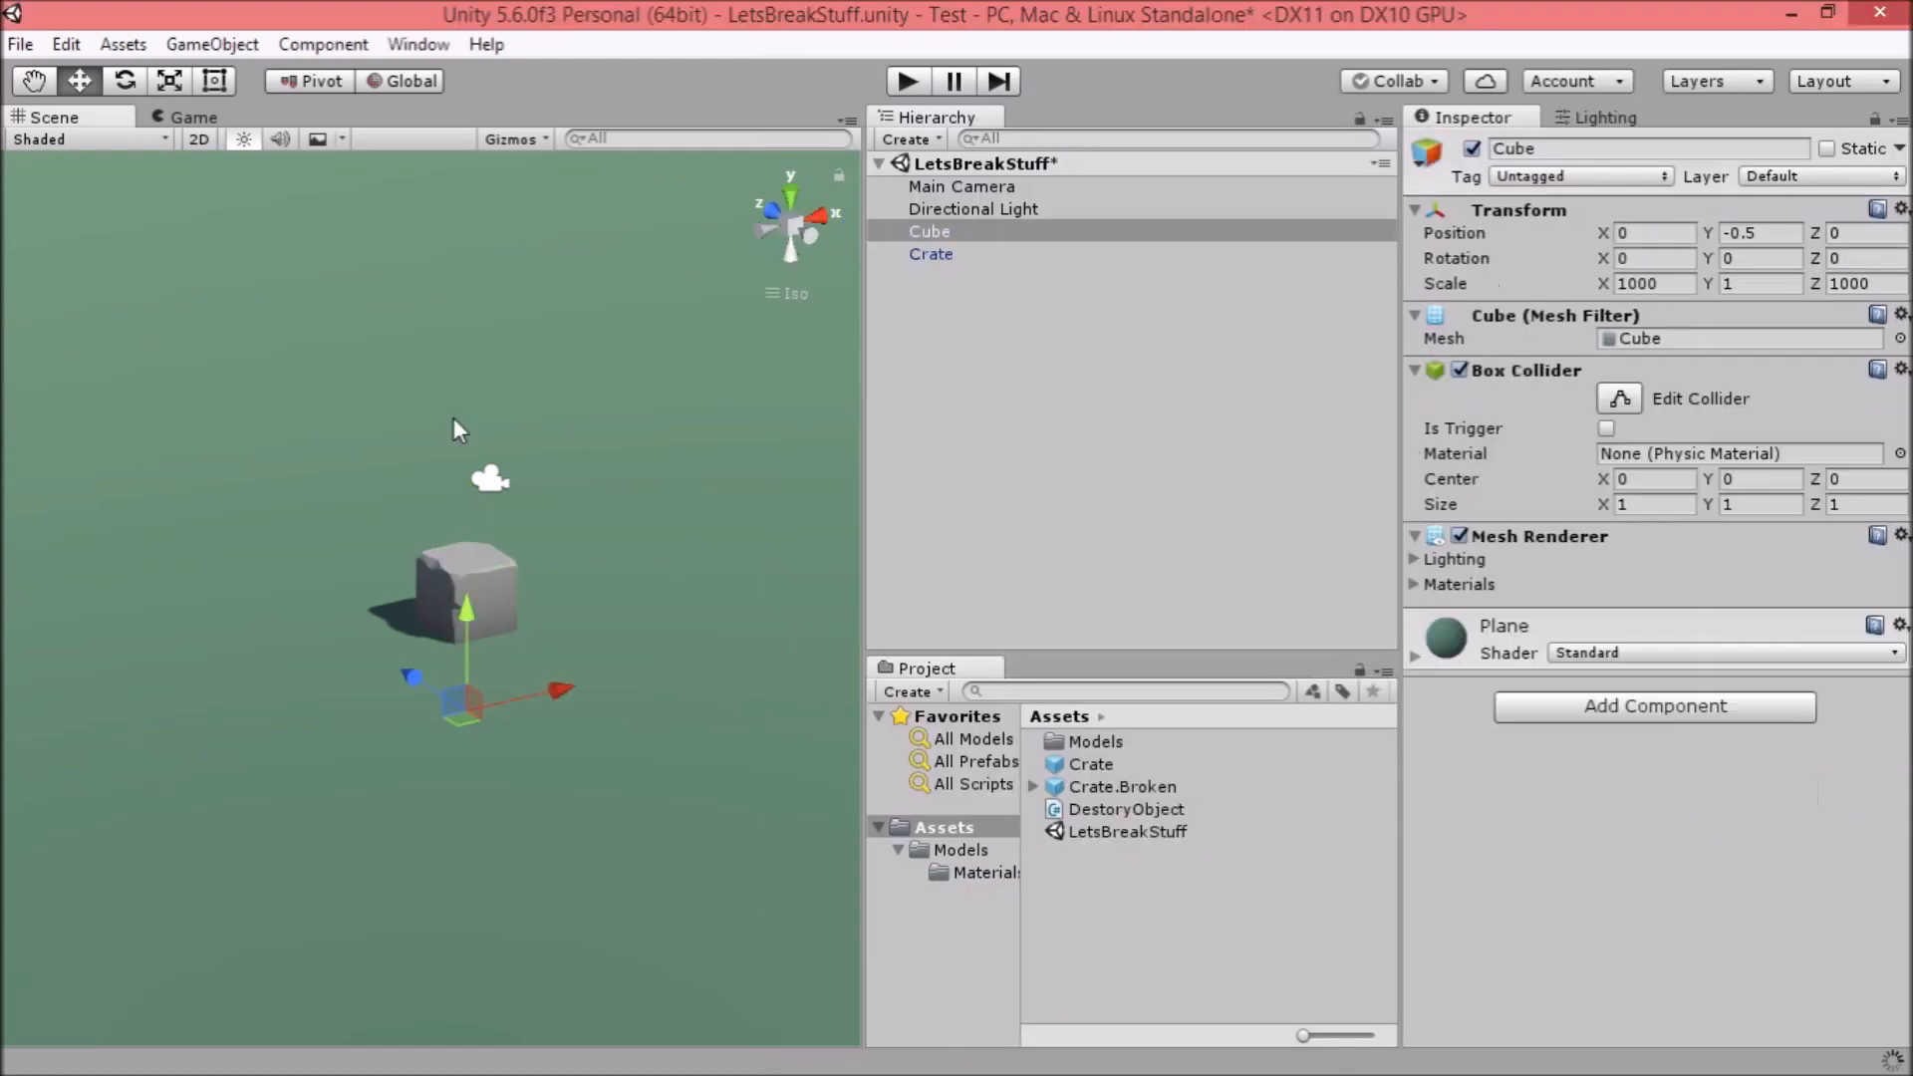
click(1013, 253)
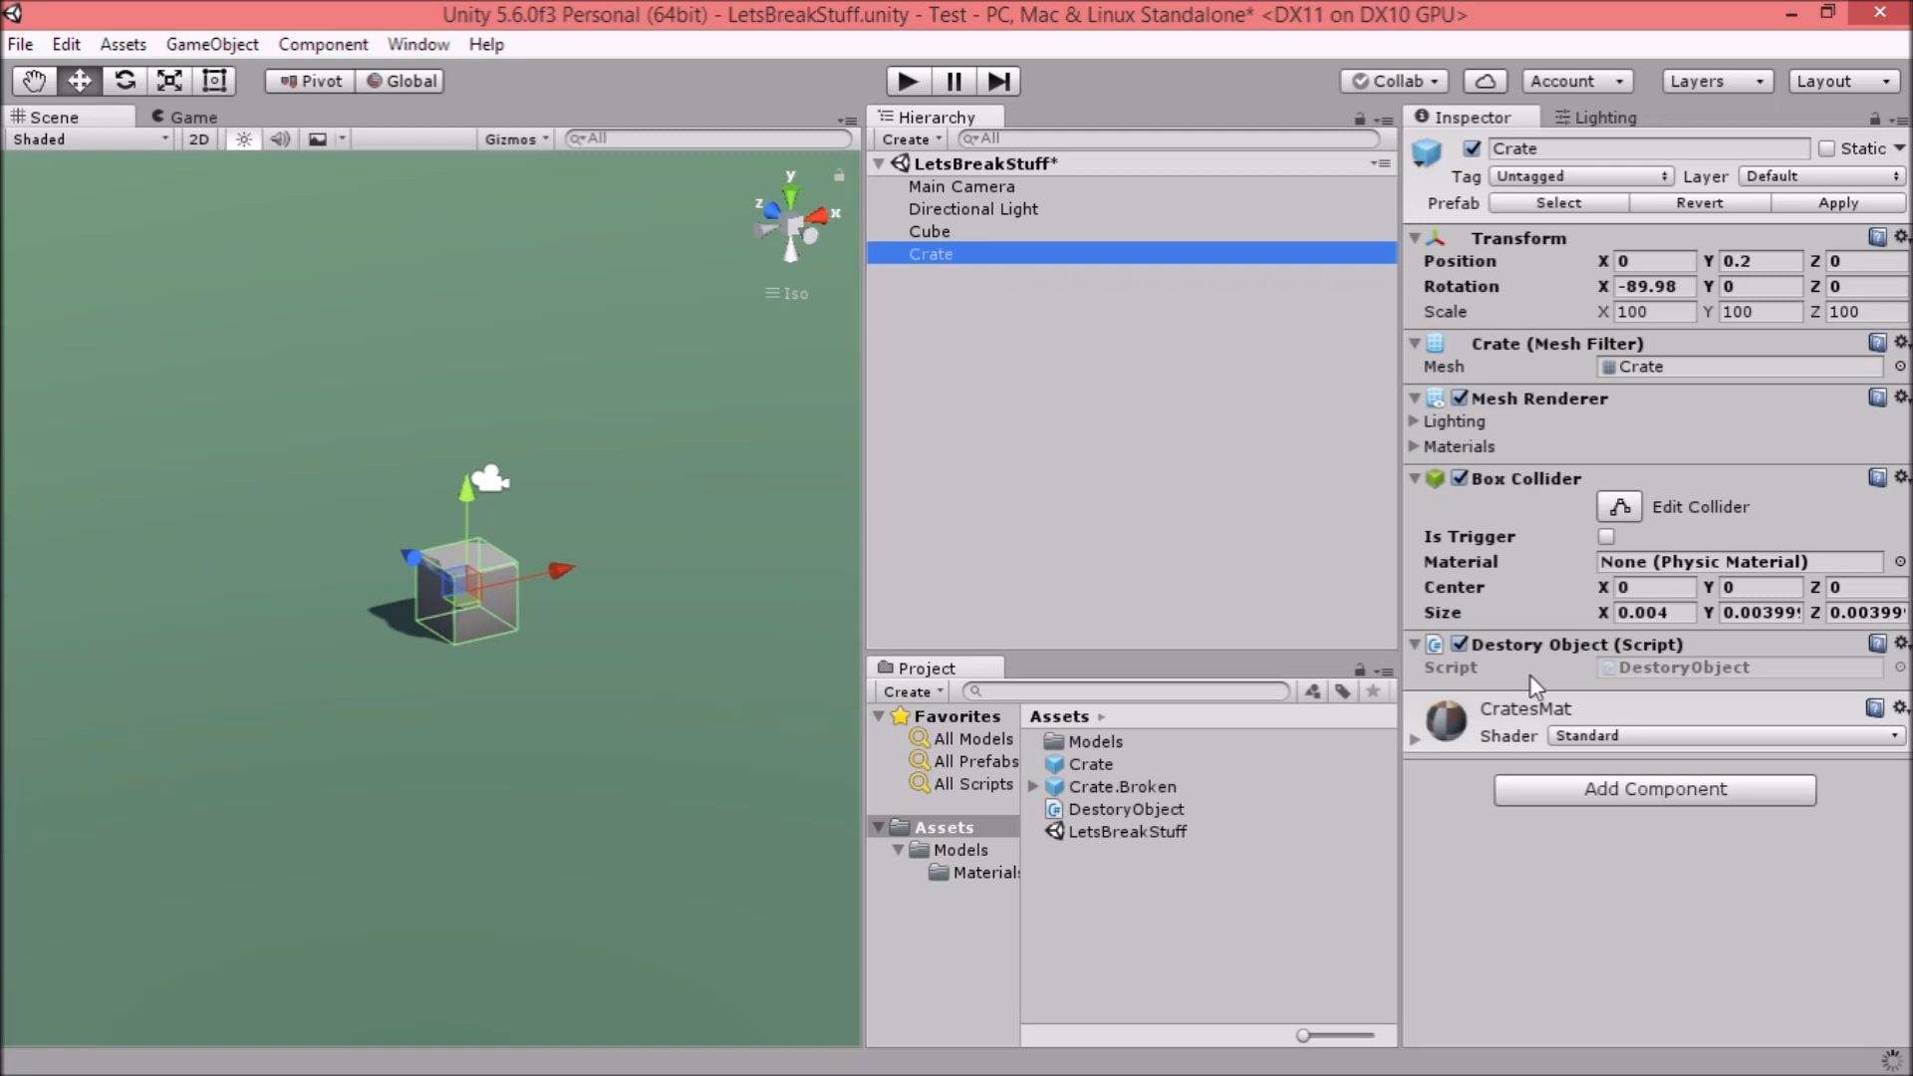
click(1114, 456)
click(954, 253)
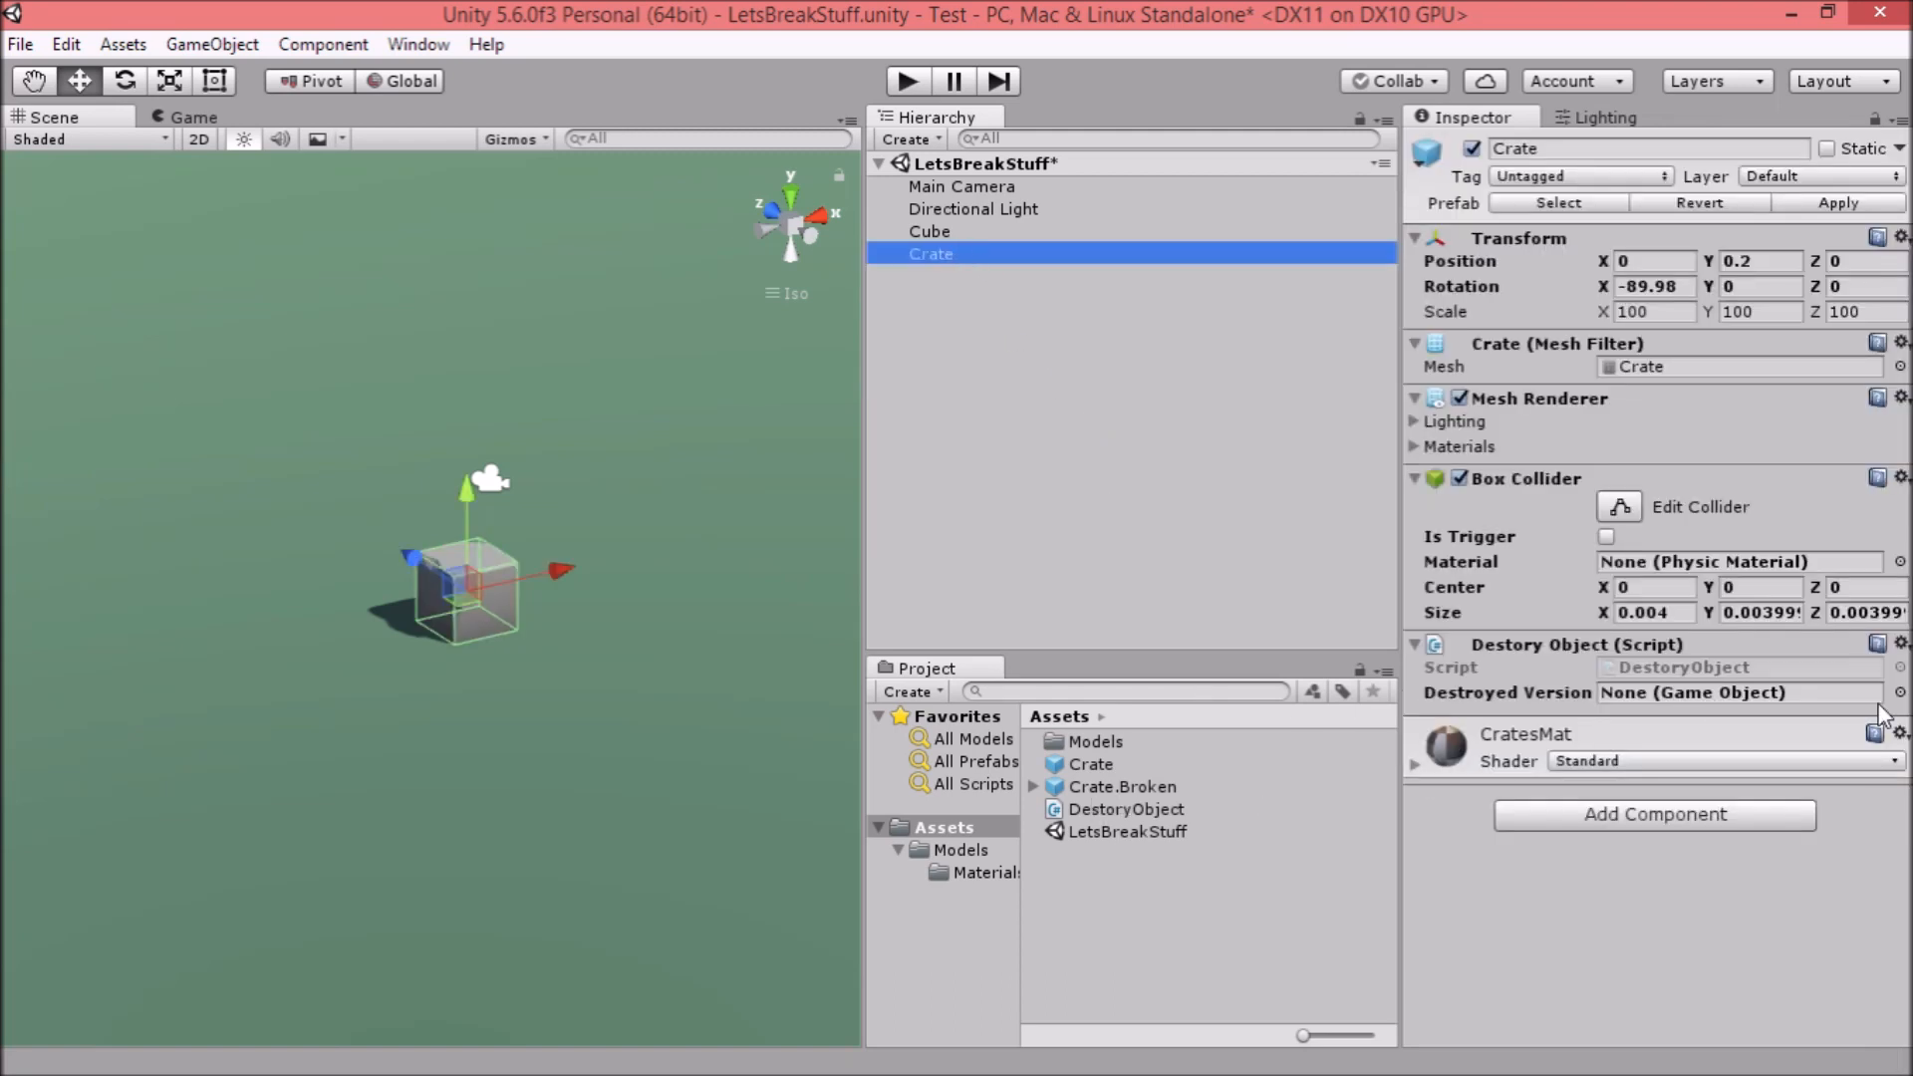
Assign the Crate.Broken prefab as the Destroyed Version in the Crate's Destory Object script component.
drag(1109, 787, 1707, 698)
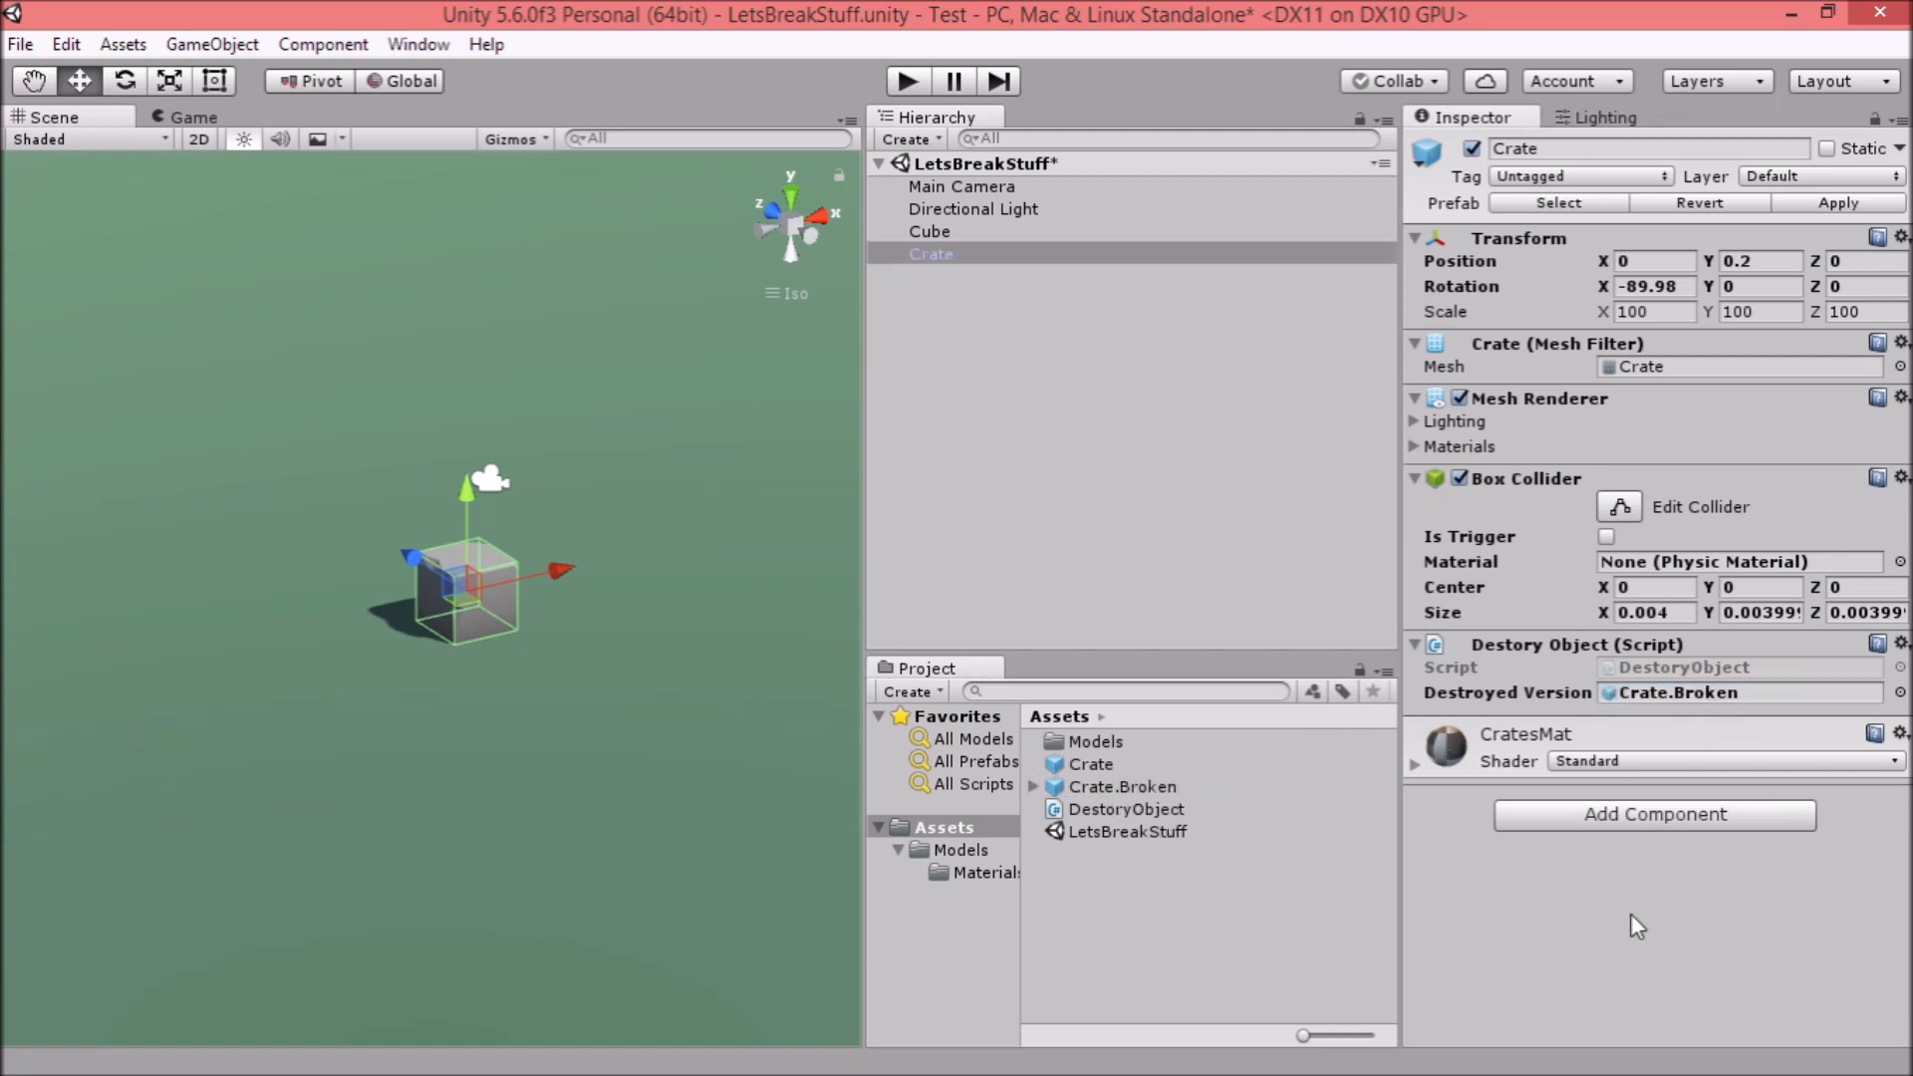
click(1040, 458)
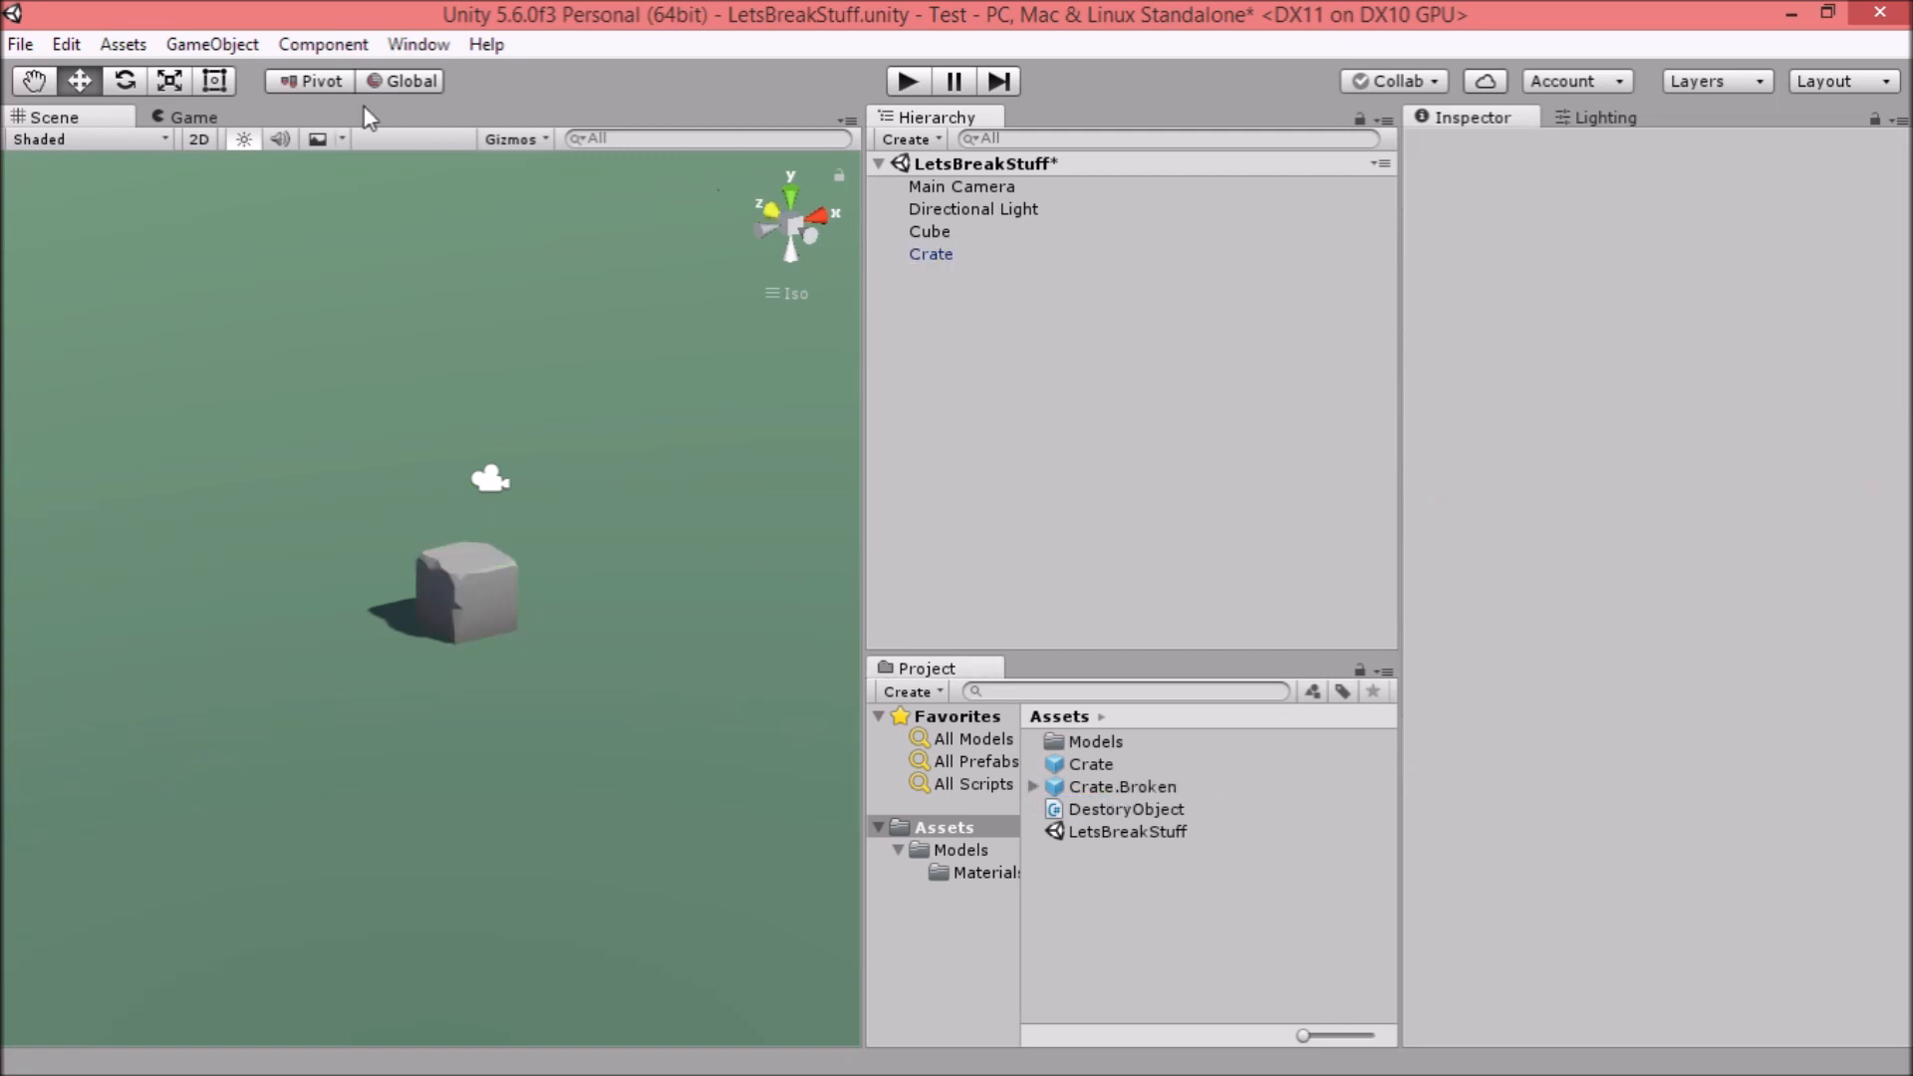
Play the scene in the game view, break the crate once to test the script, and stop playback.
click(234, 117)
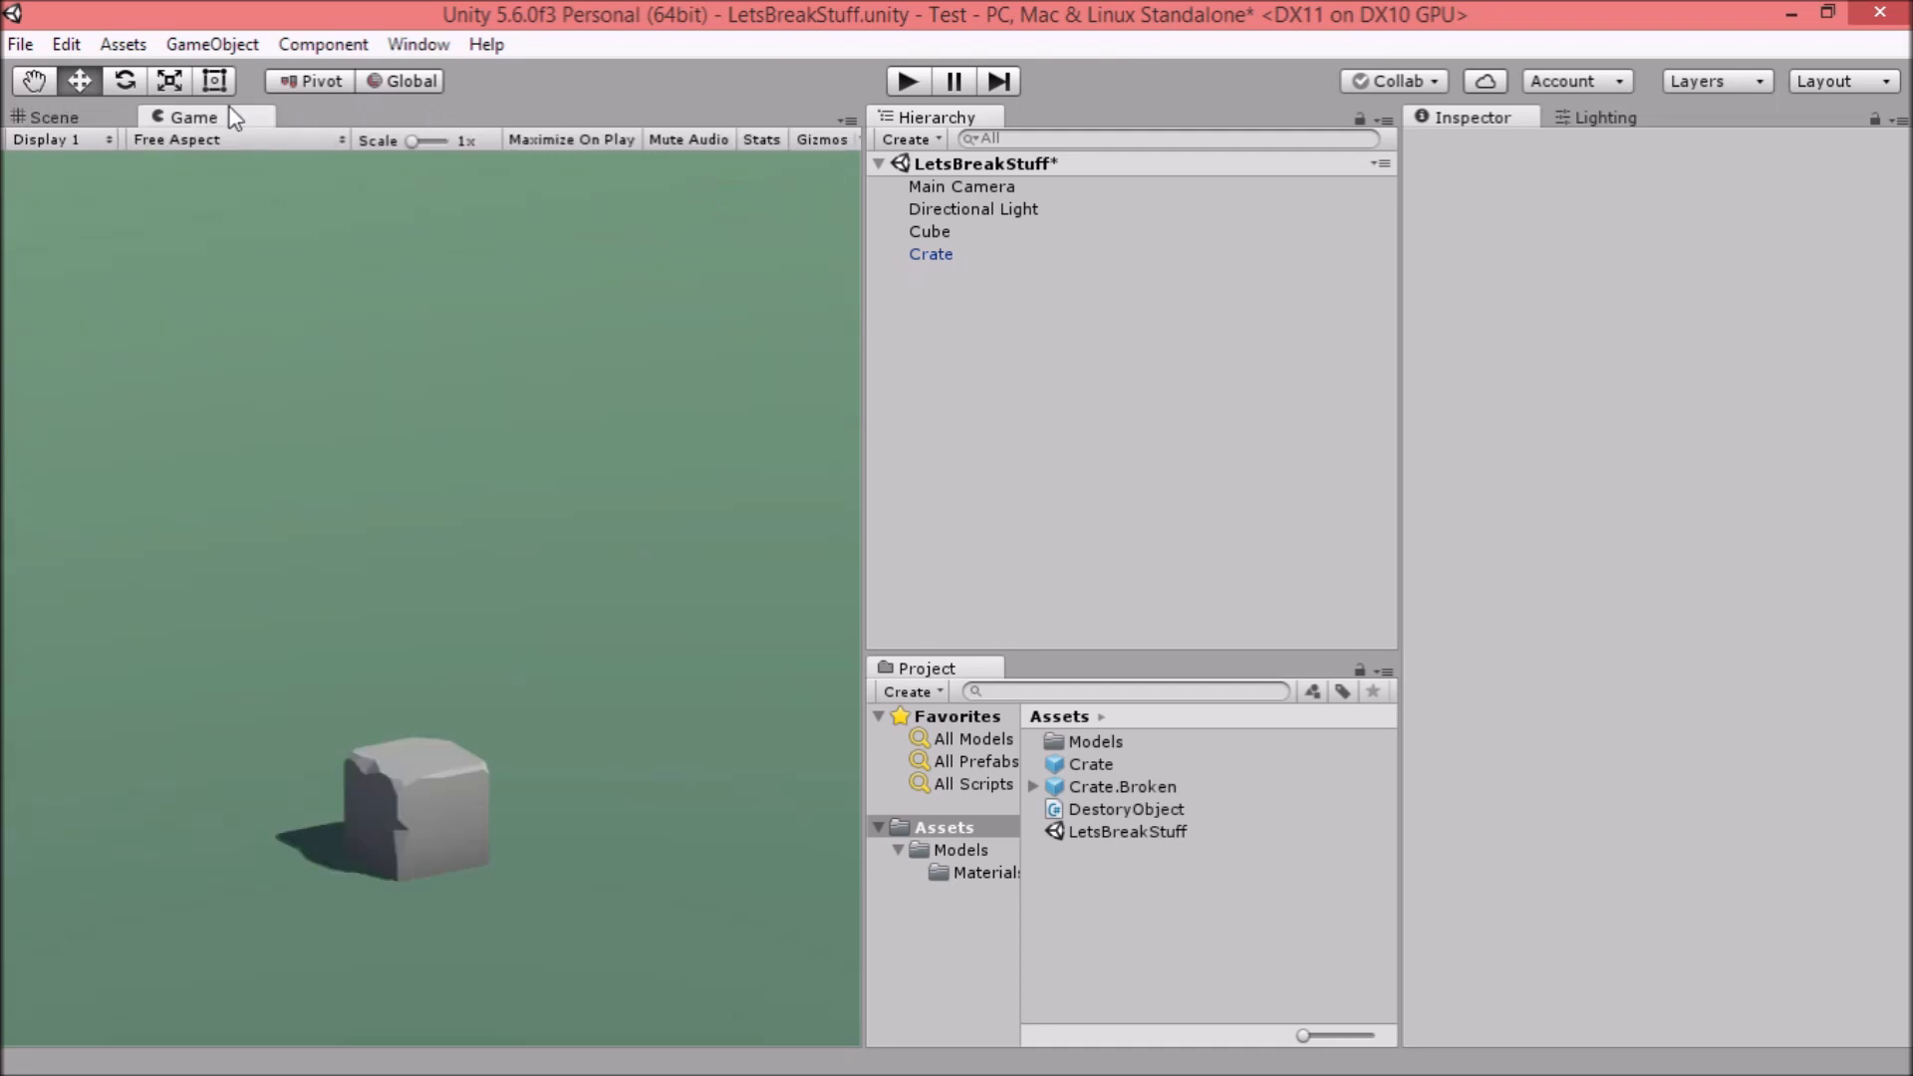
click(907, 82)
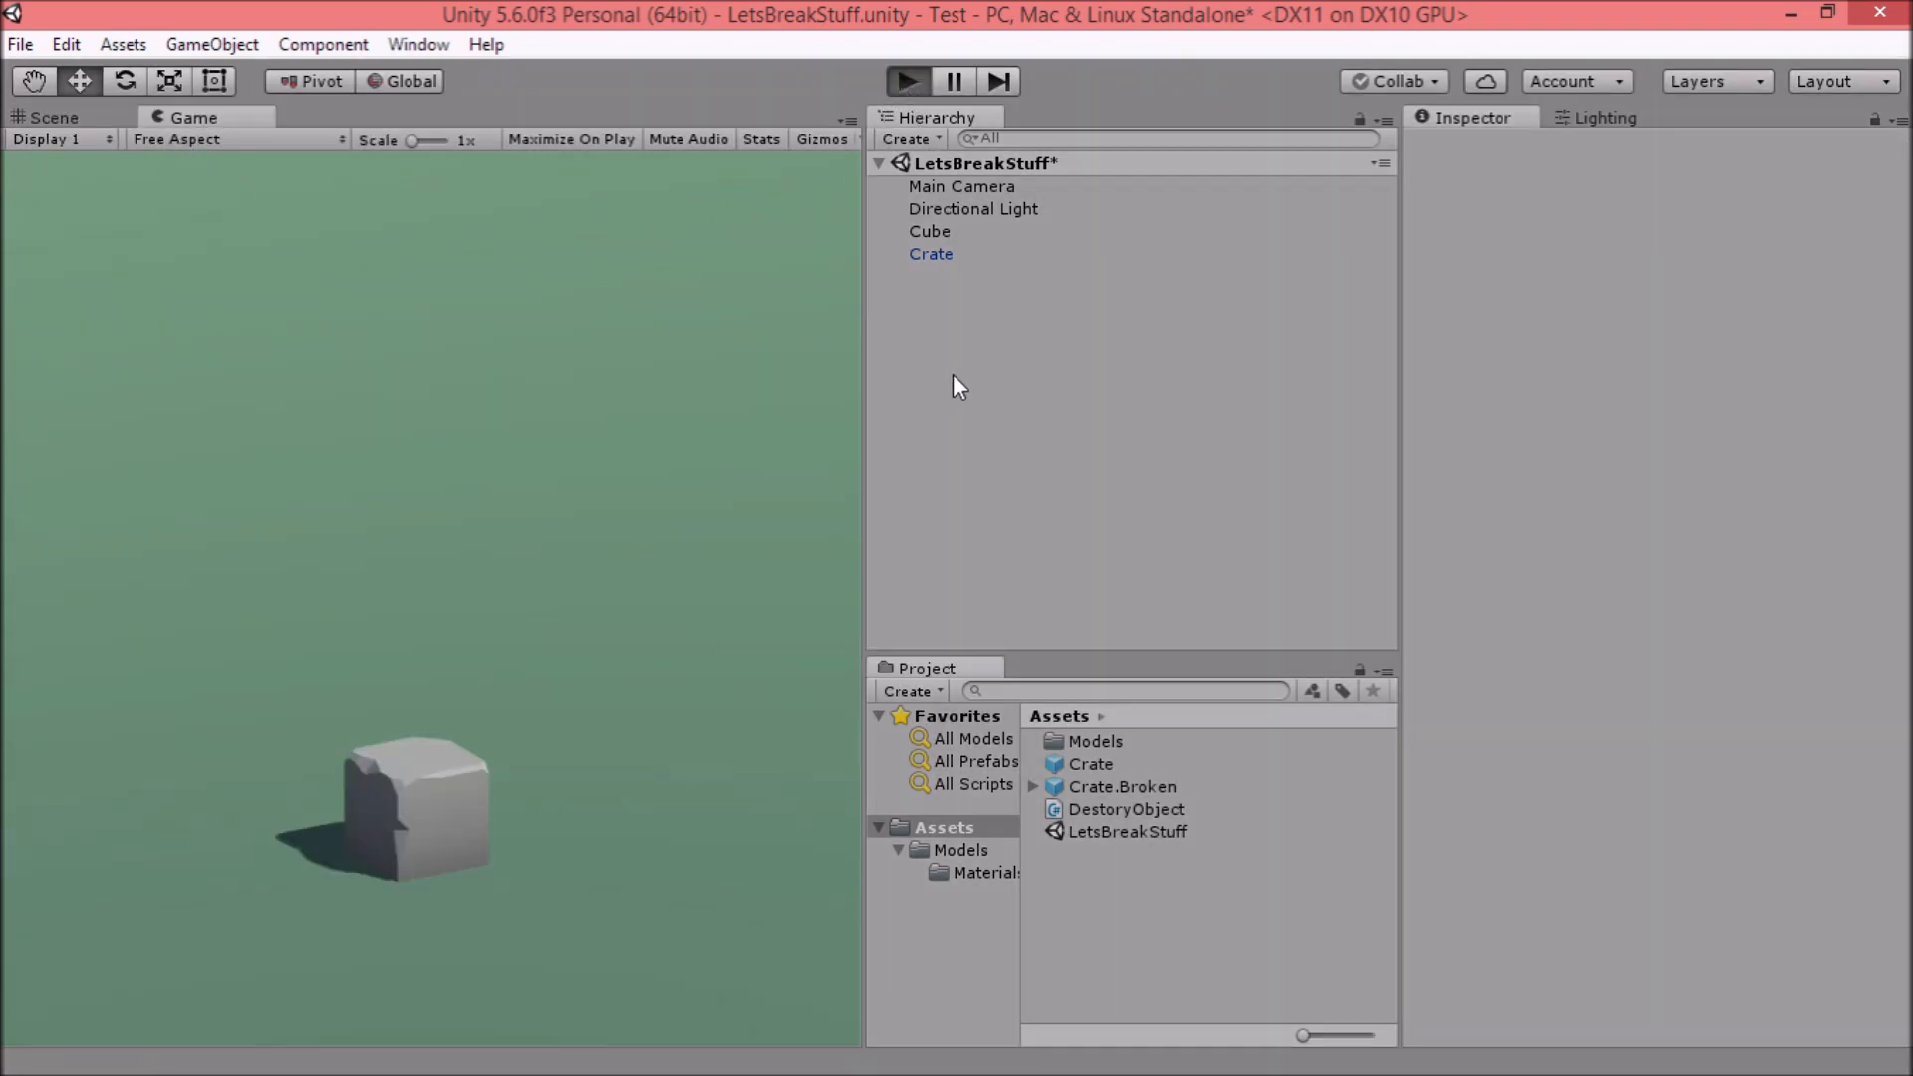
click(410, 807)
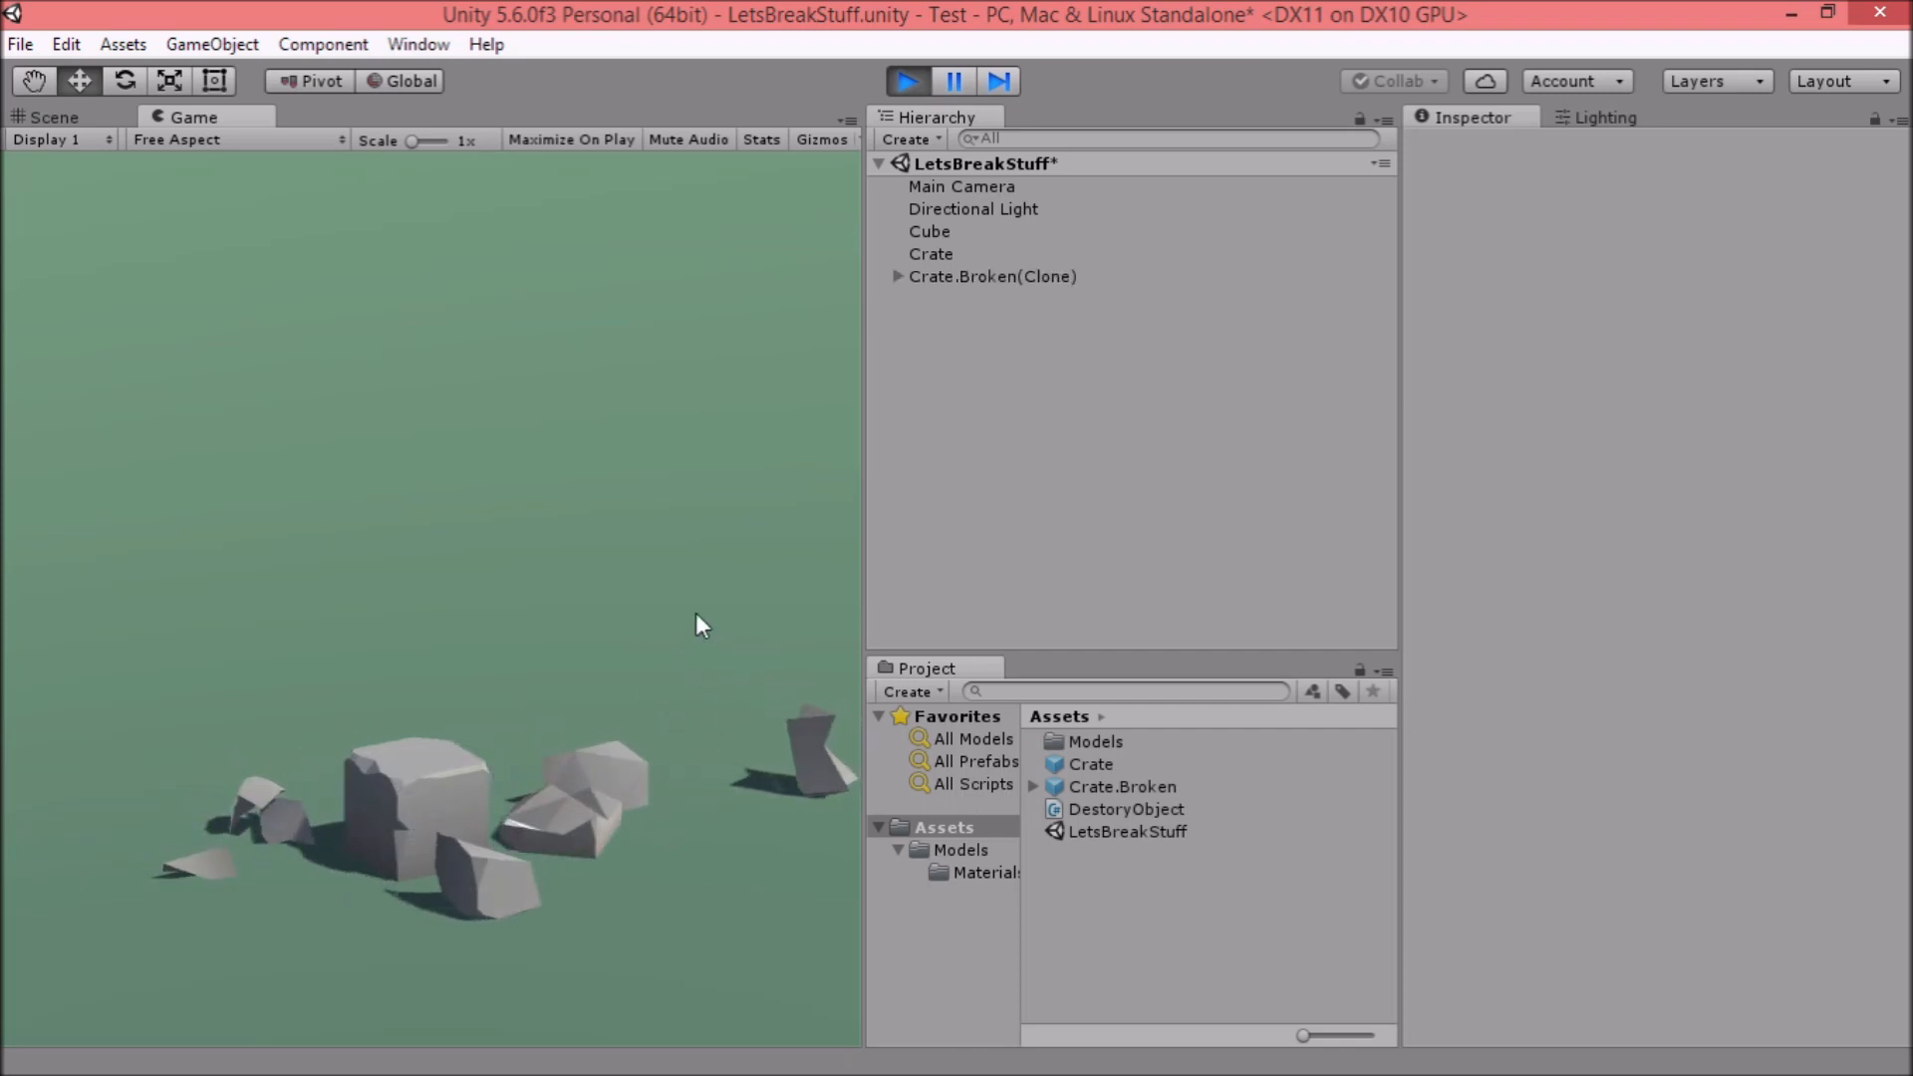
click(904, 84)
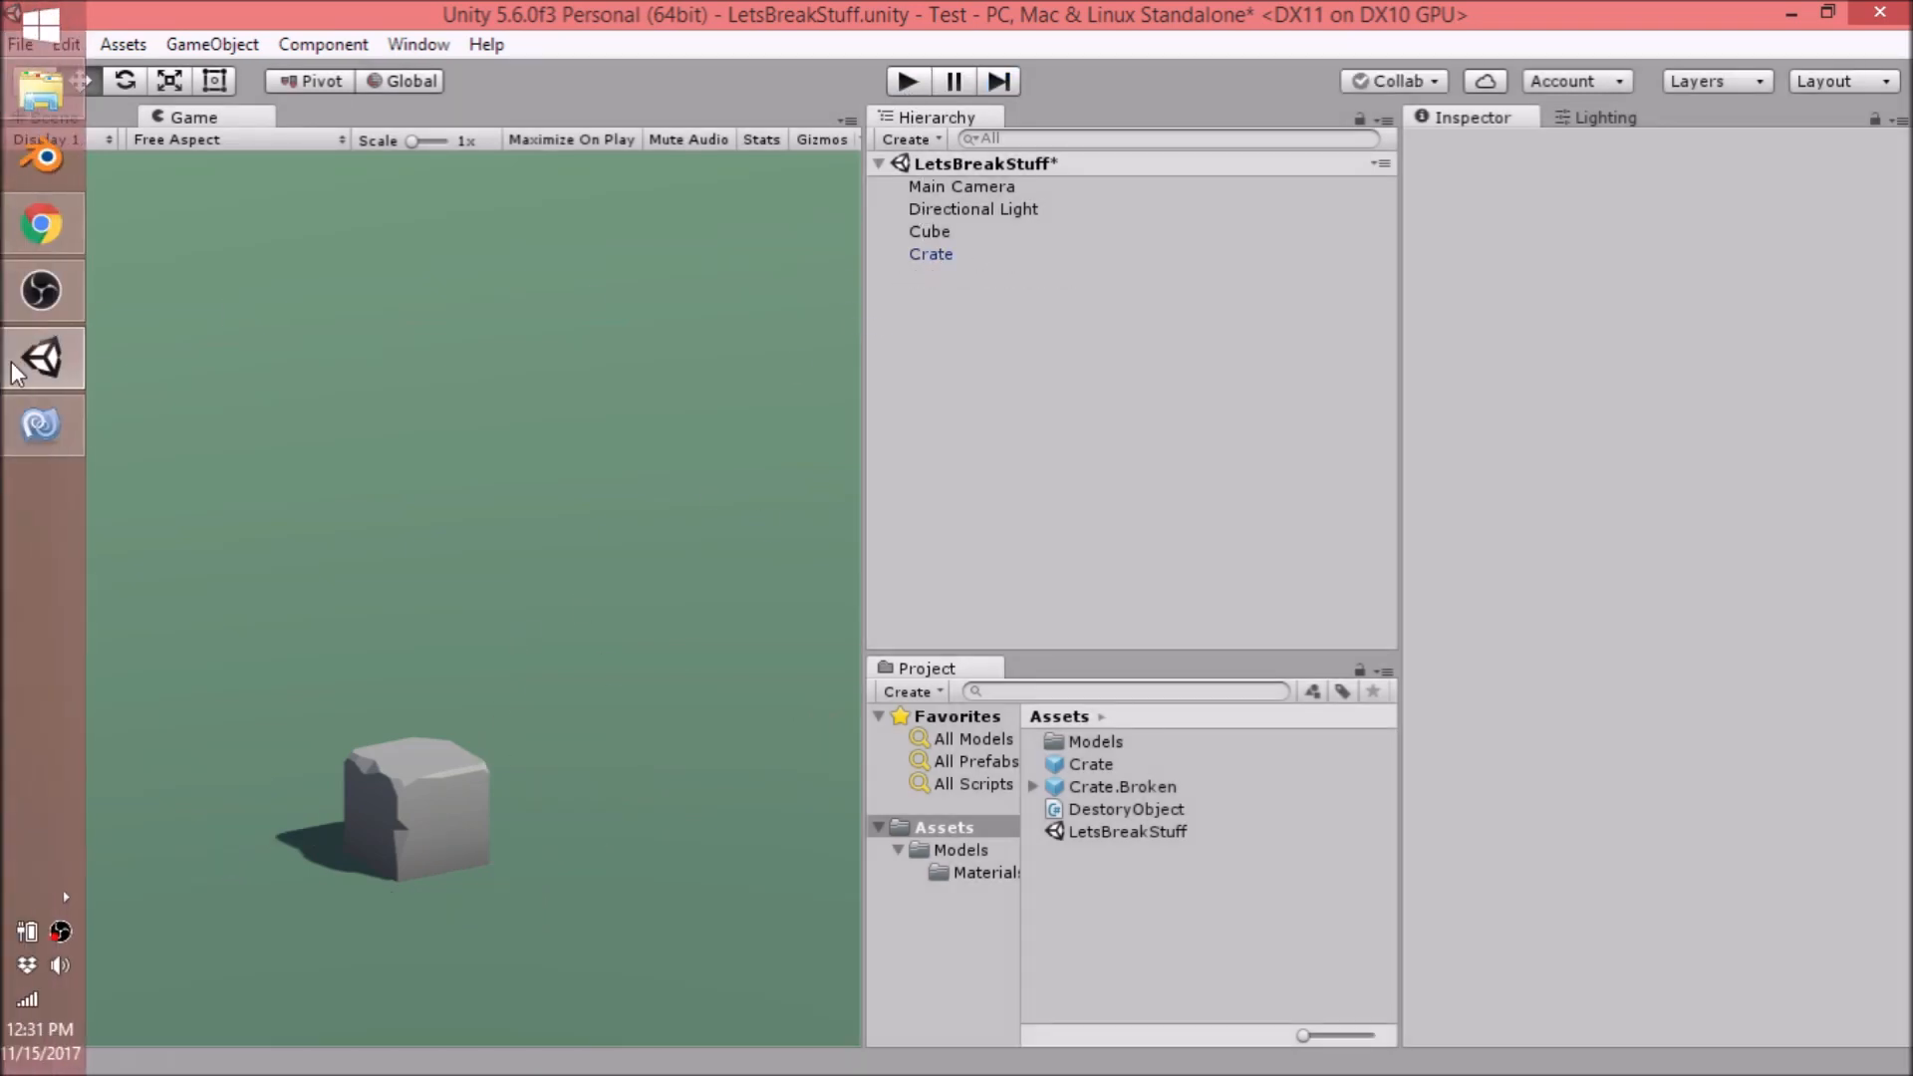
Switch to MonoDevelop and start a Destroy call on the line below the Instantiate statement in OnMouseDown.
click(41, 424)
click(945, 470)
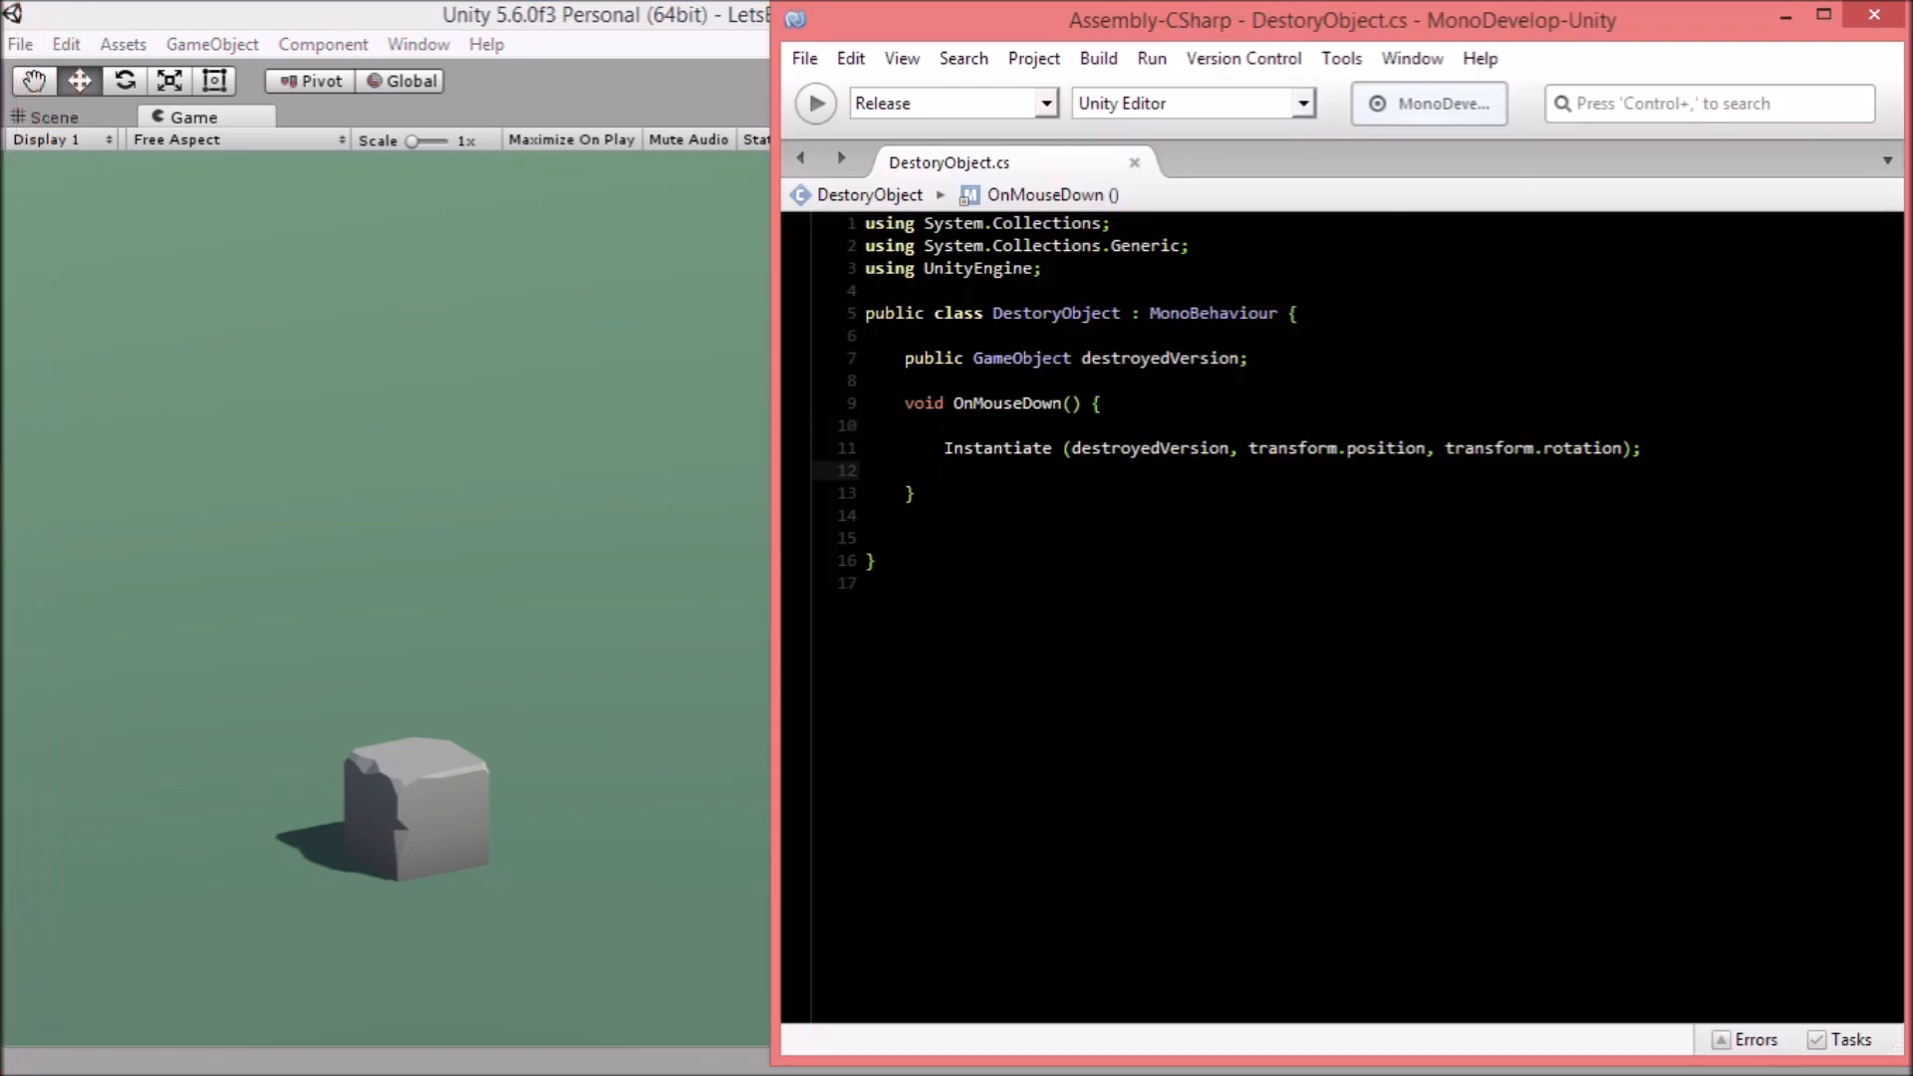
text(des)
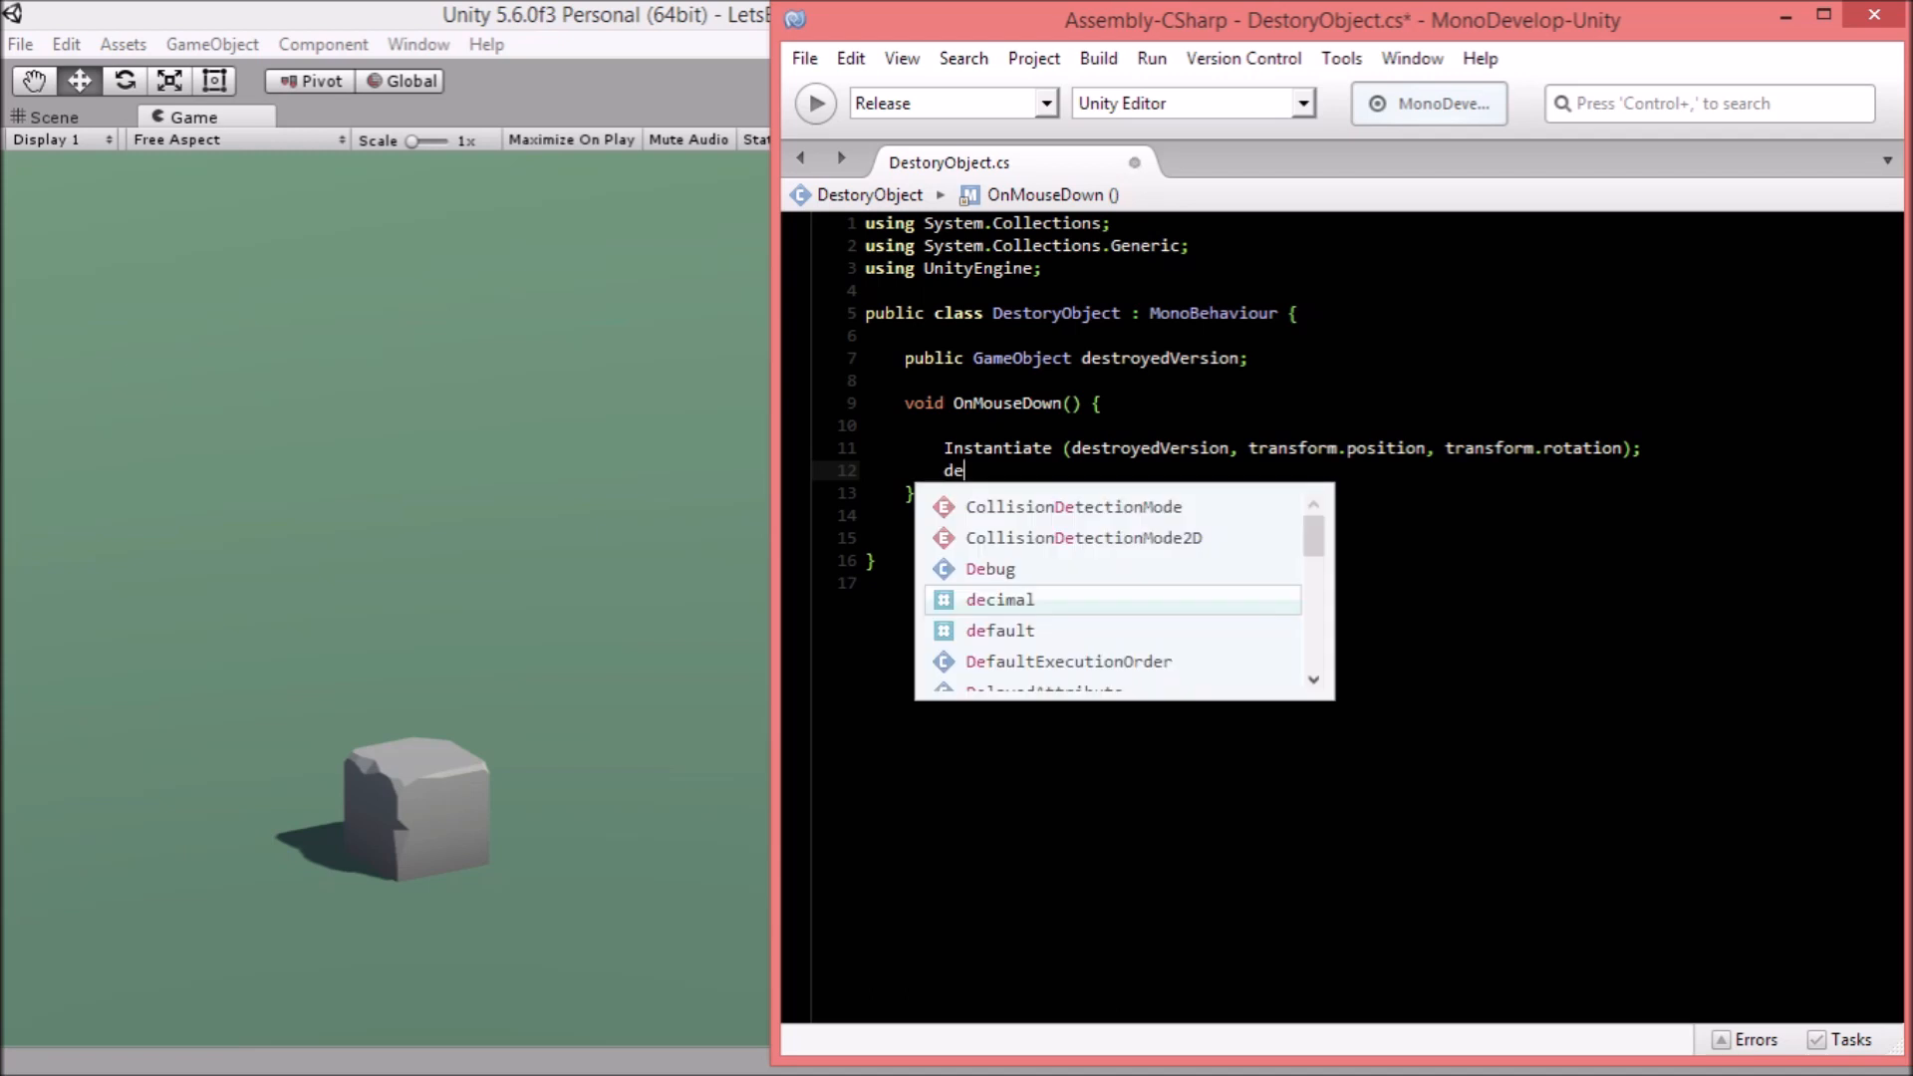
key(BackSpace)
key(BackSpace)
key(BackSpace)
text(Des)
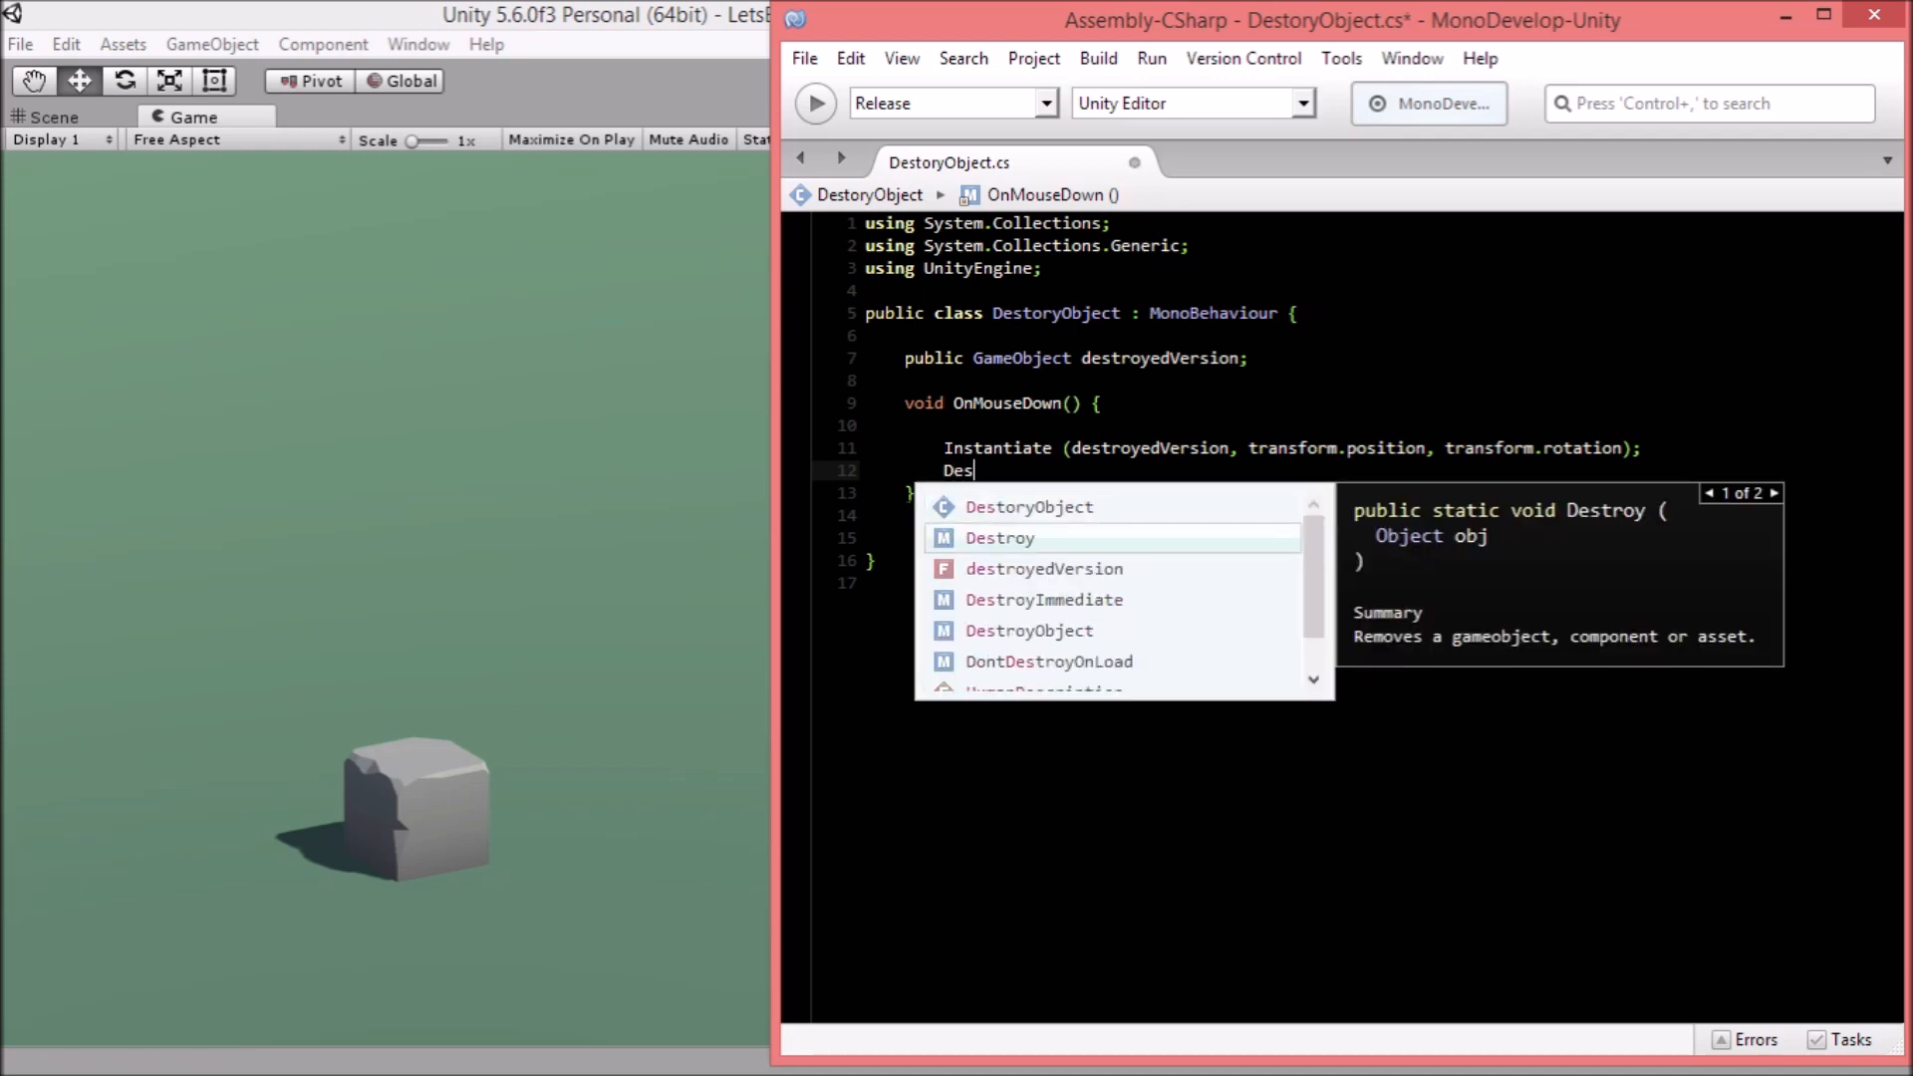
key(Return)
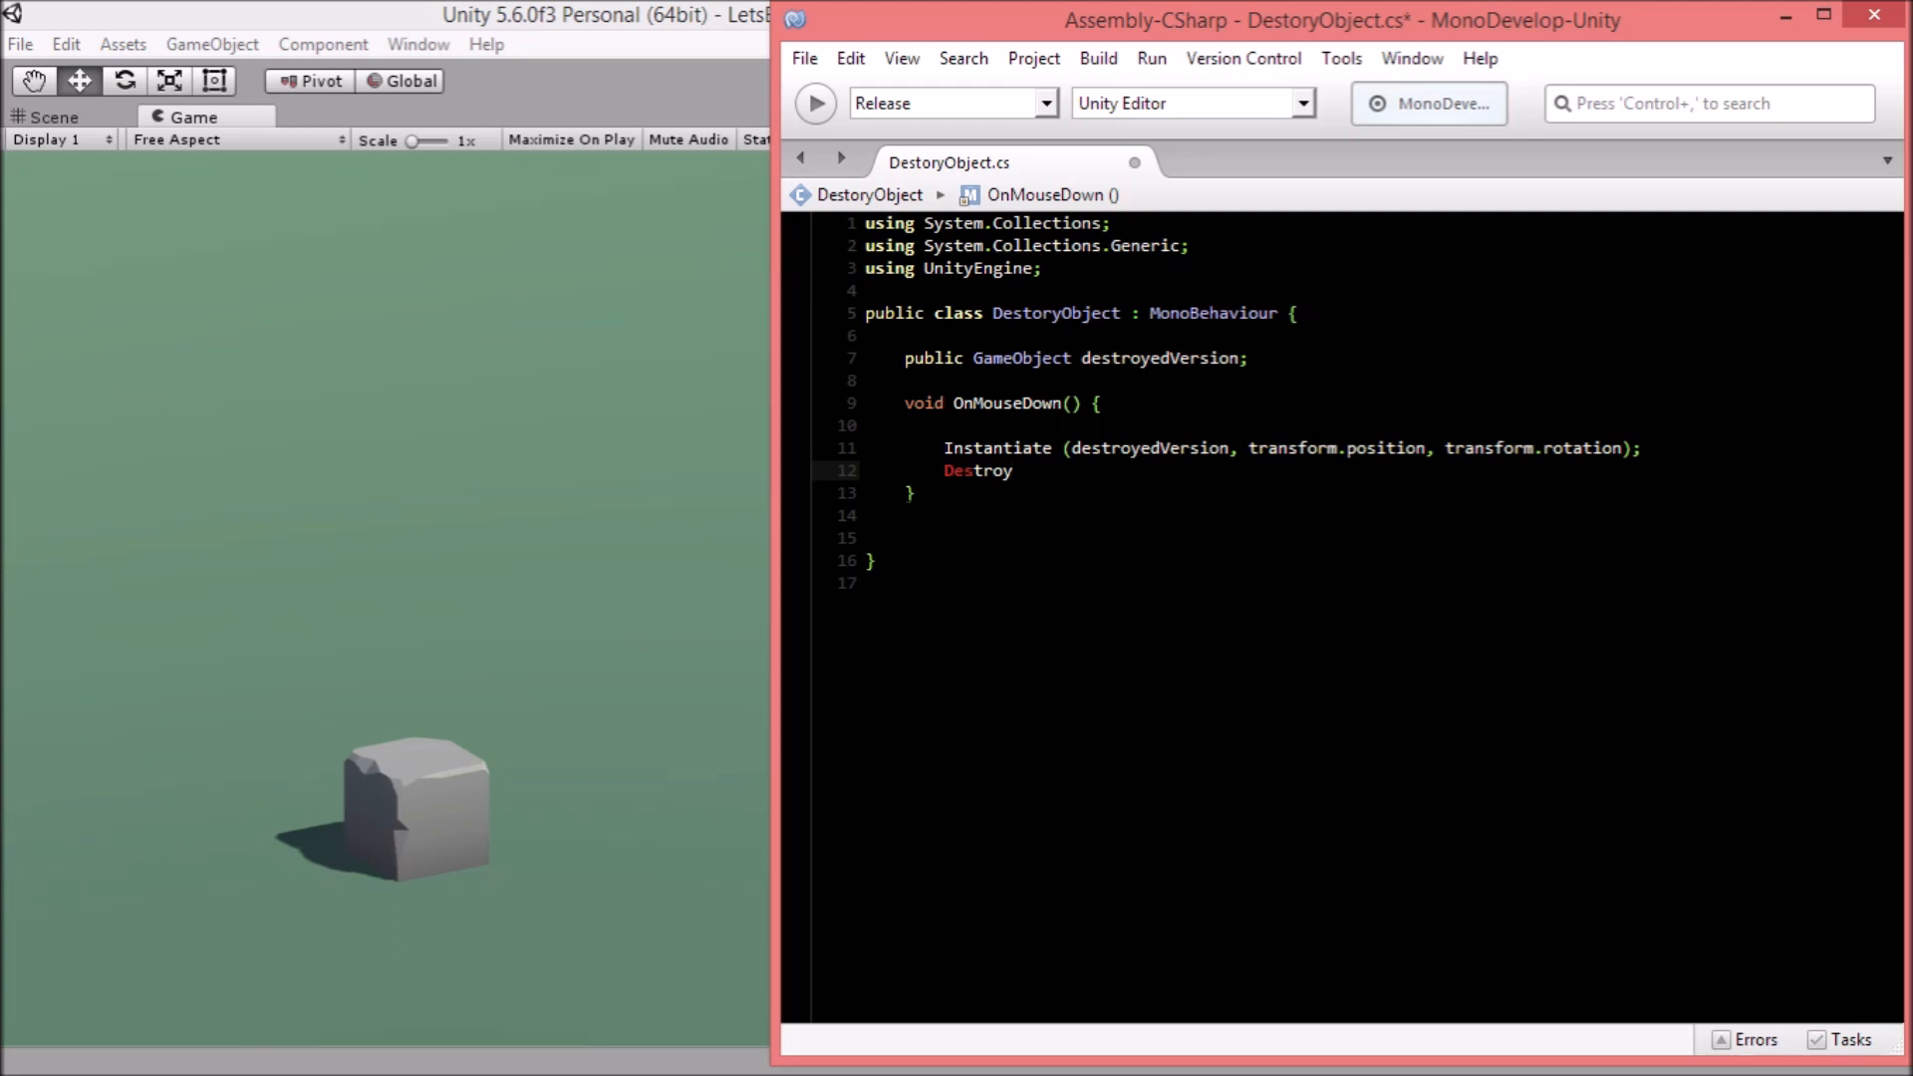
Complete the Destroy statement with this.gameObject as its argument and save the script.
text((this.game)
key(Return)
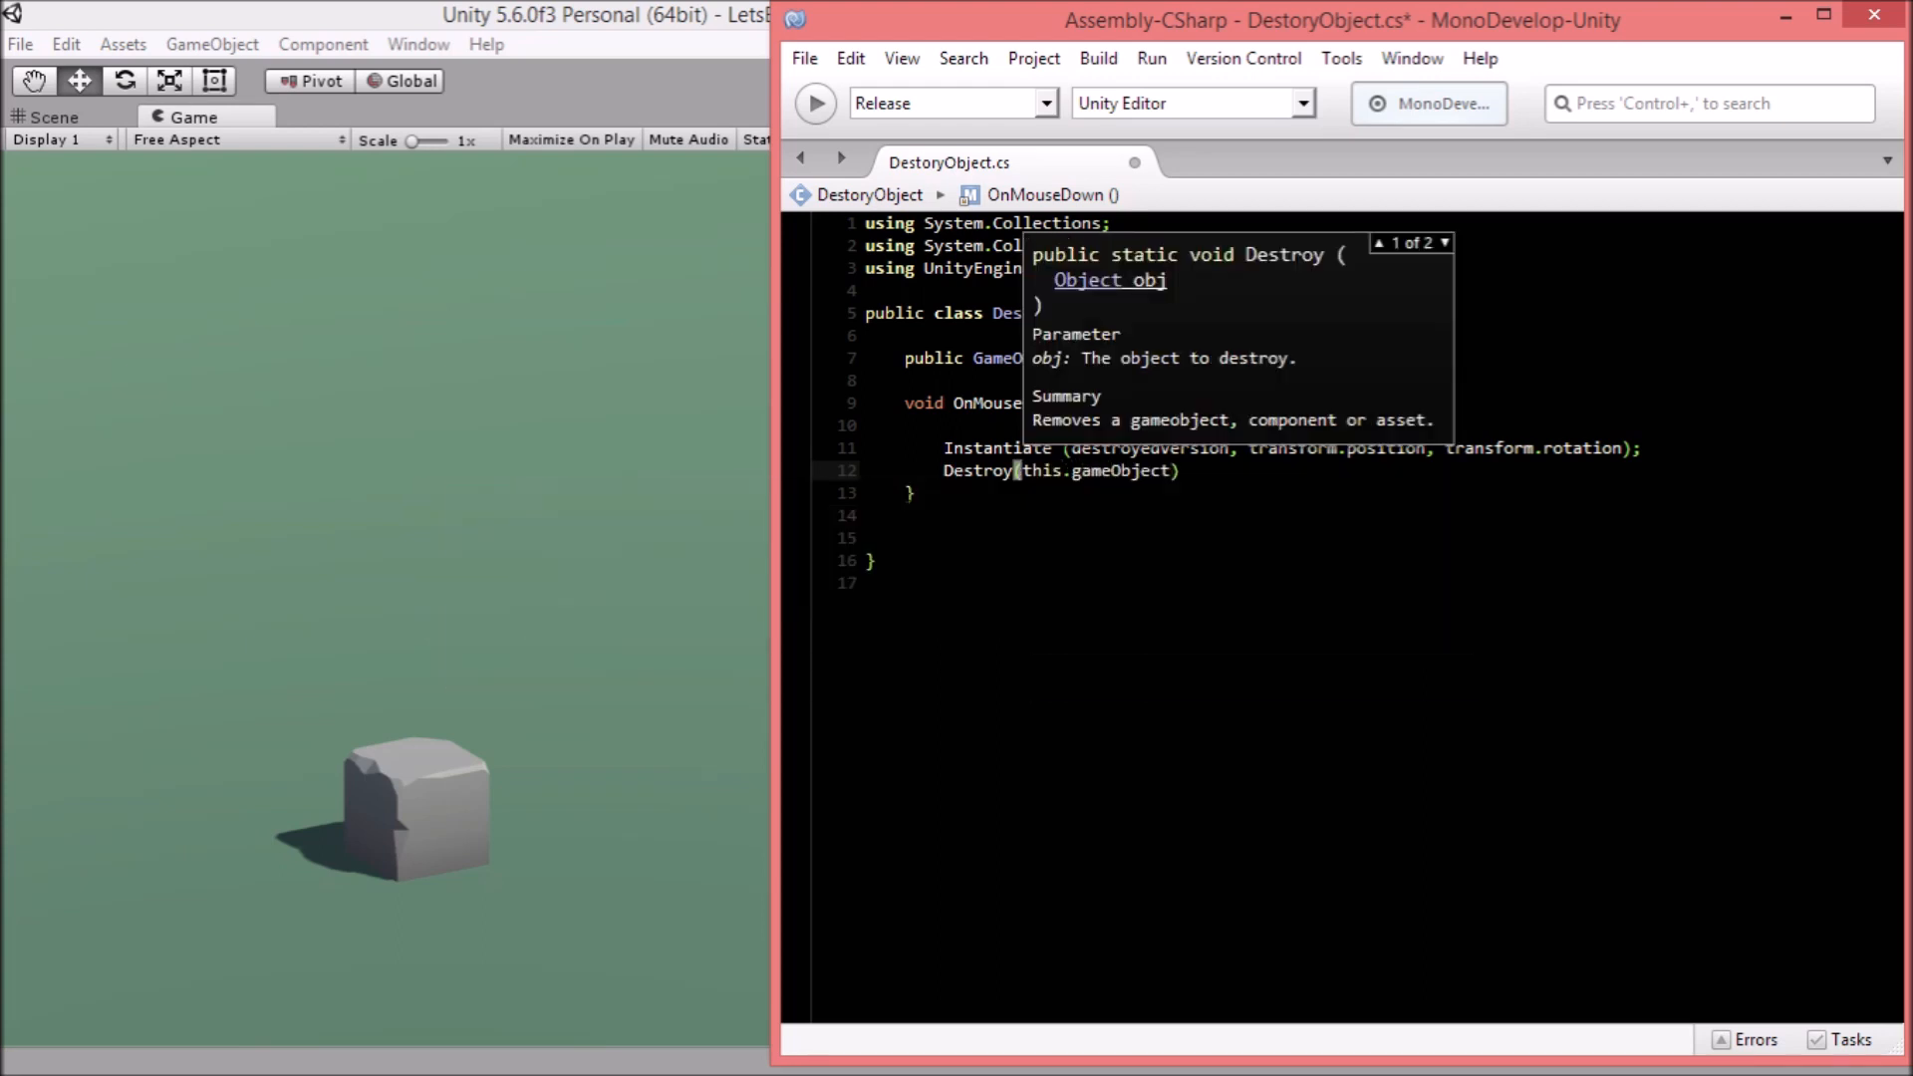
text())
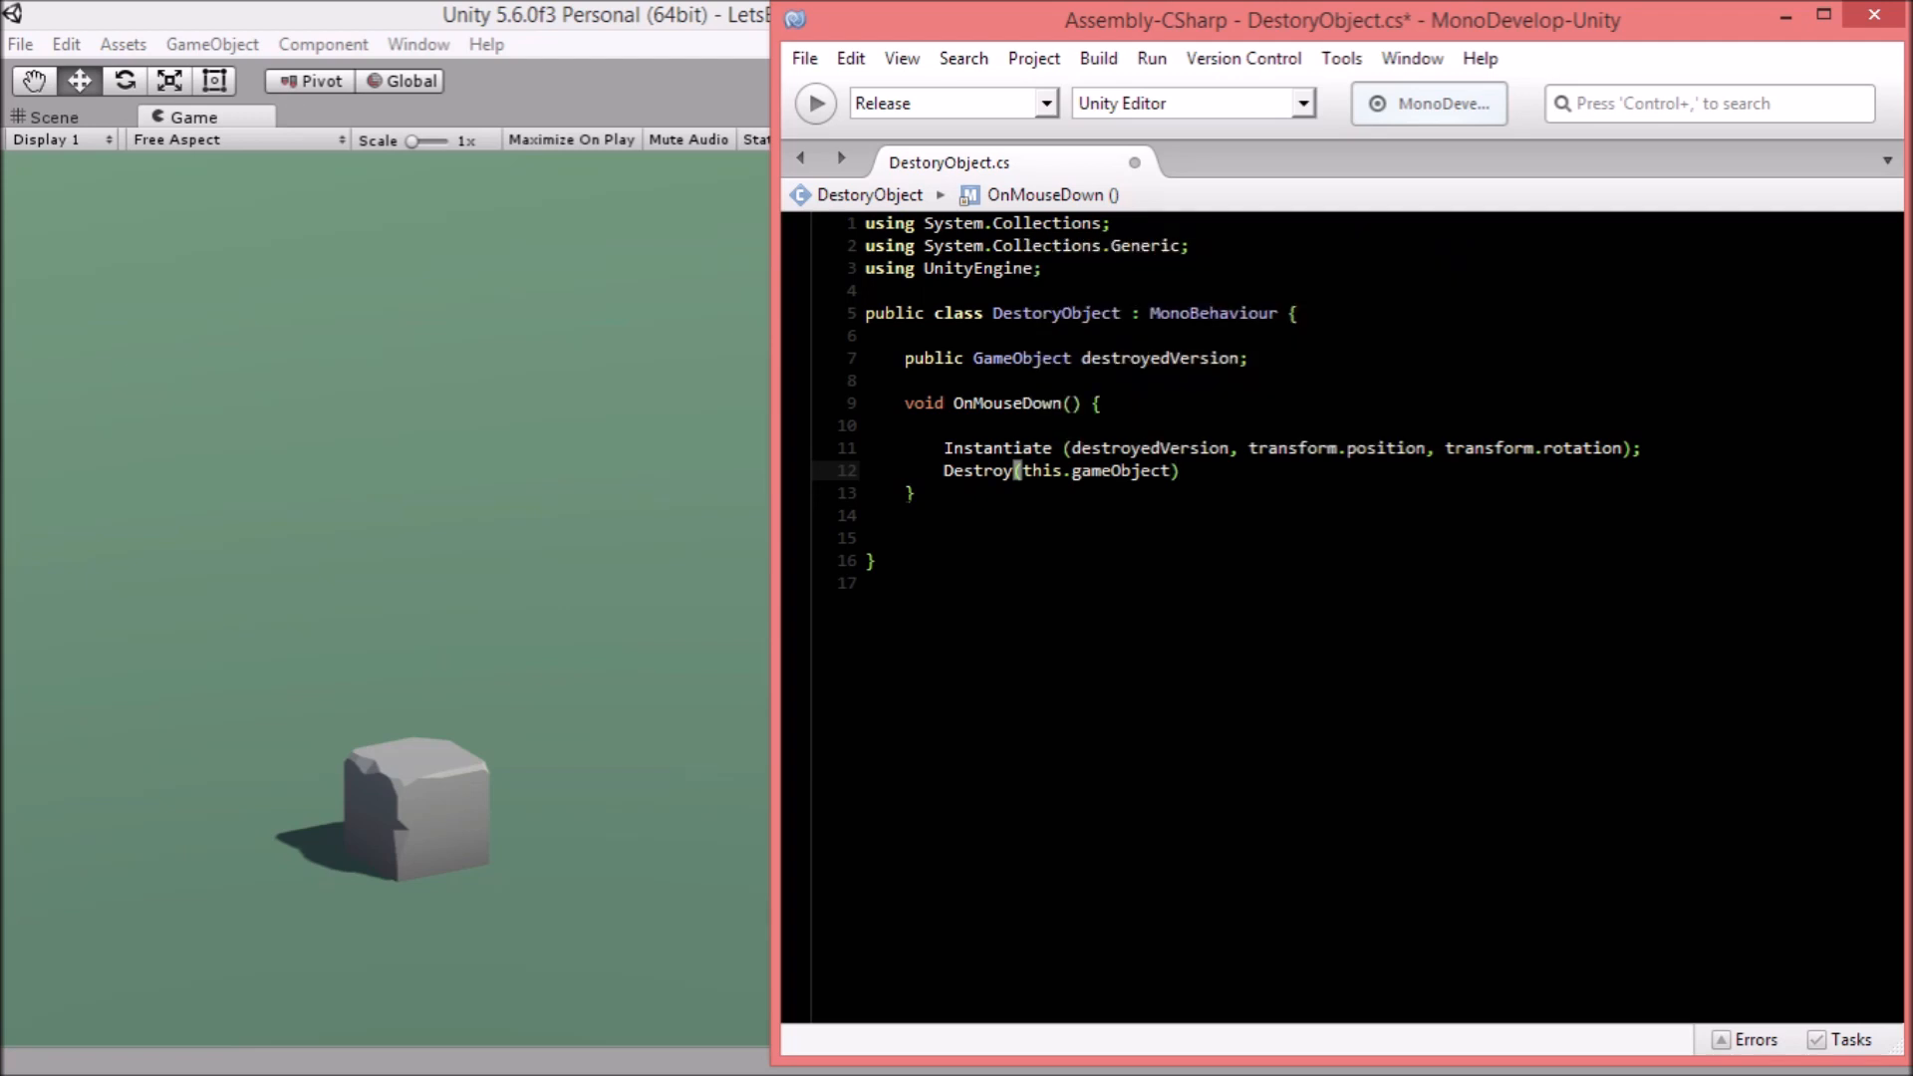
text(;)
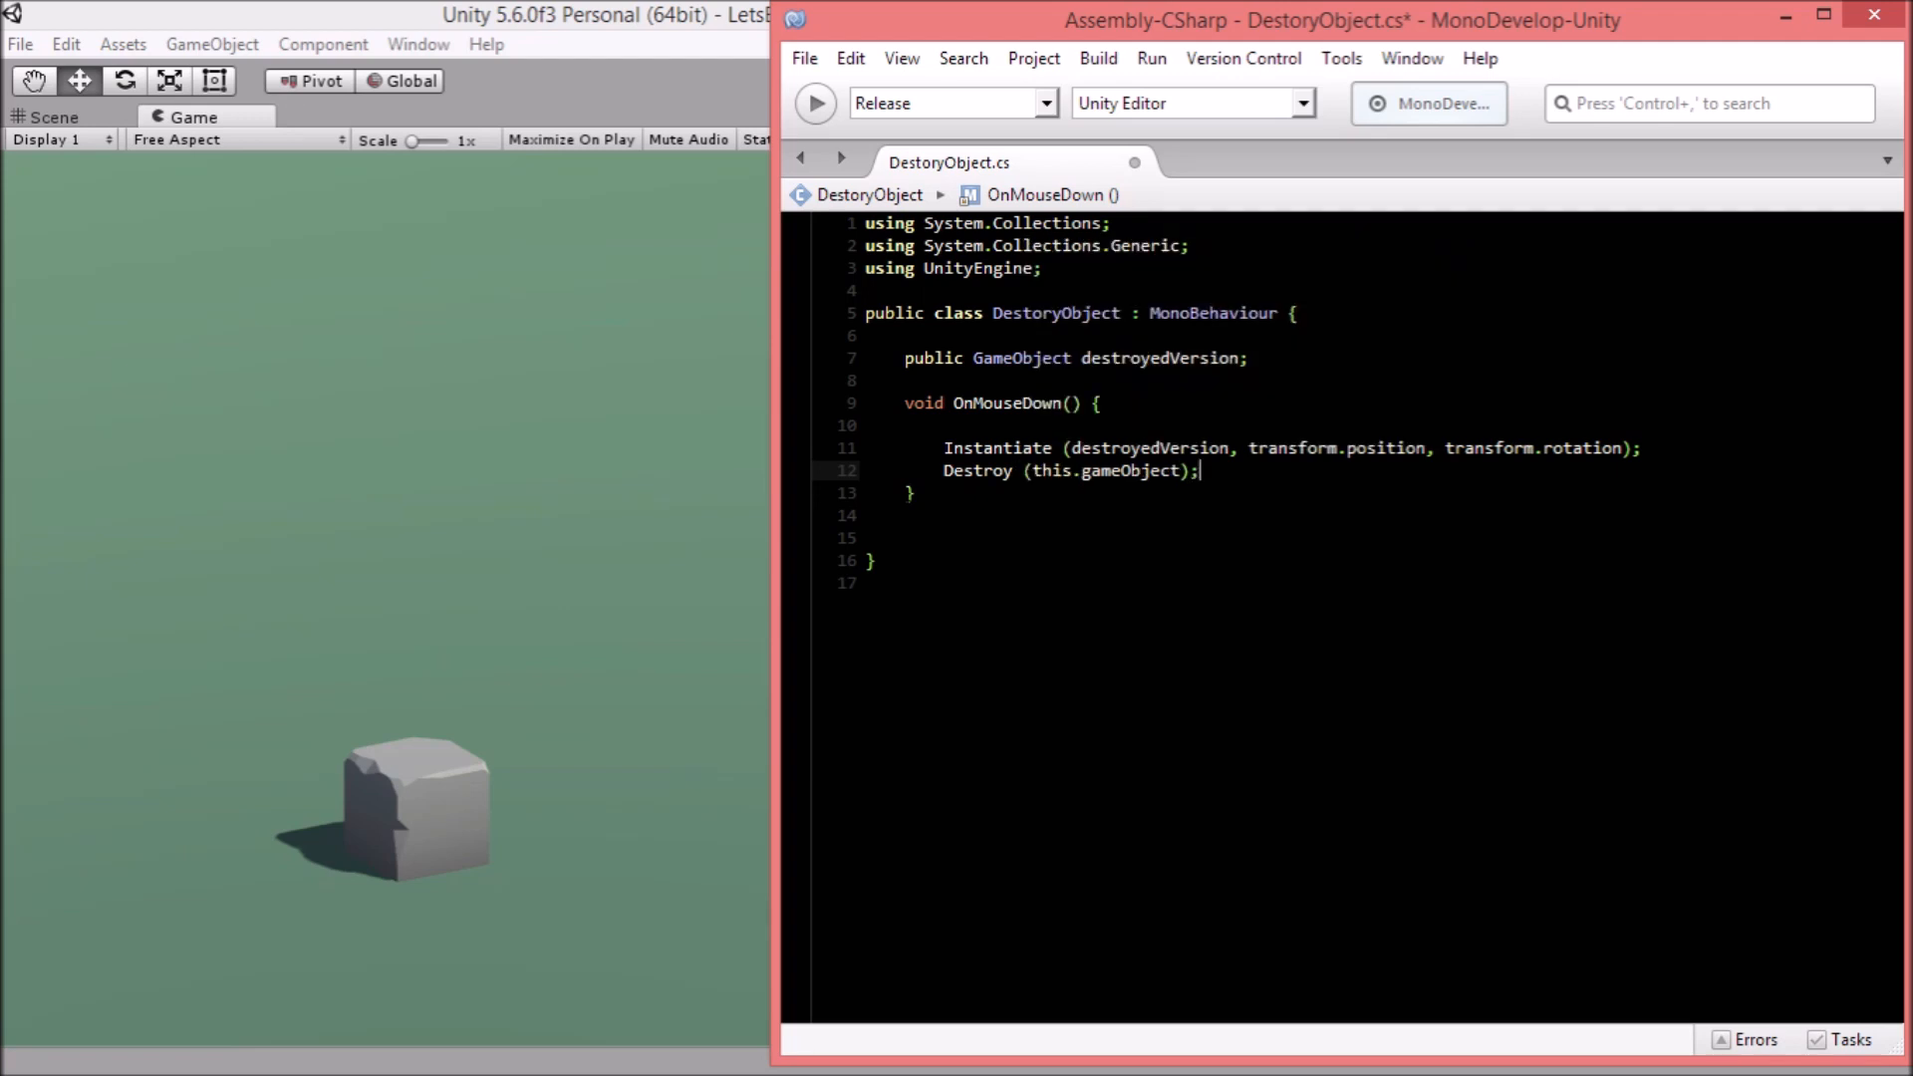
key(ctrl+s)
key(Down)
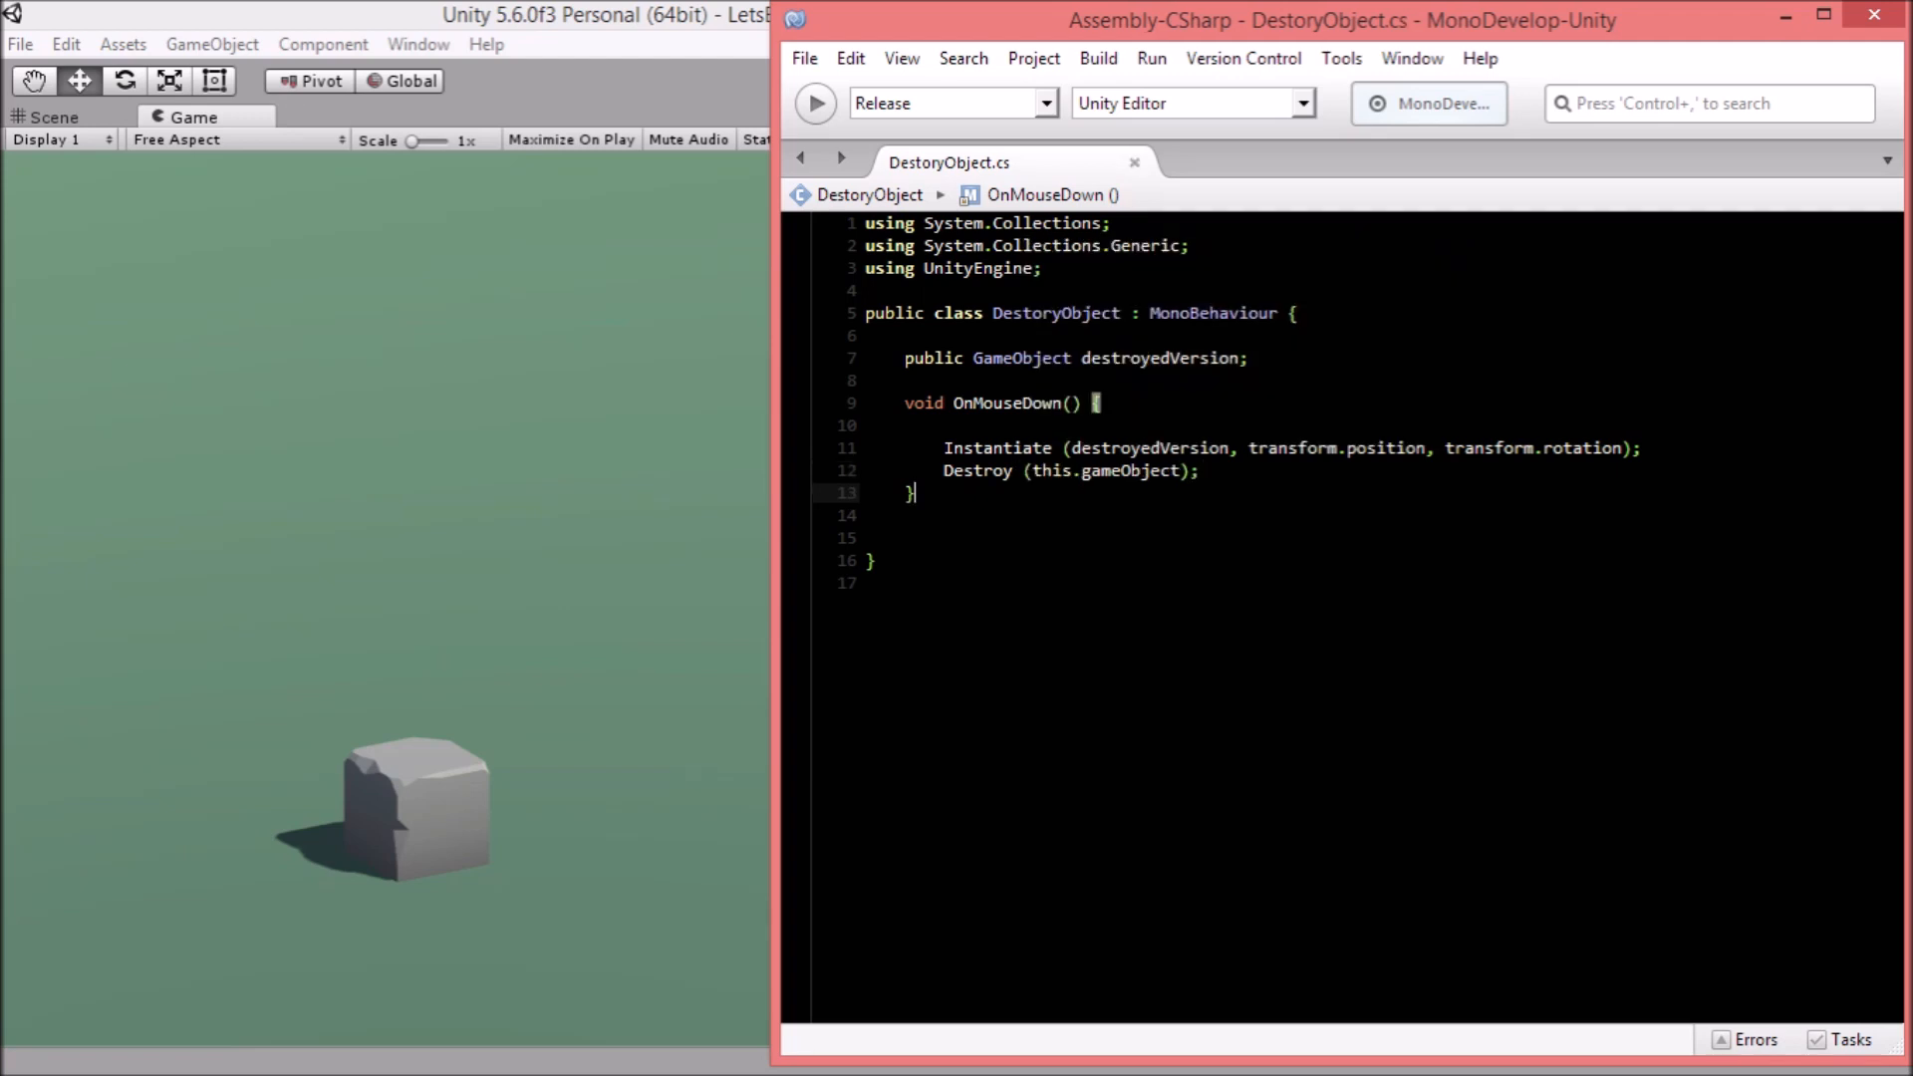
Switch back to Unity, test-play the scene, and apply the Crate's changes to its prefab.
click(549, 441)
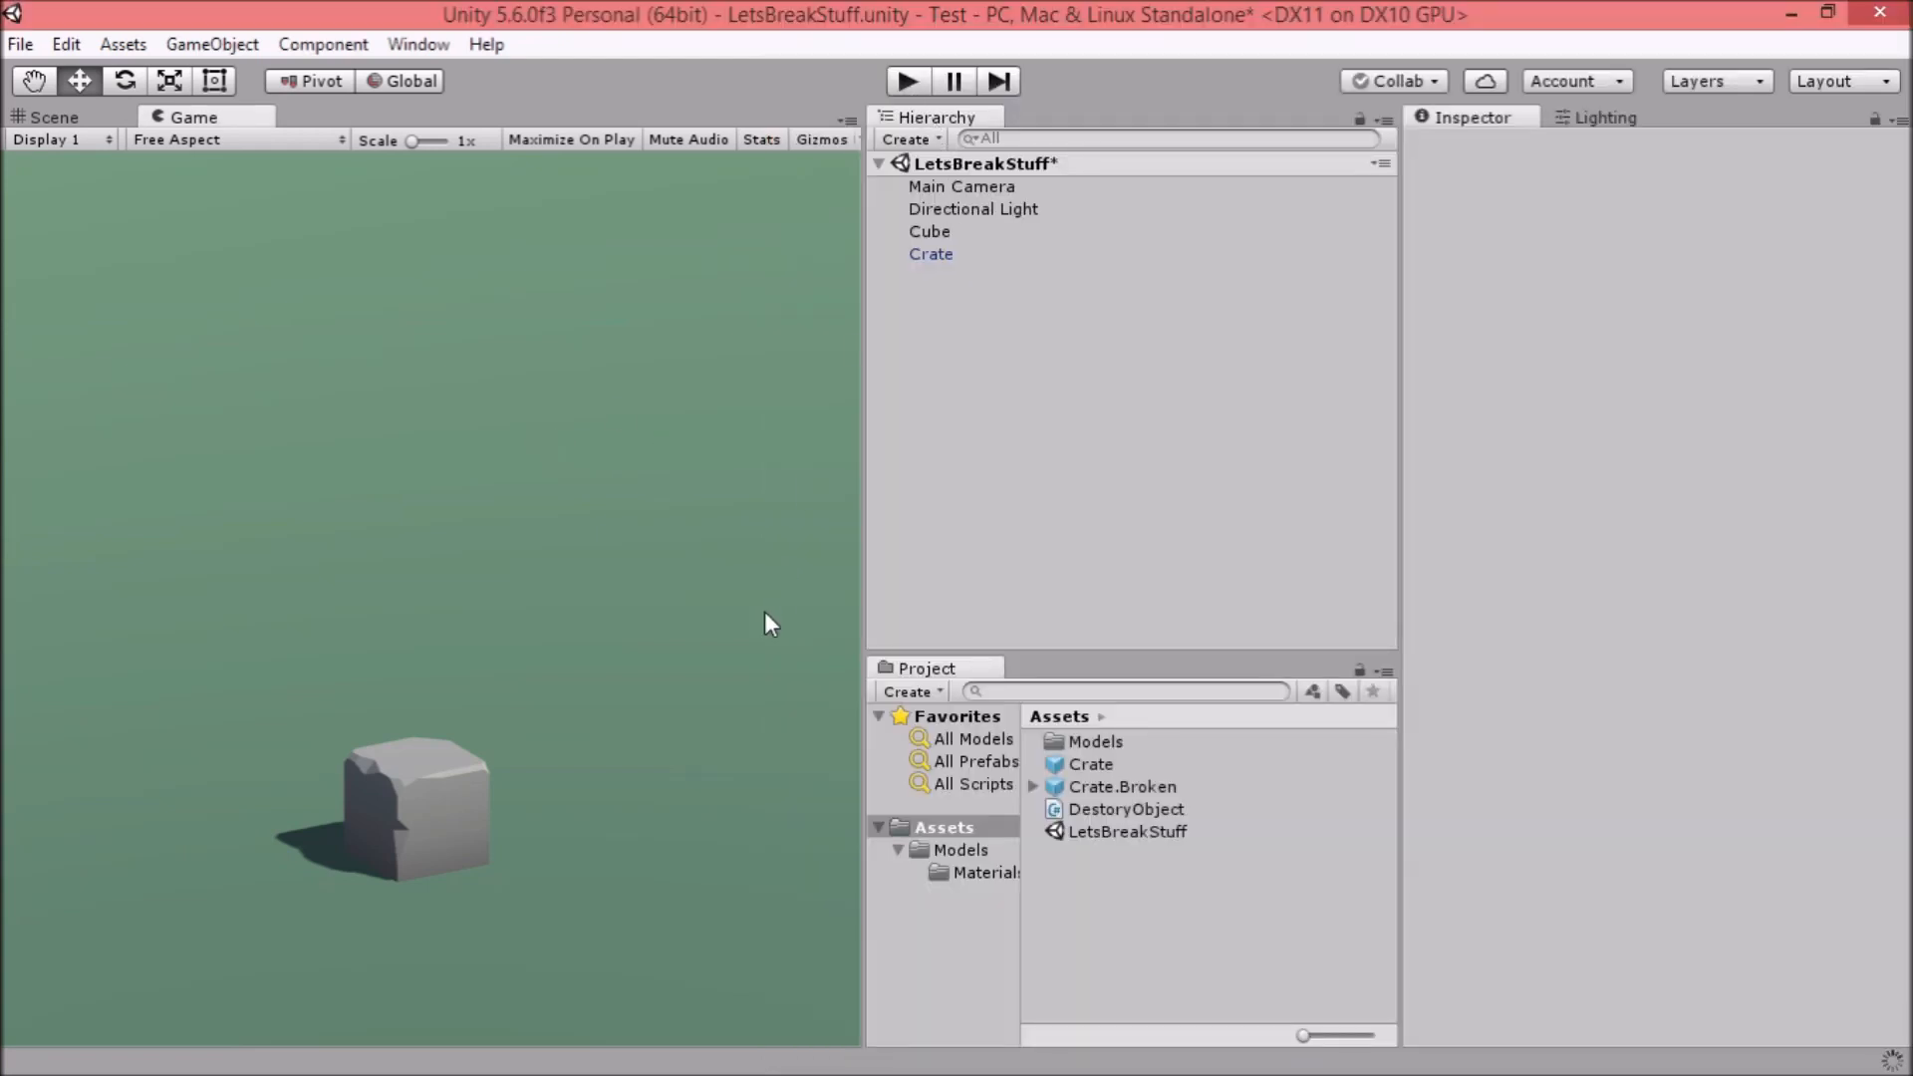
click(908, 80)
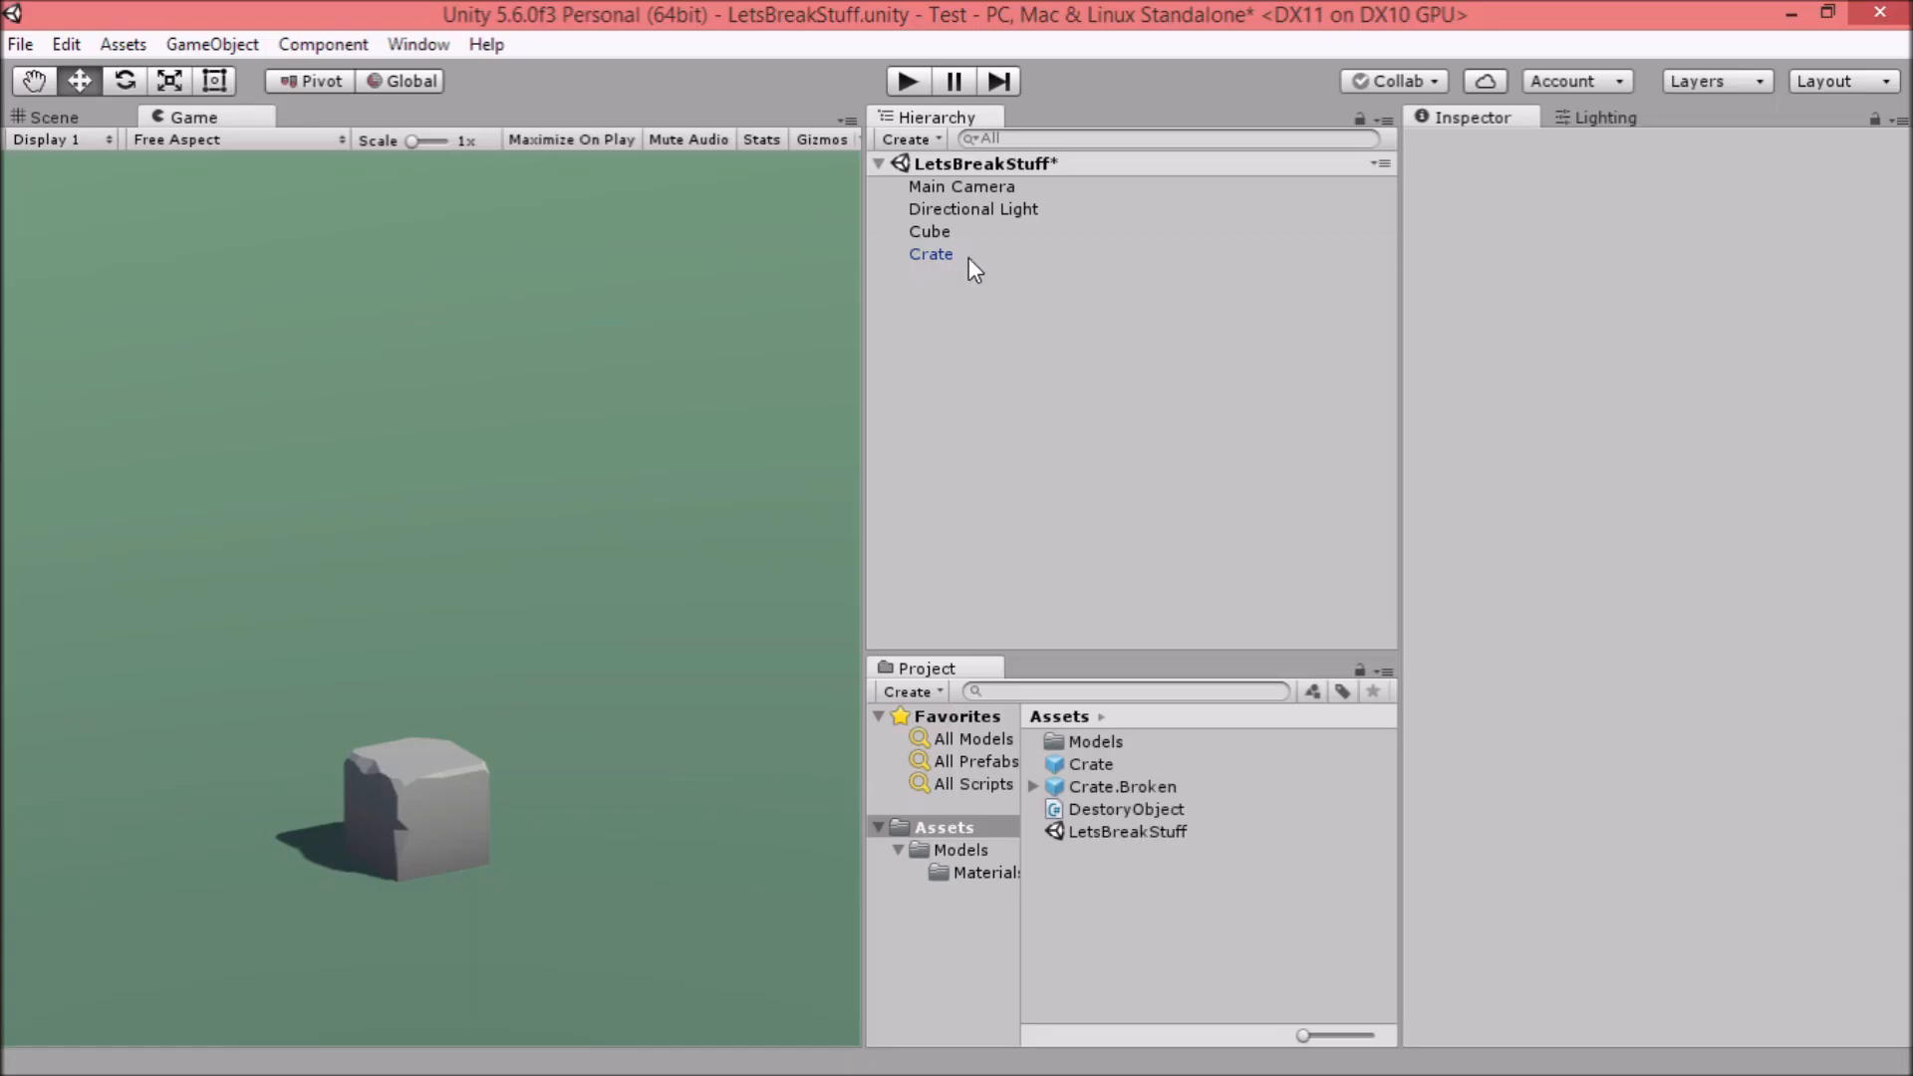
click(969, 257)
click(1802, 204)
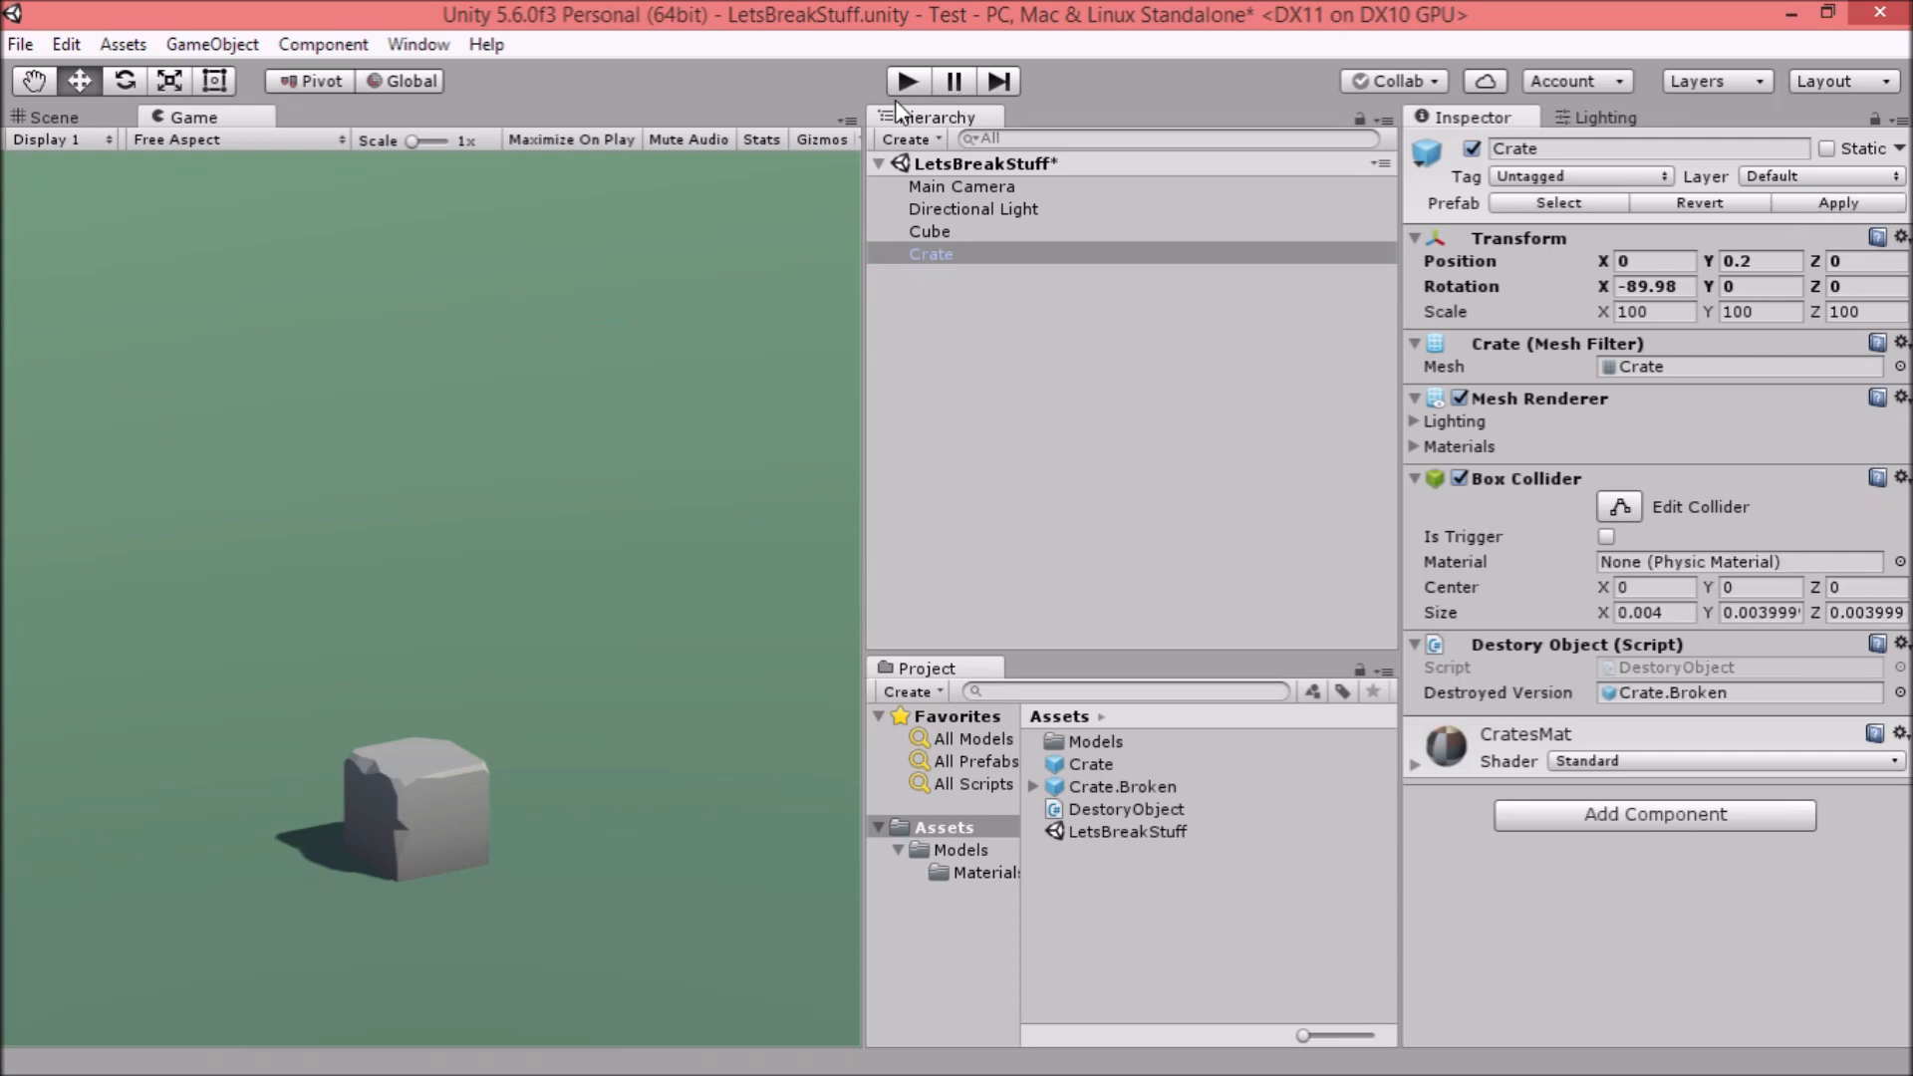
Duplicate the Crate three times and spread the copies around the original in a top-down scene view.
click(931, 253)
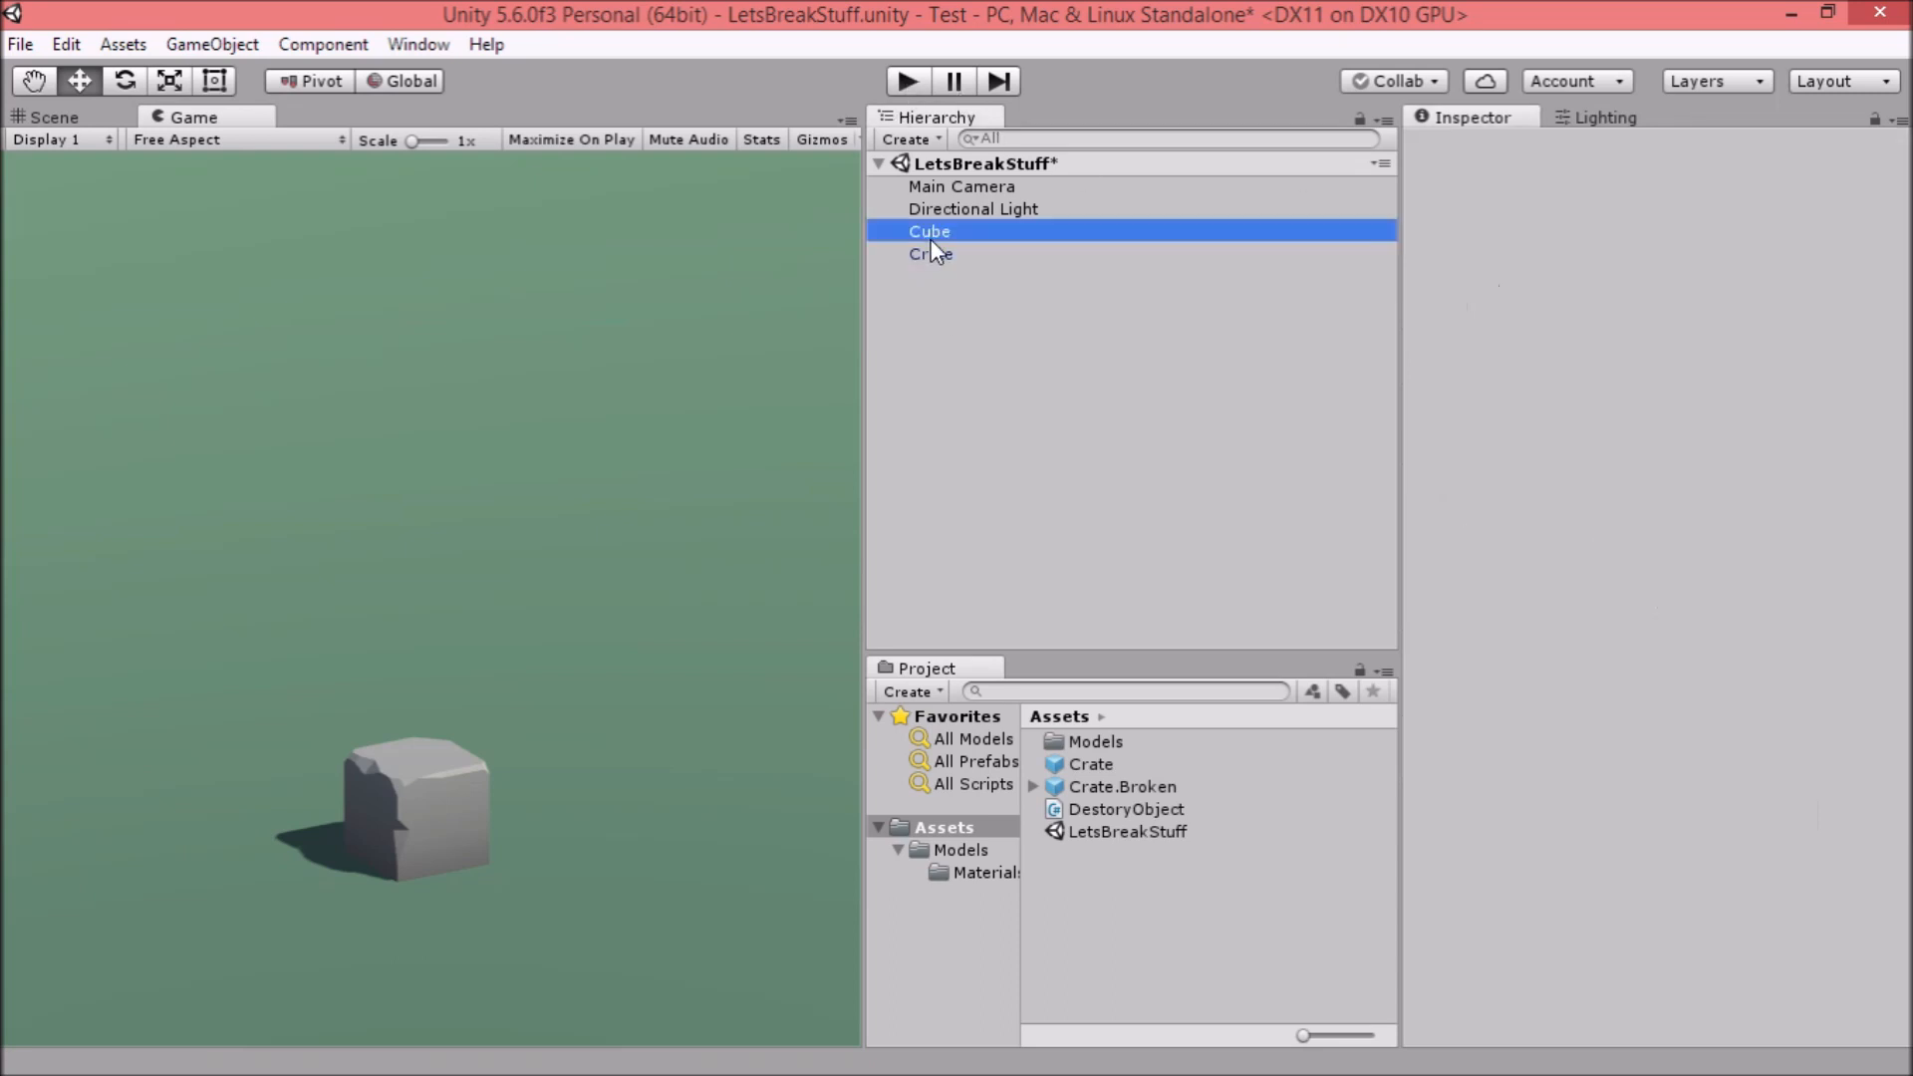
click(109, 120)
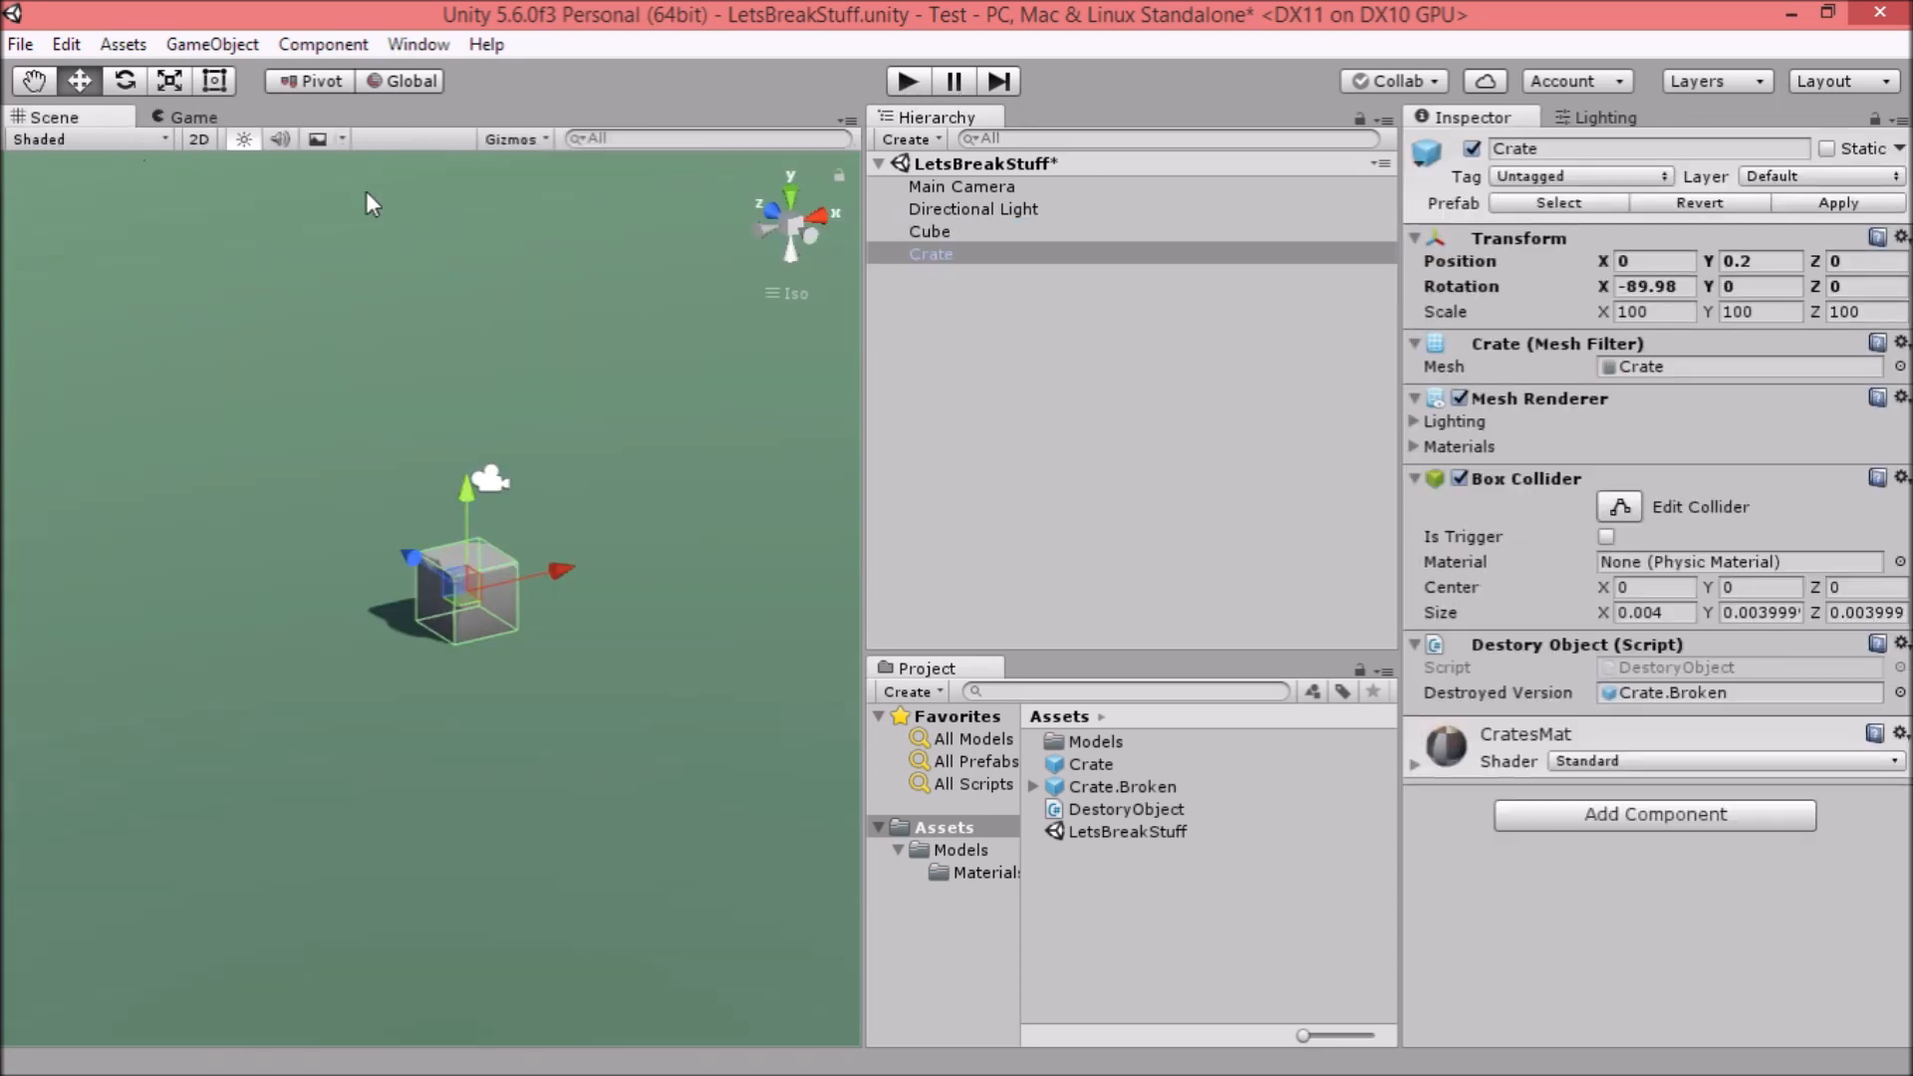
click(797, 197)
key(w)
key(ctrl+d)
drag(478, 671, 427, 512)
key(ctrl+d)
key(ctrl+d)
Rotate two of the crate copies around their vertical axes, turning Crate (2) by about 33 degrees.
key(e)
drag(355, 436, 406, 371)
click(582, 636)
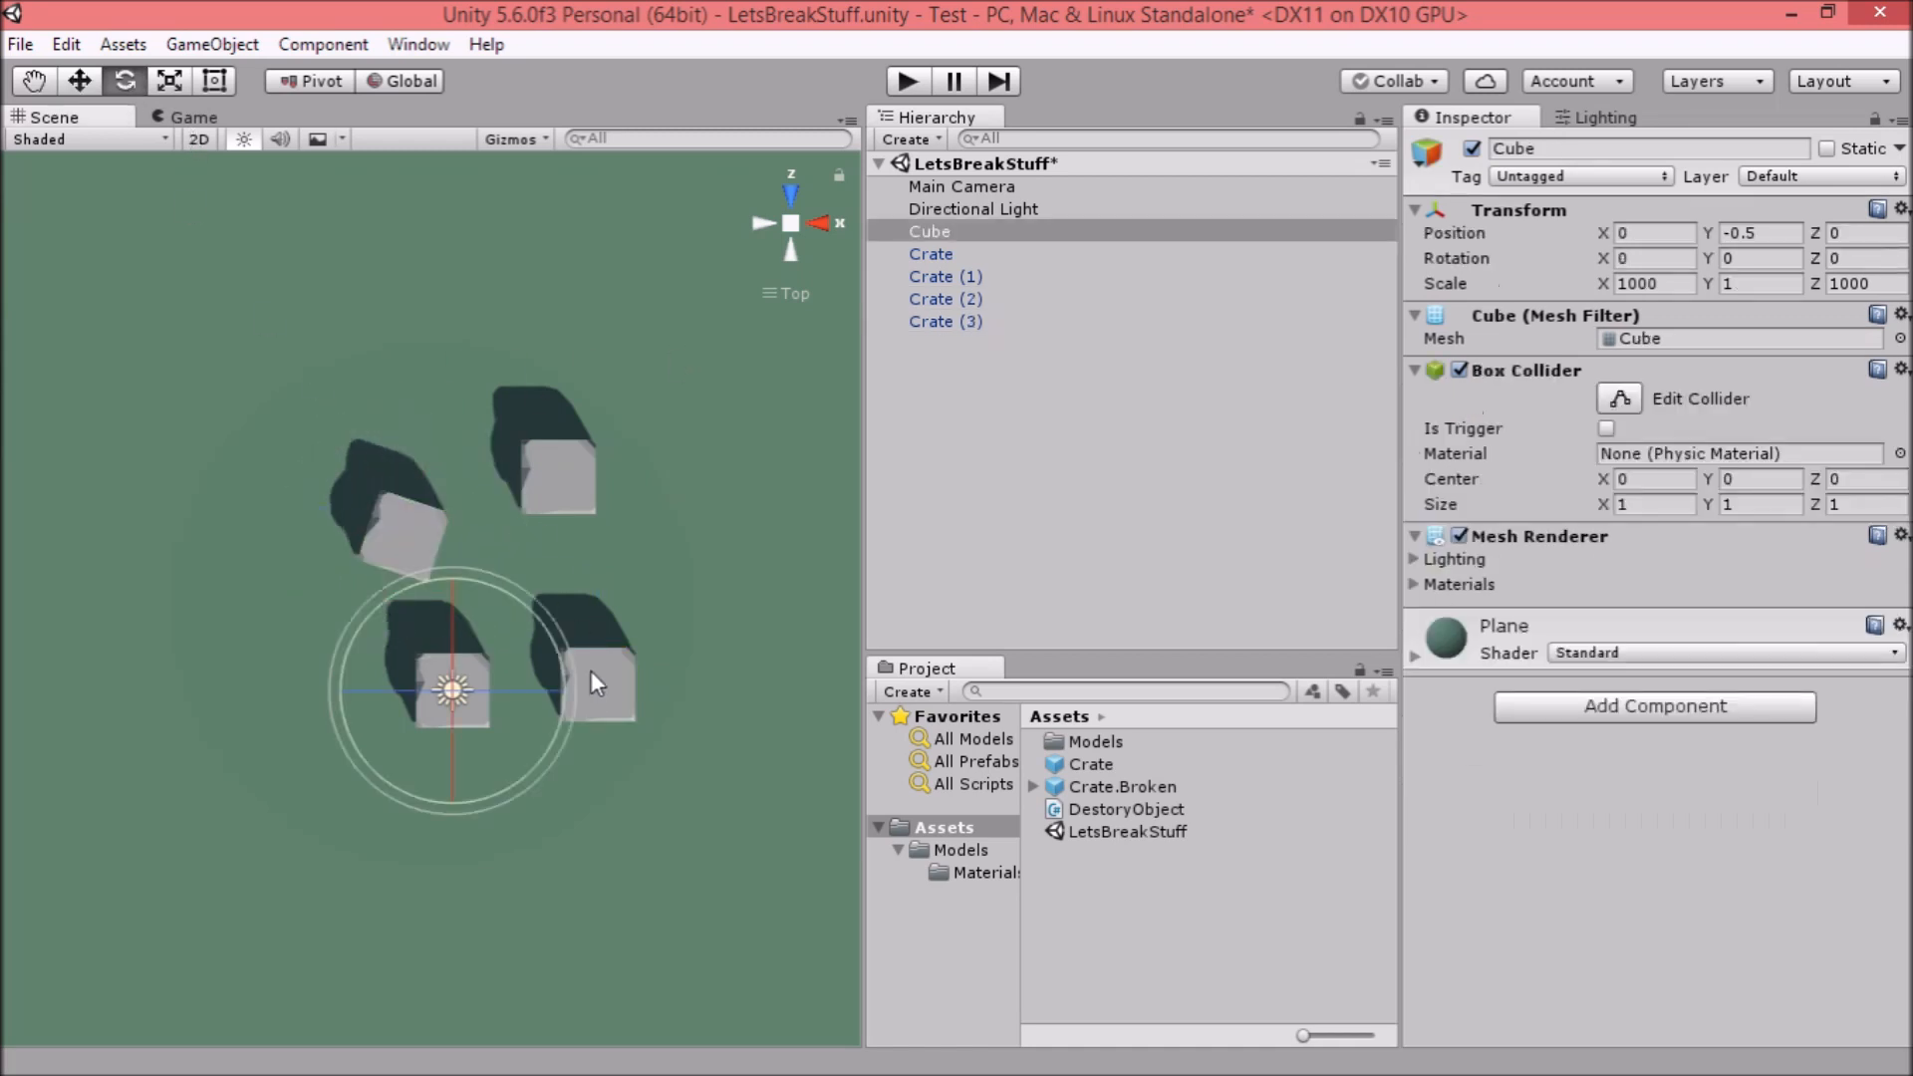
click(591, 672)
drag(529, 608, 667, 439)
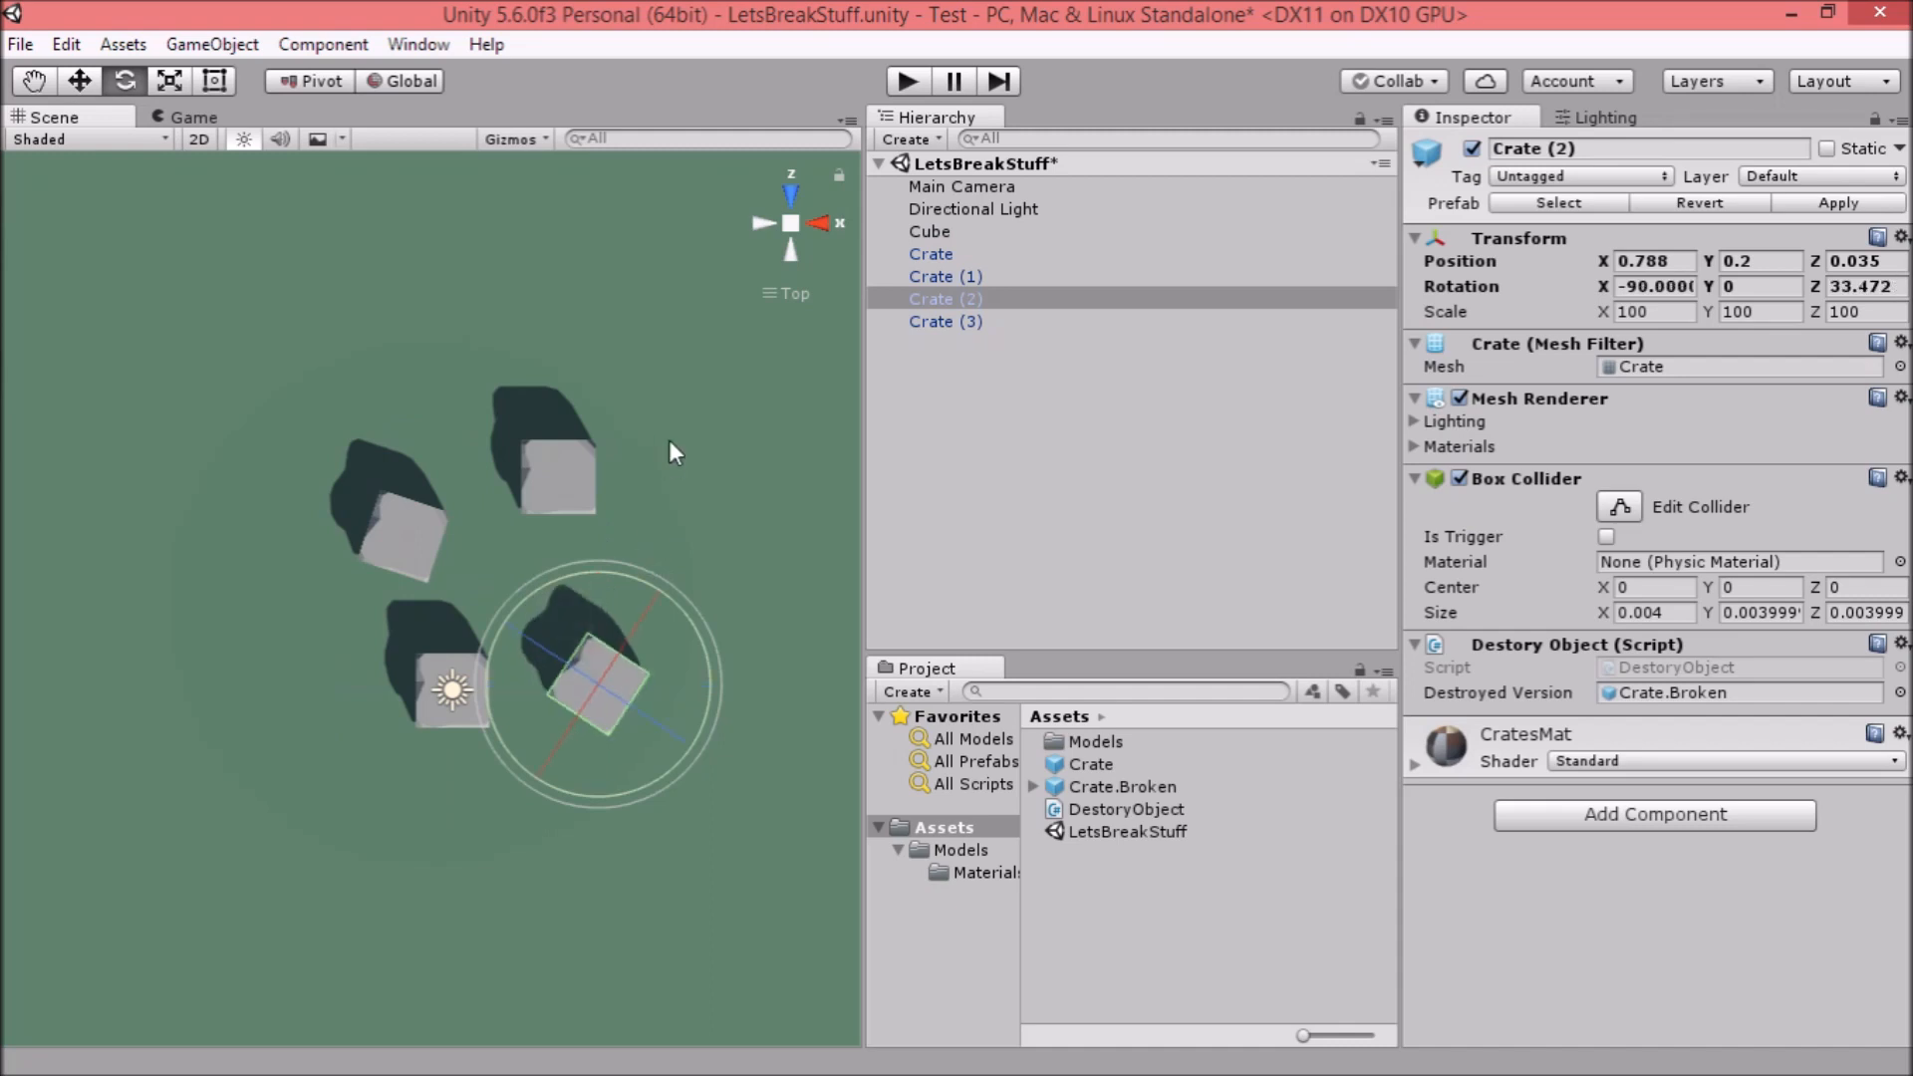
click(668, 439)
Play the scene in the game view, break all four crates, and stop playback.
click(214, 118)
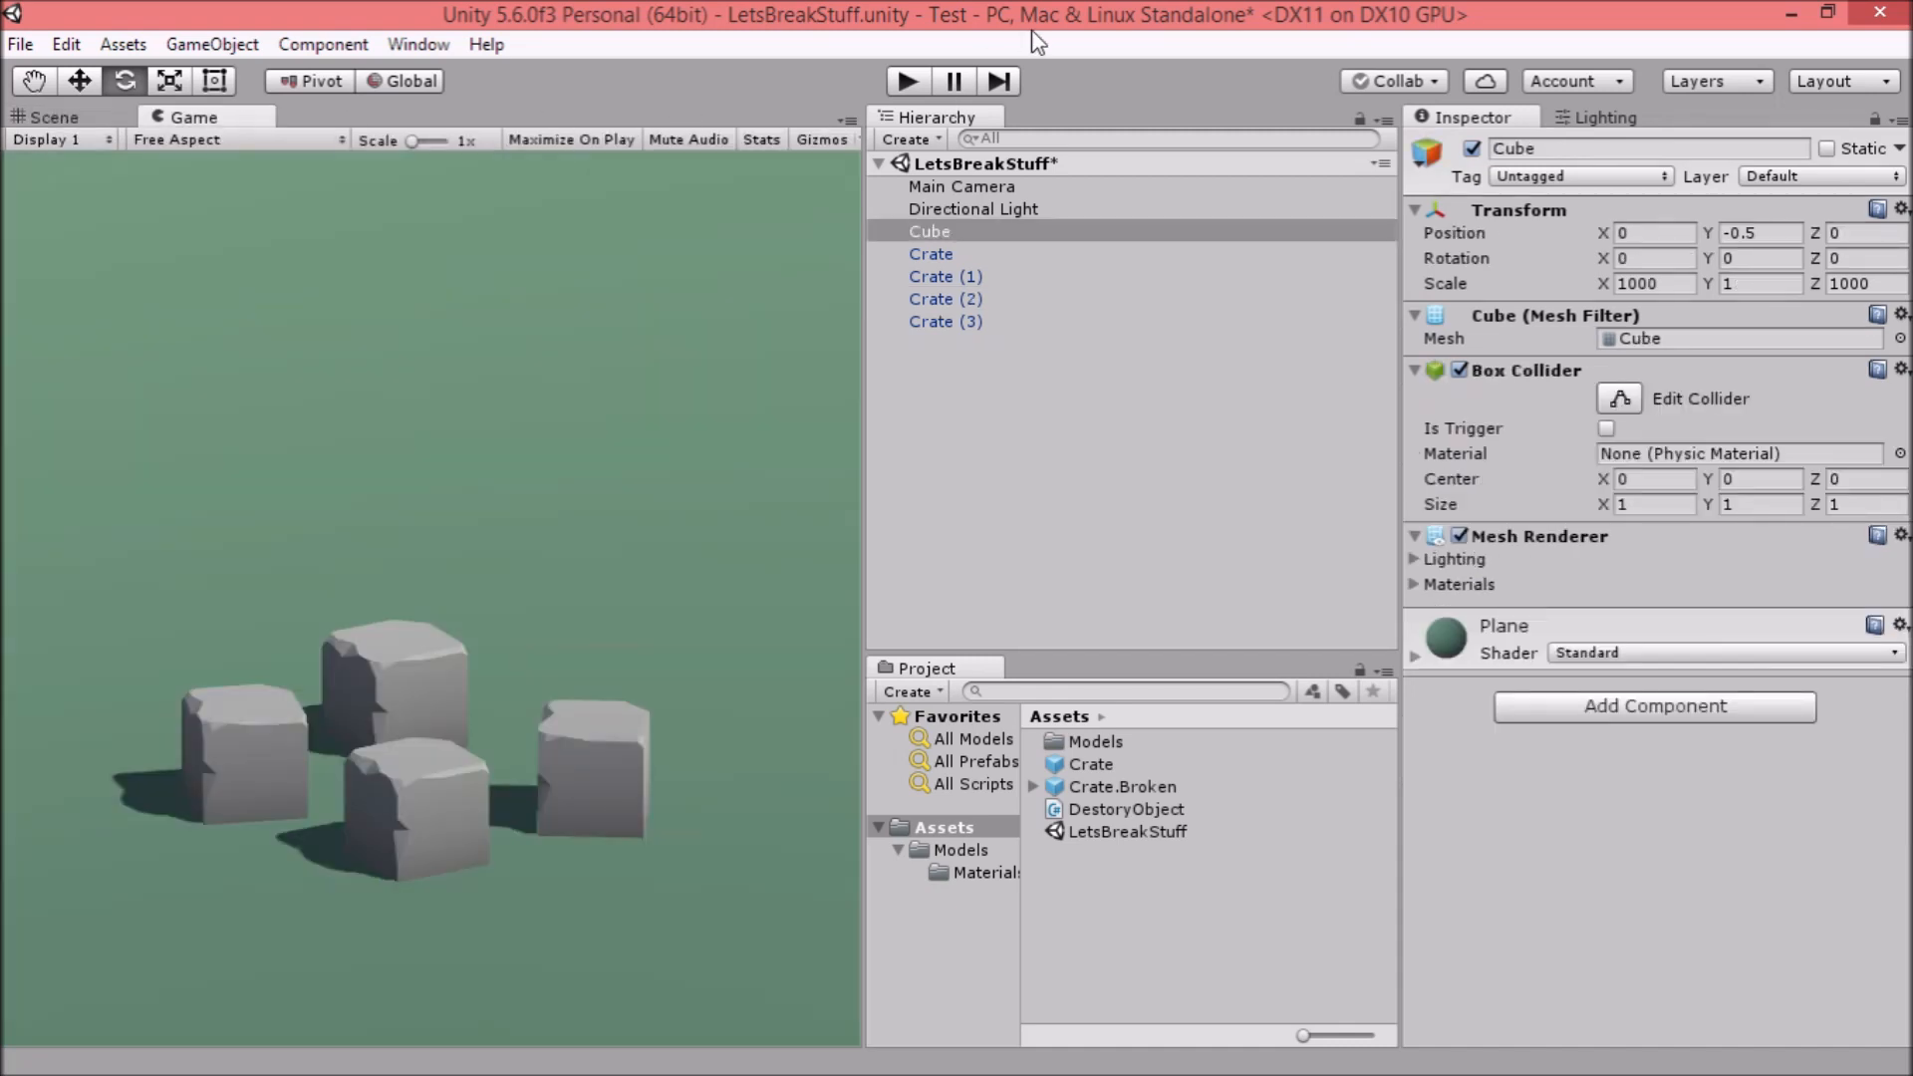
click(908, 82)
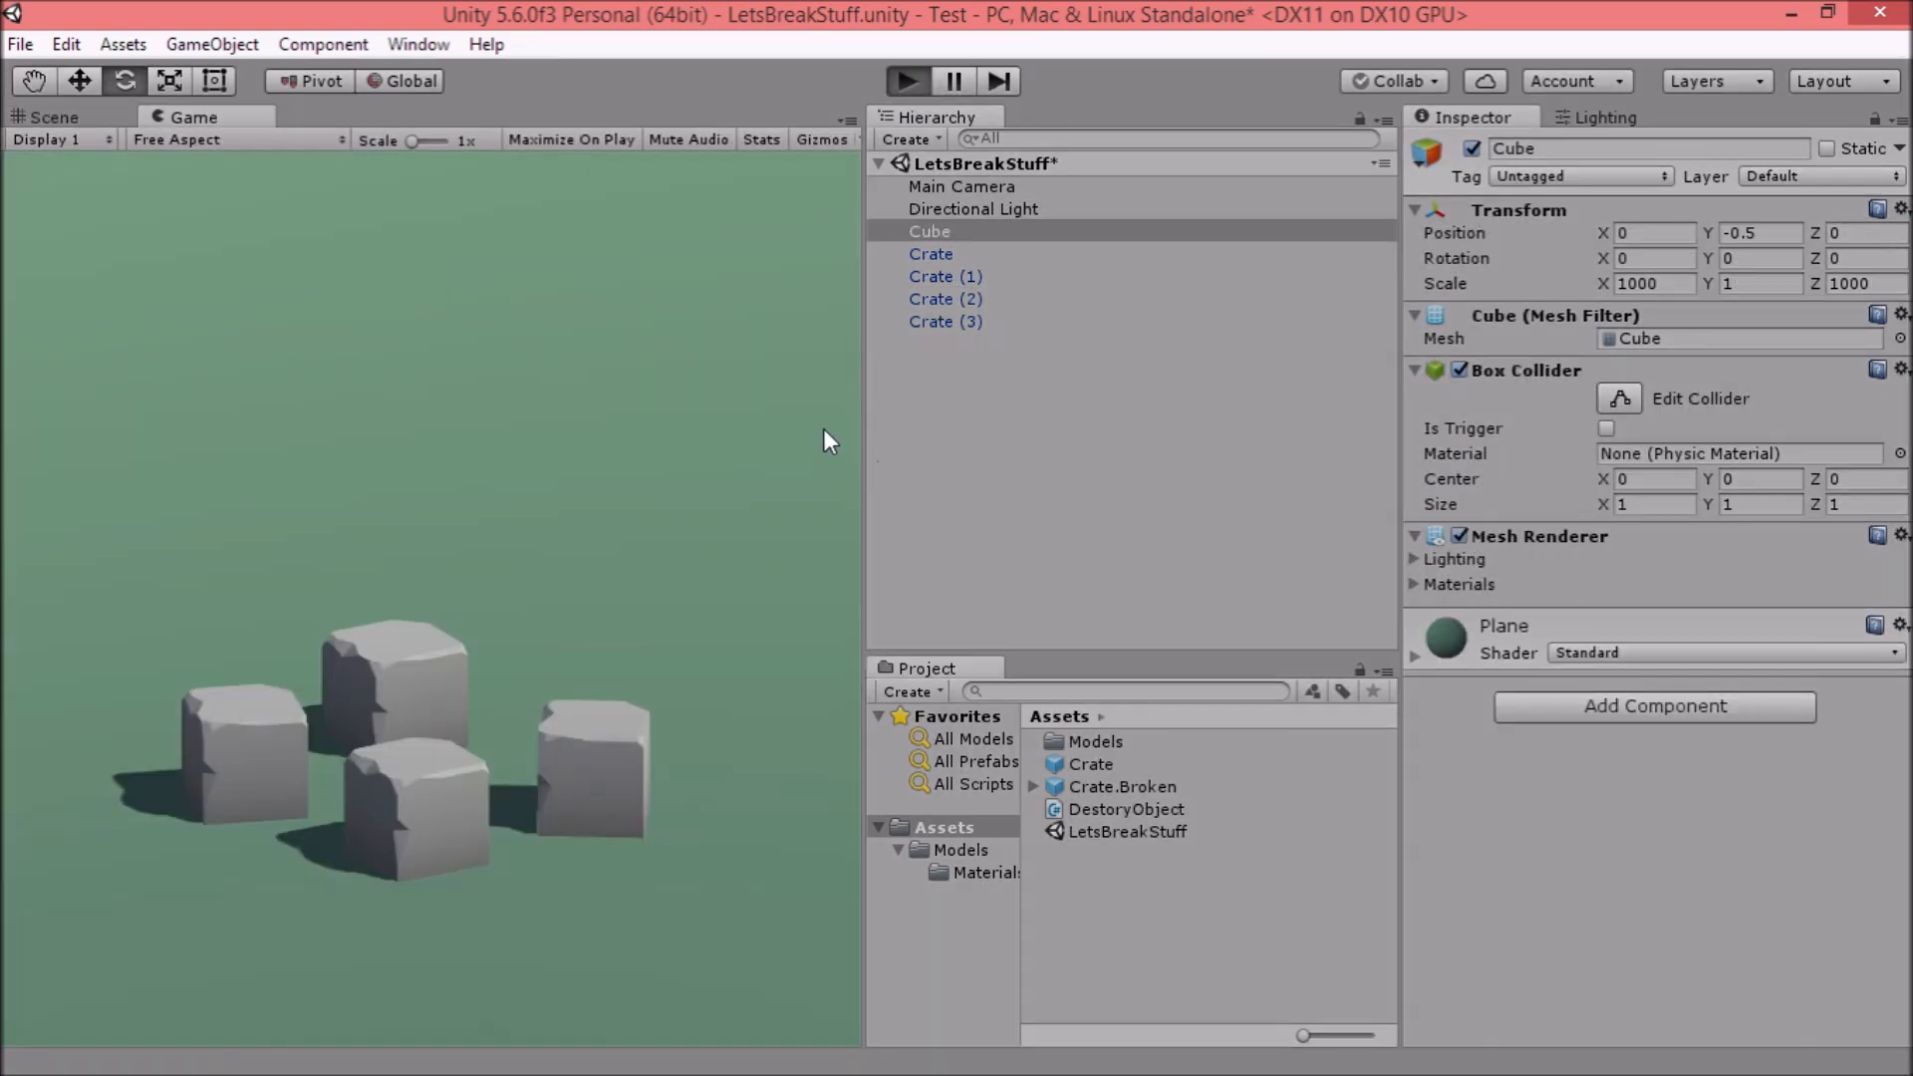
click(364, 719)
click(241, 739)
click(583, 785)
click(436, 798)
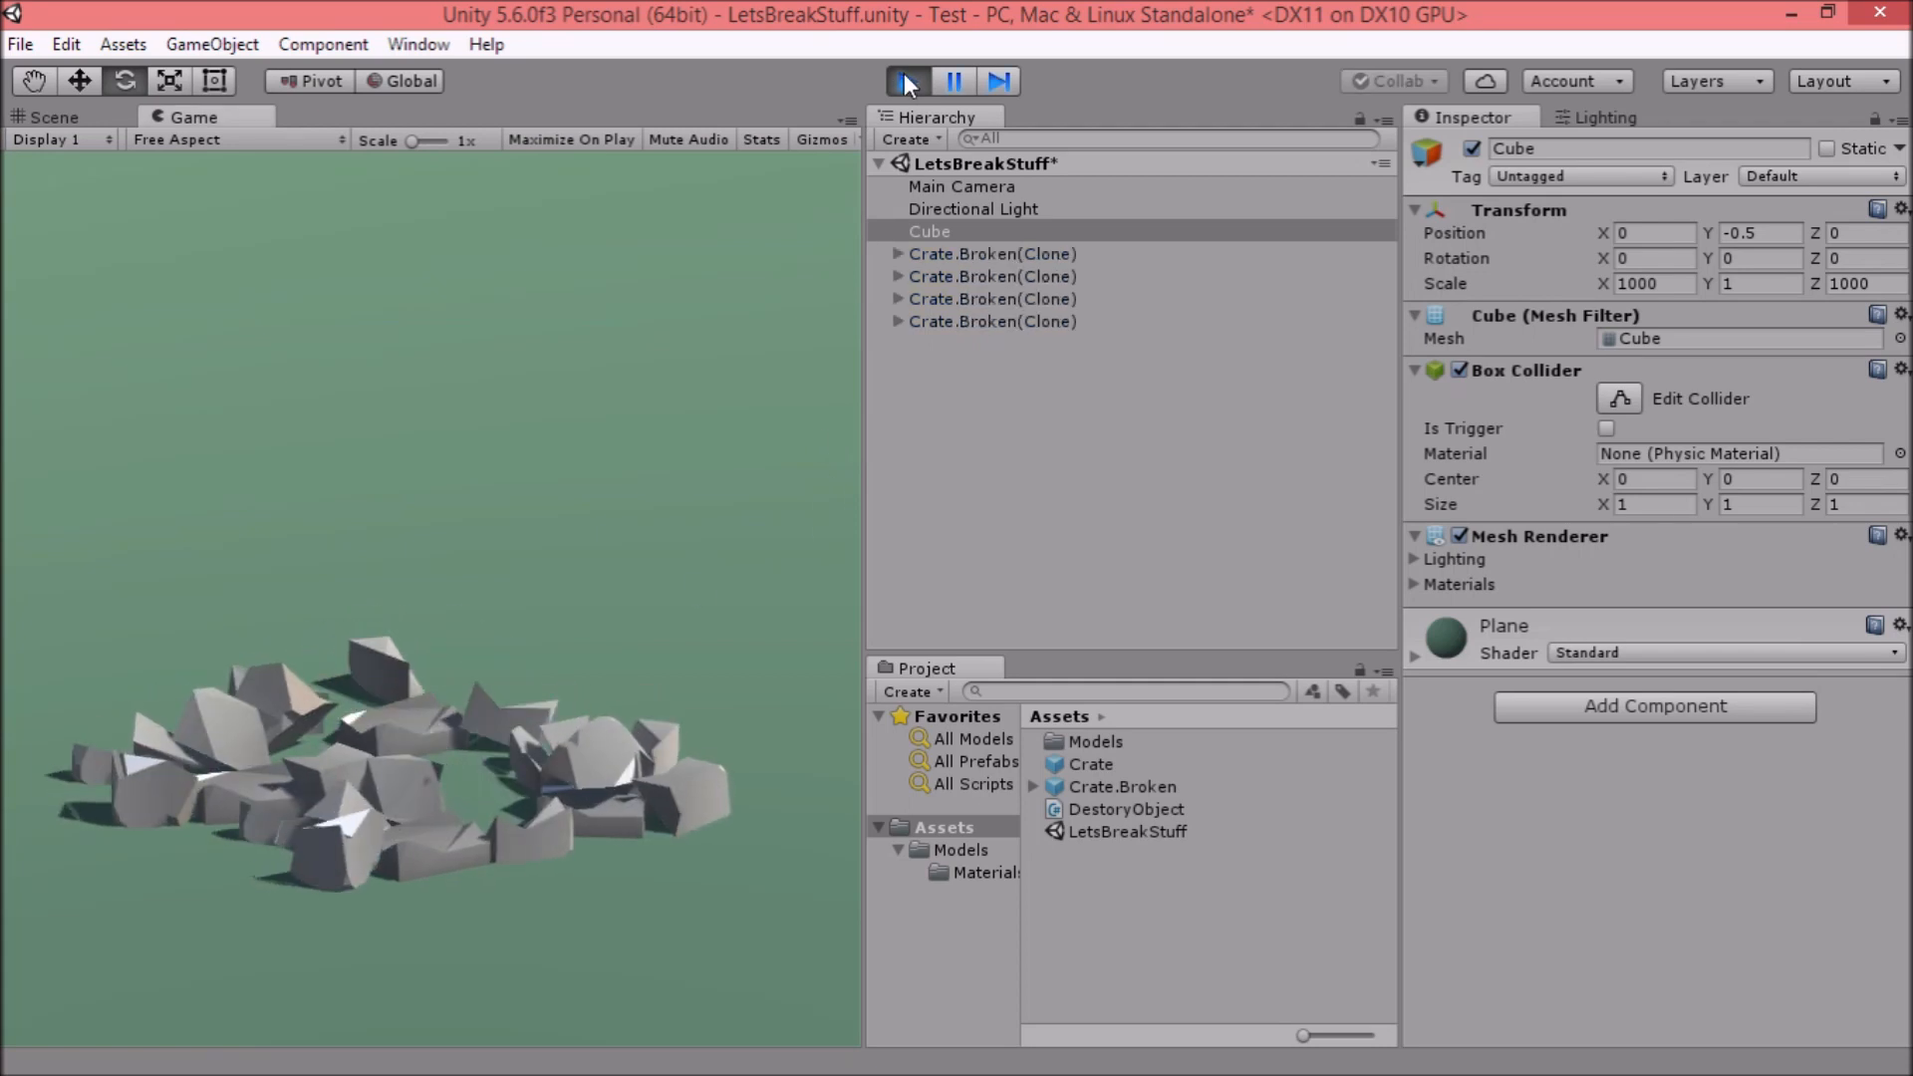
click(905, 73)
click(1029, 430)
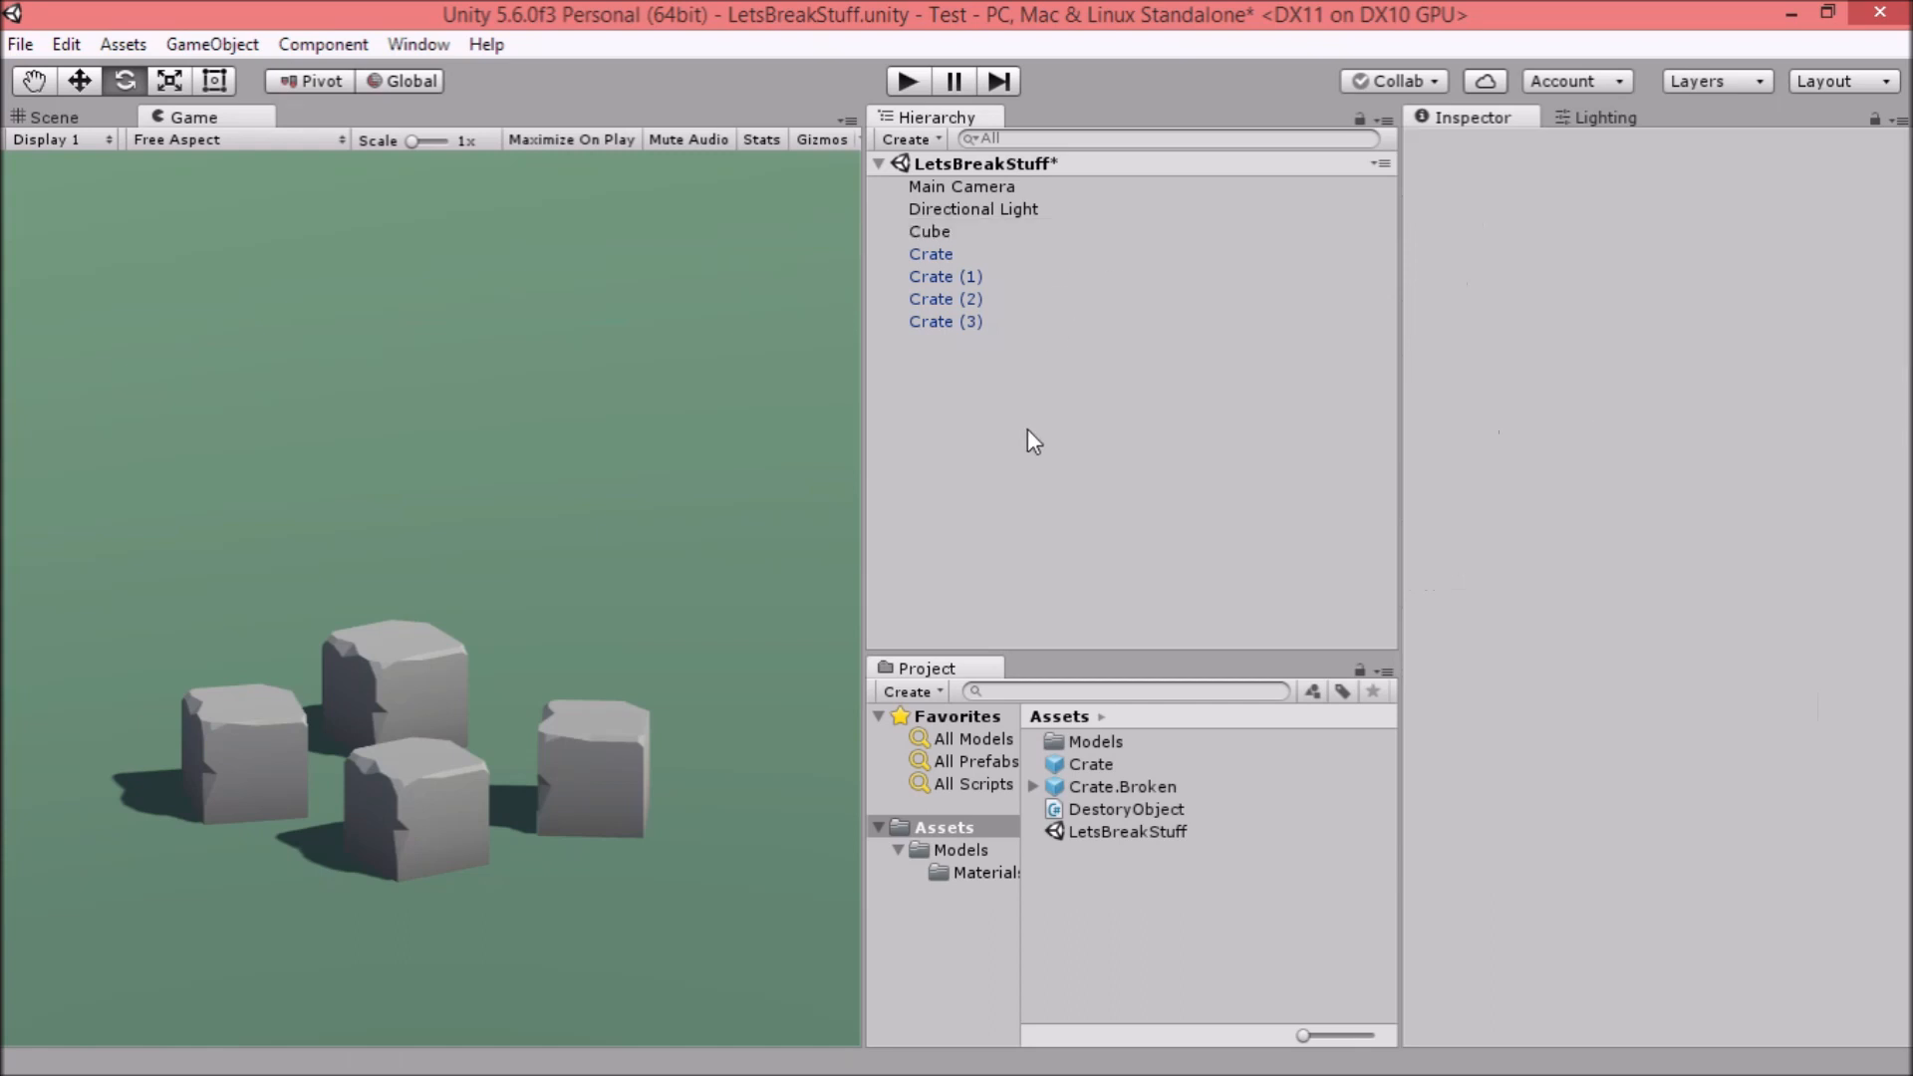
Select all four crates in the hierarchy and delete them from the scene.
click(954, 255)
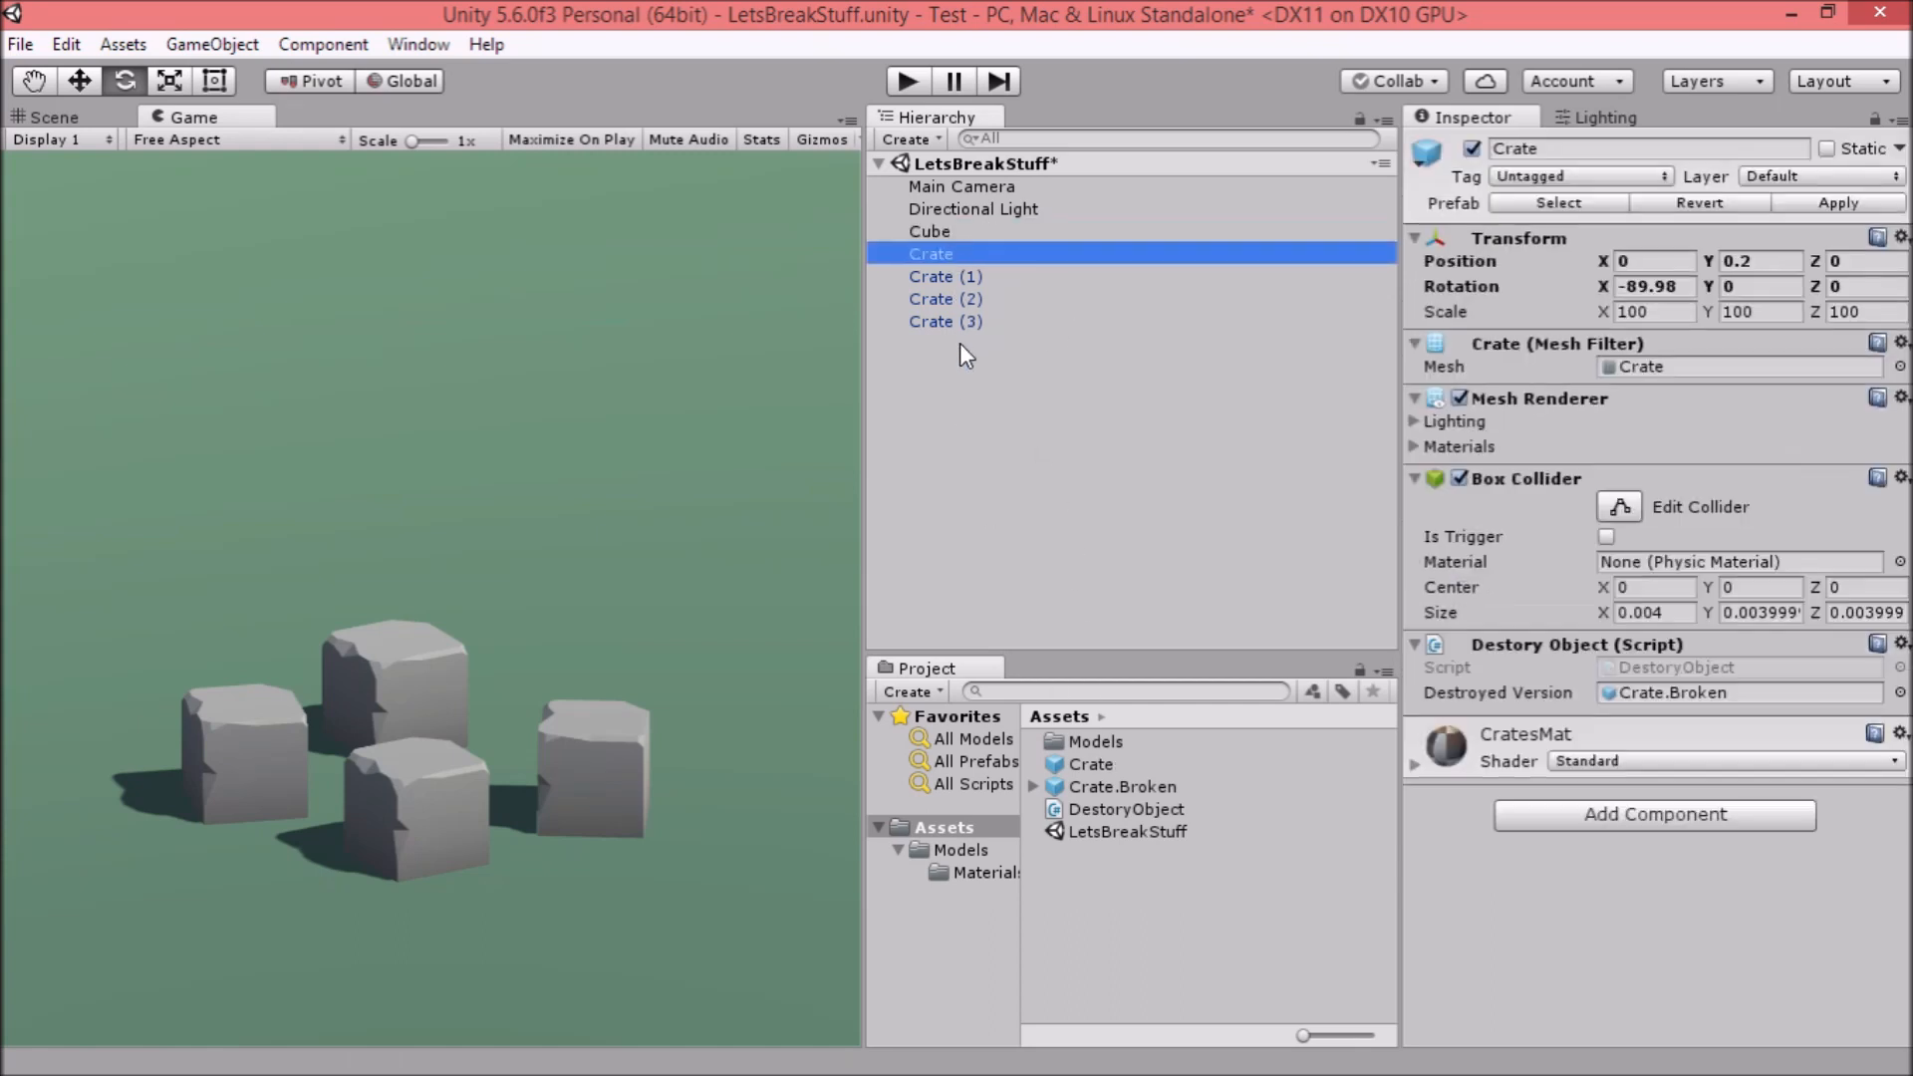
click(959, 321)
shift+click(954, 257)
right_click(954, 260)
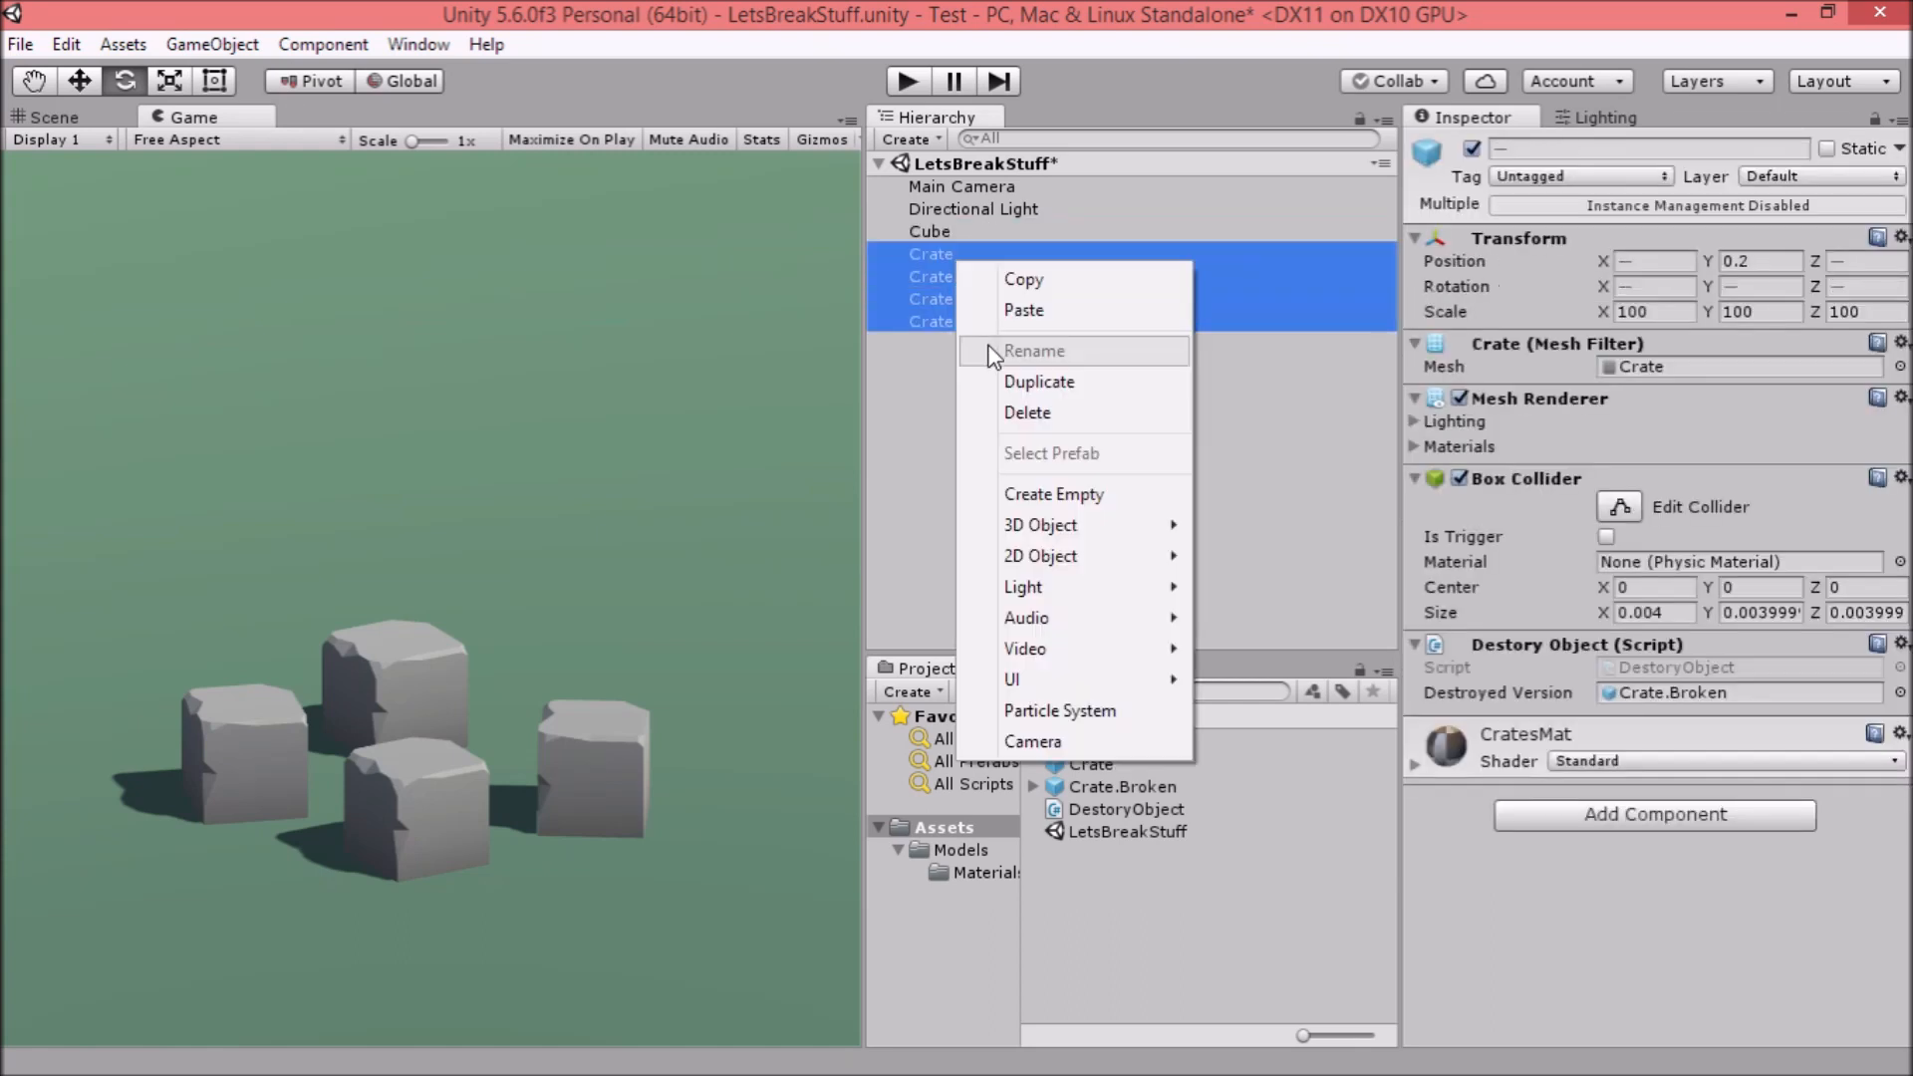
click(1019, 408)
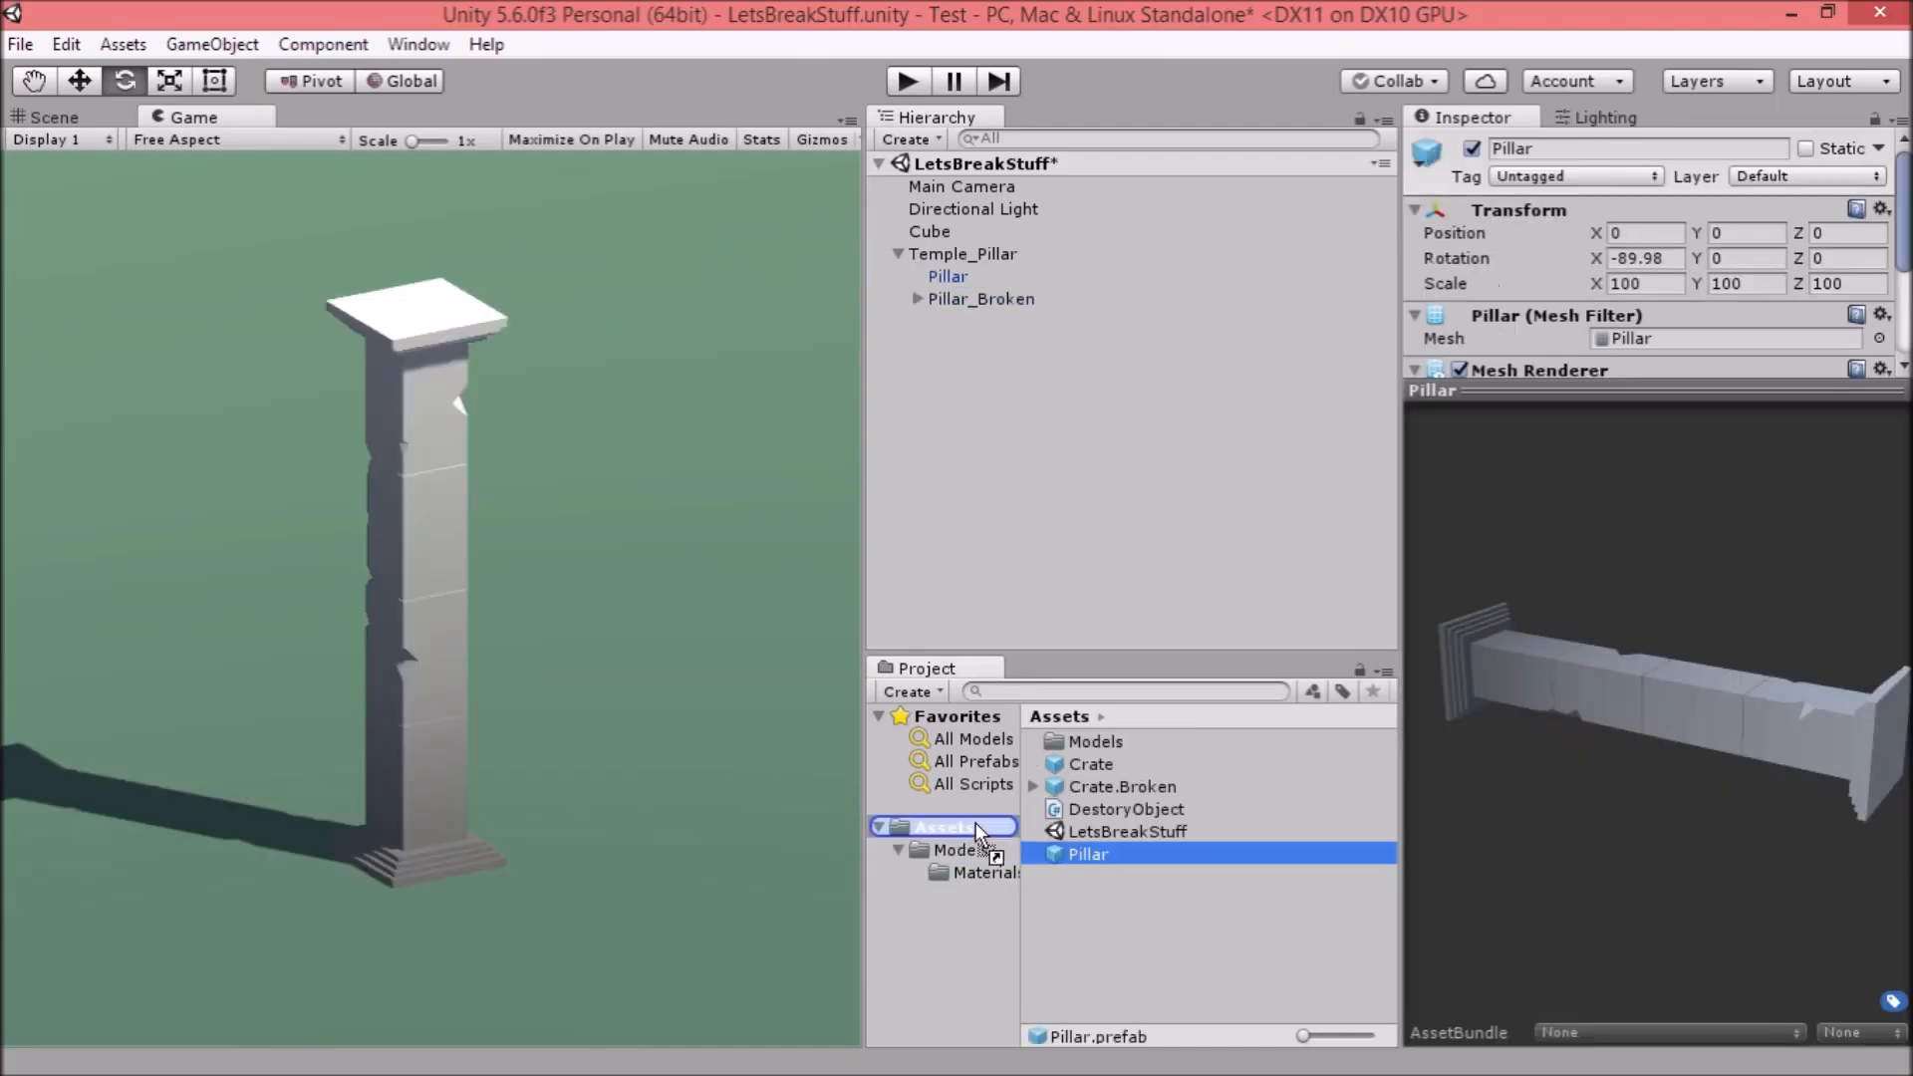
key(Delete)
Place the Temple_Pillar model in the scene and set up its Pillar and Pillar_Broken objects as prefabs with physics.
drag(1119, 875, 976, 257)
click(961, 254)
shift+click(1010, 410)
click(1634, 569)
click(1578, 823)
click(1606, 502)
click(1649, 748)
click(1622, 436)
click(1614, 377)
click(1639, 681)
text(0.5)
Delete the Temple_Pillar object from the scene.
click(898, 254)
click(961, 255)
key(Delete)
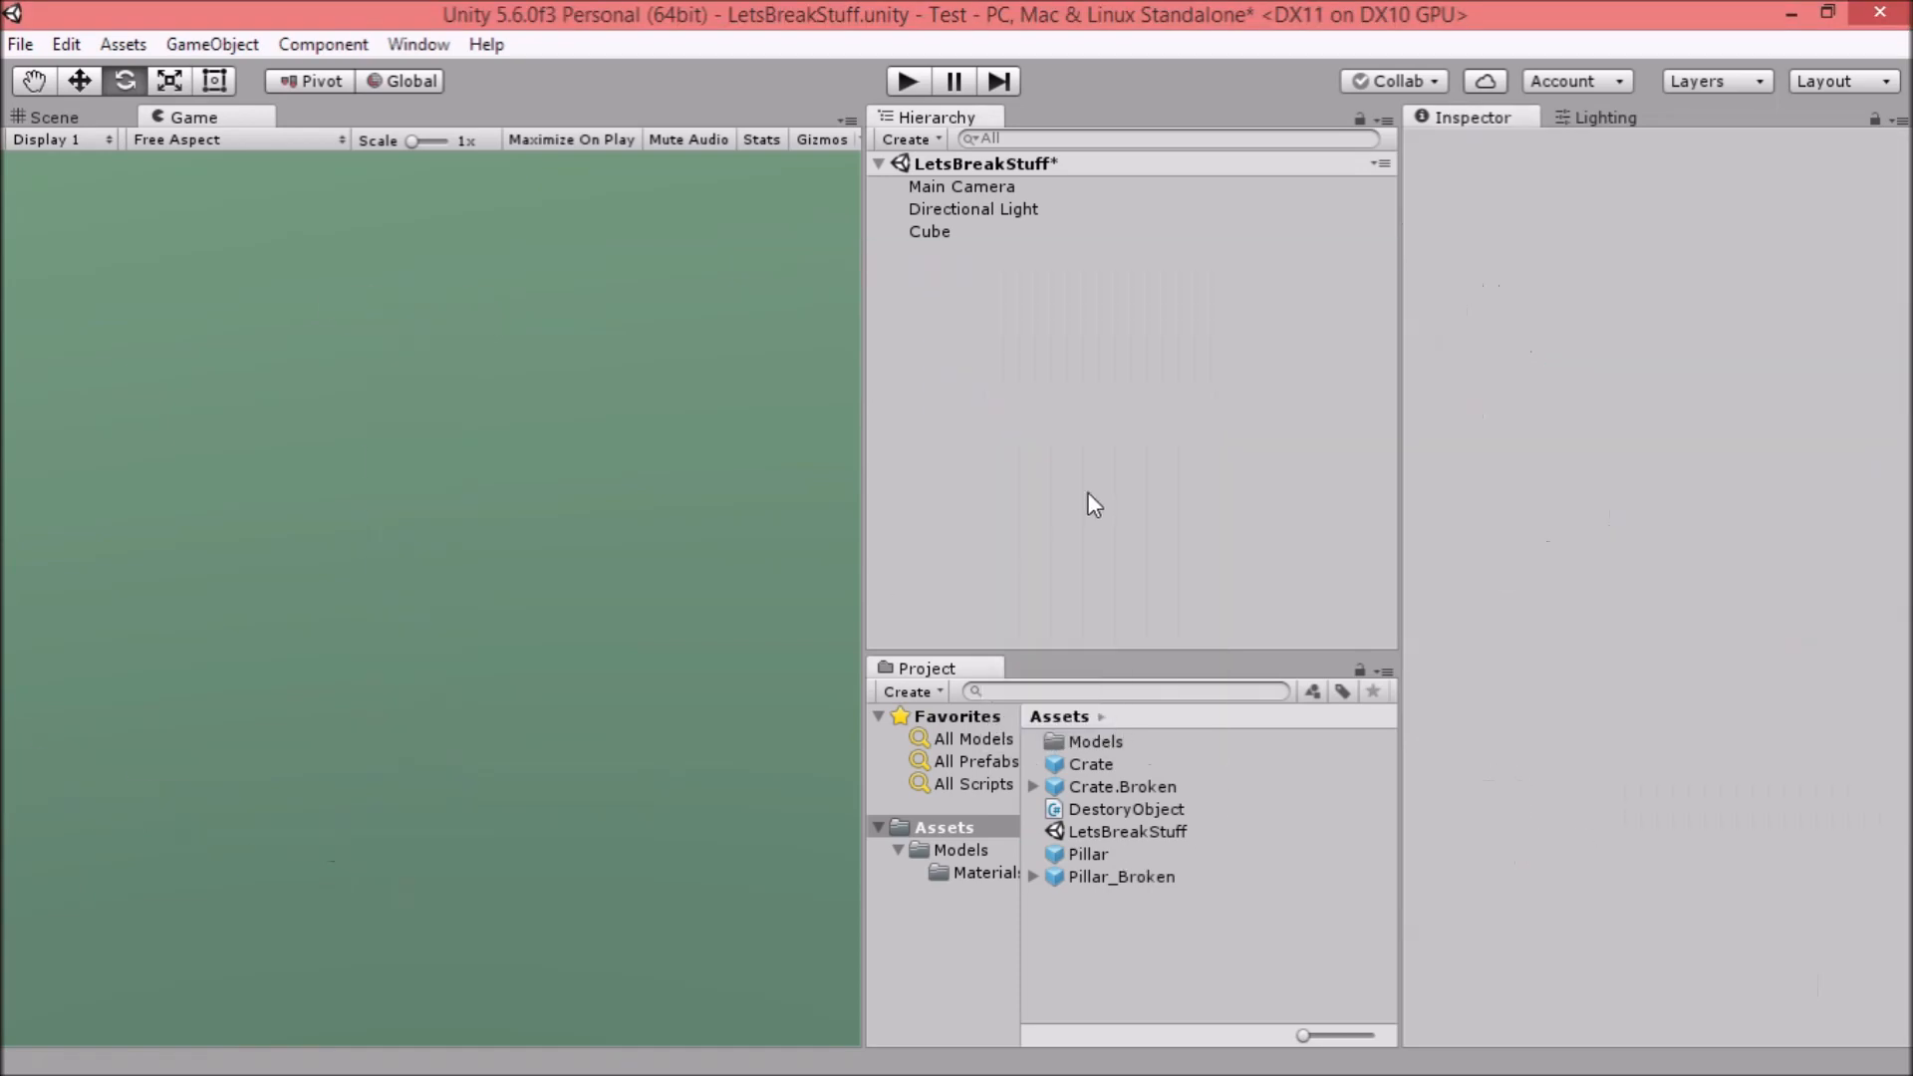
Place the Pillar prefab in the scene and add a Box Collider to it.
drag(1087, 855, 996, 329)
click(1644, 568)
click(1573, 734)
click(1548, 729)
Attach the DestoryObject script to the Pillar and assign Pillar_Broken as its Destroyed Version.
drag(1106, 810, 947, 256)
drag(1123, 874, 1616, 697)
click(958, 257)
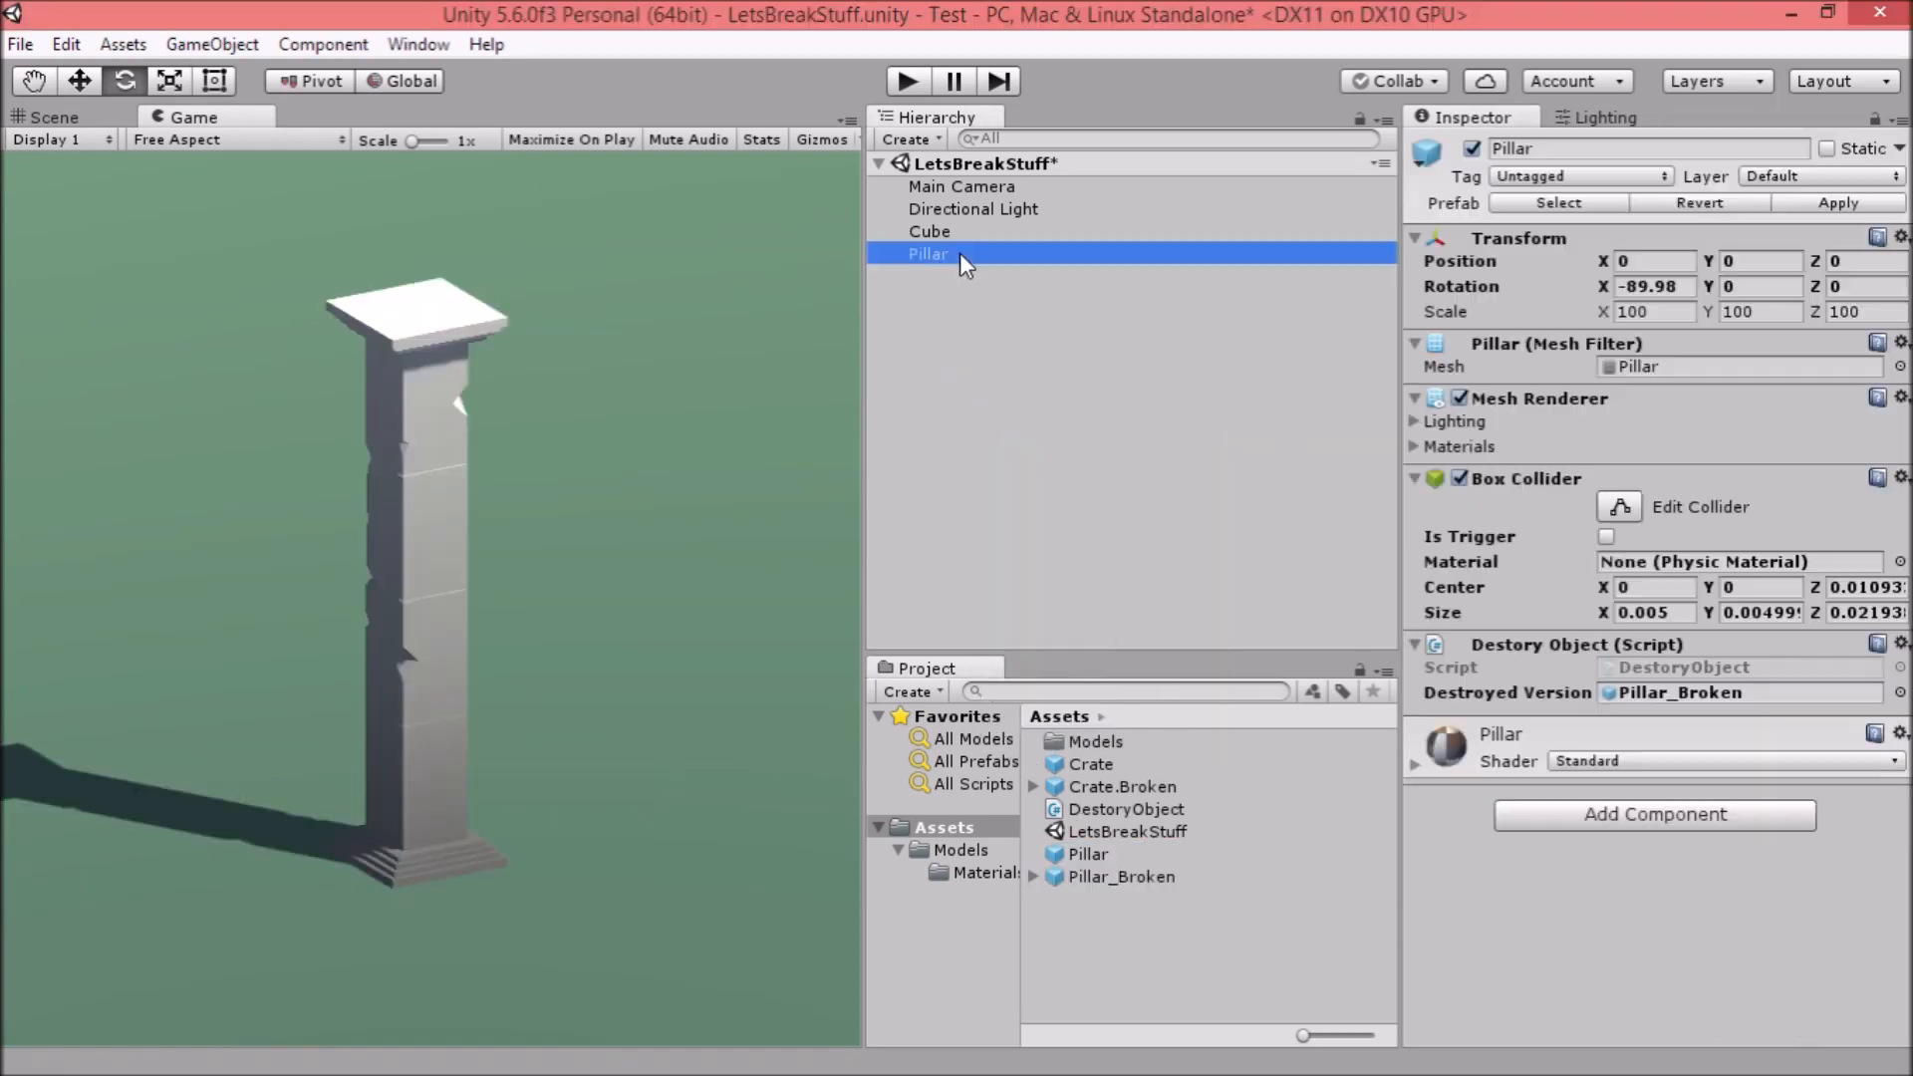
click(981, 368)
Play the scene, break the pillar to test its destruction, and stop playback.
click(908, 82)
click(426, 442)
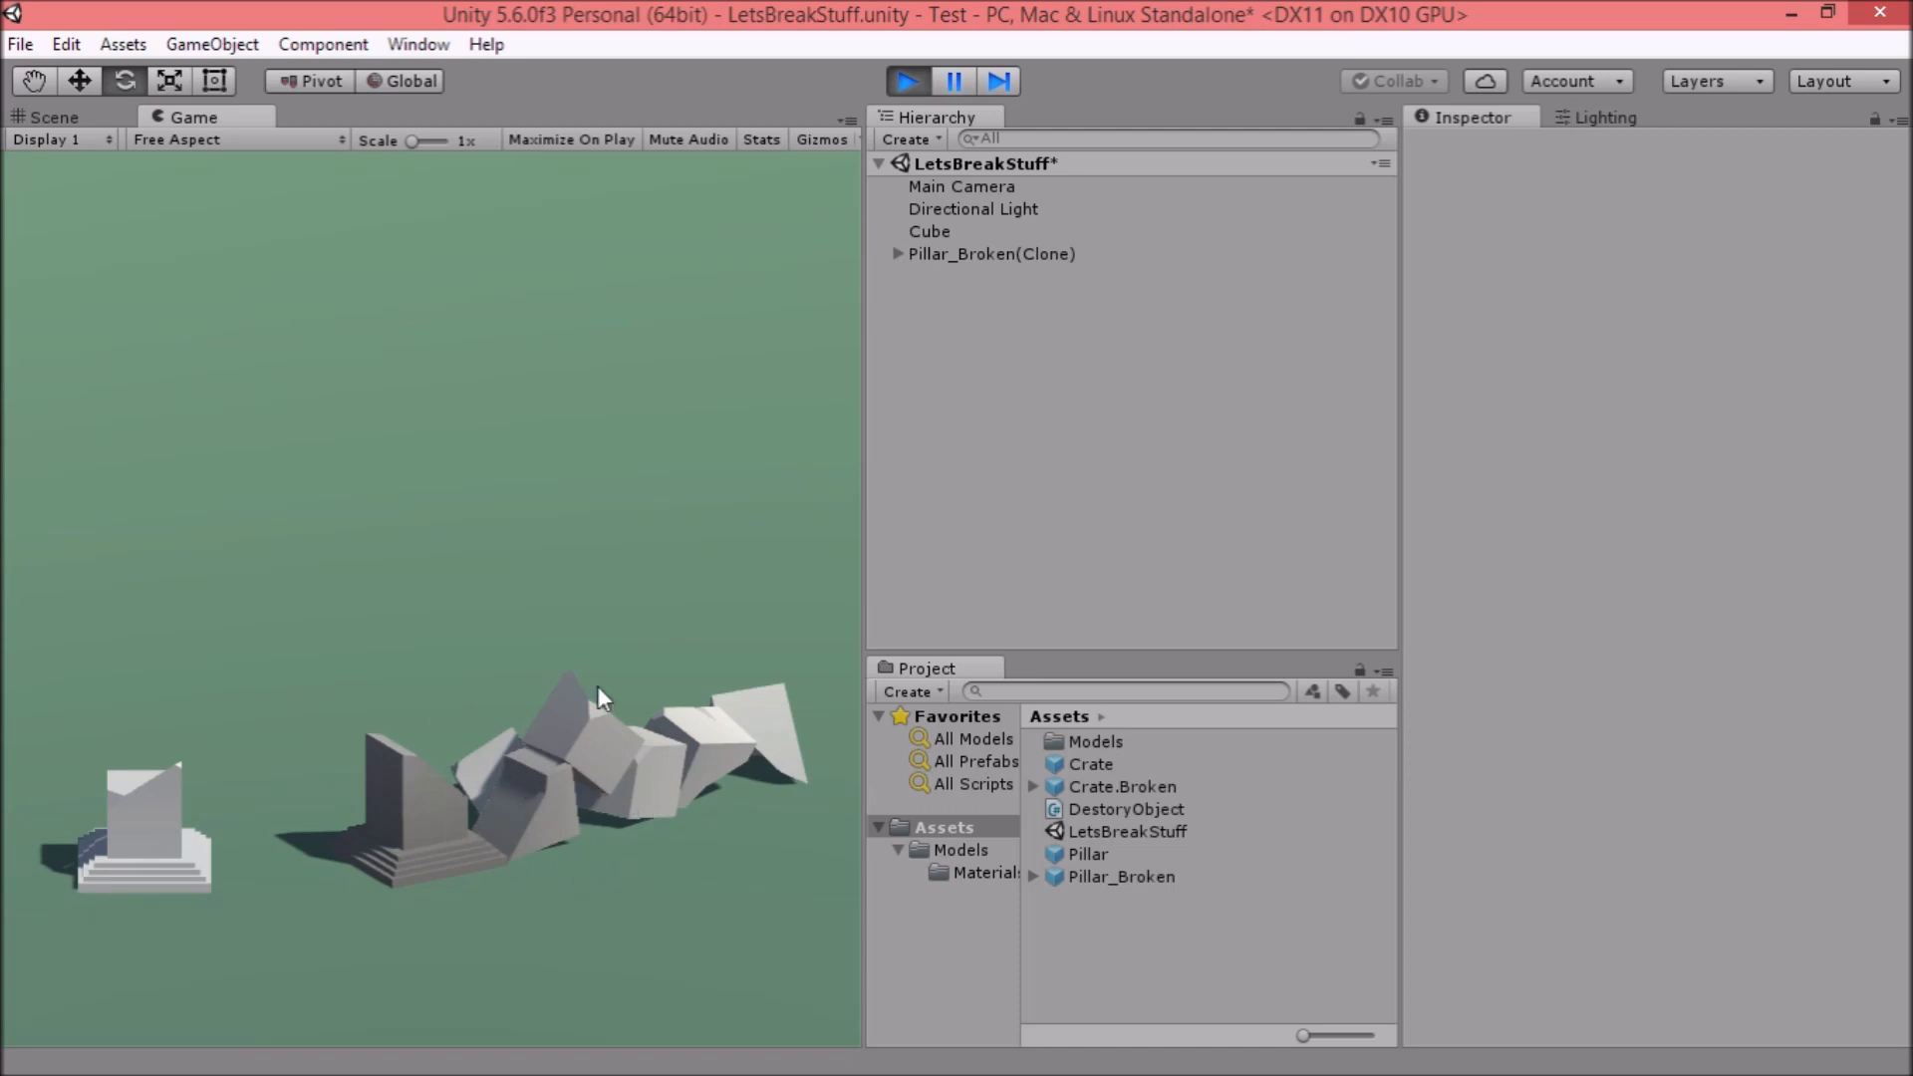
click(907, 82)
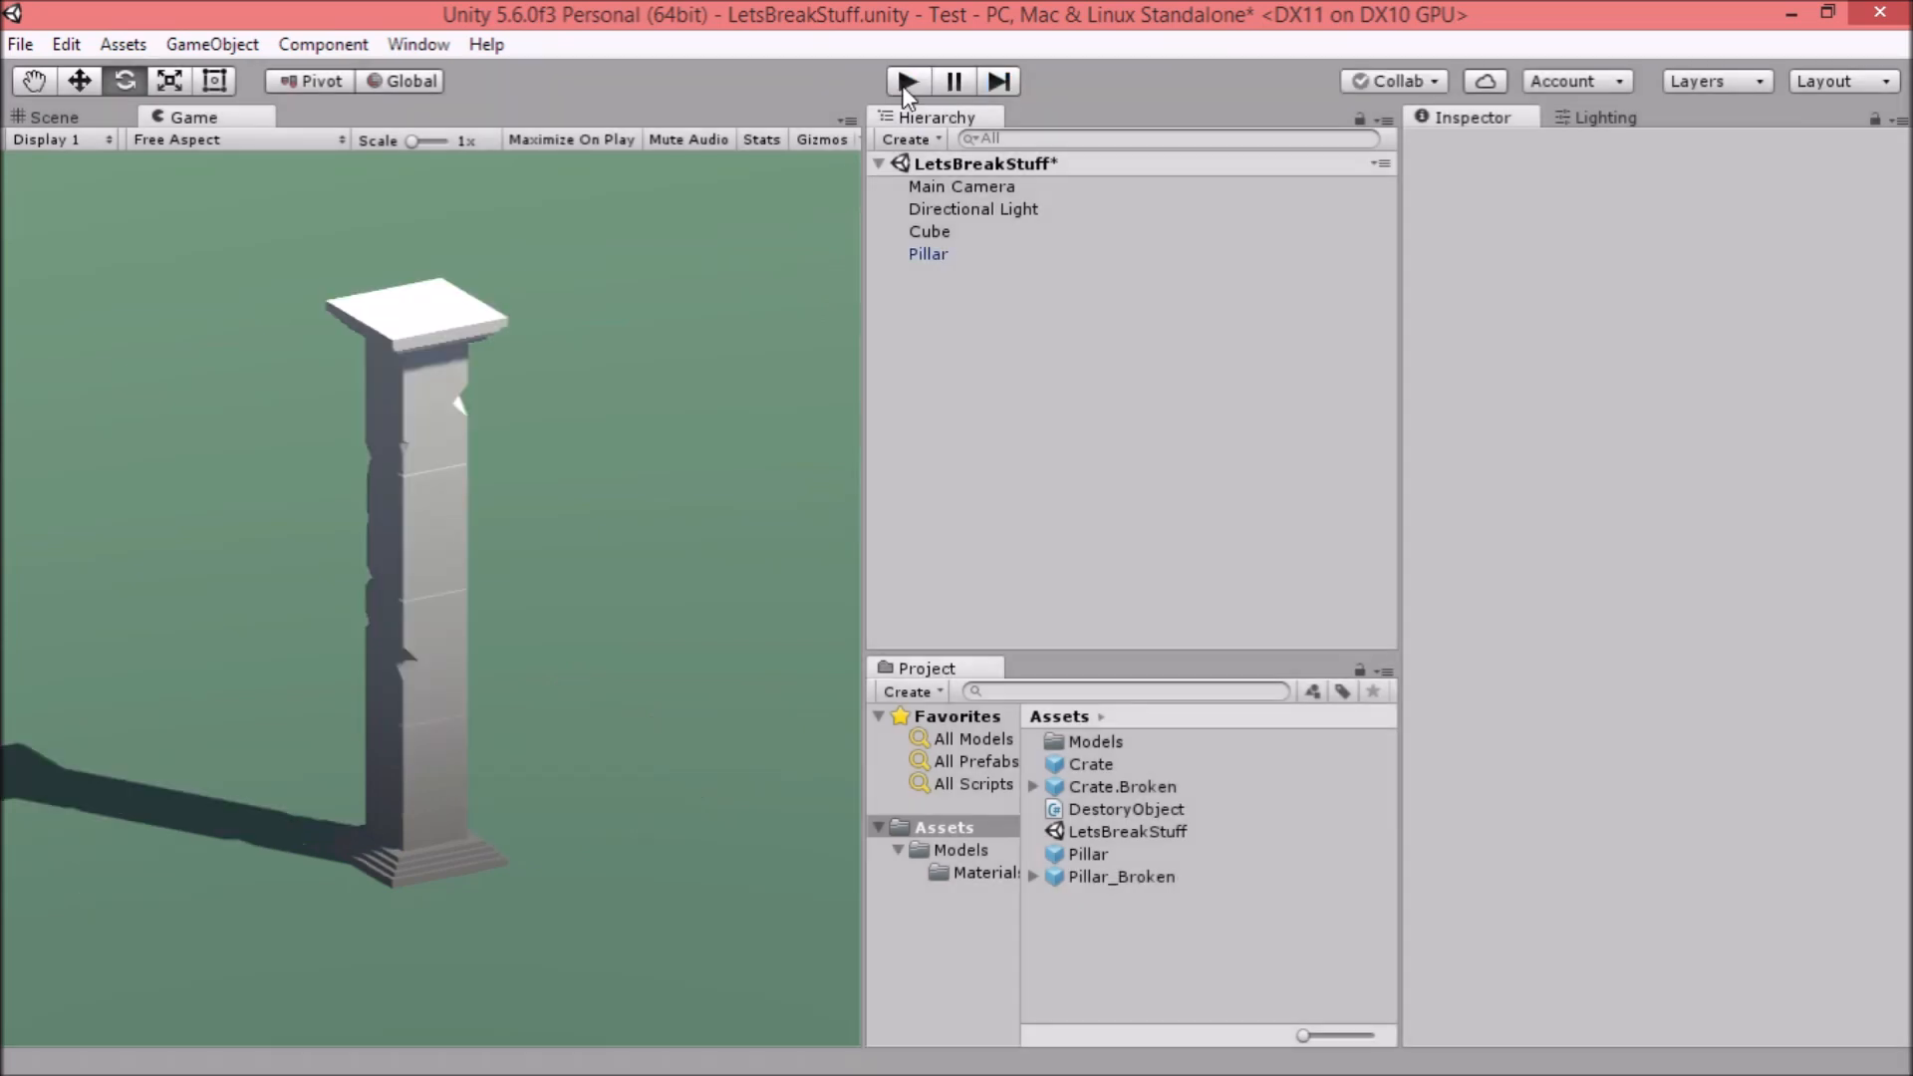
Move the Pillar a short distance along the negative X axis in the top-down scene view.
click(70, 115)
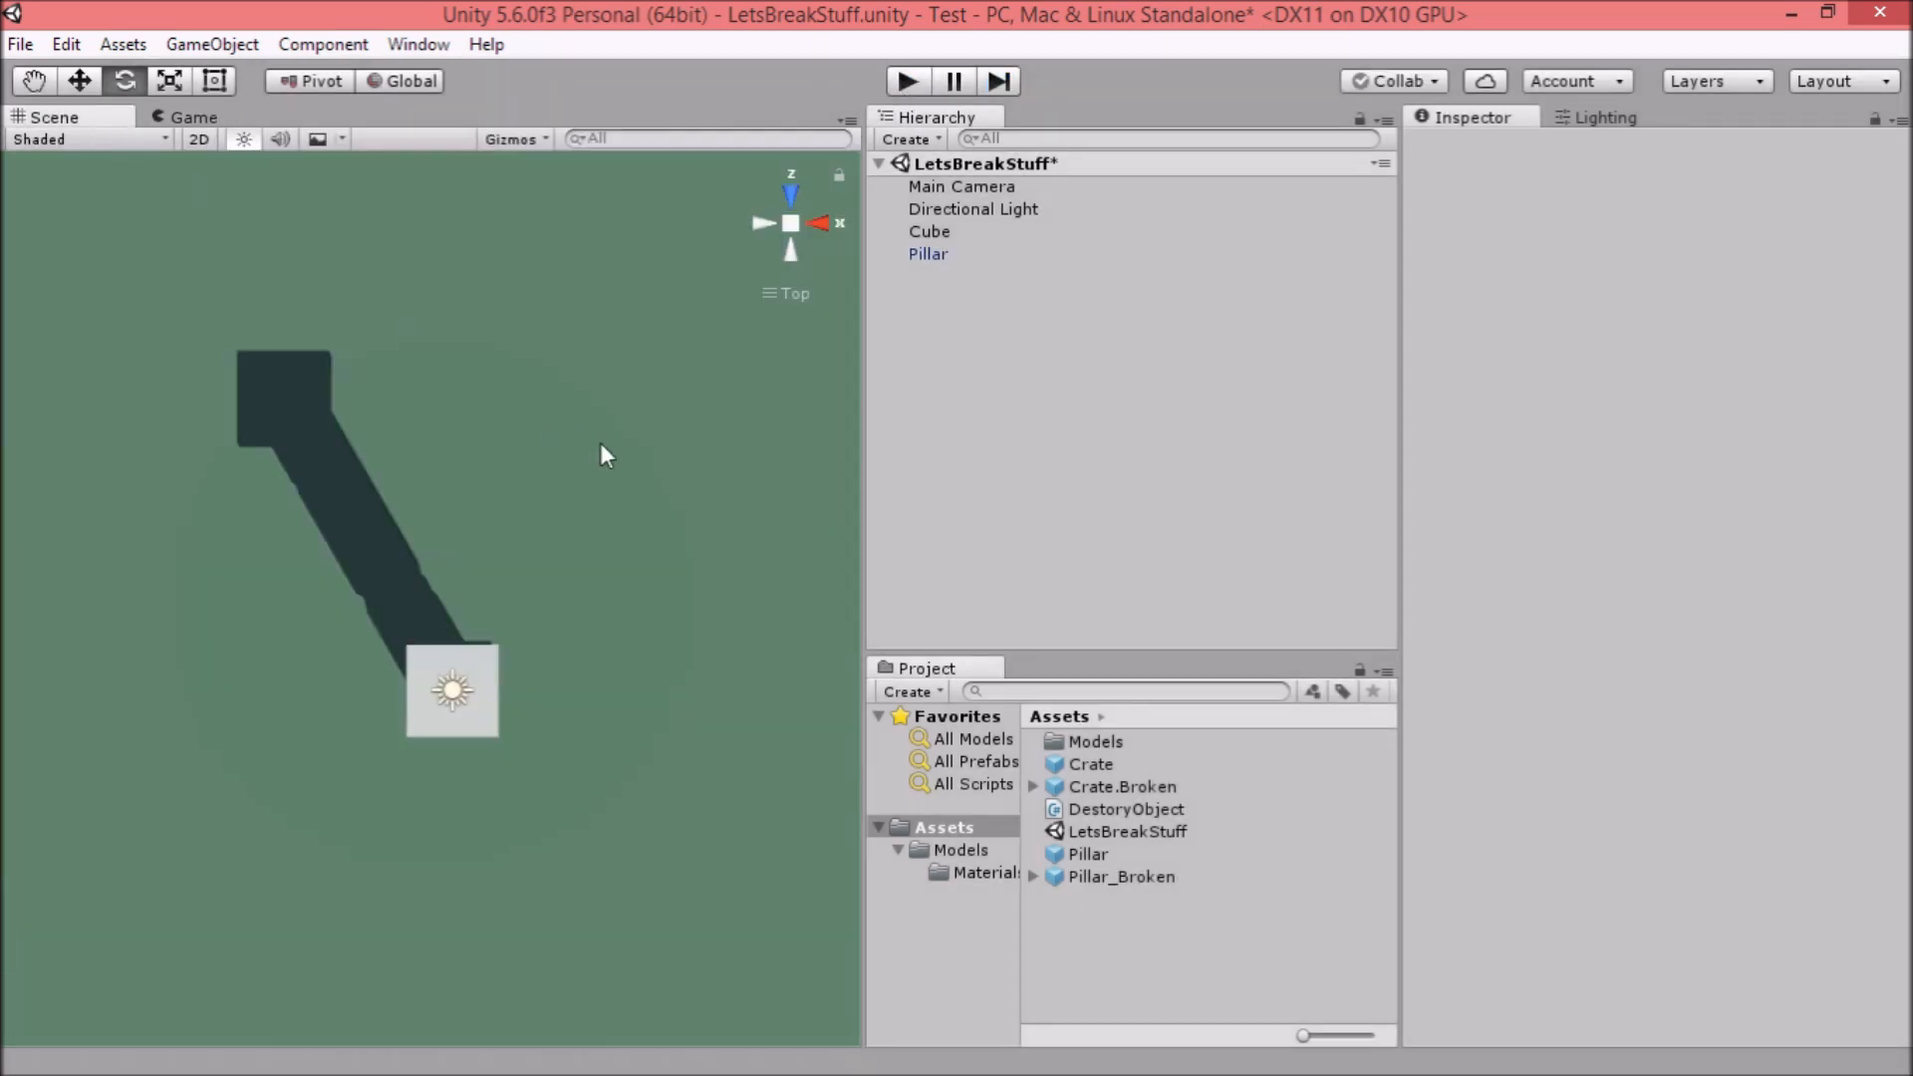
click(956, 251)
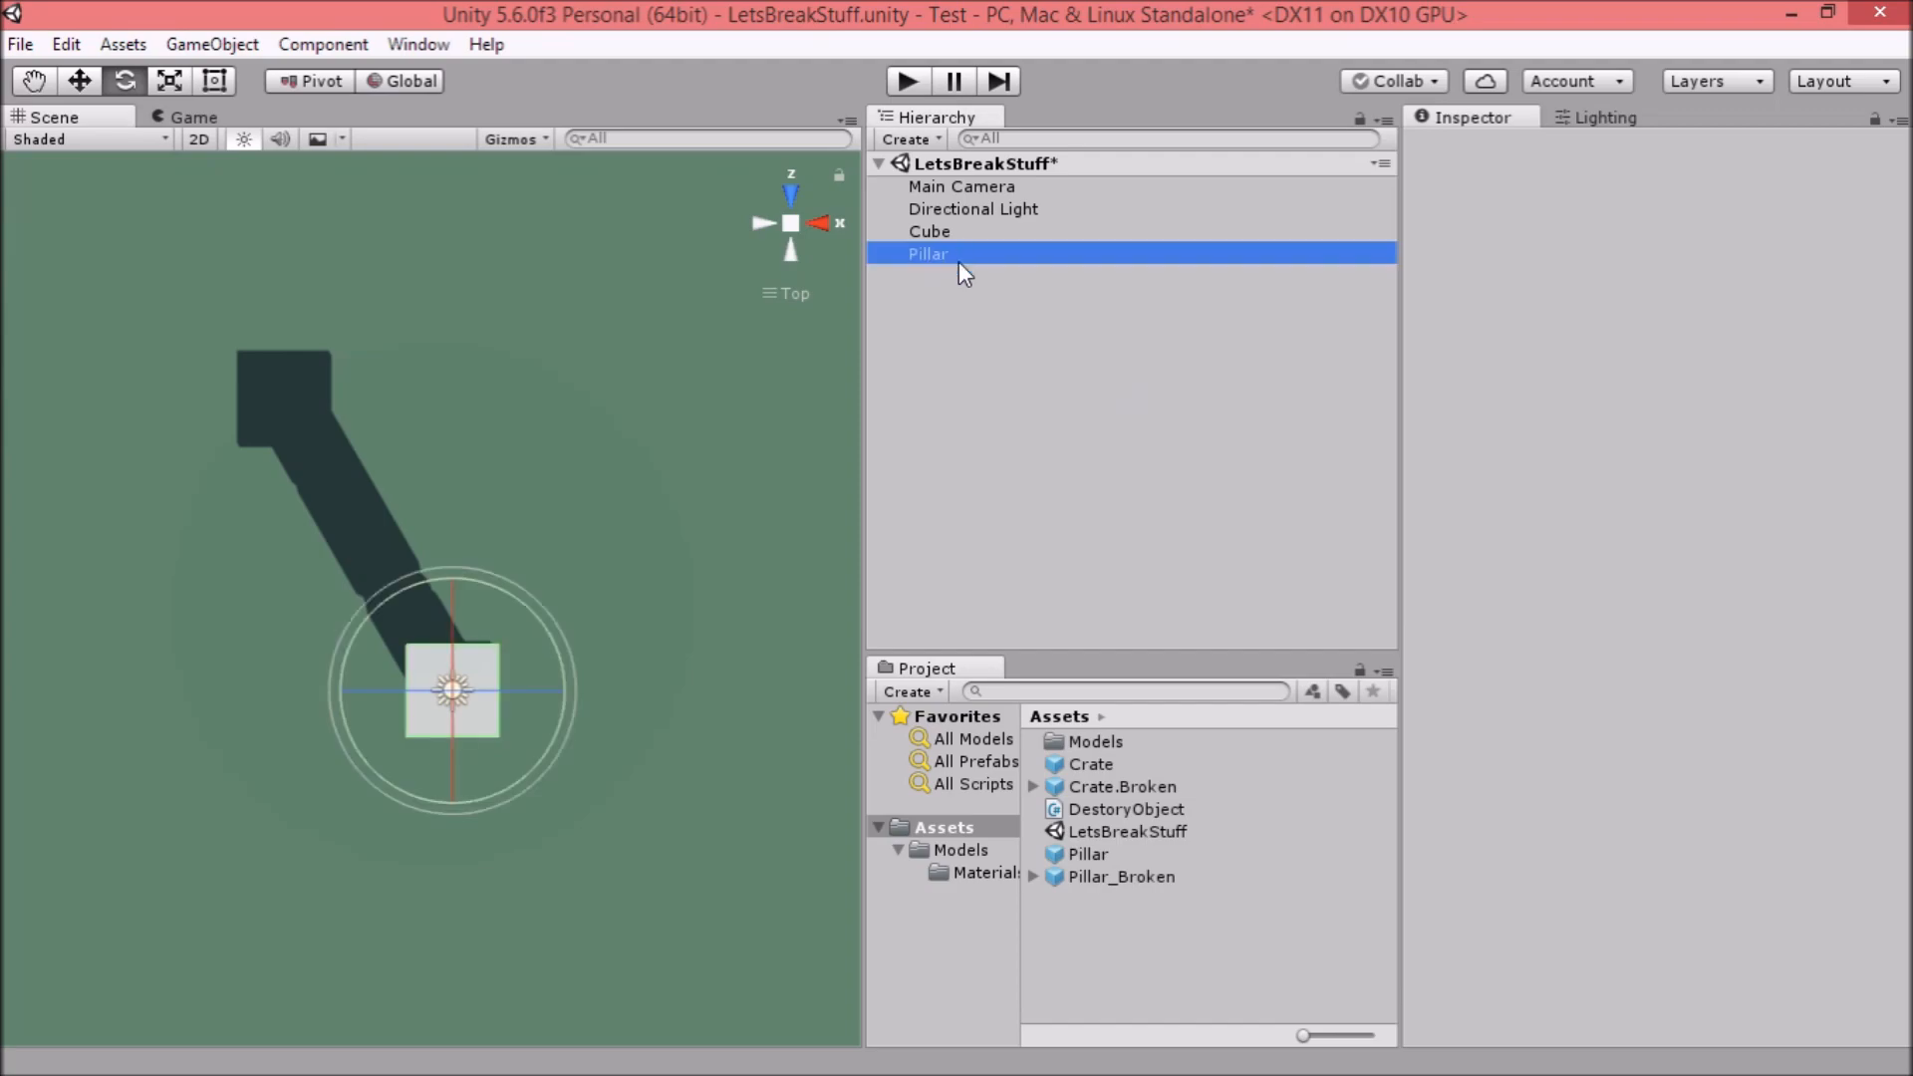
click(80, 81)
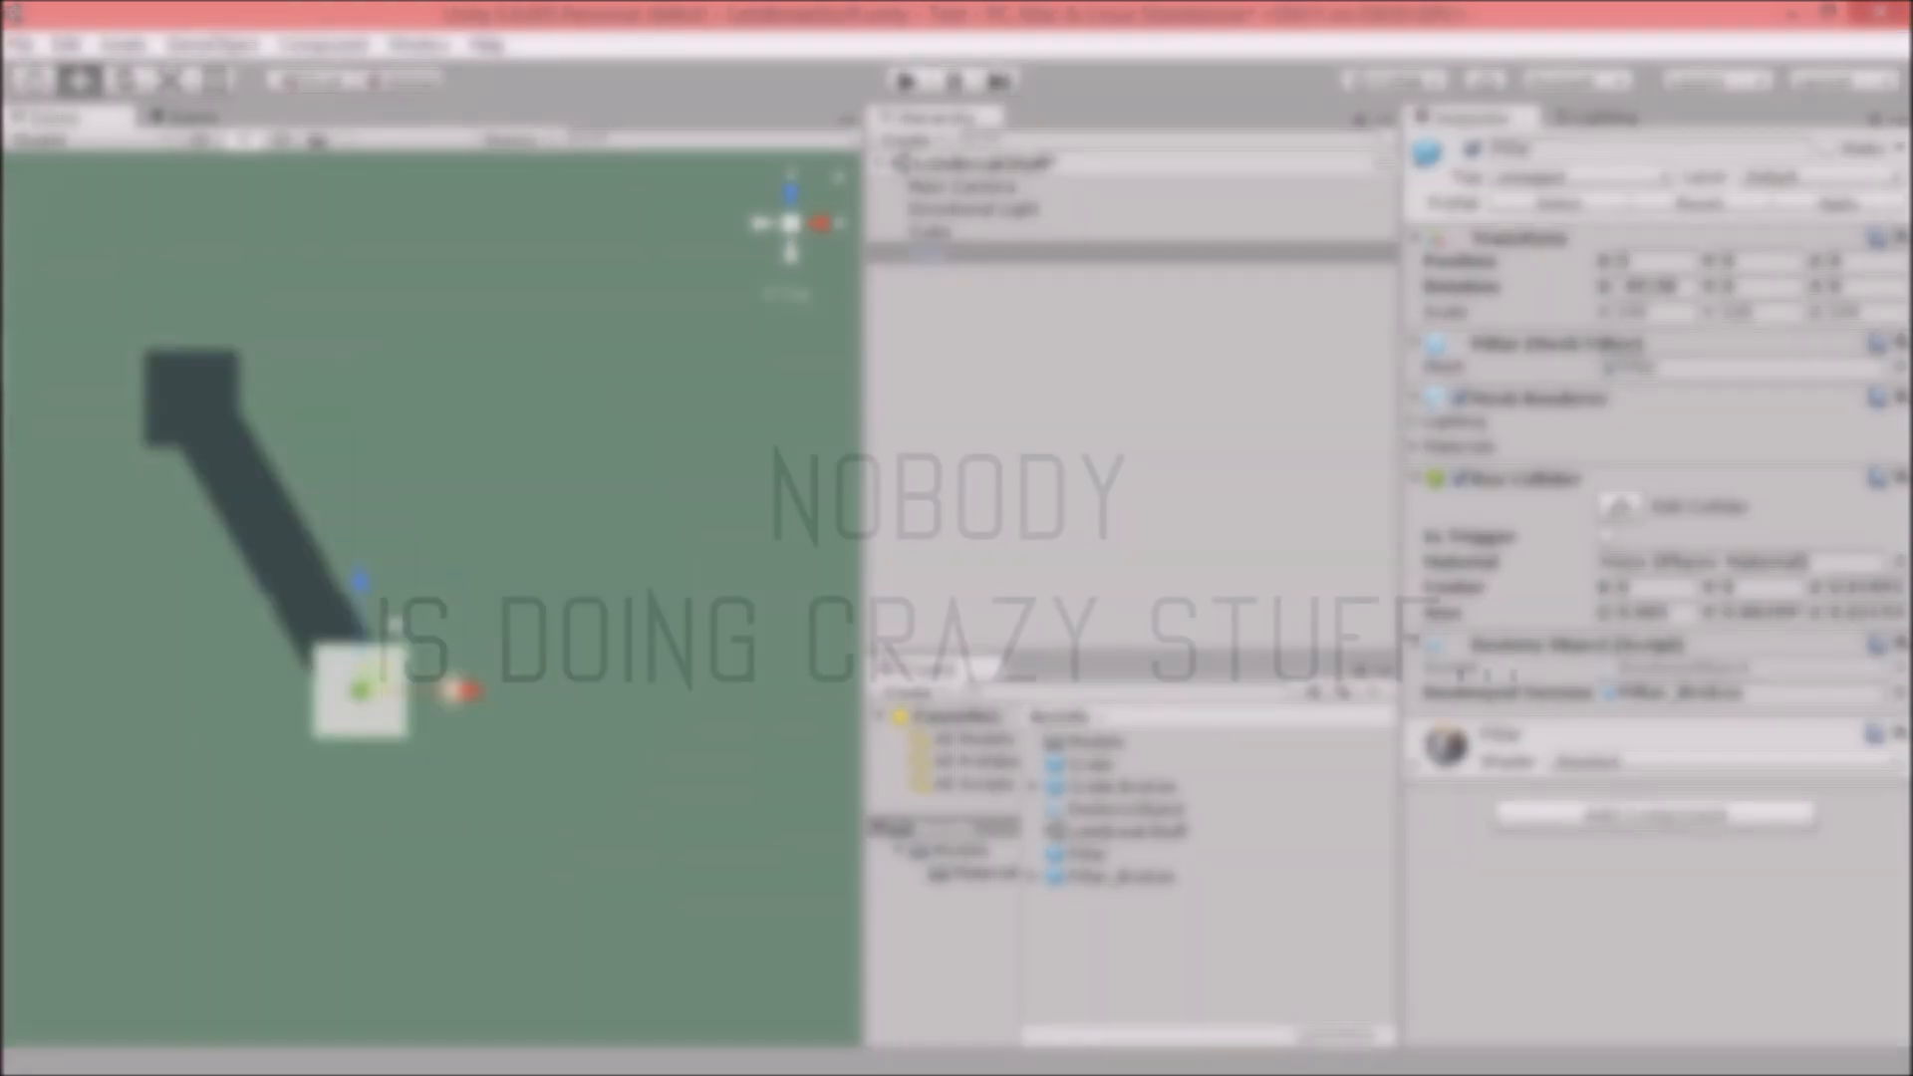